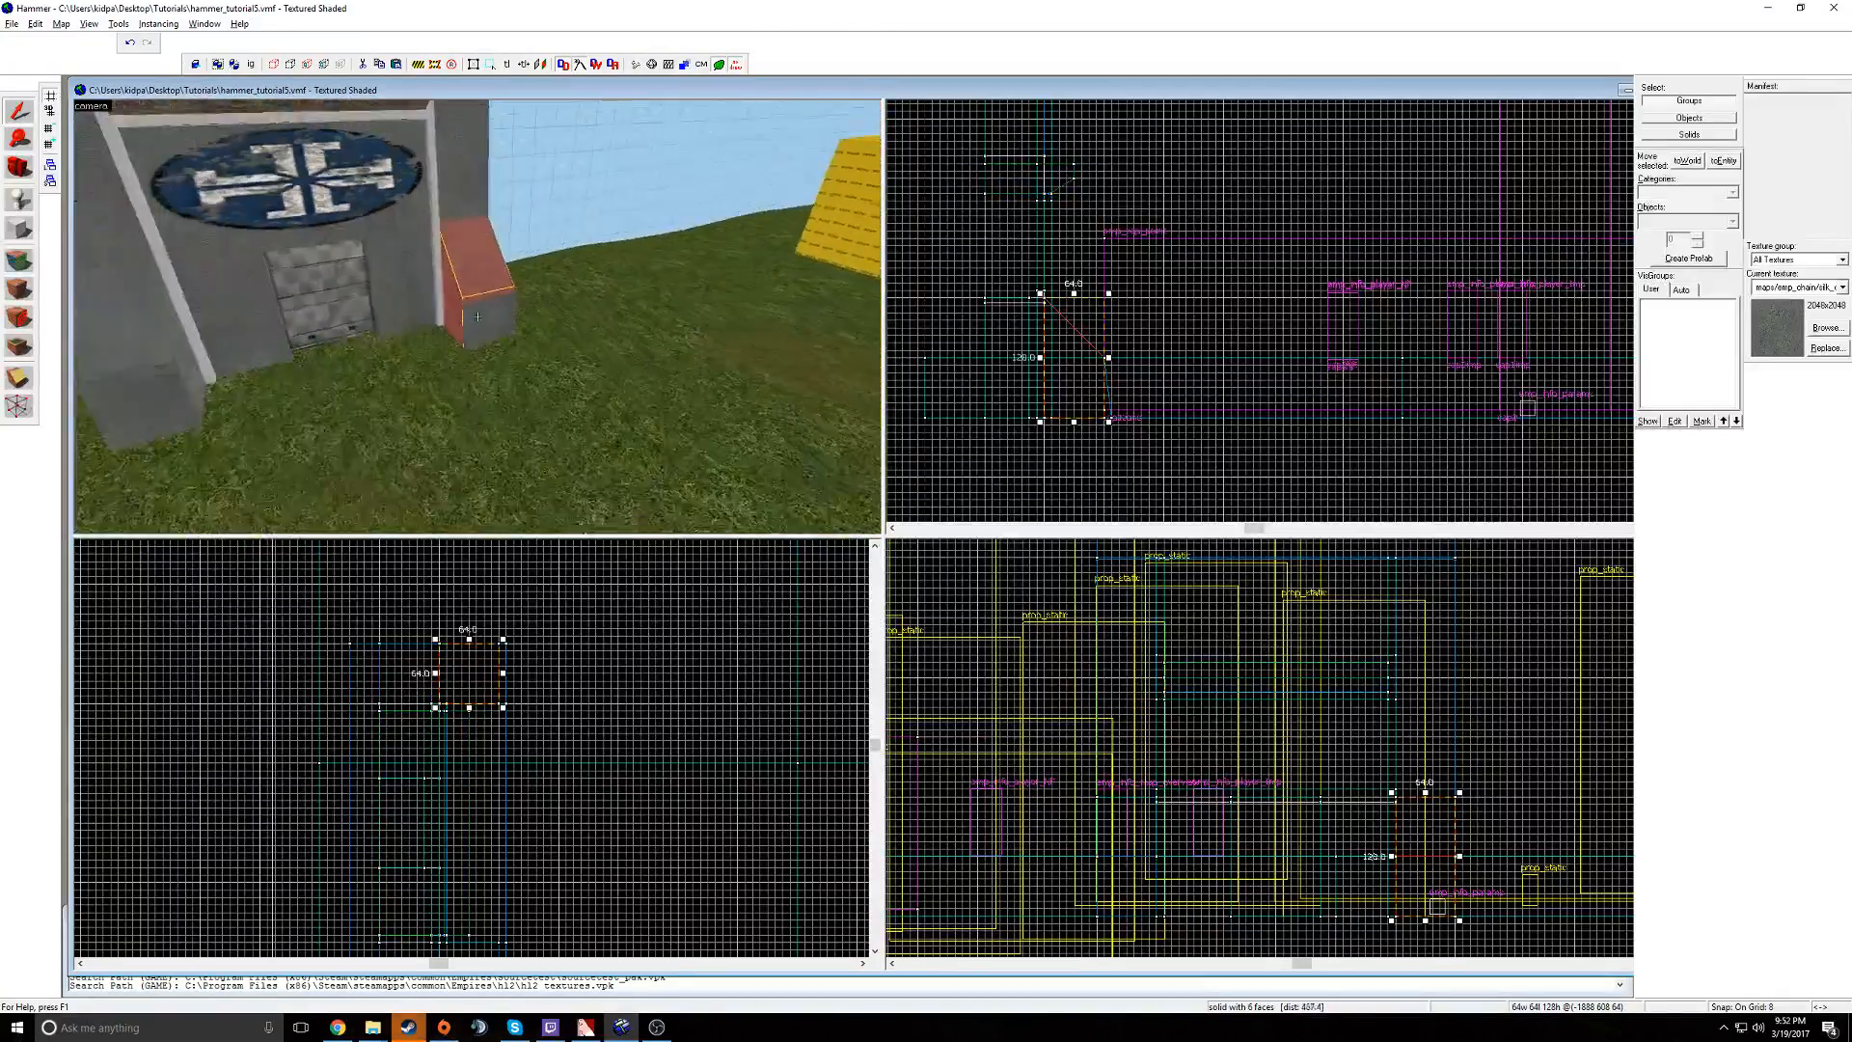
- Examine the reference building by selecting its buttress, door, front wall, trim and pillar brushes in turn
{"action": "left_click", "coordinate": [477, 316]}
{"action": "left_click", "coordinate": [478, 317]}
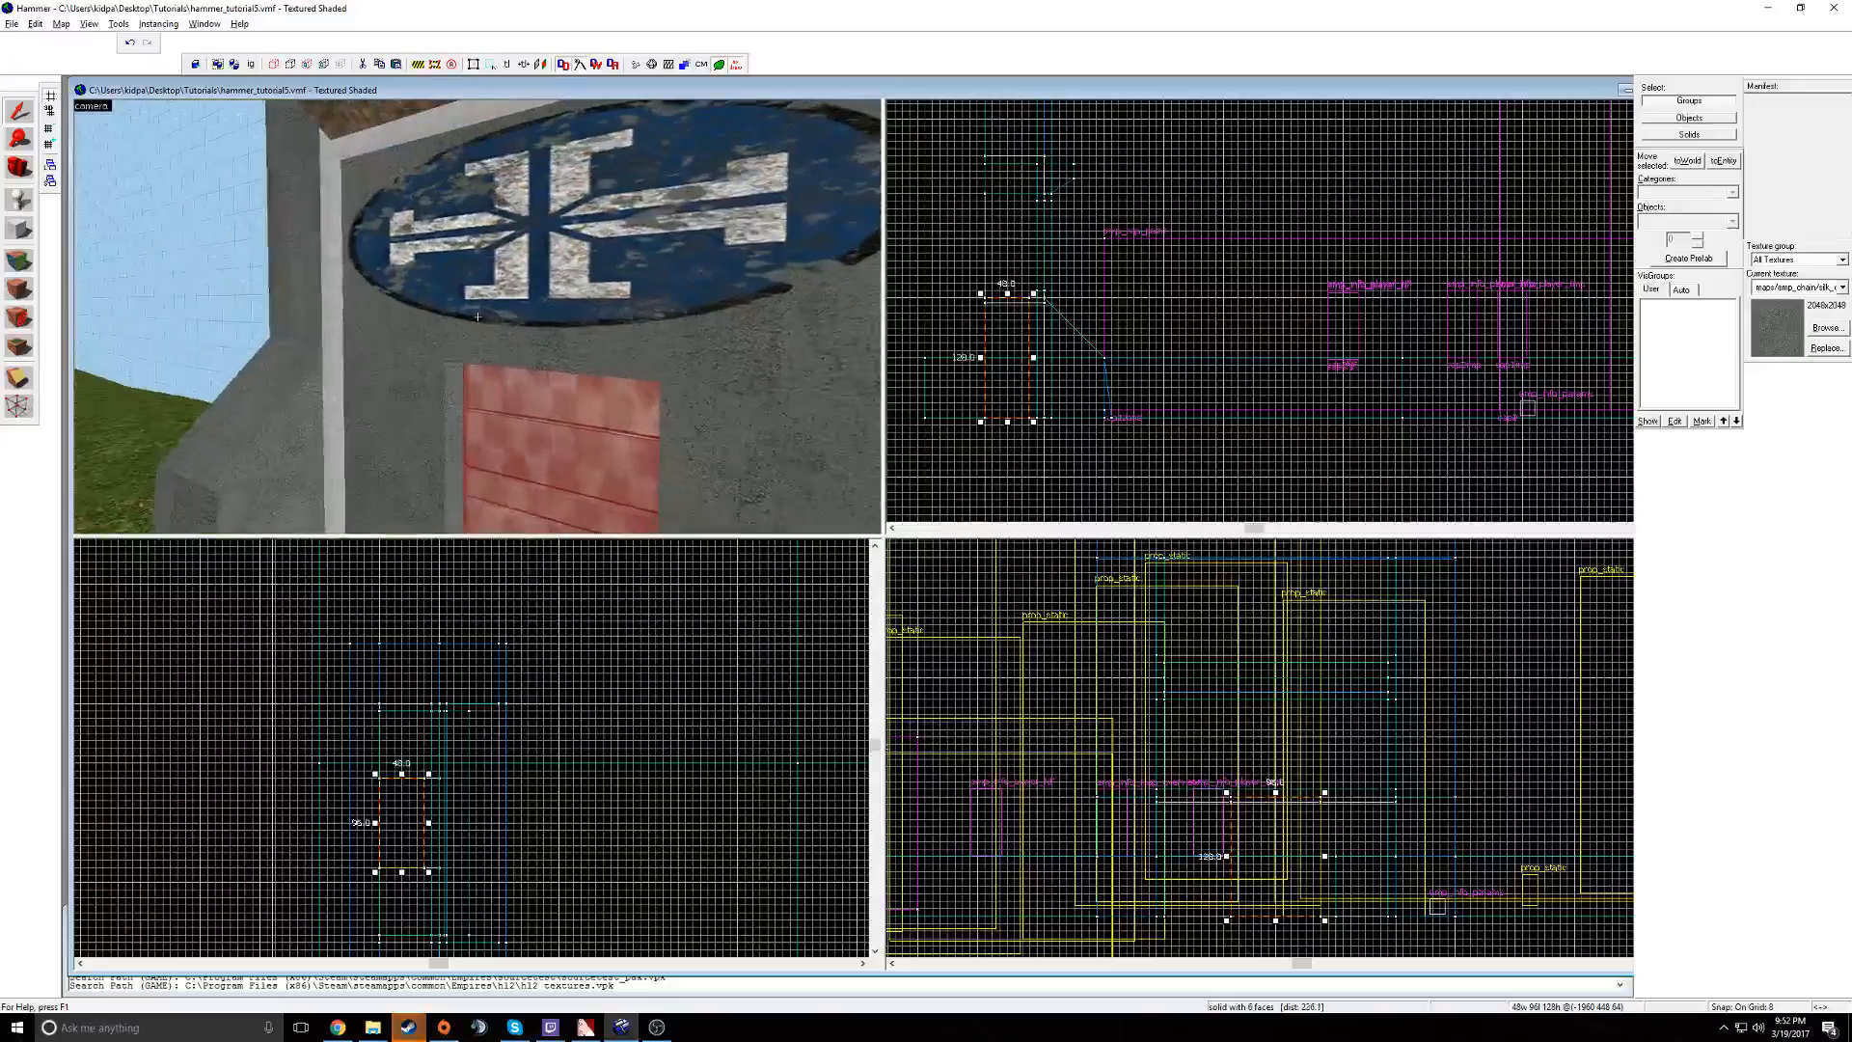
{"action": "left_click", "coordinate": [477, 317]}
{"action": "key", "text": "w"}
{"action": "key", "text": "s"}
{"action": "key", "text": "w"}
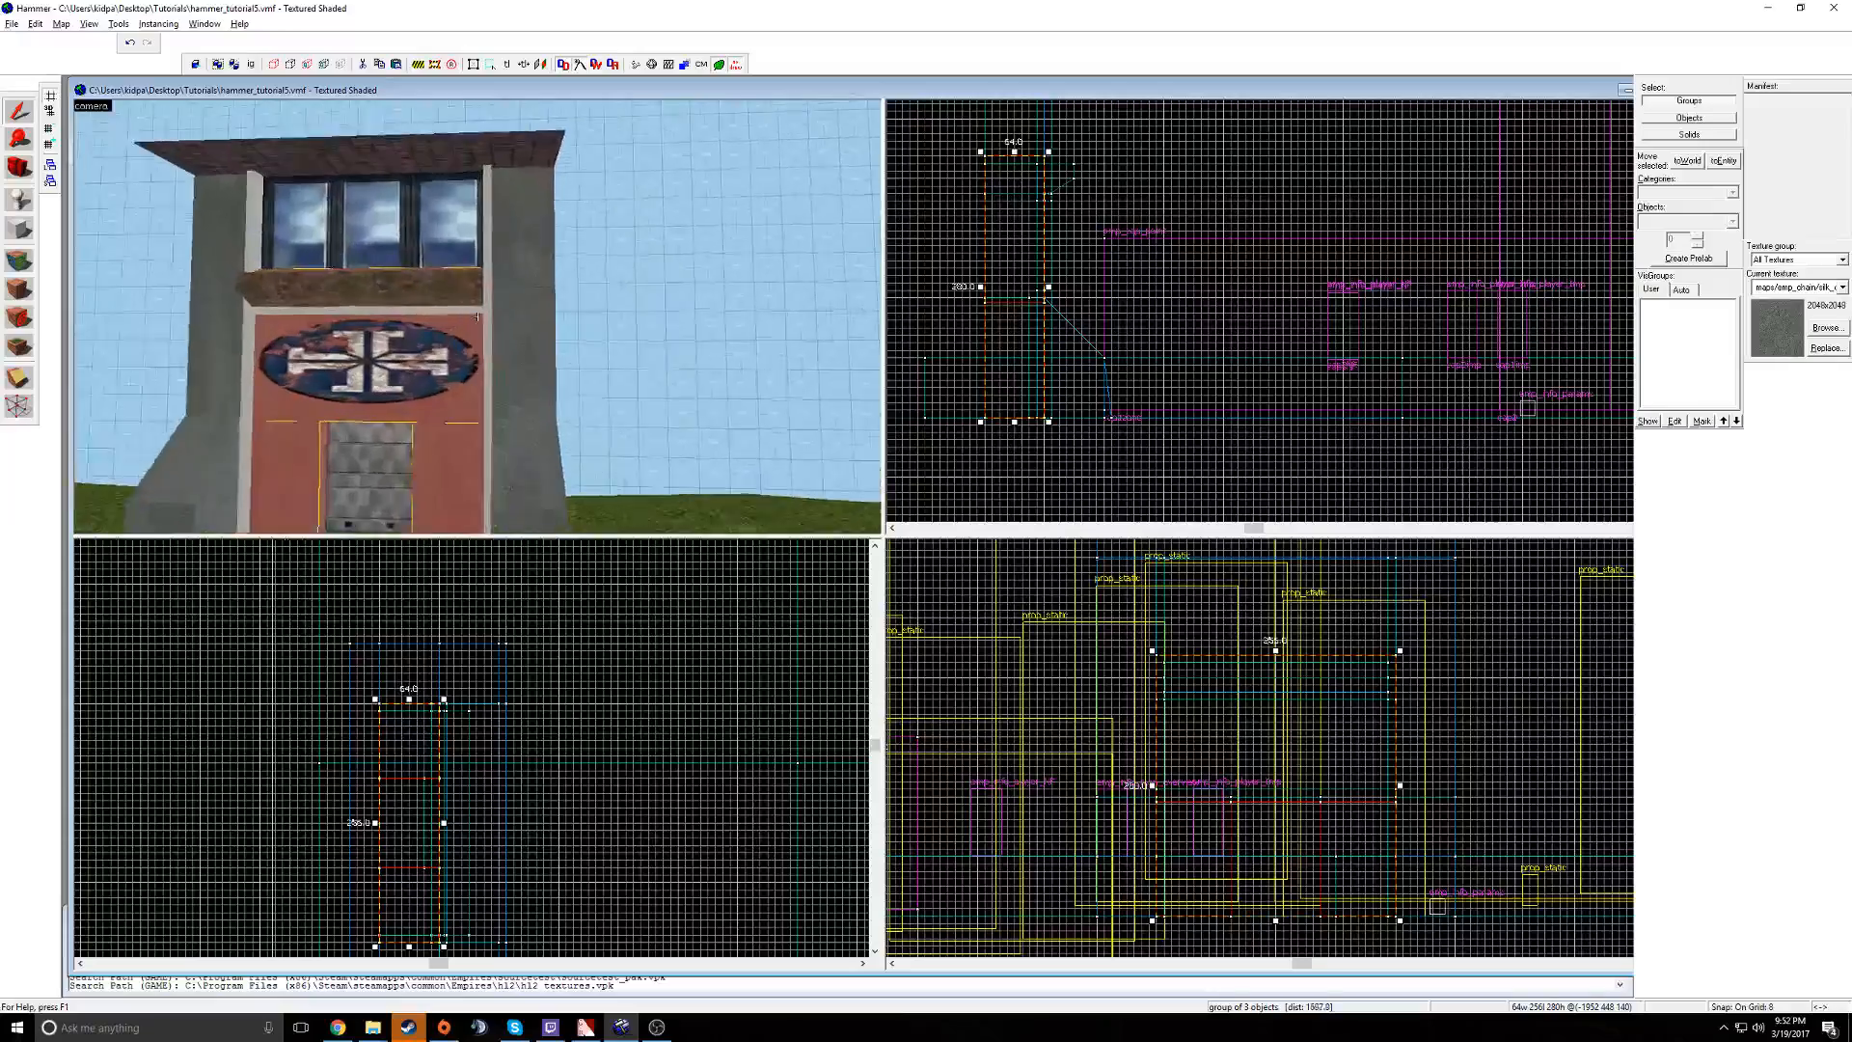
{"action": "key", "text": "s"}
{"action": "left_click", "coordinate": [478, 317]}
{"action": "key", "text": "s"}
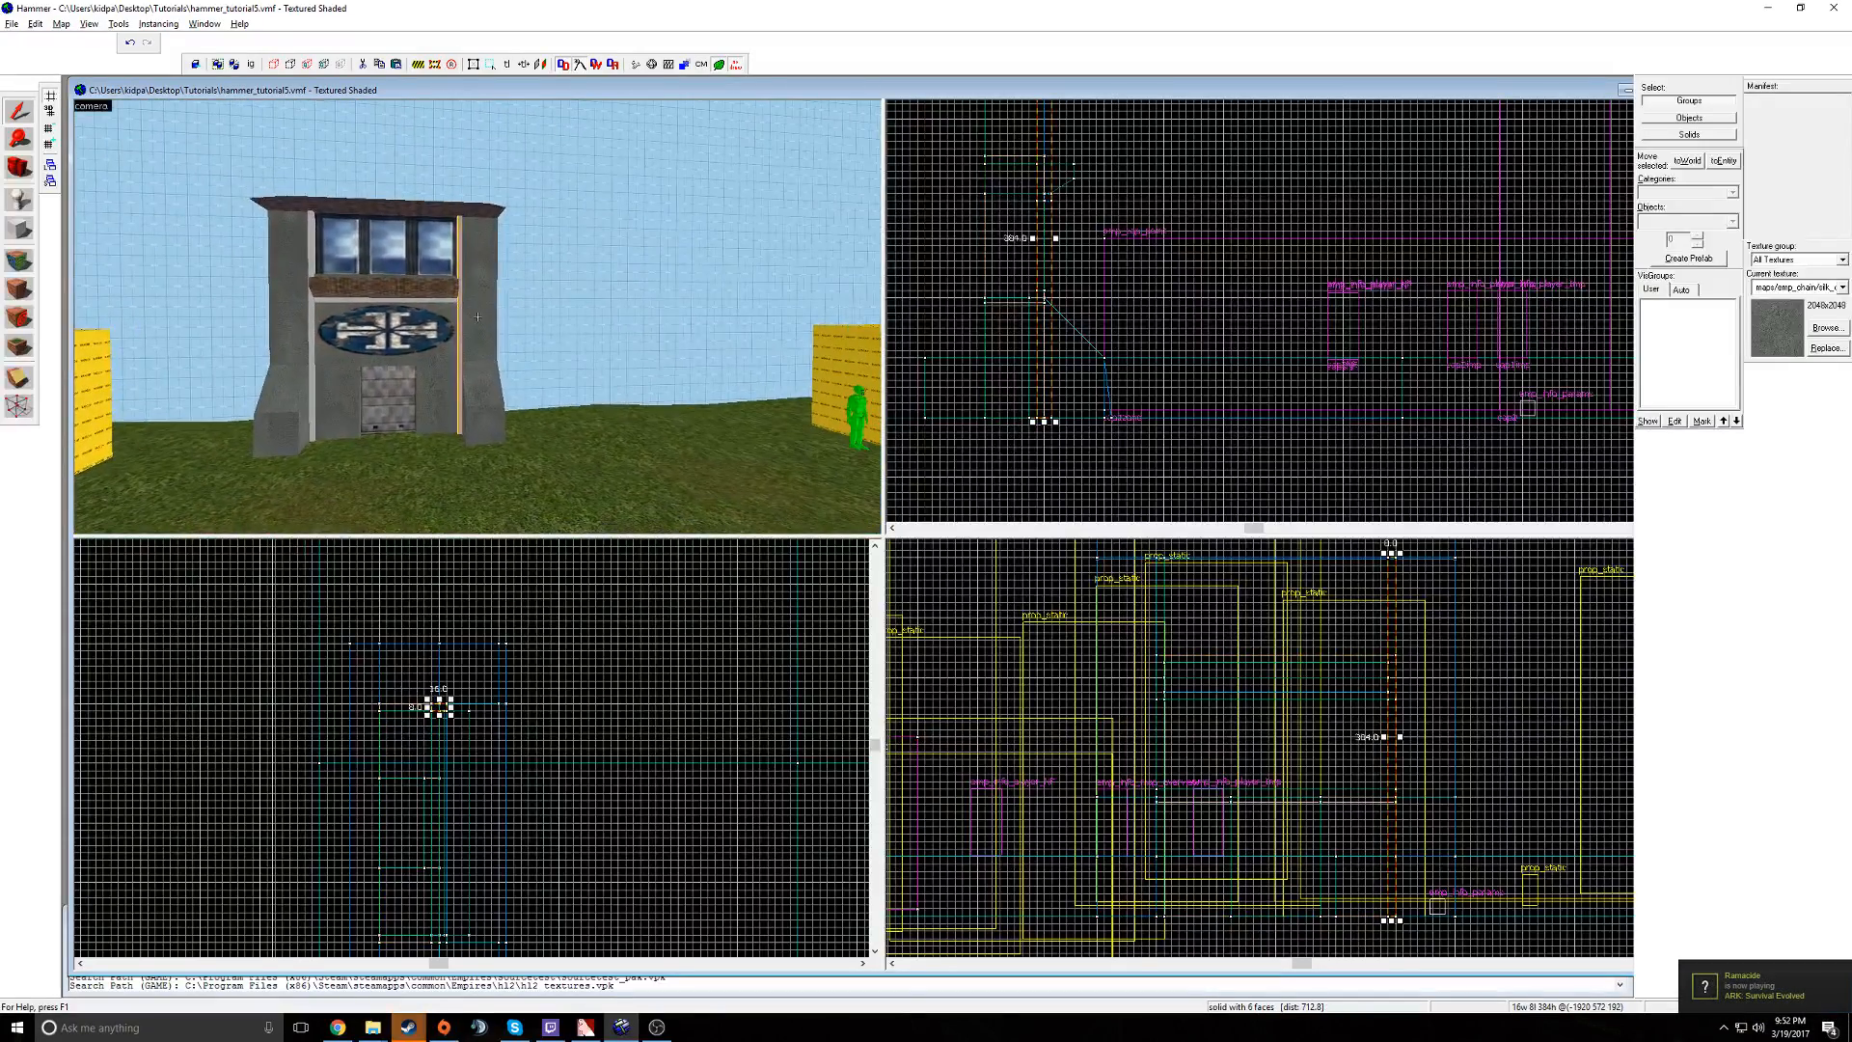
{"action": "left_click", "coordinate": [477, 317]}
{"action": "key", "text": "s"}
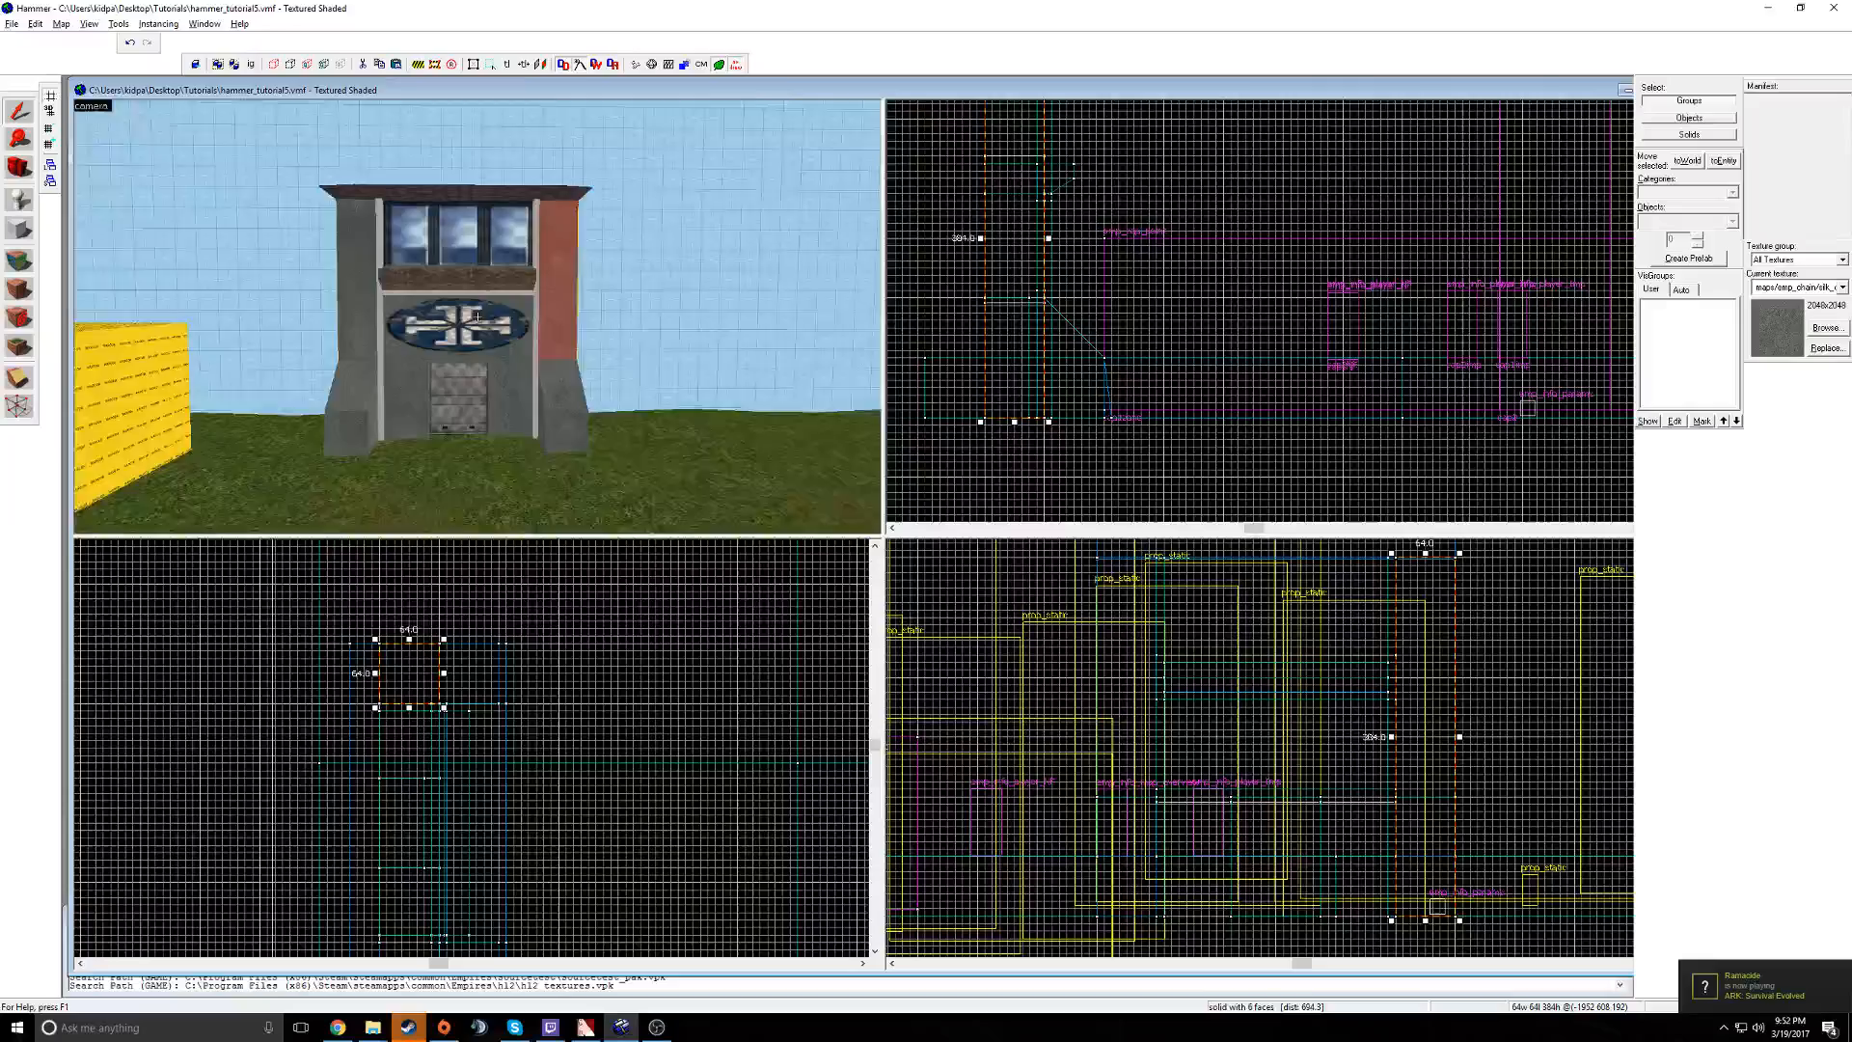
- Create a 64 × 64 block in the empty area beside the building, using the selected pillar's height
{"action": "key", "text": "Right"}
{"action": "key", "text": "shift+b"}
{"action": "scroll", "coordinate": [449, 623], "scroll_direction": "down", "scroll_amount": 3}
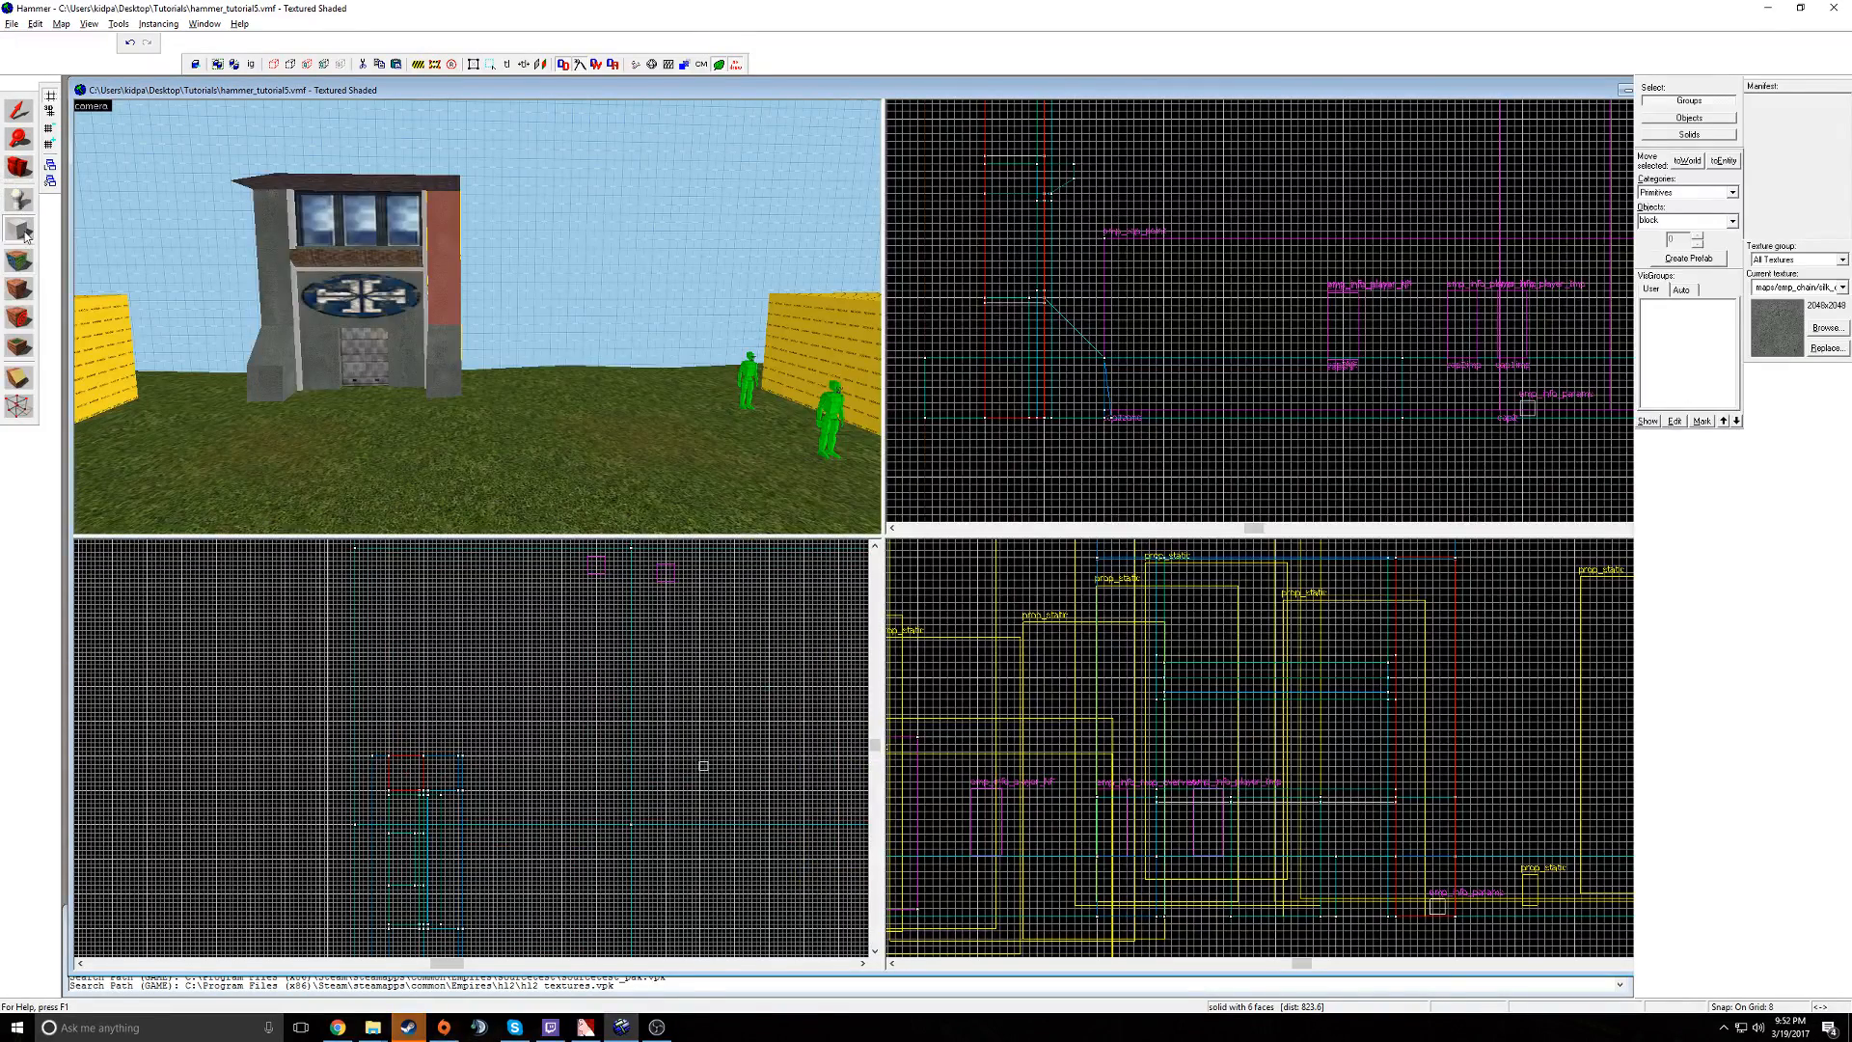
{"action": "scroll", "coordinate": [429, 686], "scroll_direction": "up", "scroll_amount": 2}
{"action": "left_click_drag", "start_coordinate": [423, 641], "coordinate": [483, 700]}
{"action": "key", "text": "Return"}
- Lower the new block's top so that it is 128 units high
{"action": "left_click", "coordinate": [21, 113]}
{"action": "scroll", "coordinate": [1084, 264], "scroll_direction": "down", "scroll_amount": 3}
{"action": "left_click_drag", "start_coordinate": [1080, 142], "coordinate": [1080, 282]}
- Lay a diagonal clip line across the 128-unit block in side view, from its top rear corner to the middle of its front edge
{"action": "key", "text": "z"}
{"action": "key", "text": "w"}
{"action": "key", "text": "w"}
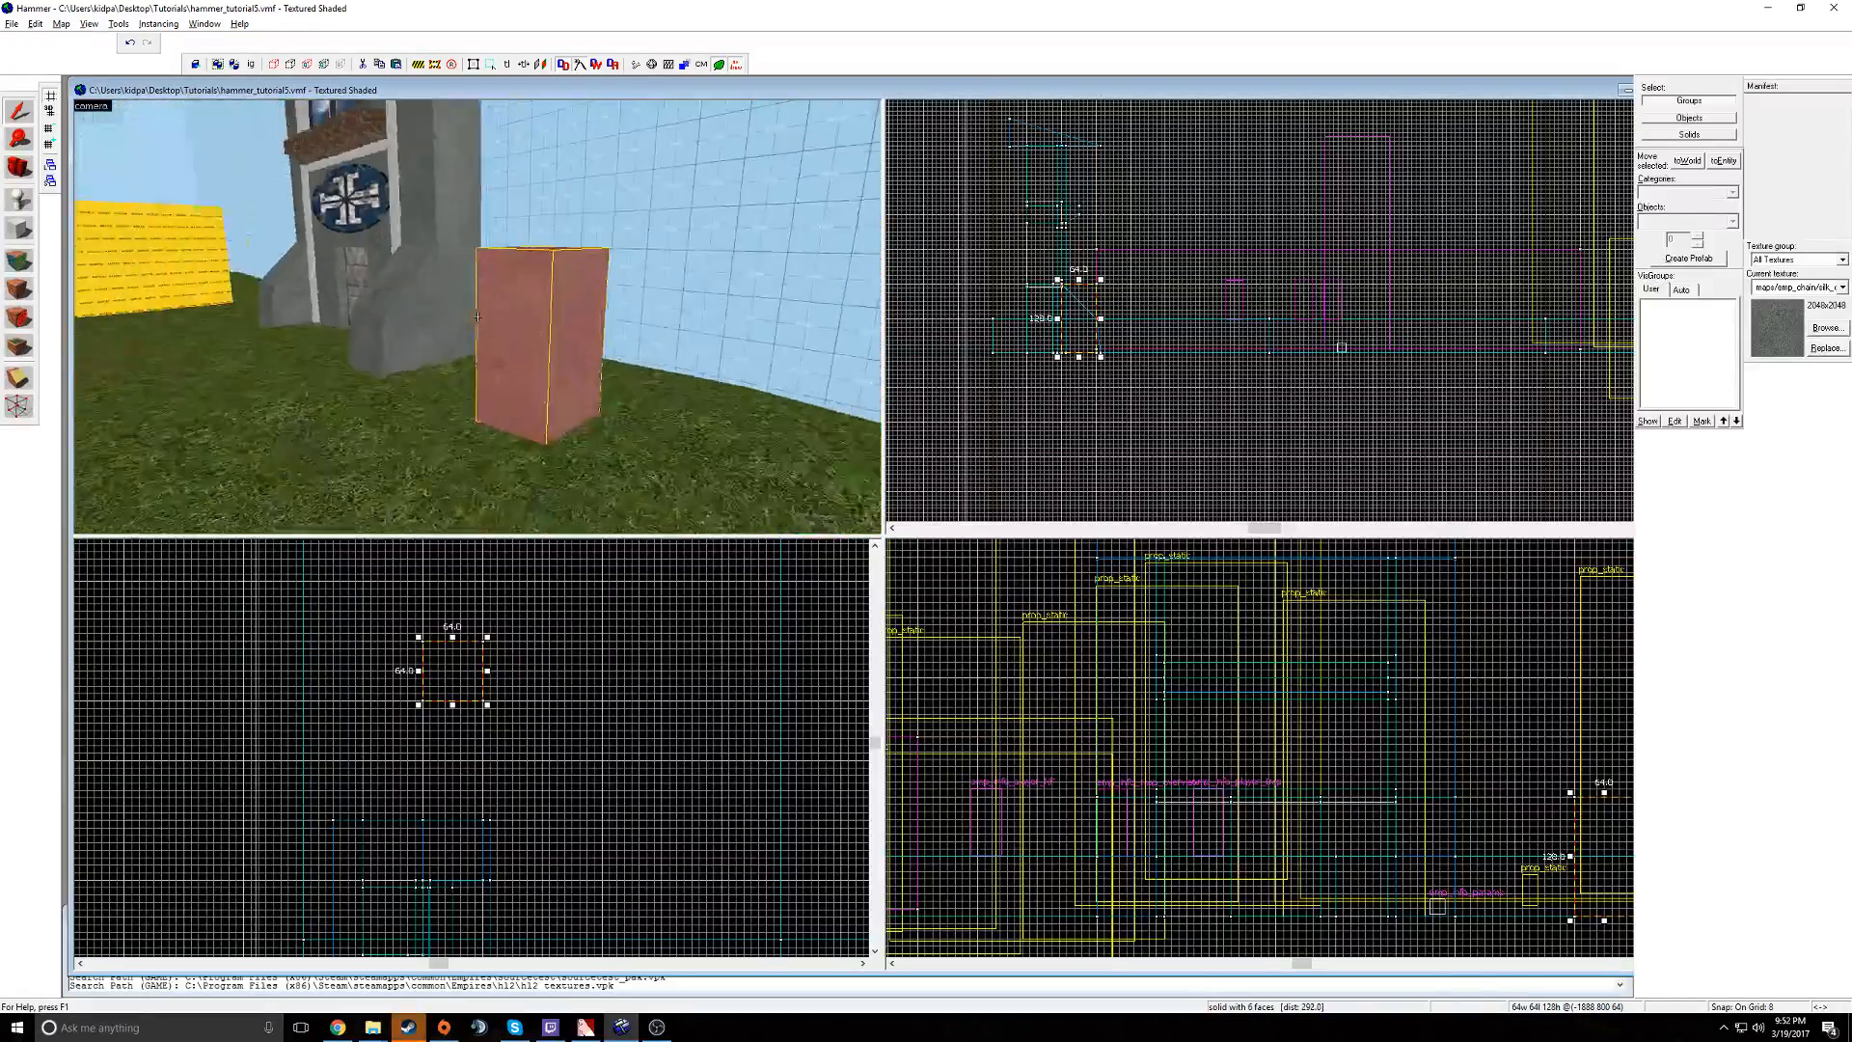
{"action": "key", "text": "s"}
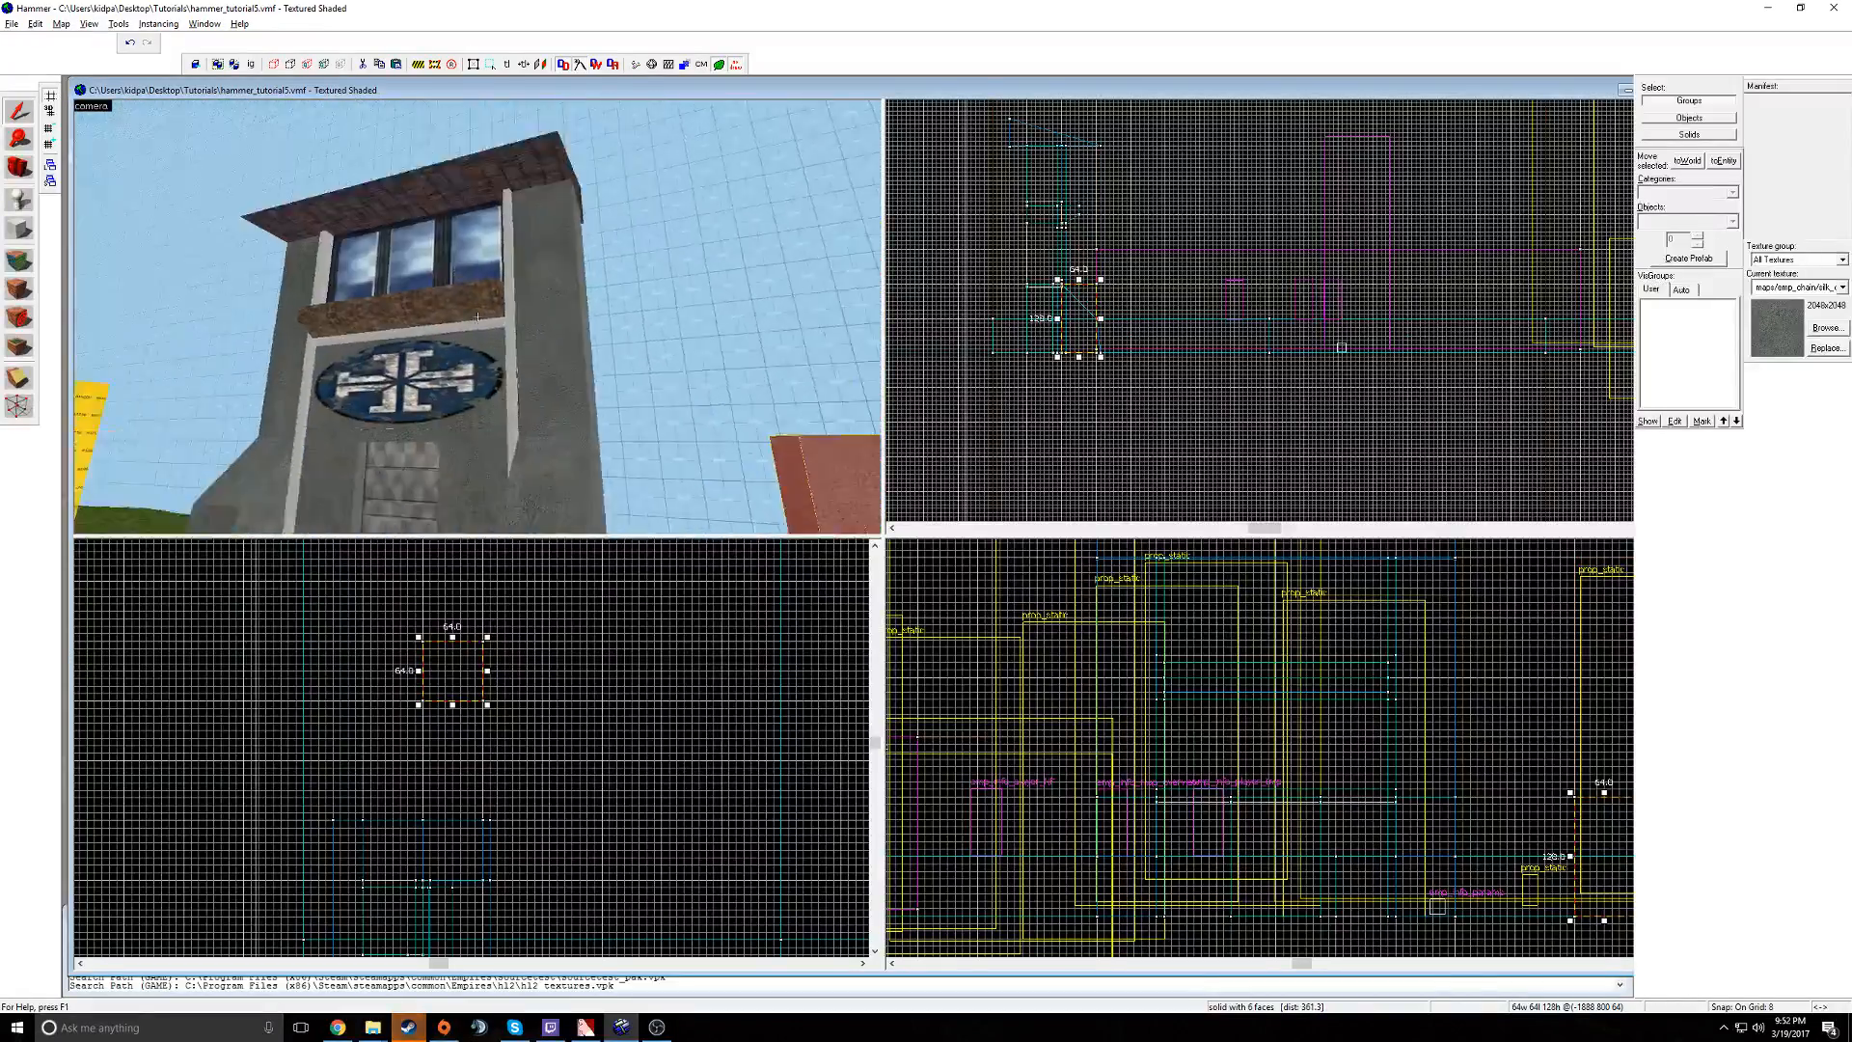
{"action": "key", "text": "w"}
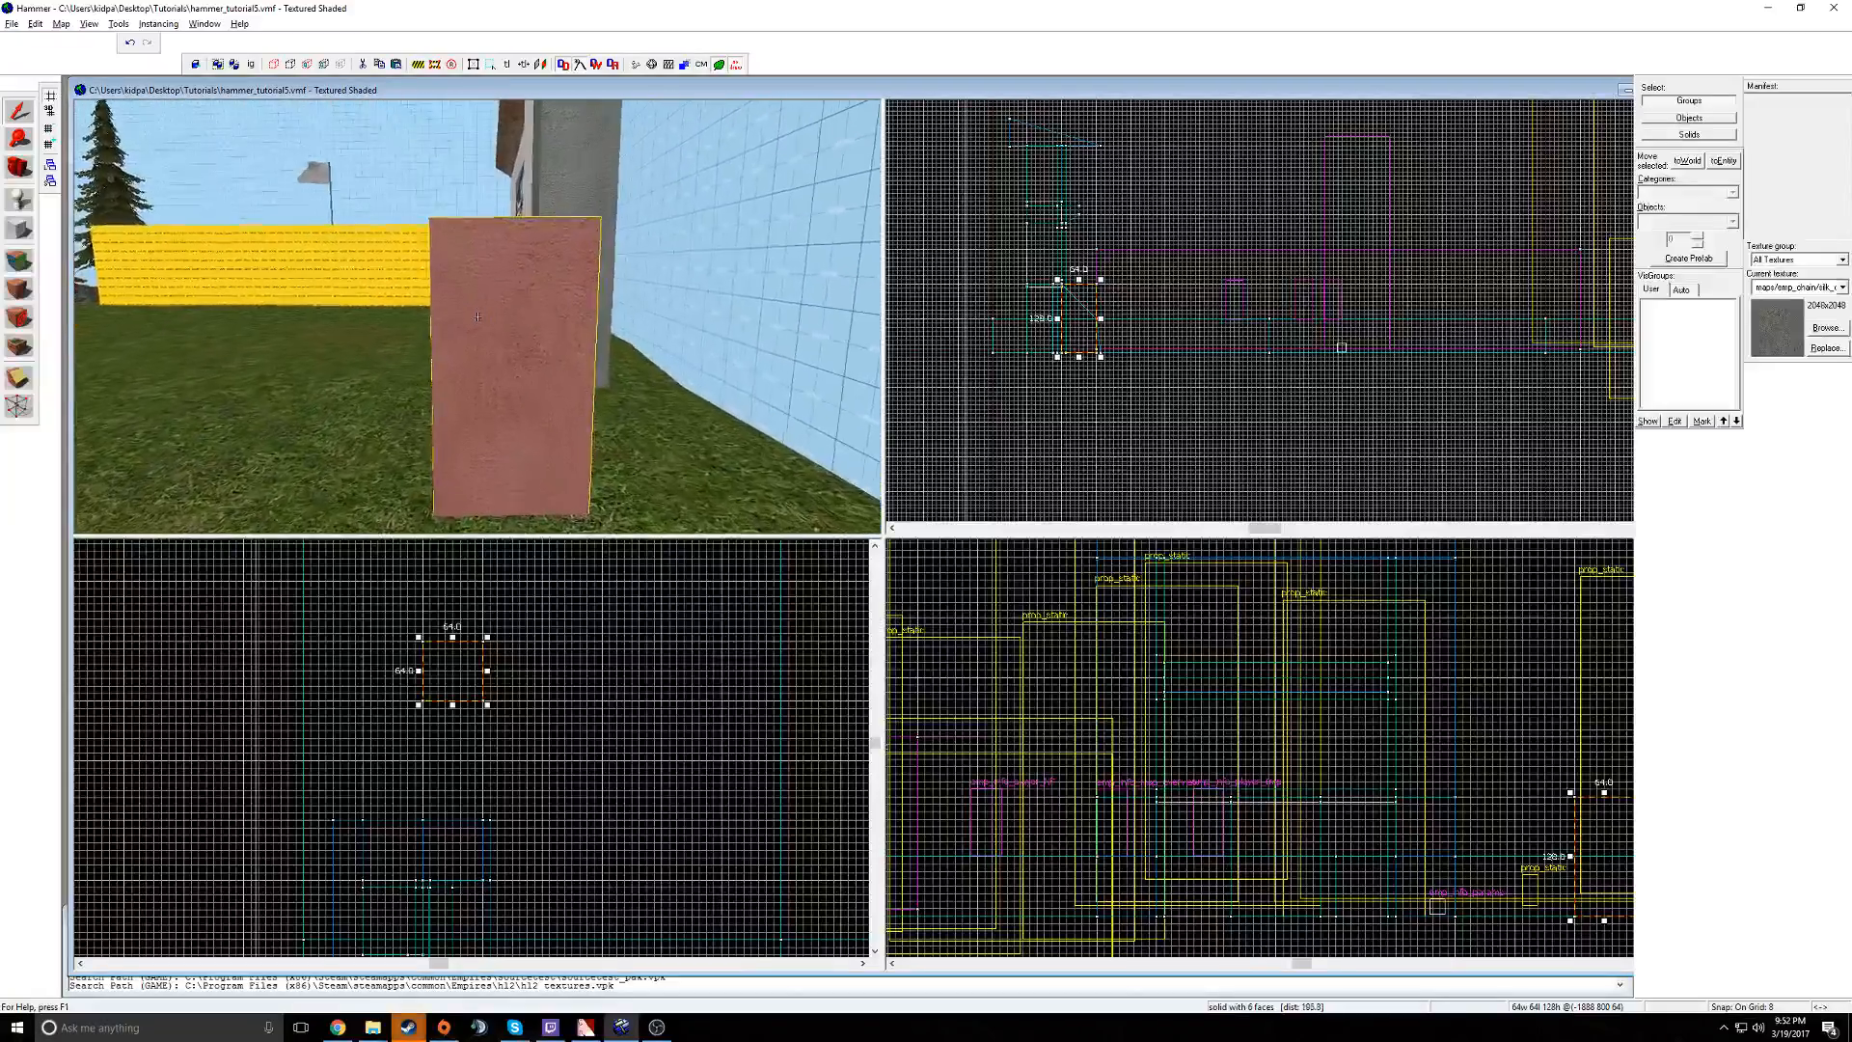
{"action": "scroll", "coordinate": [999, 258], "scroll_direction": "down", "scroll_amount": 2}
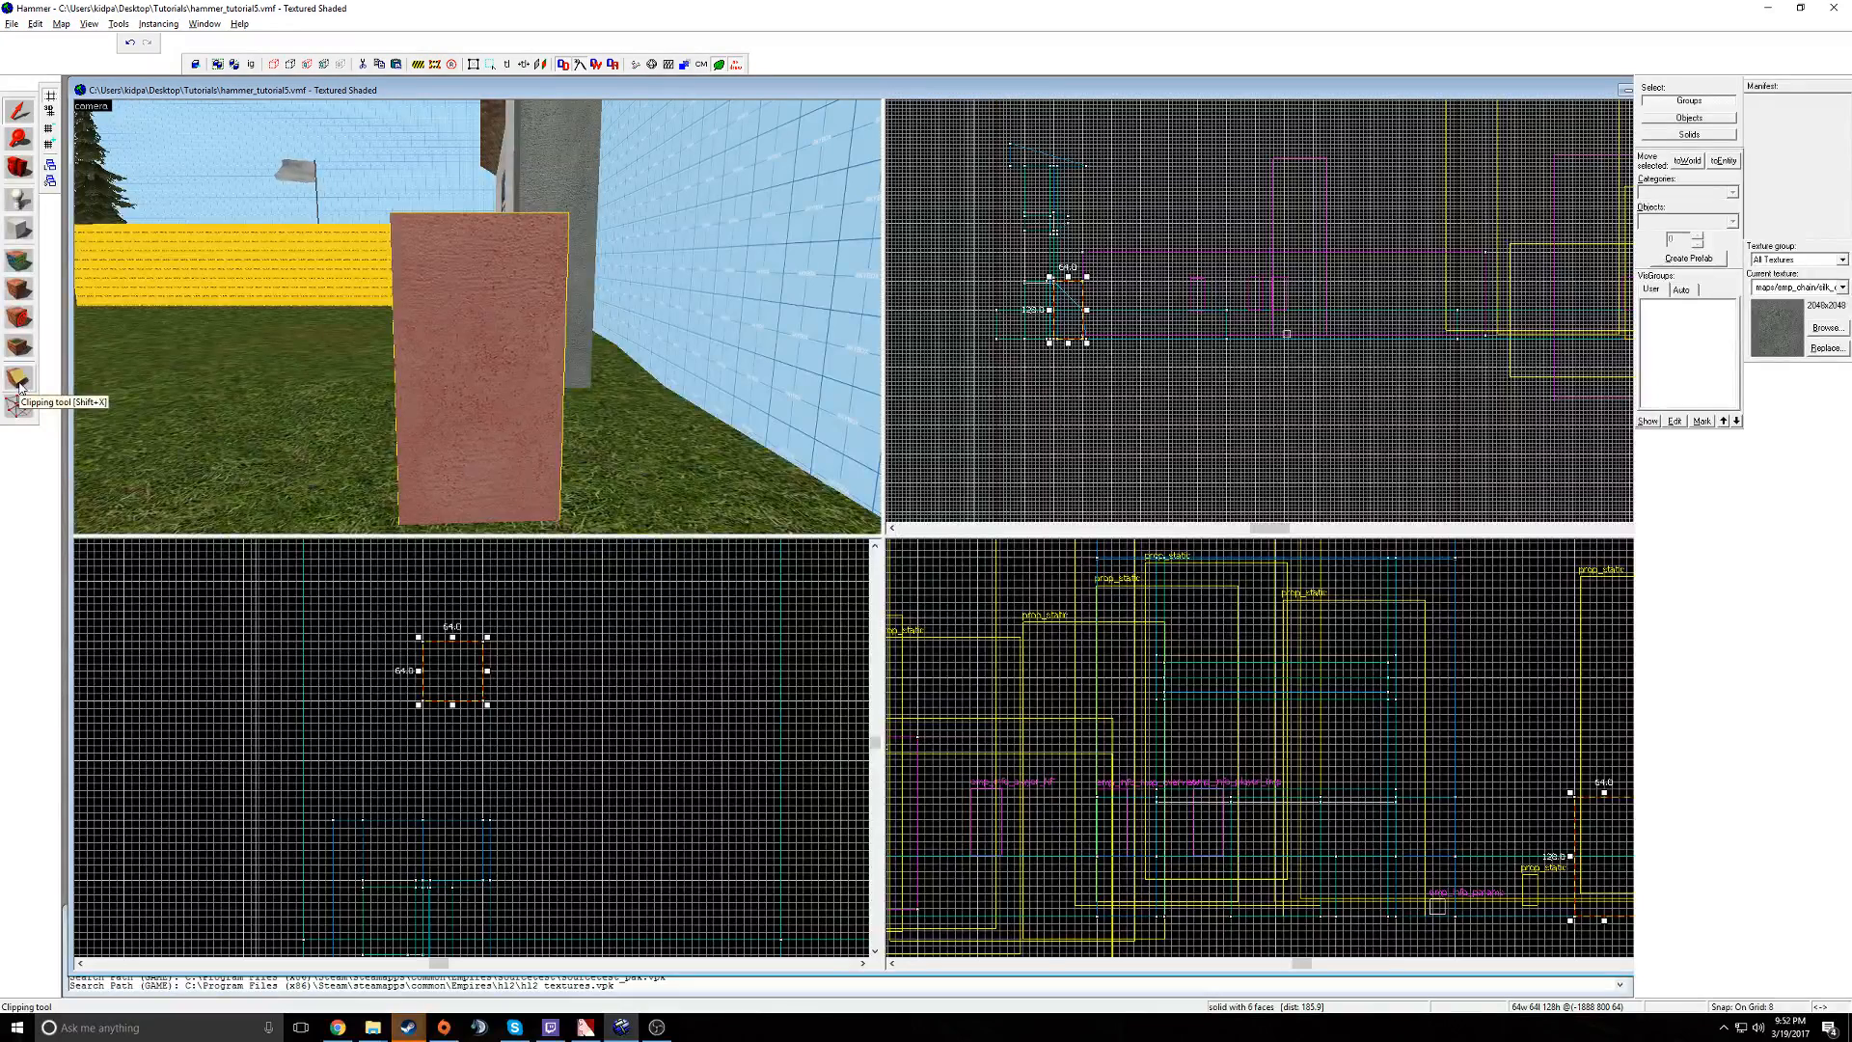
{"action": "left_click", "coordinate": [19, 384]}
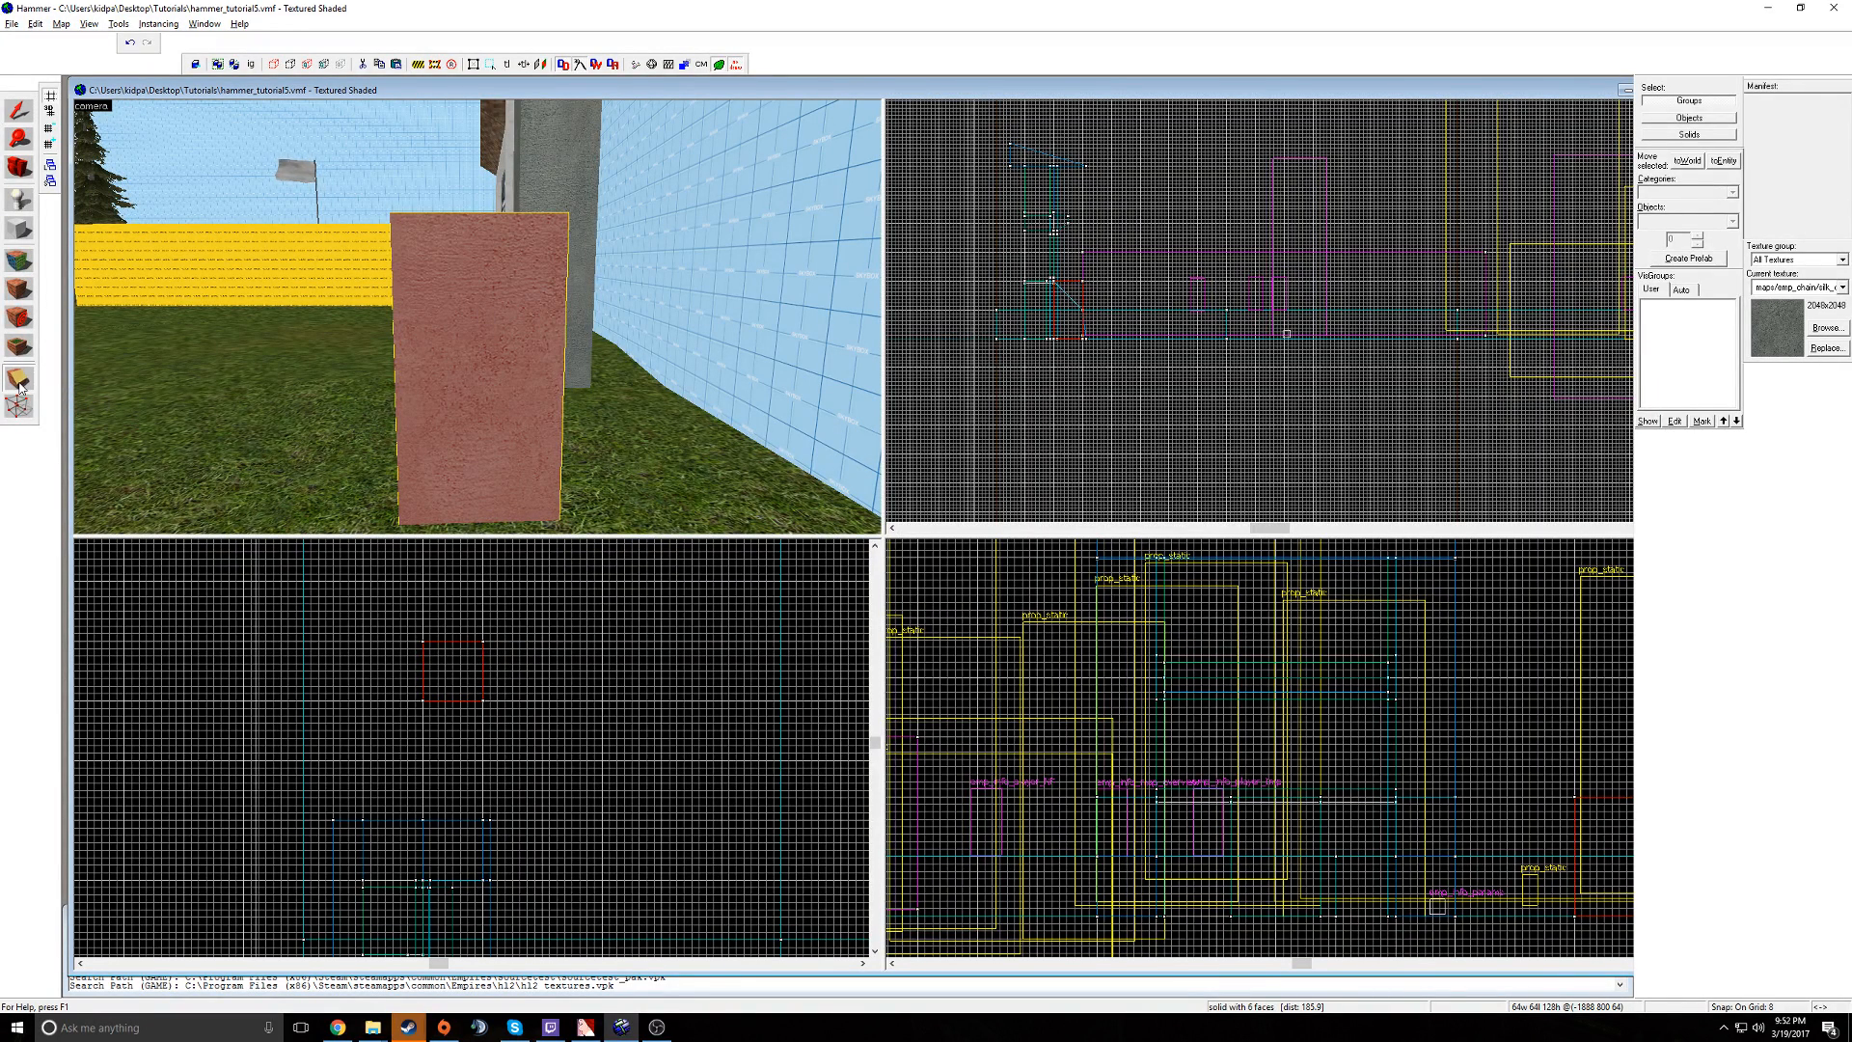
{"action": "scroll", "coordinate": [501, 232], "scroll_direction": "down", "scroll_amount": 3}
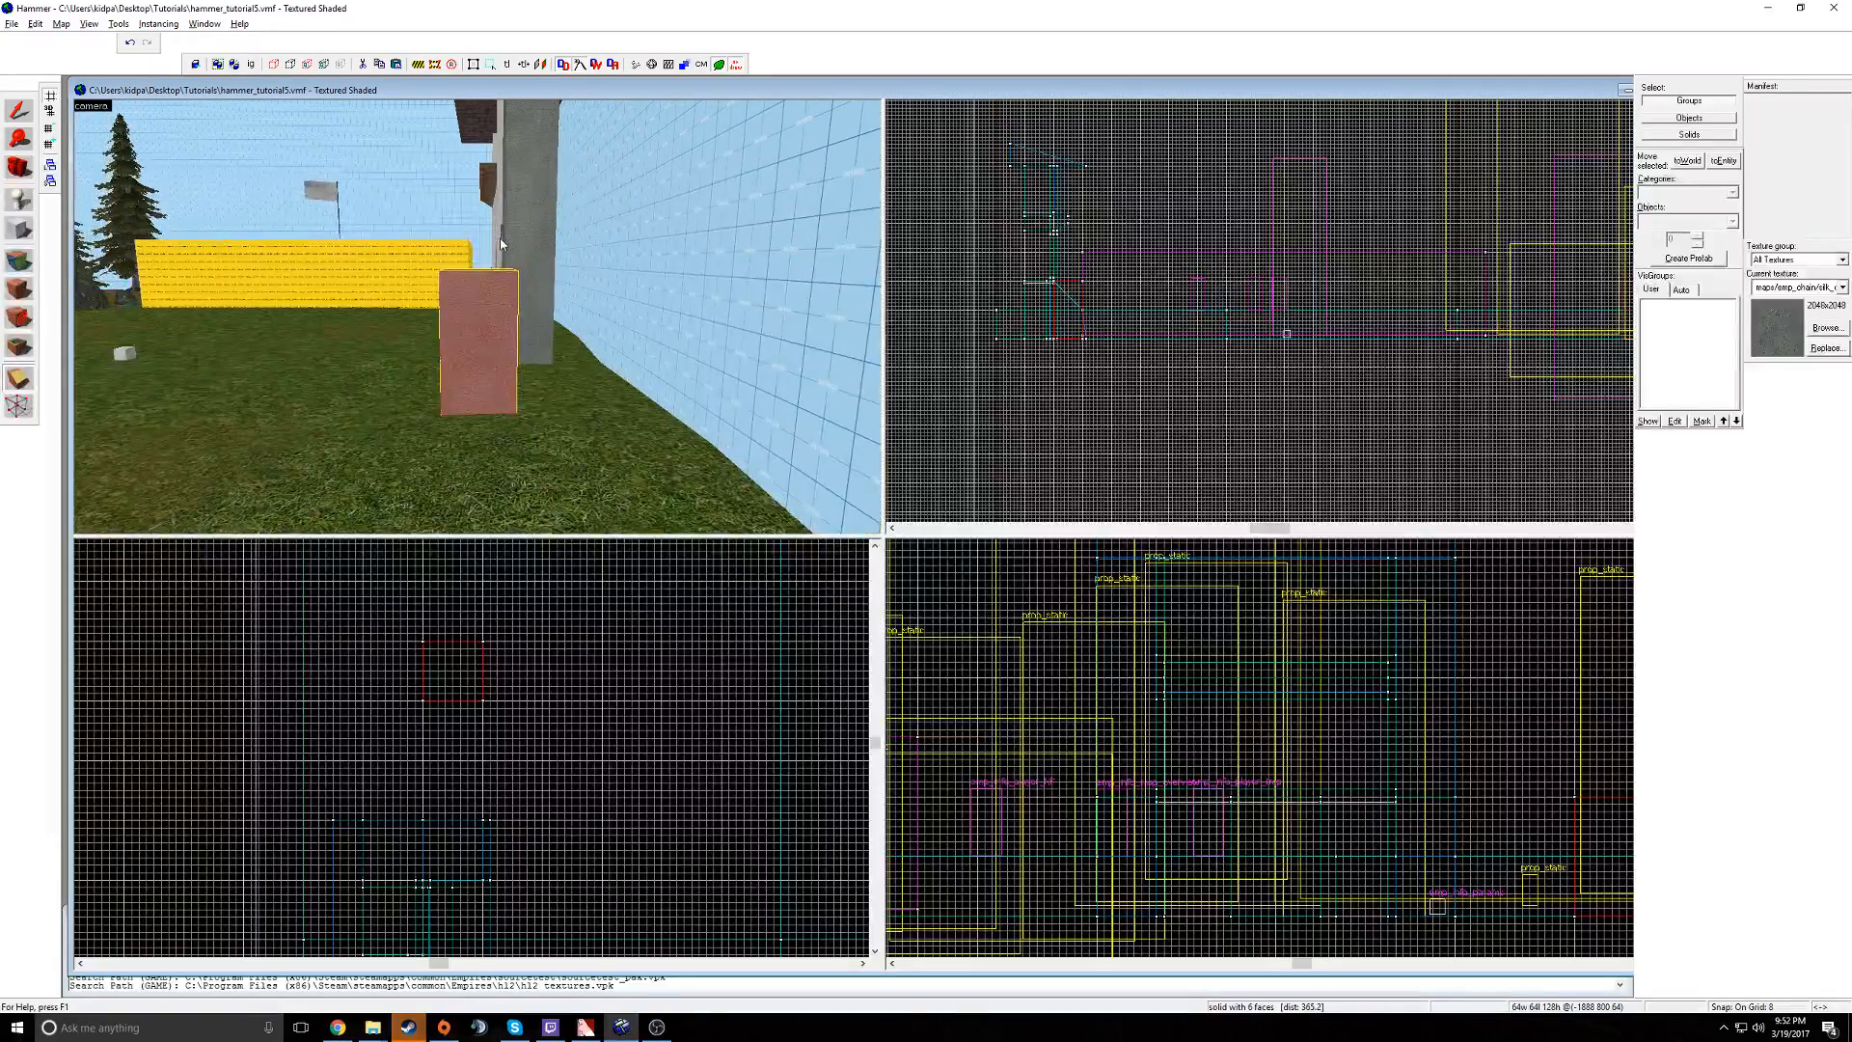
{"action": "key", "text": "w"}
{"action": "key", "text": "z"}
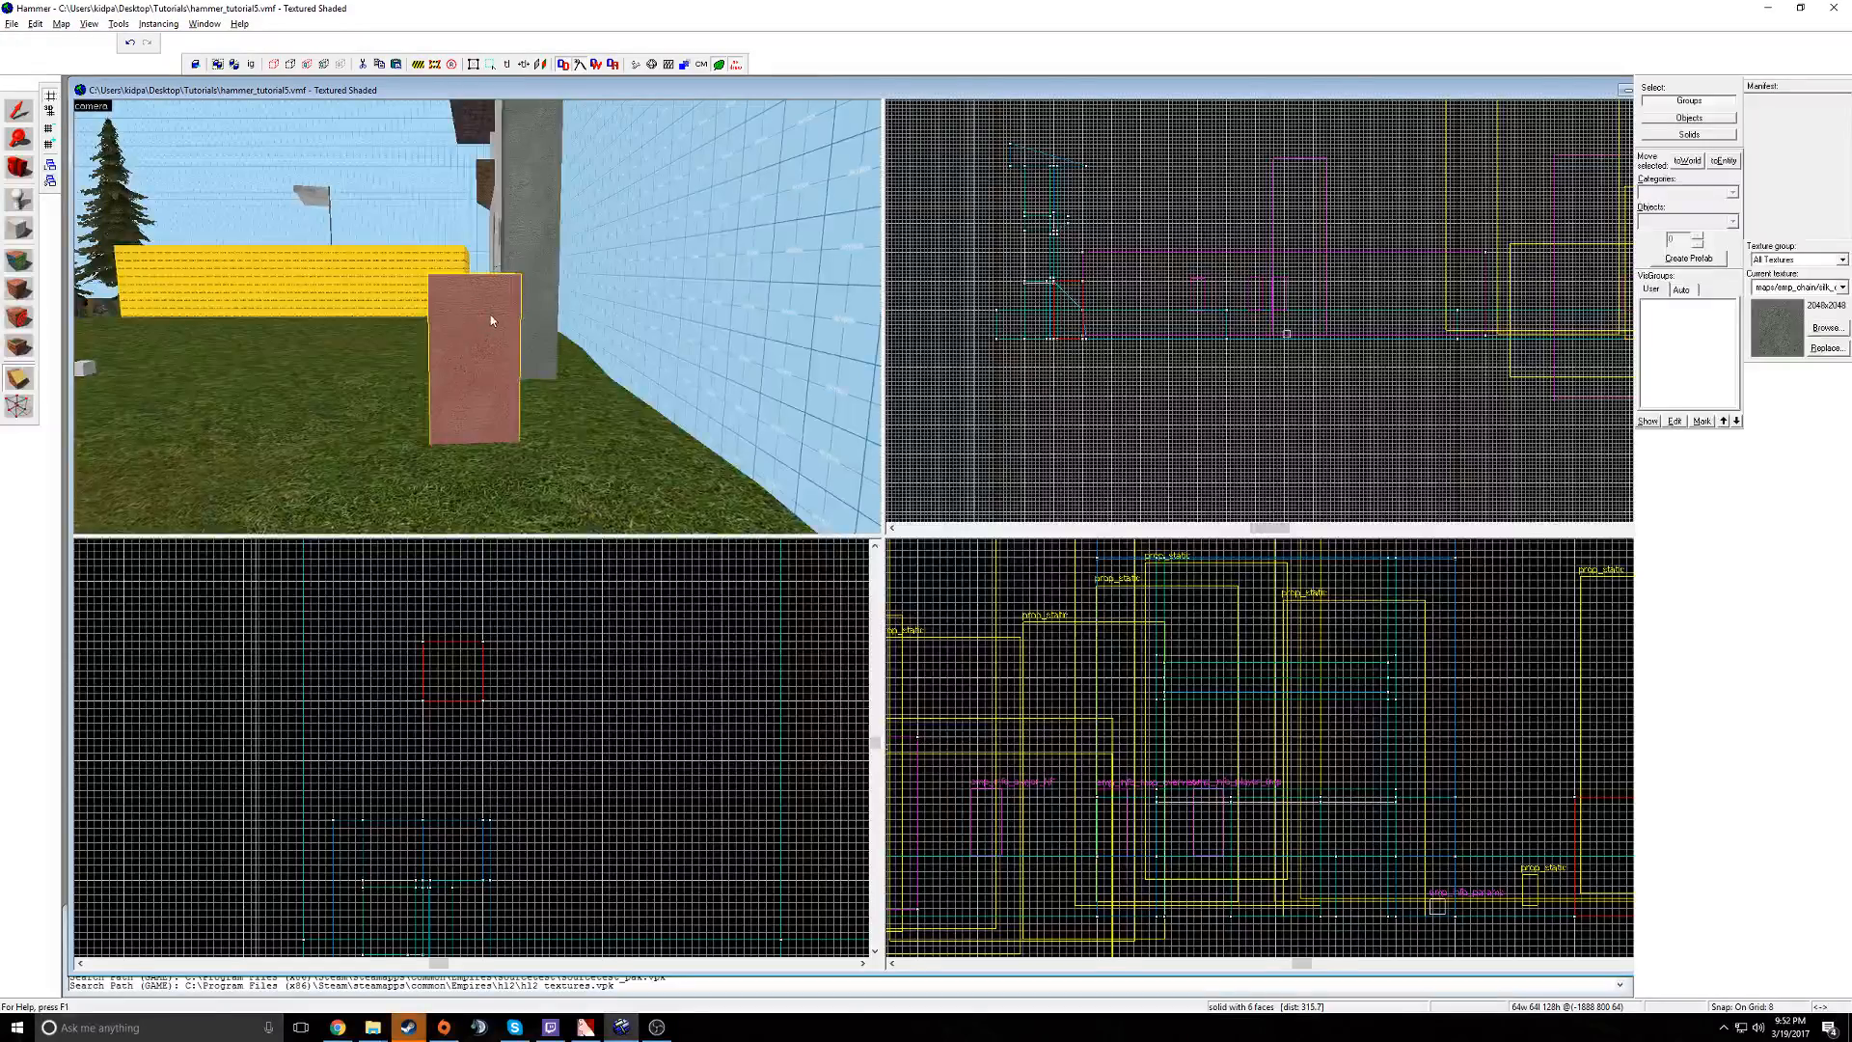
{"action": "scroll", "coordinate": [490, 315], "scroll_direction": "up", "scroll_amount": 3}
{"action": "scroll", "coordinate": [1062, 300], "scroll_direction": "up", "scroll_amount": 8}
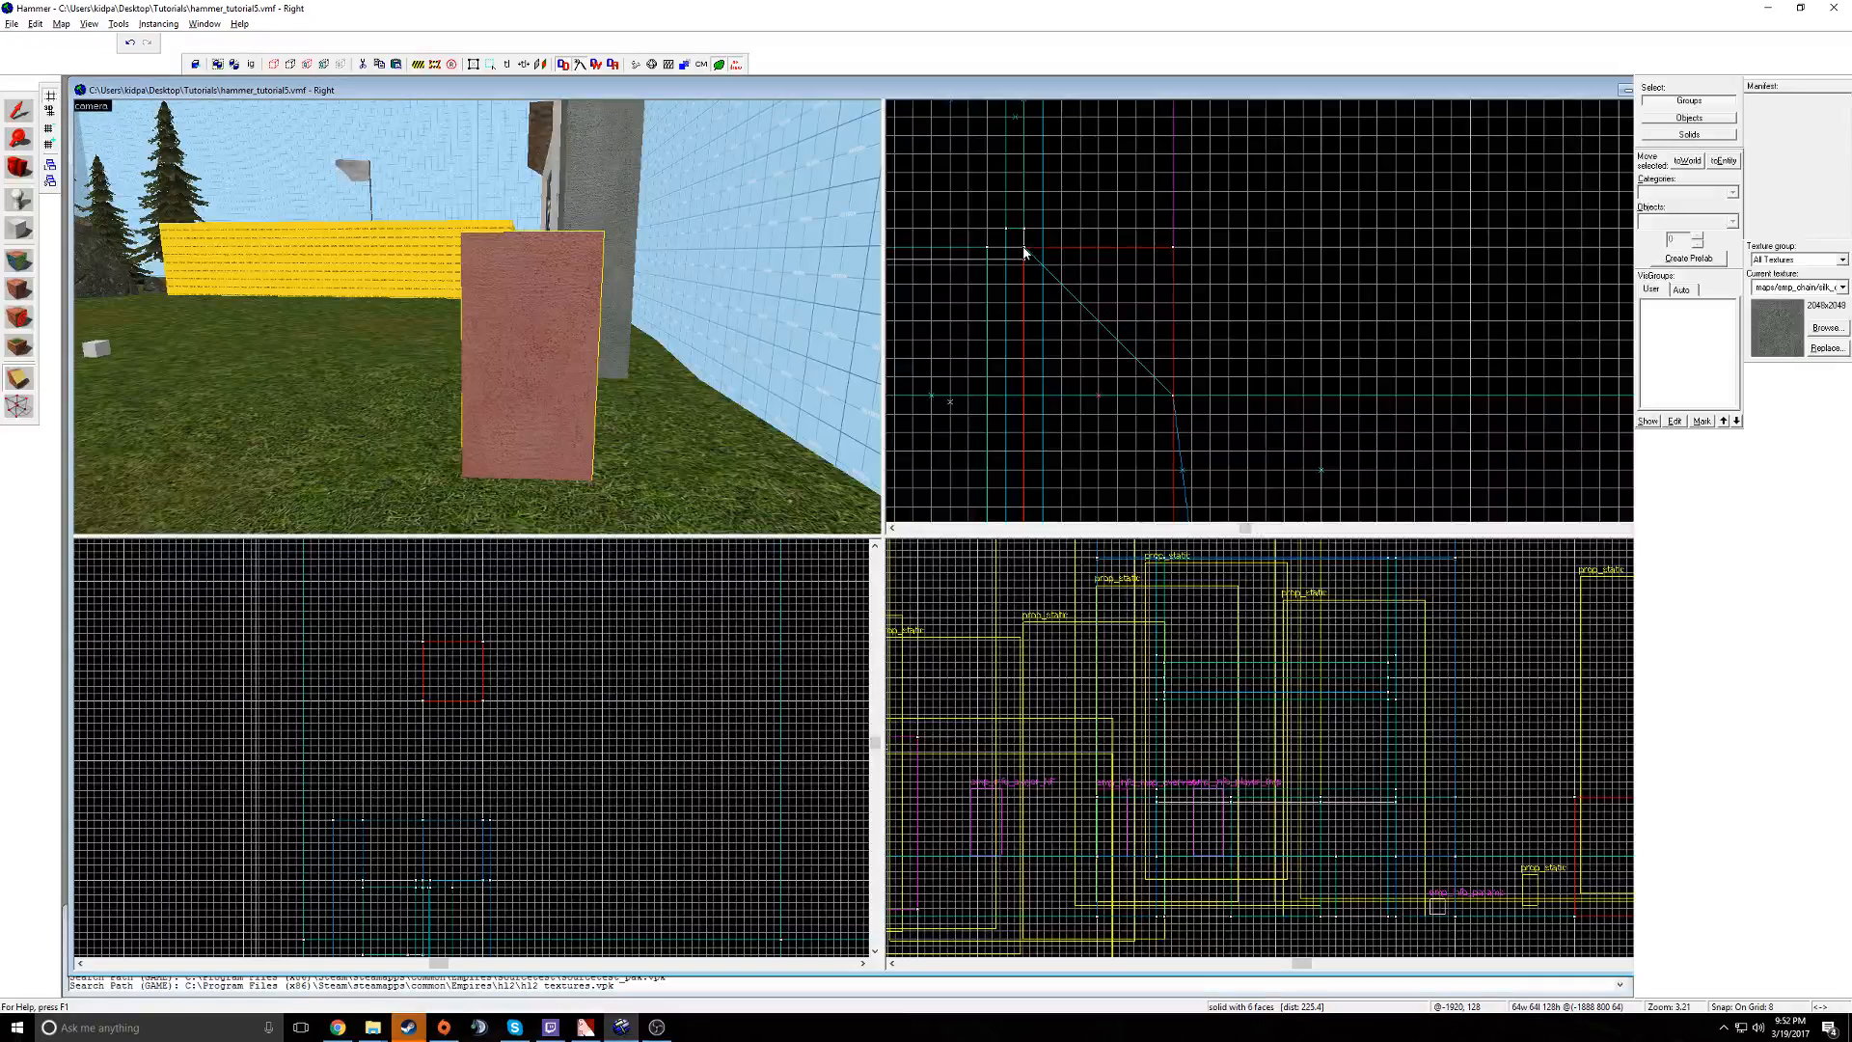
{"action": "left_click_drag", "start_coordinate": [1024, 248], "coordinate": [1174, 398]}
- Set the clip to keep only the part below the diagonal line and apply the cut
{"action": "scroll", "coordinate": [1164, 402], "scroll_direction": "down", "scroll_amount": 2}
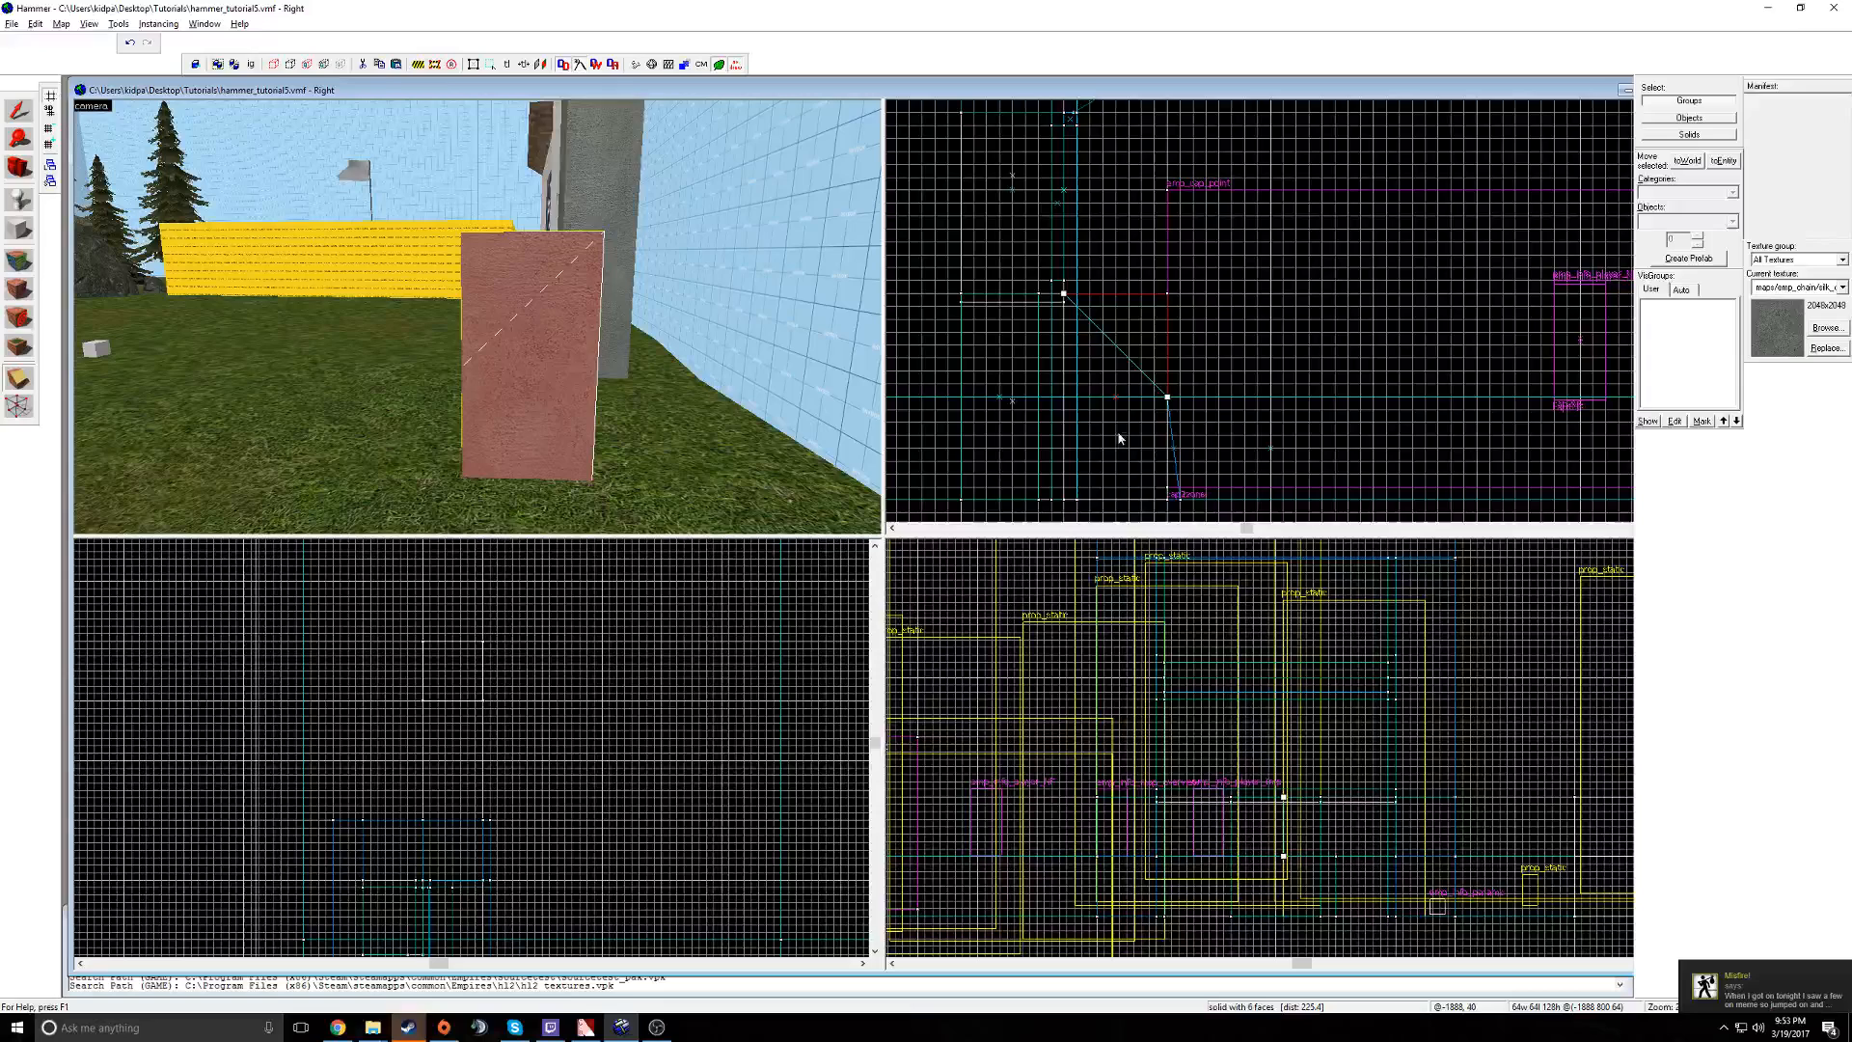
{"action": "left_click", "coordinate": [20, 382]}
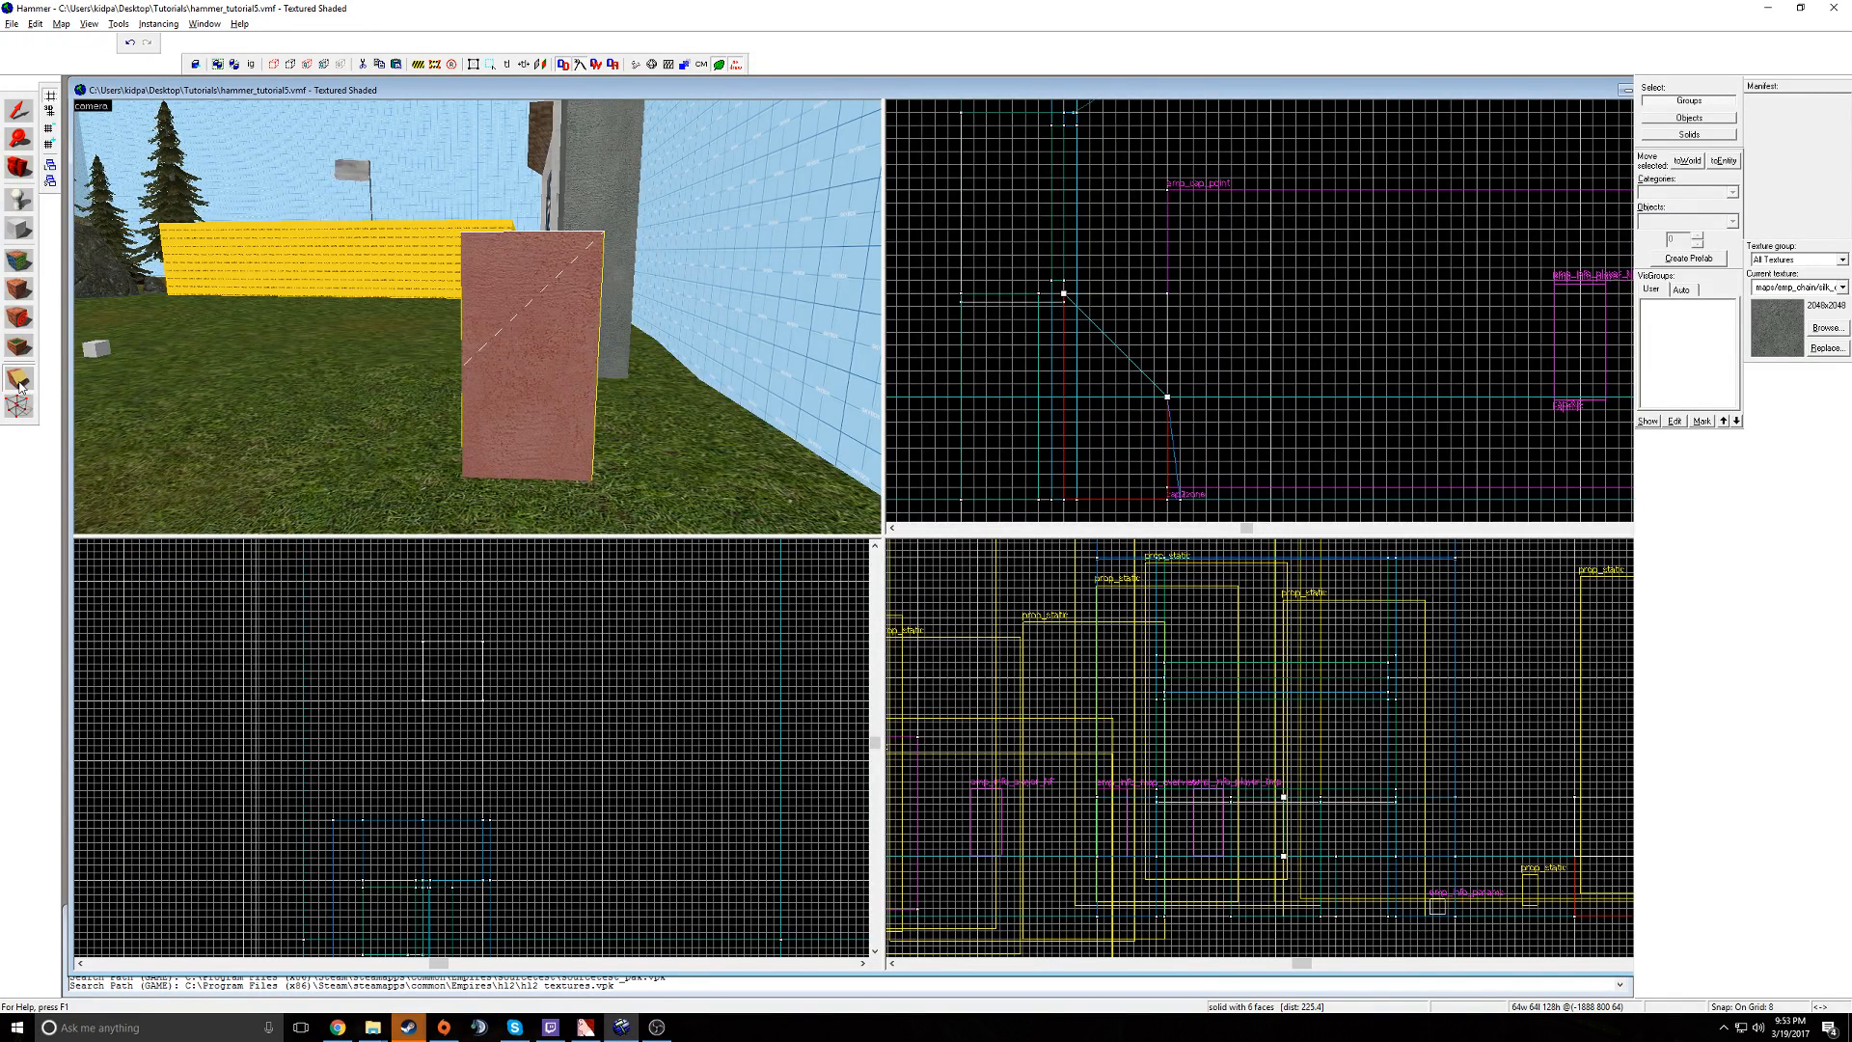
{"action": "left_click", "coordinate": [19, 382]}
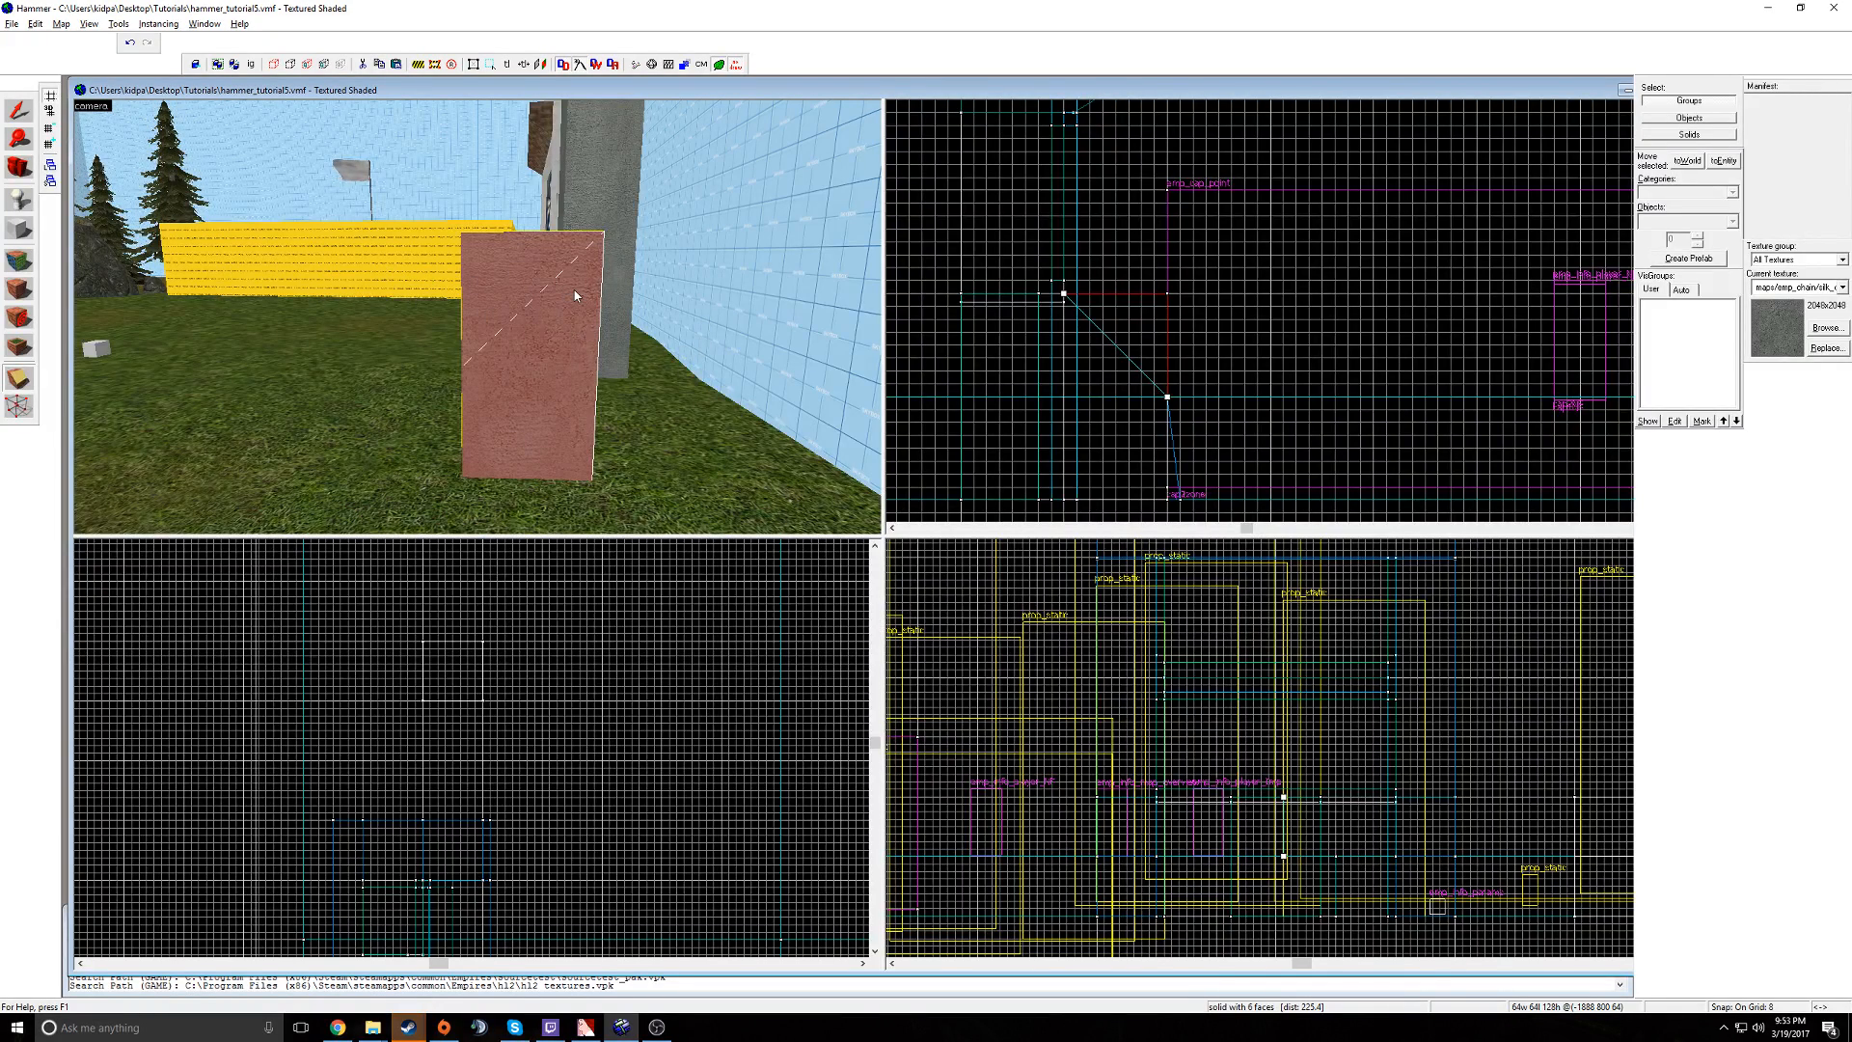
{"action": "key", "text": "Return"}
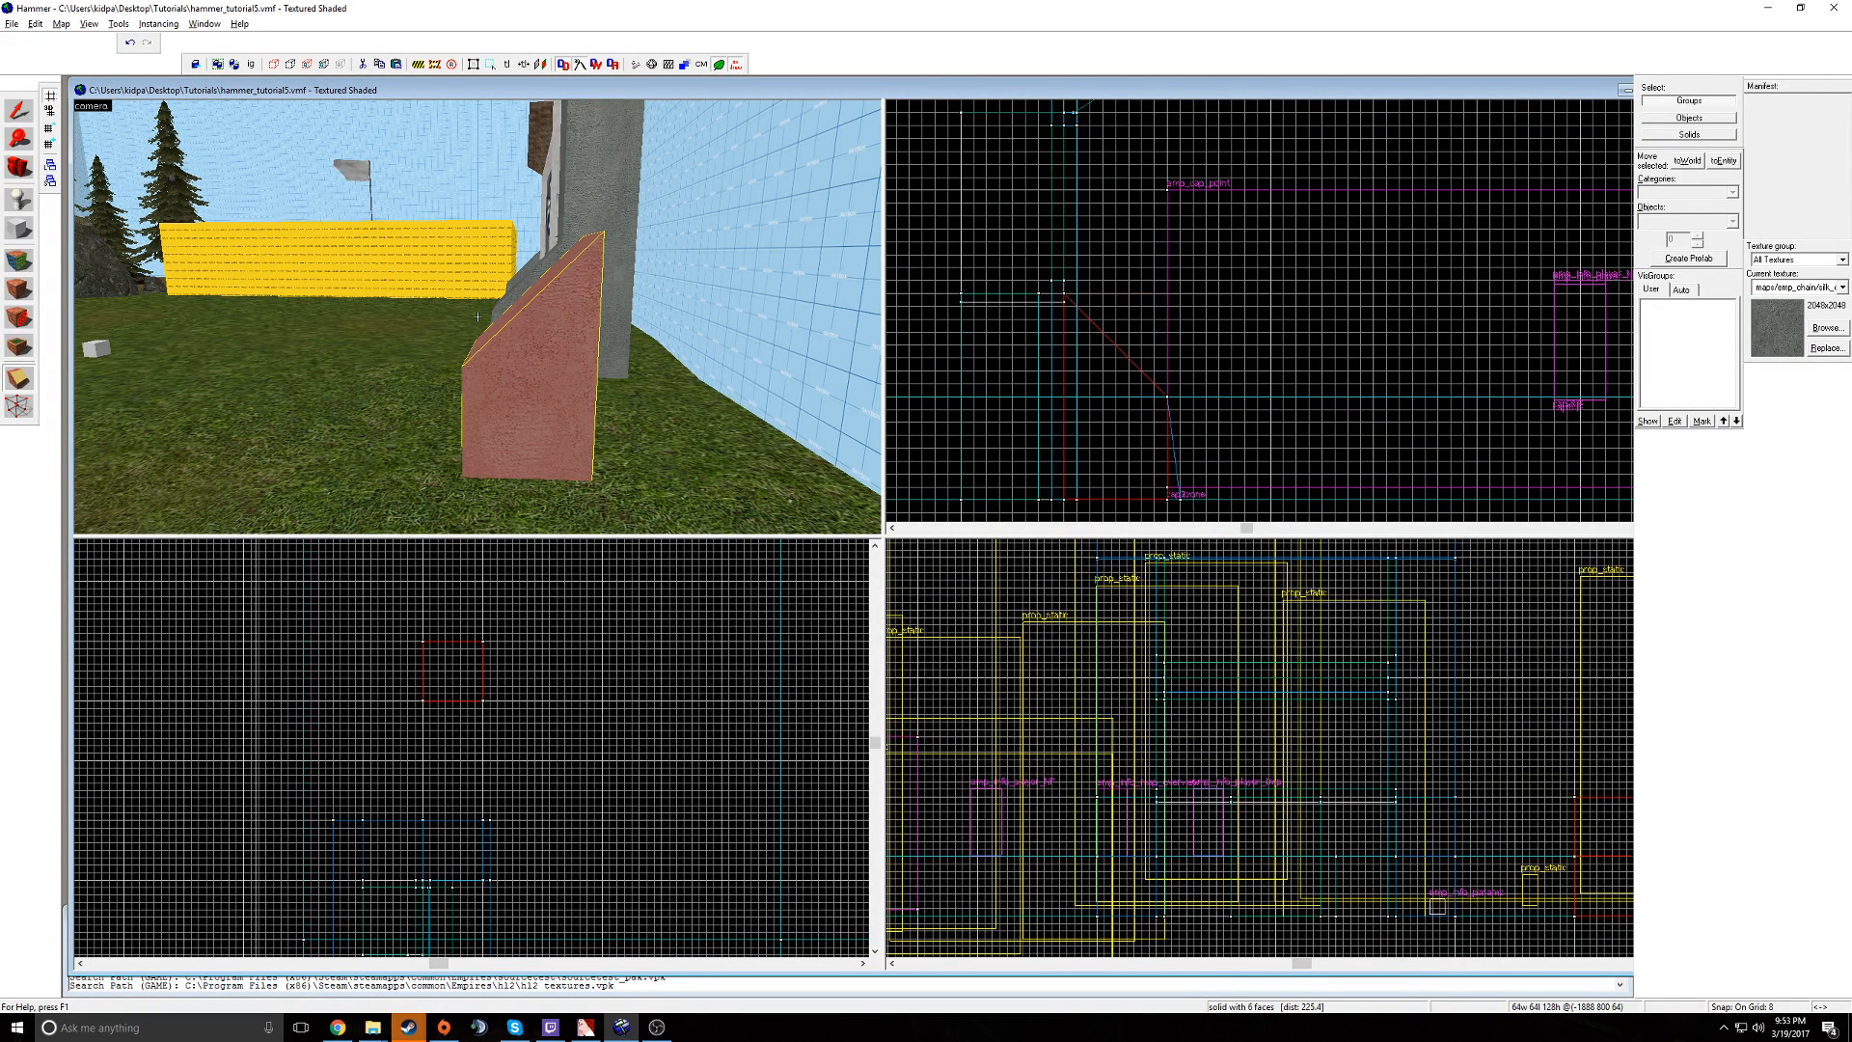
- Duplicate the sloped block about 320 units farther from the building, in line with the original
{"action": "key", "text": "w"}
{"action": "key", "text": "a"}
{"action": "key", "text": "z"}
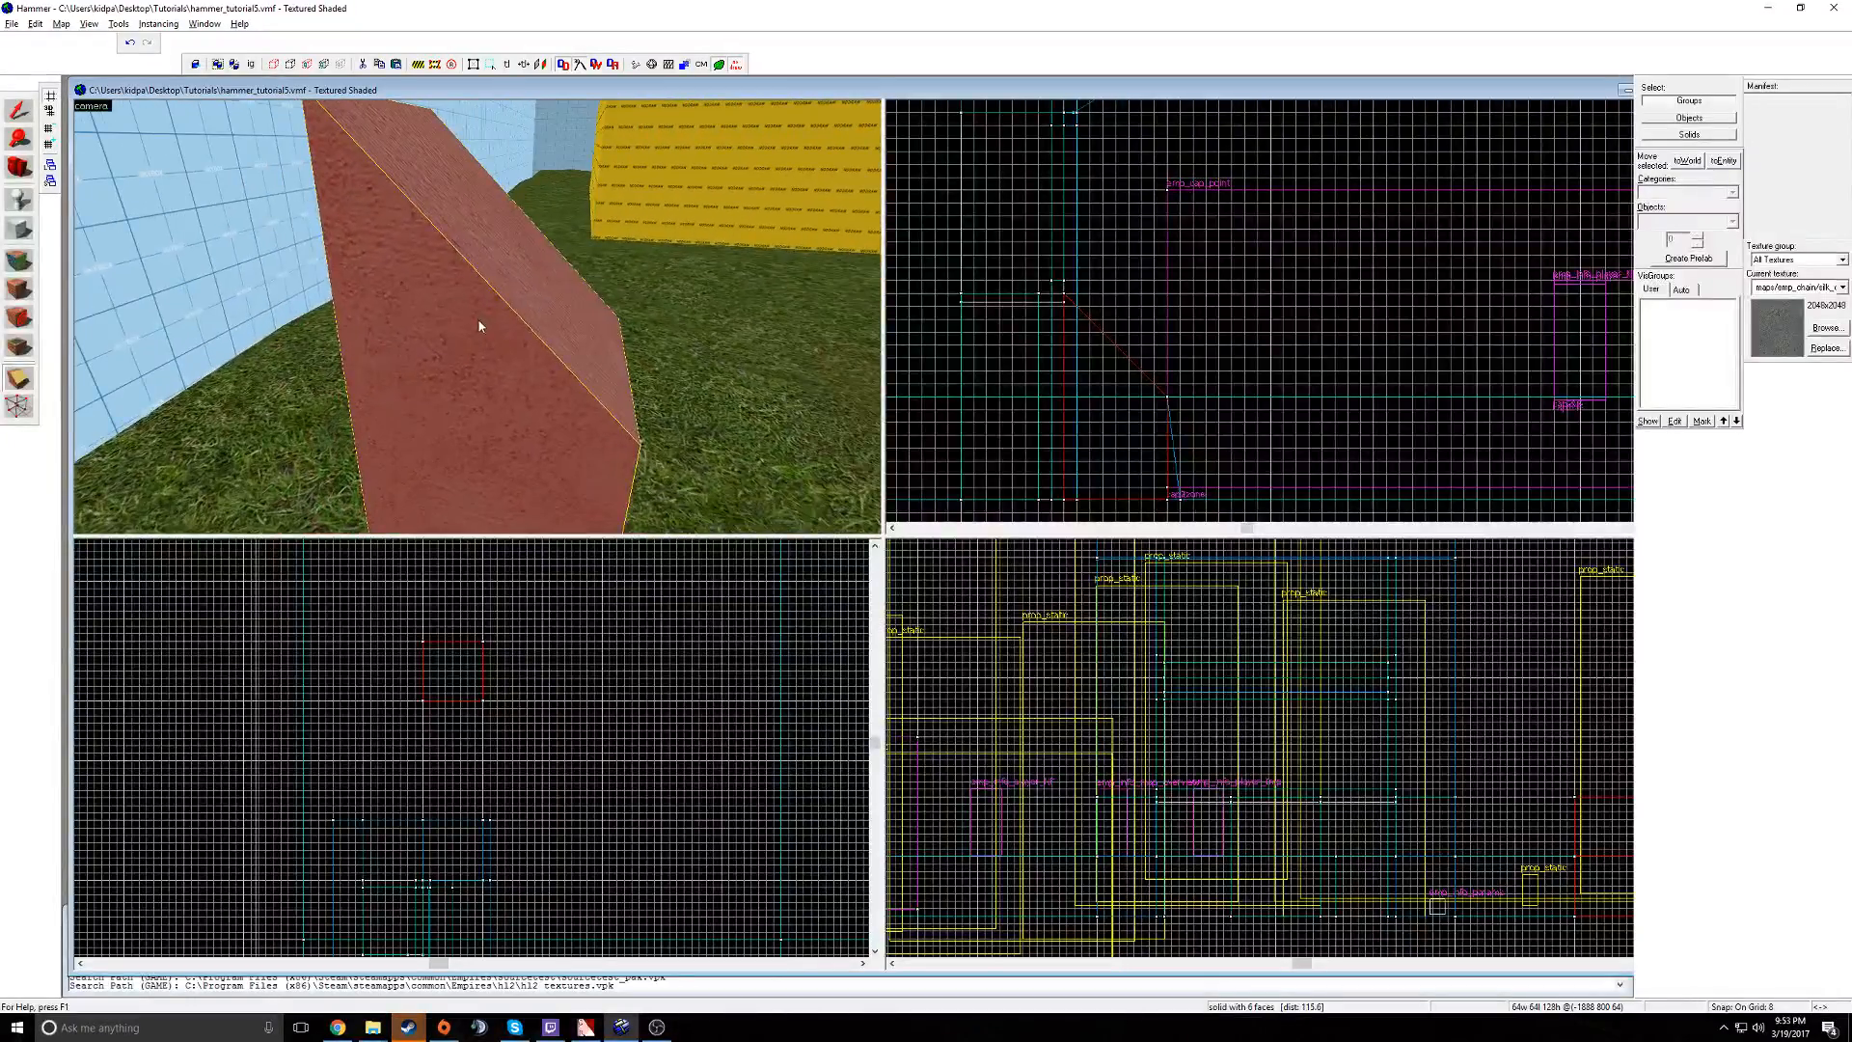
{"action": "key", "text": "z"}
{"action": "key", "text": "d"}
{"action": "key", "text": "s"}
{"action": "key", "text": "z"}
{"action": "left_click", "coordinate": [19, 111]}
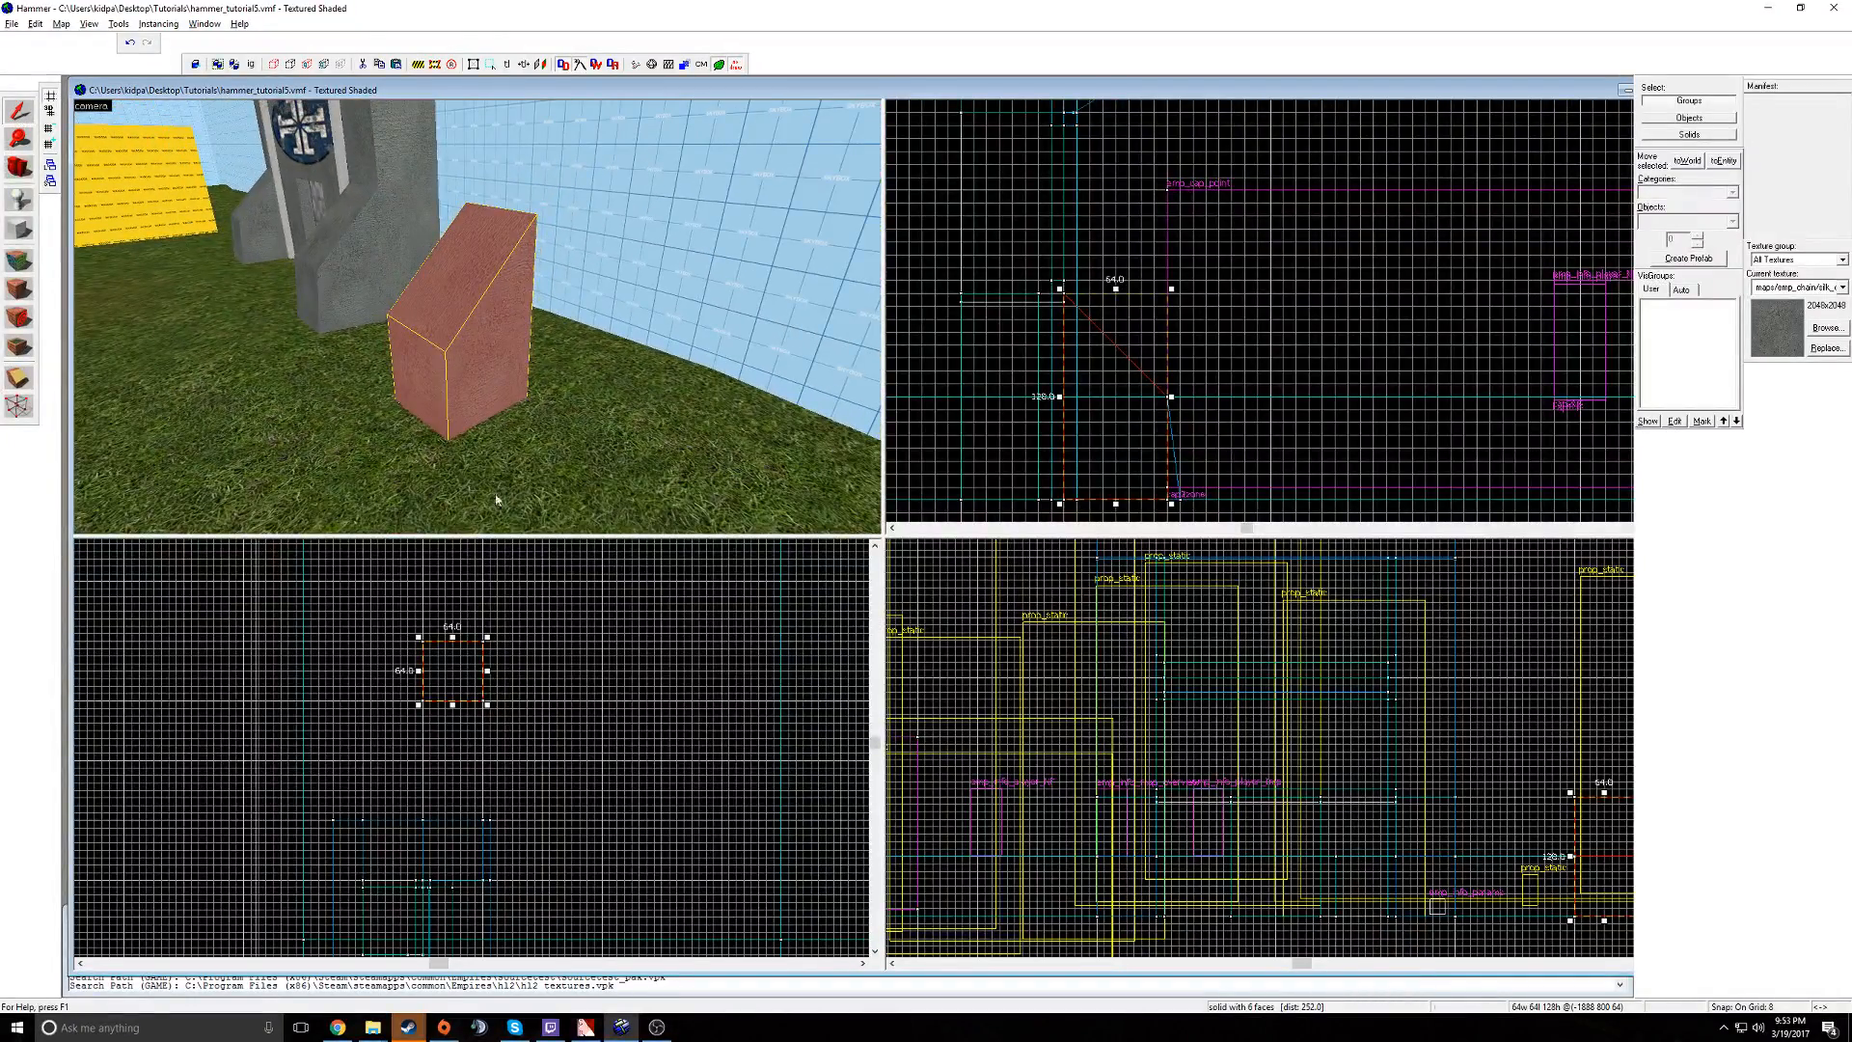
{"action": "scroll", "coordinate": [502, 628], "scroll_direction": "down", "scroll_amount": 2}
{"action": "key", "text": "Up"}
{"action": "scroll", "coordinate": [490, 753], "scroll_direction": "up", "scroll_amount": 3}
{"action": "left_click_drag", "start_coordinate": [501, 744], "coordinate": [503, 552]}
{"action": "left_click_drag", "start_coordinate": [503, 654], "coordinate": [500, 654], "text": "shift"}
- Compare the sloped blocks with the building's own buttress and the tall pillar behind it
{"action": "key", "text": "z"}
{"action": "key", "text": "a"}
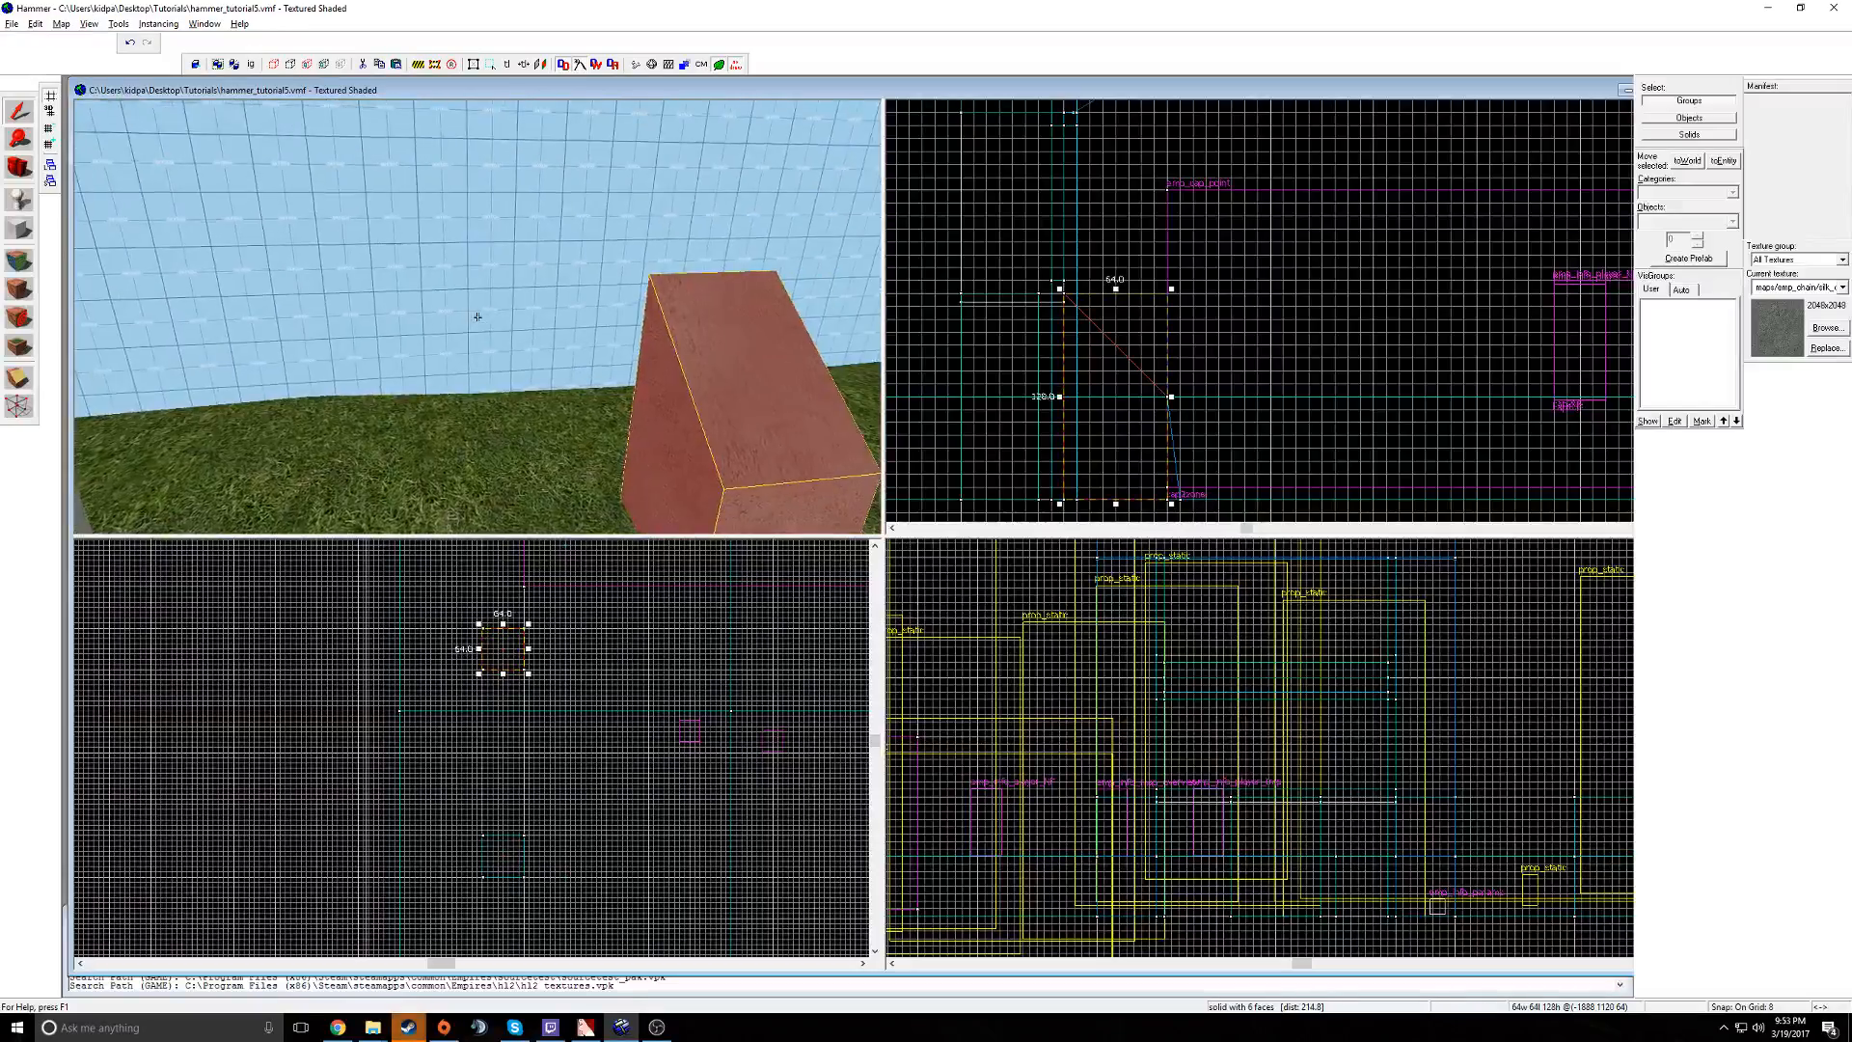
{"action": "key", "text": "s"}
{"action": "left_click", "coordinate": [477, 316]}
{"action": "left_click", "coordinate": [478, 316]}
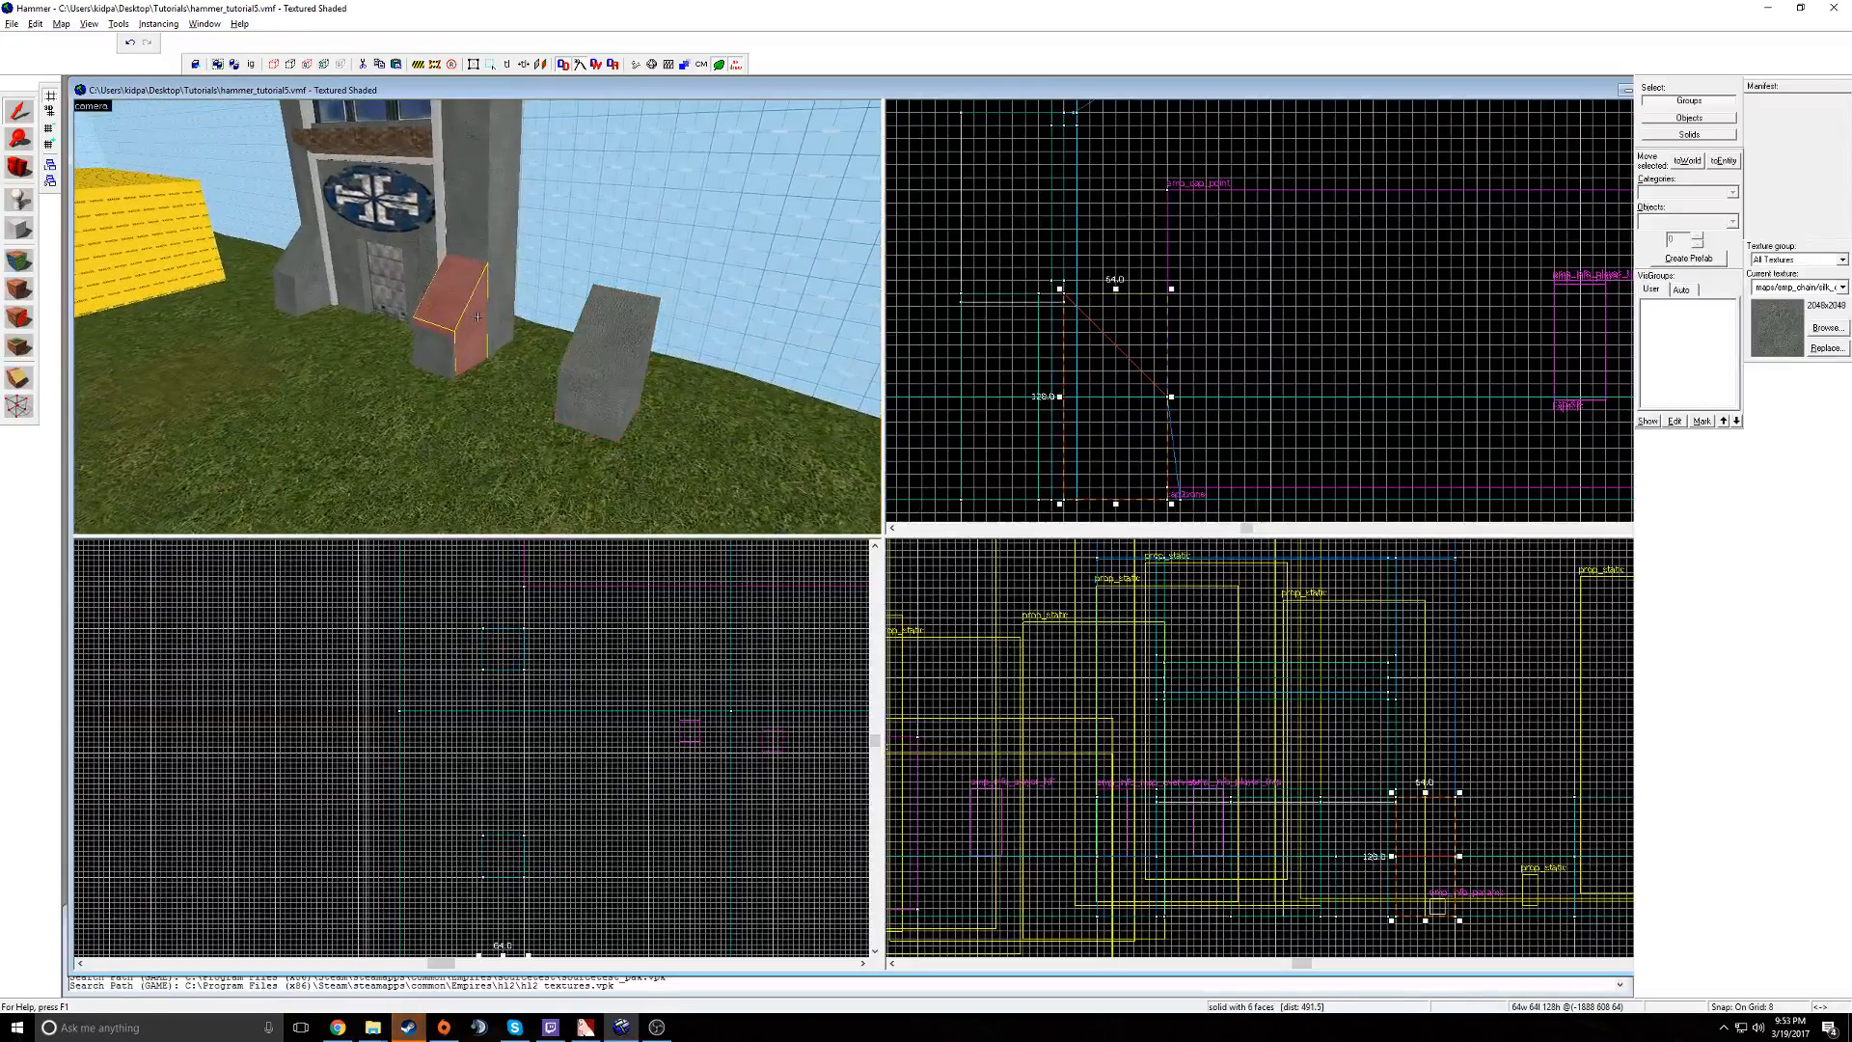
{"action": "left_click", "coordinate": [477, 316]}
{"action": "key", "text": "w"}
{"action": "key", "text": "d"}
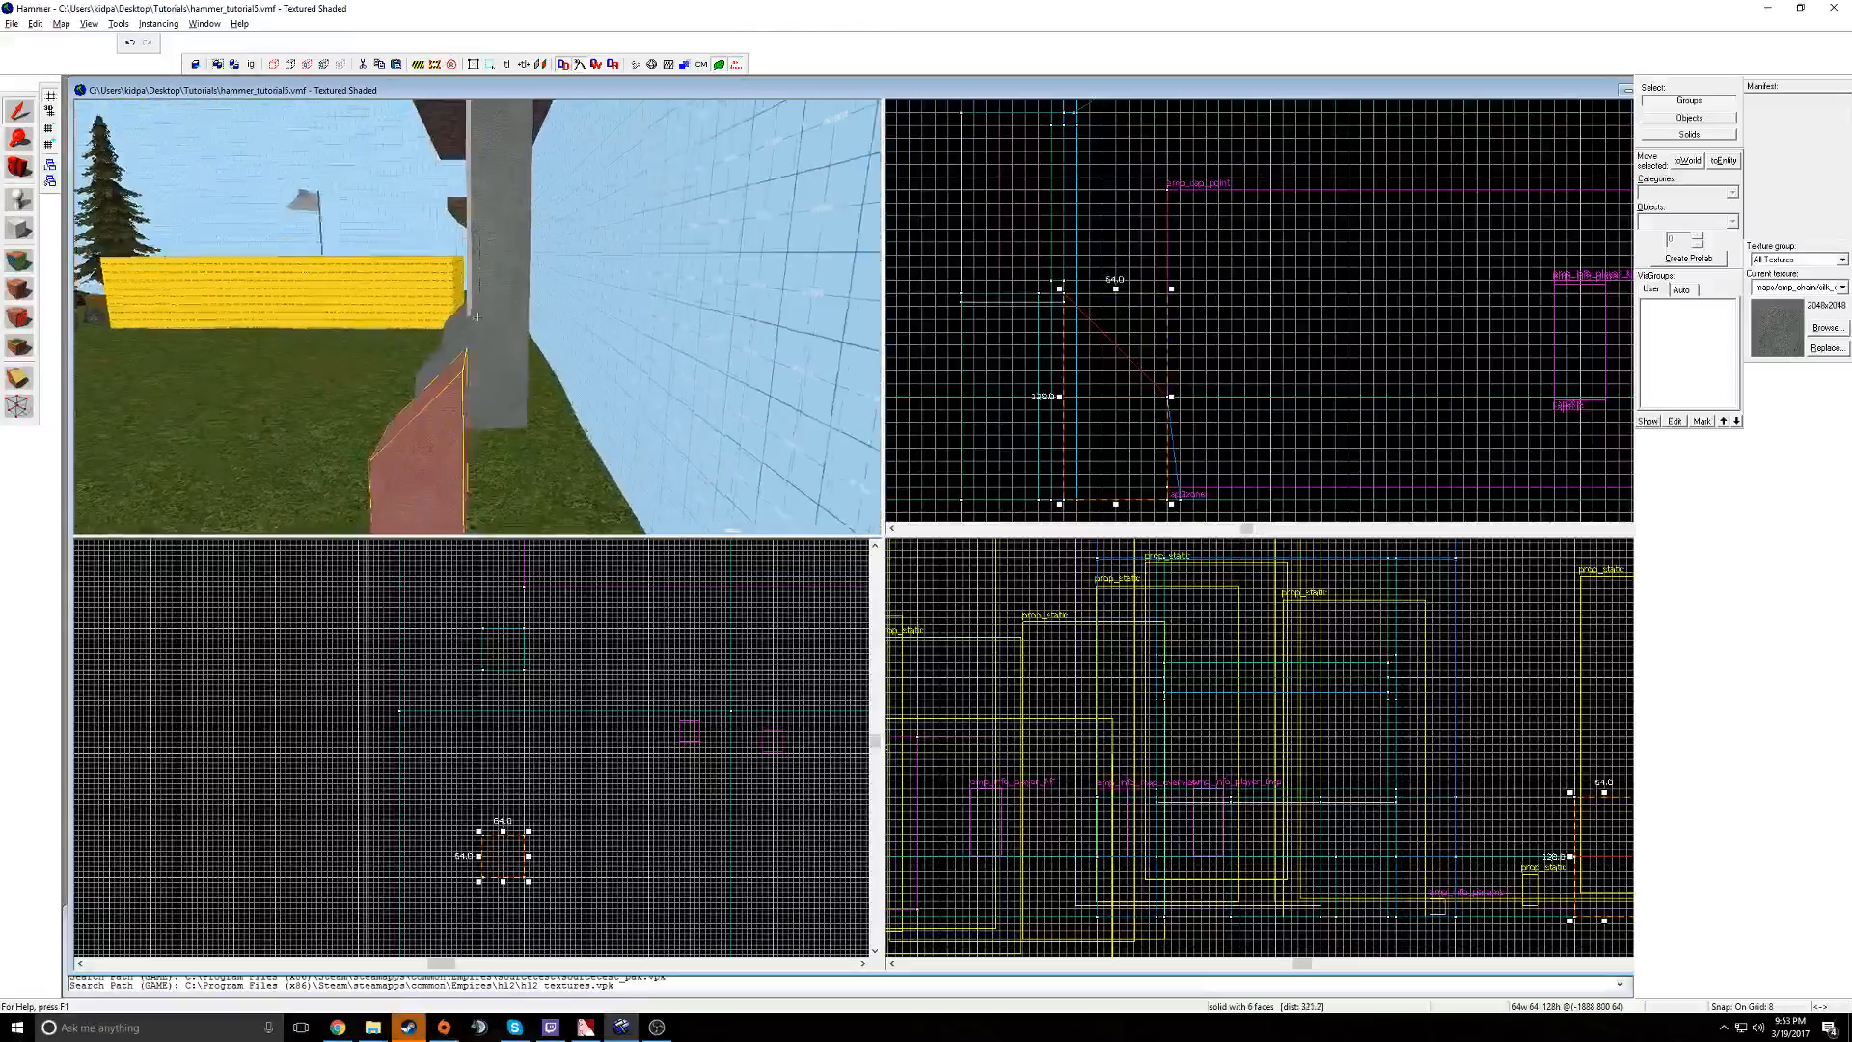
{"action": "left_click", "coordinate": [477, 317]}
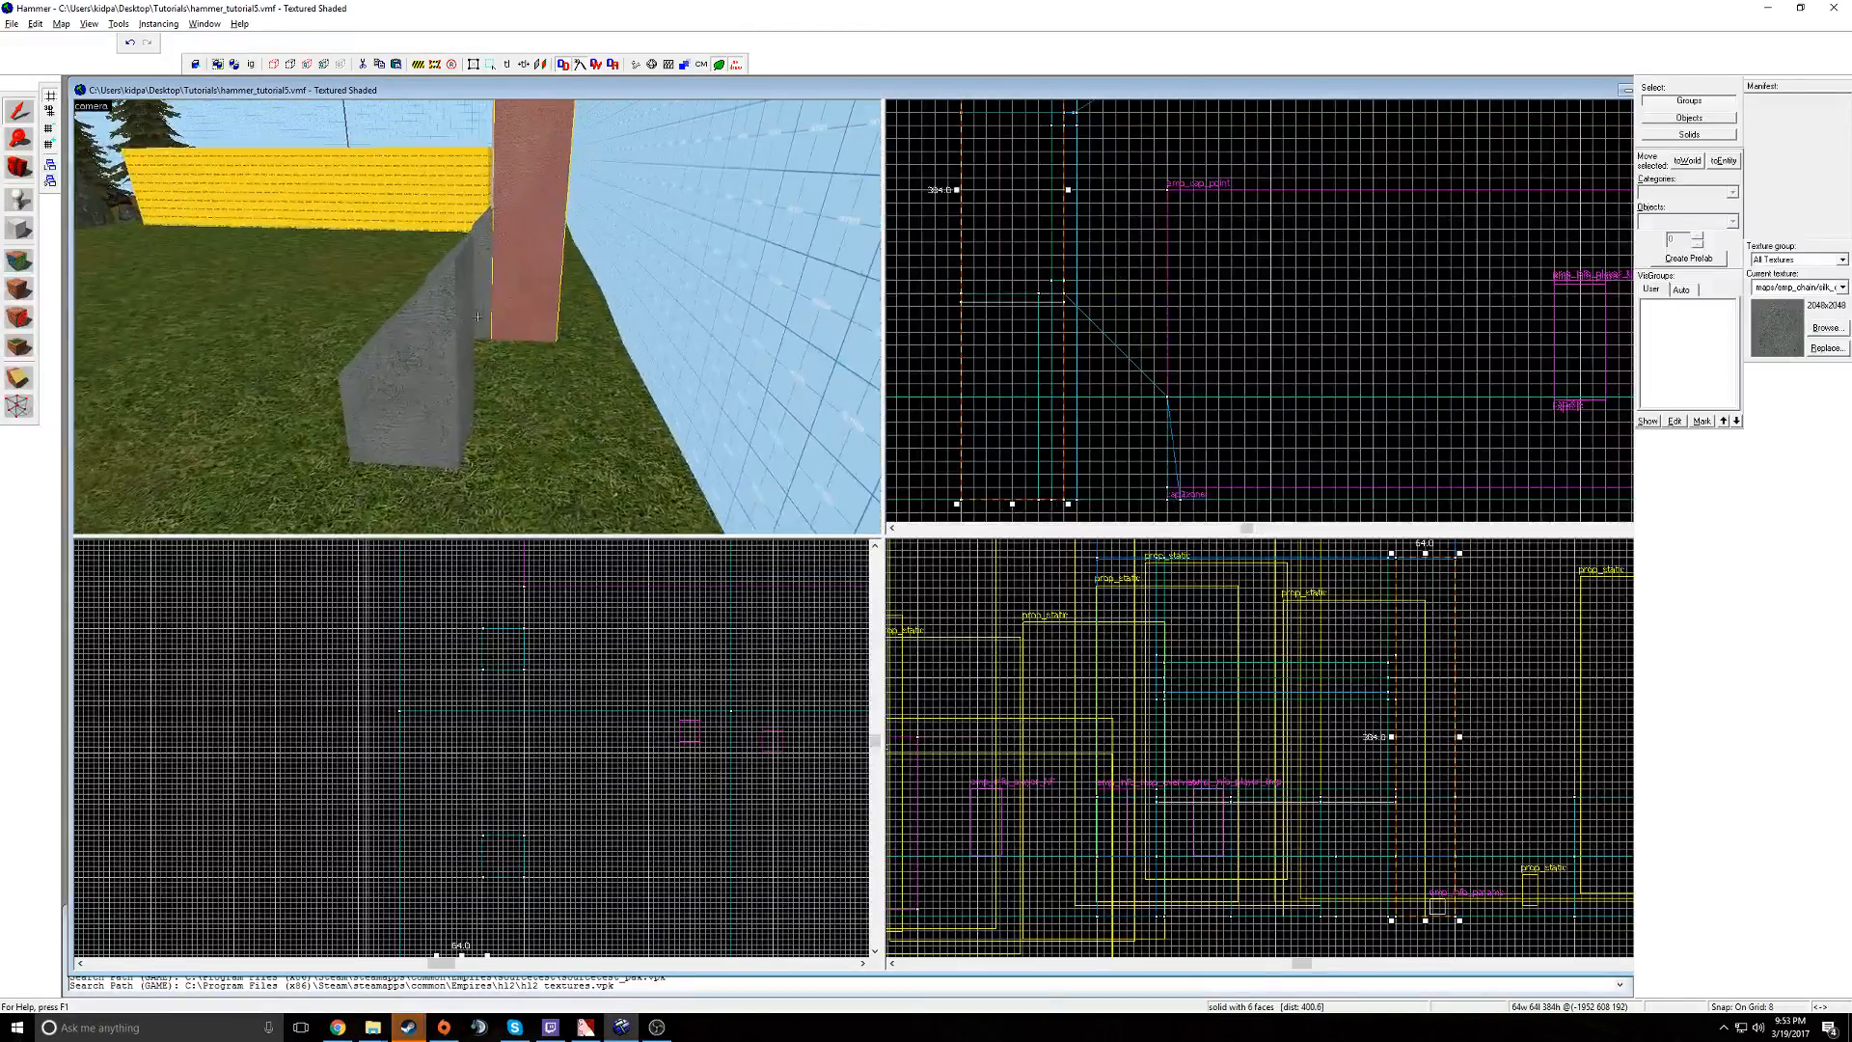
{"action": "left_click", "coordinate": [477, 316]}
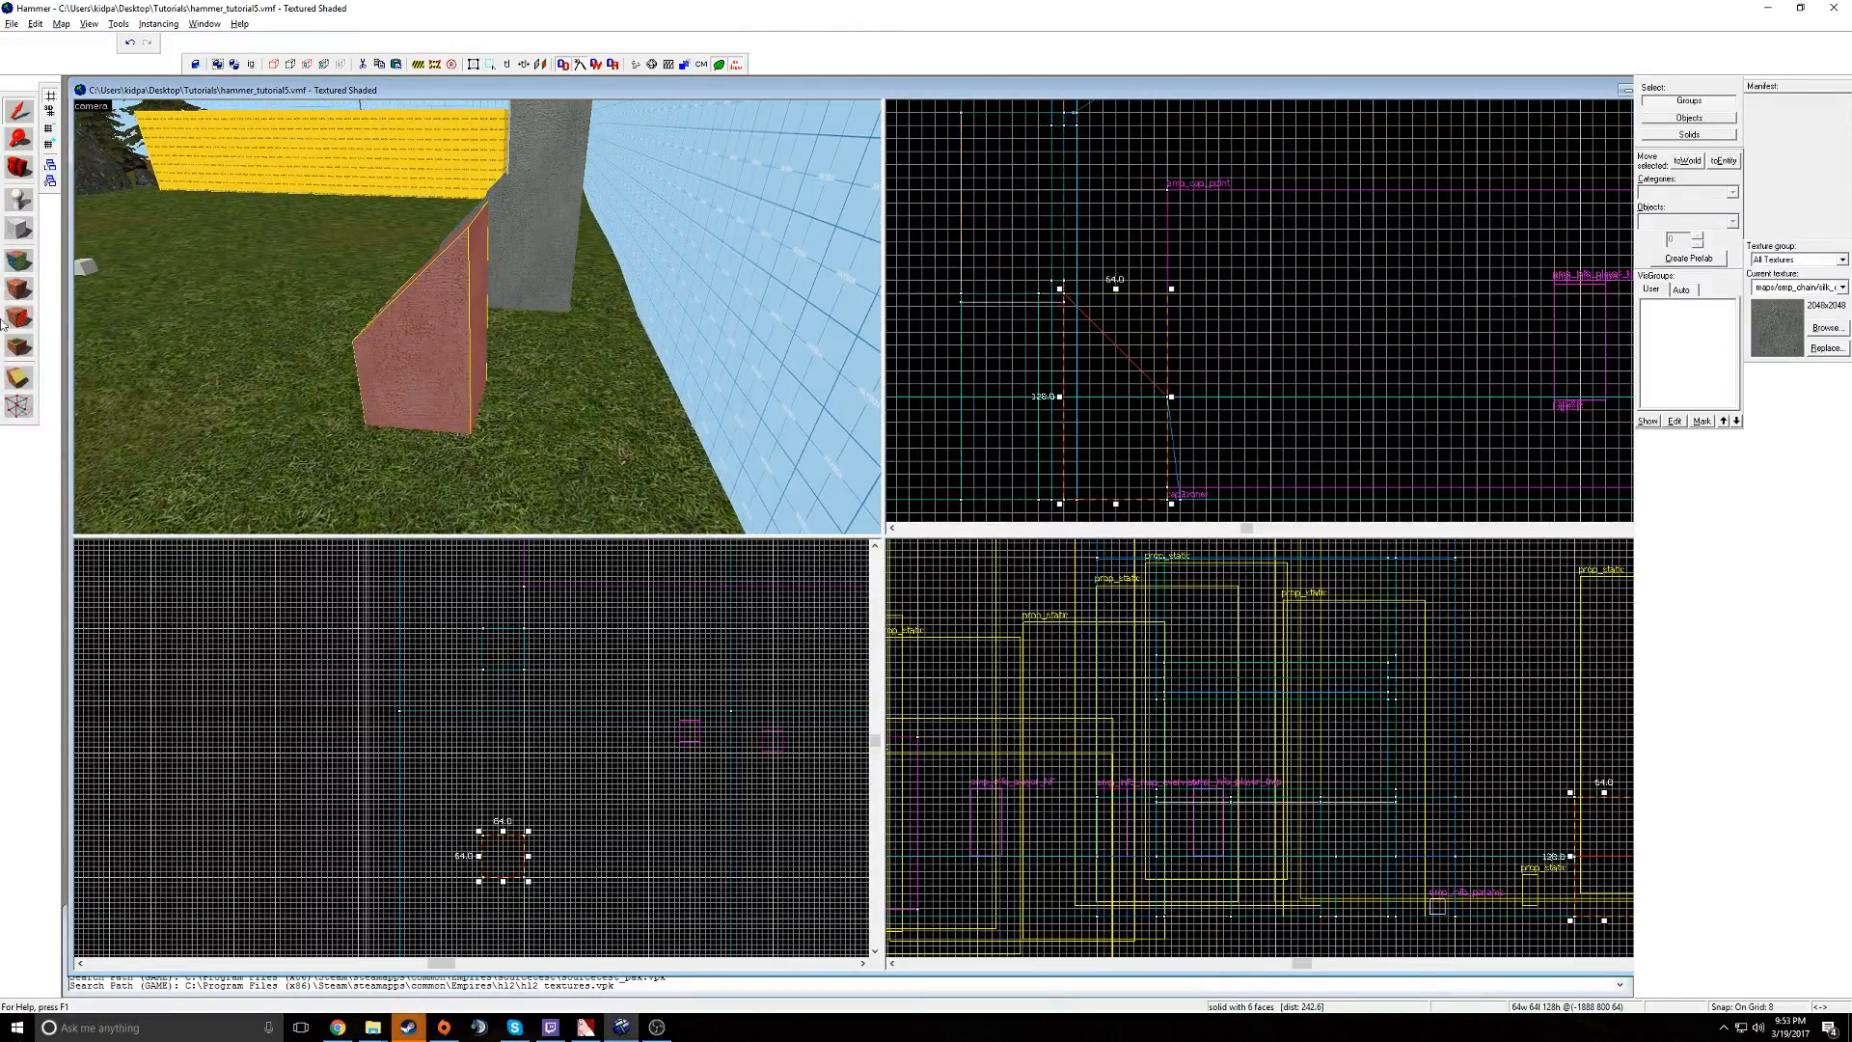
- Create a 64 × 64 × 384 pillar directly behind the nearer sloped block, taking its height from the building's pillar
{"action": "left_click", "coordinate": [515, 229]}
{"action": "left_click", "coordinate": [18, 229]}
{"action": "left_click_drag", "start_coordinate": [482, 842], "coordinate": [445, 884]}
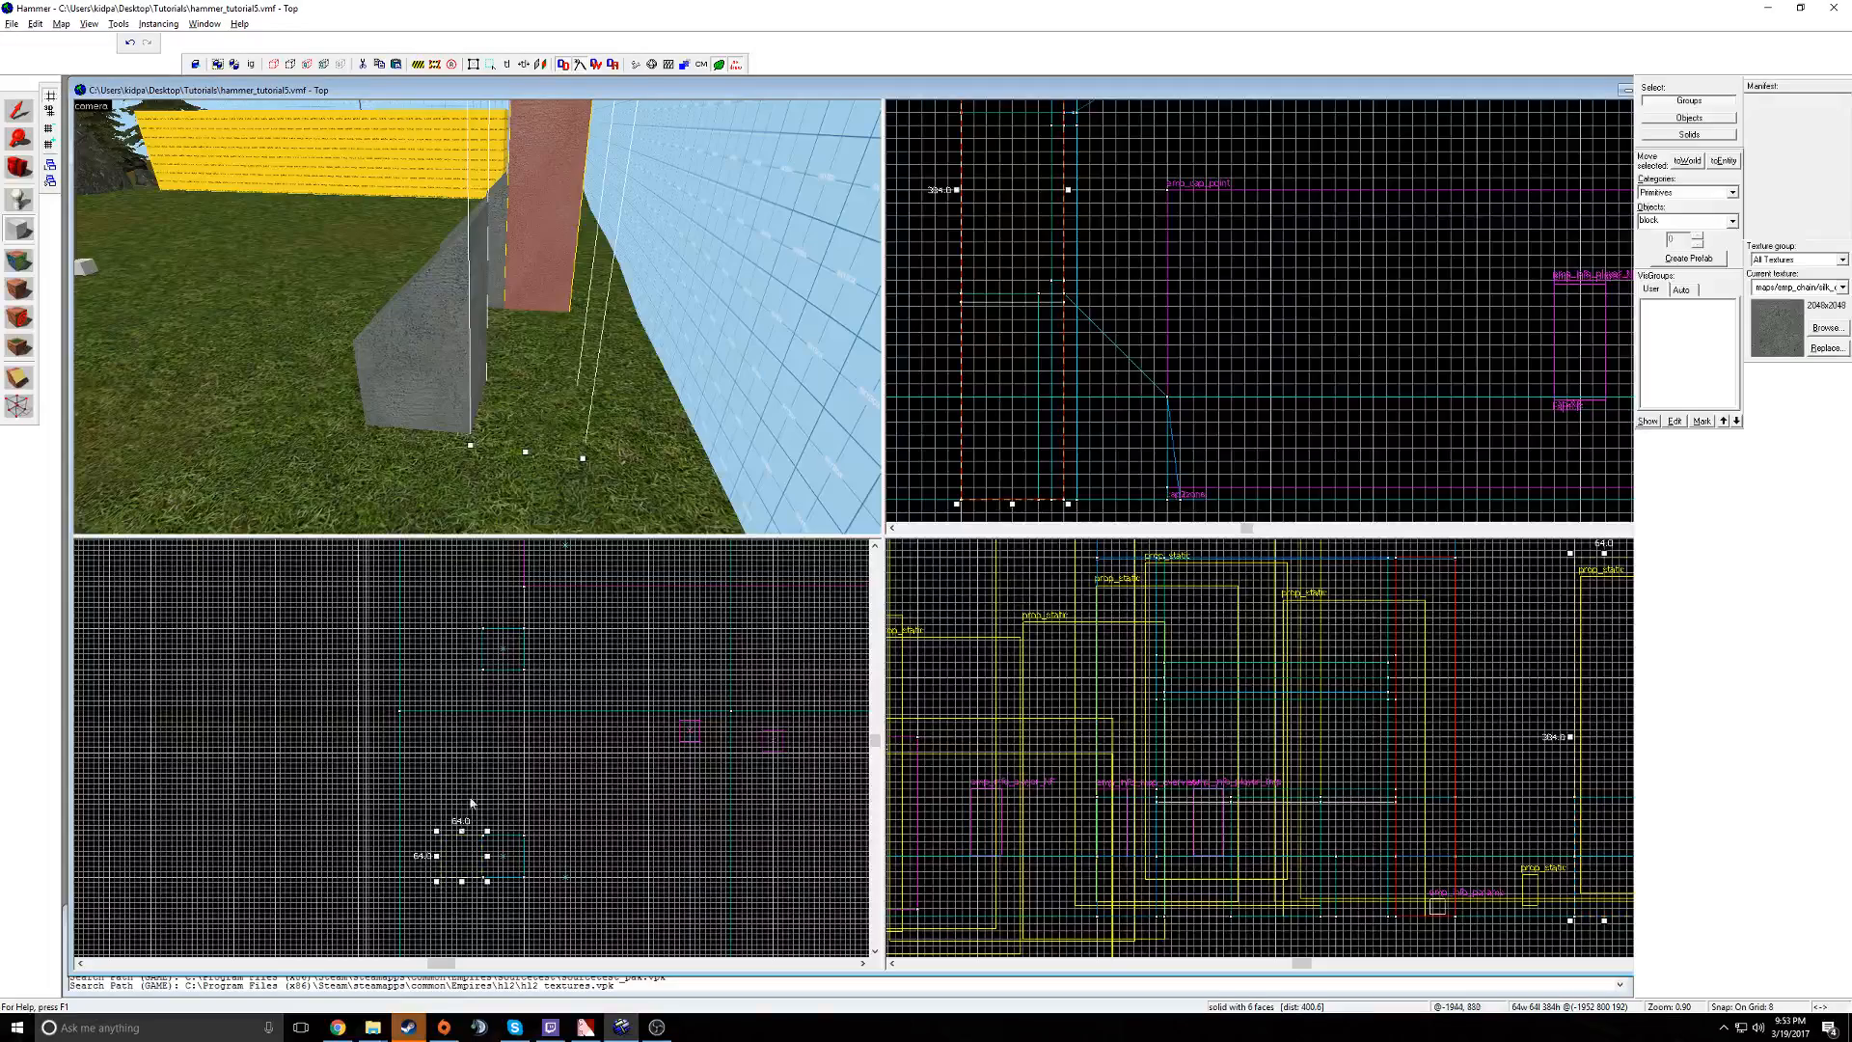
{"action": "key", "text": "Return"}
- Save the map as a new file named hammer_tutorial7
{"action": "key", "text": "z"}
{"action": "key", "text": "a"}
{"action": "key", "text": "z"}
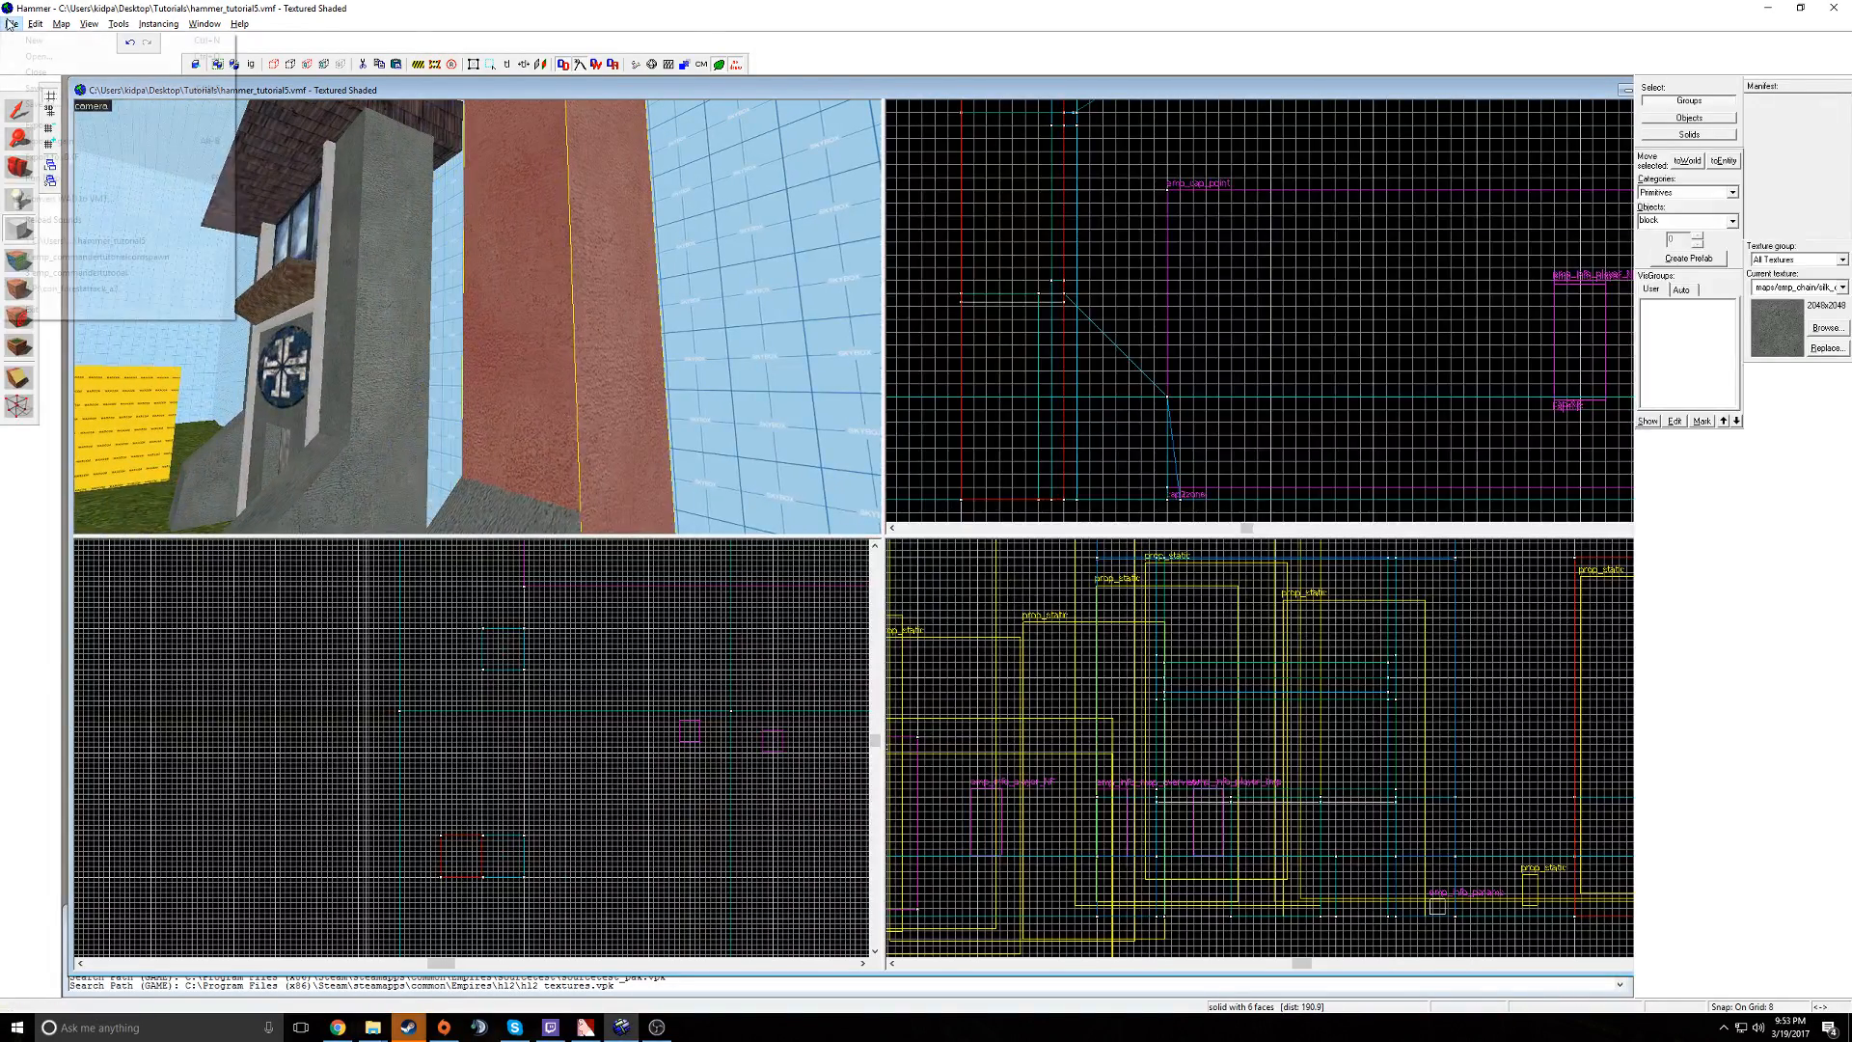
{"action": "left_click", "coordinate": [12, 23]}
{"action": "left_click", "coordinate": [39, 113]}
{"action": "key", "text": "BackSpace"}
{"action": "type", "text": "7"}
{"action": "key", "text": "Return"}
- Duplicate the tall pillar about 320 units away so that the copy stands behind the farther sloped block
{"action": "key", "text": "s"}
{"action": "key", "text": "z"}
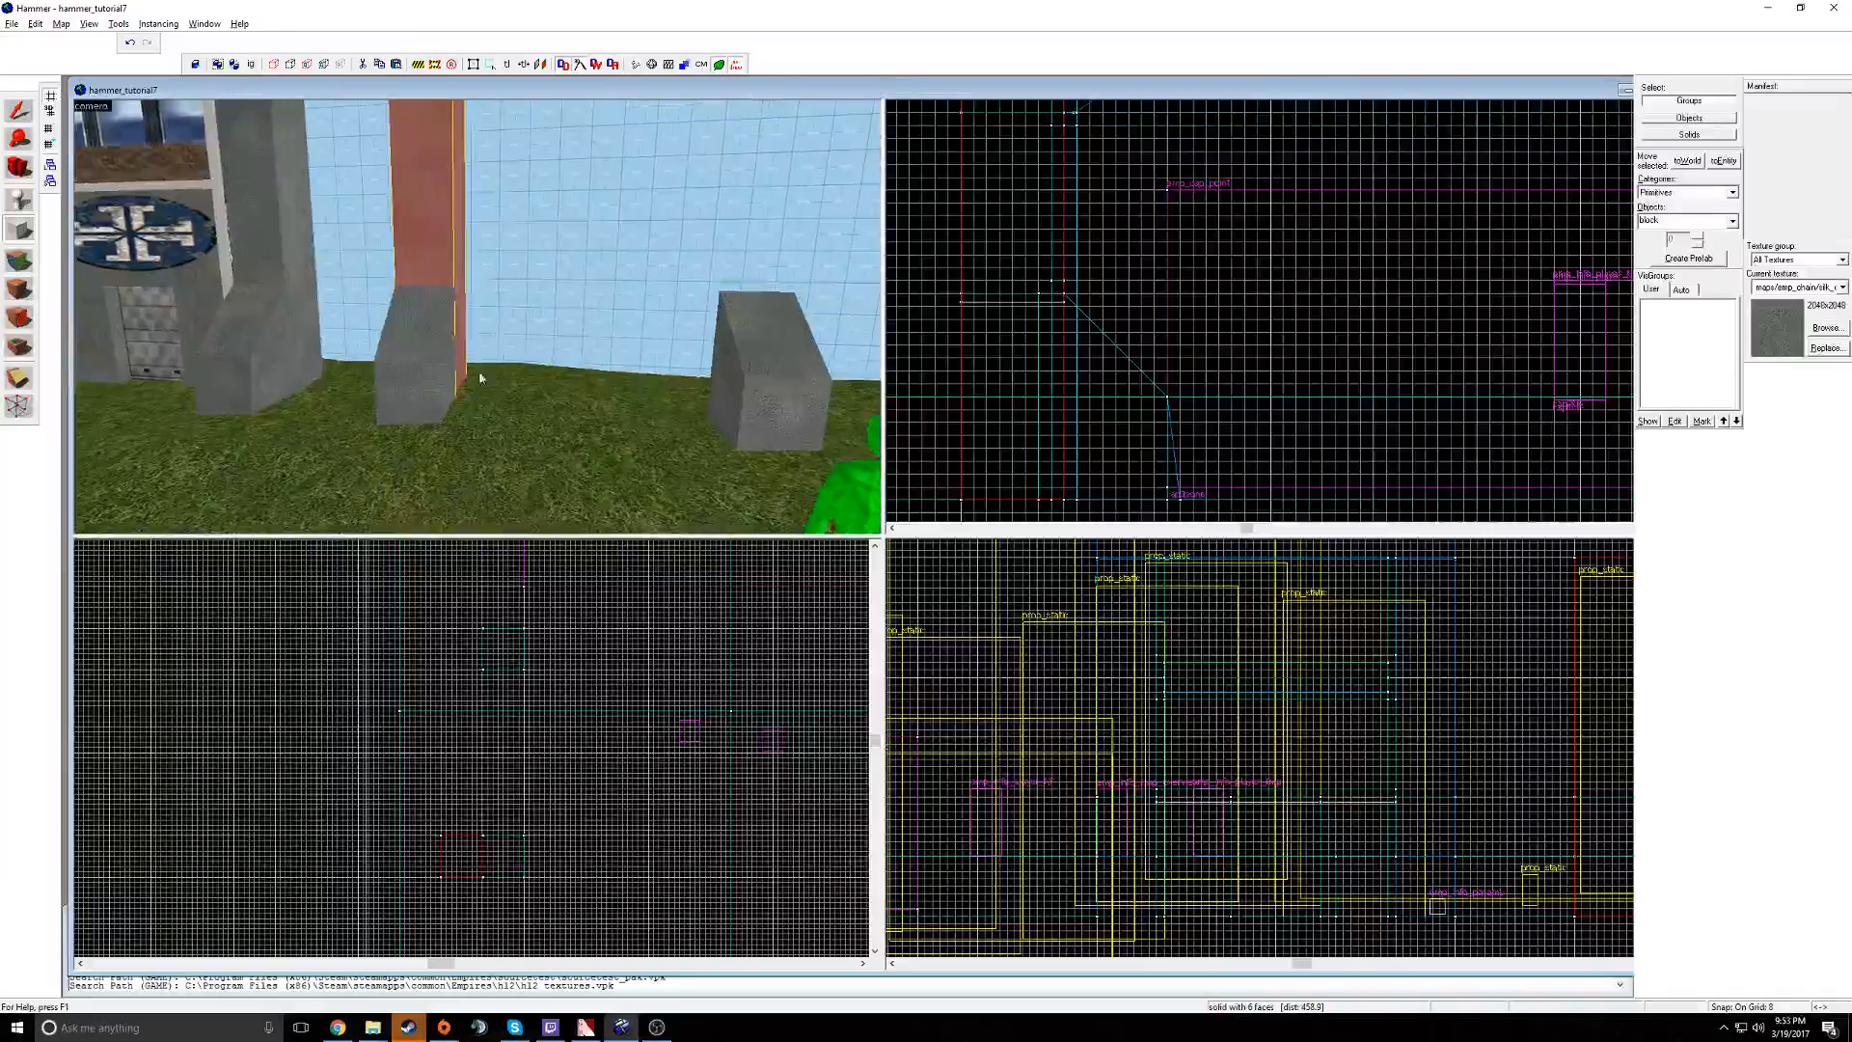
{"action": "scroll", "coordinate": [553, 728], "scroll_direction": "down", "scroll_amount": 3}
{"action": "left_click", "coordinate": [19, 111]}
{"action": "left_click_drag", "start_coordinate": [511, 809], "coordinate": [507, 691], "text": "shift"}
{"action": "key", "text": "z"}
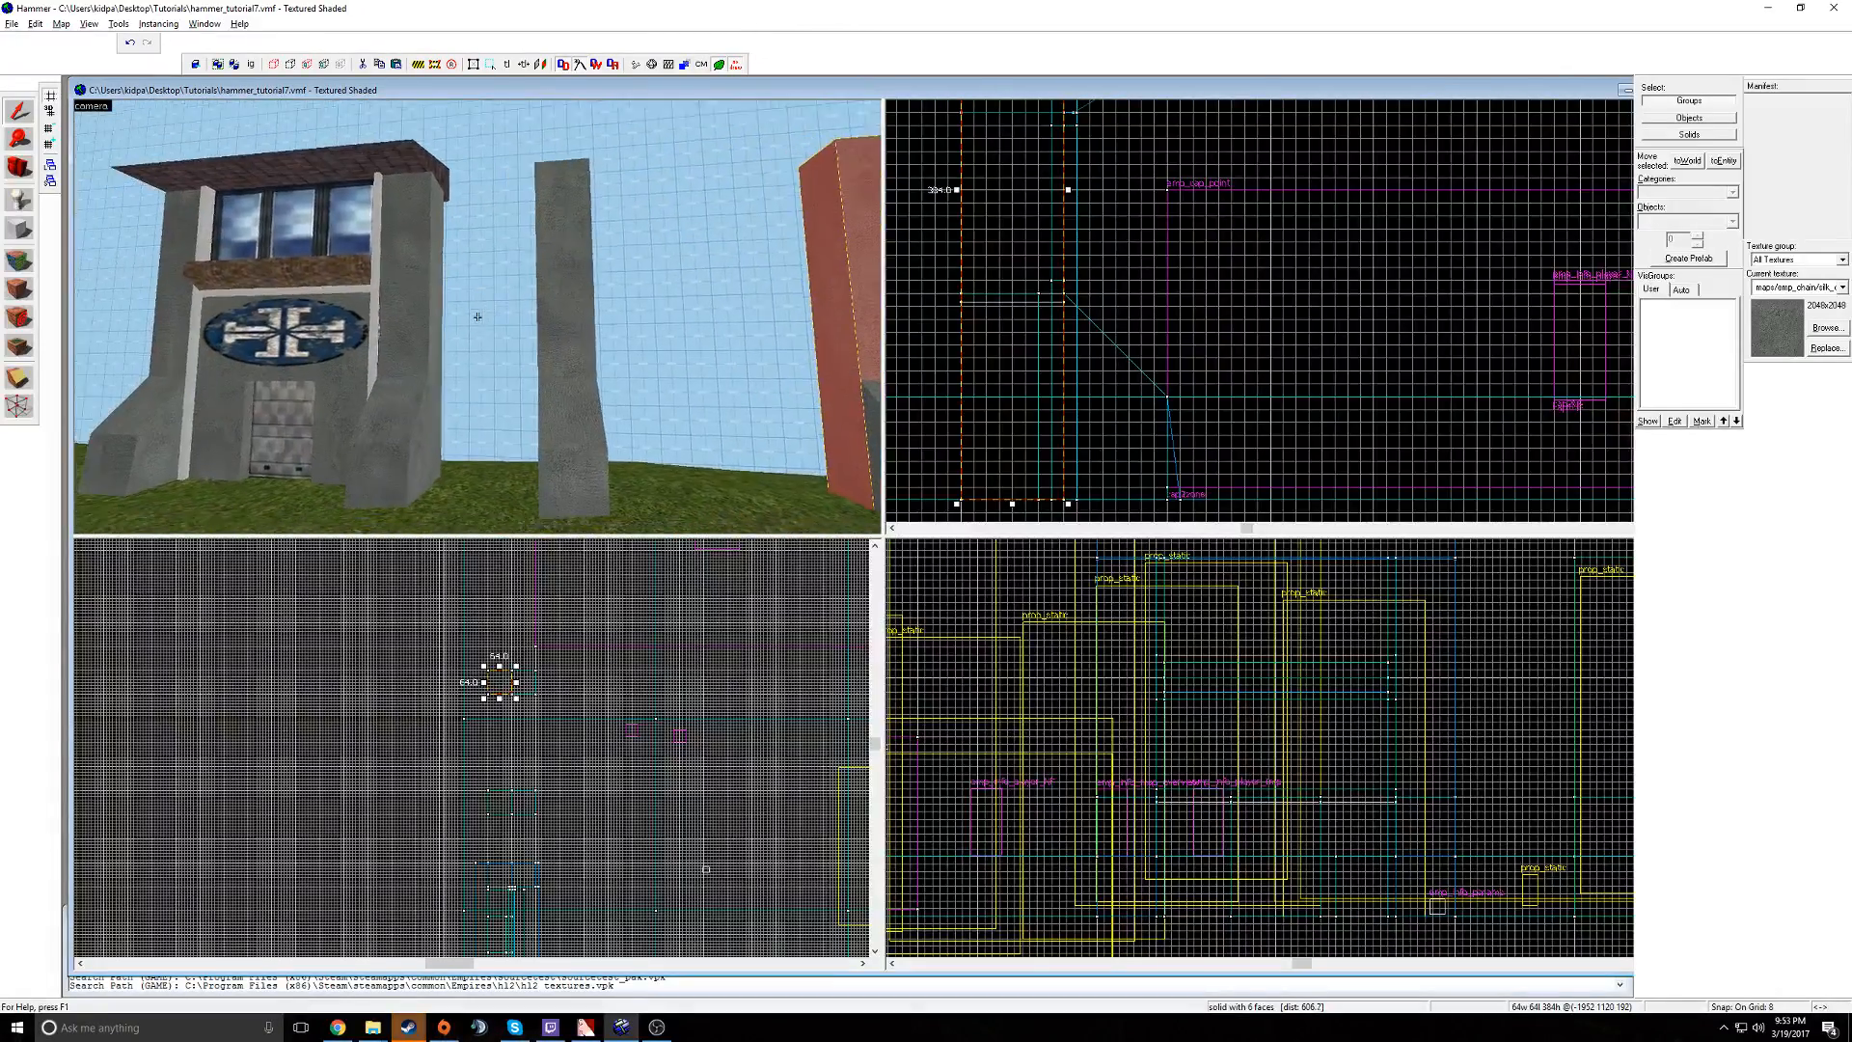
- Examine the building's front wall group and the recessed door between its pillars
{"action": "left_click", "coordinate": [478, 316]}
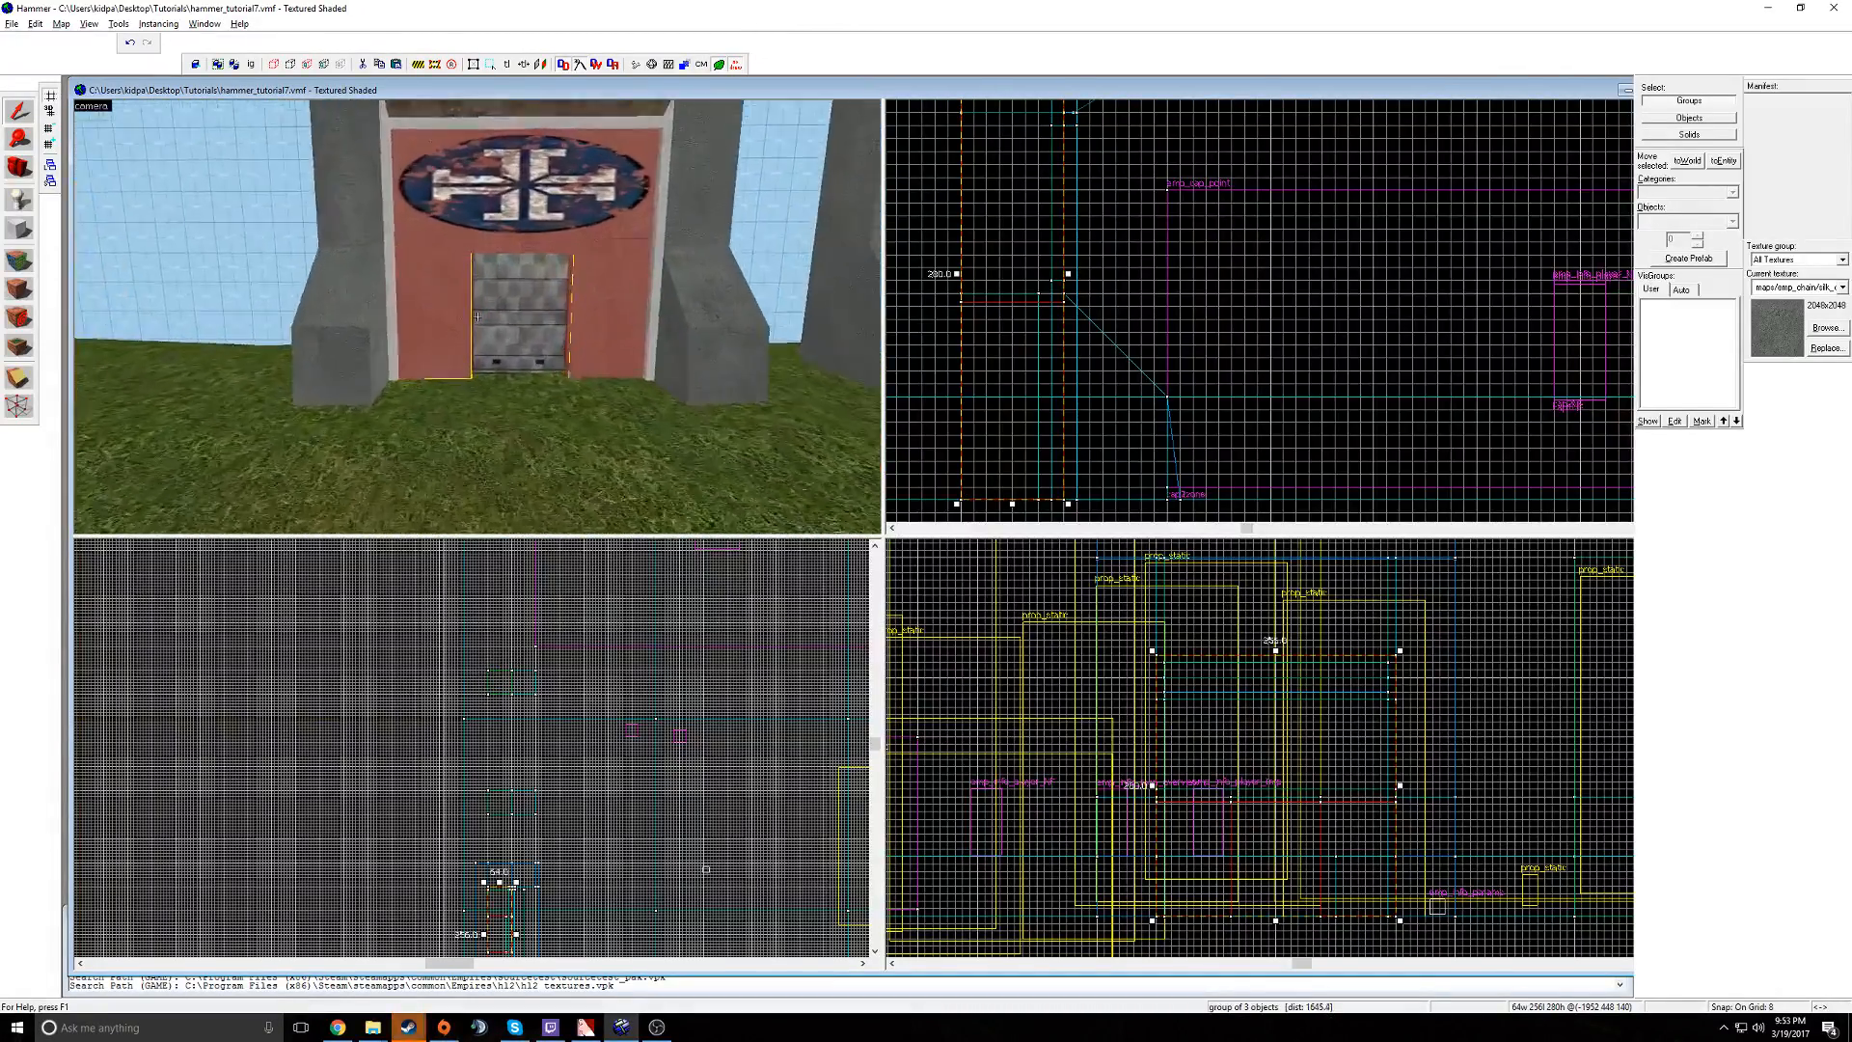
{"action": "key", "text": "w"}
{"action": "left_click", "coordinate": [478, 316]}
{"action": "key", "text": "s"}
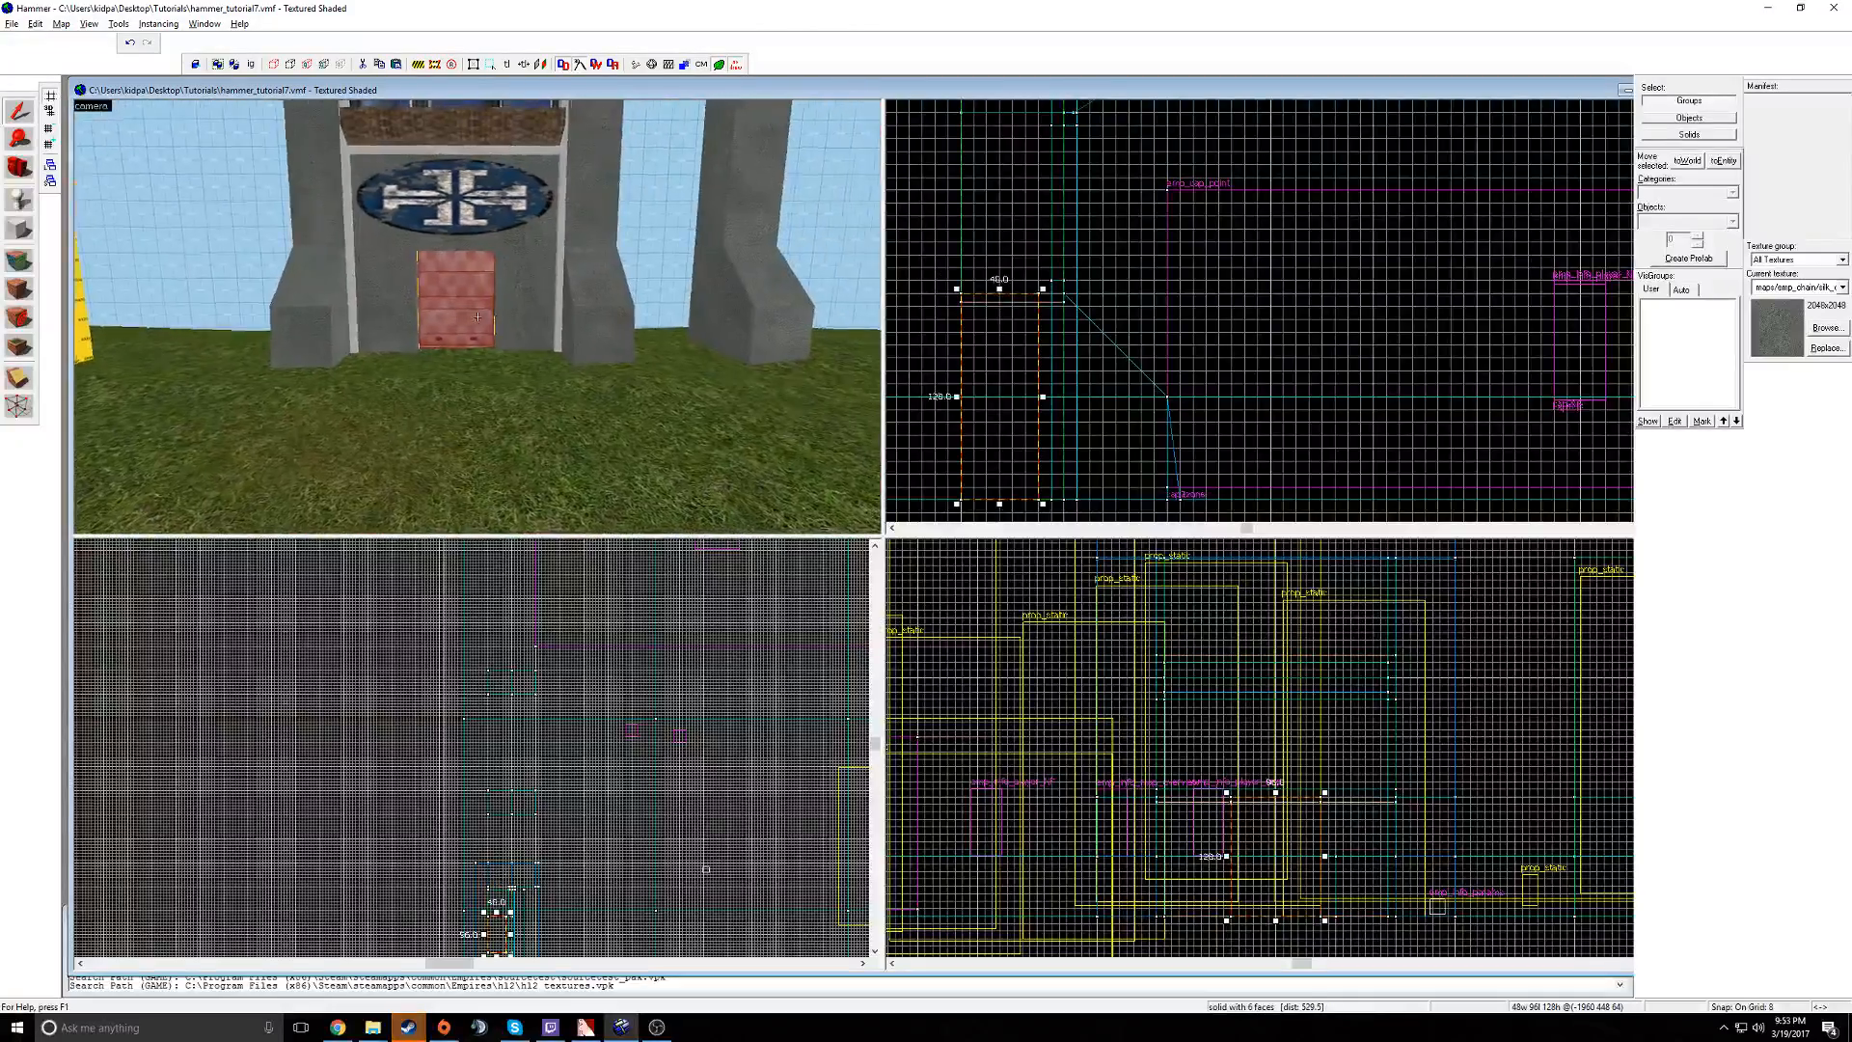
{"action": "left_click", "coordinate": [478, 316]}
{"action": "key", "text": "w"}
{"action": "key", "text": "w"}
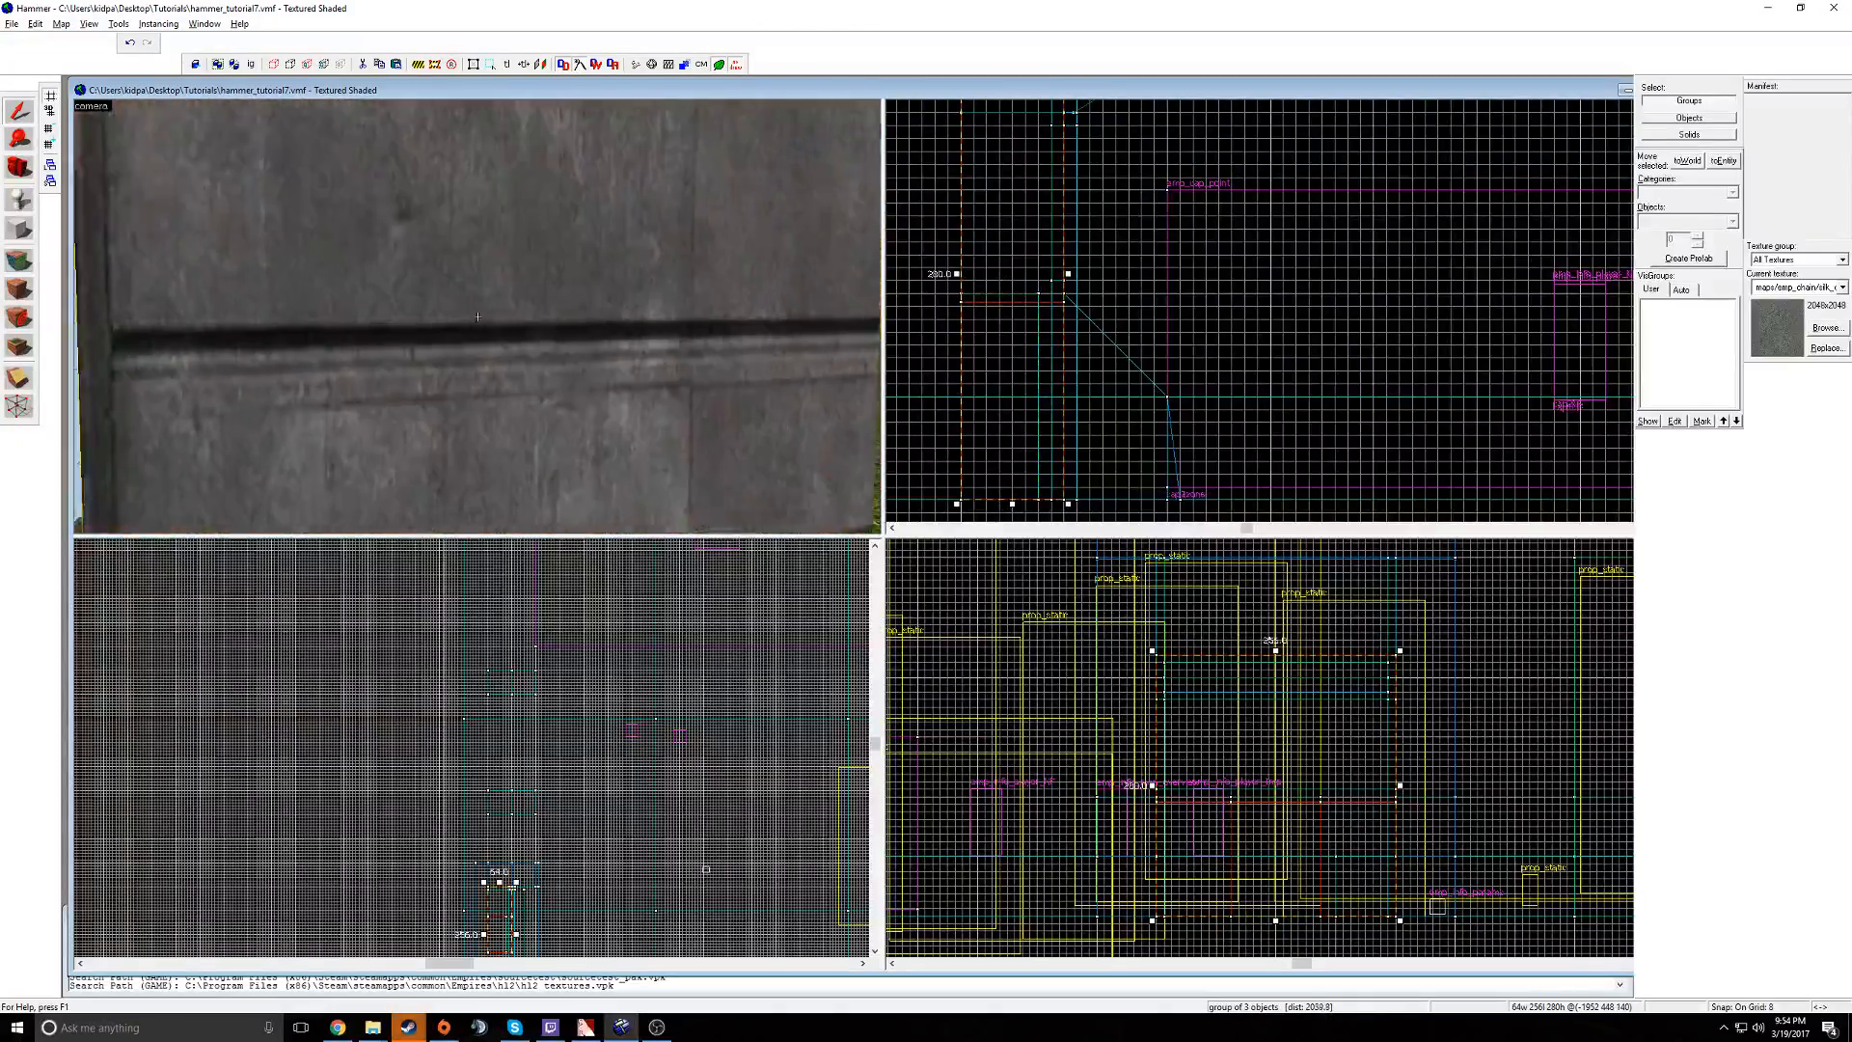
{"action": "key", "text": "s"}
{"action": "key", "text": "w"}
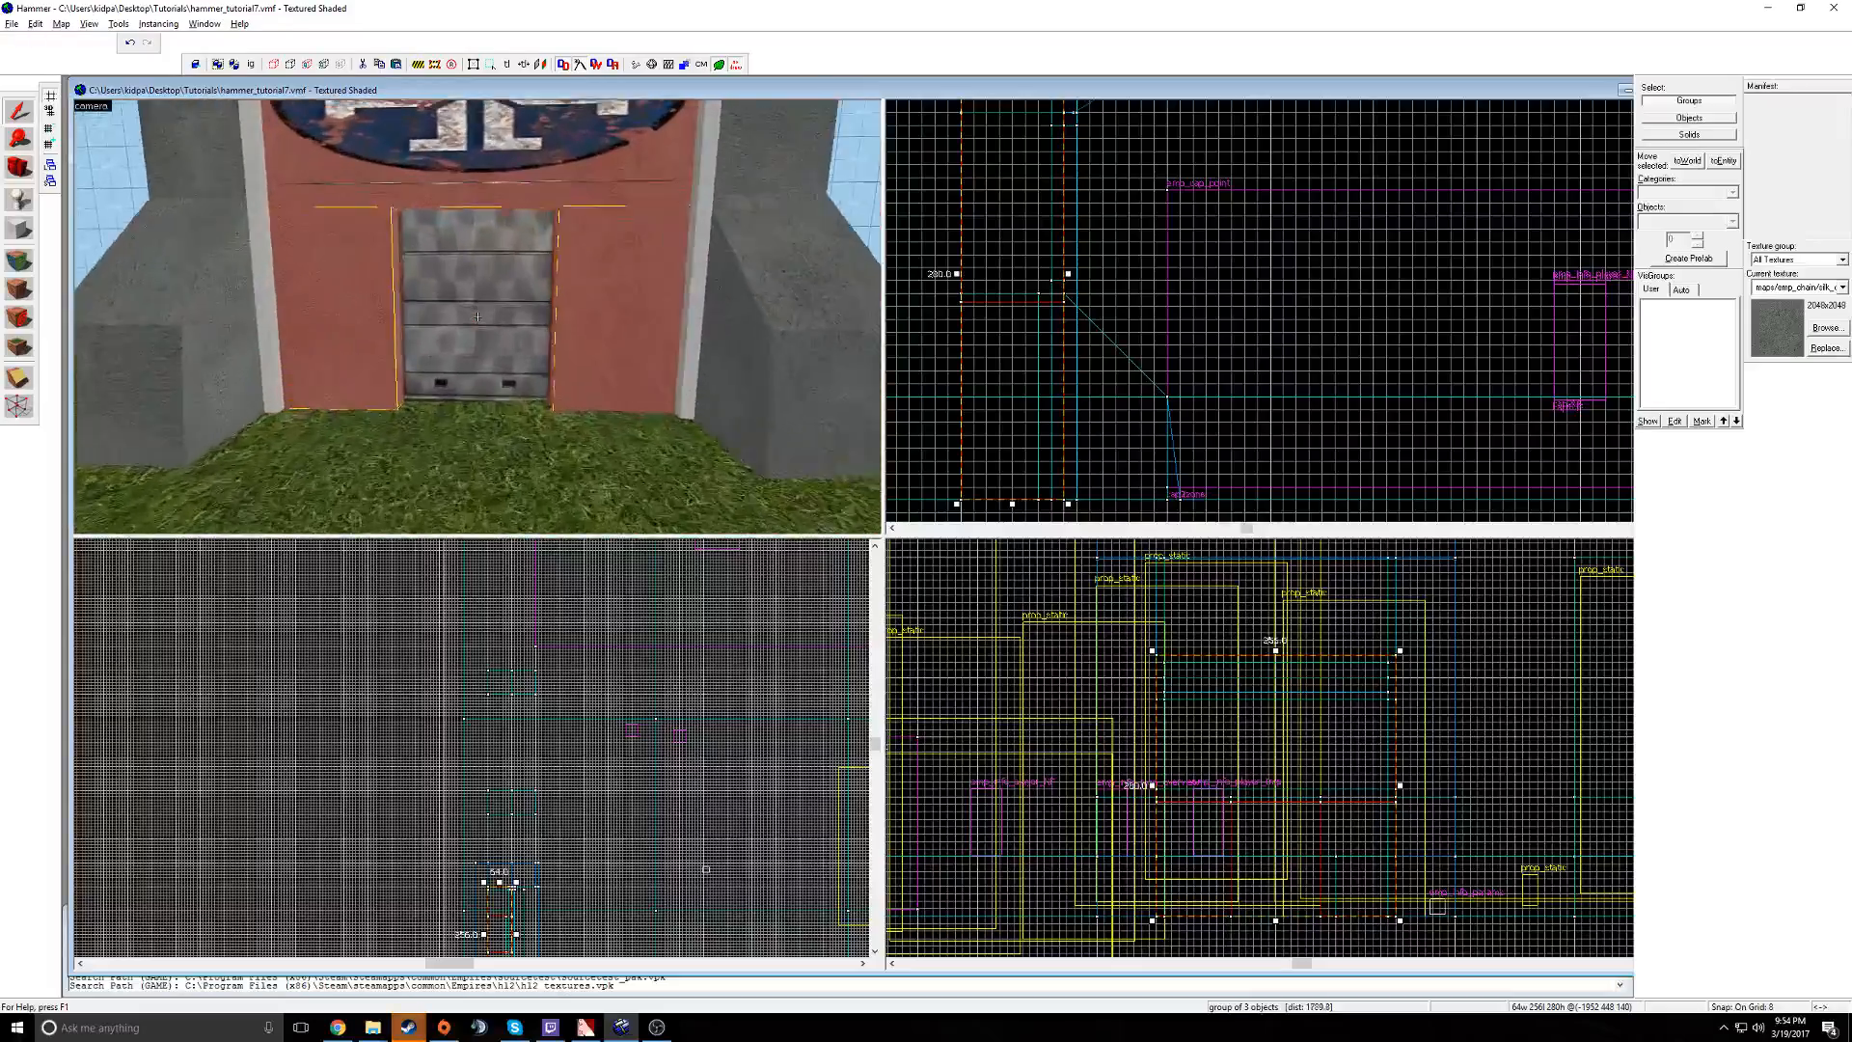
{"action": "key", "text": "s"}
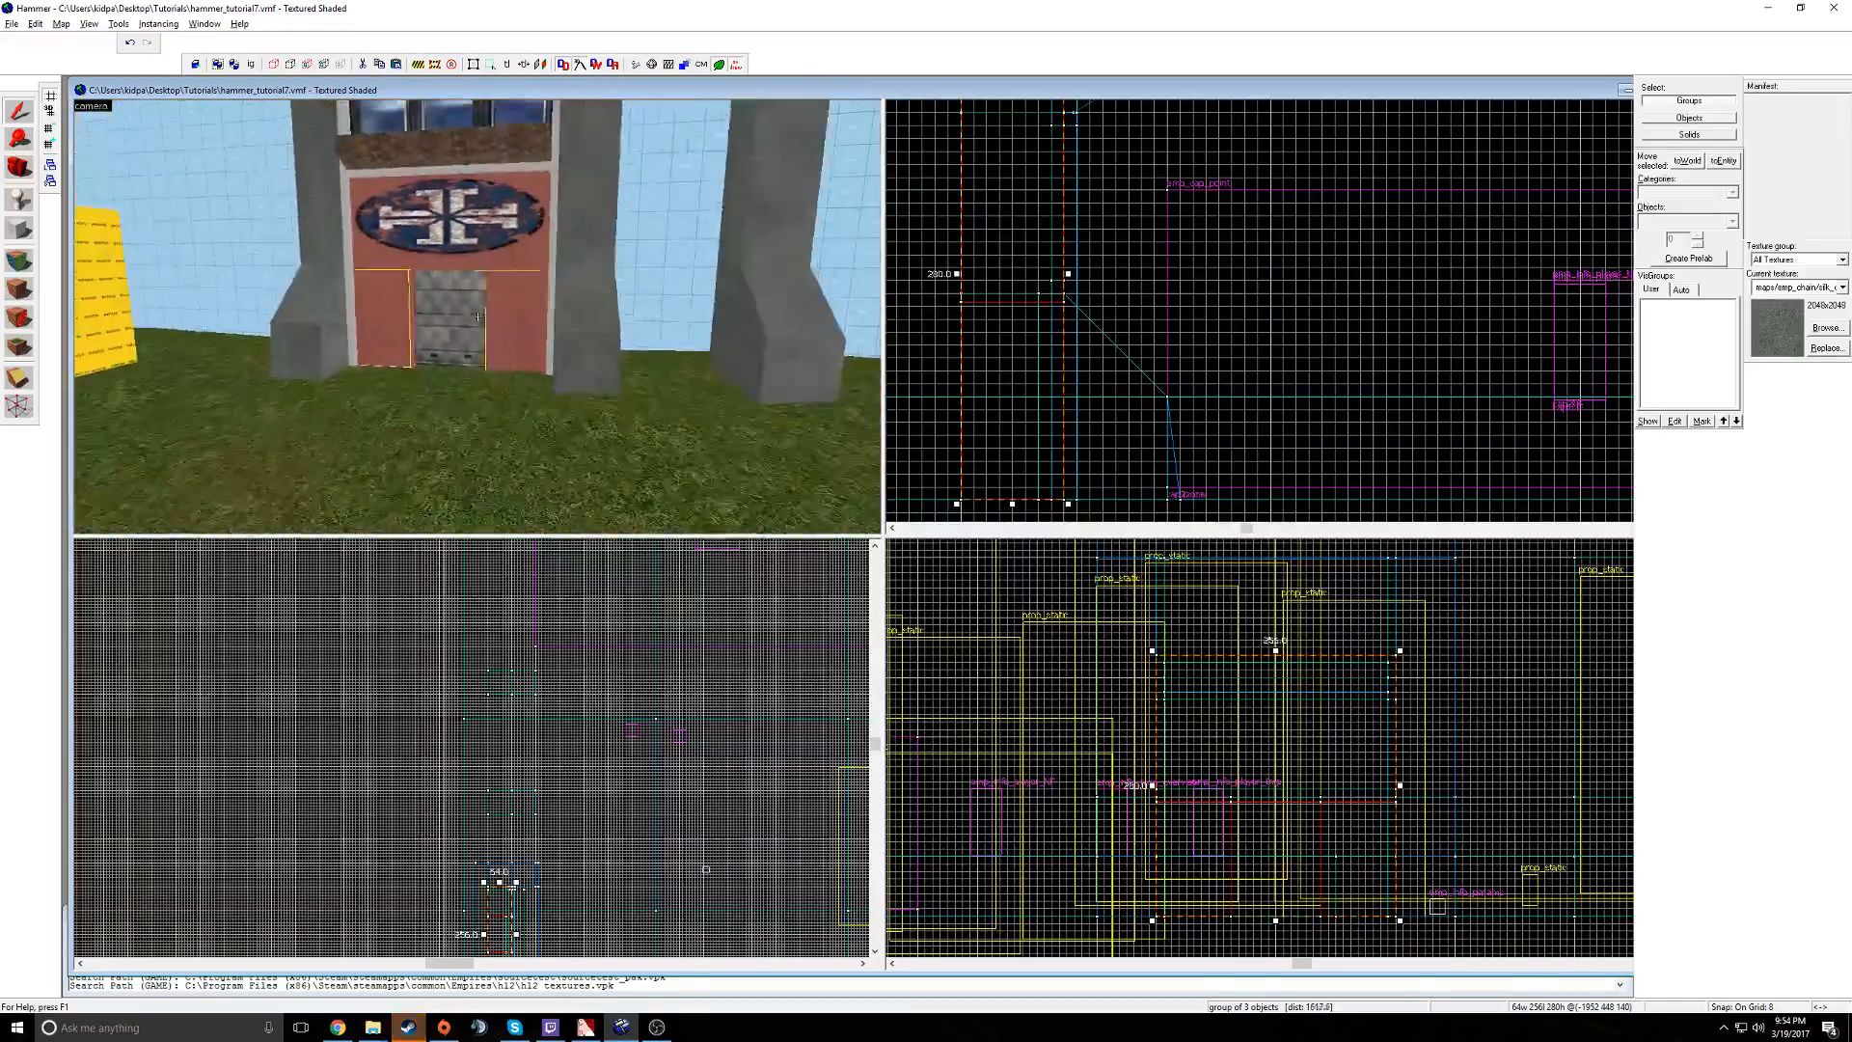
- Create a 64 × 256 wall block spanning the gap between the two new pillars and raise its height to 280 units
{"action": "left_click", "coordinate": [478, 316]}
{"action": "key", "text": "z"}
{"action": "left_click", "coordinate": [18, 229]}
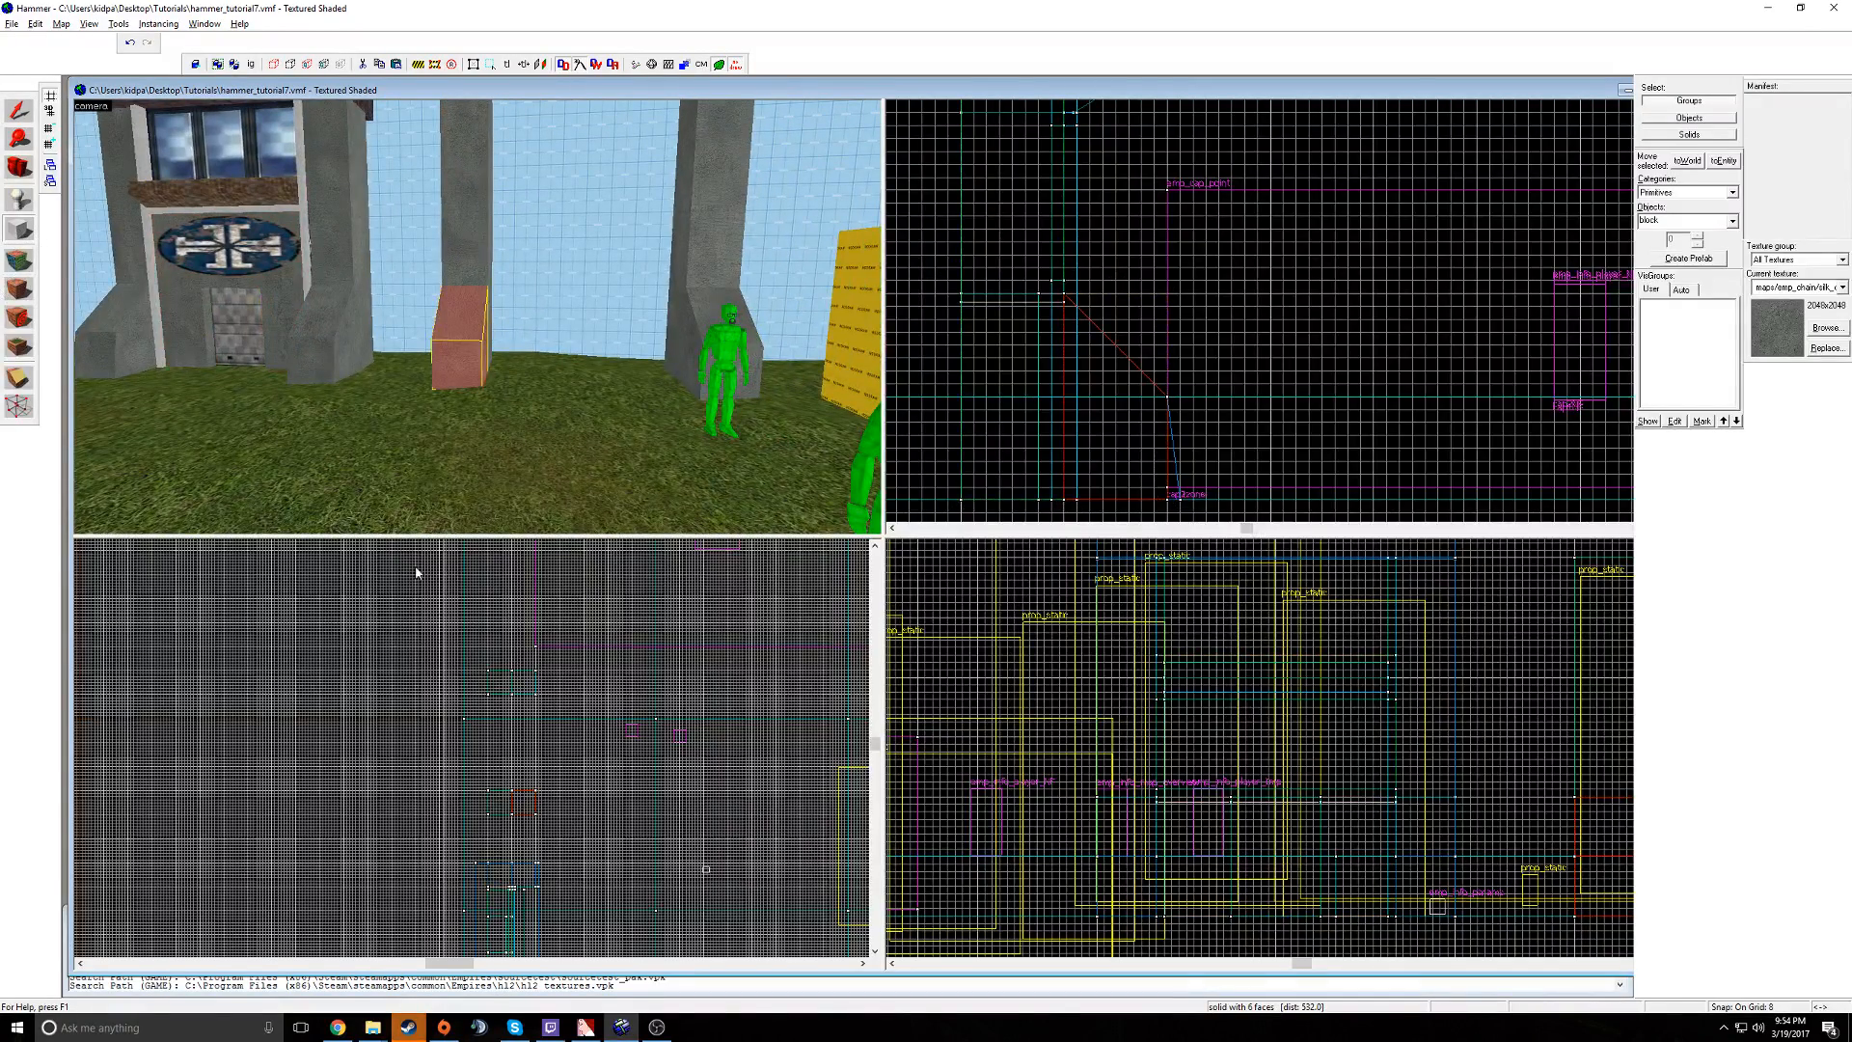
{"action": "scroll", "coordinate": [503, 794], "scroll_direction": "up", "scroll_amount": 3}
{"action": "left_click_drag", "start_coordinate": [499, 789], "coordinate": [449, 647]}
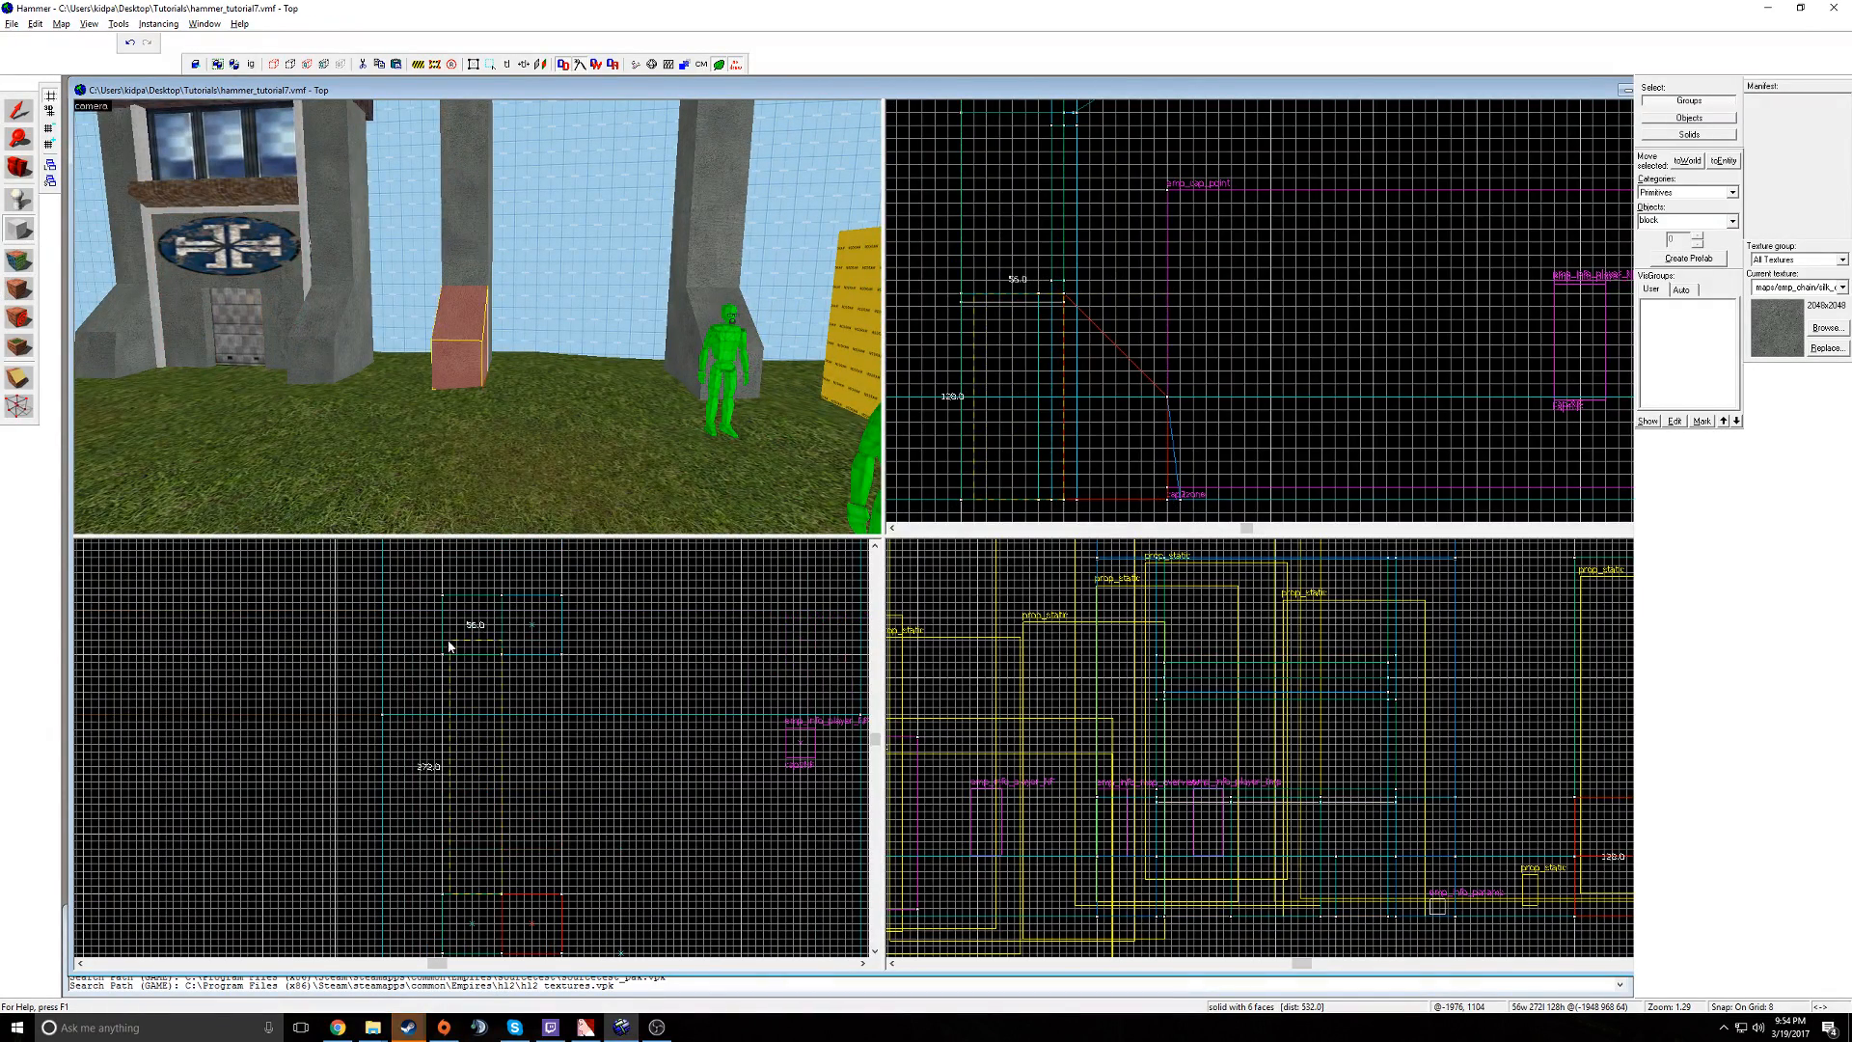
{"action": "key", "text": "Return"}
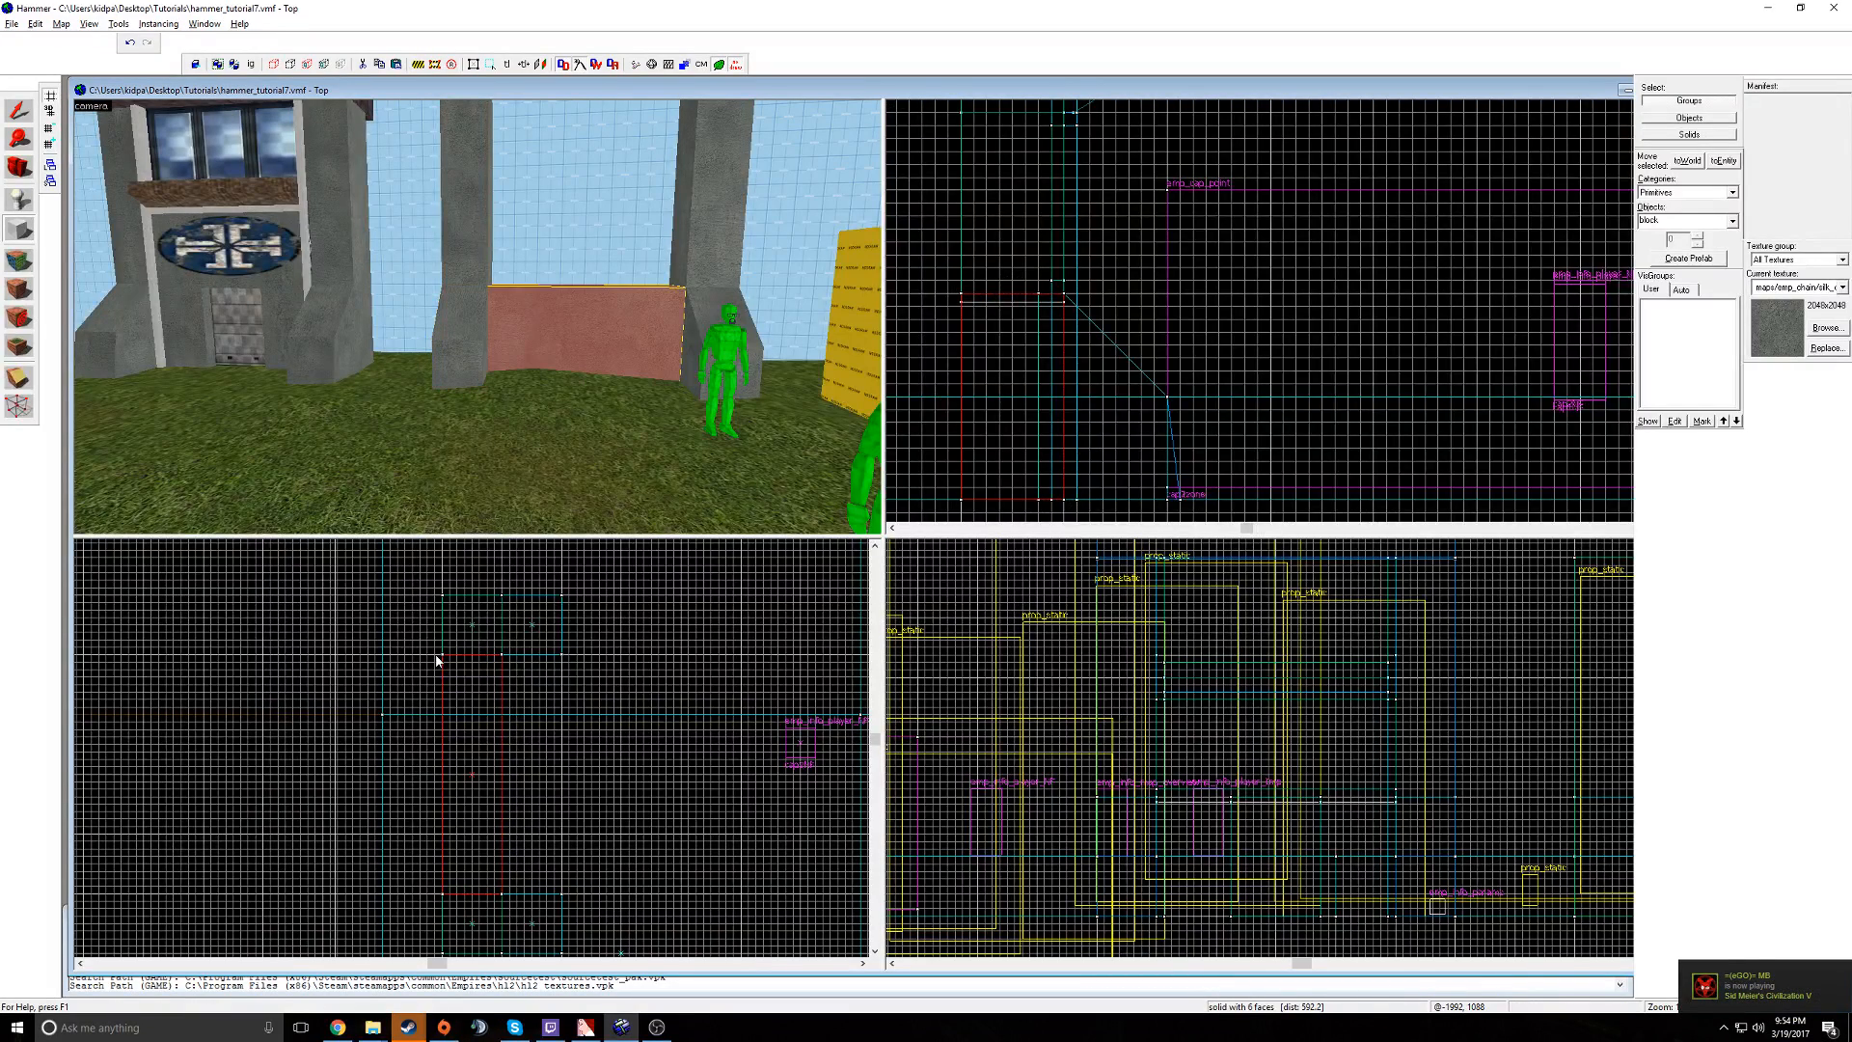
{"action": "left_click", "coordinate": [23, 90]}
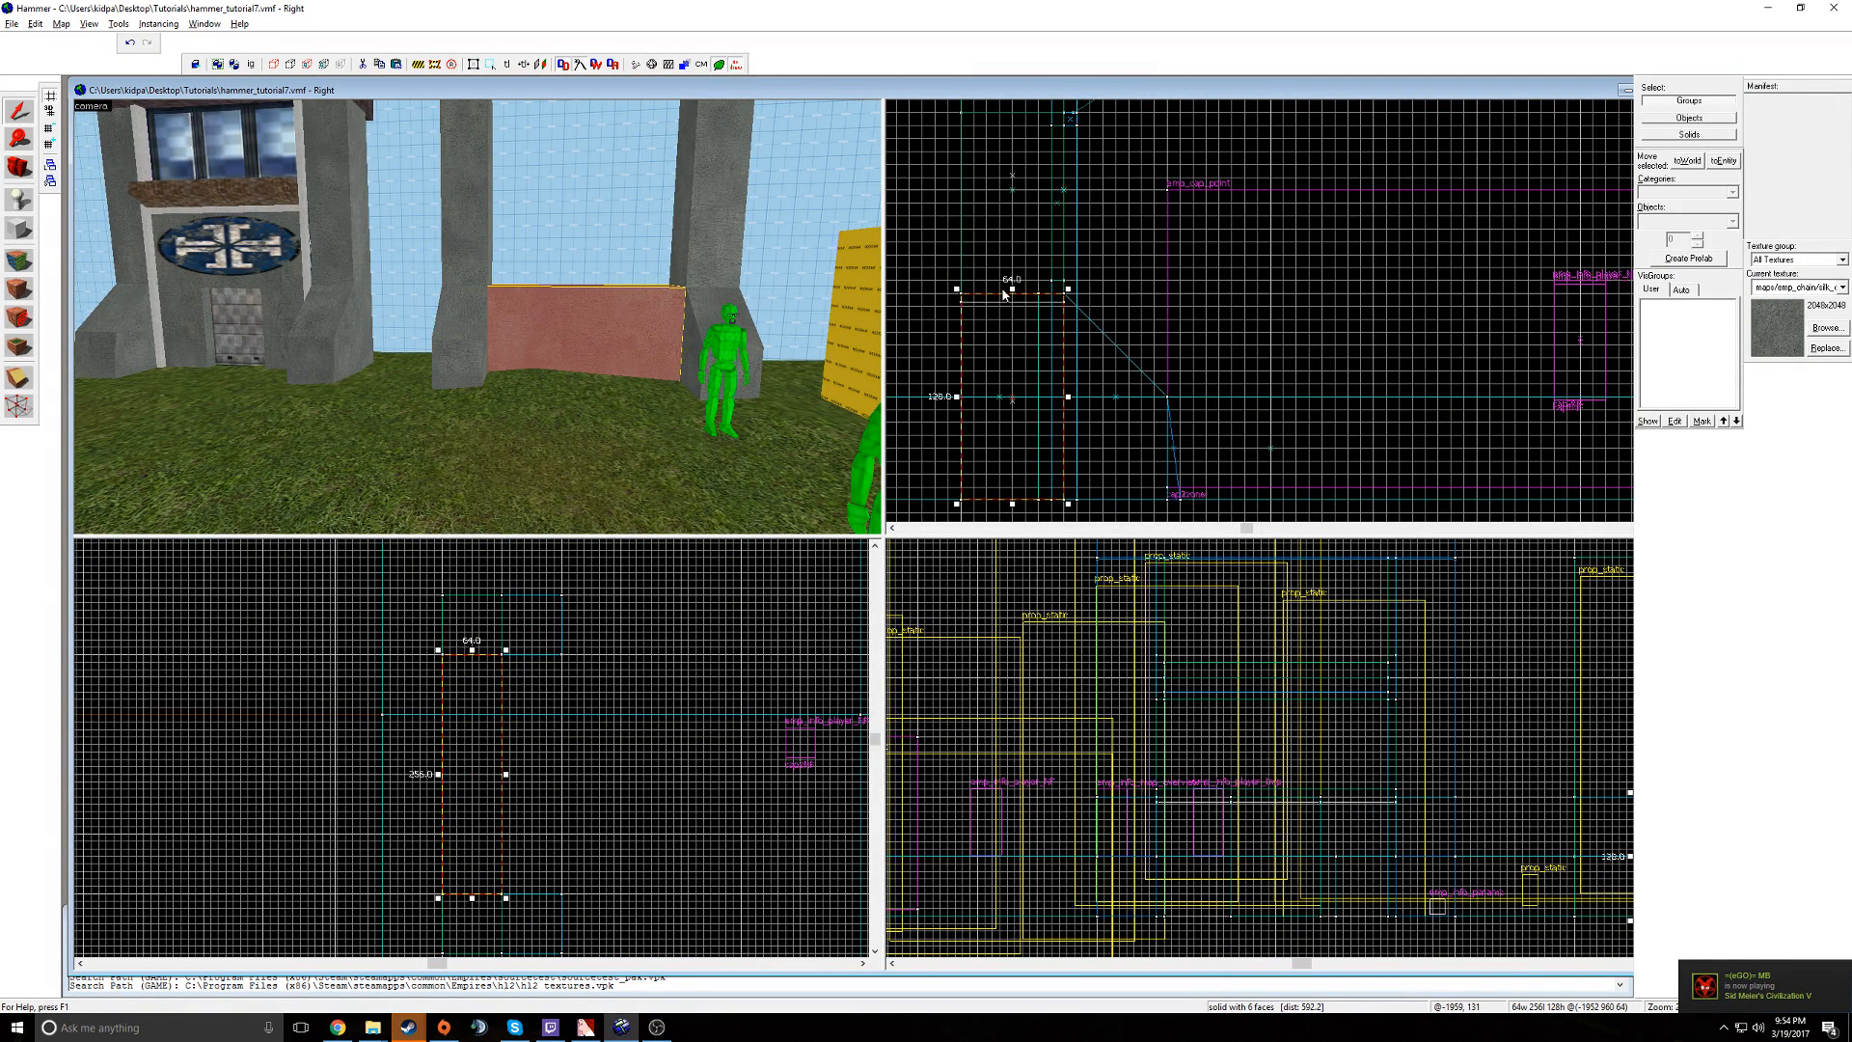
{"action": "left_click_drag", "start_coordinate": [1013, 291], "coordinate": [1016, 212]}
{"action": "scroll", "coordinate": [1014, 252], "scroll_direction": "down", "scroll_amount": 2}
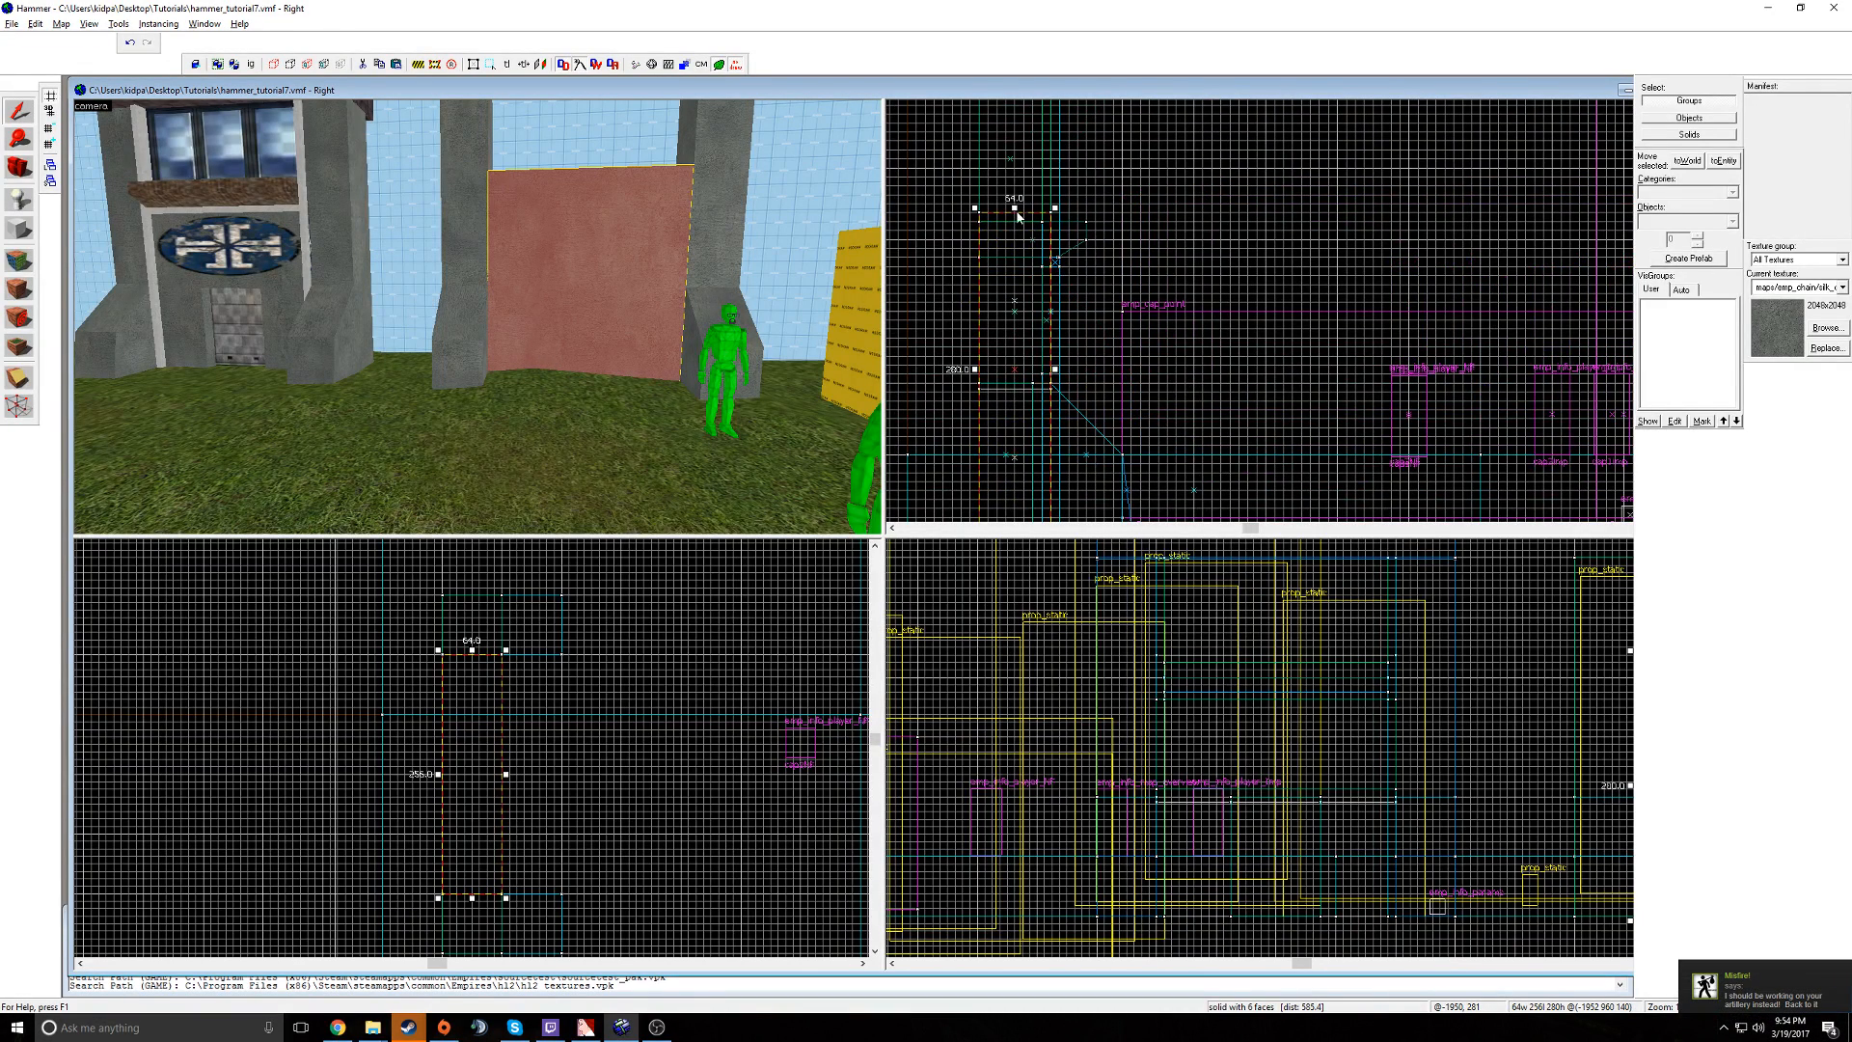
- Create a 64 × 96 door block centred in the new wall and set its height to 176 units
{"action": "key", "text": "z"}
{"action": "key", "text": "w"}
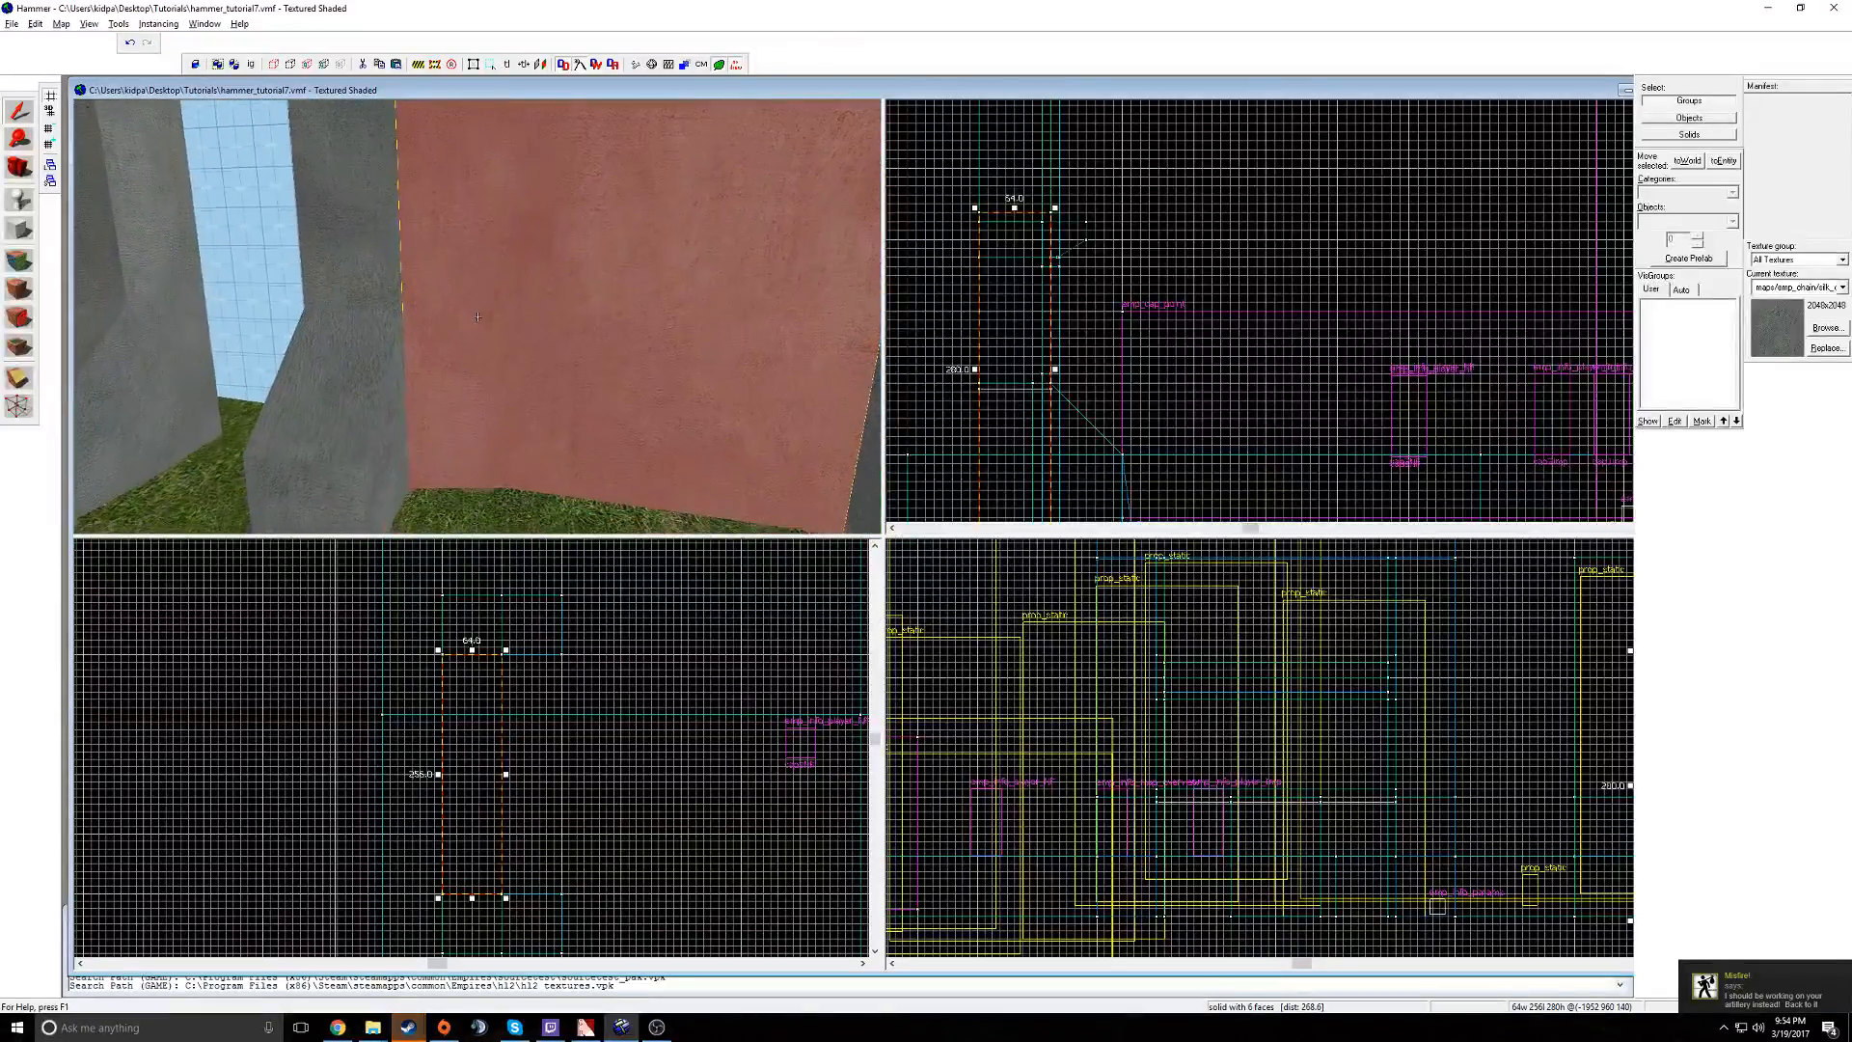
{"action": "key", "text": "s"}
{"action": "key", "text": "w"}
{"action": "key", "text": "z"}
{"action": "left_click", "coordinate": [19, 228]}
{"action": "scroll", "coordinate": [473, 737], "scroll_direction": "up", "scroll_amount": 2}
{"action": "scroll", "coordinate": [480, 744], "scroll_direction": "up", "scroll_amount": 2}
{"action": "left_click_drag", "start_coordinate": [524, 739], "coordinate": [399, 722]}
{"action": "scroll", "coordinate": [396, 767], "scroll_direction": "down", "scroll_amount": 2}
{"action": "key", "text": "Return"}
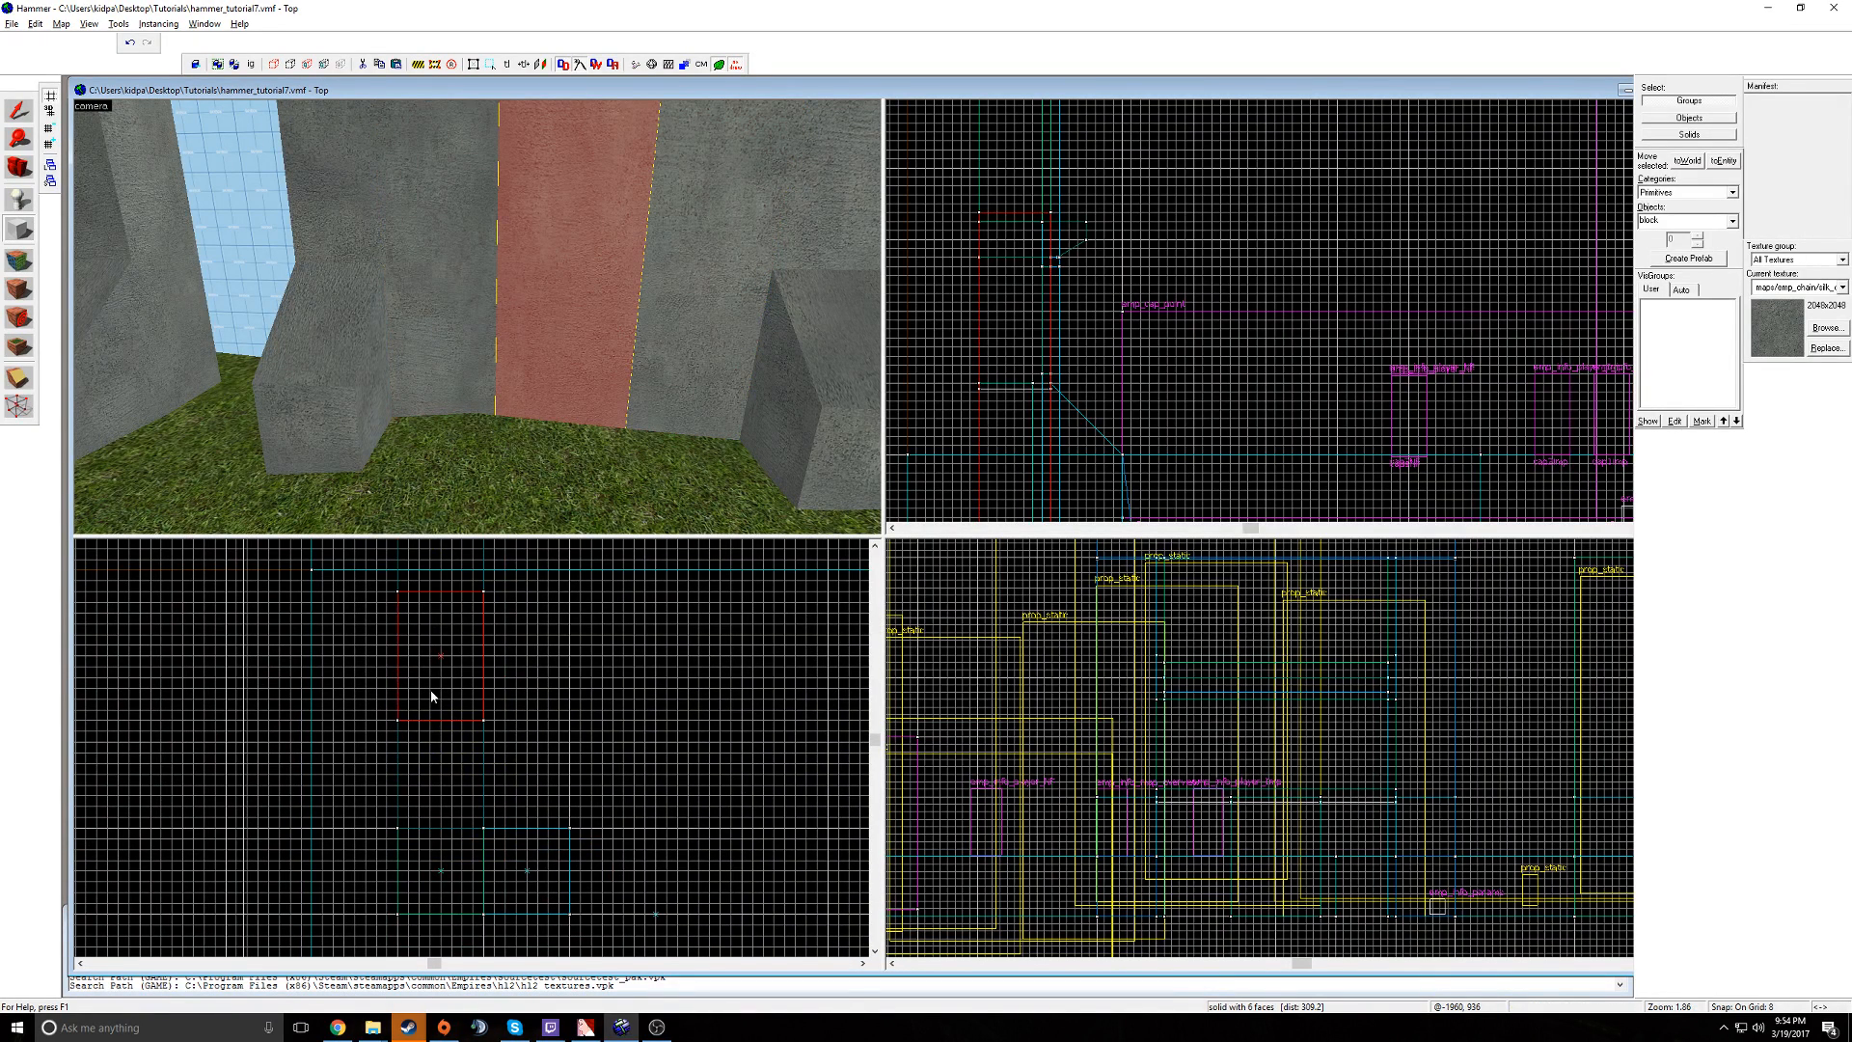
{"action": "left_click", "coordinate": [31, 102]}
{"action": "left_click_drag", "start_coordinate": [1014, 208], "coordinate": [1013, 325]}
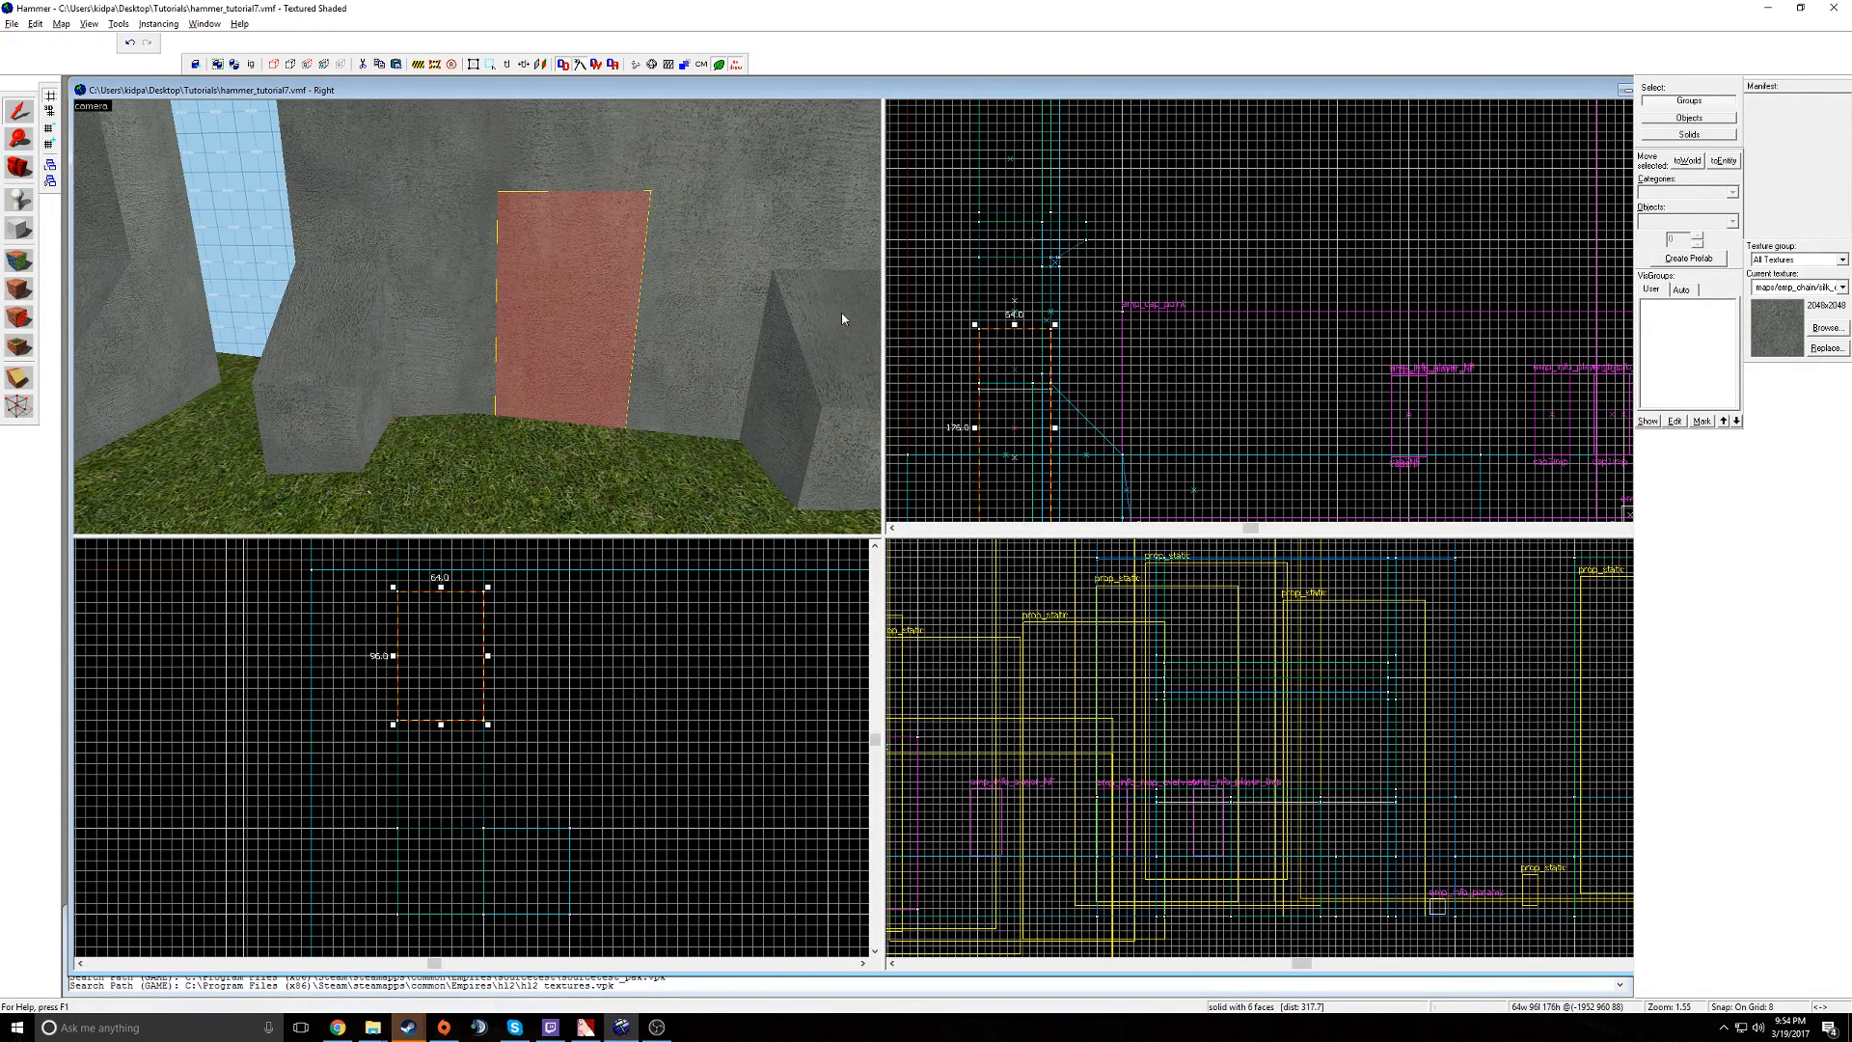
- Place a copy of the green player spawn entity directly in front of the door block as a scale reference
{"action": "key", "text": "z"}
{"action": "key", "text": "s"}
{"action": "key", "text": "z"}
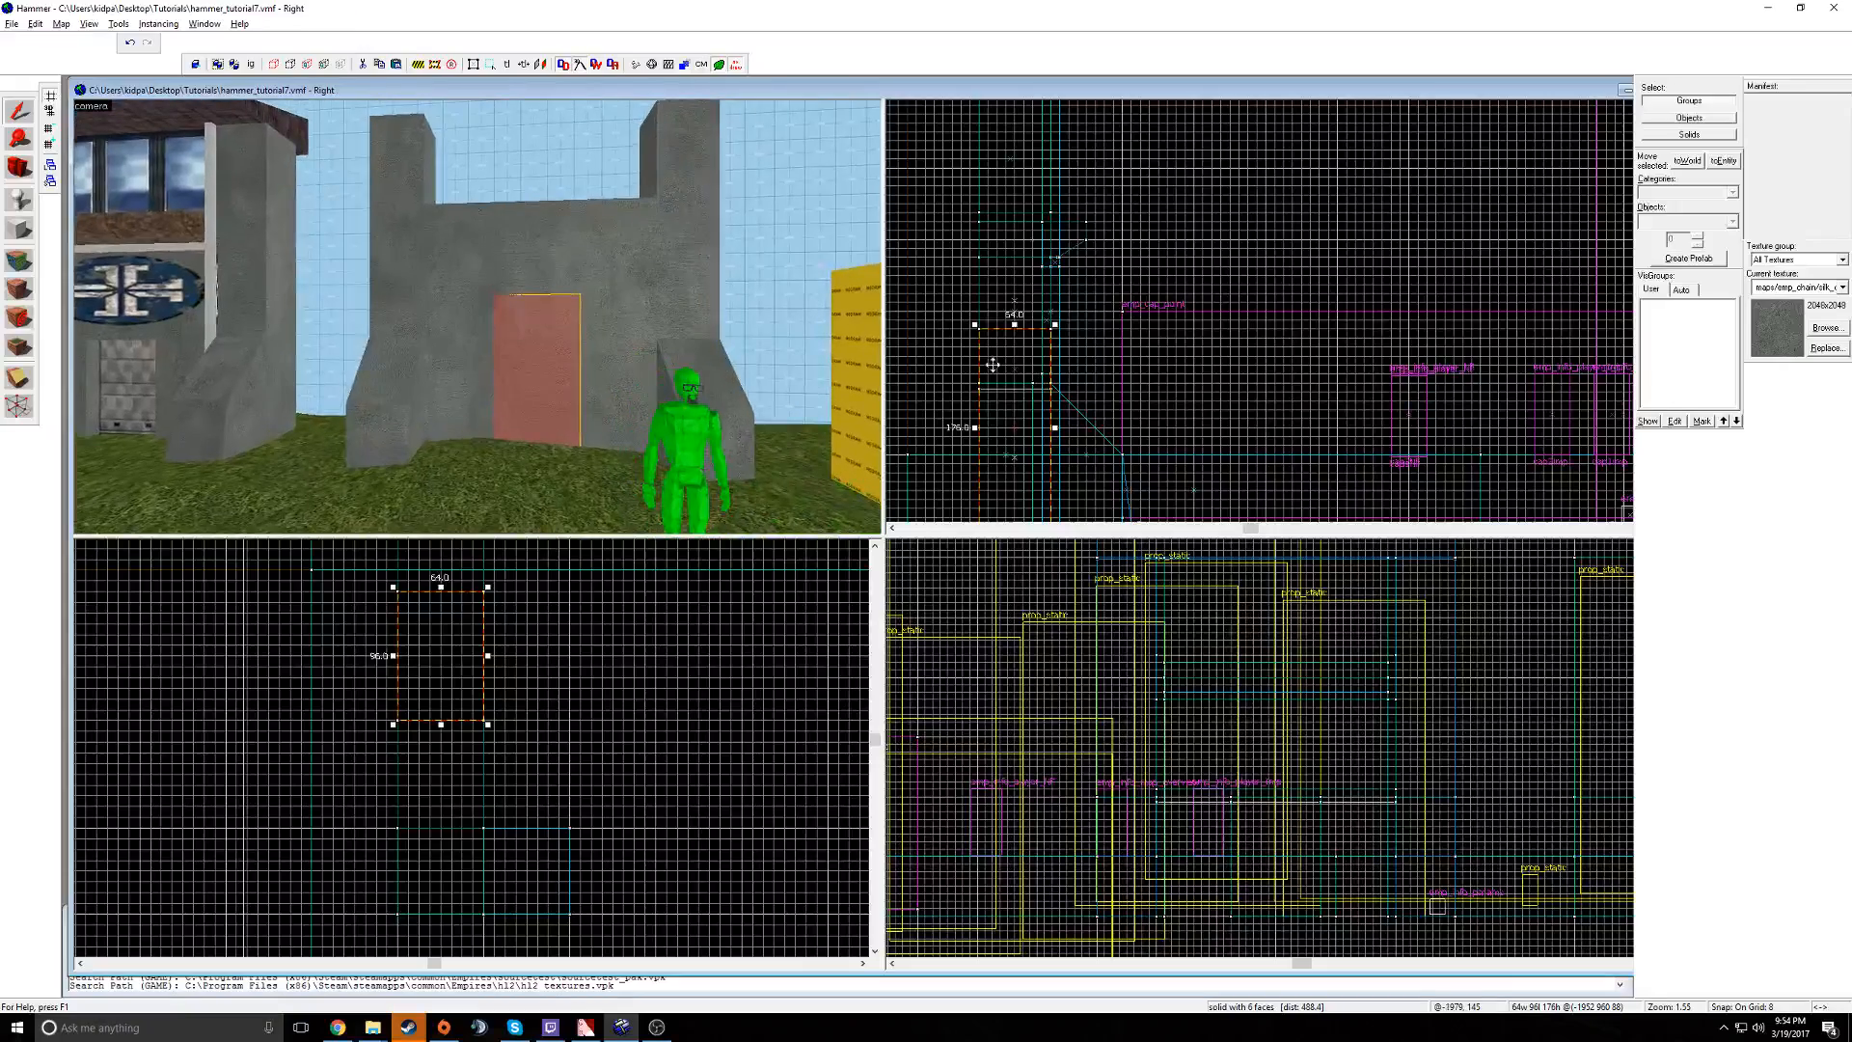
{"action": "left_click", "coordinate": [685, 448]}
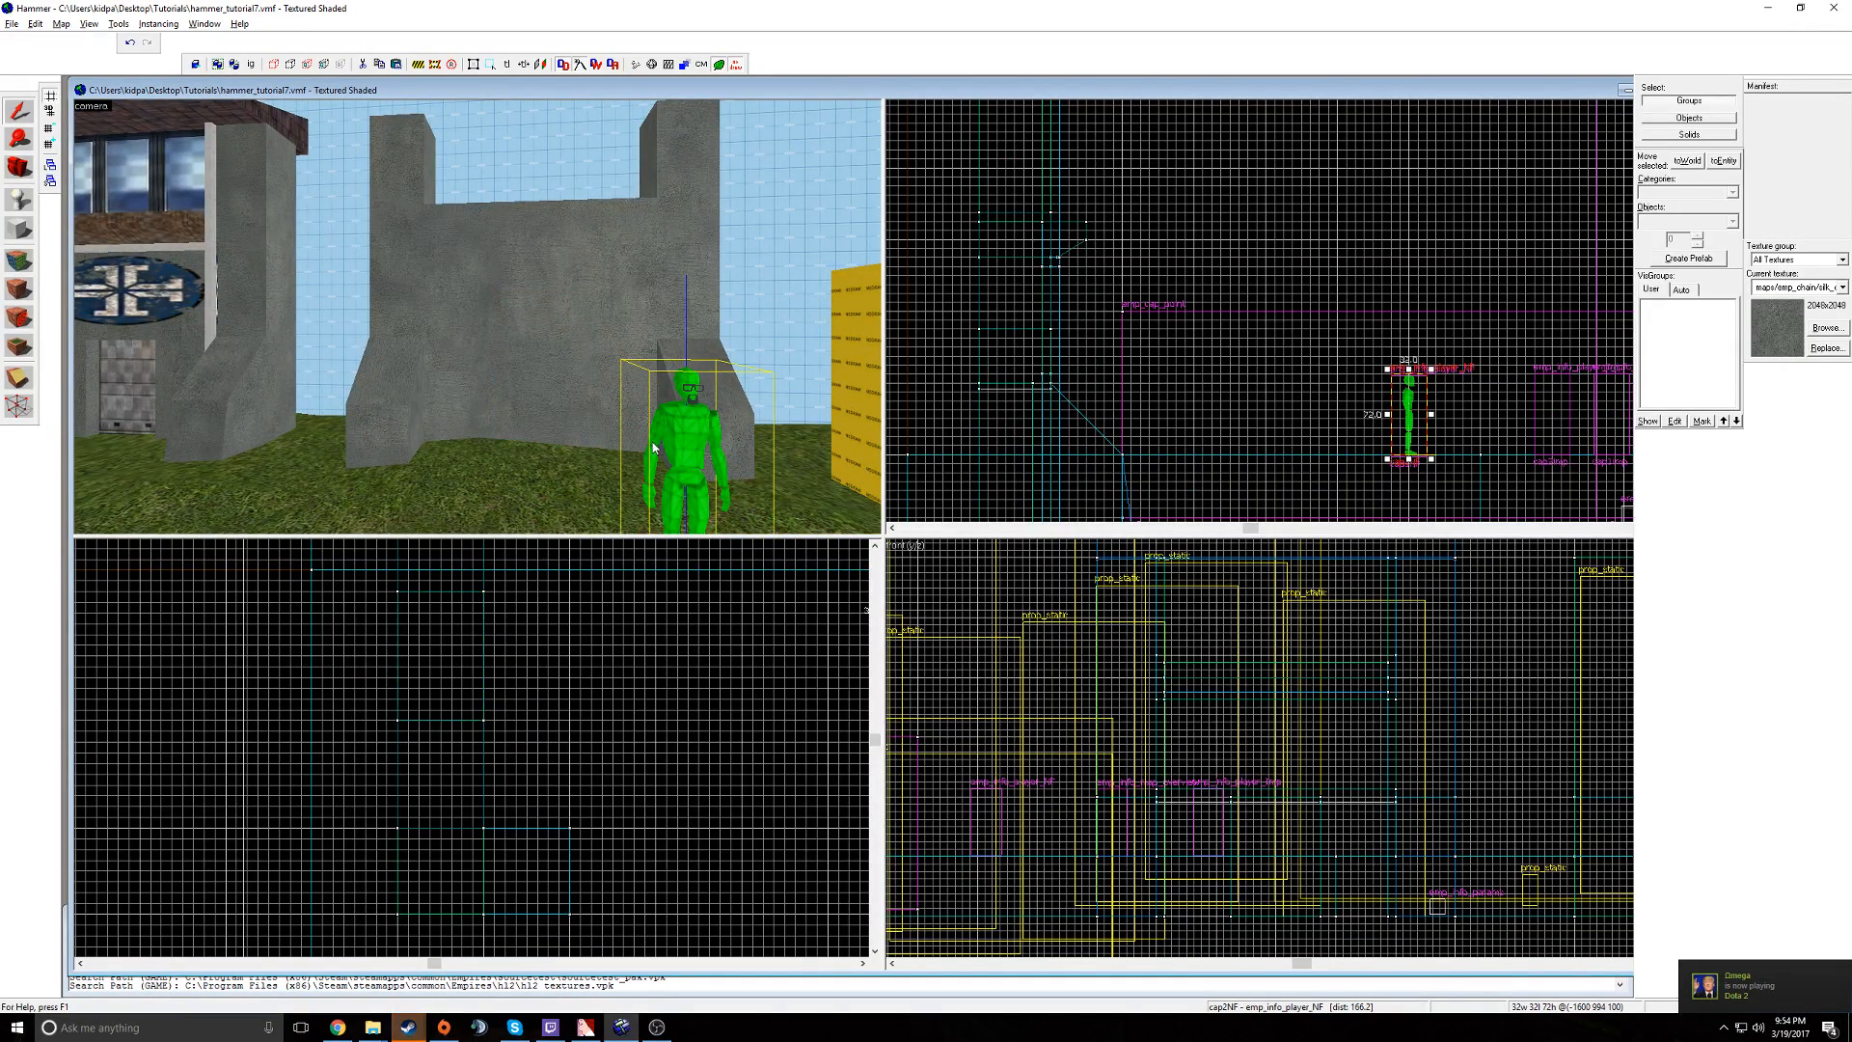
{"action": "key", "text": "z"}
{"action": "key", "text": "w"}
{"action": "key", "text": "ctrl+v"}
{"action": "key", "text": "s"}
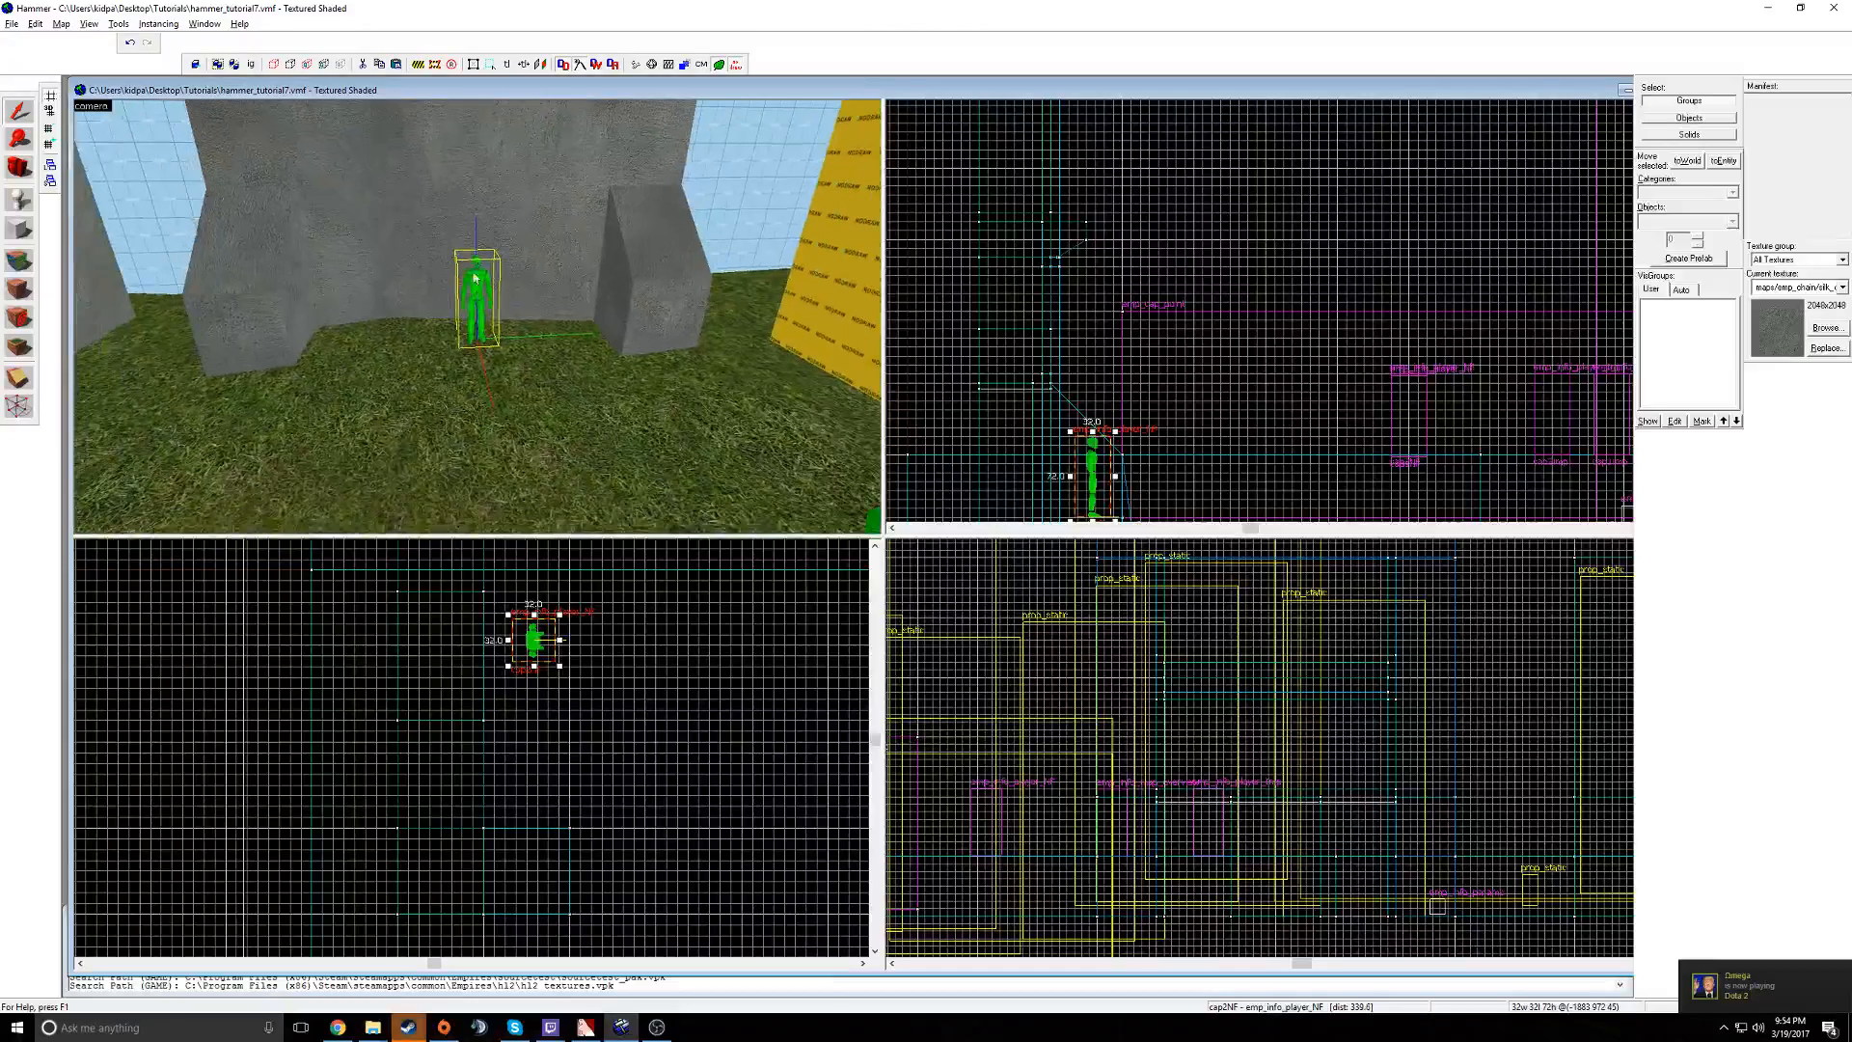
{"action": "key", "text": "z"}
- Lower the door block's height to 120 units, level with the top of the sloped blocks
{"action": "left_click", "coordinate": [466, 240]}
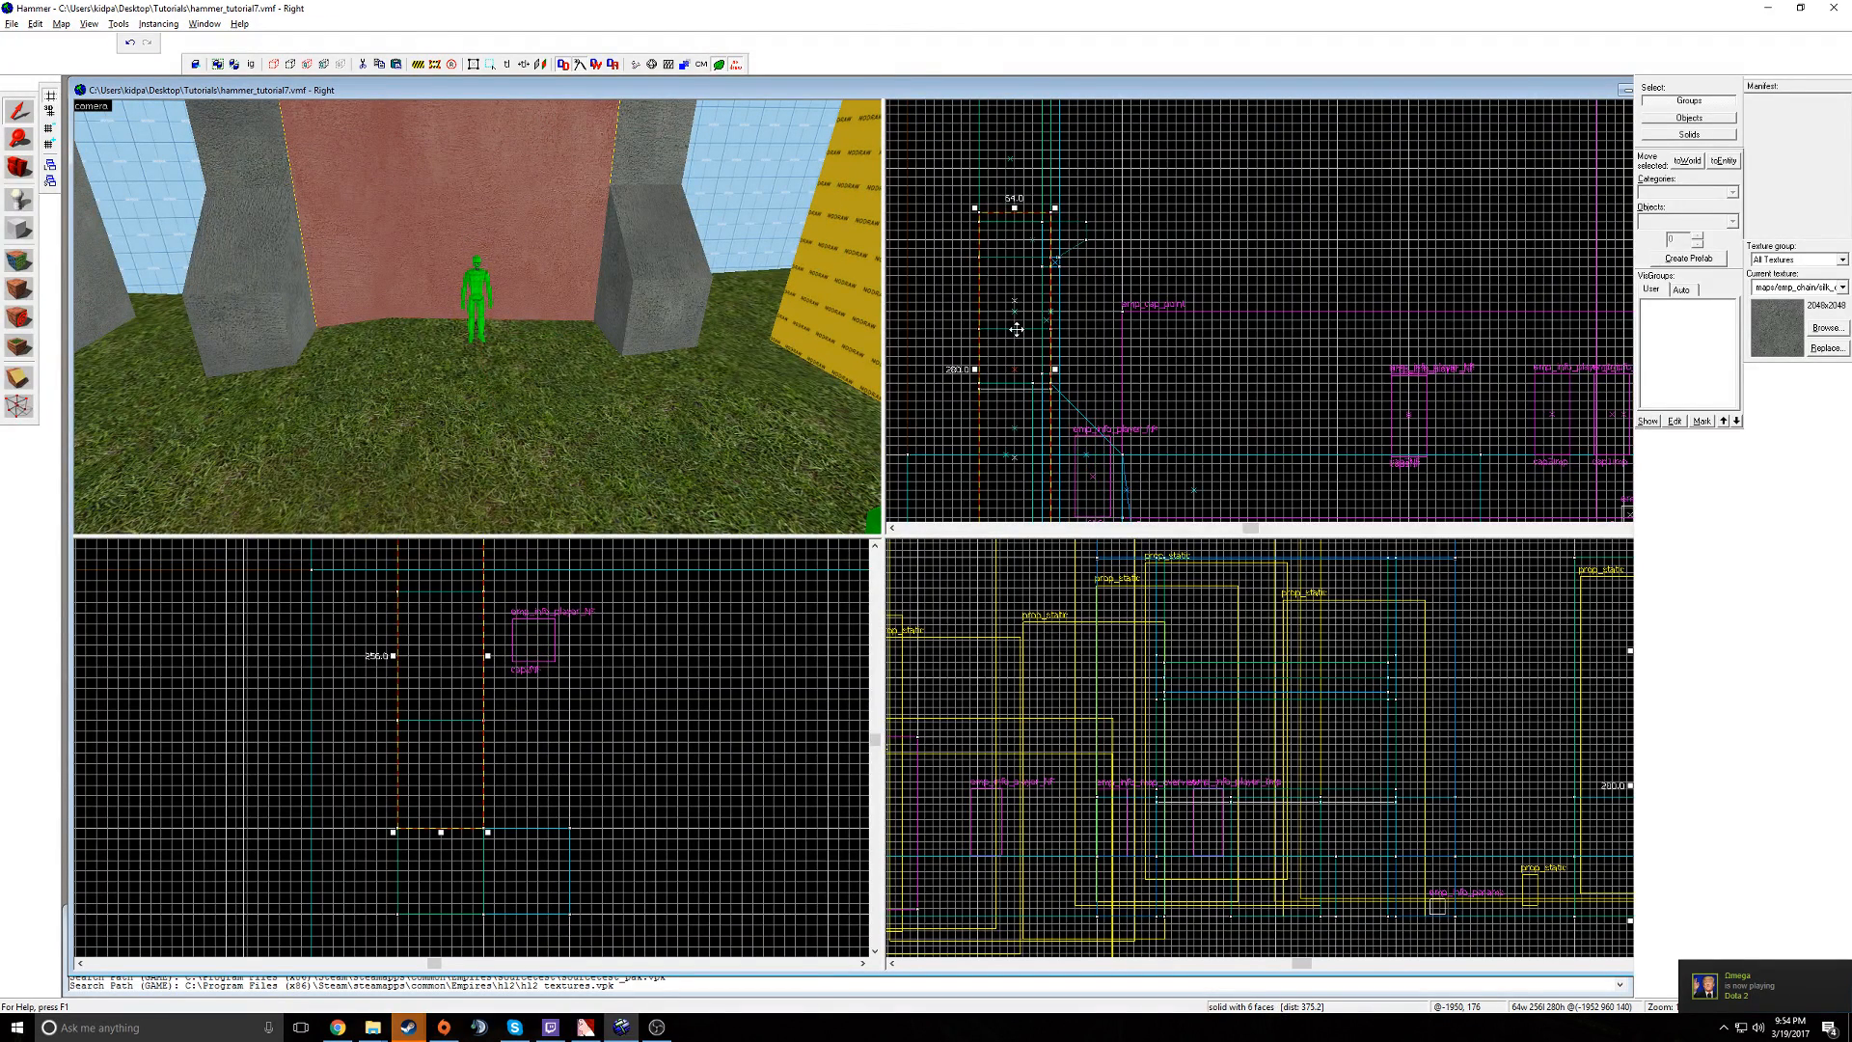
{"action": "scroll", "coordinate": [1011, 290], "scroll_direction": "up", "scroll_amount": 3}
{"action": "left_click", "coordinate": [1192, 273]}
{"action": "left_click", "coordinate": [1023, 237]}
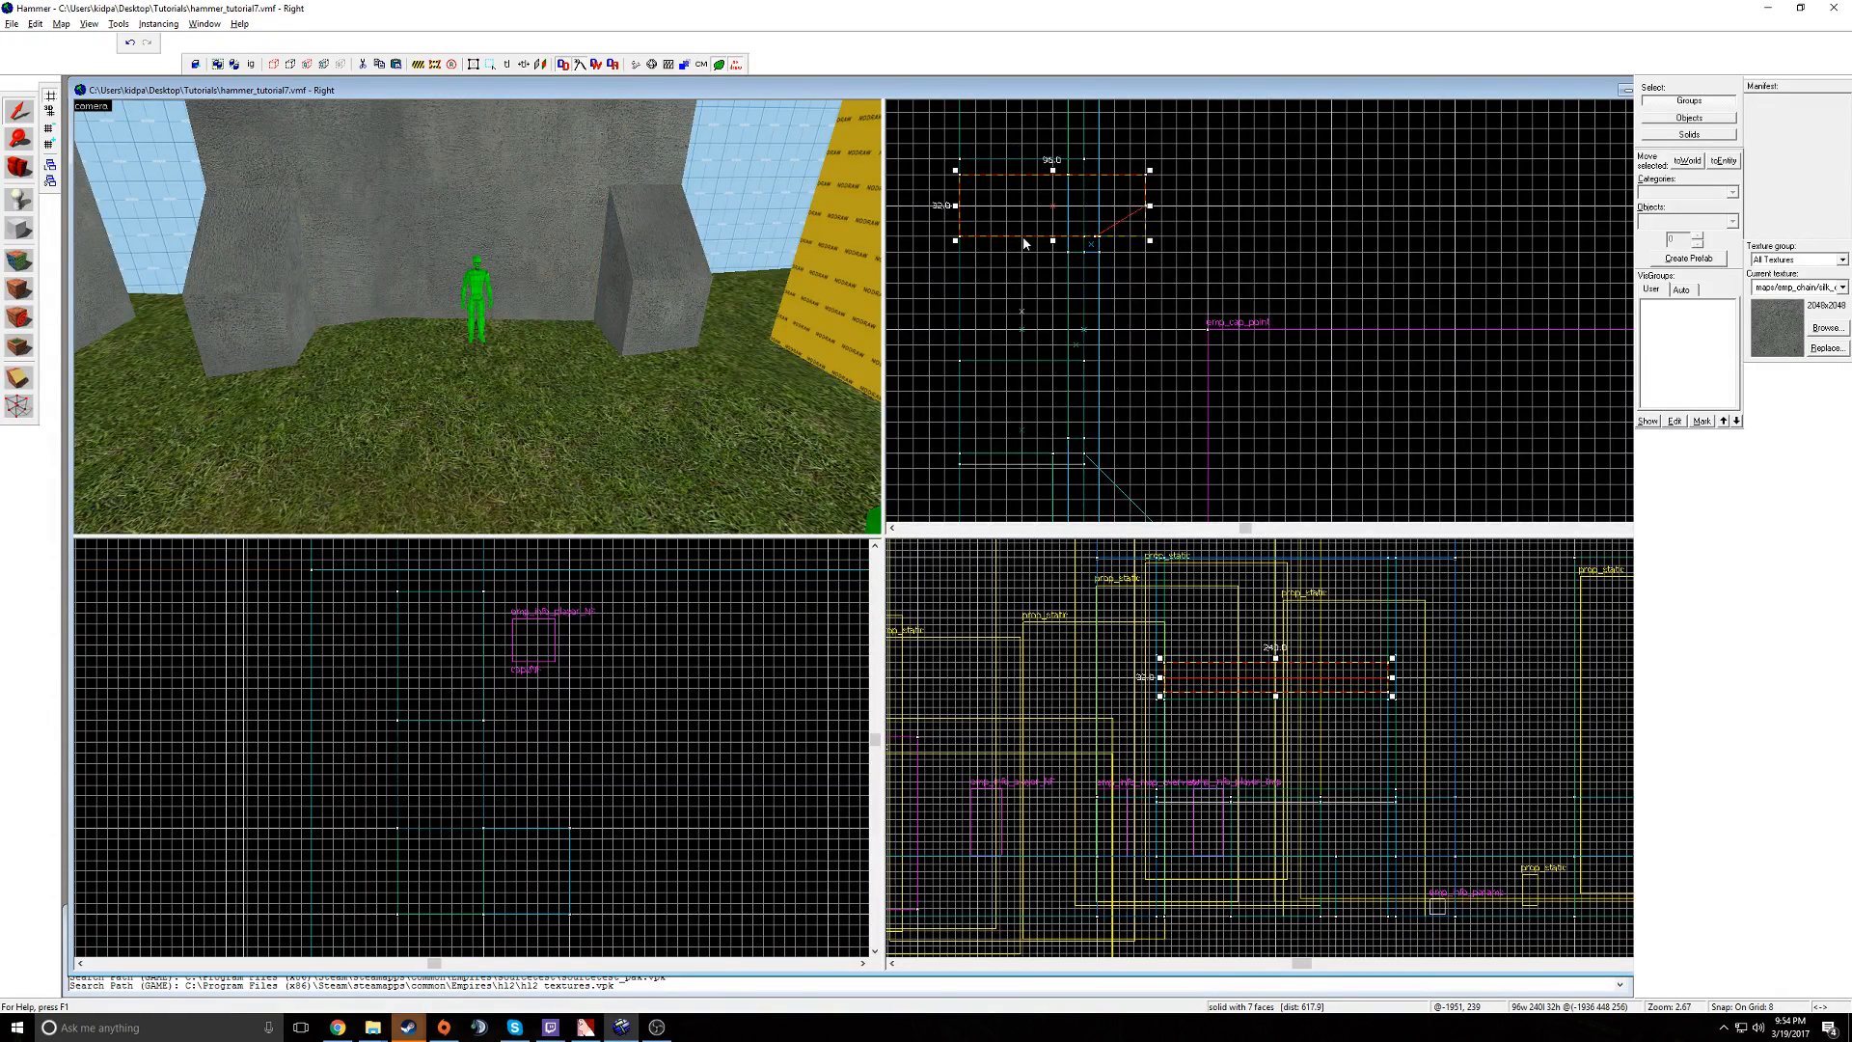
{"action": "left_click", "coordinate": [1017, 361]}
{"action": "key", "text": "z"}
{"action": "key", "text": "w"}
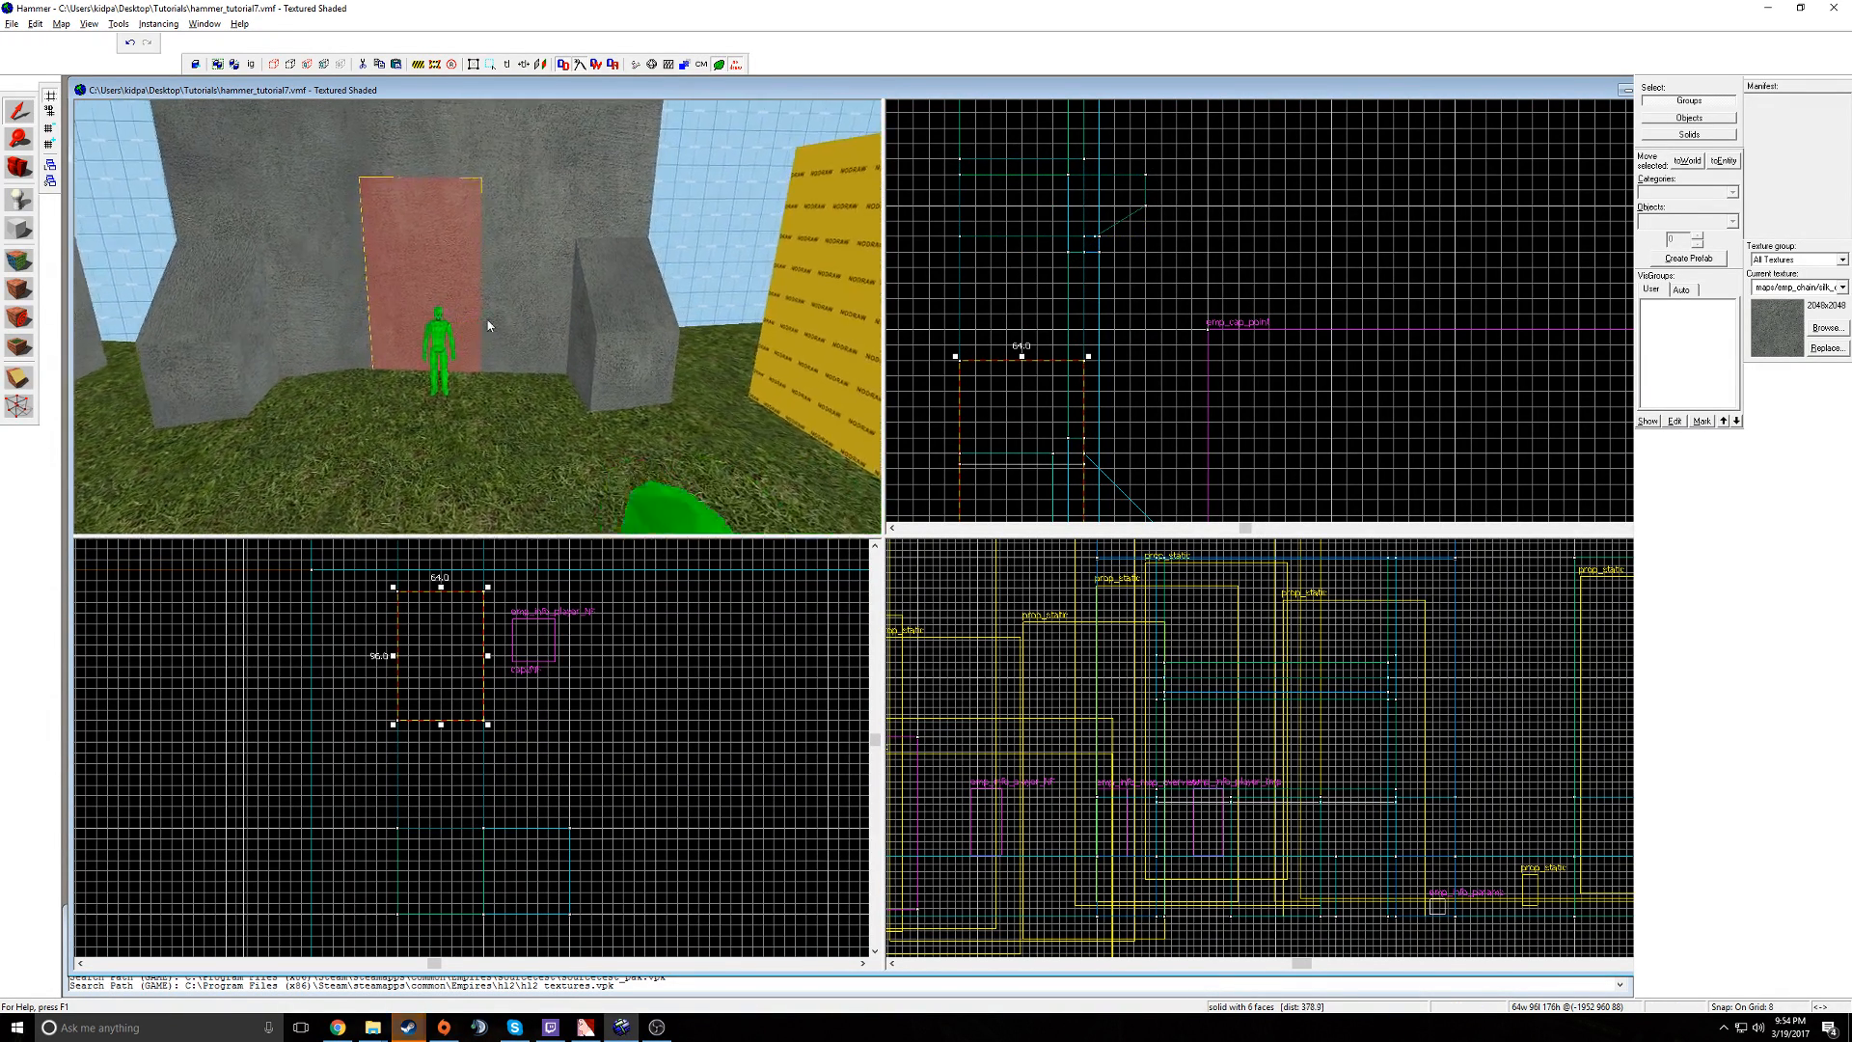
{"action": "key", "text": "z"}
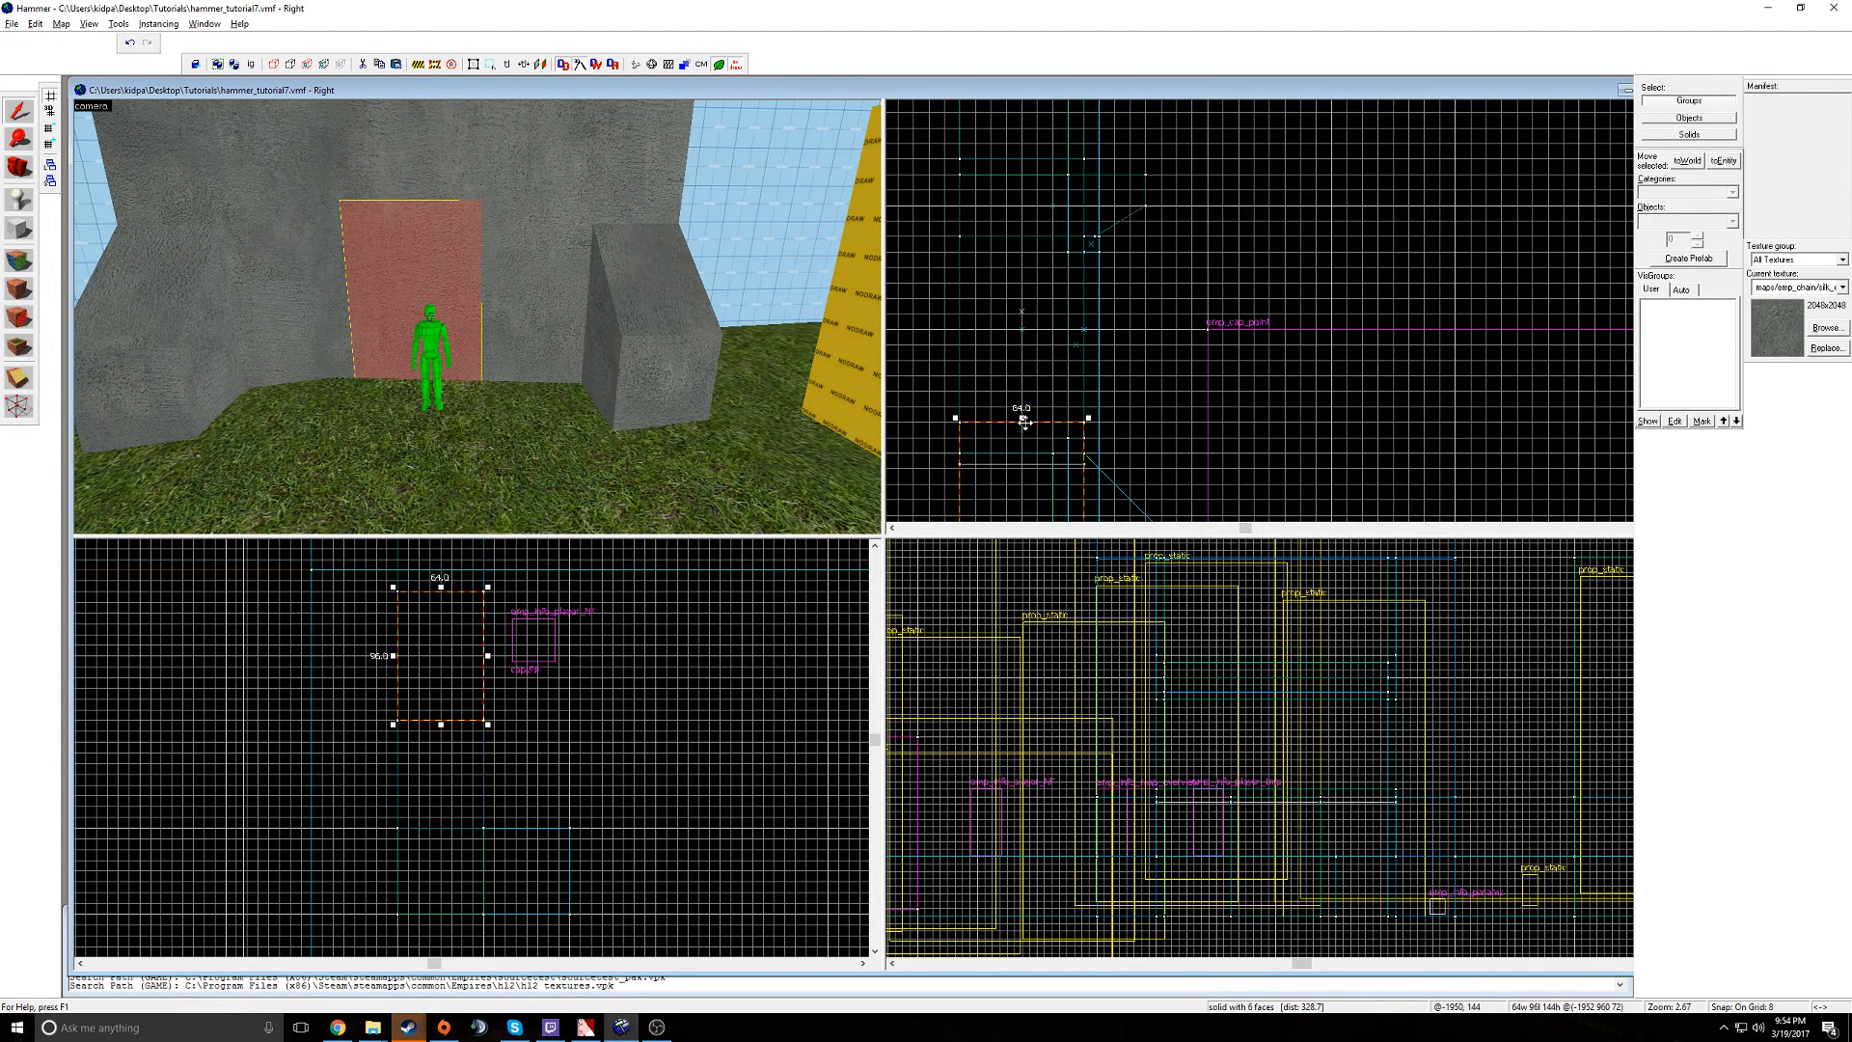
{"action": "left_click_drag", "start_coordinate": [1024, 453], "coordinate": [1023, 467]}
- Examine the door block's size against the player model and view it together with the whole wall
{"action": "key", "text": "z"}
{"action": "key", "text": "w"}
{"action": "key", "text": "a"}
{"action": "key", "text": "s"}
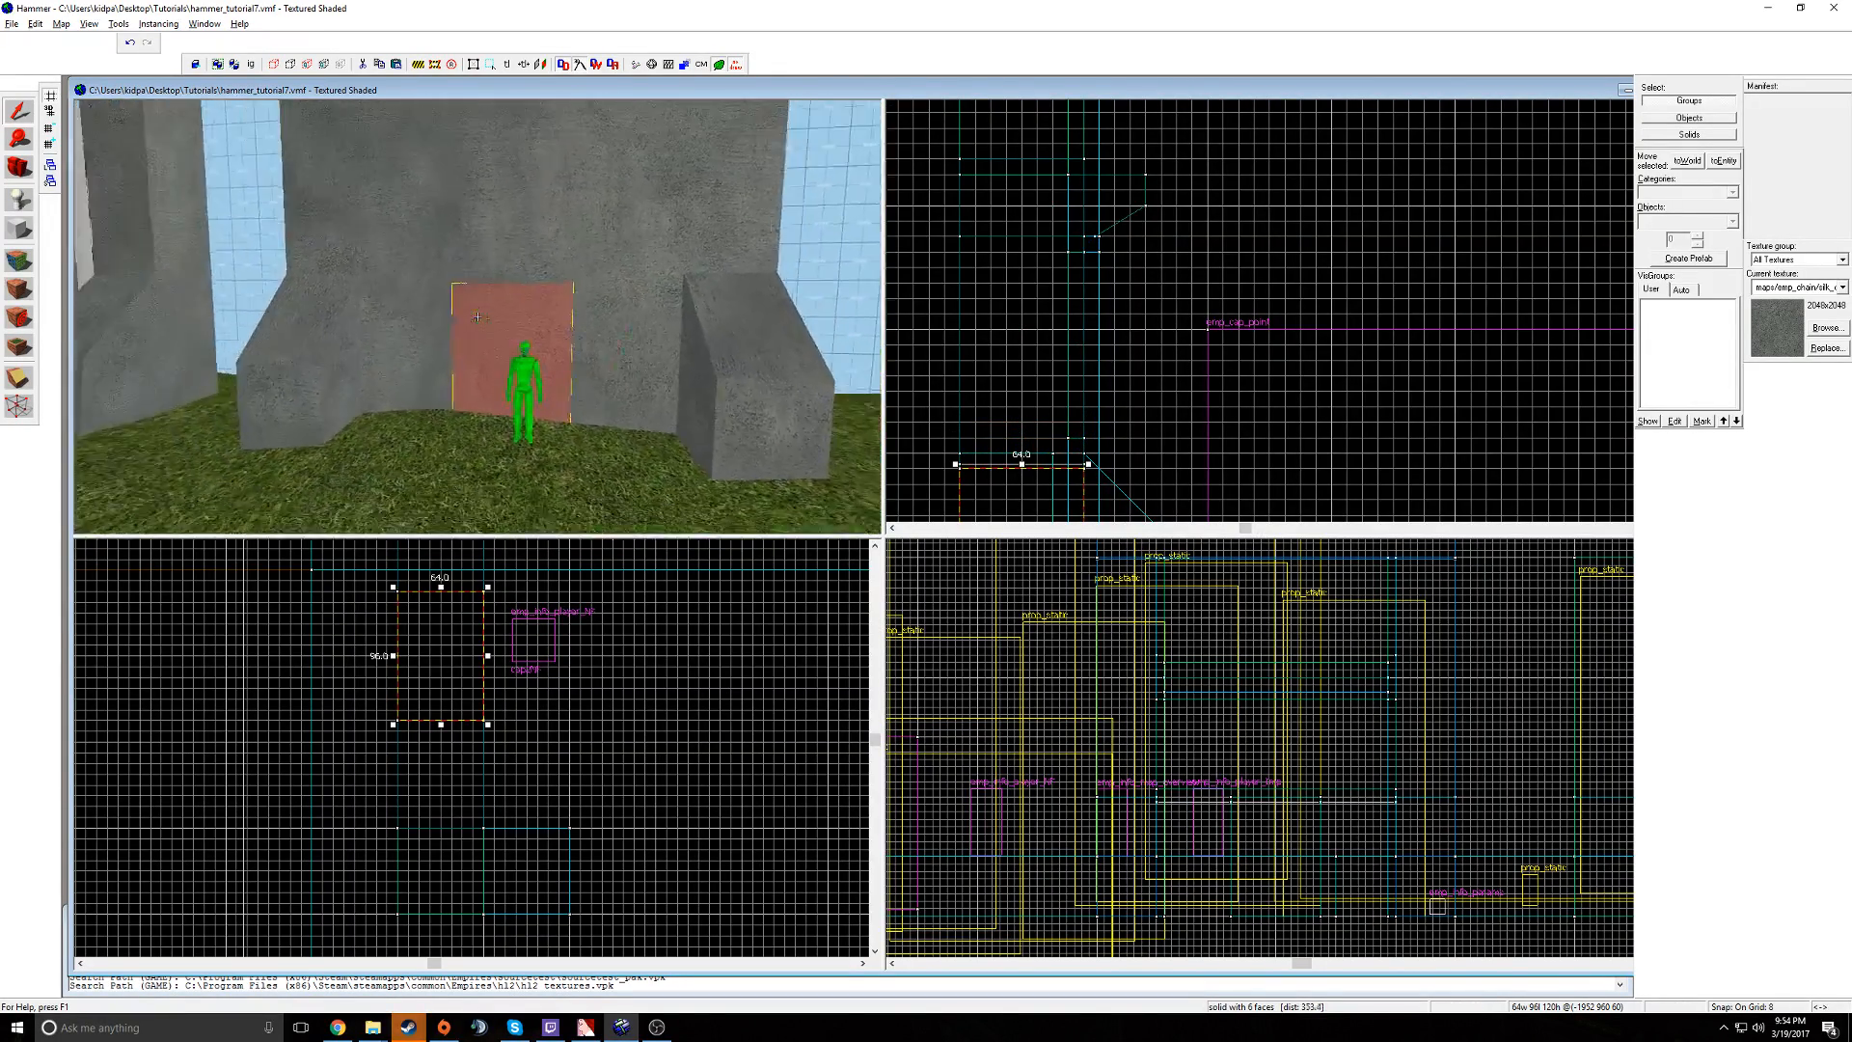
{"action": "key", "text": "s"}
{"action": "key", "text": "w"}
{"action": "key", "text": "z"}
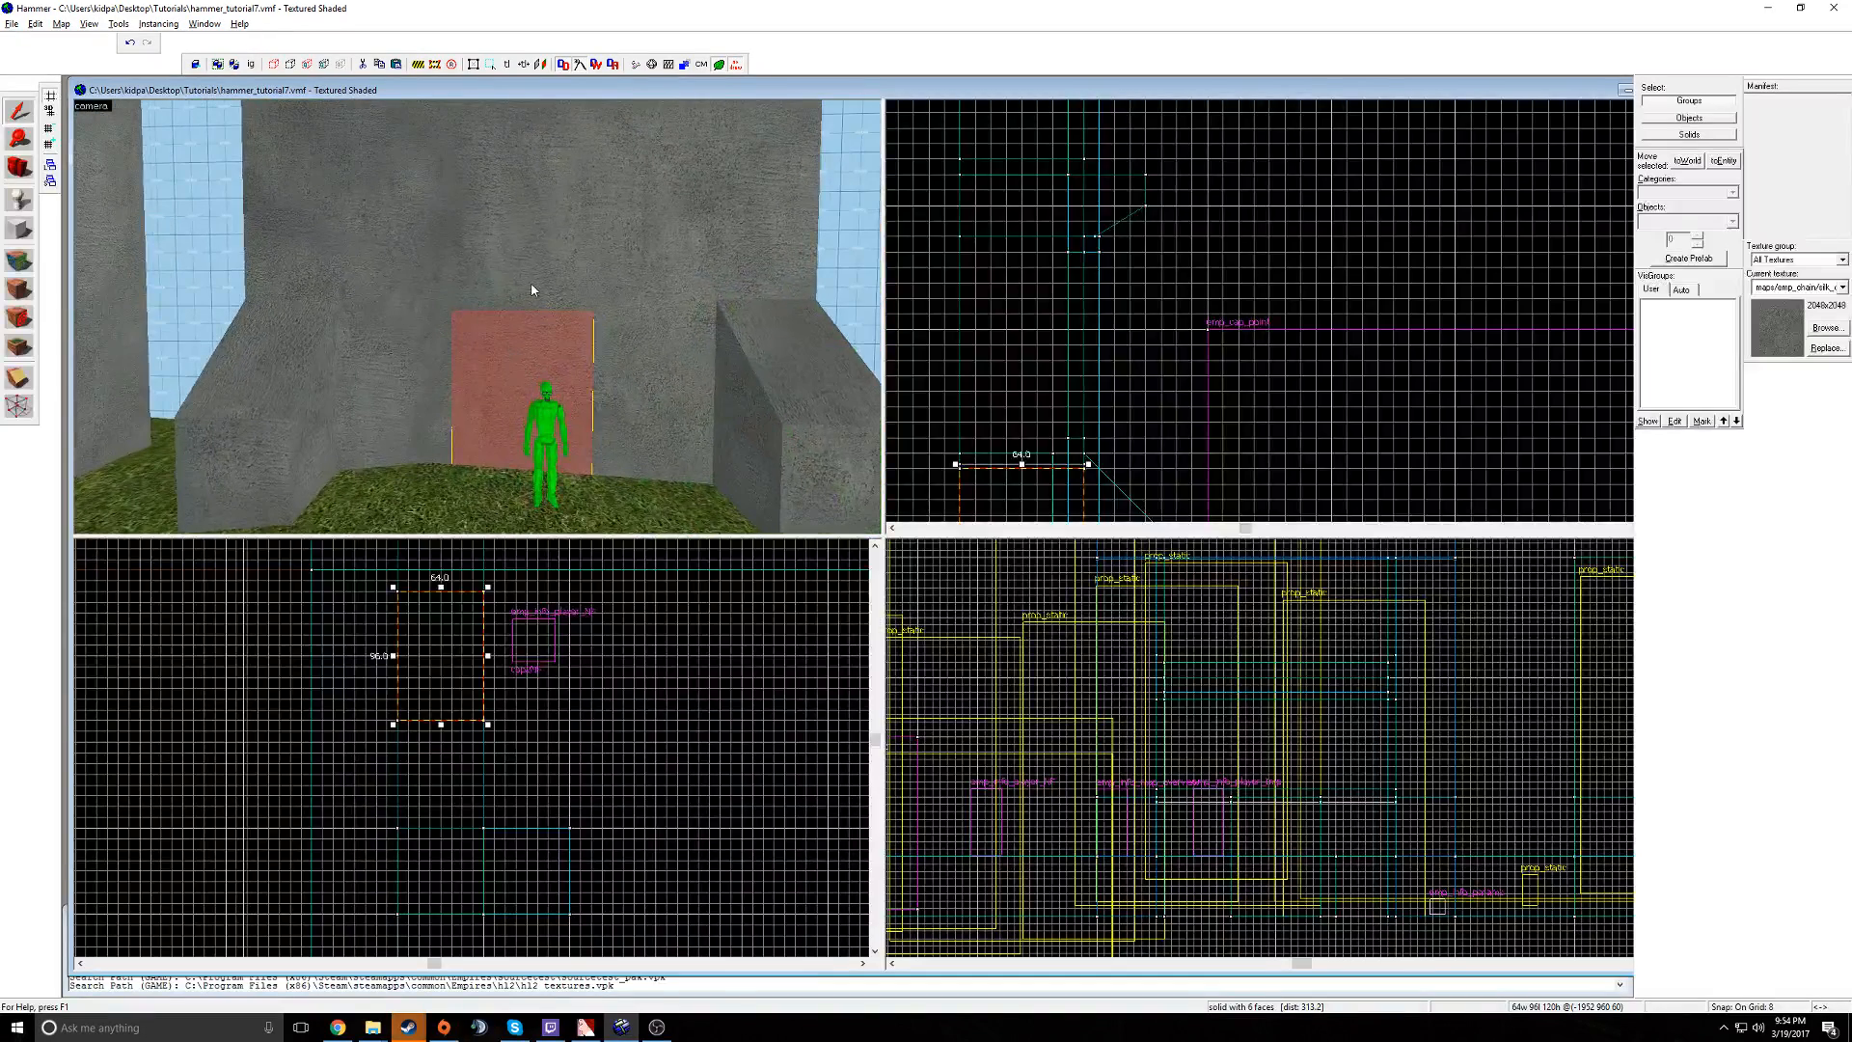
{"action": "left_click", "coordinate": [536, 259], "text": "ctrl"}
{"action": "scroll", "coordinate": [958, 333], "scroll_direction": "down", "scroll_amount": 2}
{"action": "scroll", "coordinate": [485, 793], "scroll_direction": "down", "scroll_amount": 2}
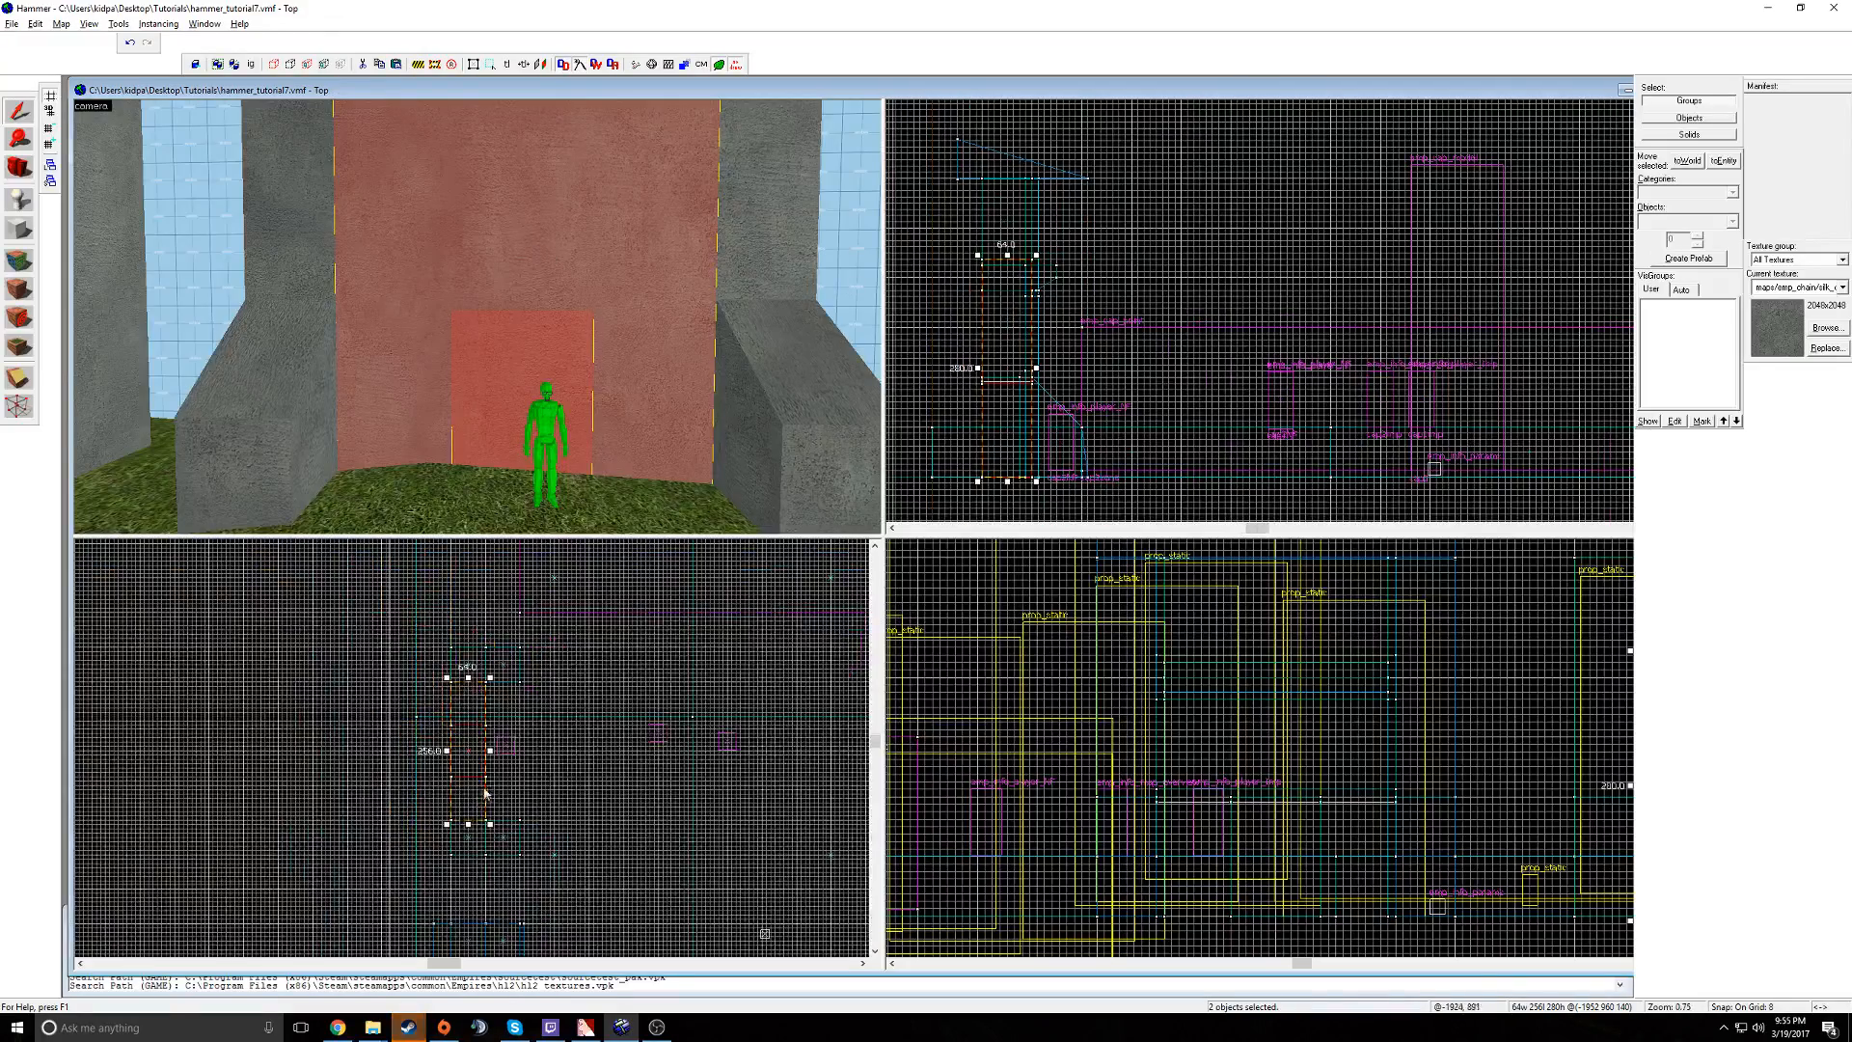
{"action": "scroll", "coordinate": [1010, 746], "scroll_direction": "up", "scroll_amount": 4}
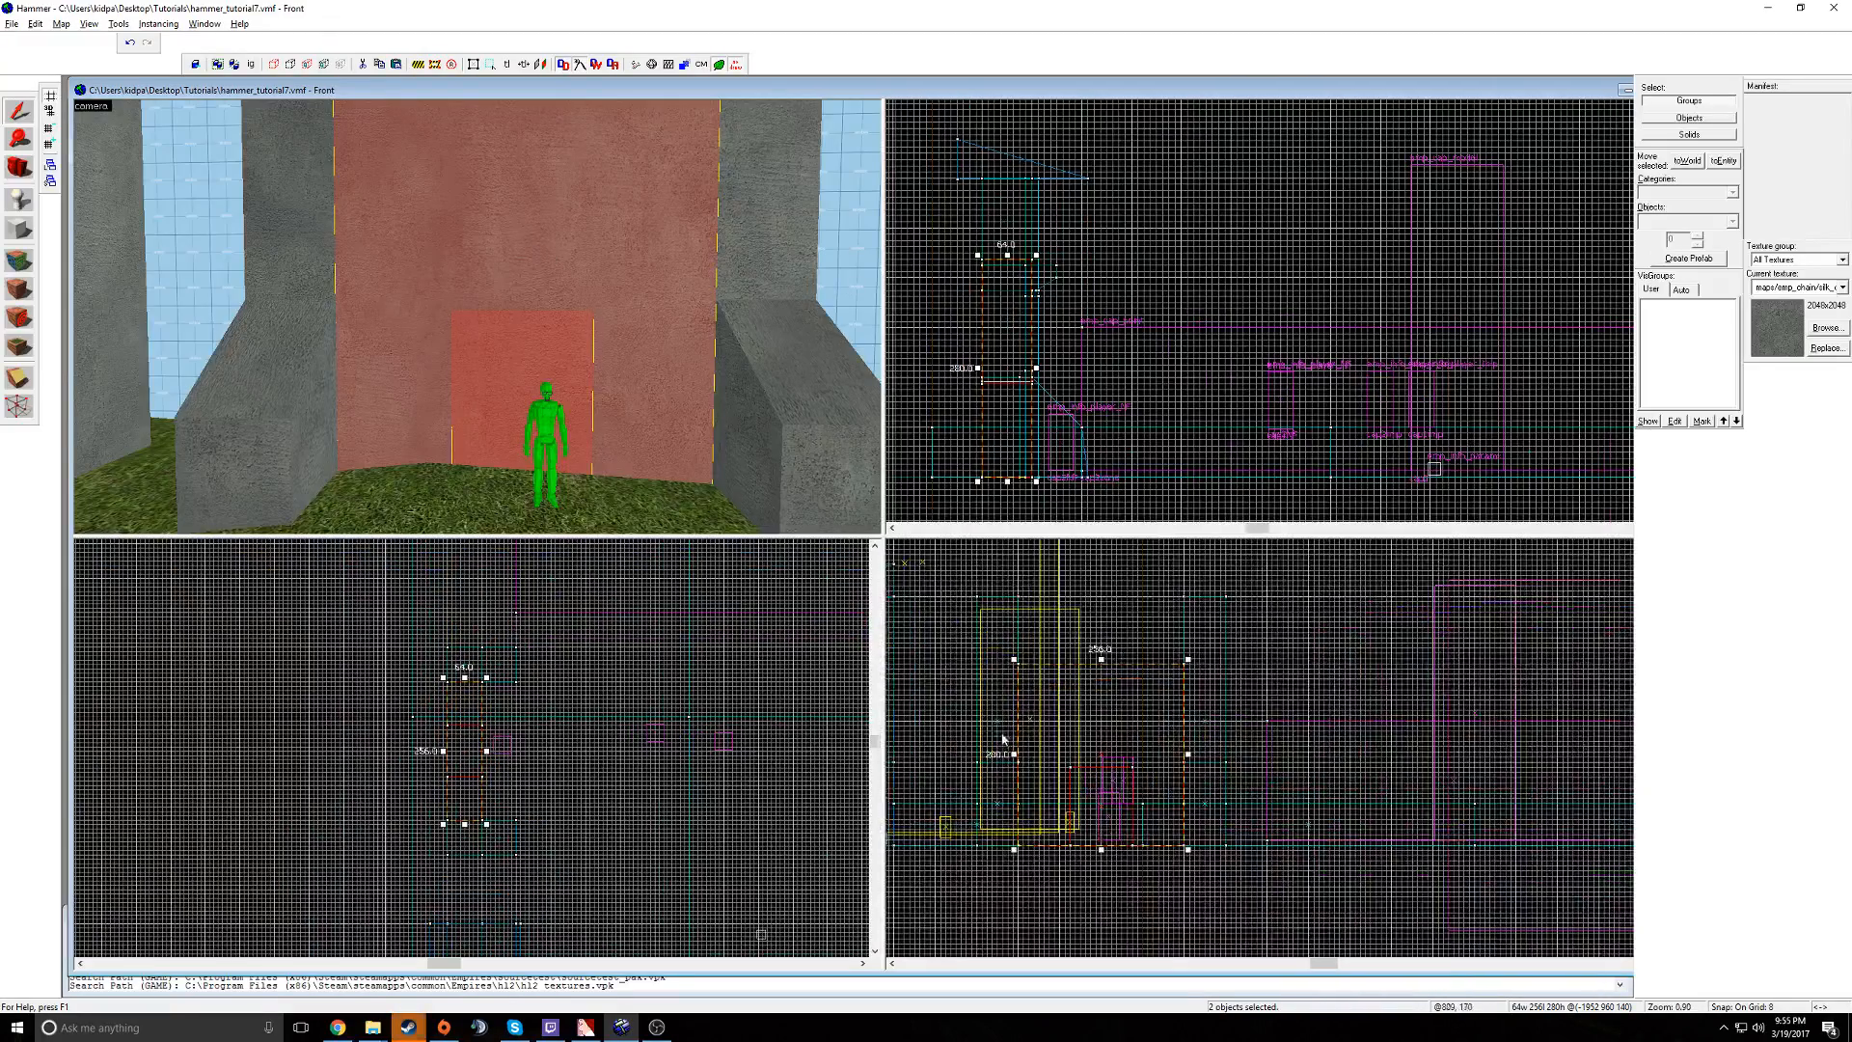
{"action": "scroll", "coordinate": [1010, 746], "scroll_direction": "up", "scroll_amount": 2}
{"action": "left_click_drag", "start_coordinate": [1171, 737], "coordinate": [1179, 632]}
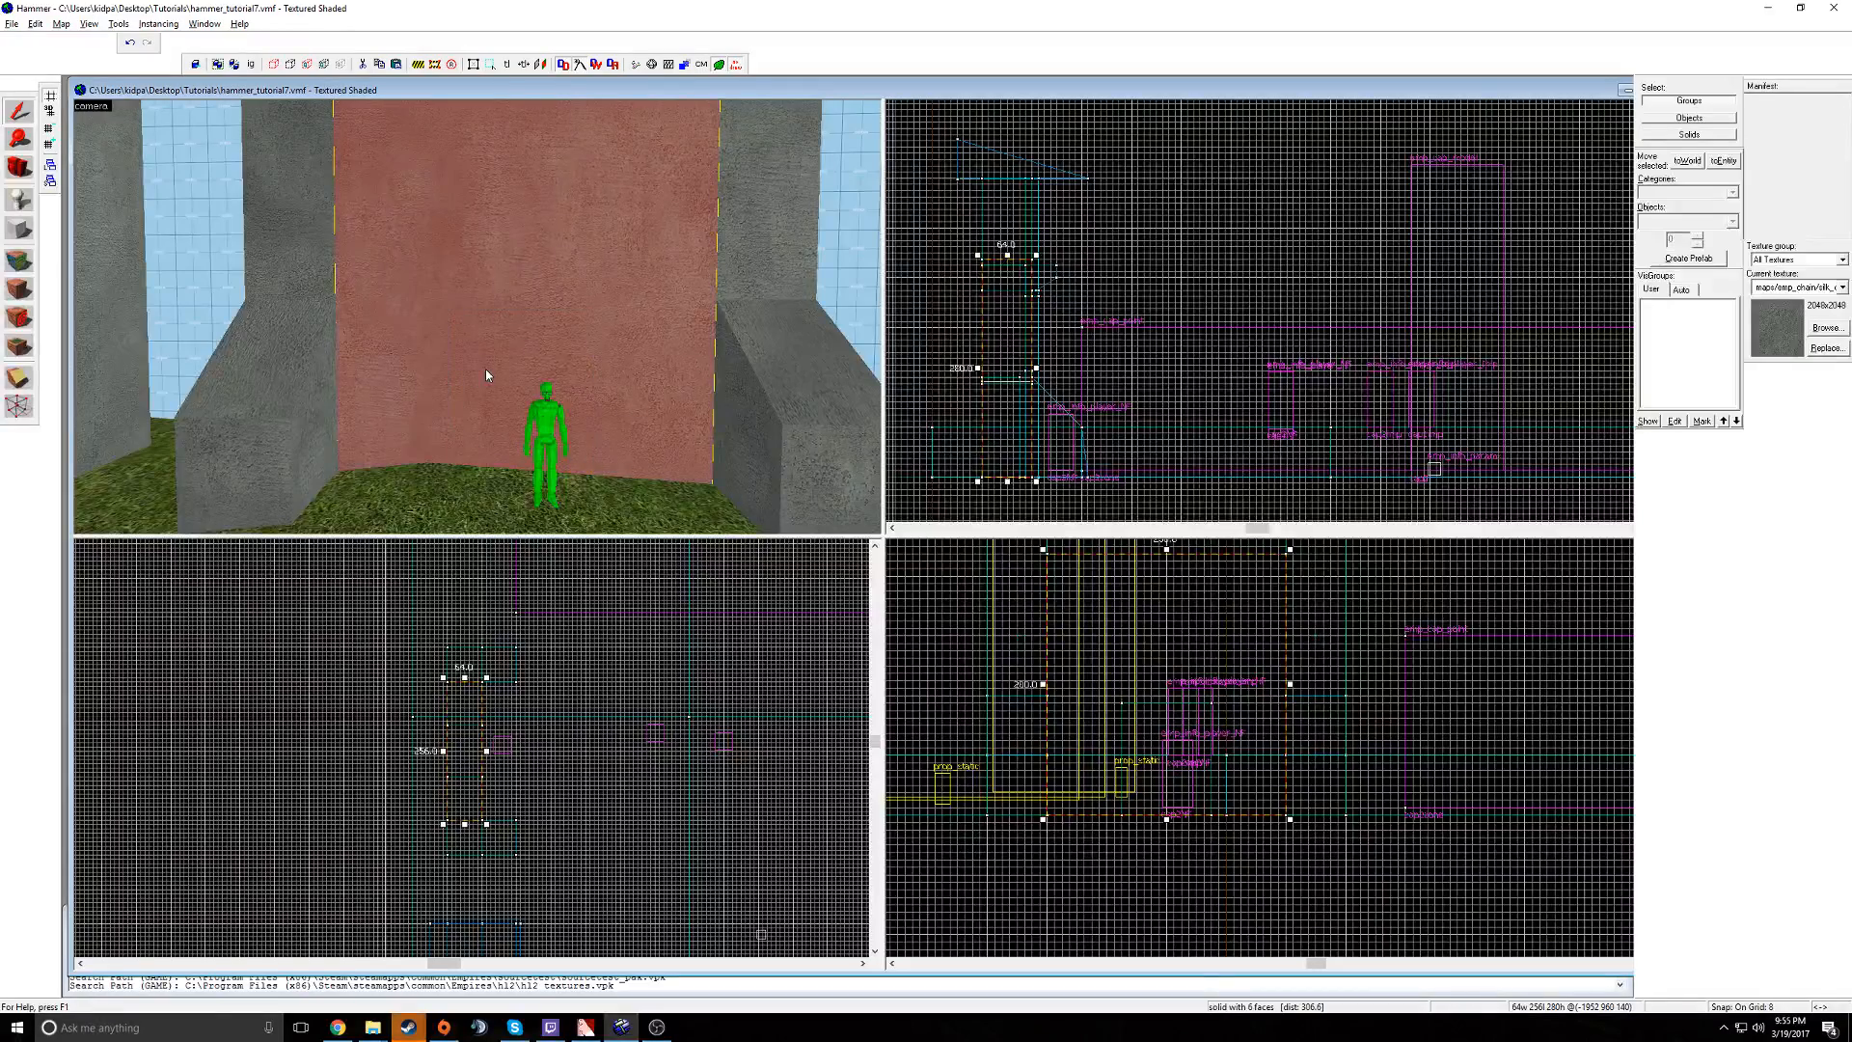
{"action": "left_click", "coordinate": [993, 376]}
{"action": "scroll", "coordinate": [903, 395], "scroll_direction": "up", "scroll_amount": 2}
{"action": "scroll", "coordinate": [903, 396], "scroll_direction": "up", "scroll_amount": 2}
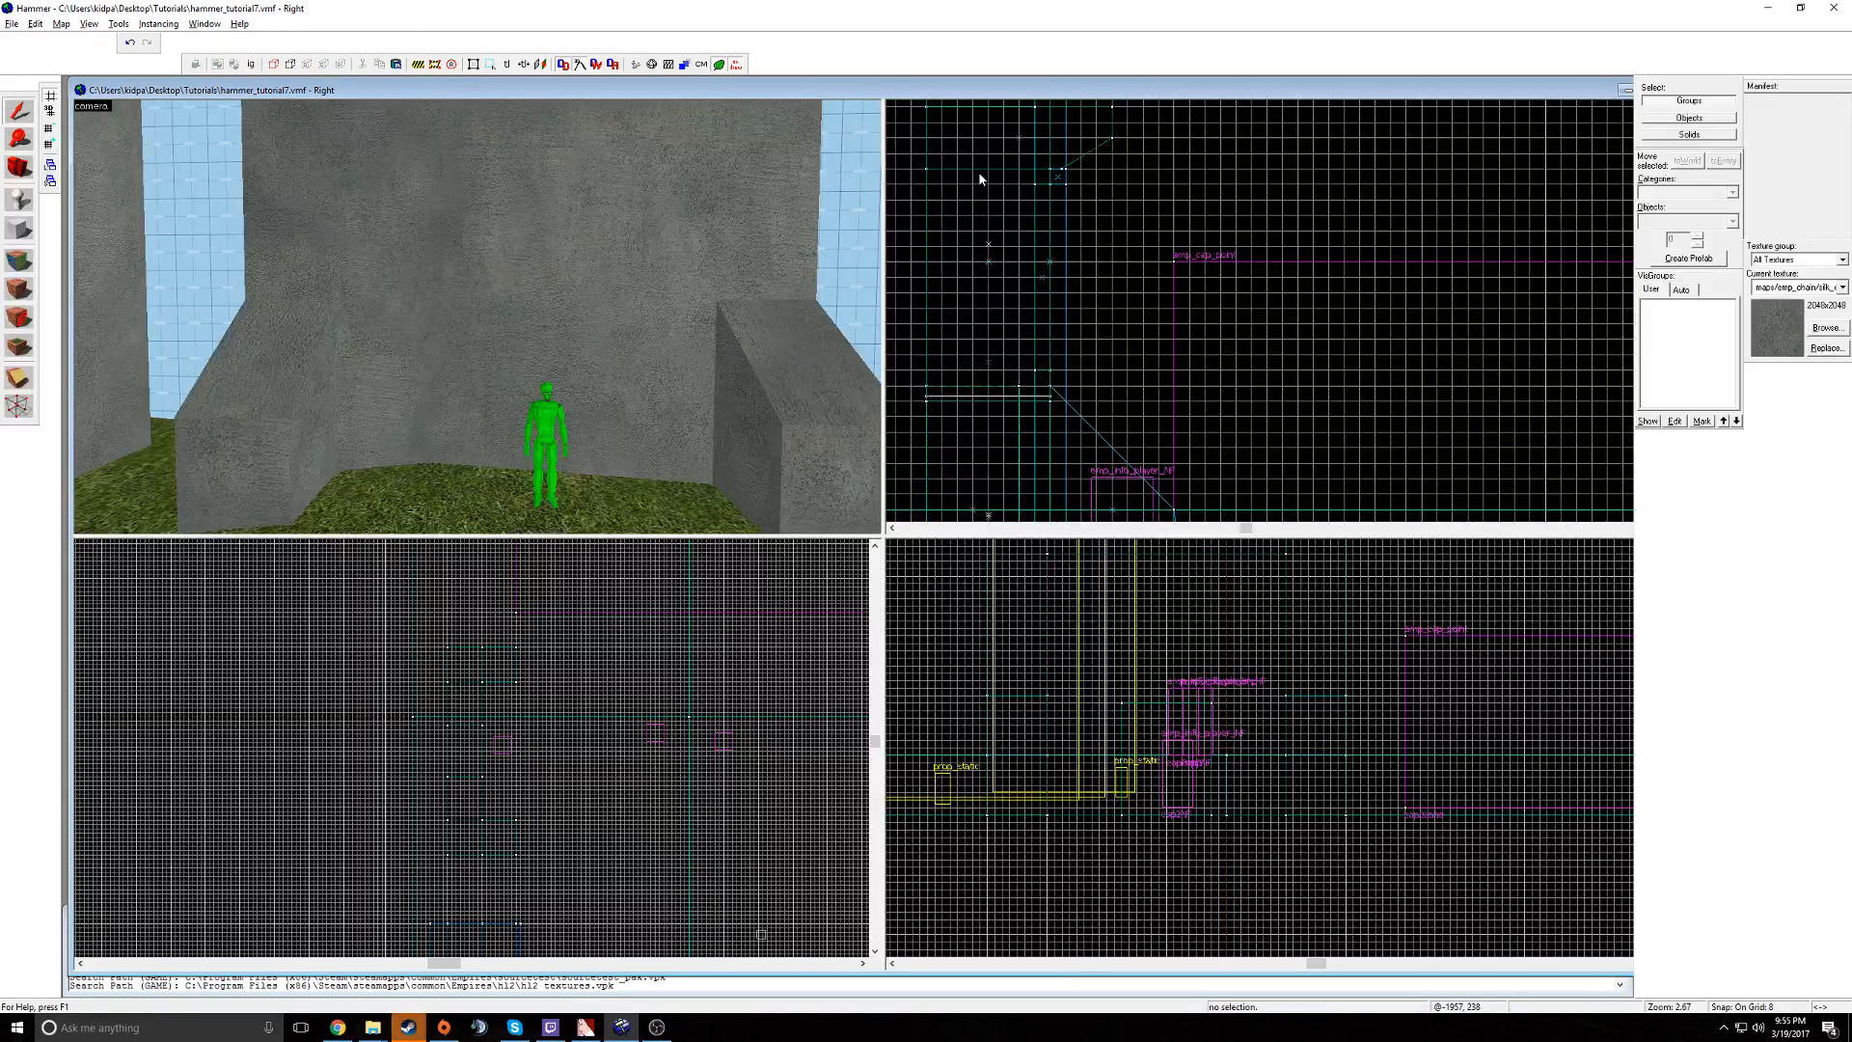
- Try to carve the door block's shape out of the surrounding brushes
{"action": "left_click", "coordinate": [981, 397]}
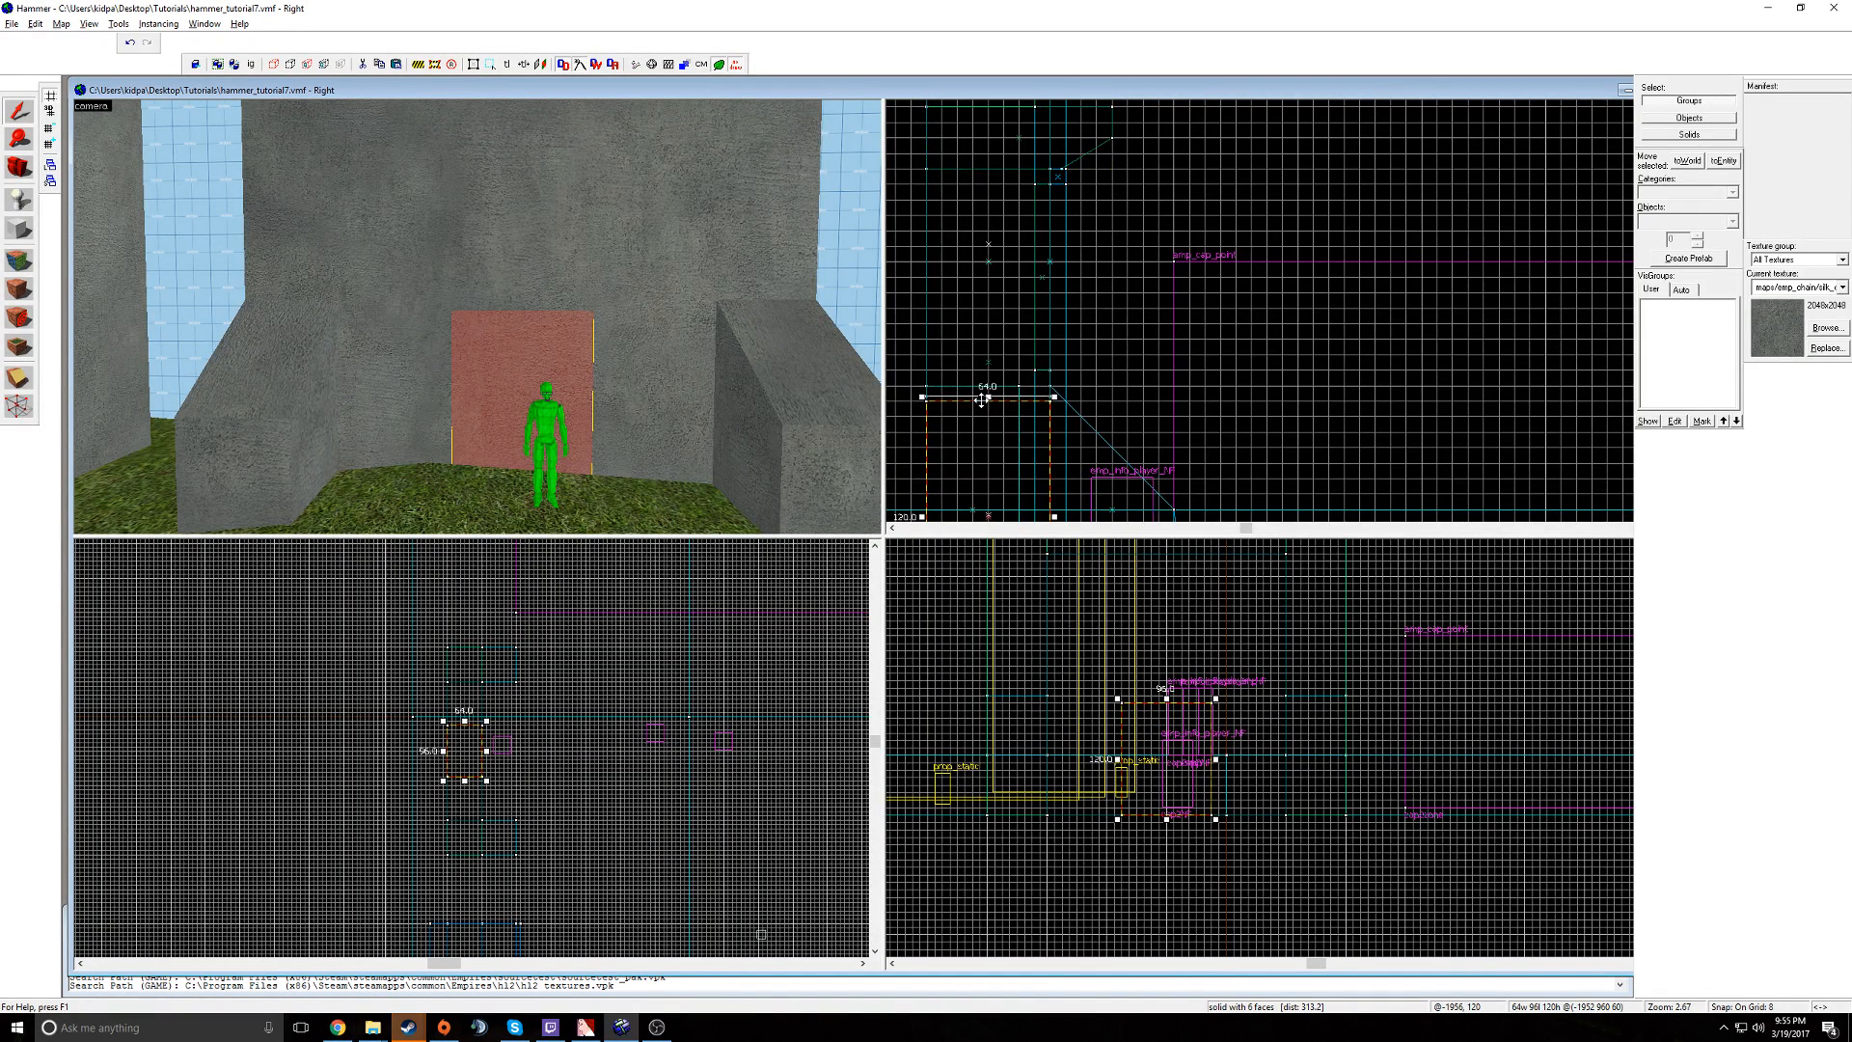
{"action": "key", "text": "z"}
{"action": "scroll", "coordinate": [439, 748], "scroll_direction": "up", "scroll_amount": 3}
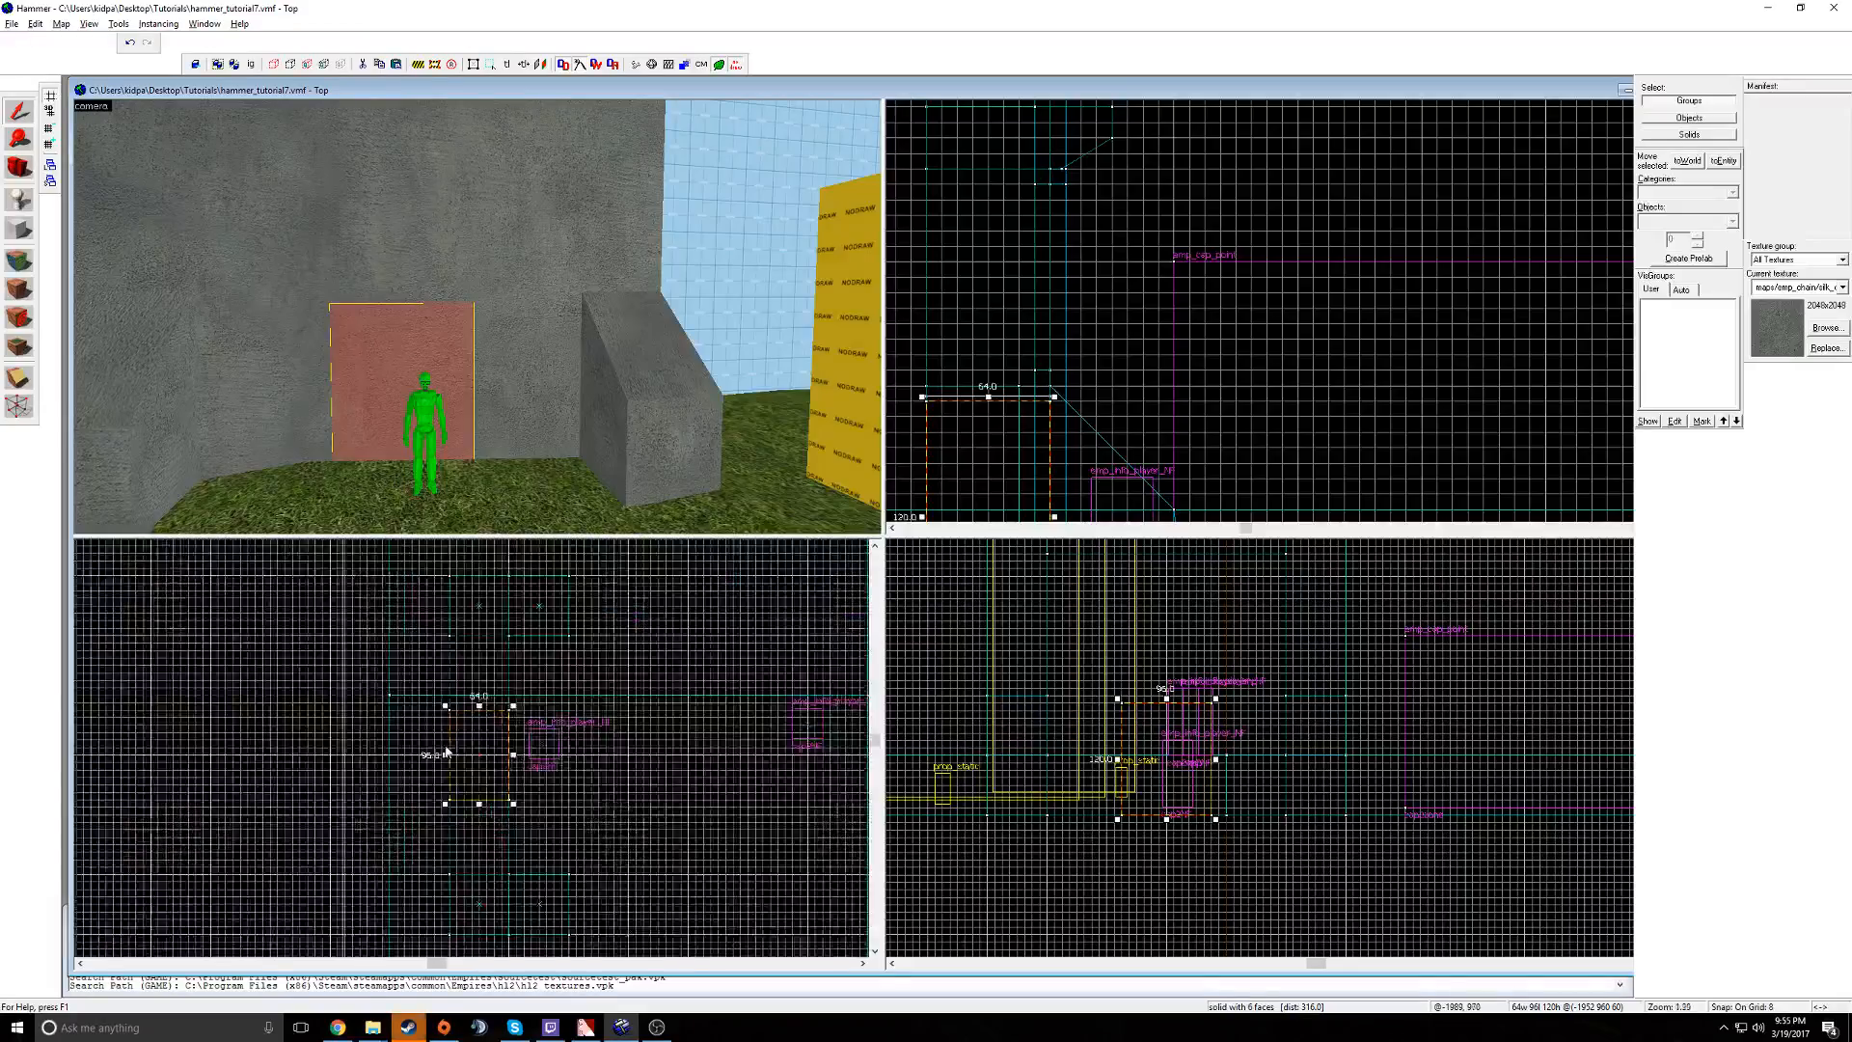
{"action": "right_click", "coordinate": [479, 755]}
{"action": "left_click", "coordinate": [527, 557]}
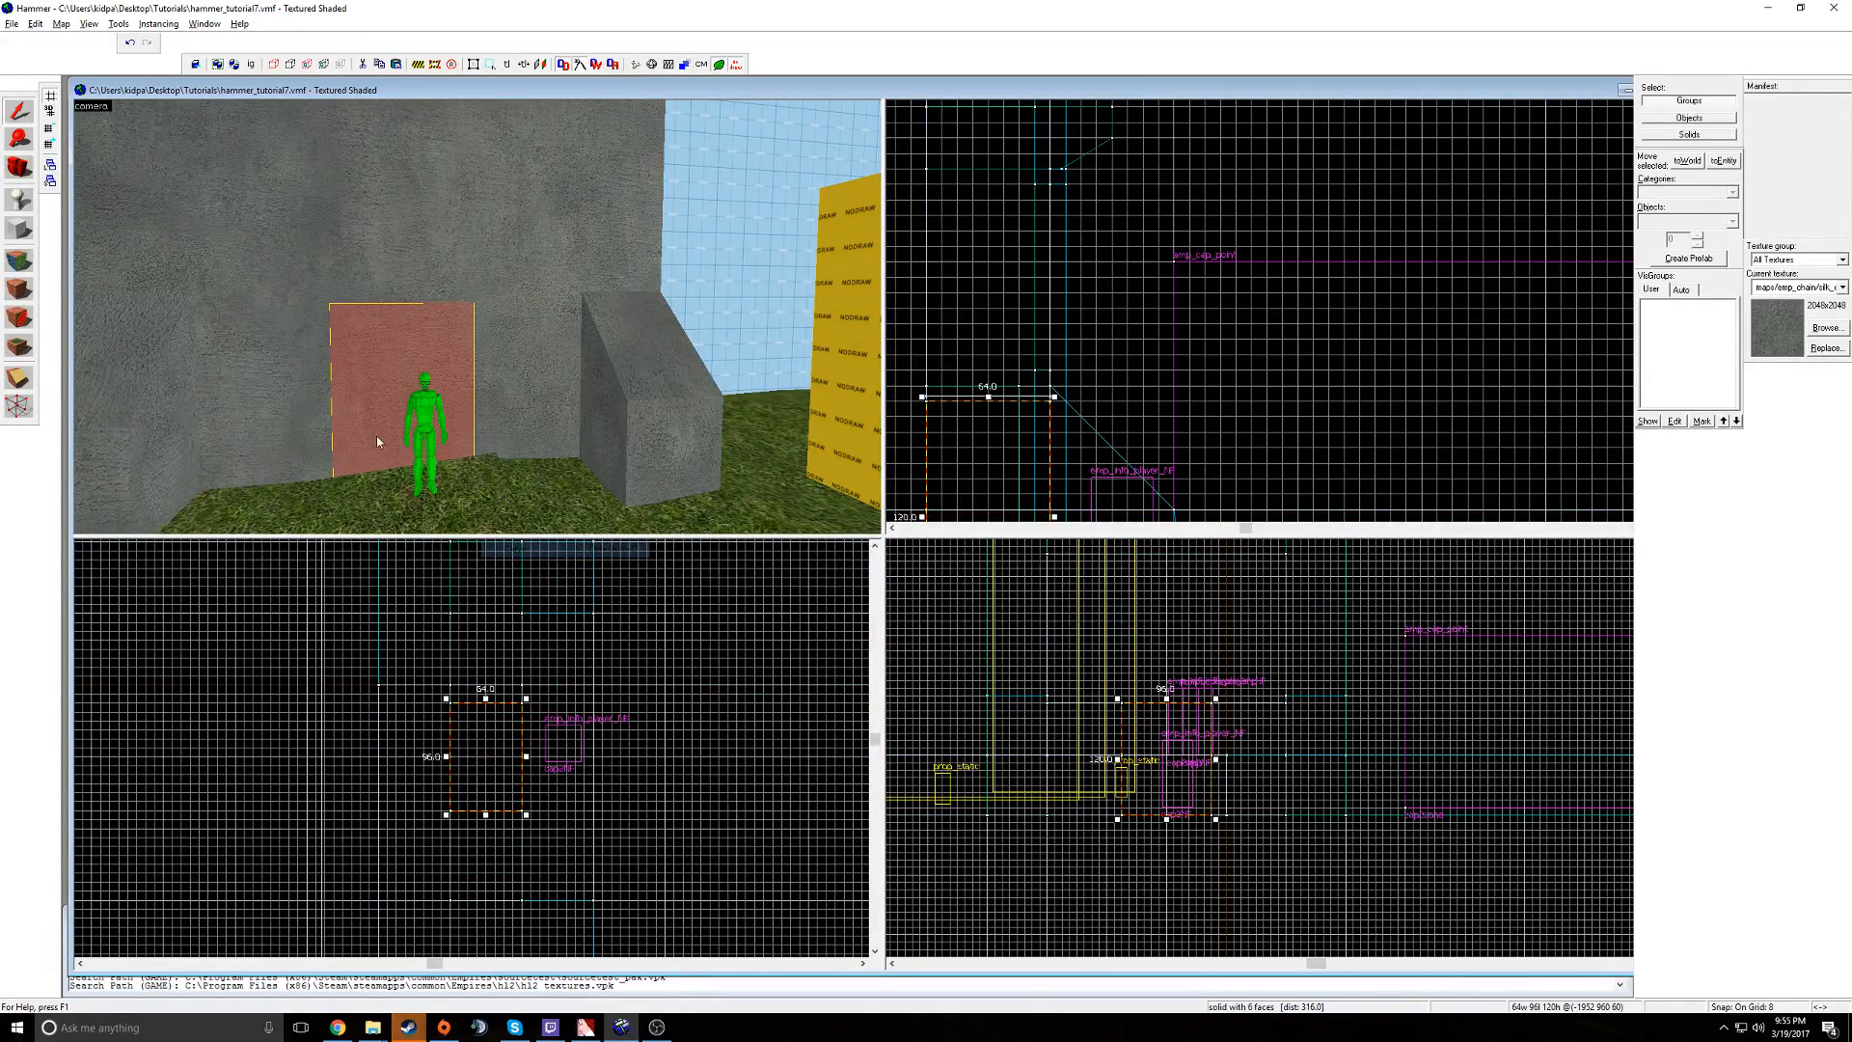
- Inspect the ground and wall around the door block from several angles and undo the carve
{"action": "key", "text": "z"}
{"action": "key", "text": "a"}
{"action": "key", "text": "s"}
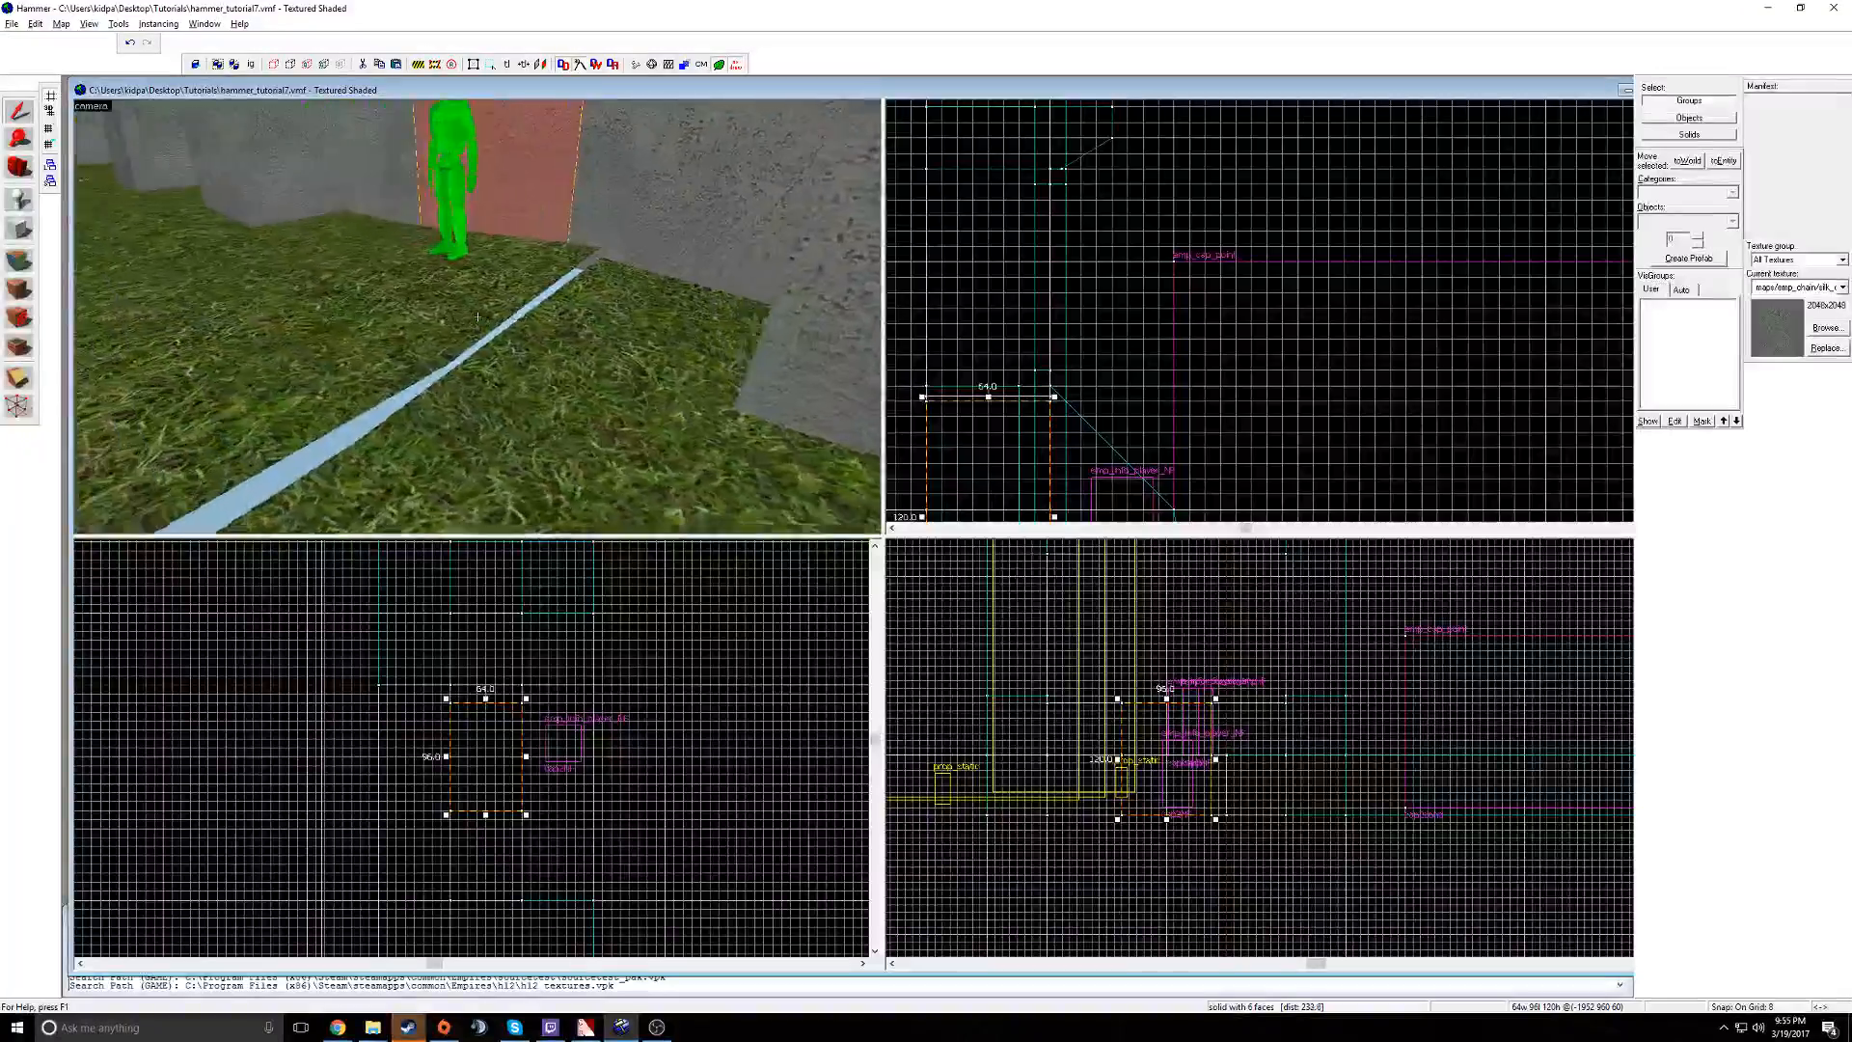
{"action": "key", "text": "a"}
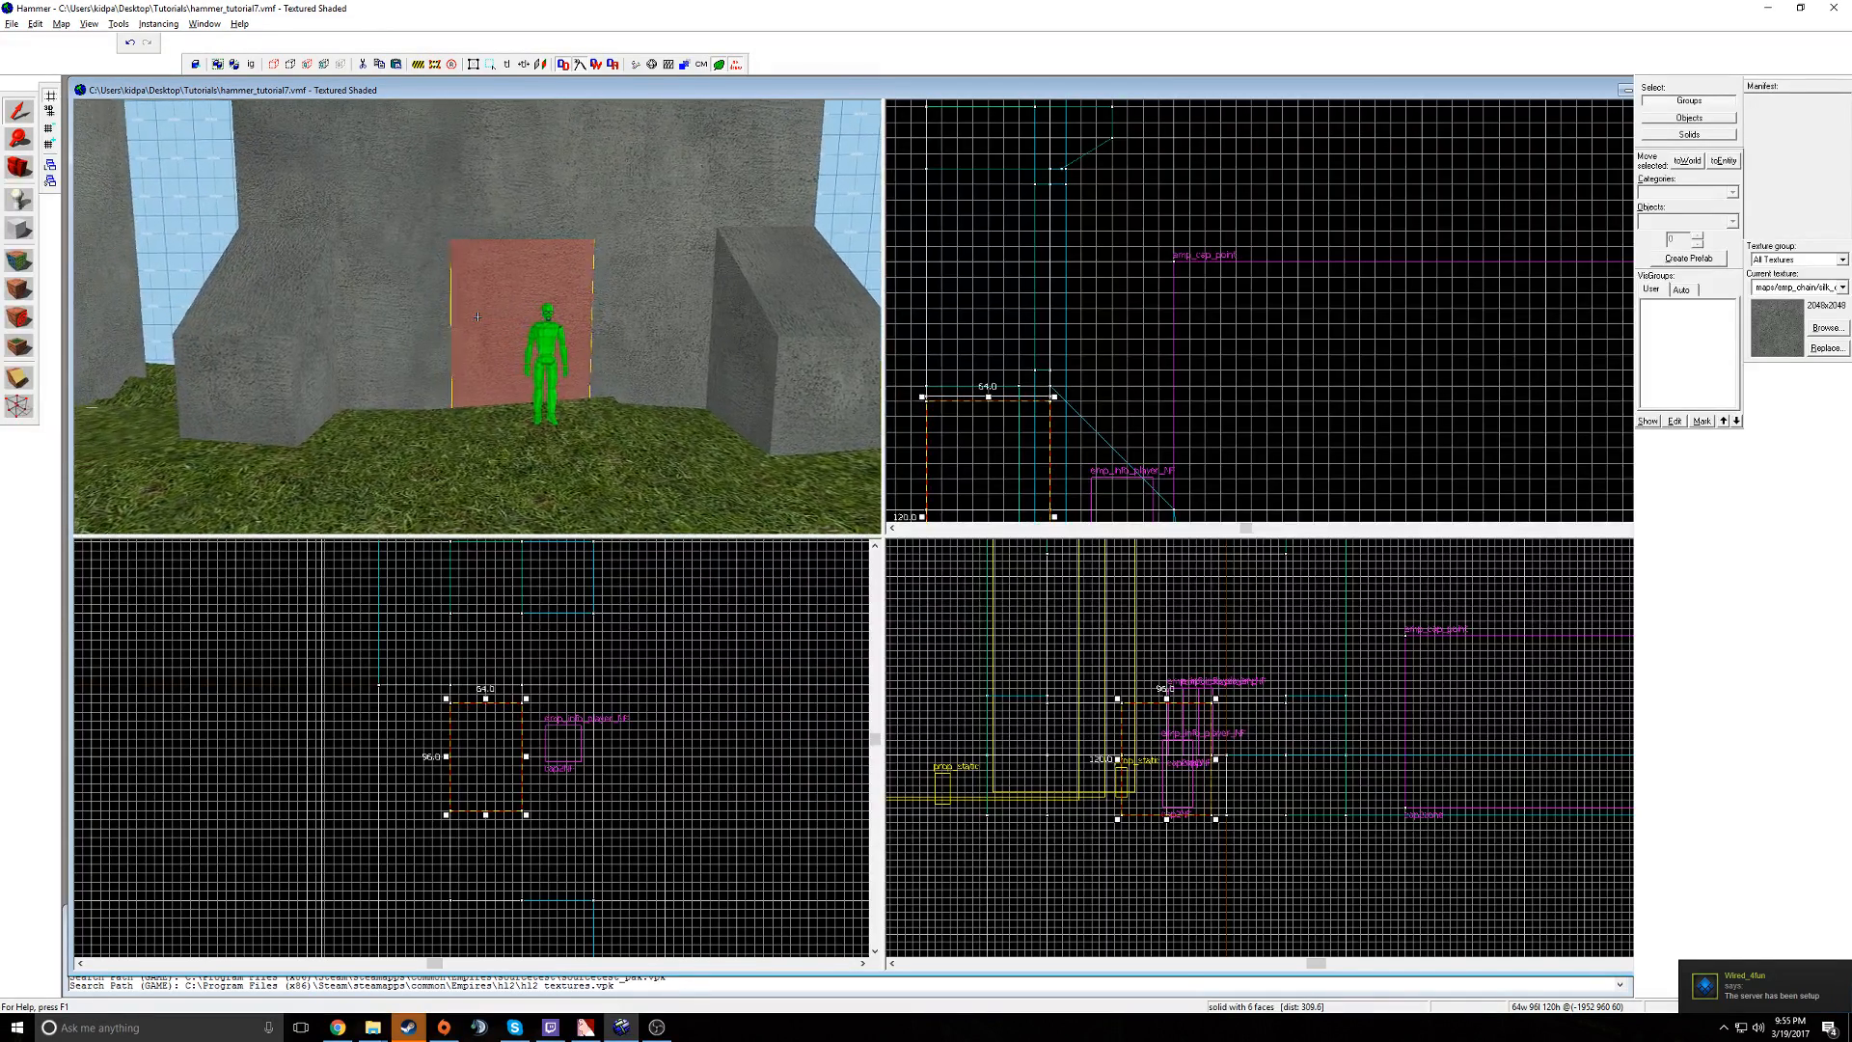
{"action": "key", "text": "d"}
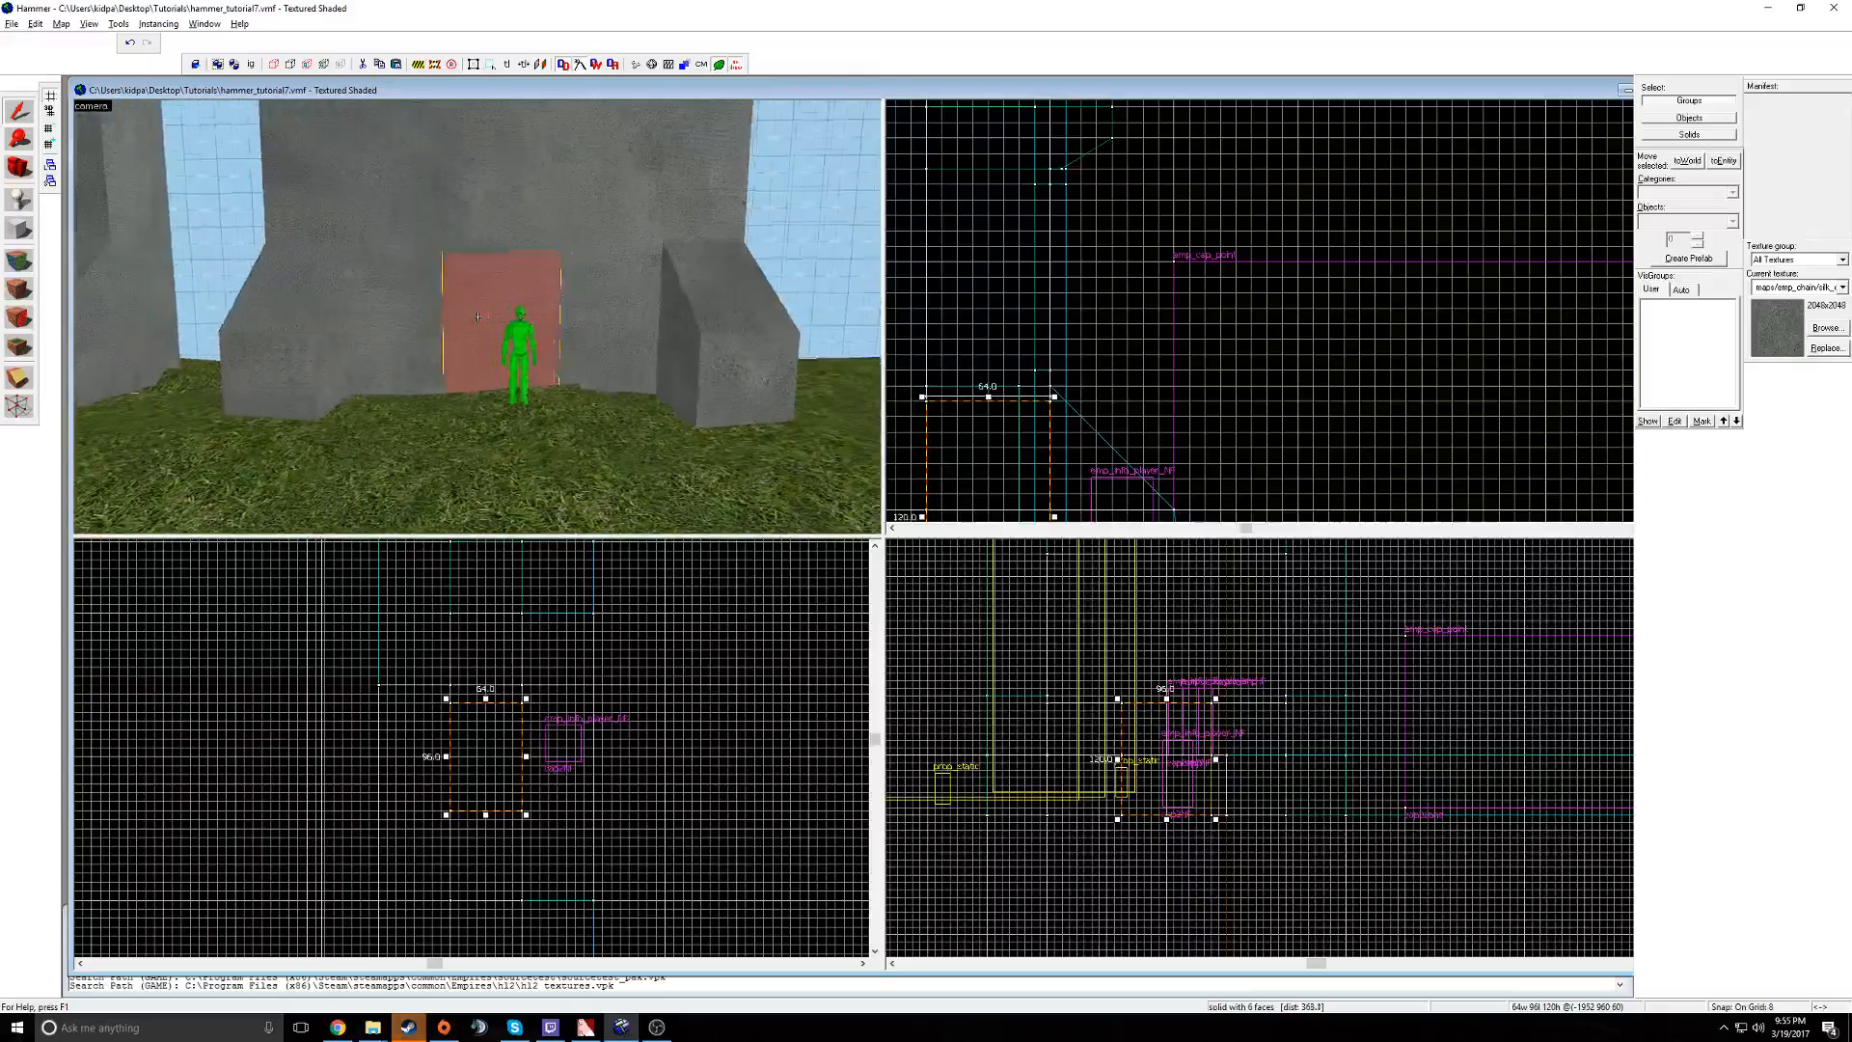
{"action": "key", "text": "a"}
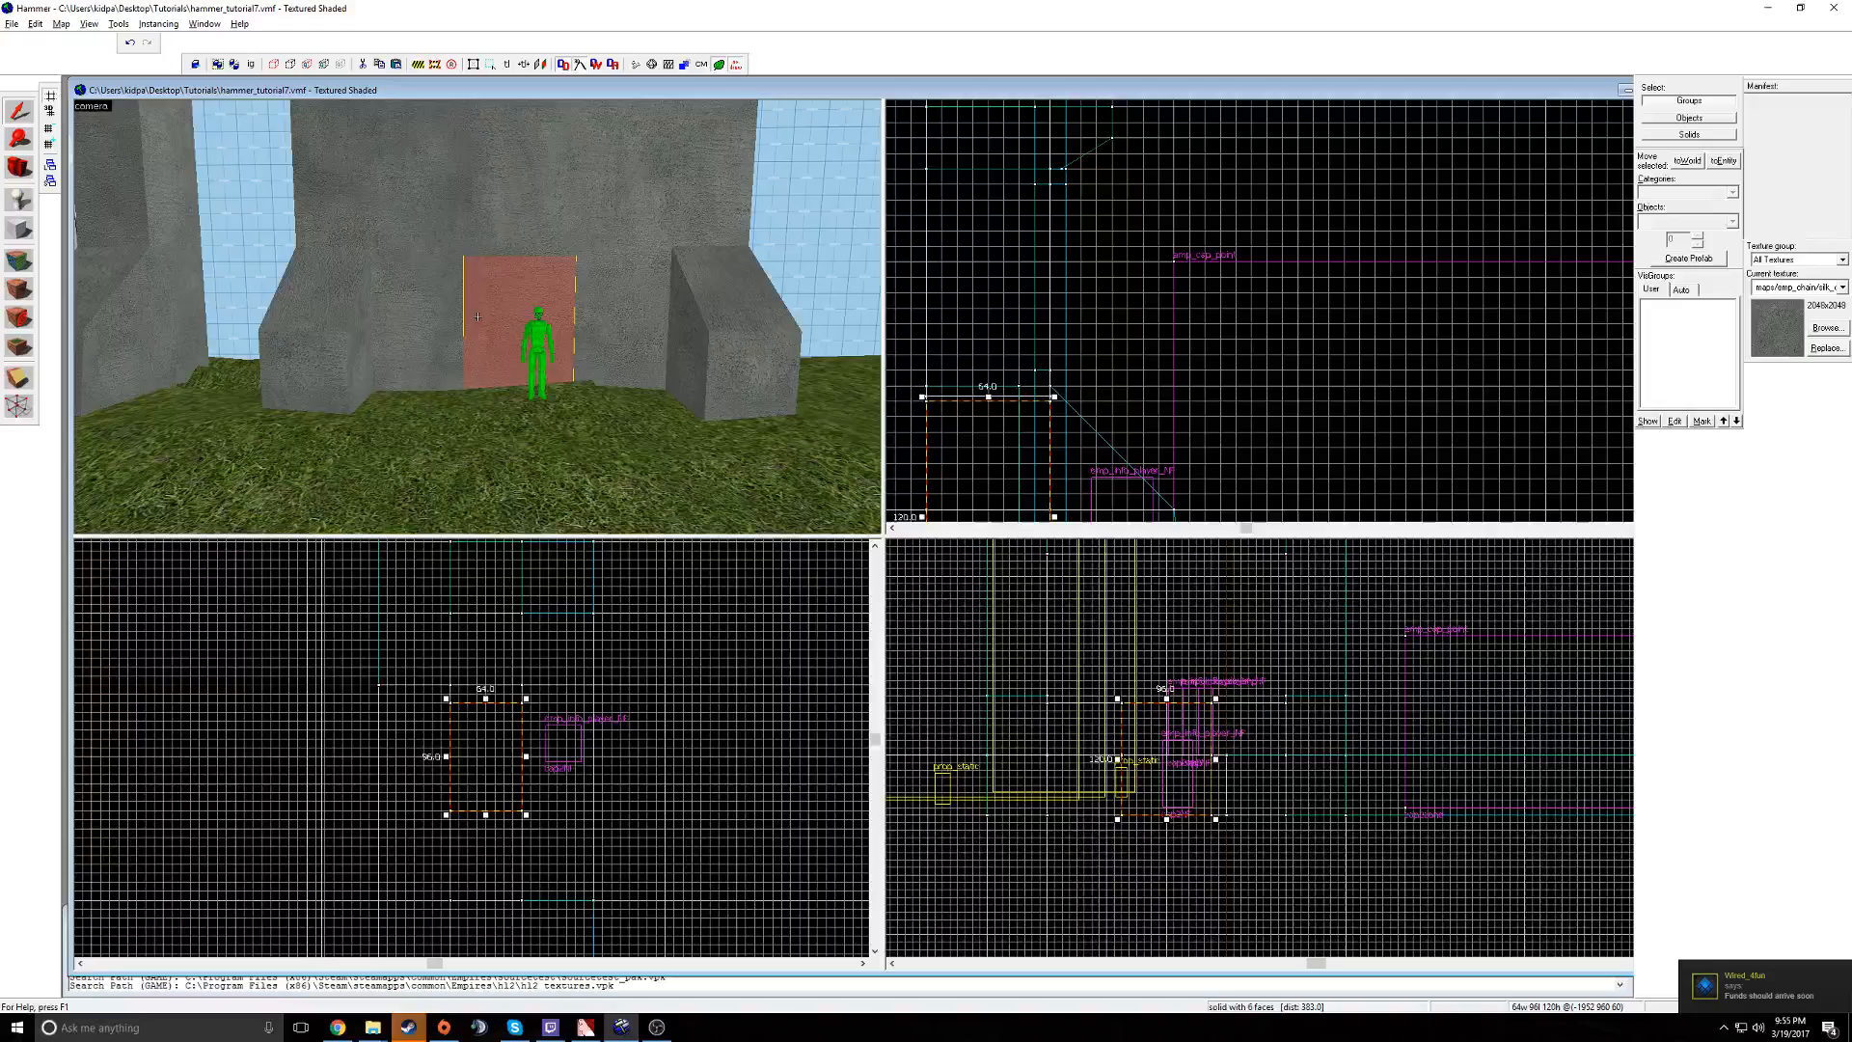
{"action": "key", "text": "w"}
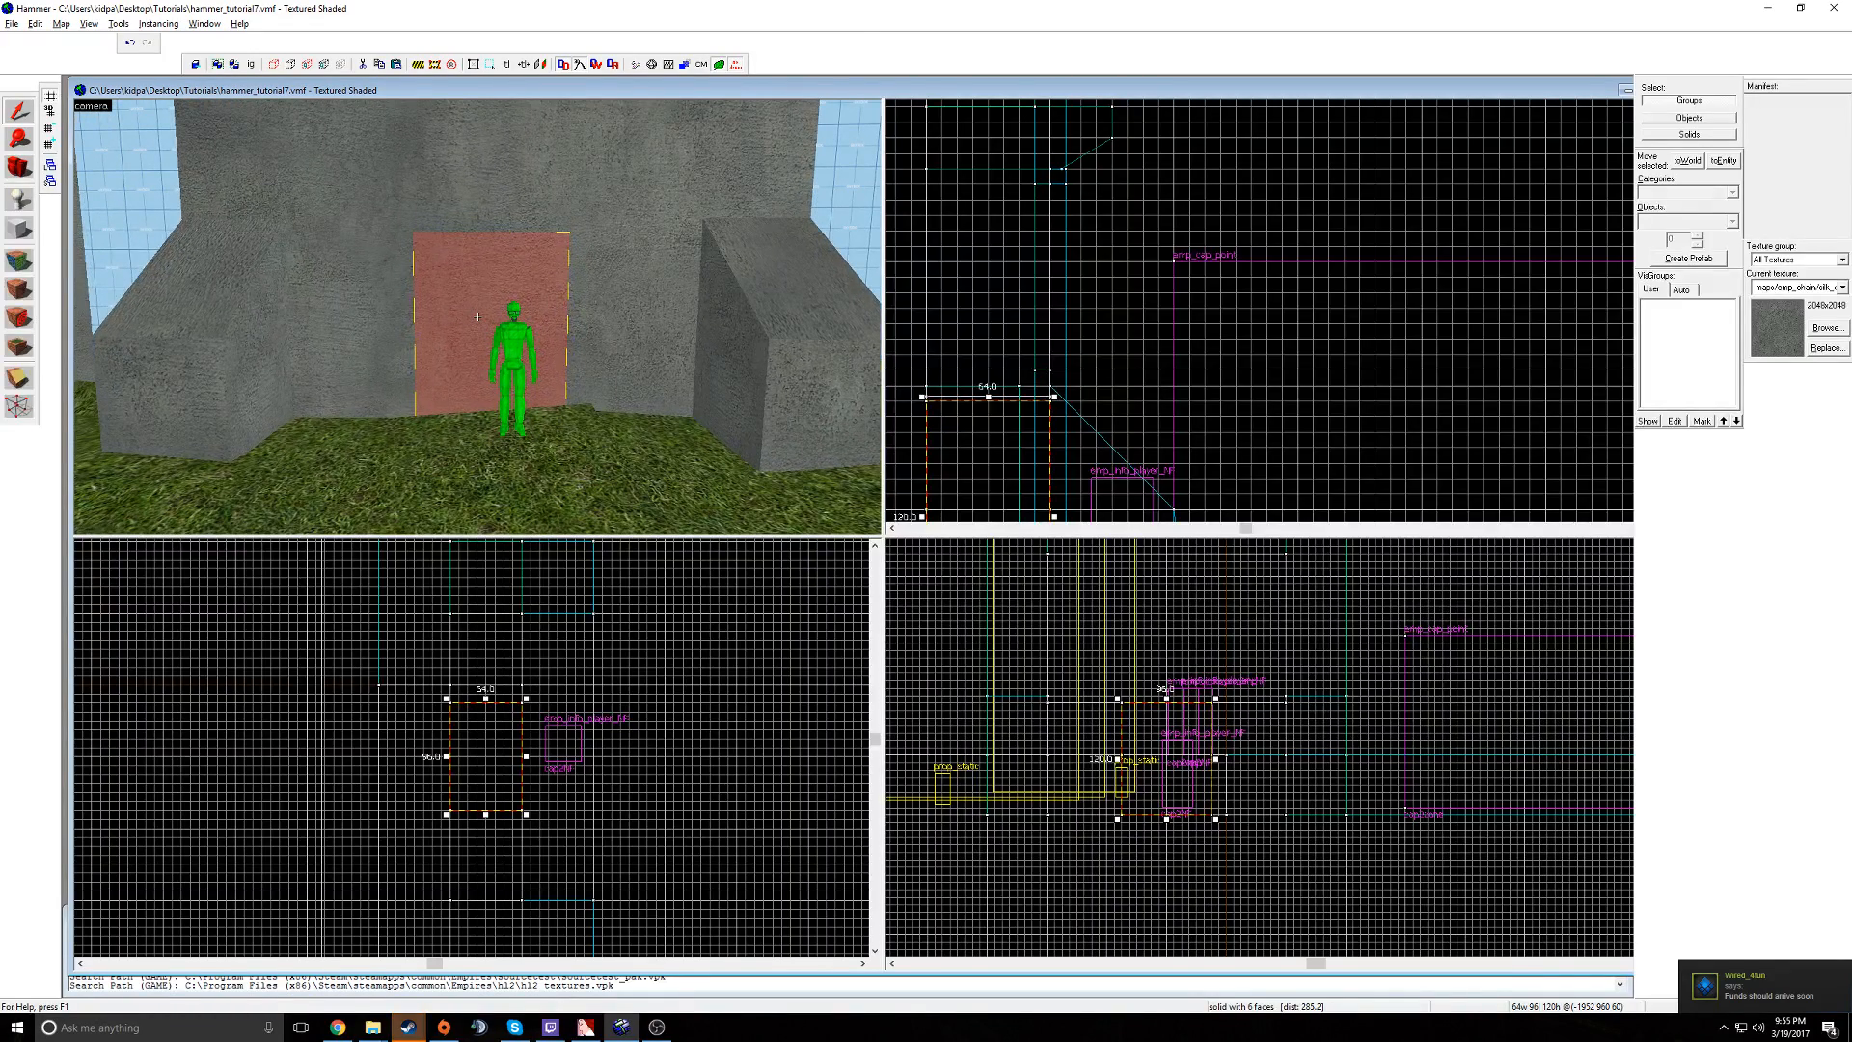
{"action": "key", "text": "s"}
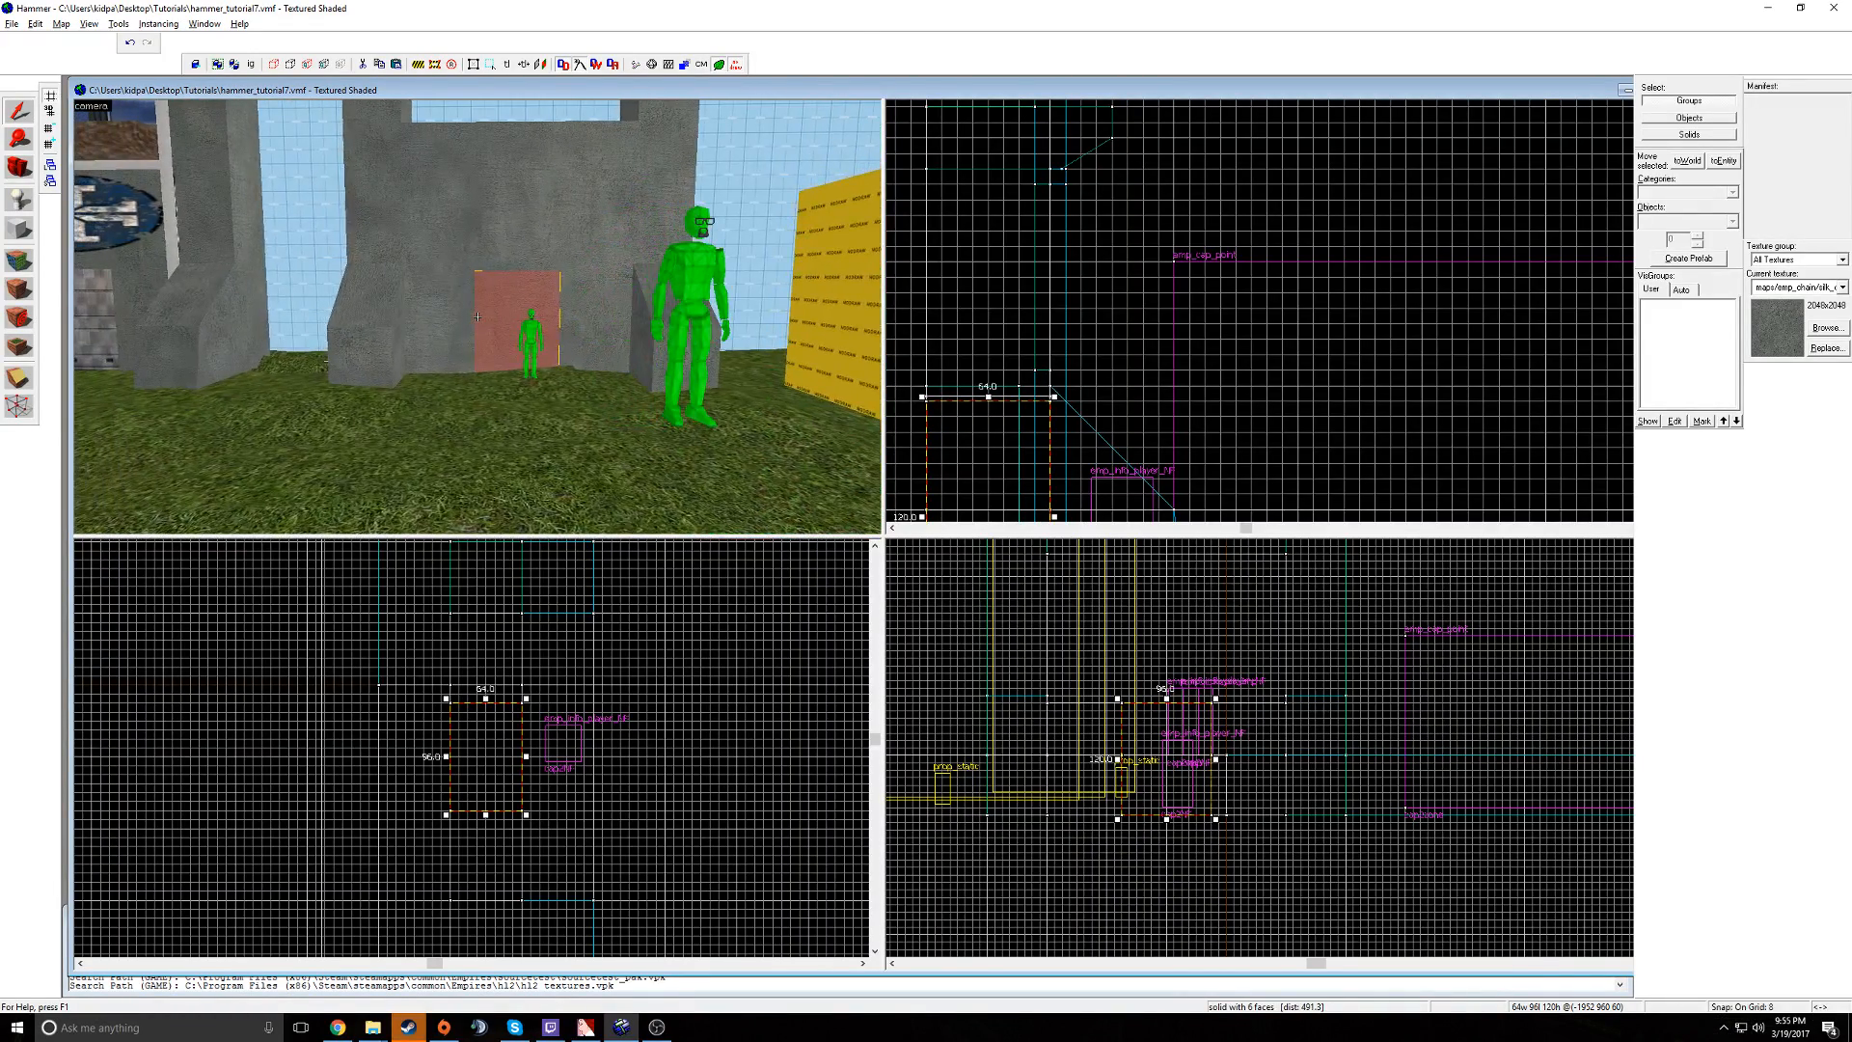
{"action": "key", "text": "w"}
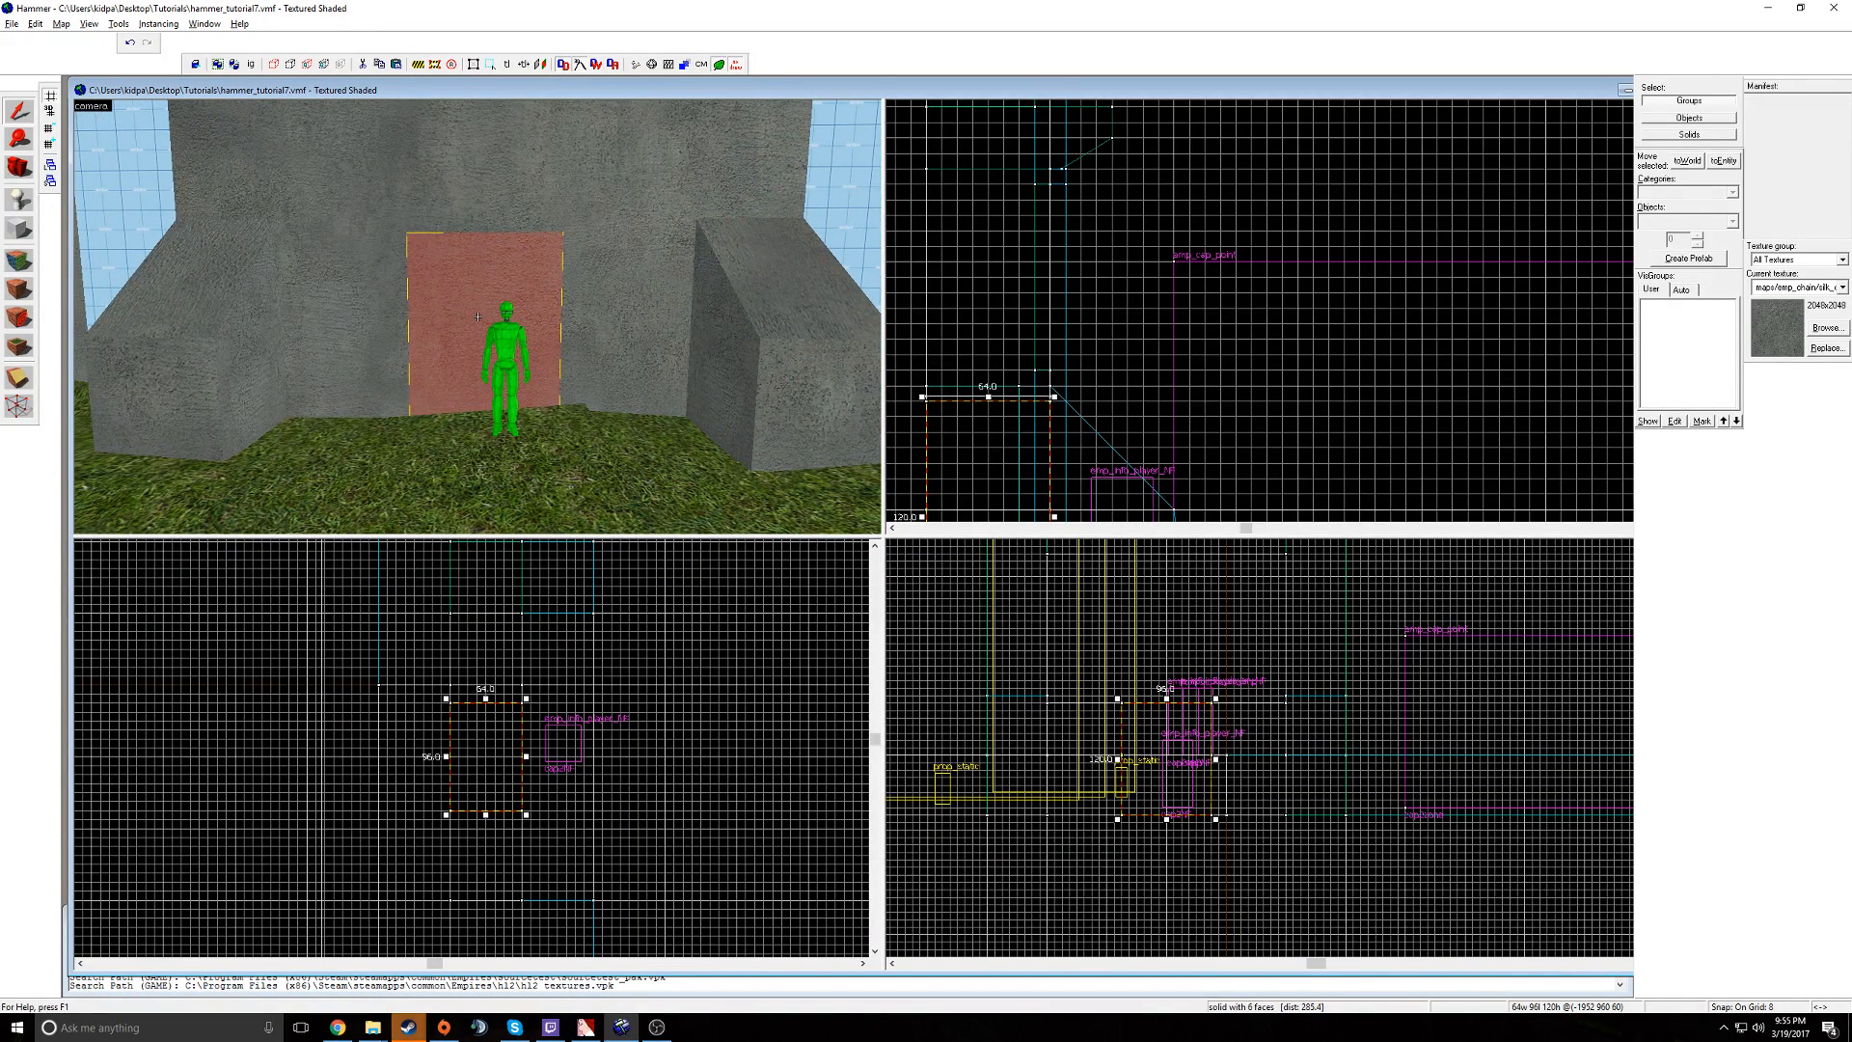
{"action": "key", "text": "ctrl+z"}
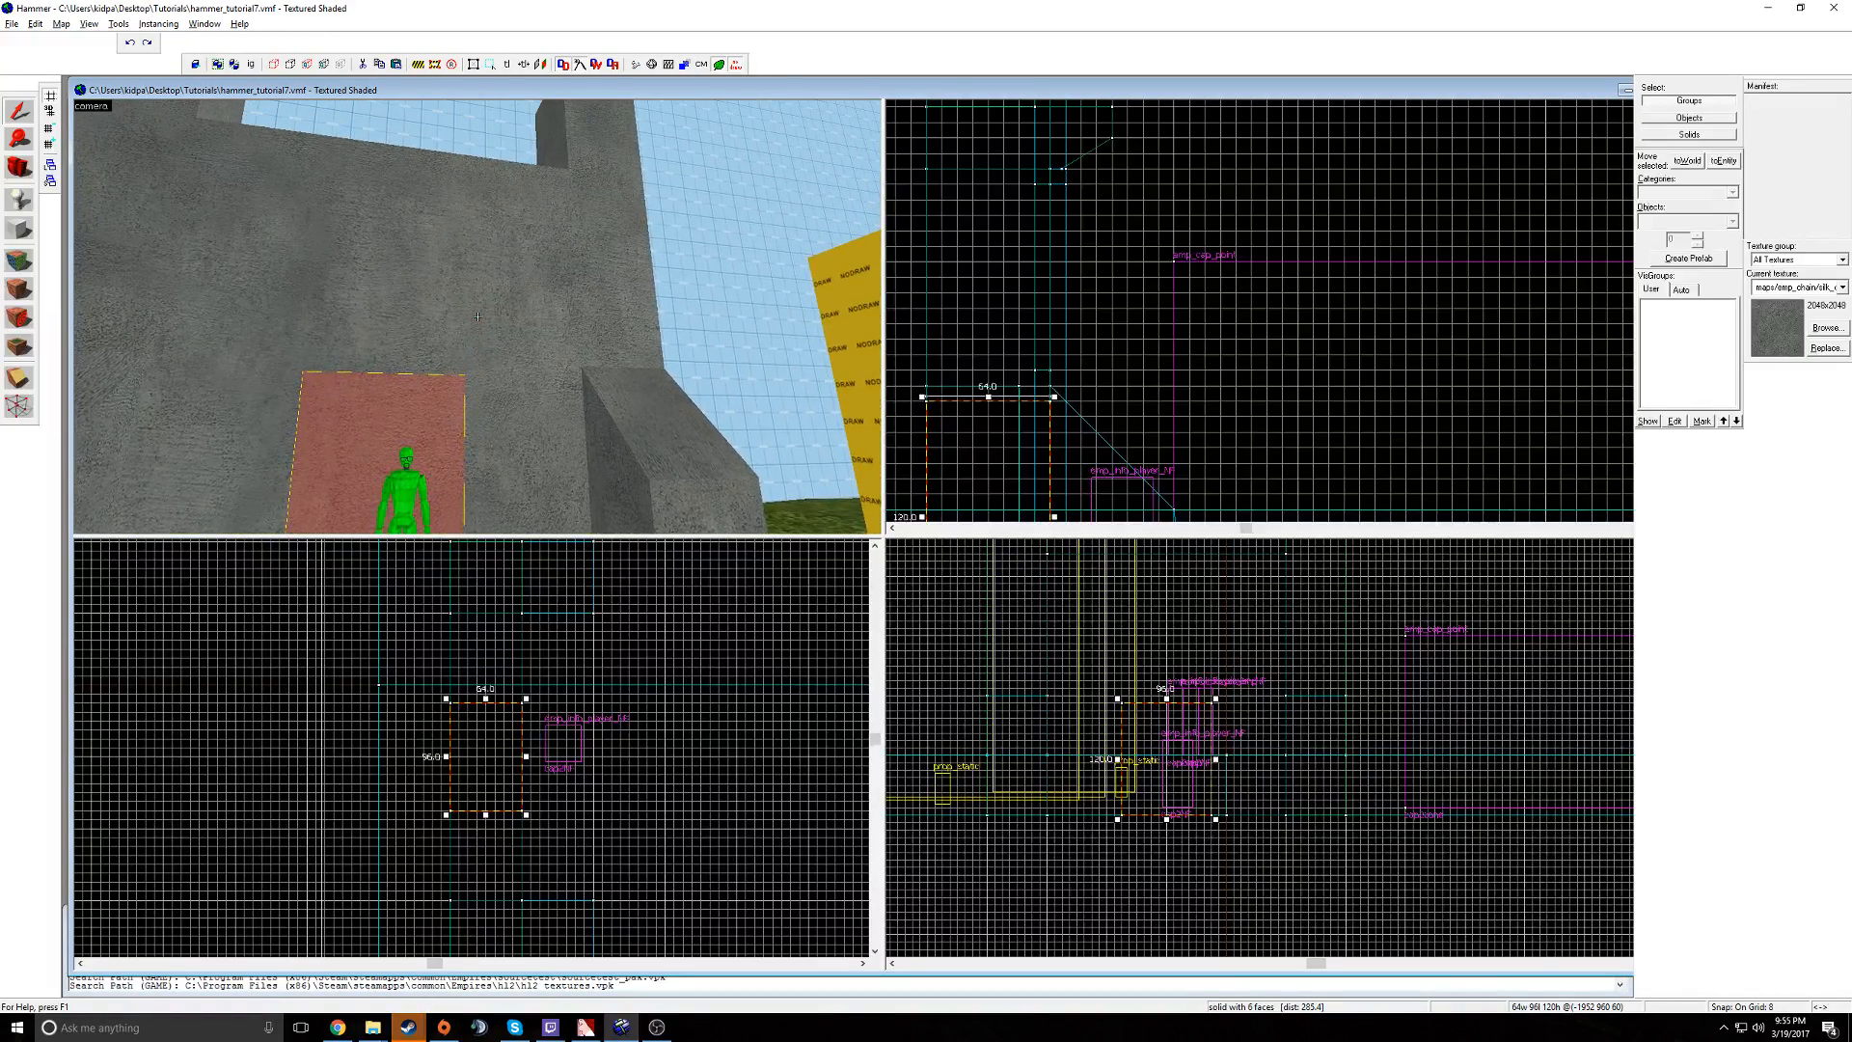
- Select the wall and door blocks together and move them about 248 units upward between the pillars
{"action": "left_click", "coordinate": [478, 316], "text": "ctrl"}
{"action": "key", "text": "z"}
{"action": "scroll", "coordinate": [1157, 669], "scroll_direction": "down", "scroll_amount": 6}
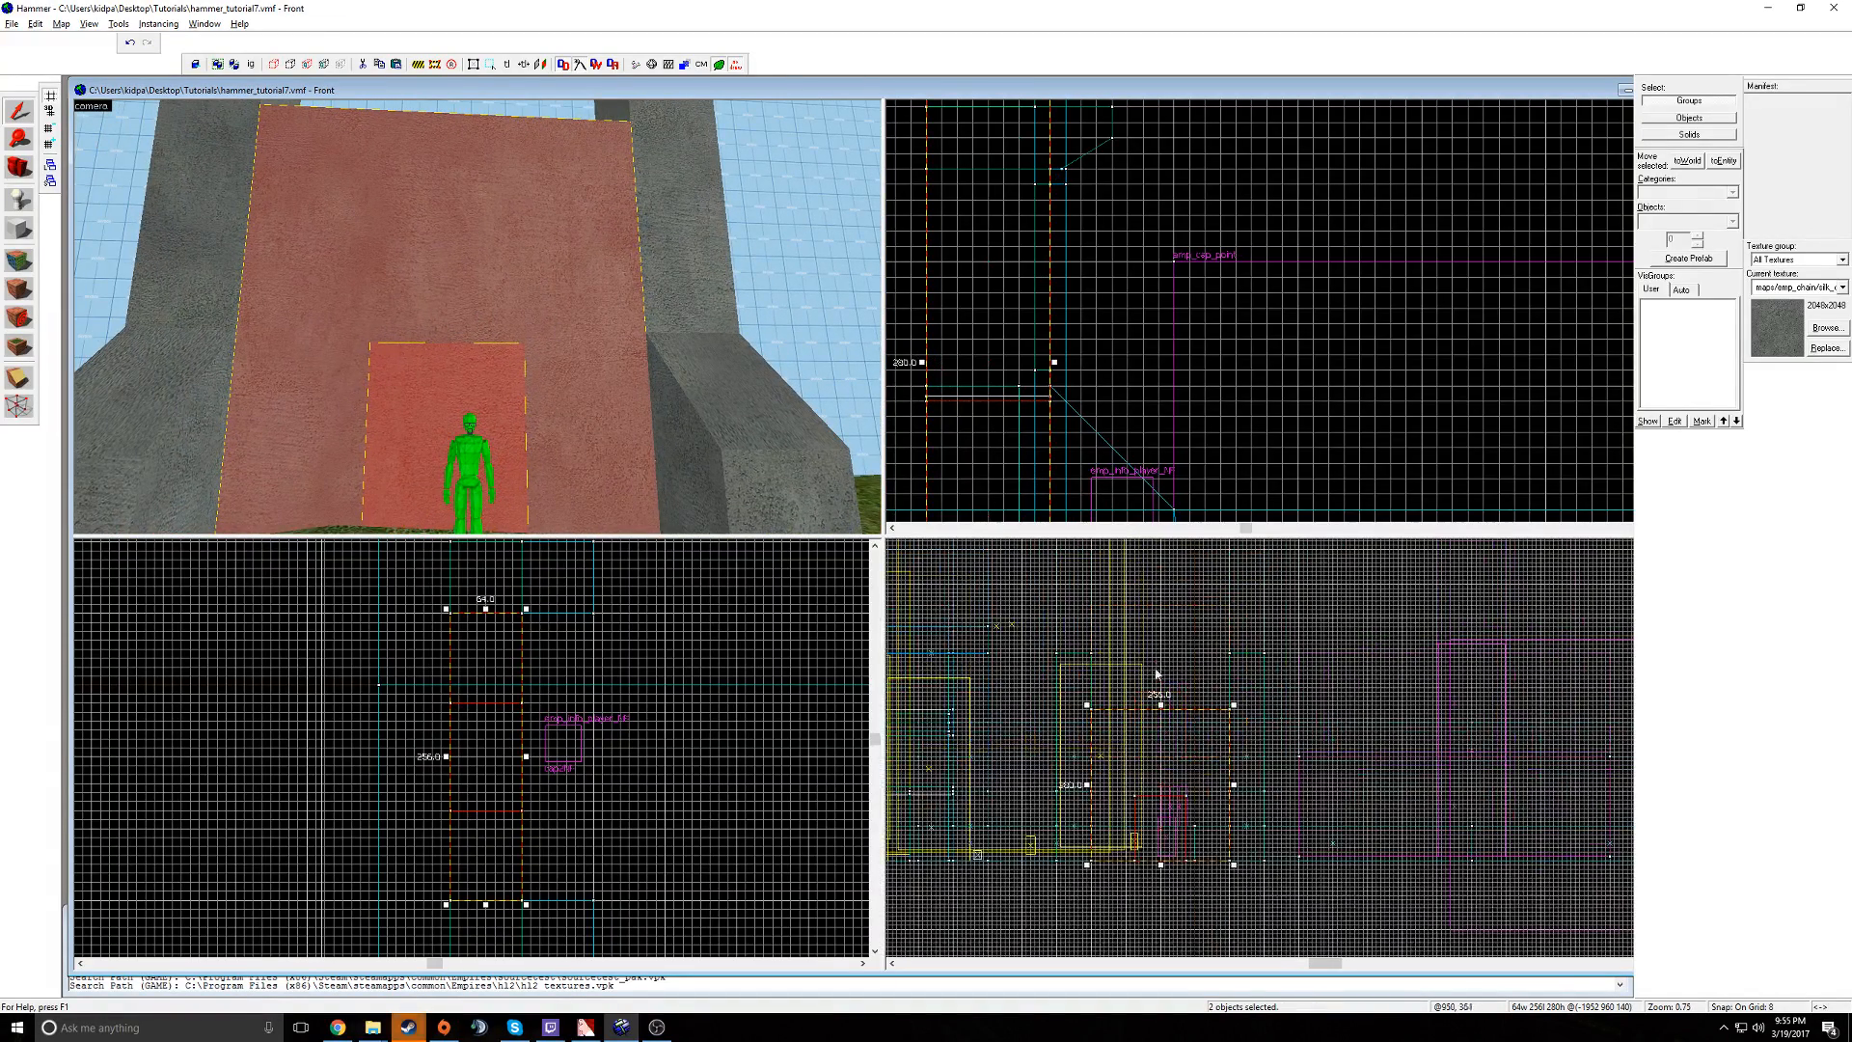
{"action": "left_click_drag", "start_coordinate": [1154, 761], "coordinate": [1156, 630]}
{"action": "key", "text": "z"}
{"action": "left_click", "coordinate": [477, 316]}
{"action": "key", "text": "z"}
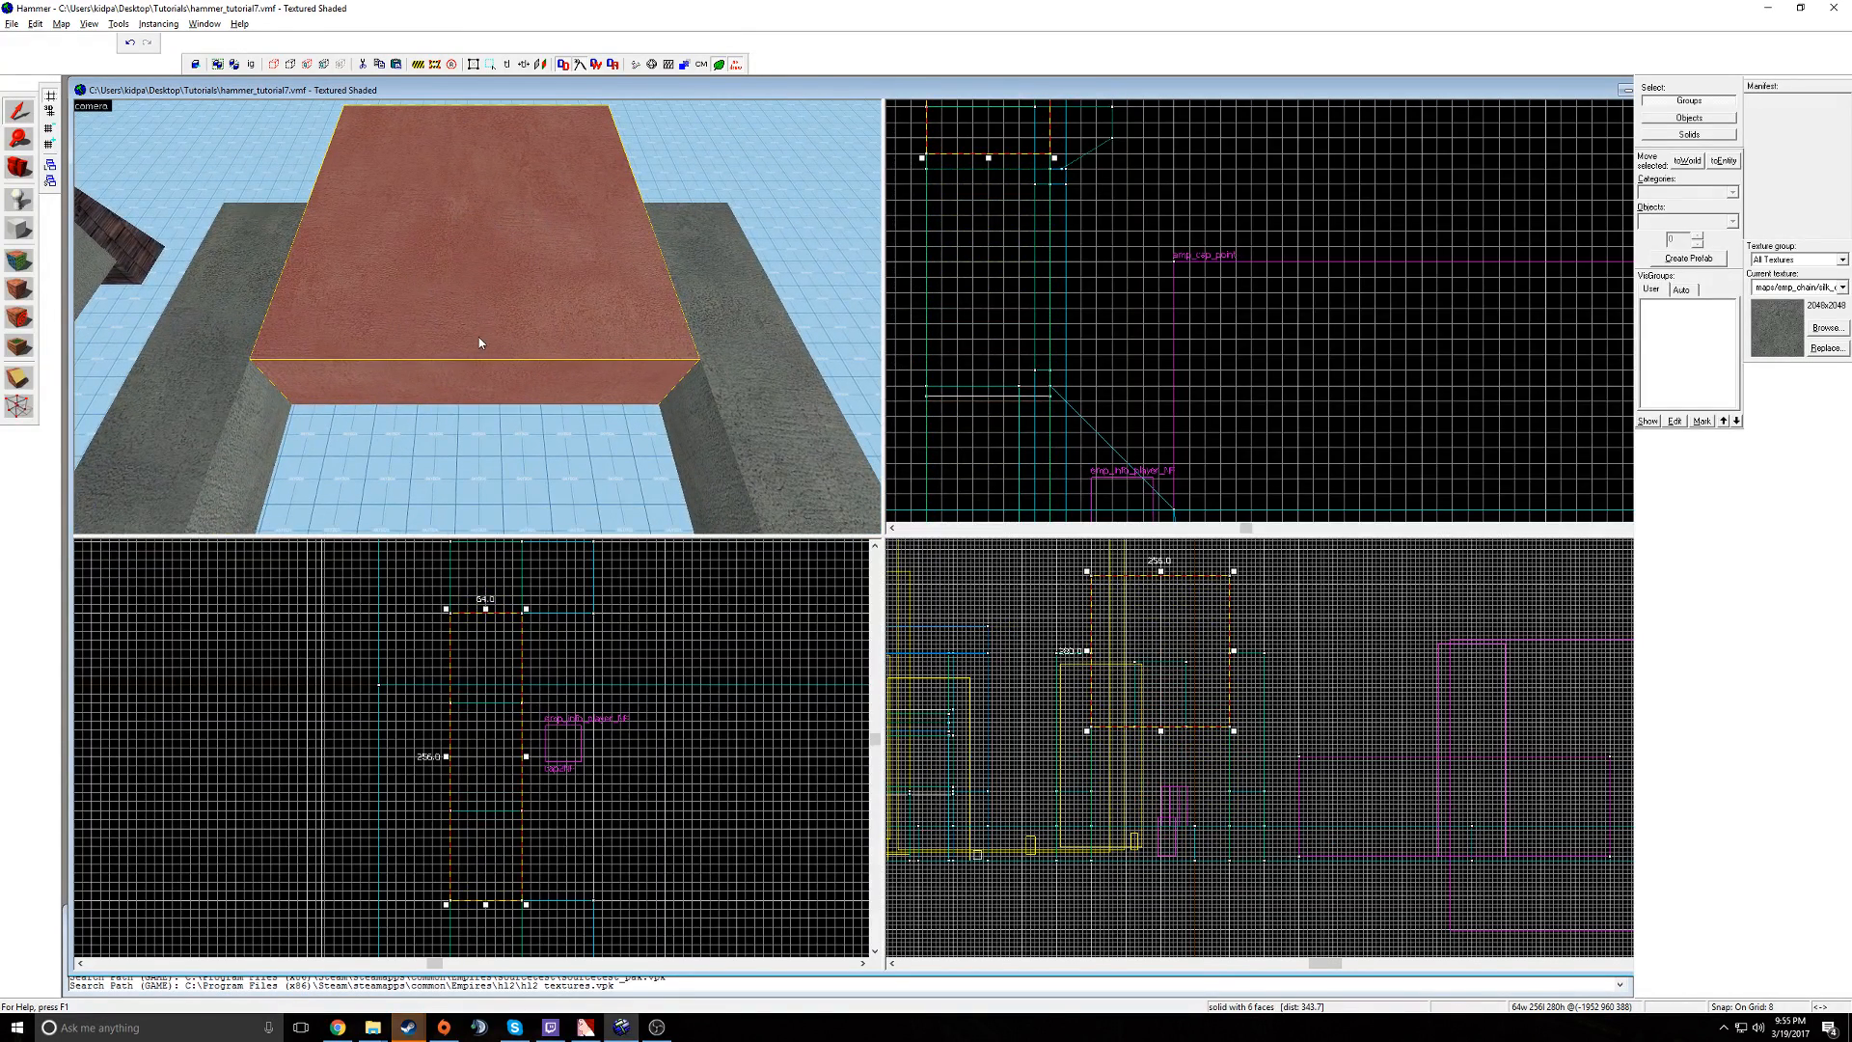
{"action": "scroll", "coordinate": [1159, 637], "scroll_direction": "up", "scroll_amount": 2}
{"action": "scroll", "coordinate": [1061, 265], "scroll_direction": "down", "scroll_amount": 2}
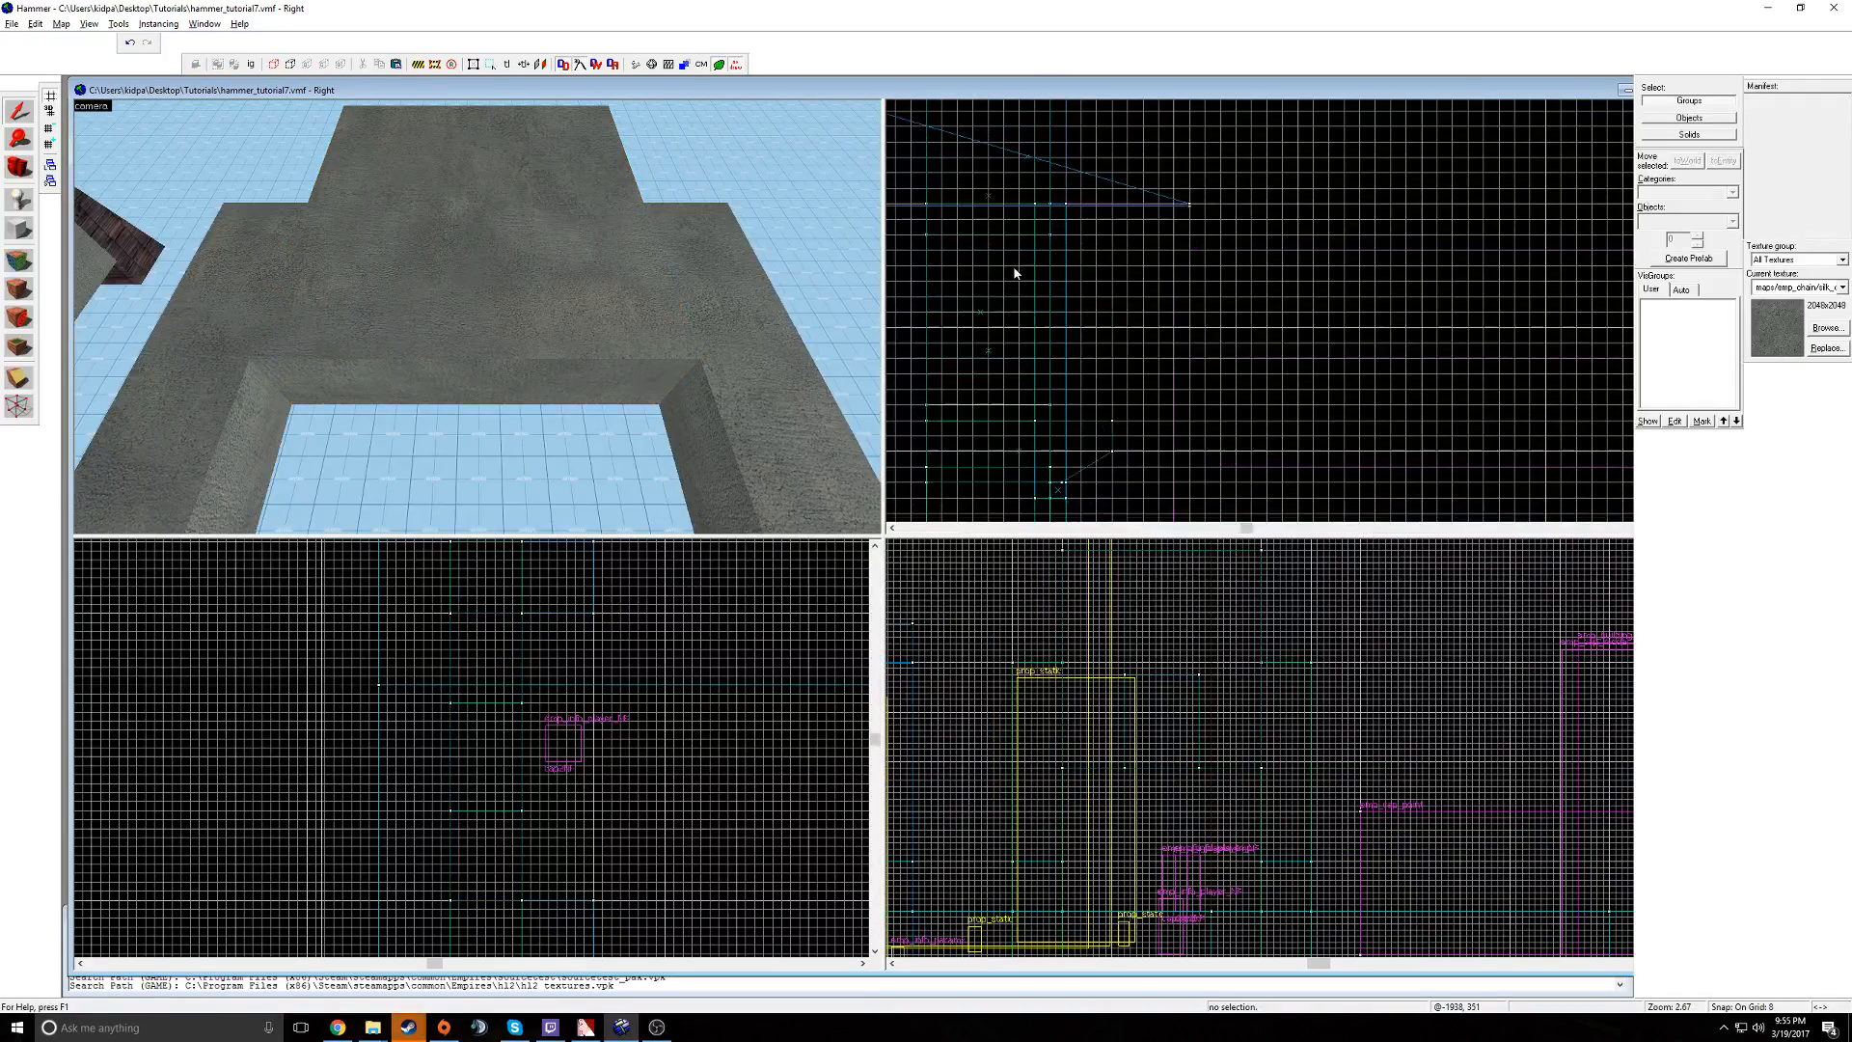
- Check how the raised wall and the door block line up by selecting the wall and viewing their edges from the side
{"action": "left_click", "coordinate": [981, 216]}
{"action": "key", "text": "Up"}
{"action": "key", "text": "Up"}
{"action": "key", "text": "Up"}
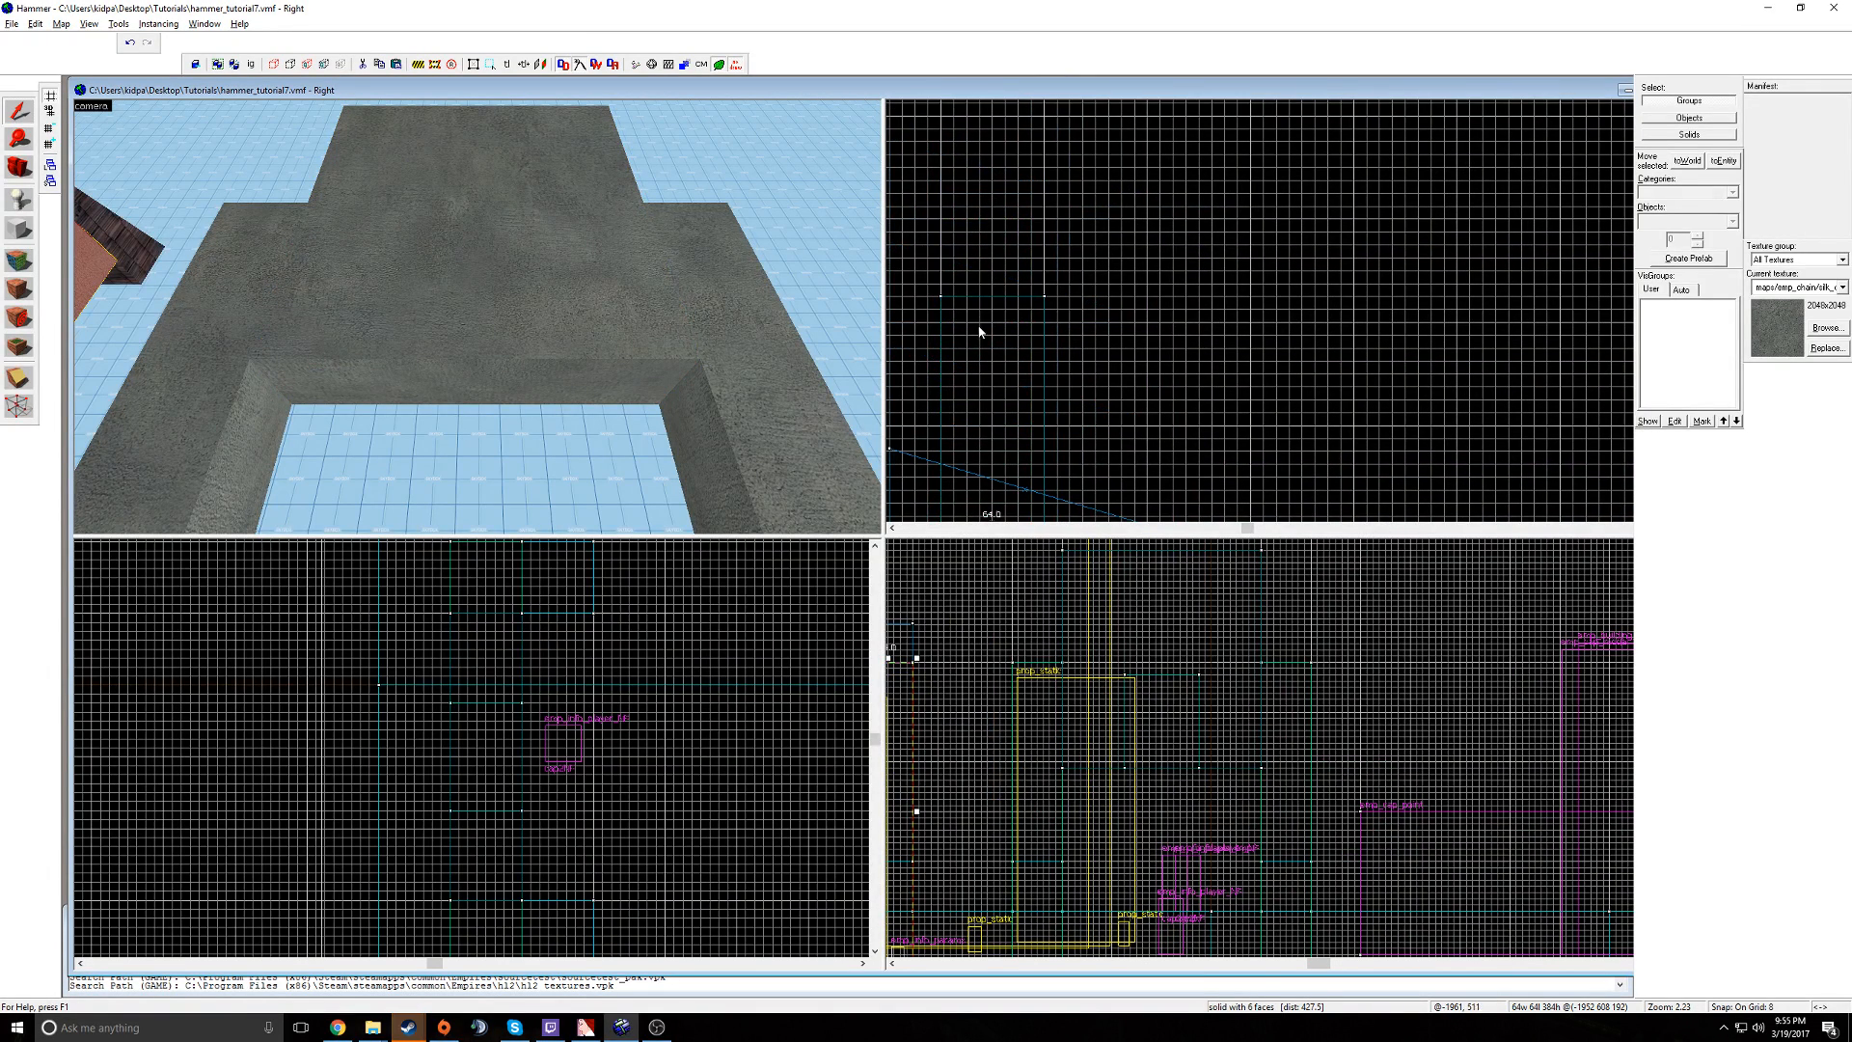
{"action": "key", "text": "Down"}
{"action": "key", "text": "Down"}
{"action": "key", "text": "Down"}
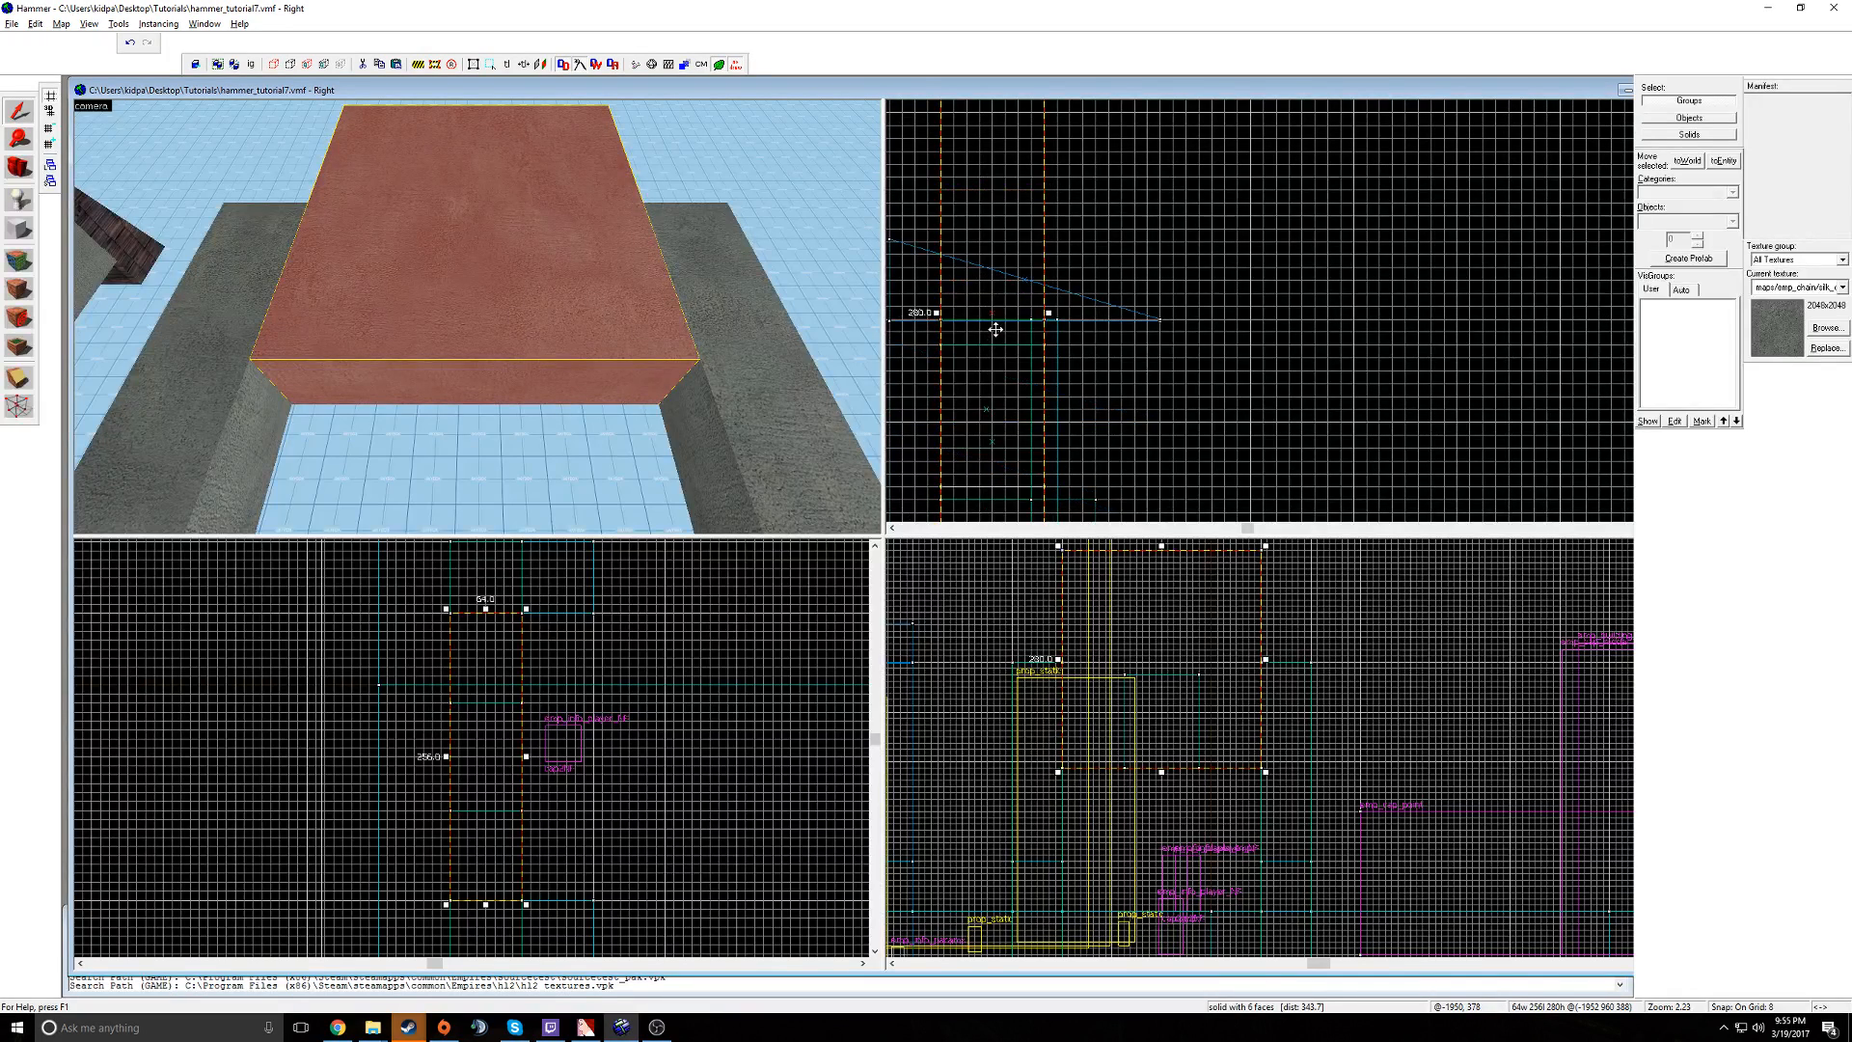
{"action": "scroll", "coordinate": [994, 331], "scroll_direction": "up", "scroll_amount": 7}
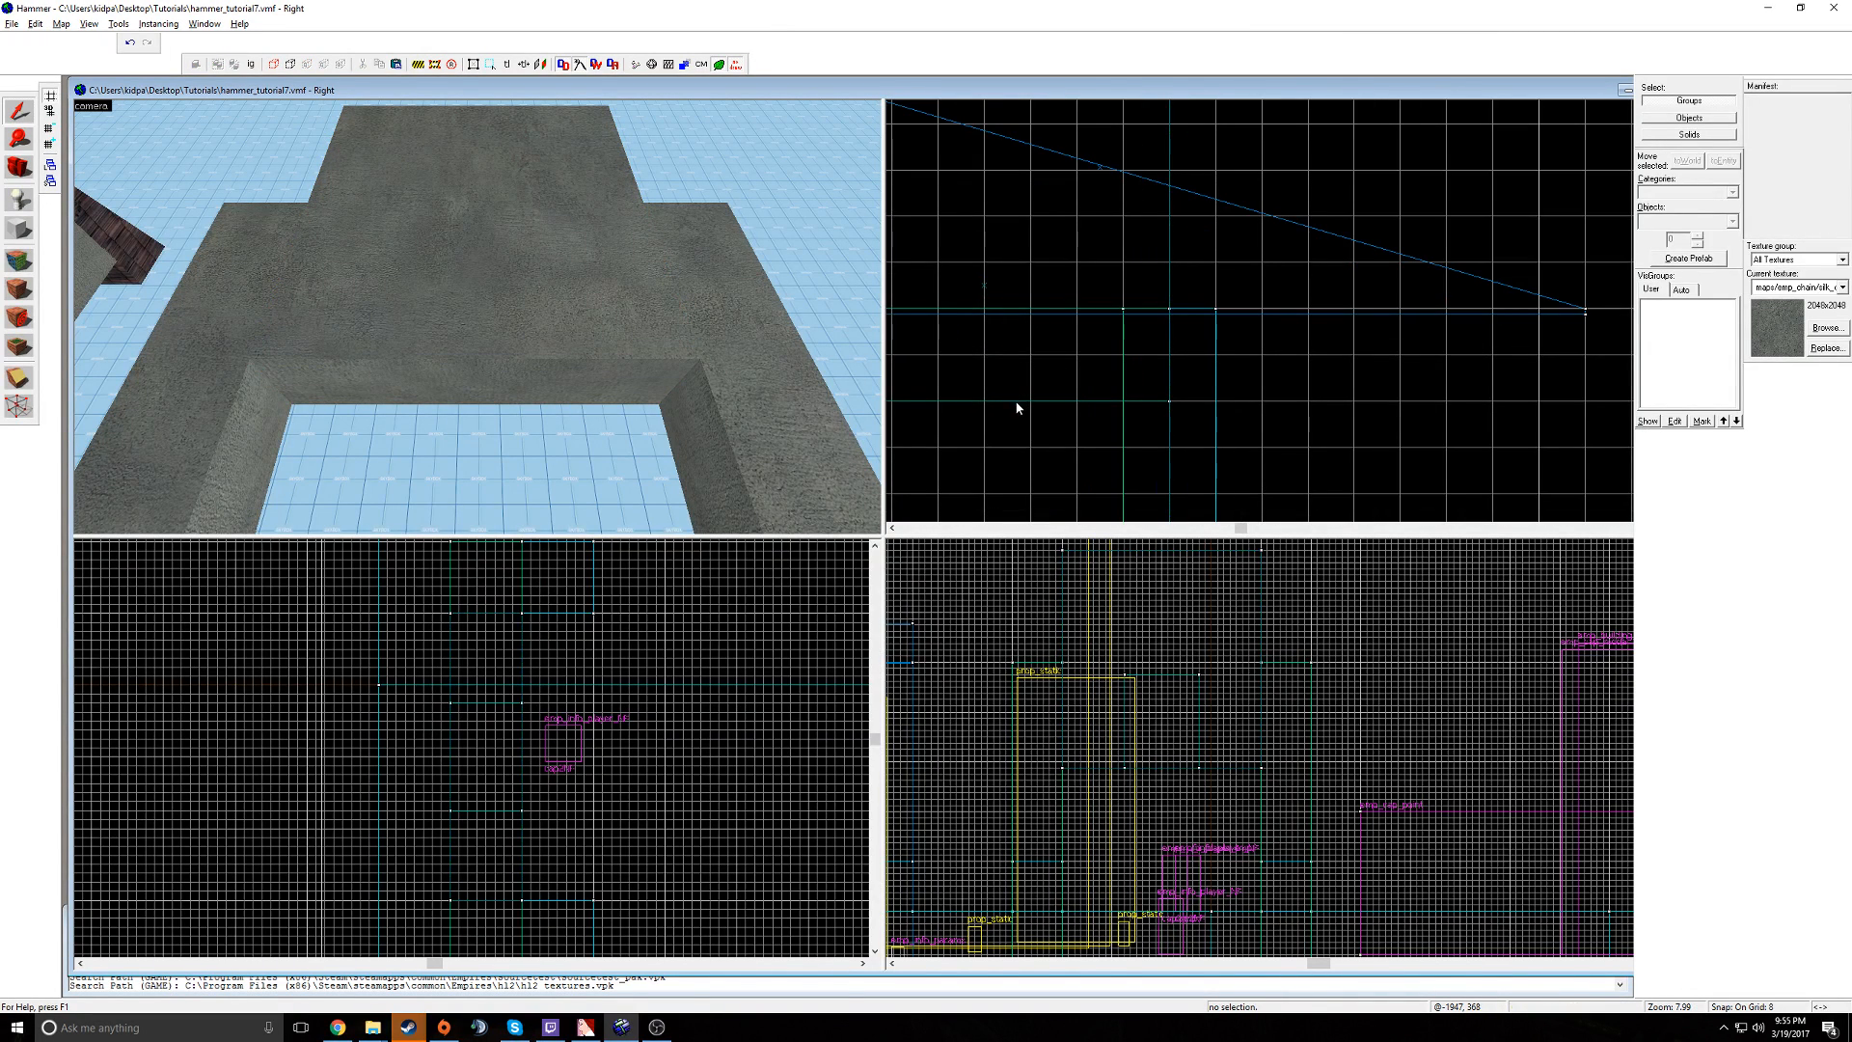
- Carve the 96 by 120 unit door block out of the raised wall and remove the block to leave the opening
{"action": "right_click", "coordinate": [505, 770]}
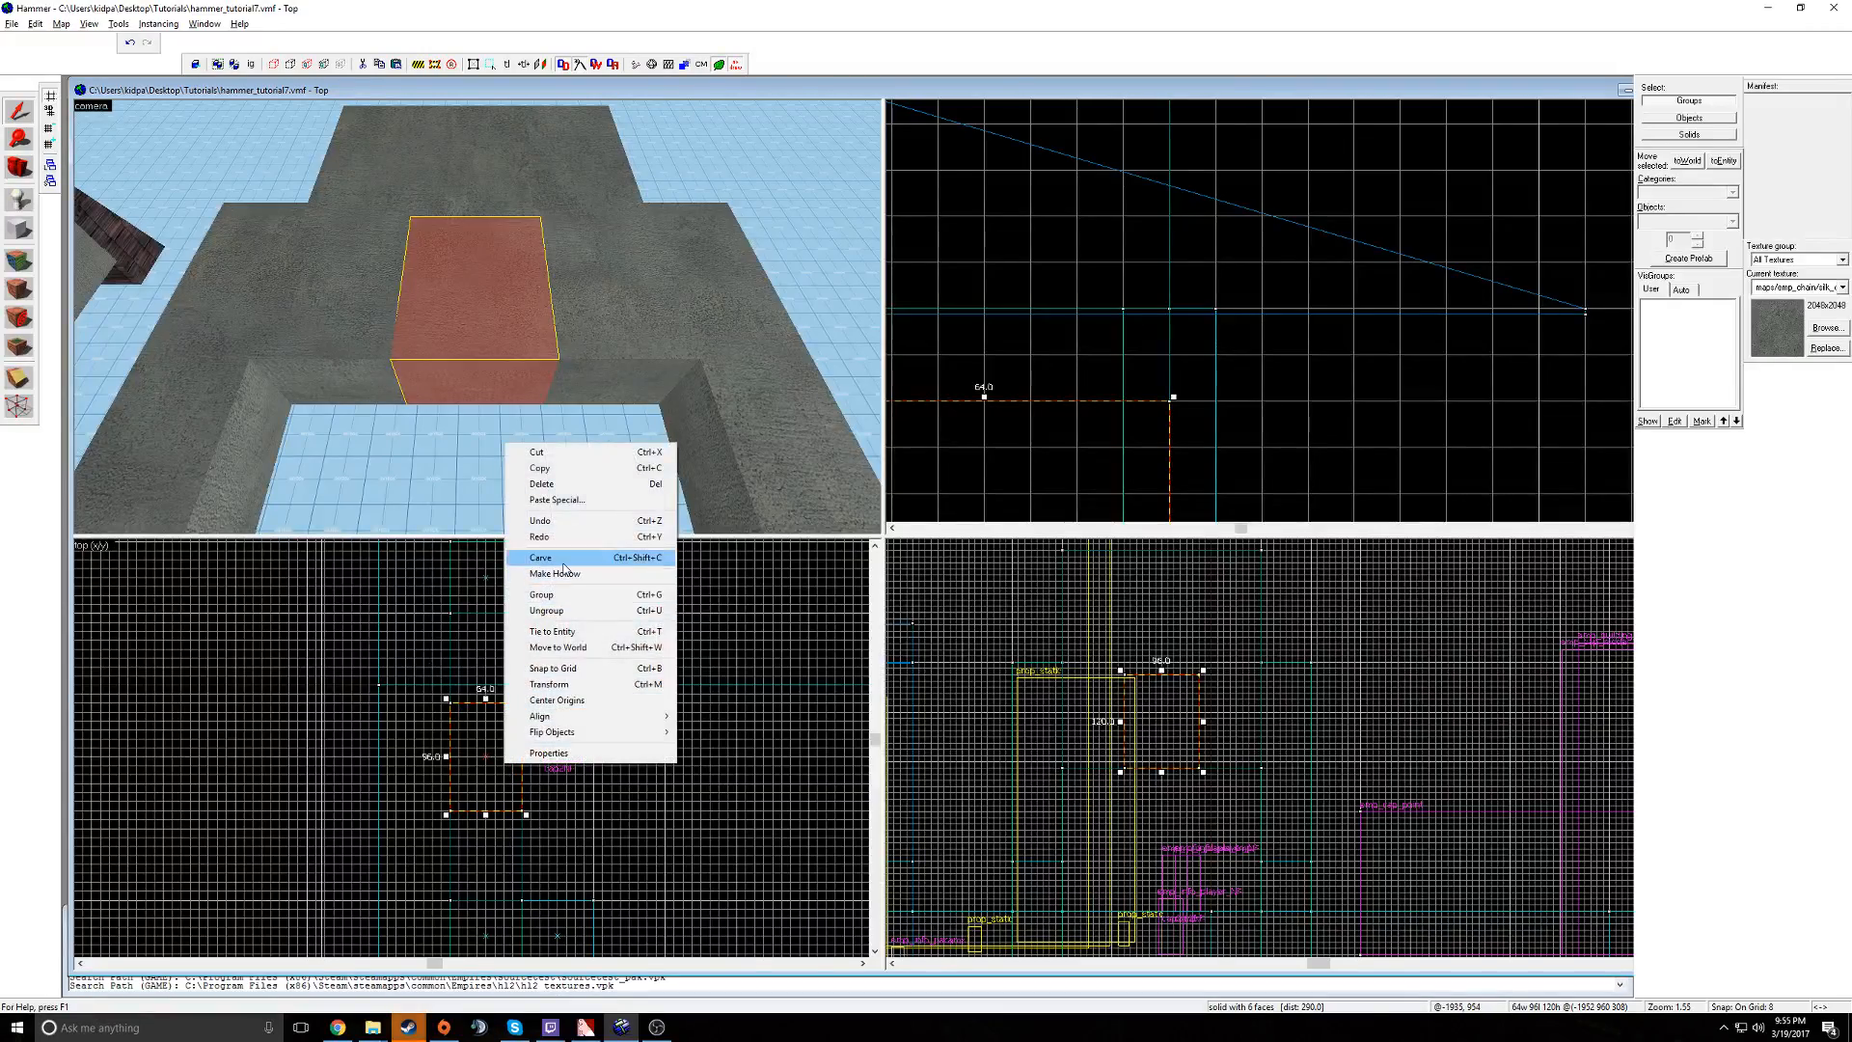
{"action": "left_click", "coordinate": [556, 559]}
{"action": "key", "text": "z"}
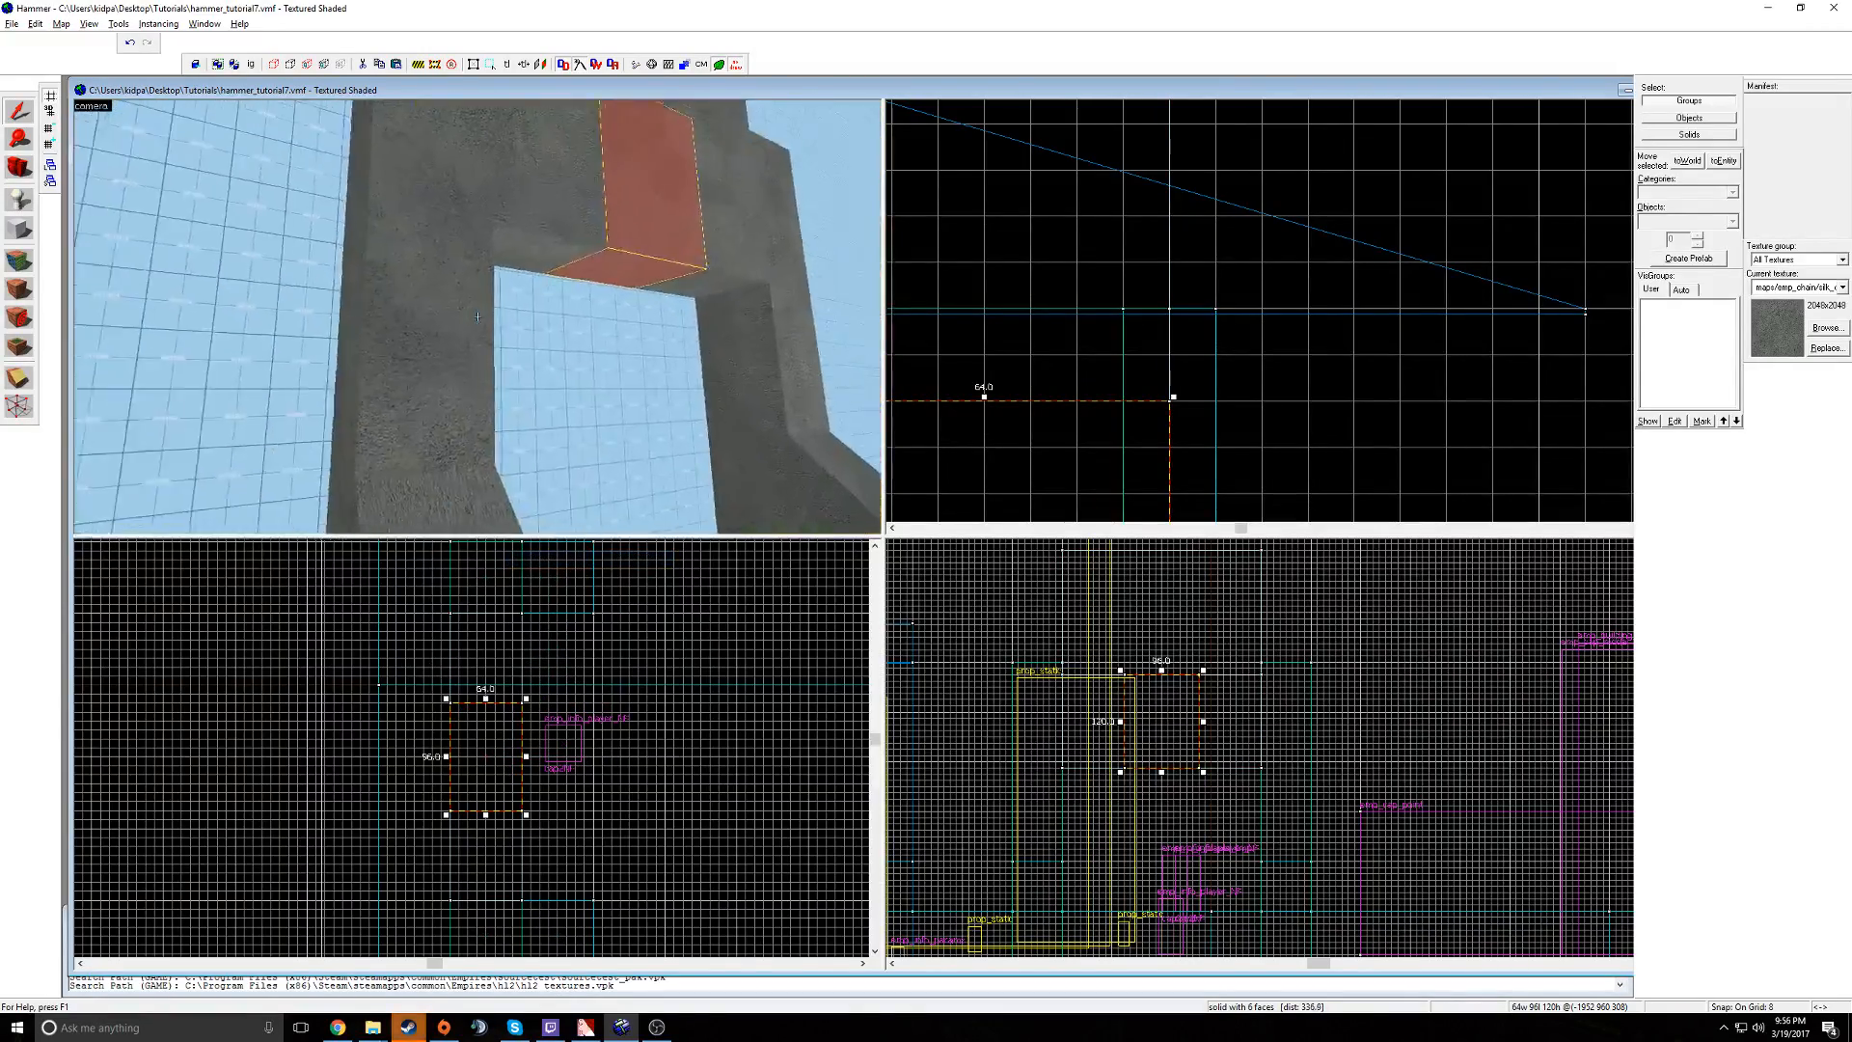
{"action": "key", "text": "s"}
{"action": "key", "text": "d"}
{"action": "key", "text": "Escape"}
{"action": "key", "text": "w"}
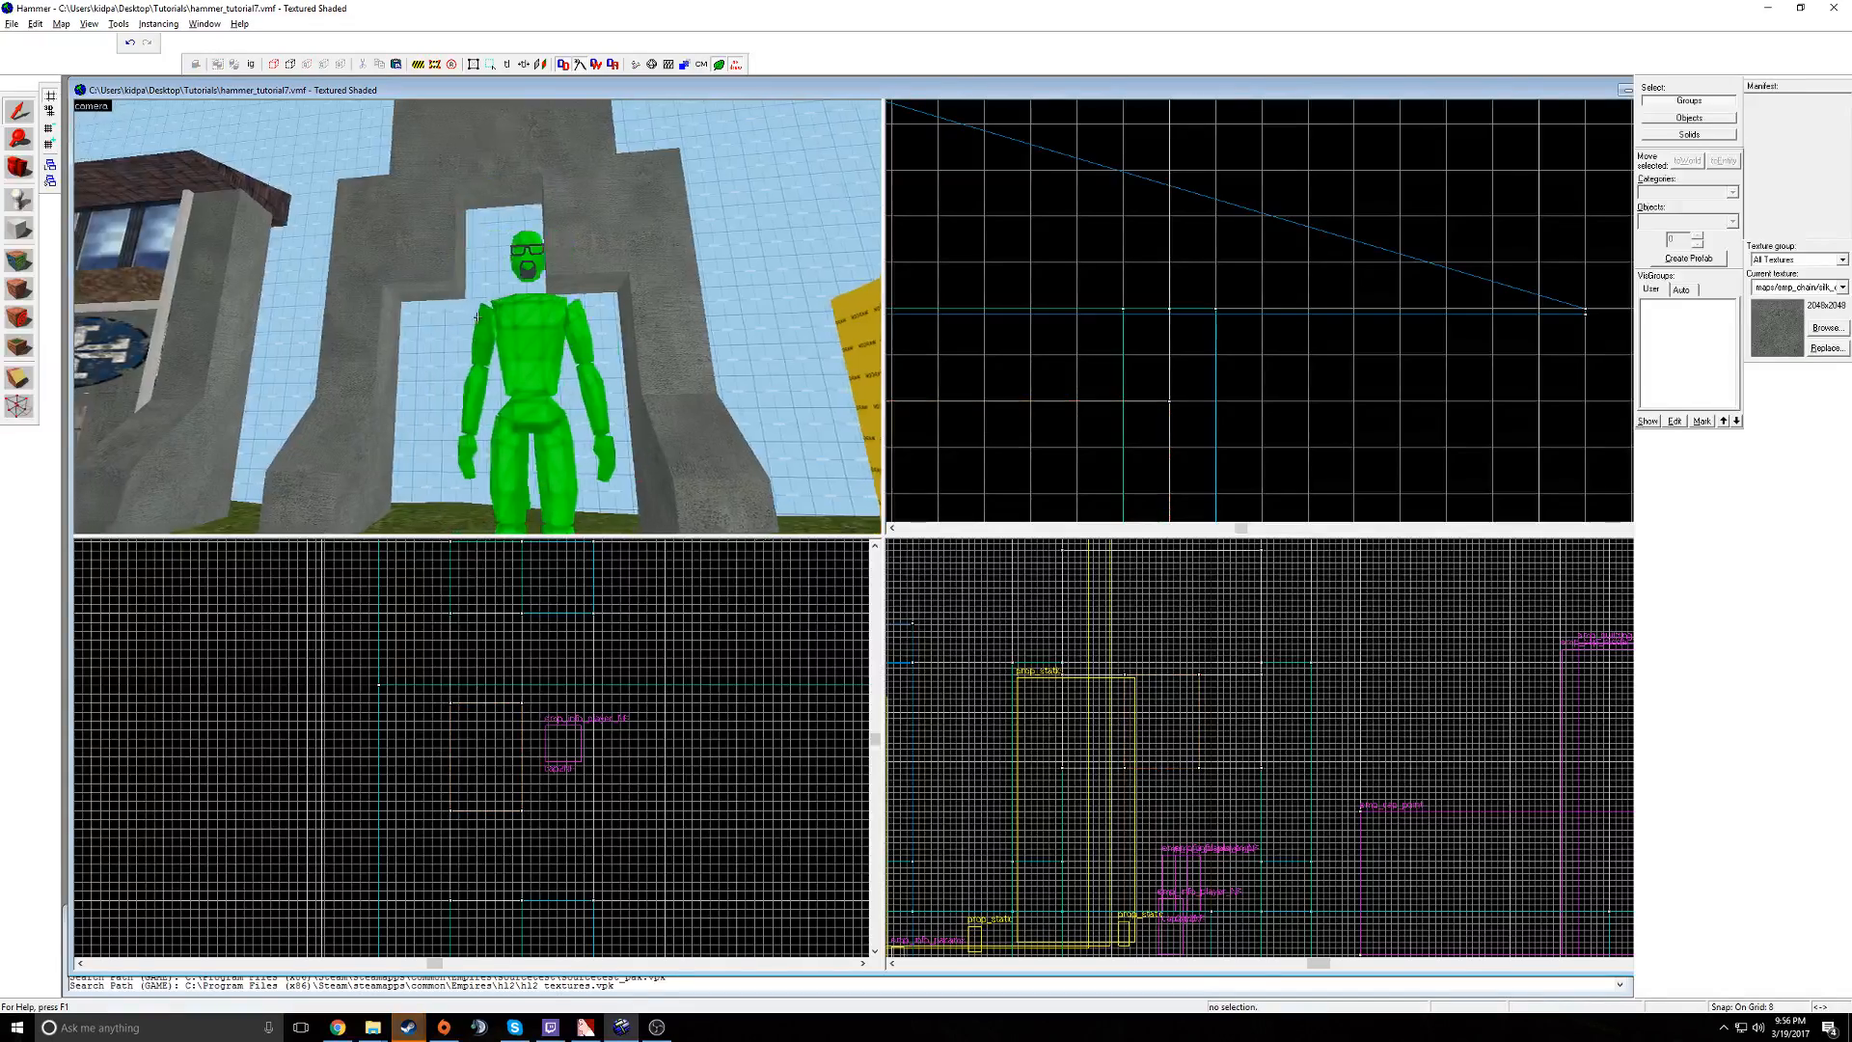
{"action": "key", "text": "s"}
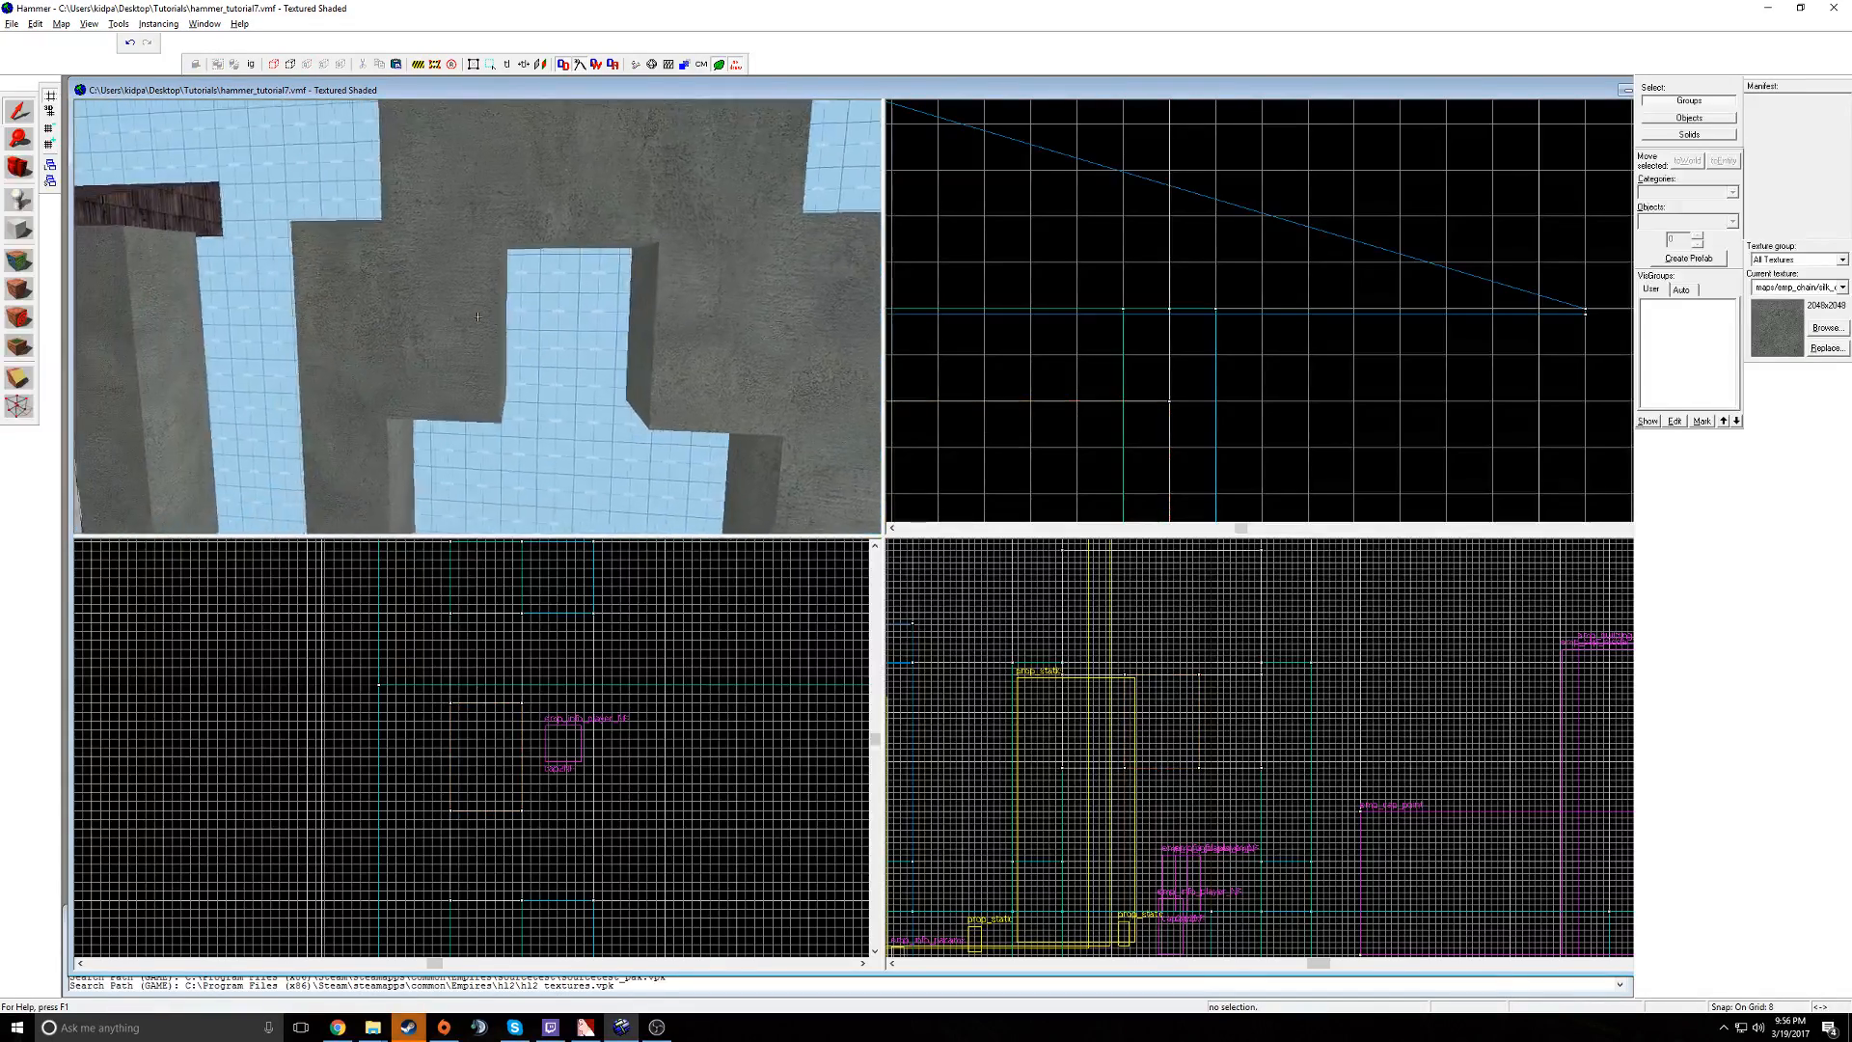
- Select the carved wall group and move it about 248 units down to the ground between the pillars
{"action": "left_click", "coordinate": [478, 317]}
{"action": "key", "text": "z"}
{"action": "scroll", "coordinate": [1037, 386], "scroll_direction": "down", "scroll_amount": 5}
{"action": "scroll", "coordinate": [1108, 740], "scroll_direction": "down", "scroll_amount": 6}
{"action": "scroll", "coordinate": [1111, 740], "scroll_direction": "up", "scroll_amount": 6}
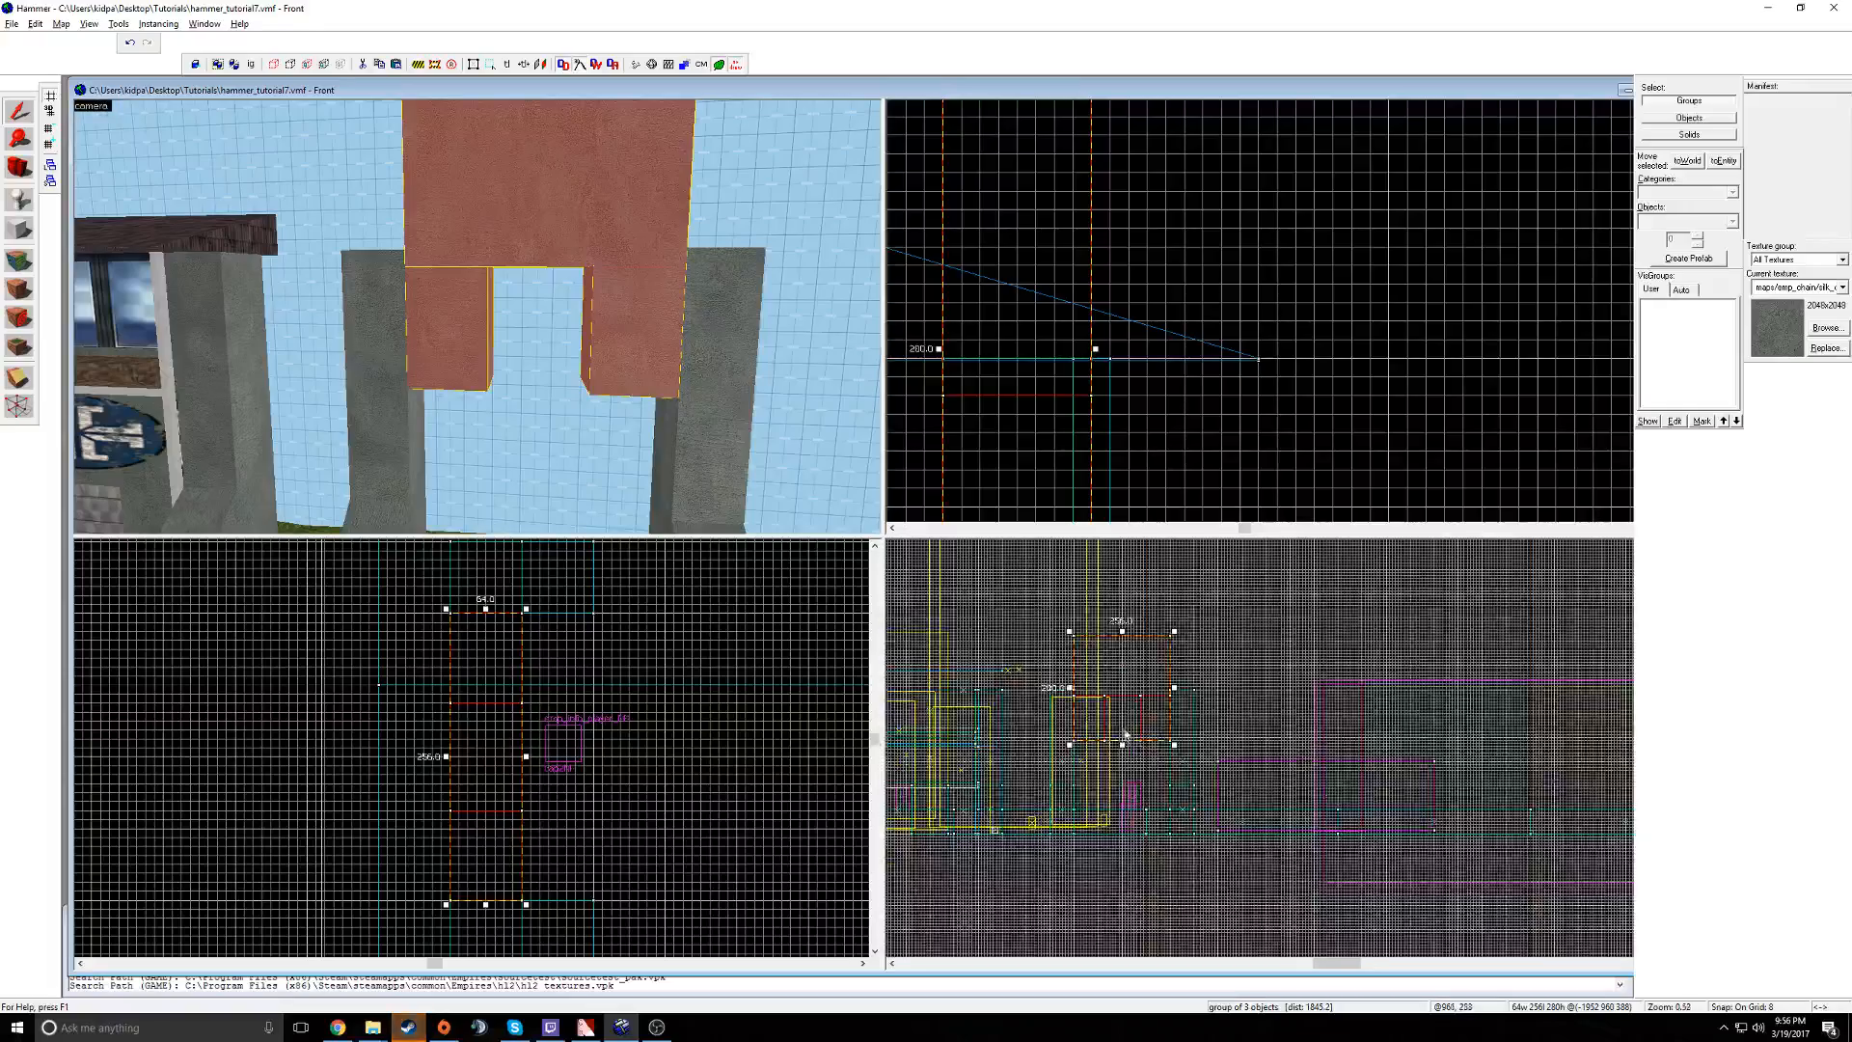
{"action": "left_click_drag", "start_coordinate": [1114, 661], "coordinate": [1114, 855]}
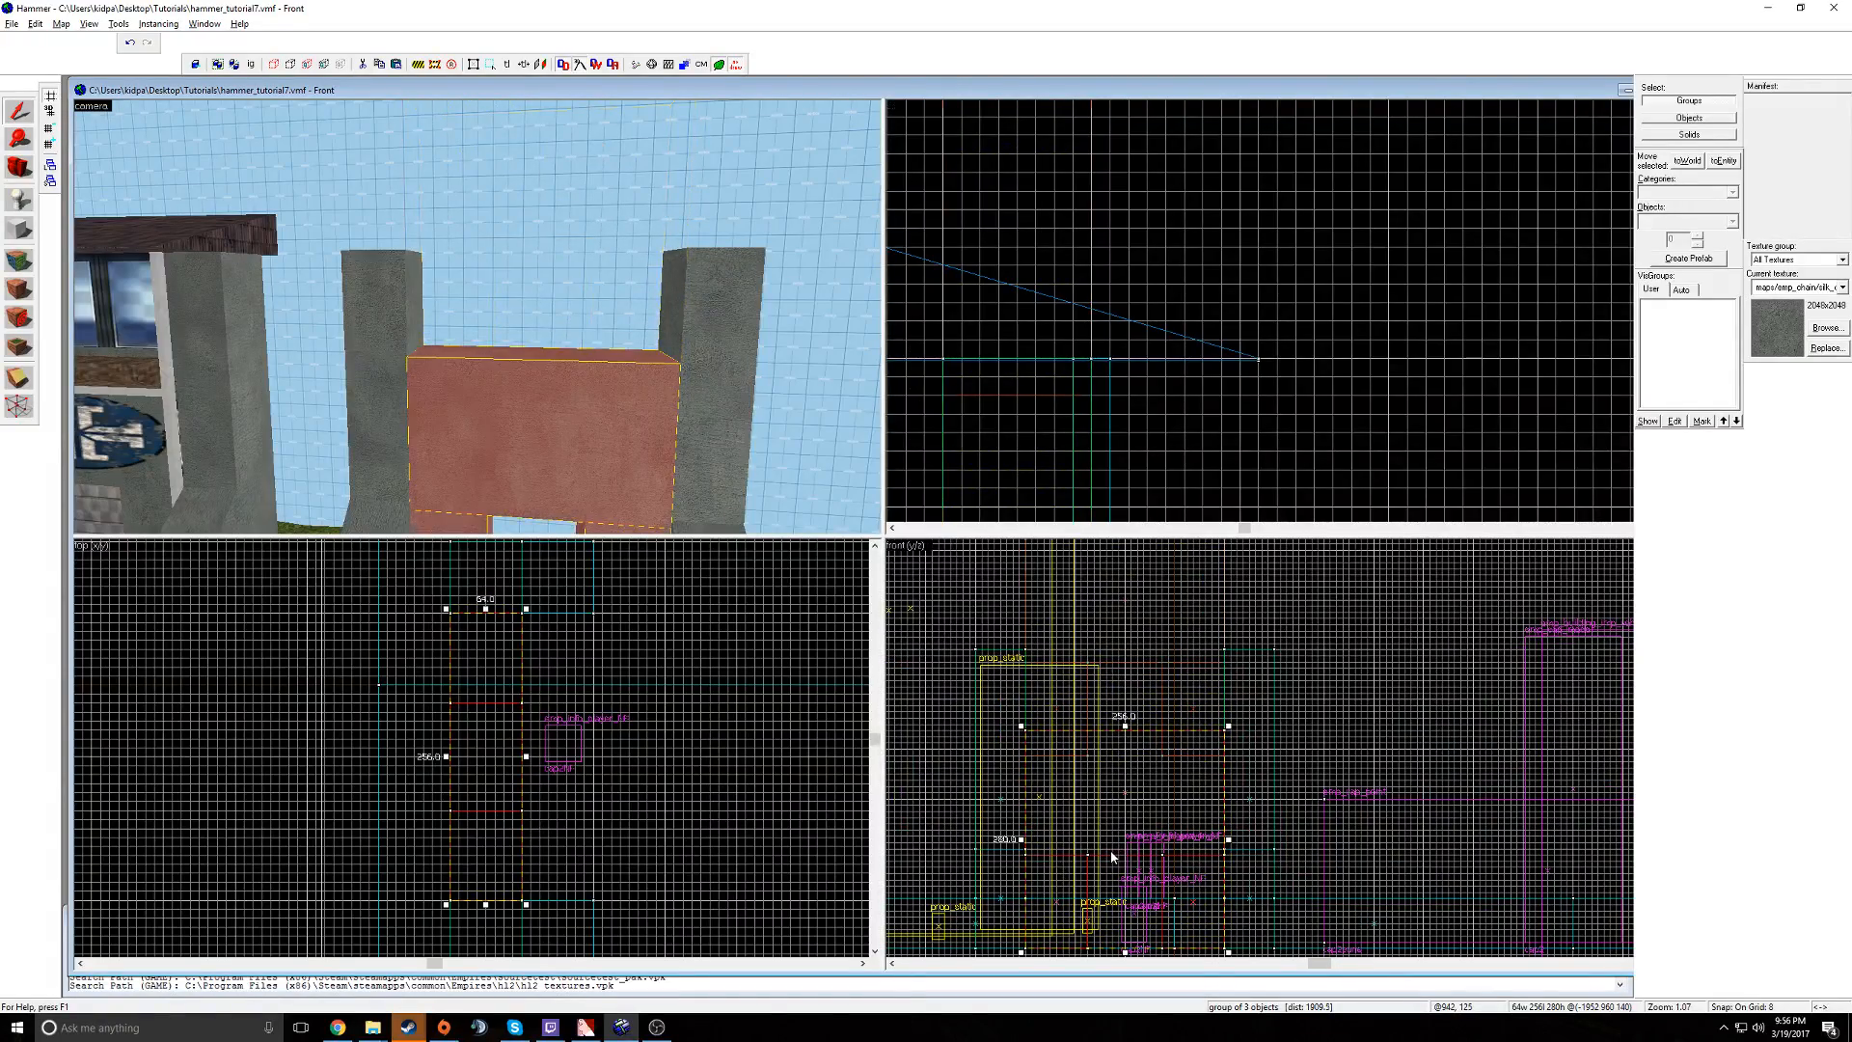
- Fill the doorway with a new block 64 units deep and 96 wide, reduced to 120 units high
{"action": "key", "text": "z"}
{"action": "key", "text": "w"}
{"action": "key", "text": "s"}
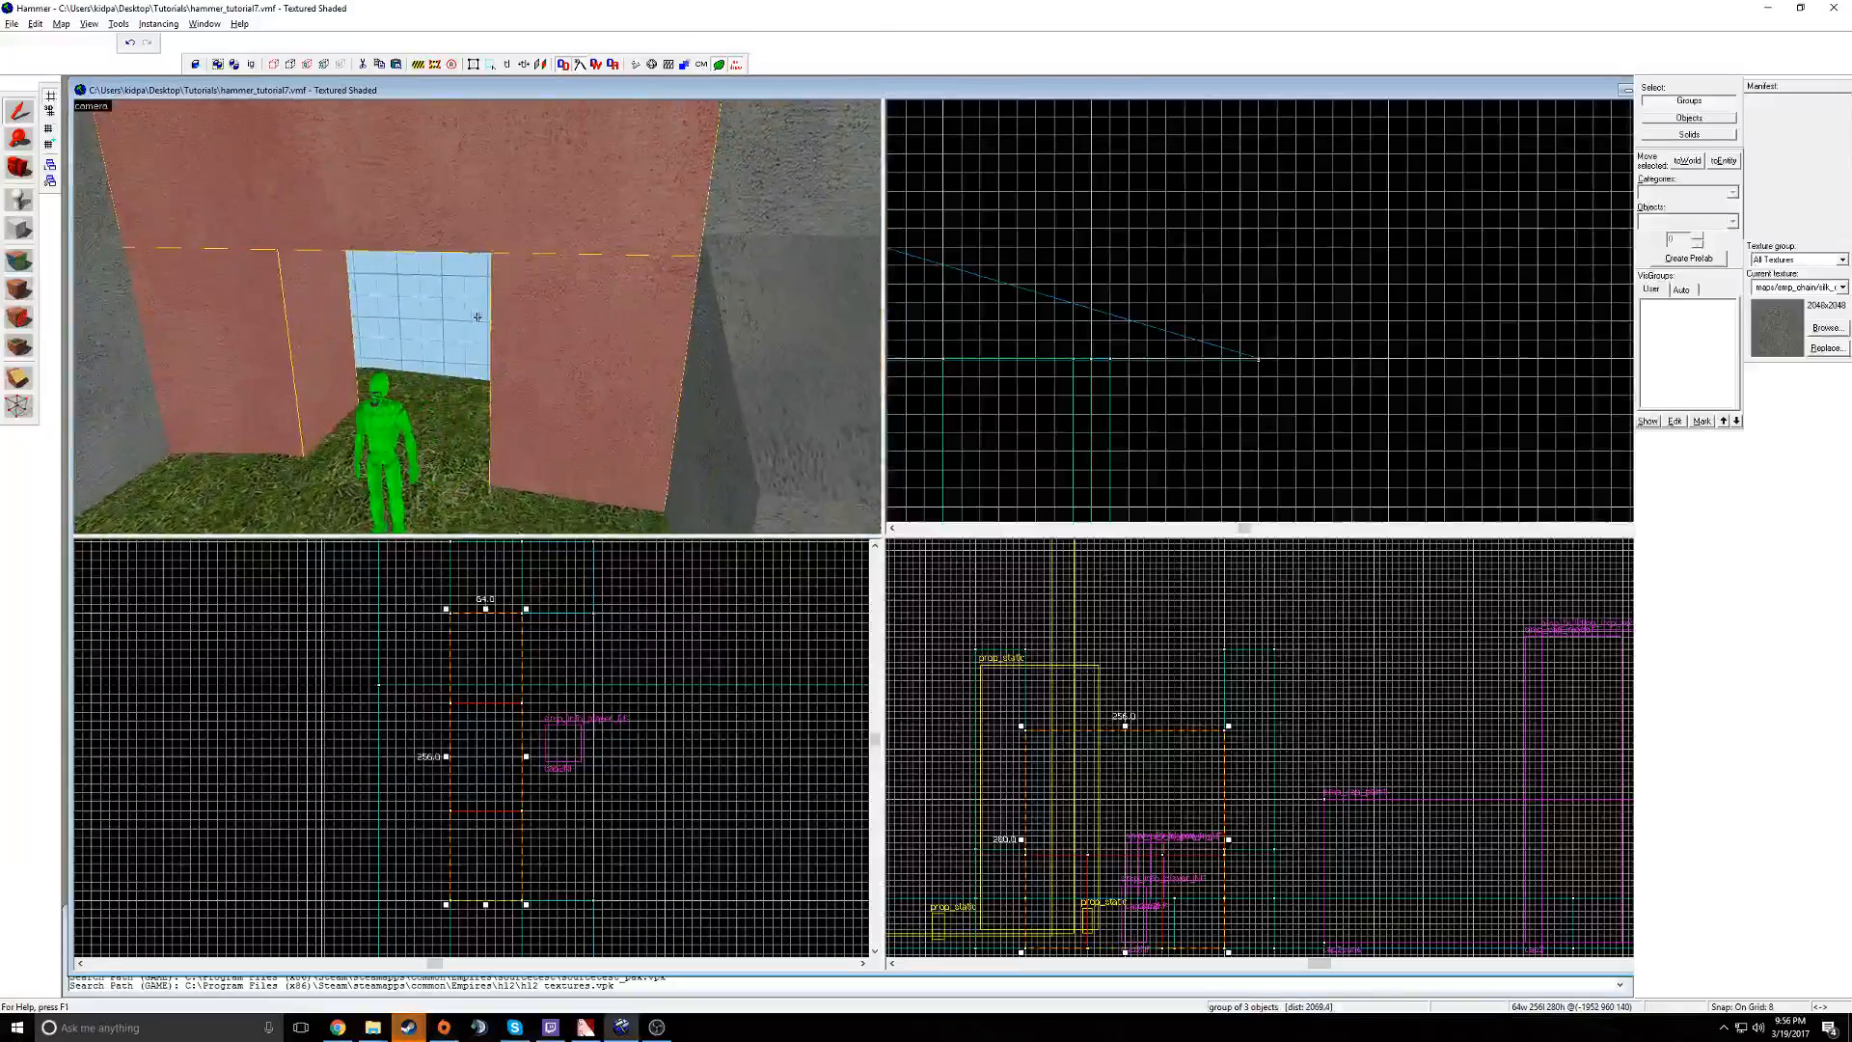
{"action": "key", "text": "w"}
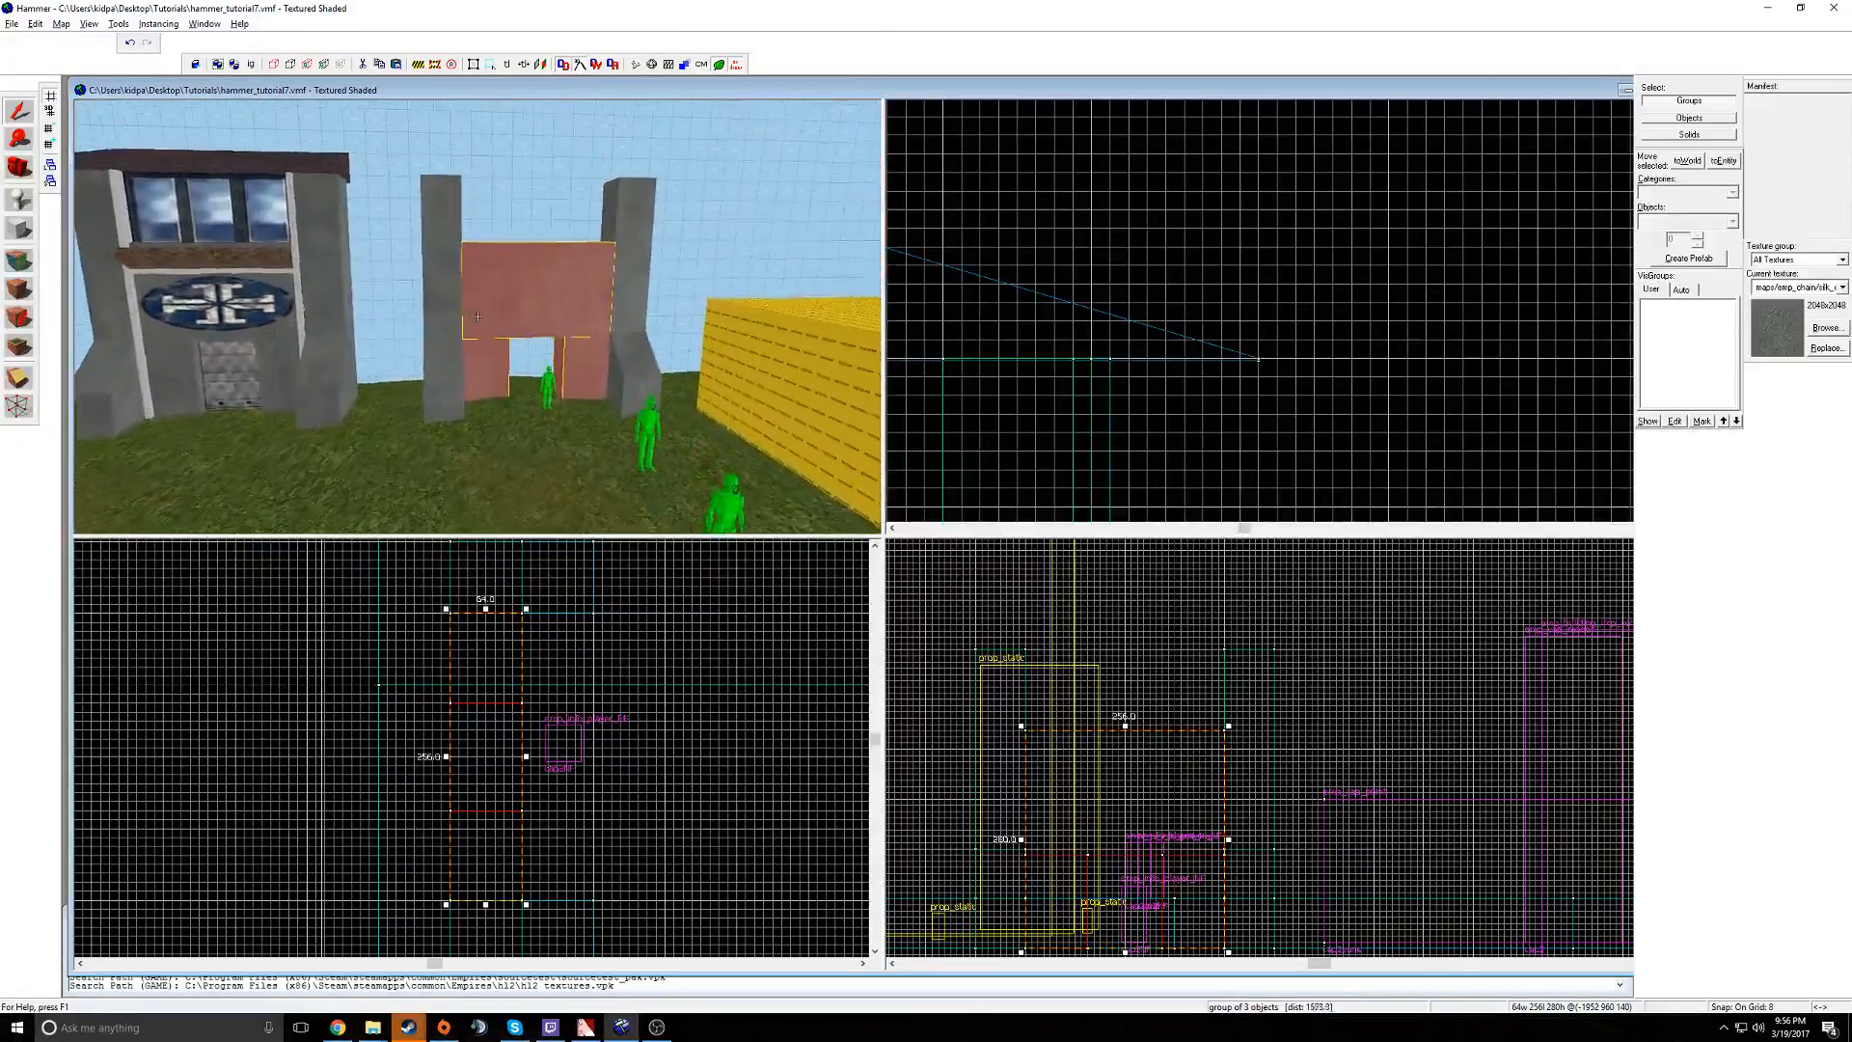
{"action": "key", "text": "s"}
{"action": "key", "text": "w"}
{"action": "key", "text": "z"}
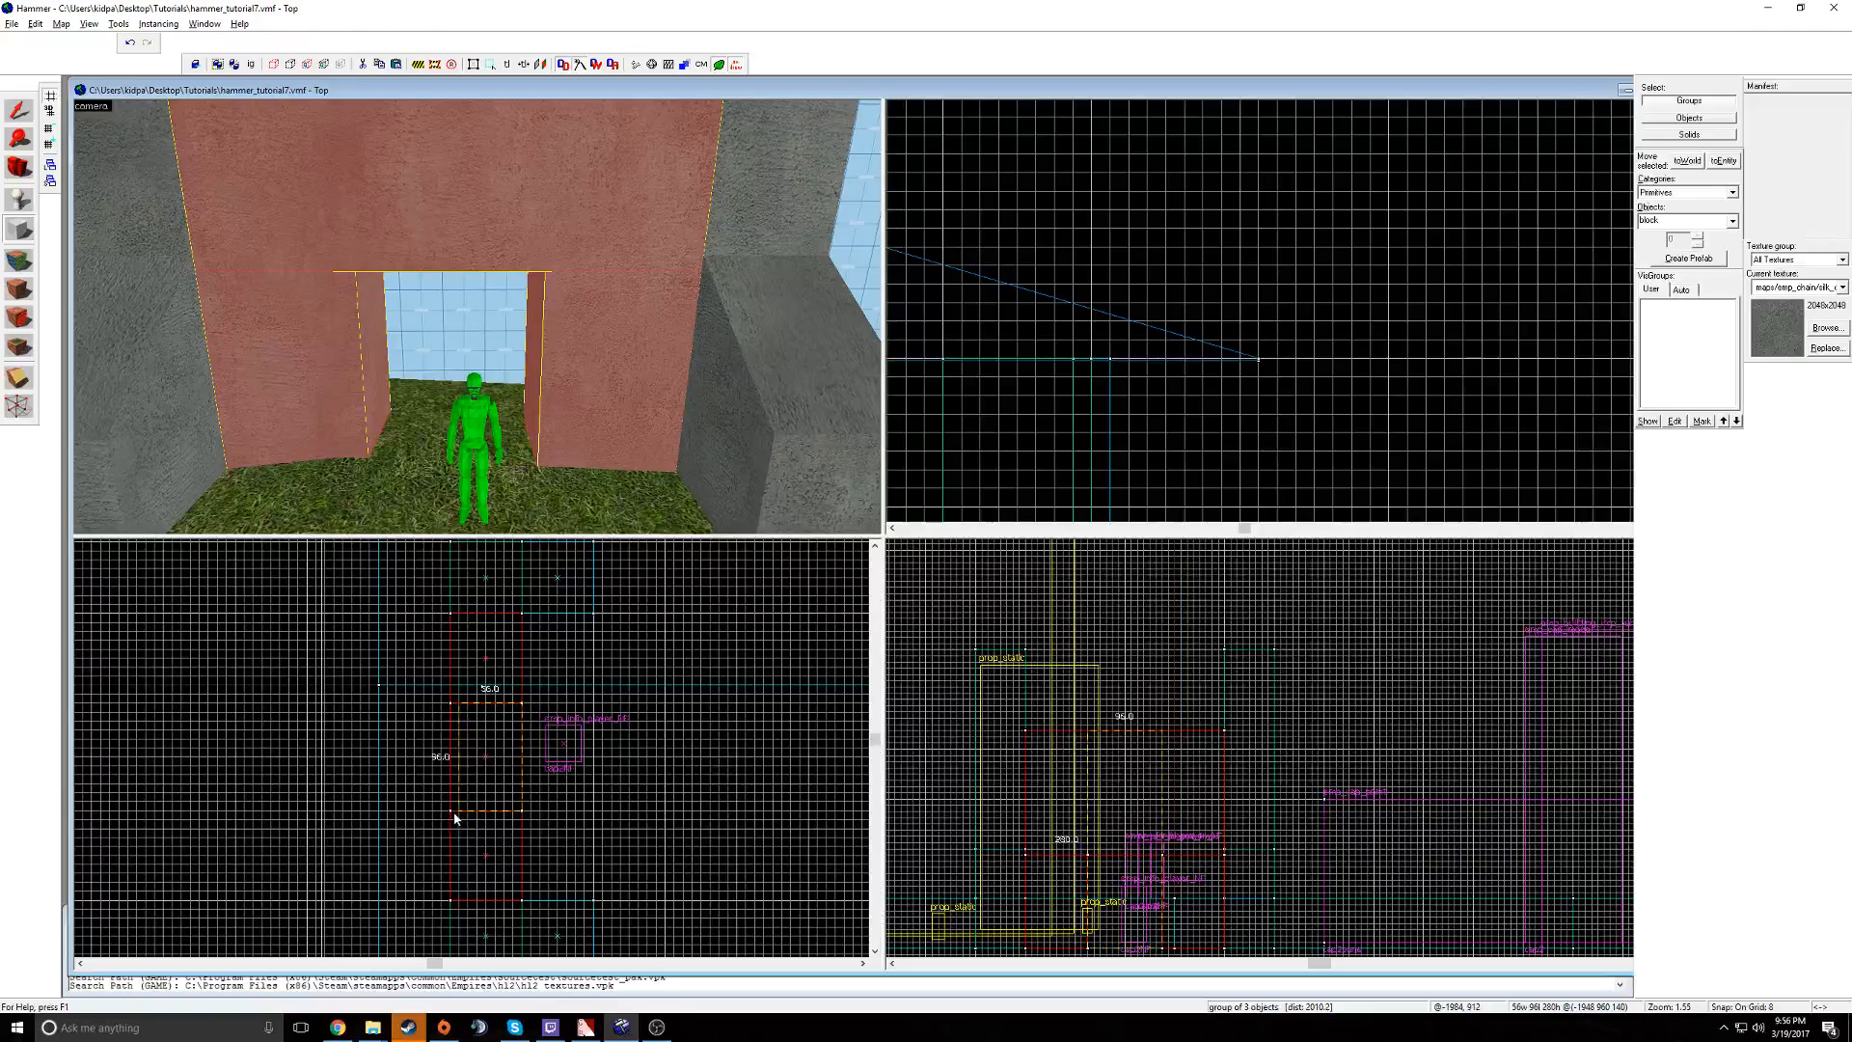
{"action": "left_click_drag", "start_coordinate": [455, 814], "coordinate": [453, 811]}
{"action": "key", "text": "Return"}
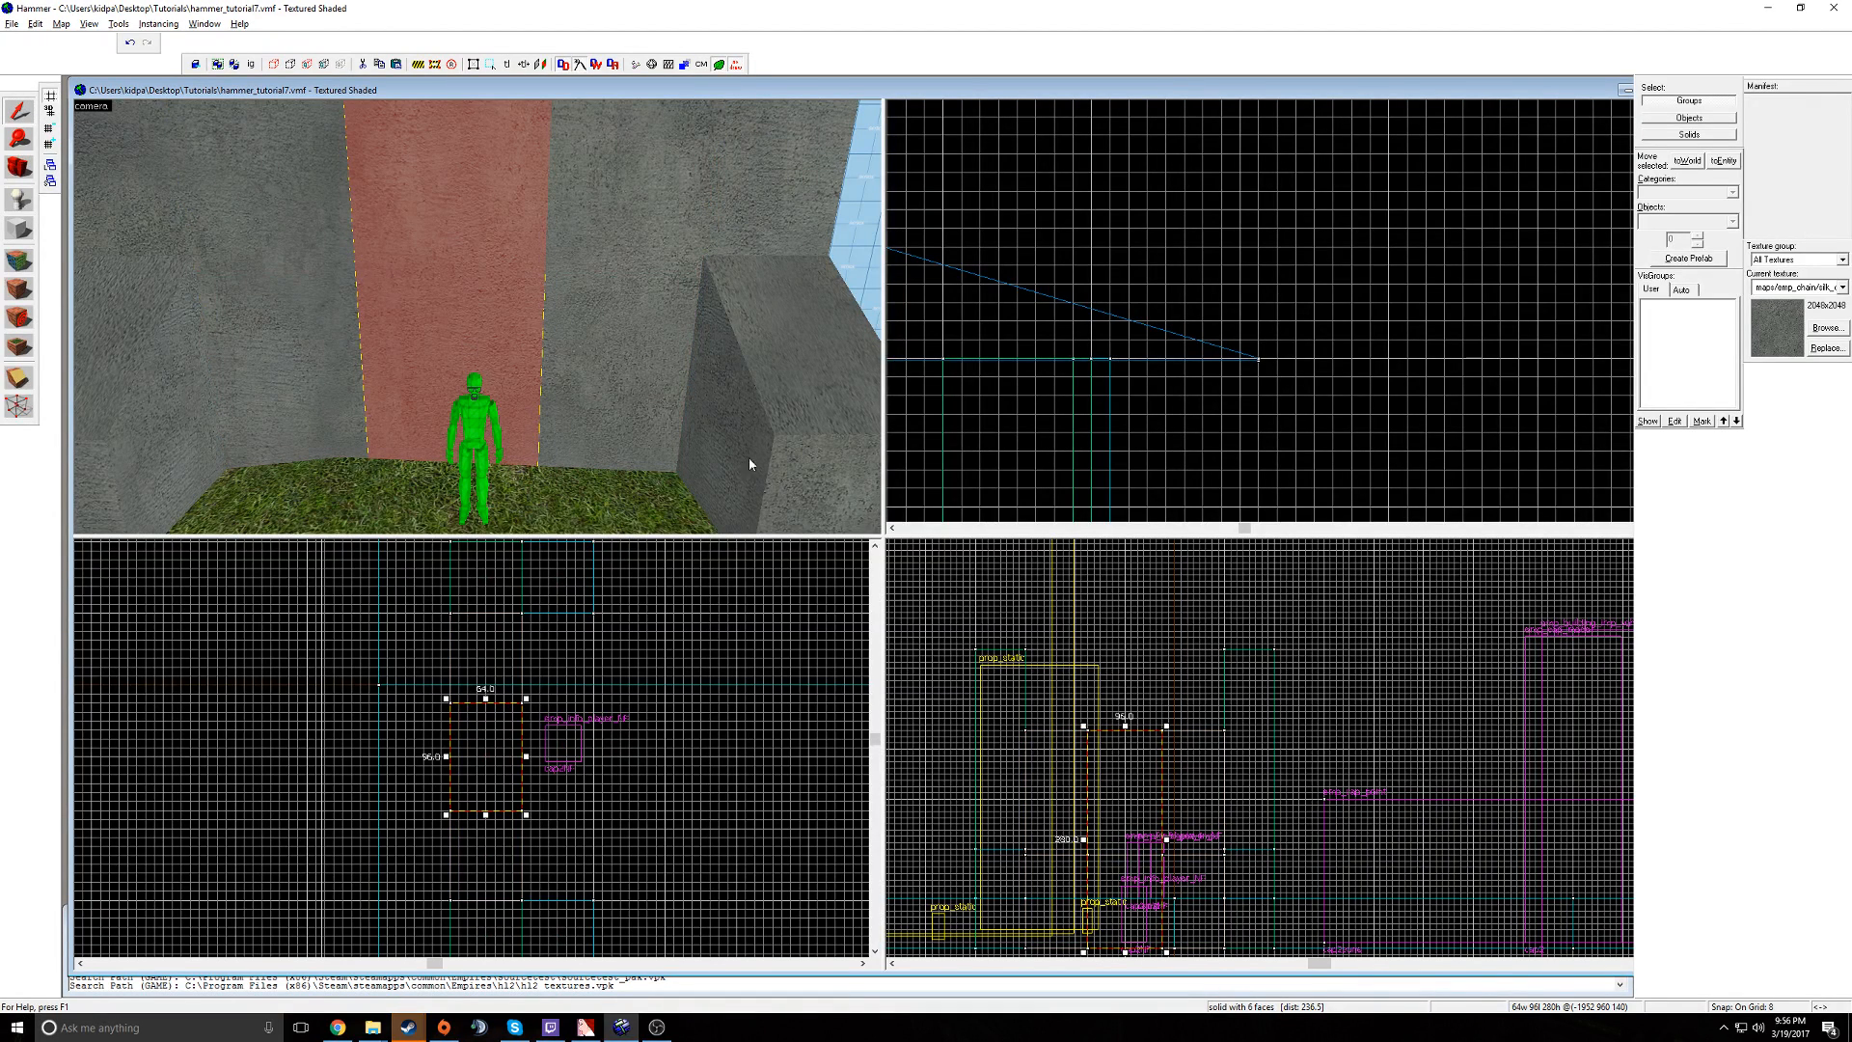
{"action": "scroll", "coordinate": [1110, 719], "scroll_direction": "down", "scroll_amount": 3}
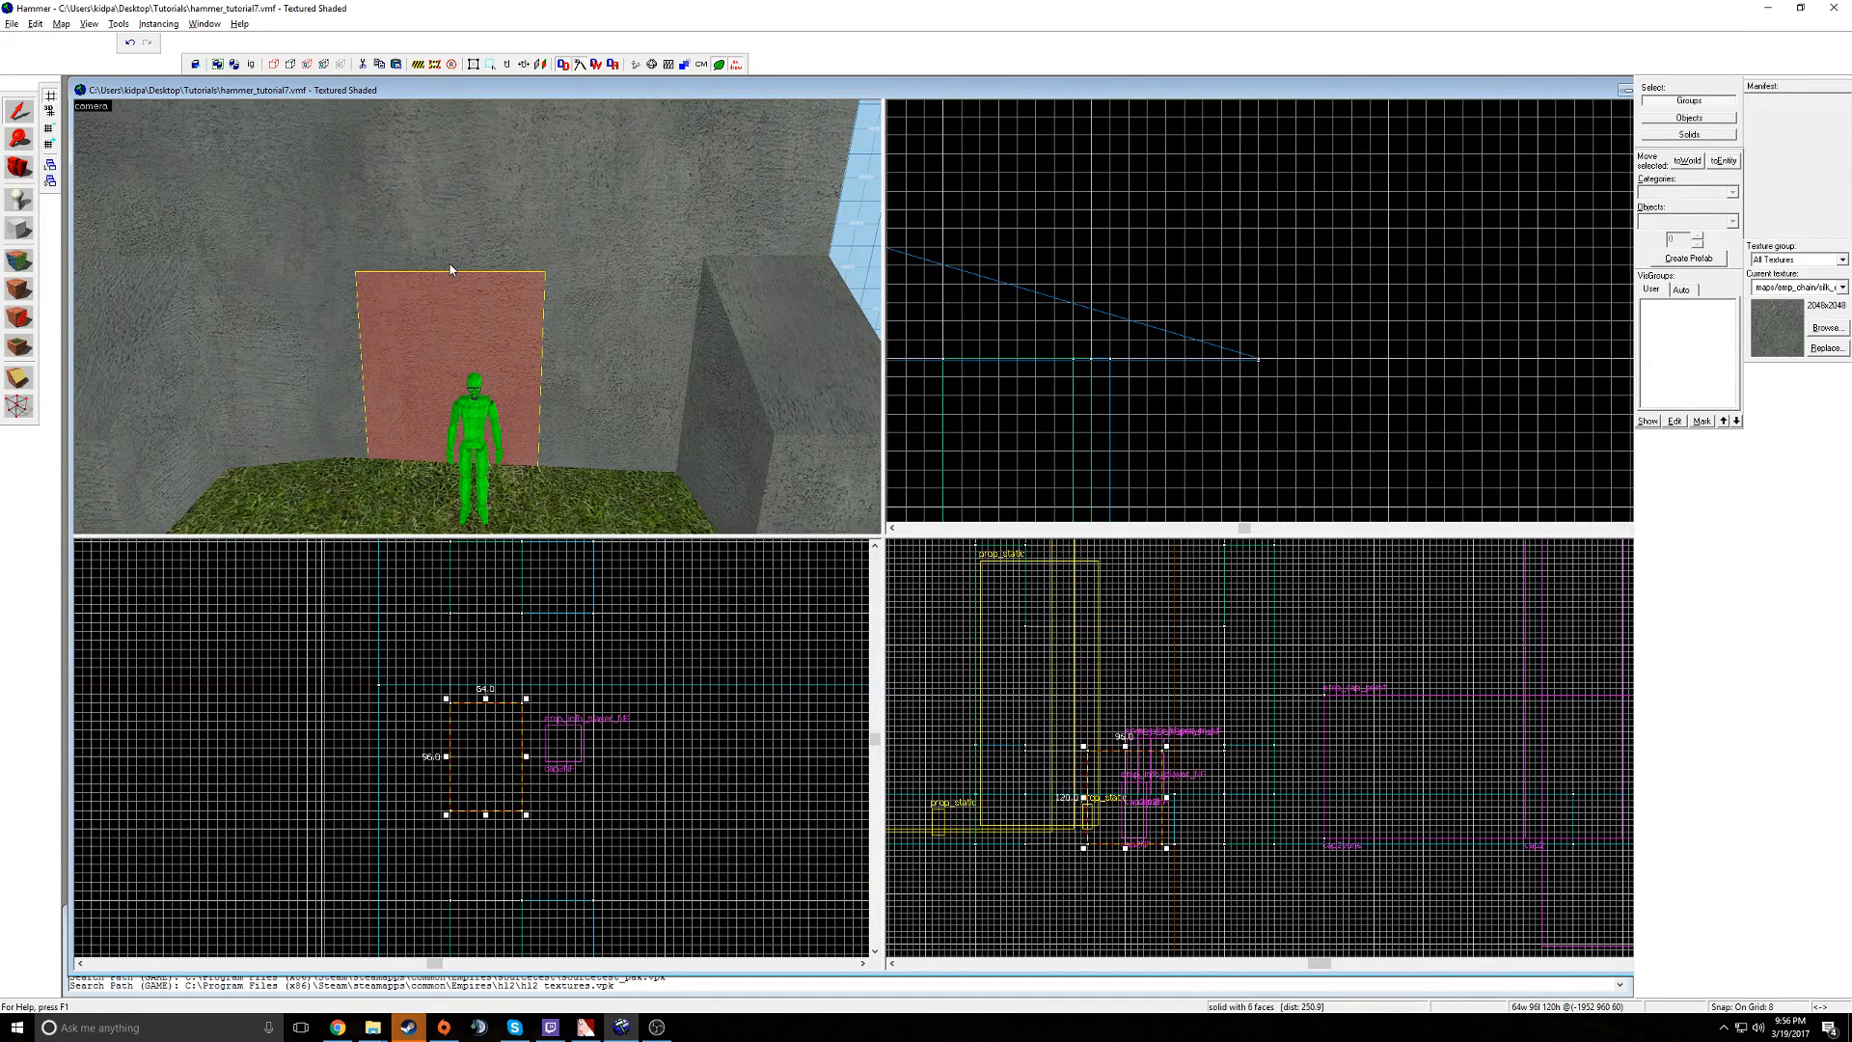
- Apply the metal/metaldoor059a texture to all faces of the doorway block
{"action": "key", "text": "z"}
{"action": "key", "text": "w"}
{"action": "key", "text": "z"}
{"action": "left_click", "coordinate": [17, 260]}
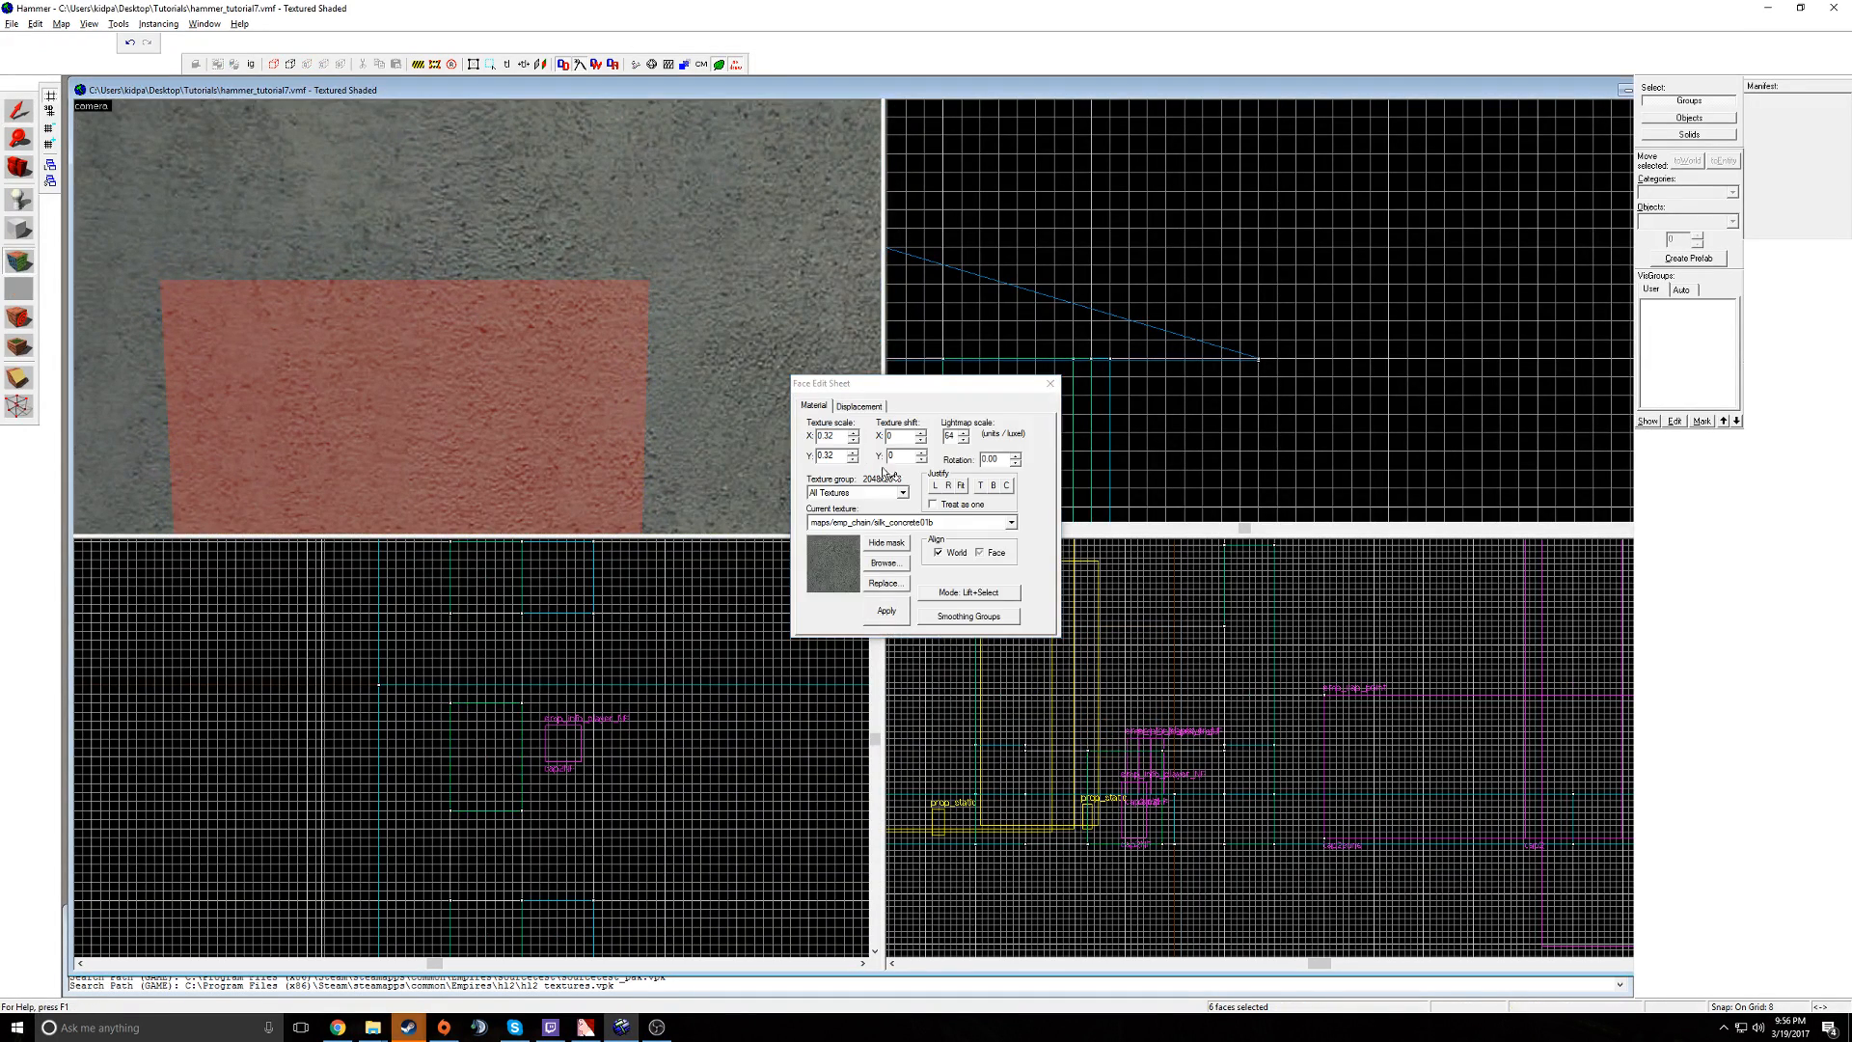
{"action": "left_click", "coordinate": [885, 563]}
{"action": "double_click", "coordinate": [839, 332]}
{"action": "left_click", "coordinate": [872, 614]}
{"action": "scroll", "coordinate": [483, 322], "scroll_direction": "down", "scroll_amount": 5}
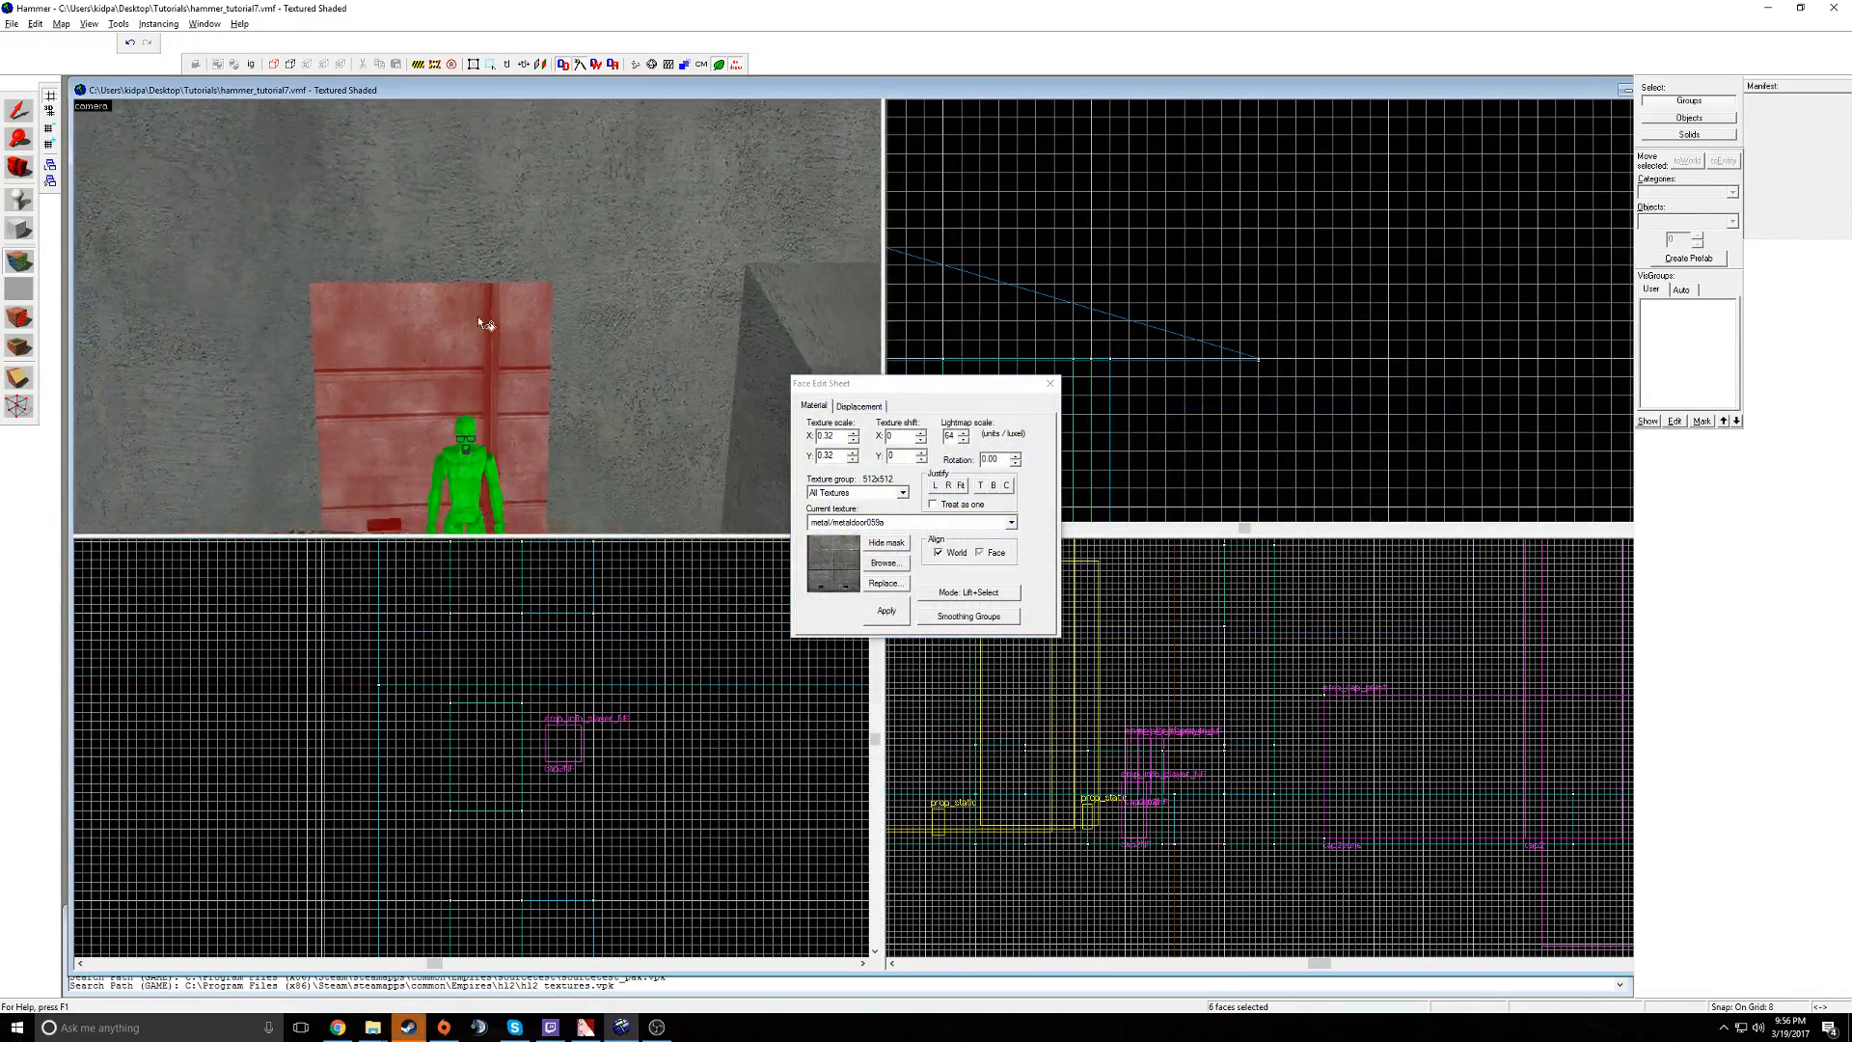
- Fit the metal door texture to the faces of the doorway block
{"action": "left_click", "coordinate": [961, 488]}
{"action": "key", "text": "z"}
{"action": "key", "text": "w"}
{"action": "key", "text": "z"}
{"action": "left_click", "coordinate": [1050, 383]}
- Raise the door block's bottom edge so that the block is 112 units high
{"action": "left_click", "coordinate": [568, 323]}
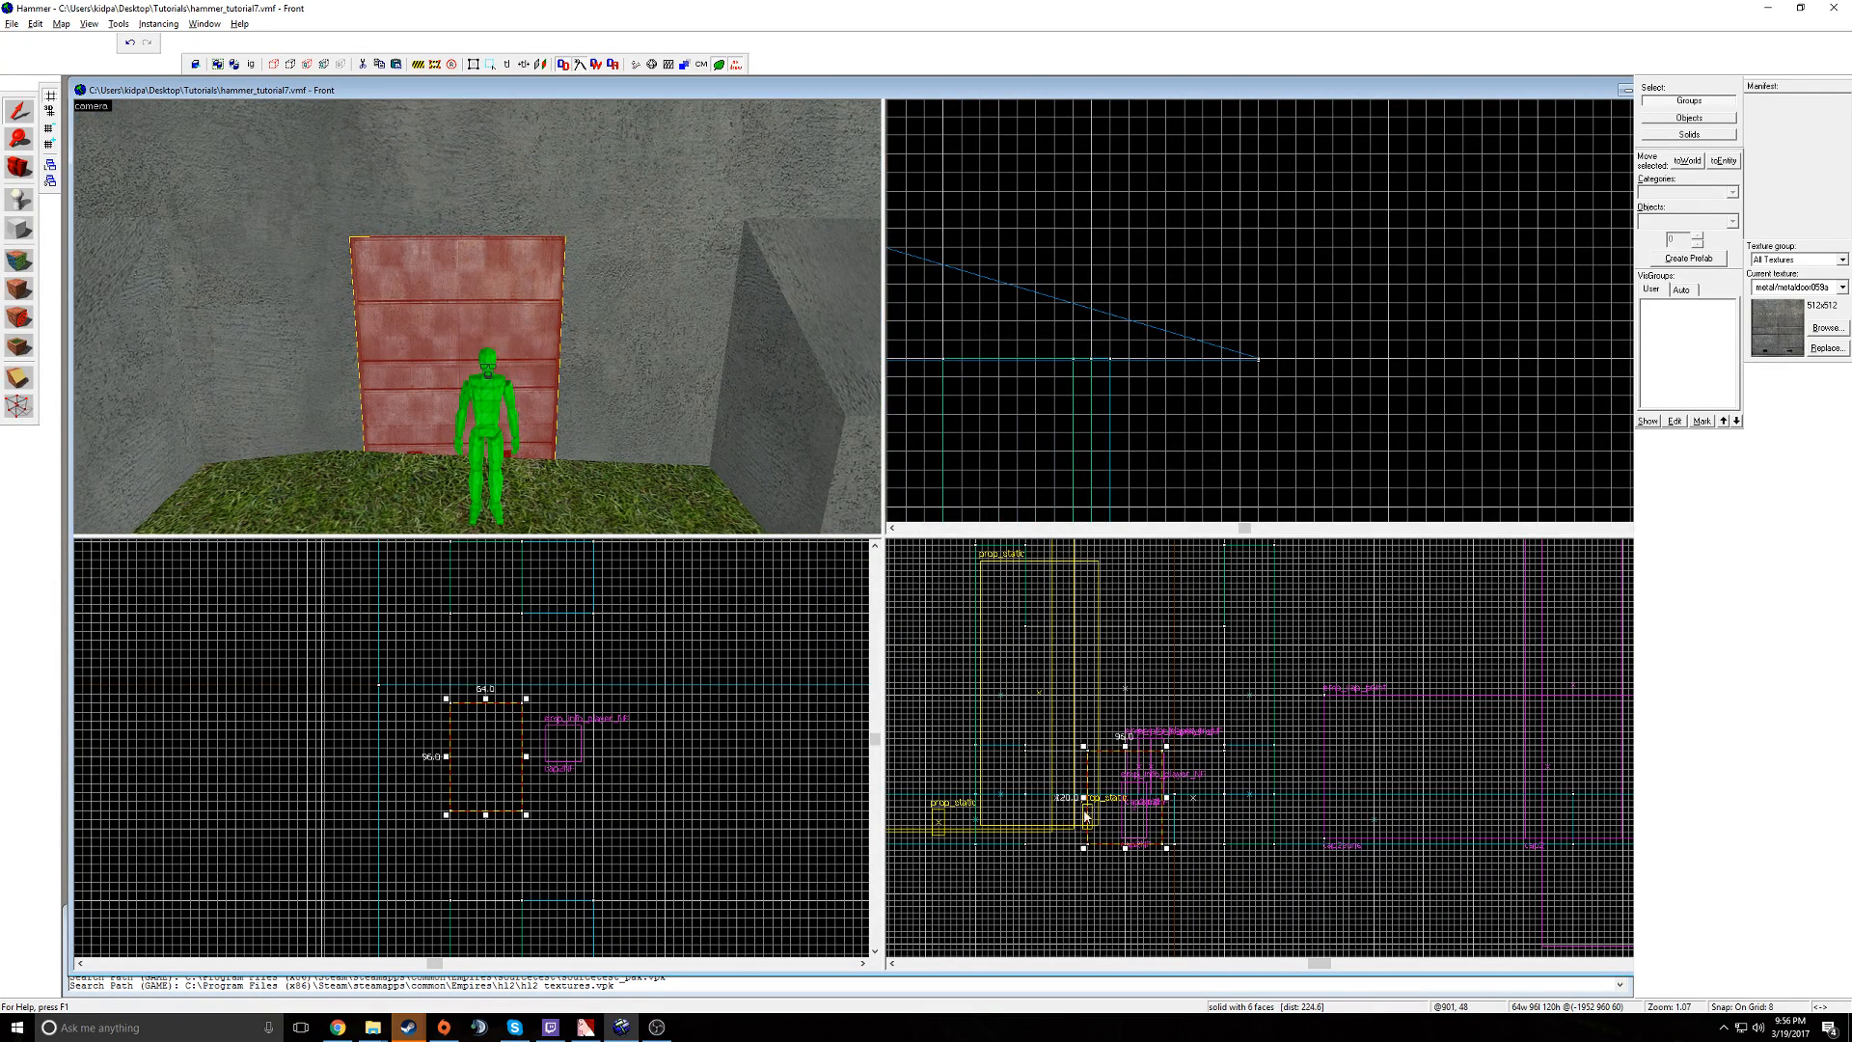
{"action": "left_click_drag", "start_coordinate": [1126, 851], "coordinate": [1137, 831]}
{"action": "scroll", "coordinate": [1076, 803], "scroll_direction": "up", "scroll_amount": 3}
{"action": "key", "text": "z"}
{"action": "key", "text": "w"}
{"action": "key", "text": "z"}
{"action": "left_click_drag", "start_coordinate": [1137, 831], "coordinate": [1139, 843]}
{"action": "key", "text": "z"}
{"action": "key", "text": "s"}
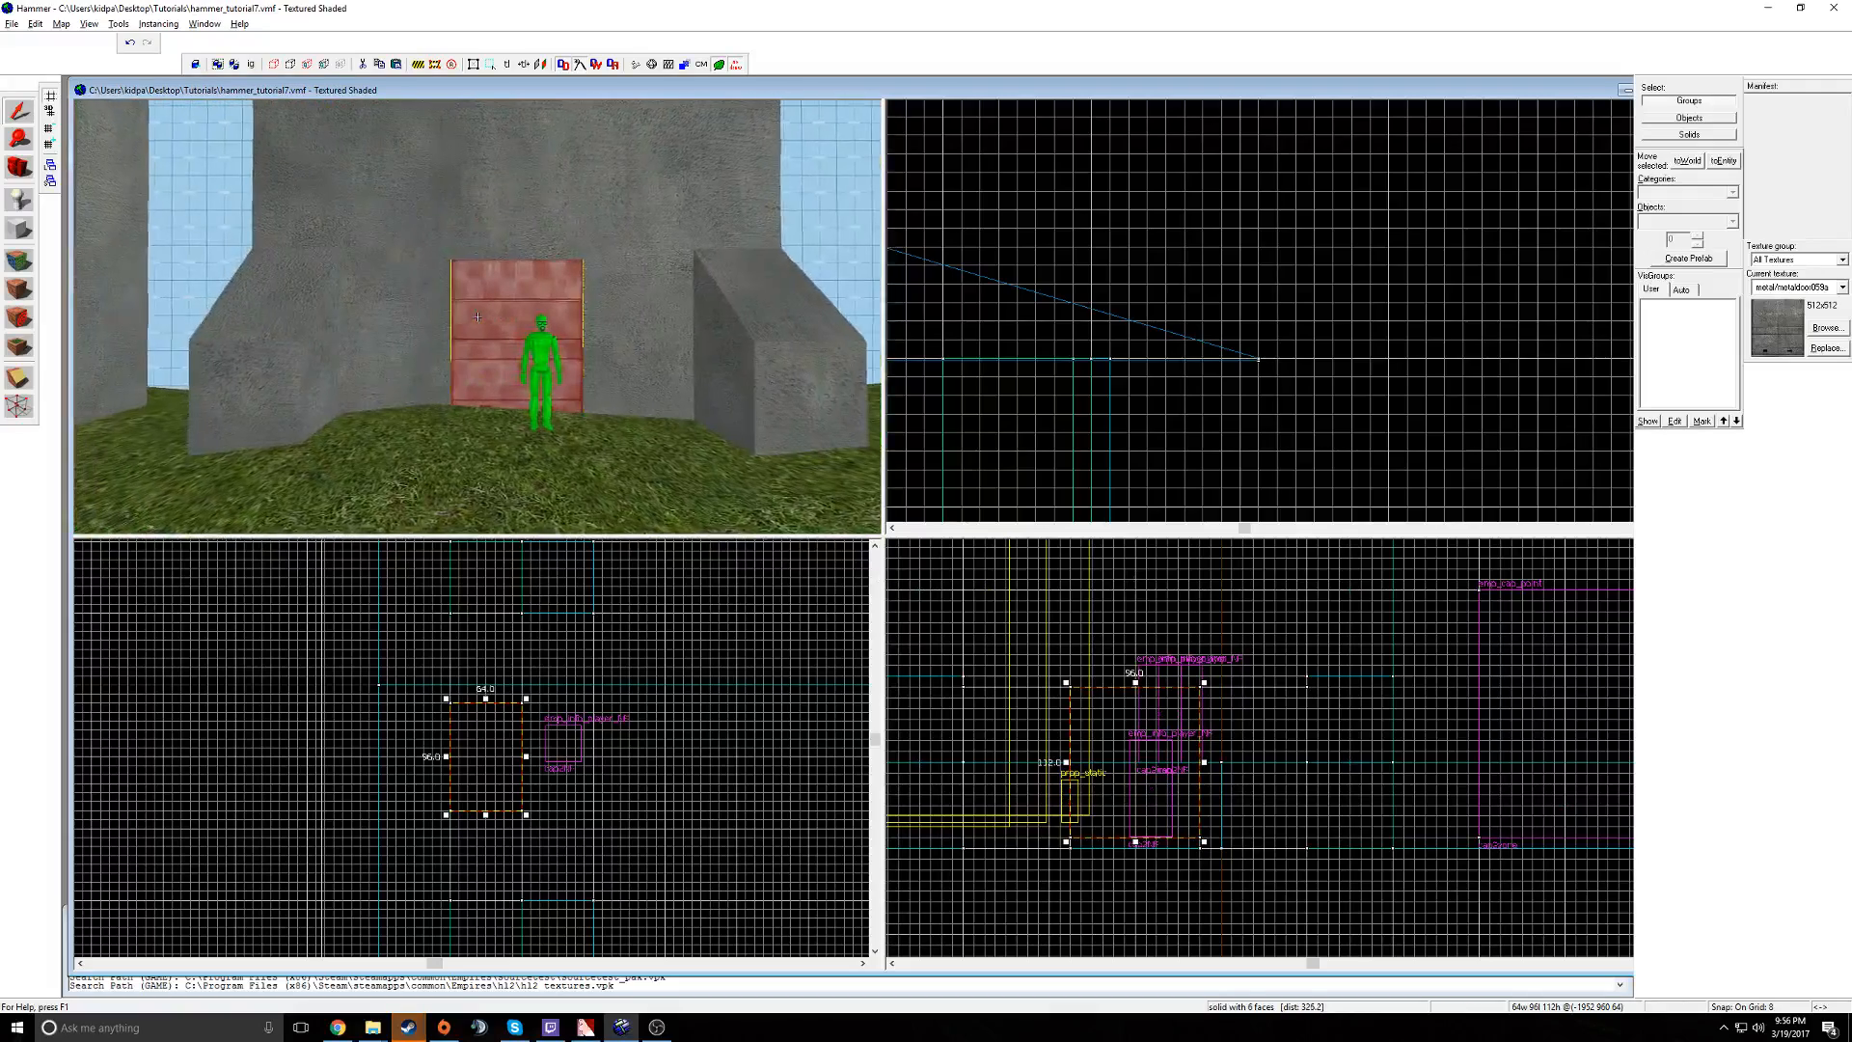
{"action": "key", "text": "w"}
{"action": "key", "text": "z"}
- Reduce the door block's depth to 40 units by pulling its front face back into the wall
{"action": "scroll", "coordinate": [521, 732], "scroll_direction": "up", "scroll_amount": 2}
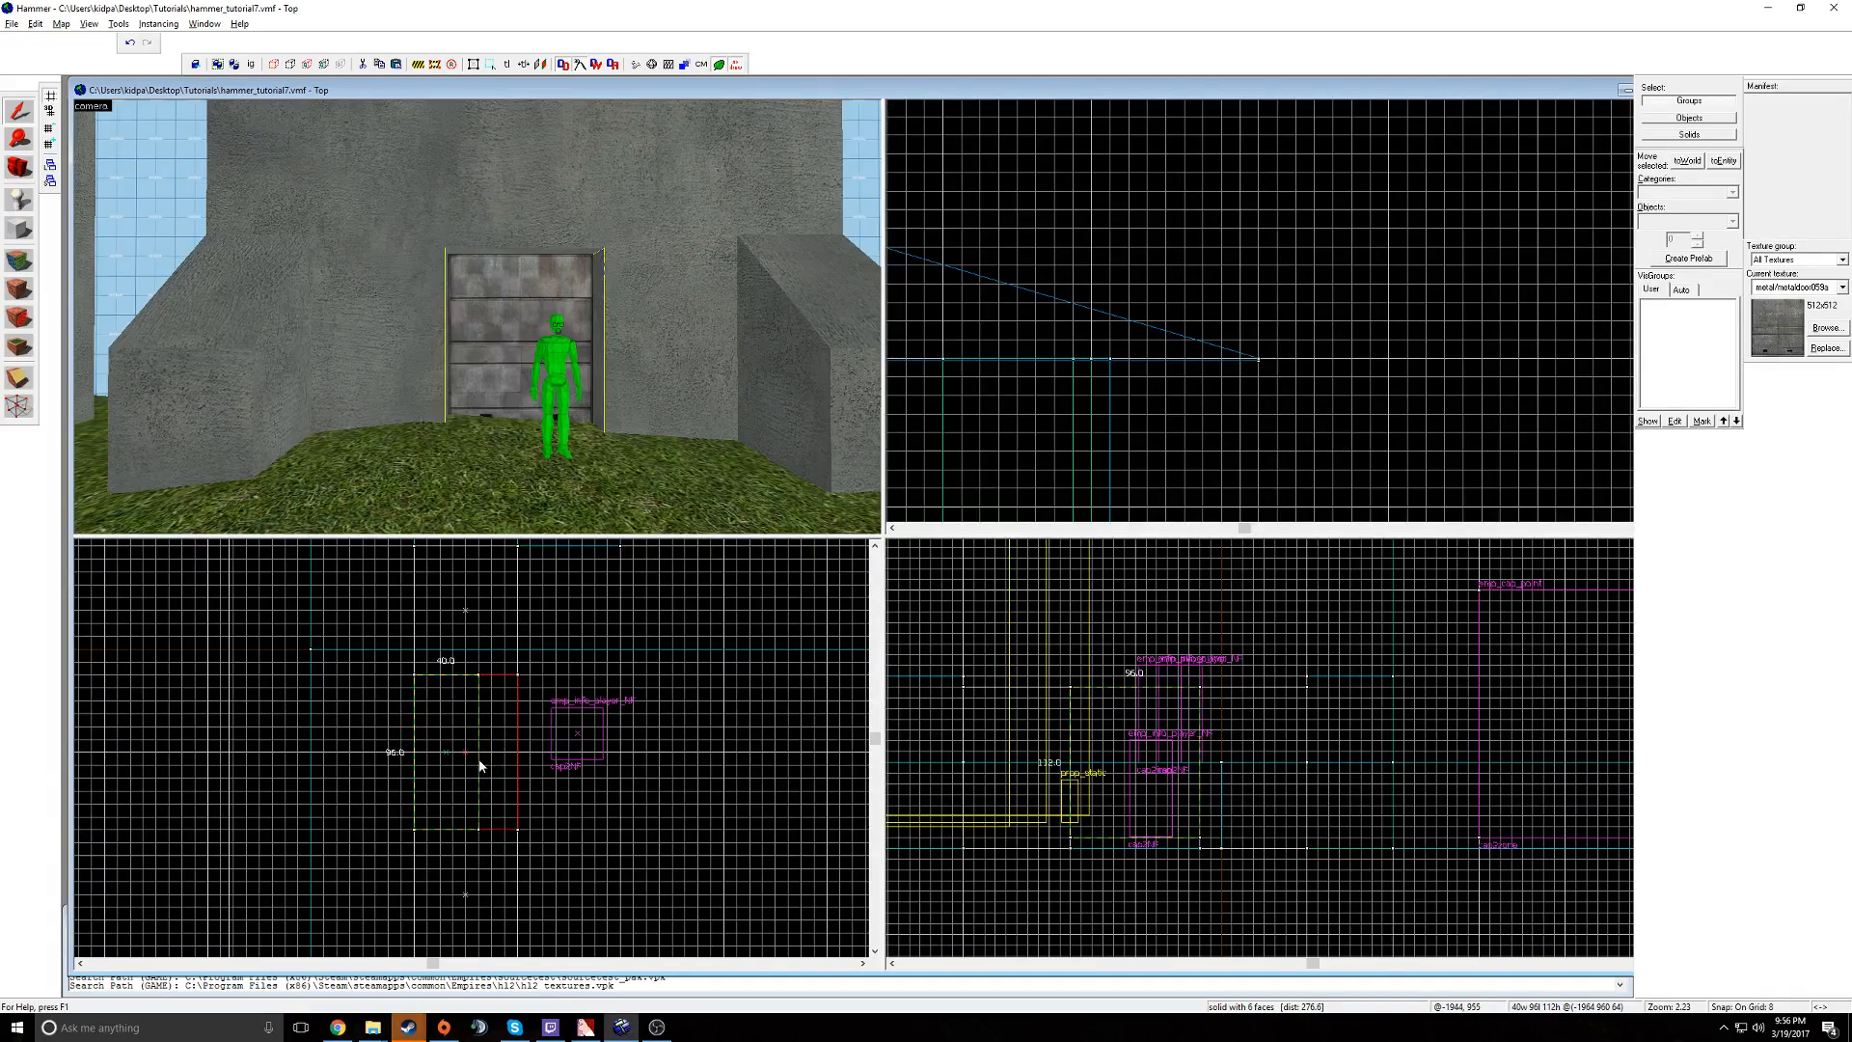
{"action": "key", "text": "w"}
{"action": "key", "text": "d"}
{"action": "key", "text": "a"}
{"action": "key", "text": "s"}
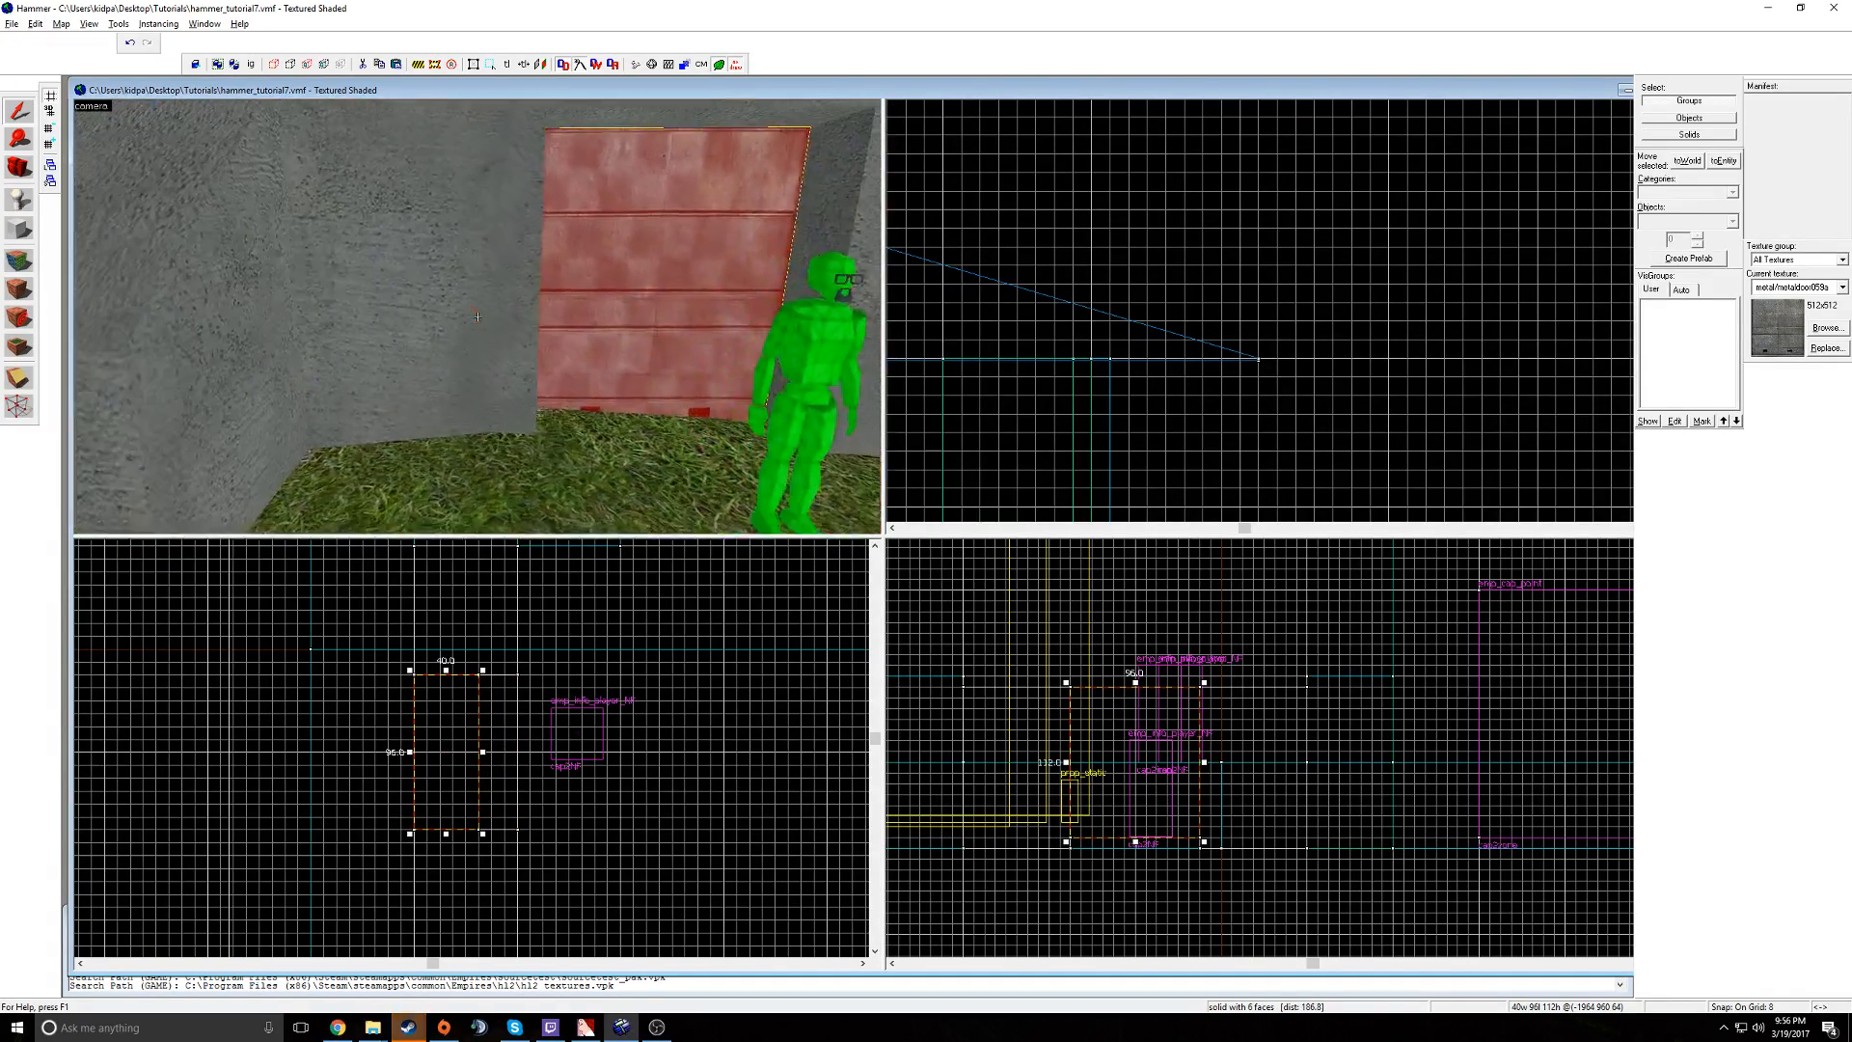
- Create a narrow 16 by 8 unit trim block in the corner between the wall and the pillar nearer the original tower
{"action": "left_click", "coordinate": [477, 317]}
{"action": "key", "text": "w"}
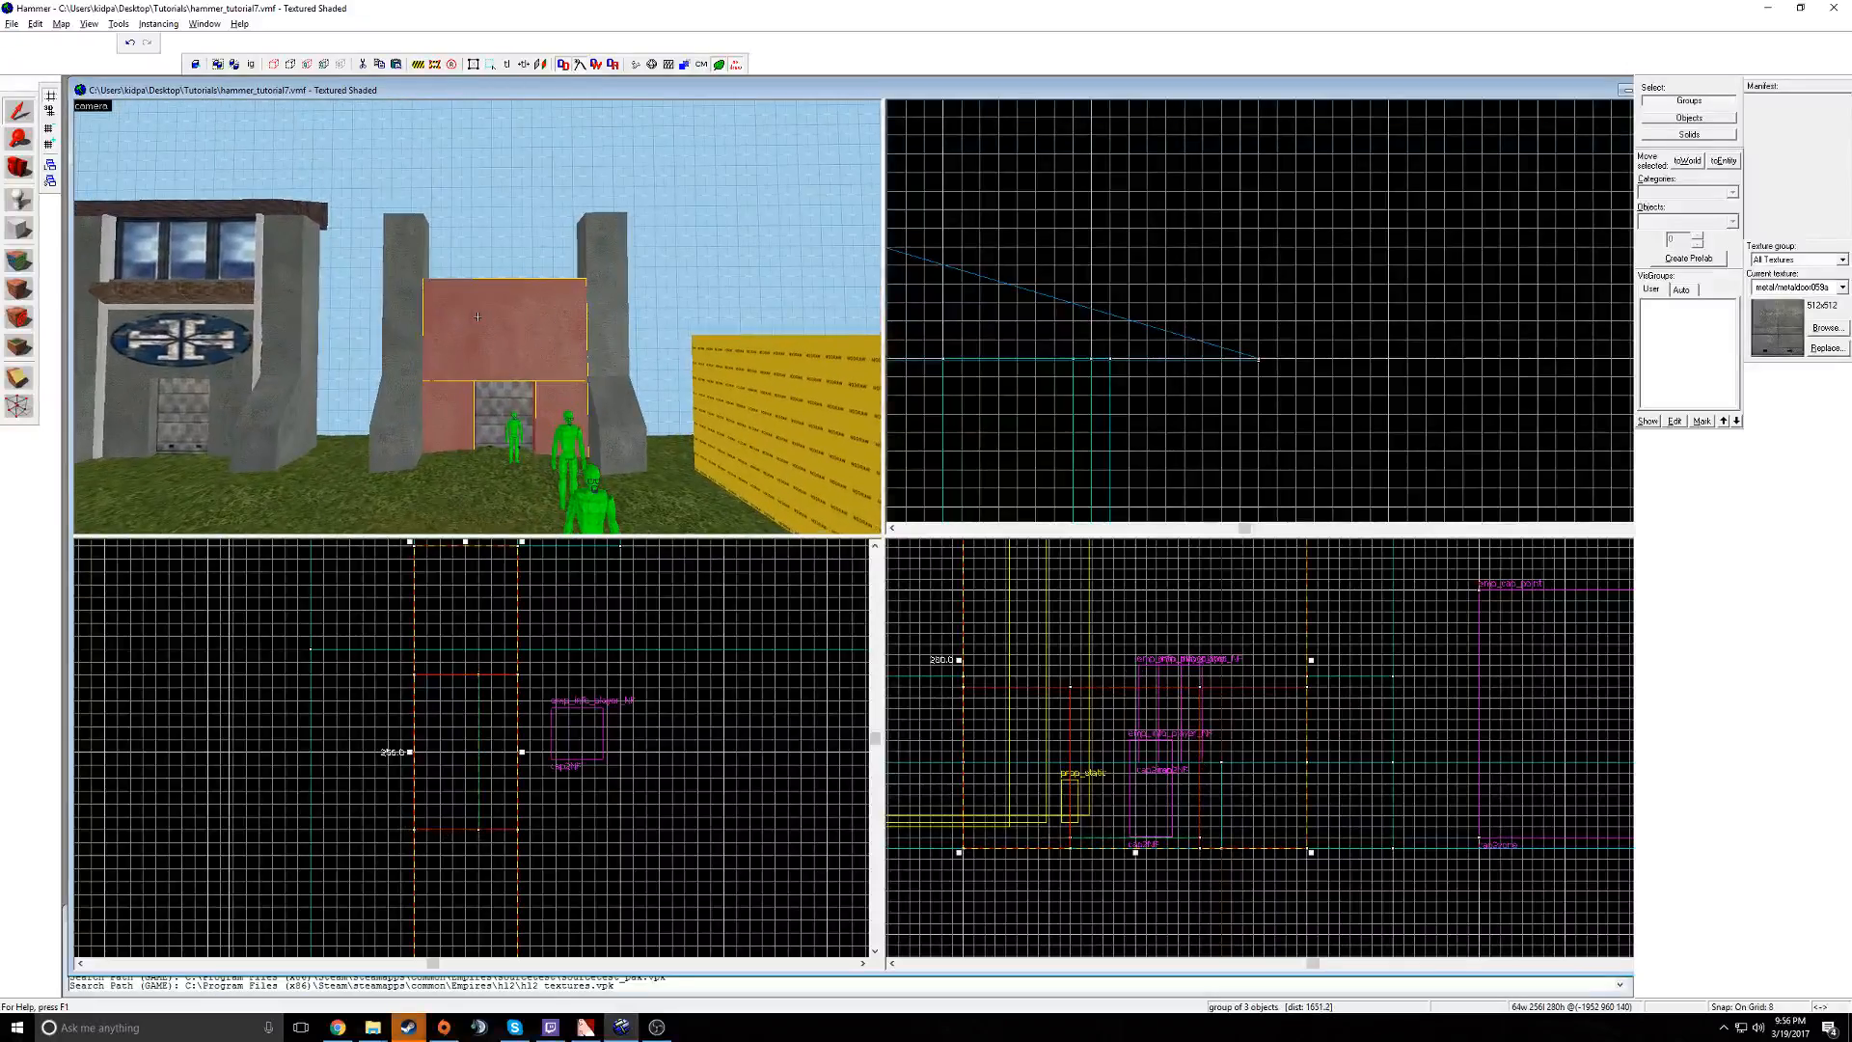
{"action": "key", "text": "a"}
{"action": "key", "text": "w"}
{"action": "key", "text": "d"}
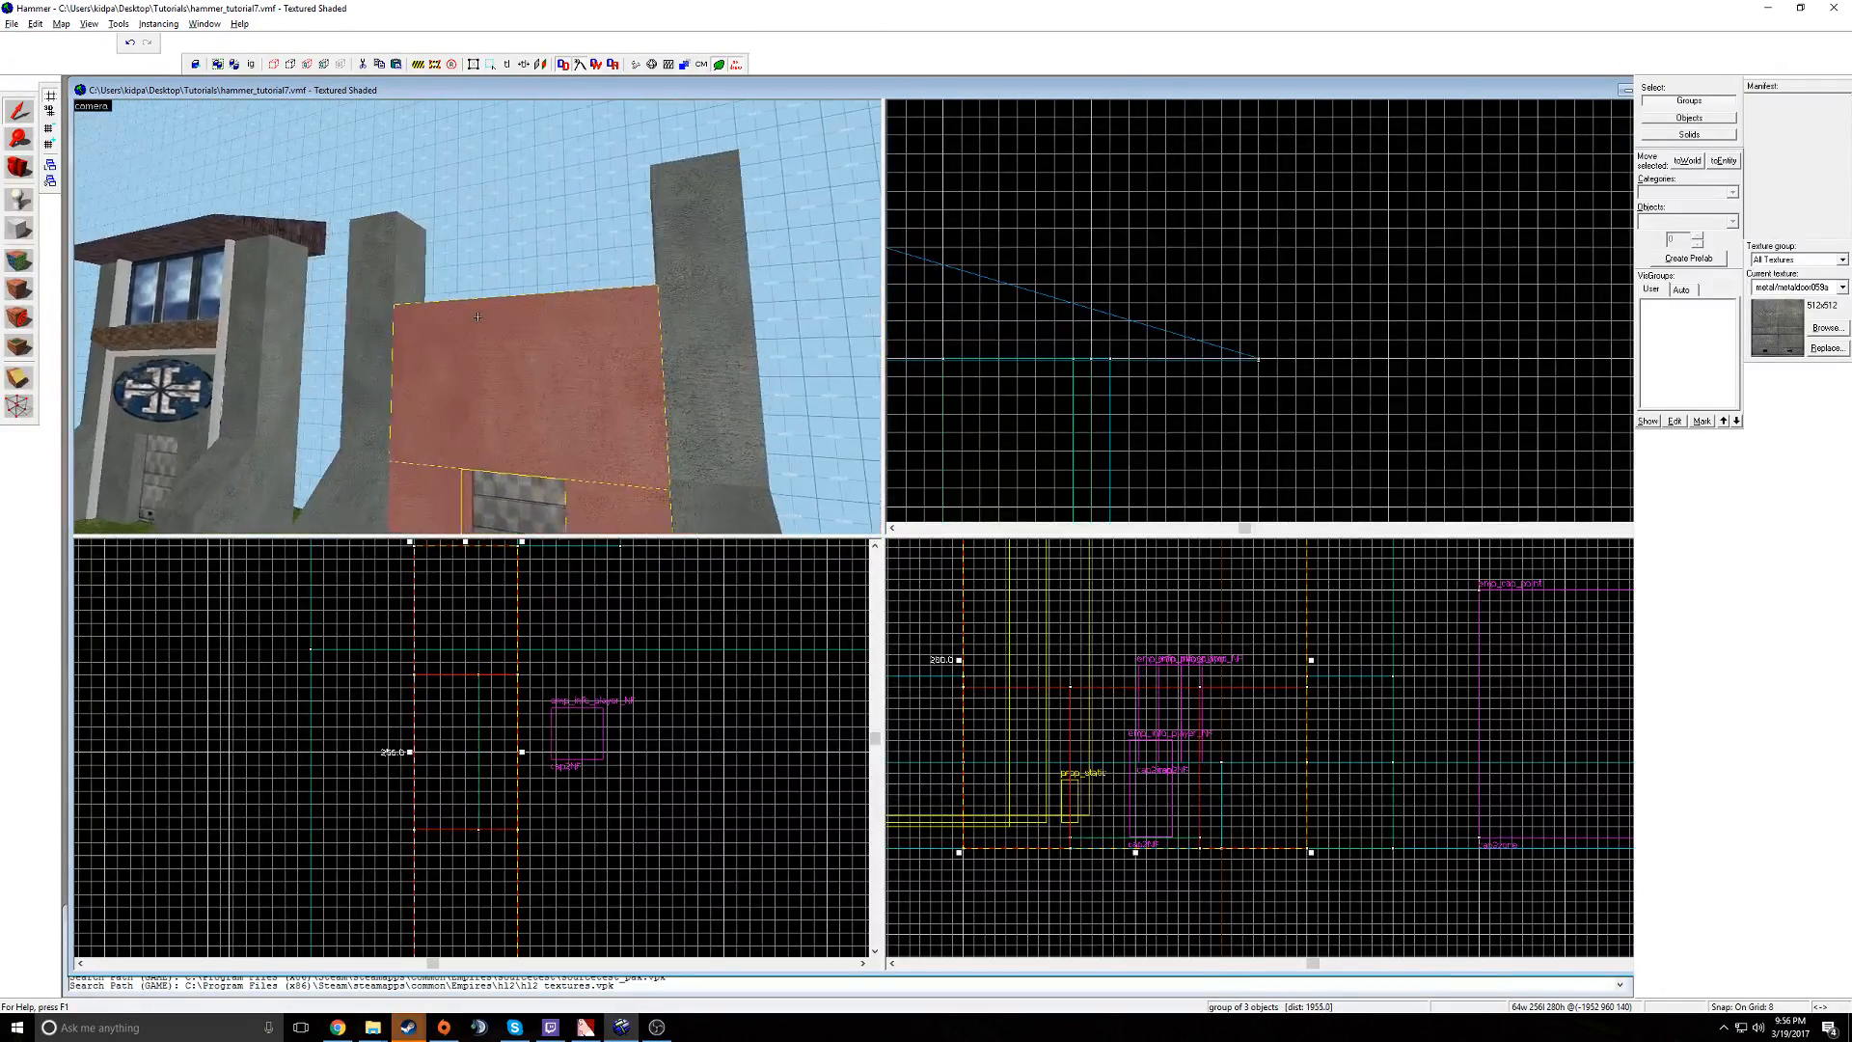
{"action": "left_click", "coordinate": [477, 317]}
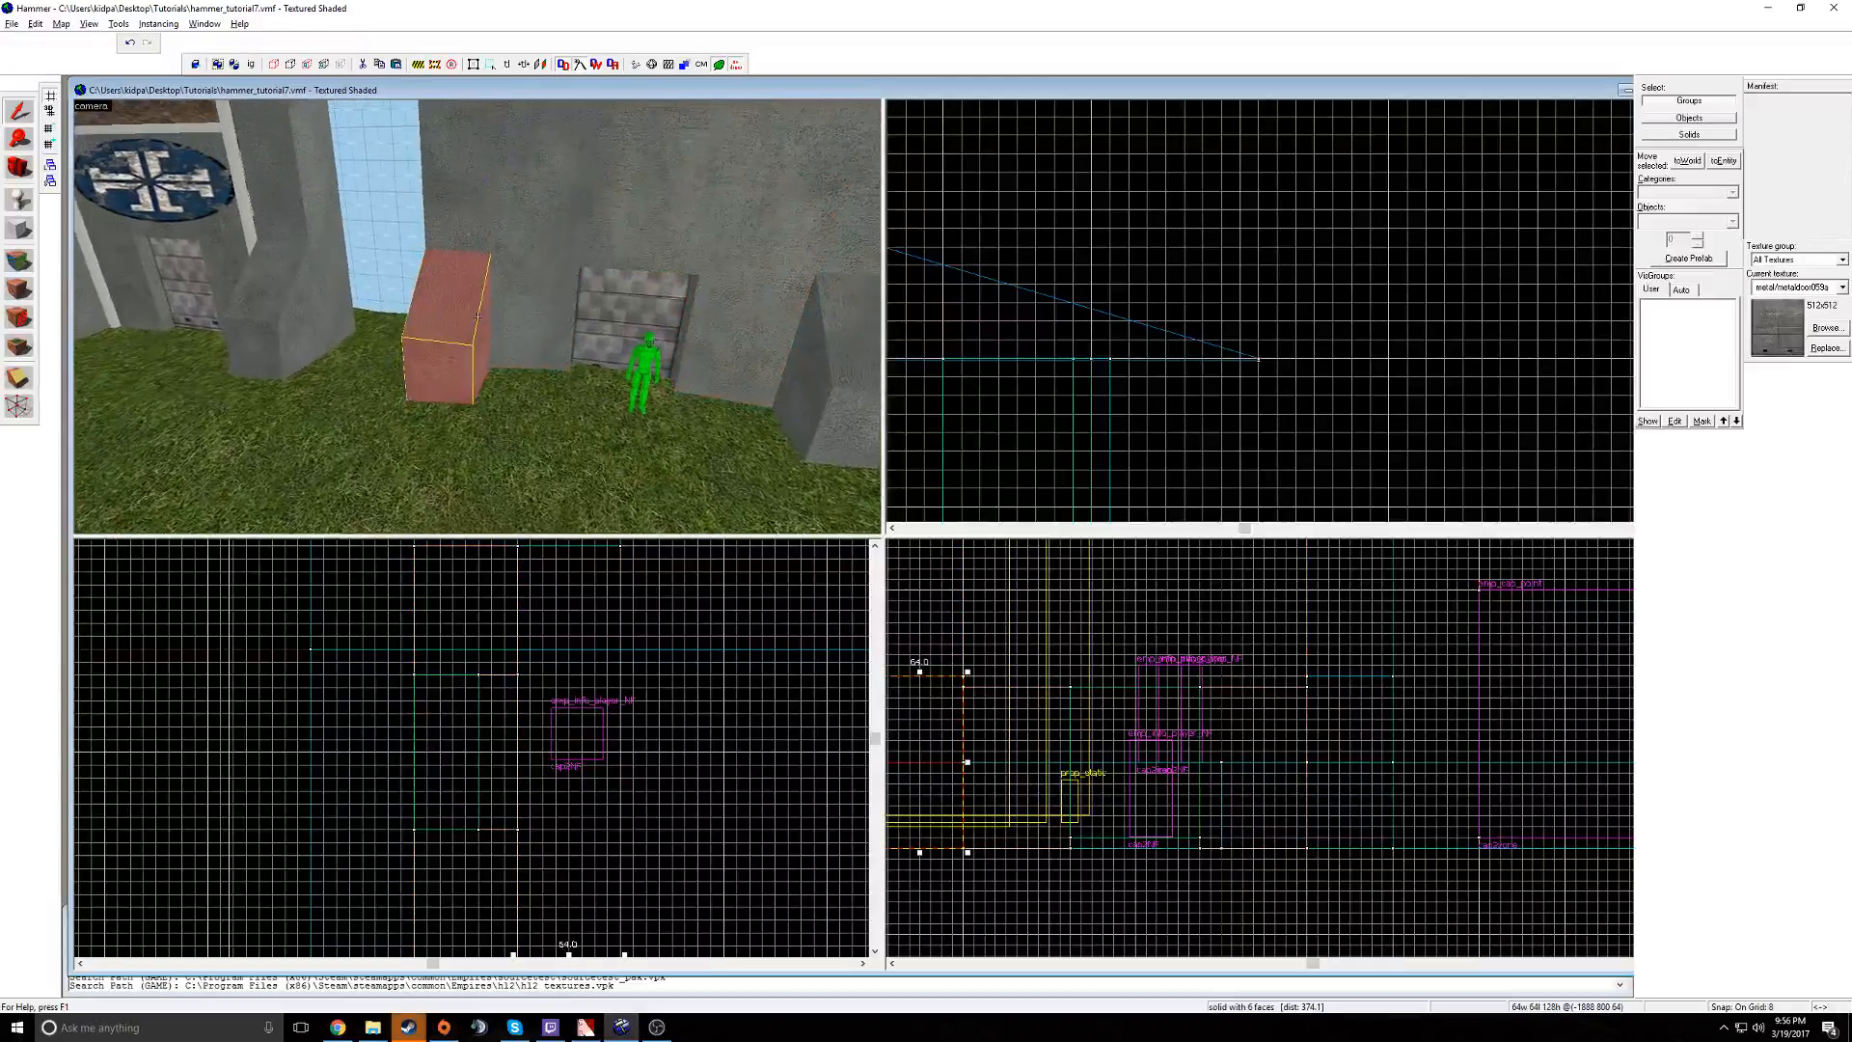
{"action": "key", "text": "z"}
{"action": "scroll", "coordinate": [612, 907], "scroll_direction": "up", "scroll_amount": 2}
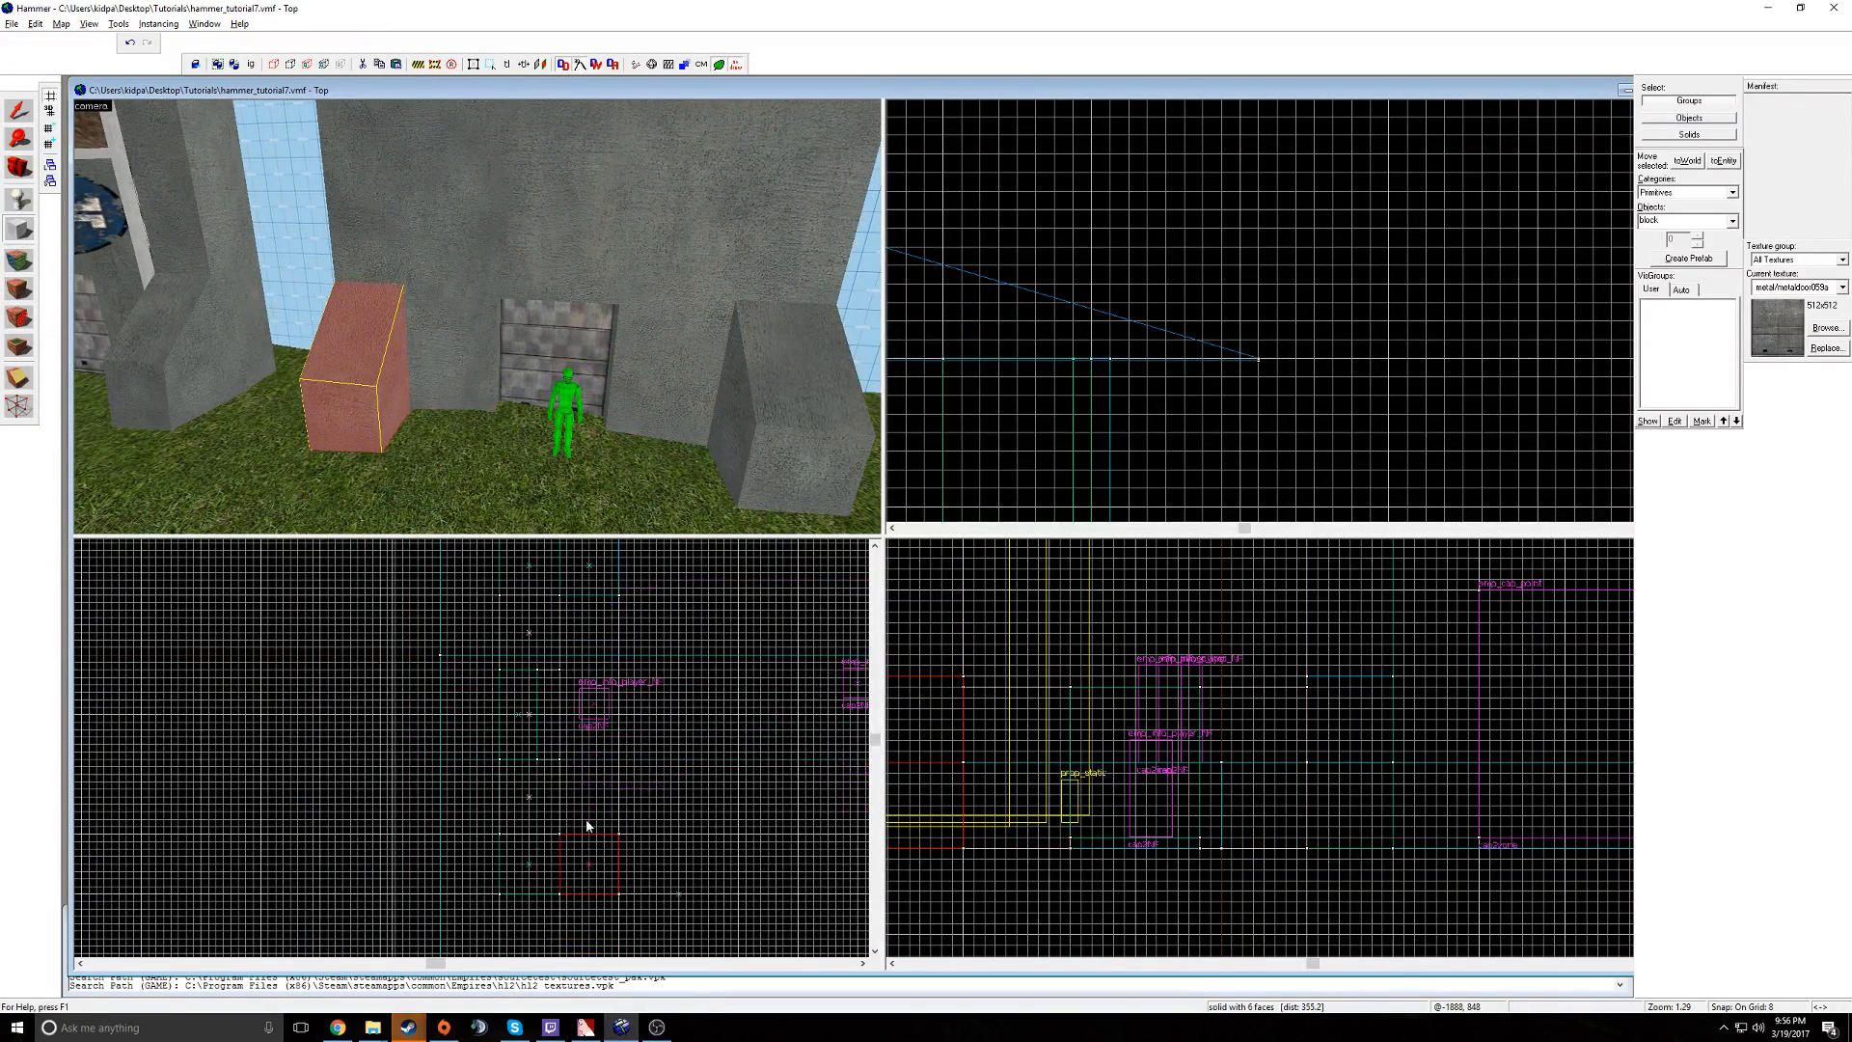
{"action": "scroll", "coordinate": [521, 809], "scroll_direction": "down", "scroll_amount": 10}
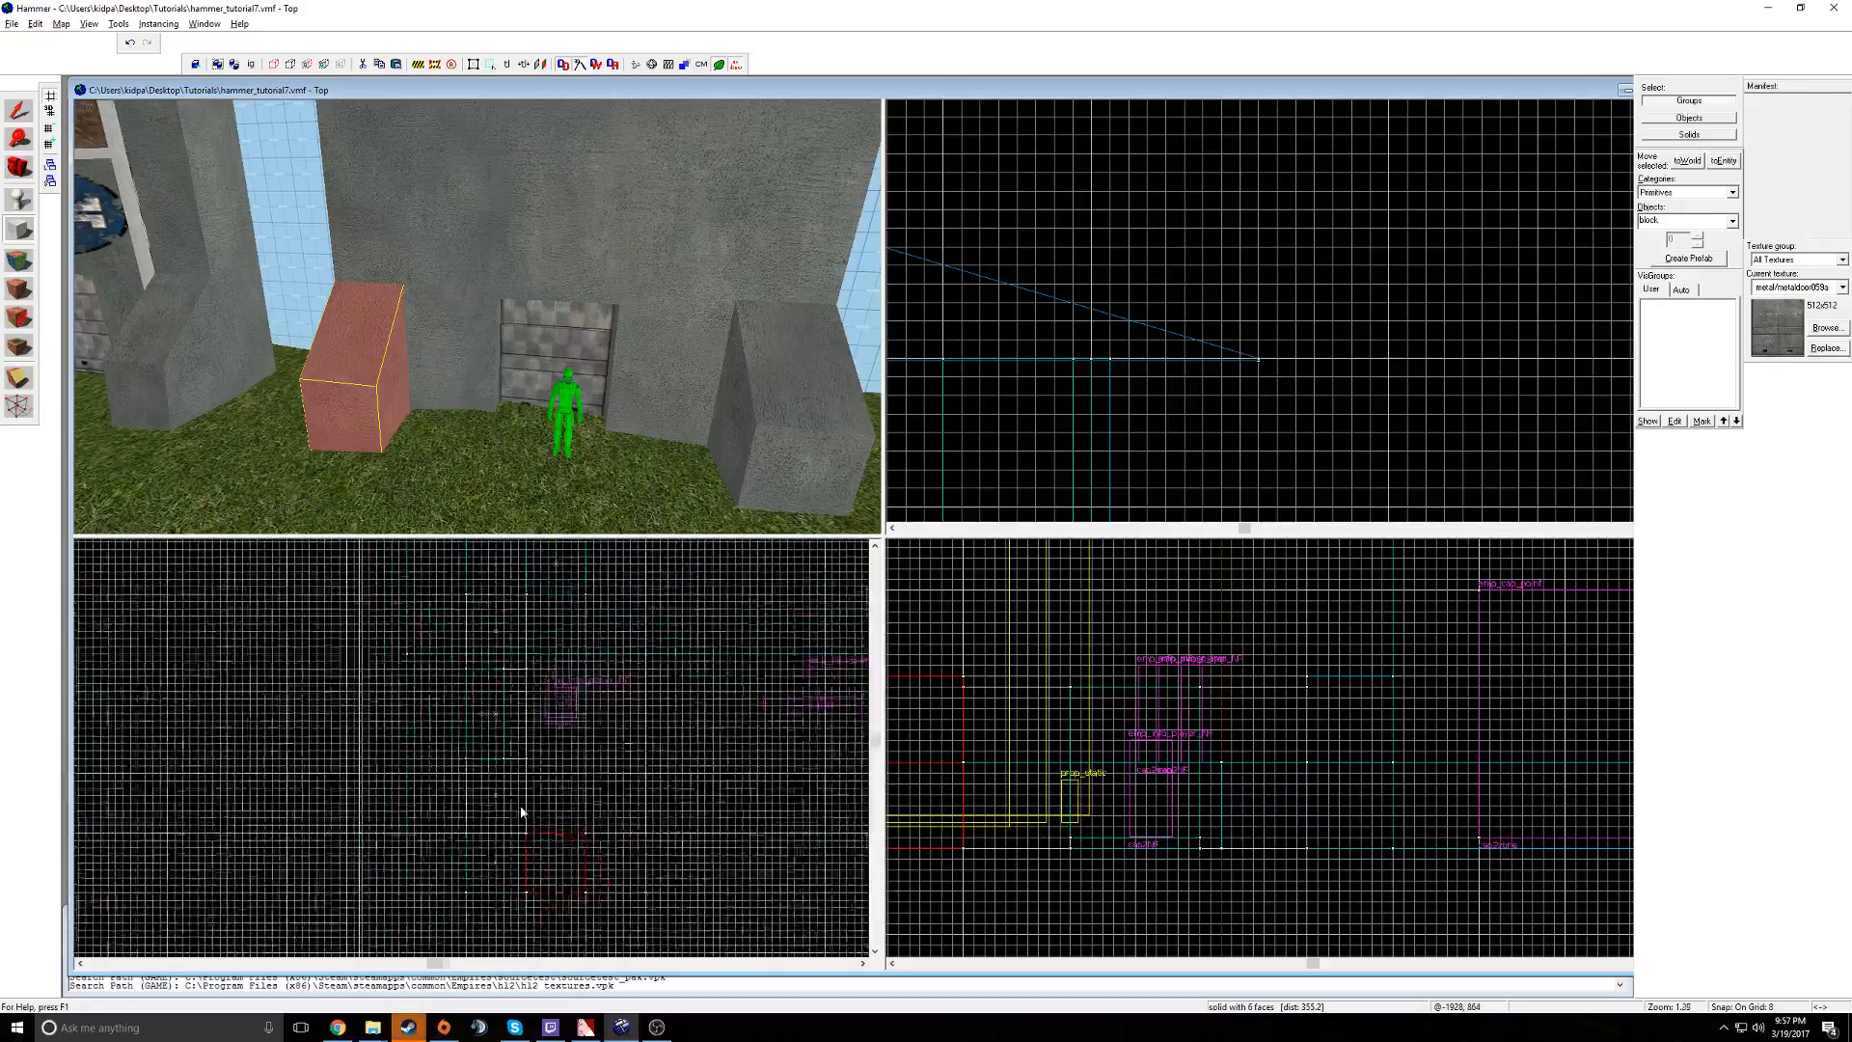
{"action": "scroll", "coordinate": [526, 799], "scroll_direction": "up", "scroll_amount": 8}
{"action": "scroll", "coordinate": [524, 834], "scroll_direction": "up", "scroll_amount": 3}
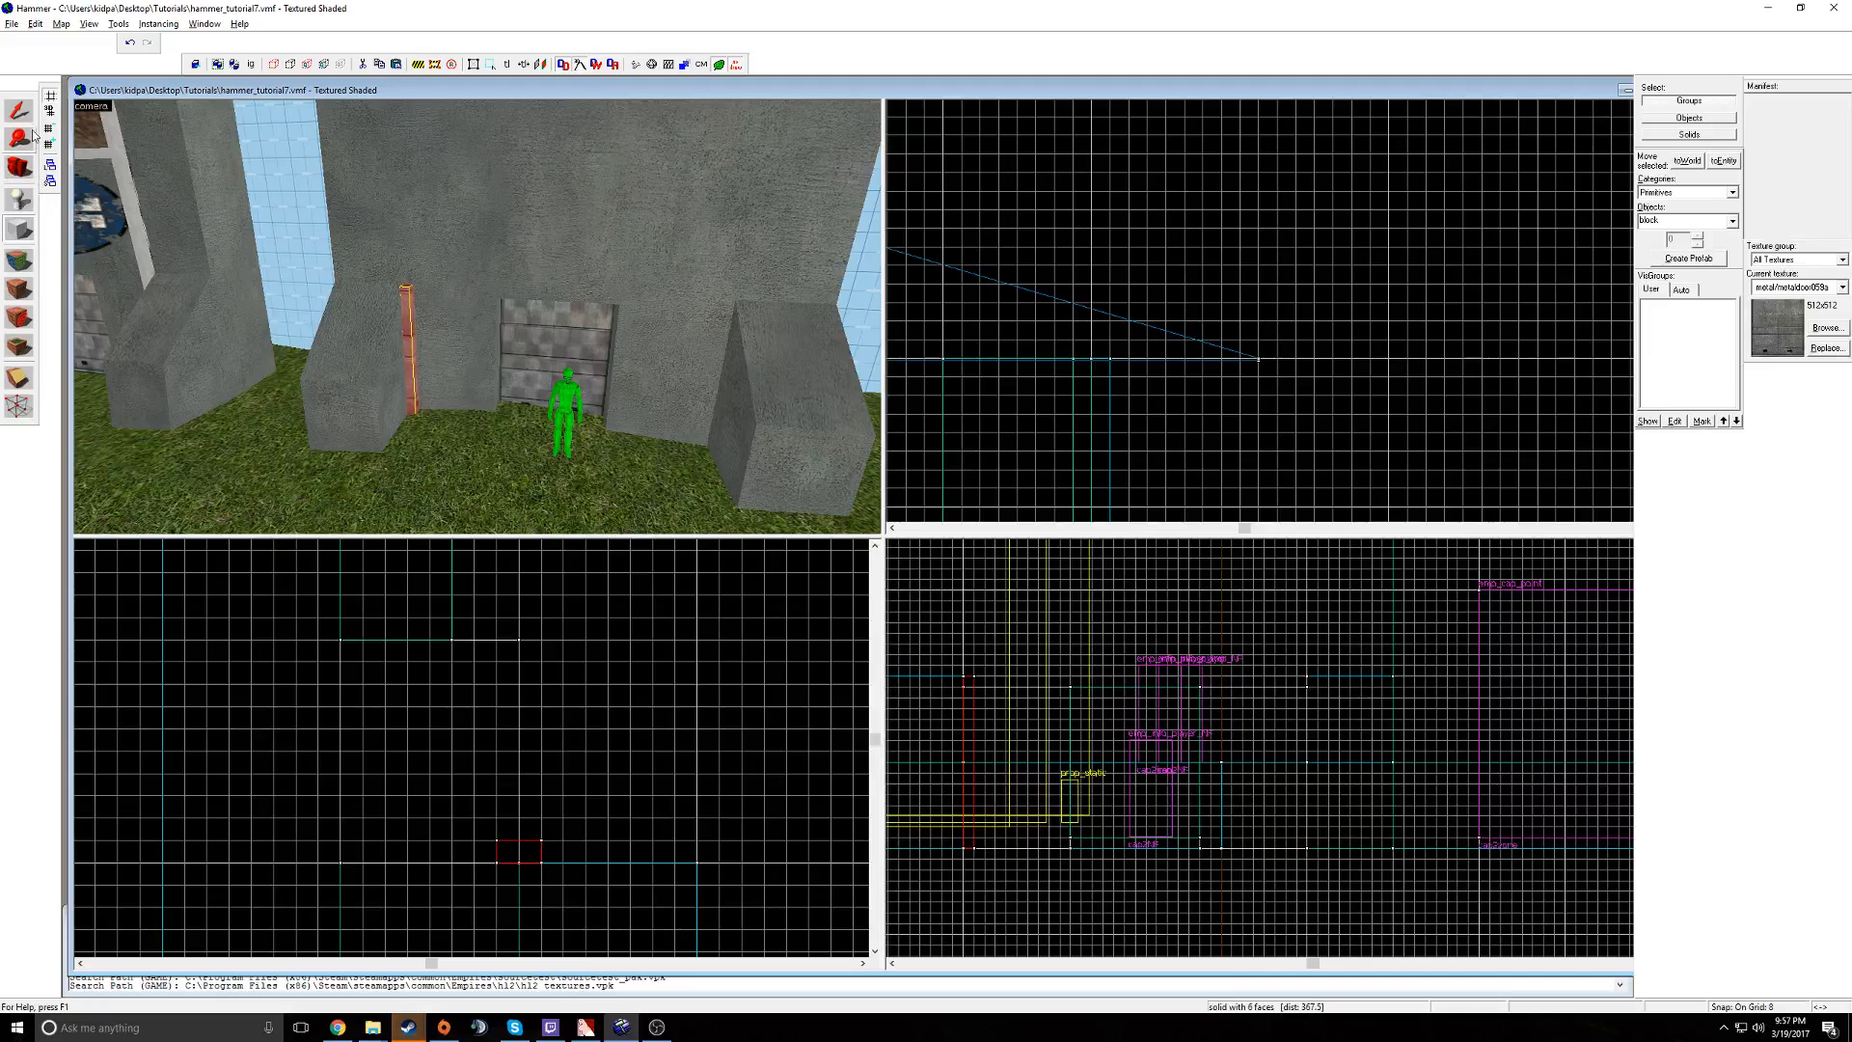
- Extend the trim block upward to the pillar's top, for a height of 384 units
{"action": "scroll", "coordinate": [1113, 658], "scroll_direction": "down", "scroll_amount": 3}
{"action": "mouse_move", "coordinate": [1047, 615]}
{"action": "left_mouse_down"}
{"action": "mouse_move", "coordinate": [1049, 645]}
{"action": "mouse_move", "coordinate": [1050, 615]}
{"action": "left_mouse_up"}
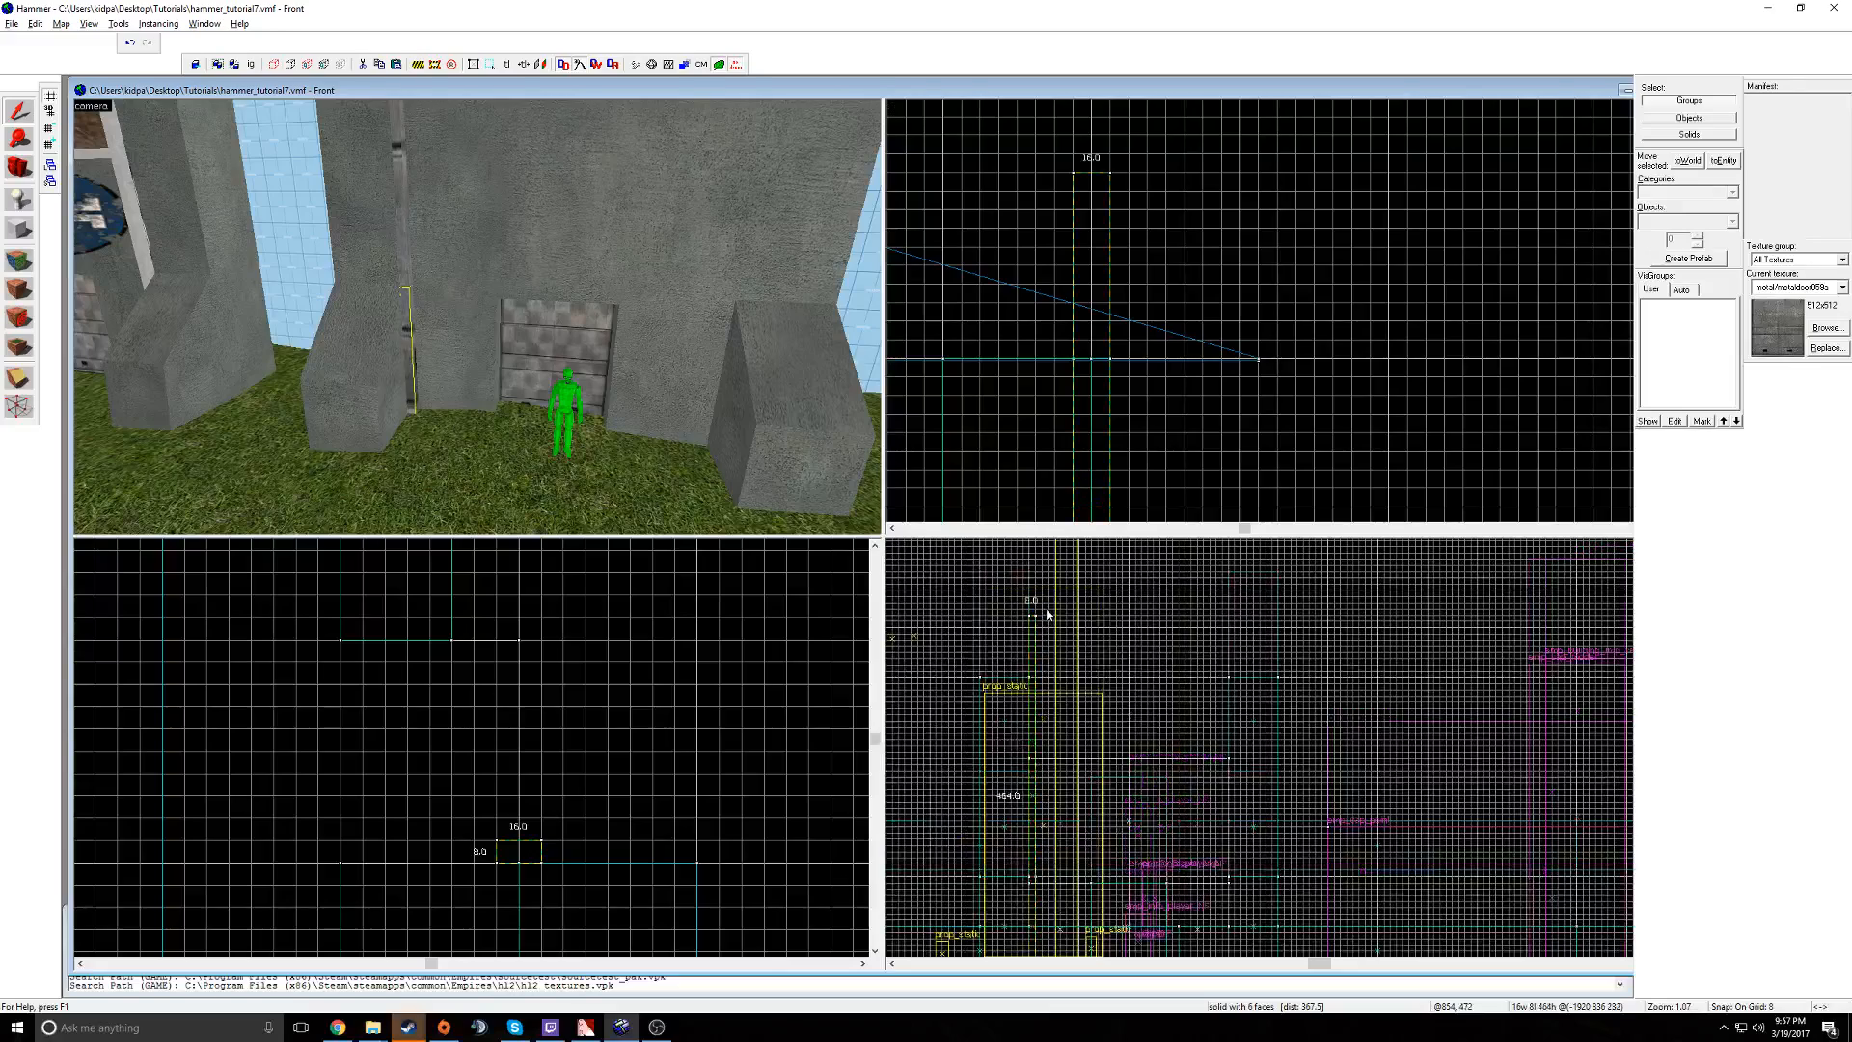
{"action": "key", "text": "z"}
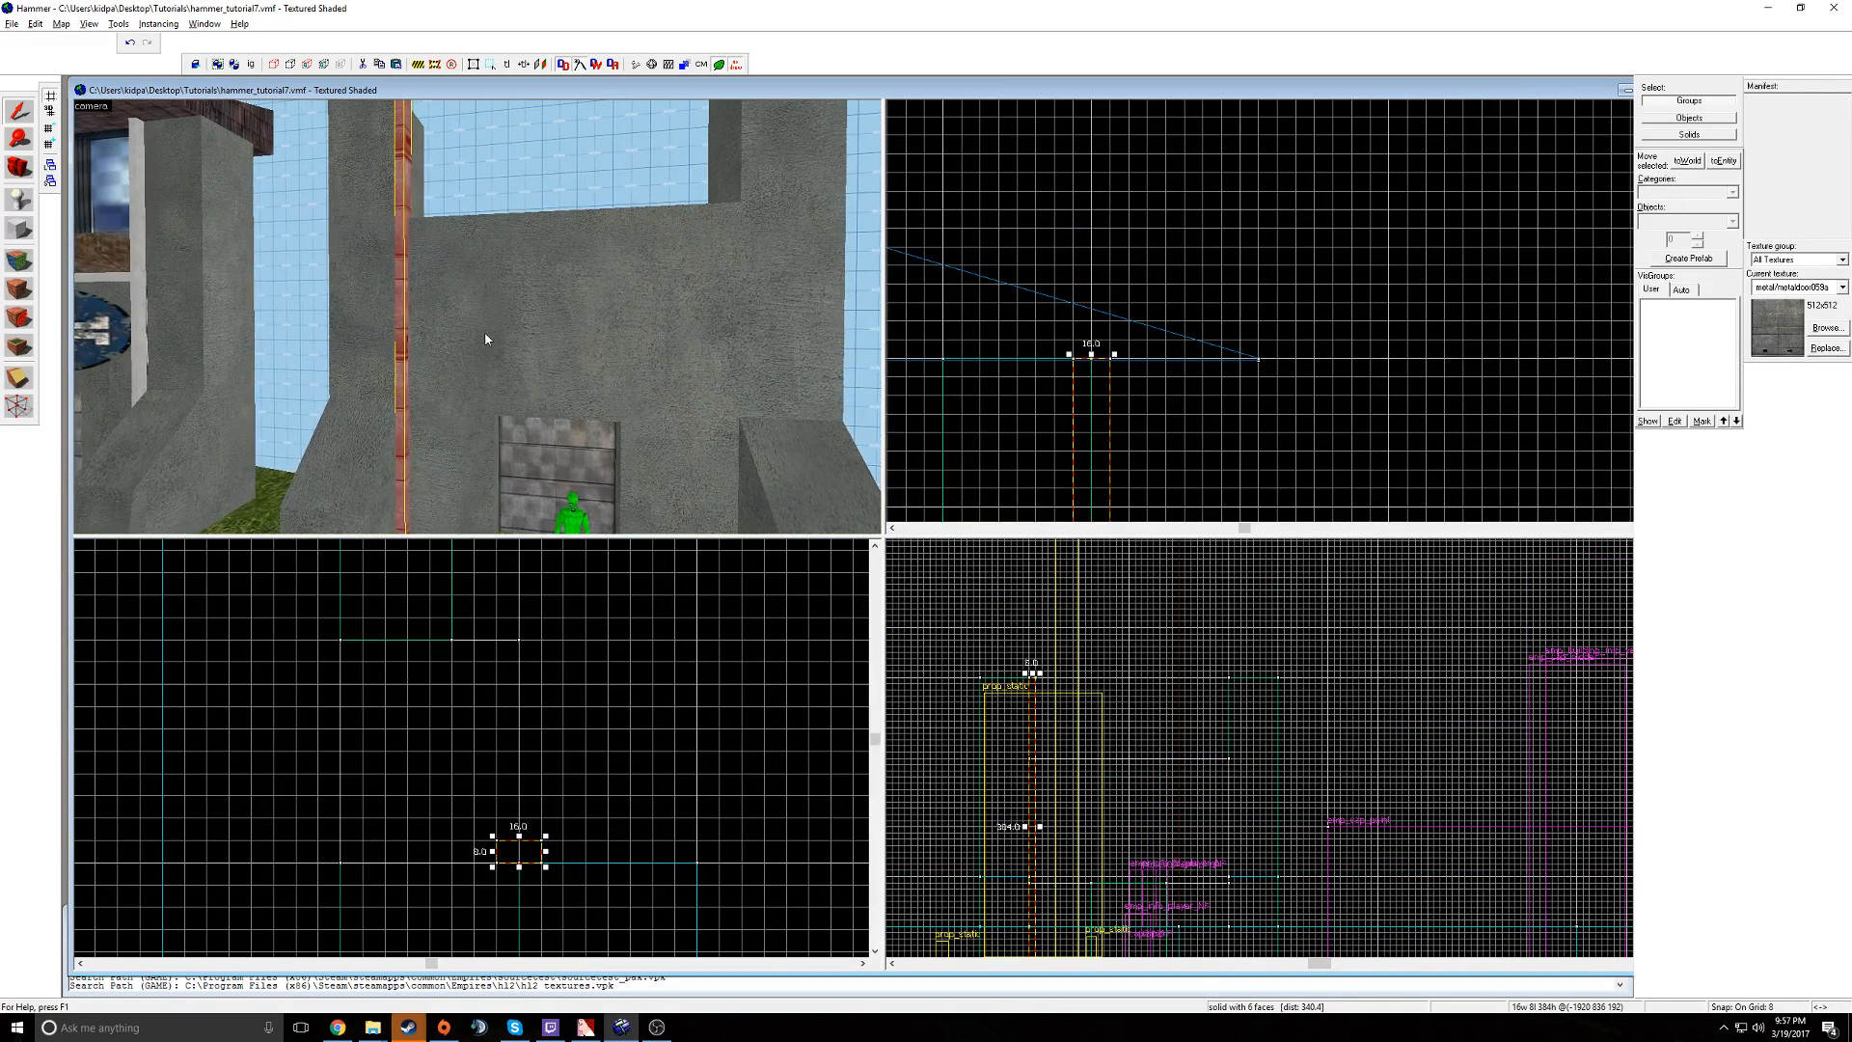
- Apply the common/concrete/concretewall06c texture to the trim strip
{"action": "left_click", "coordinate": [12, 262]}
{"action": "left_click", "coordinate": [874, 569]}
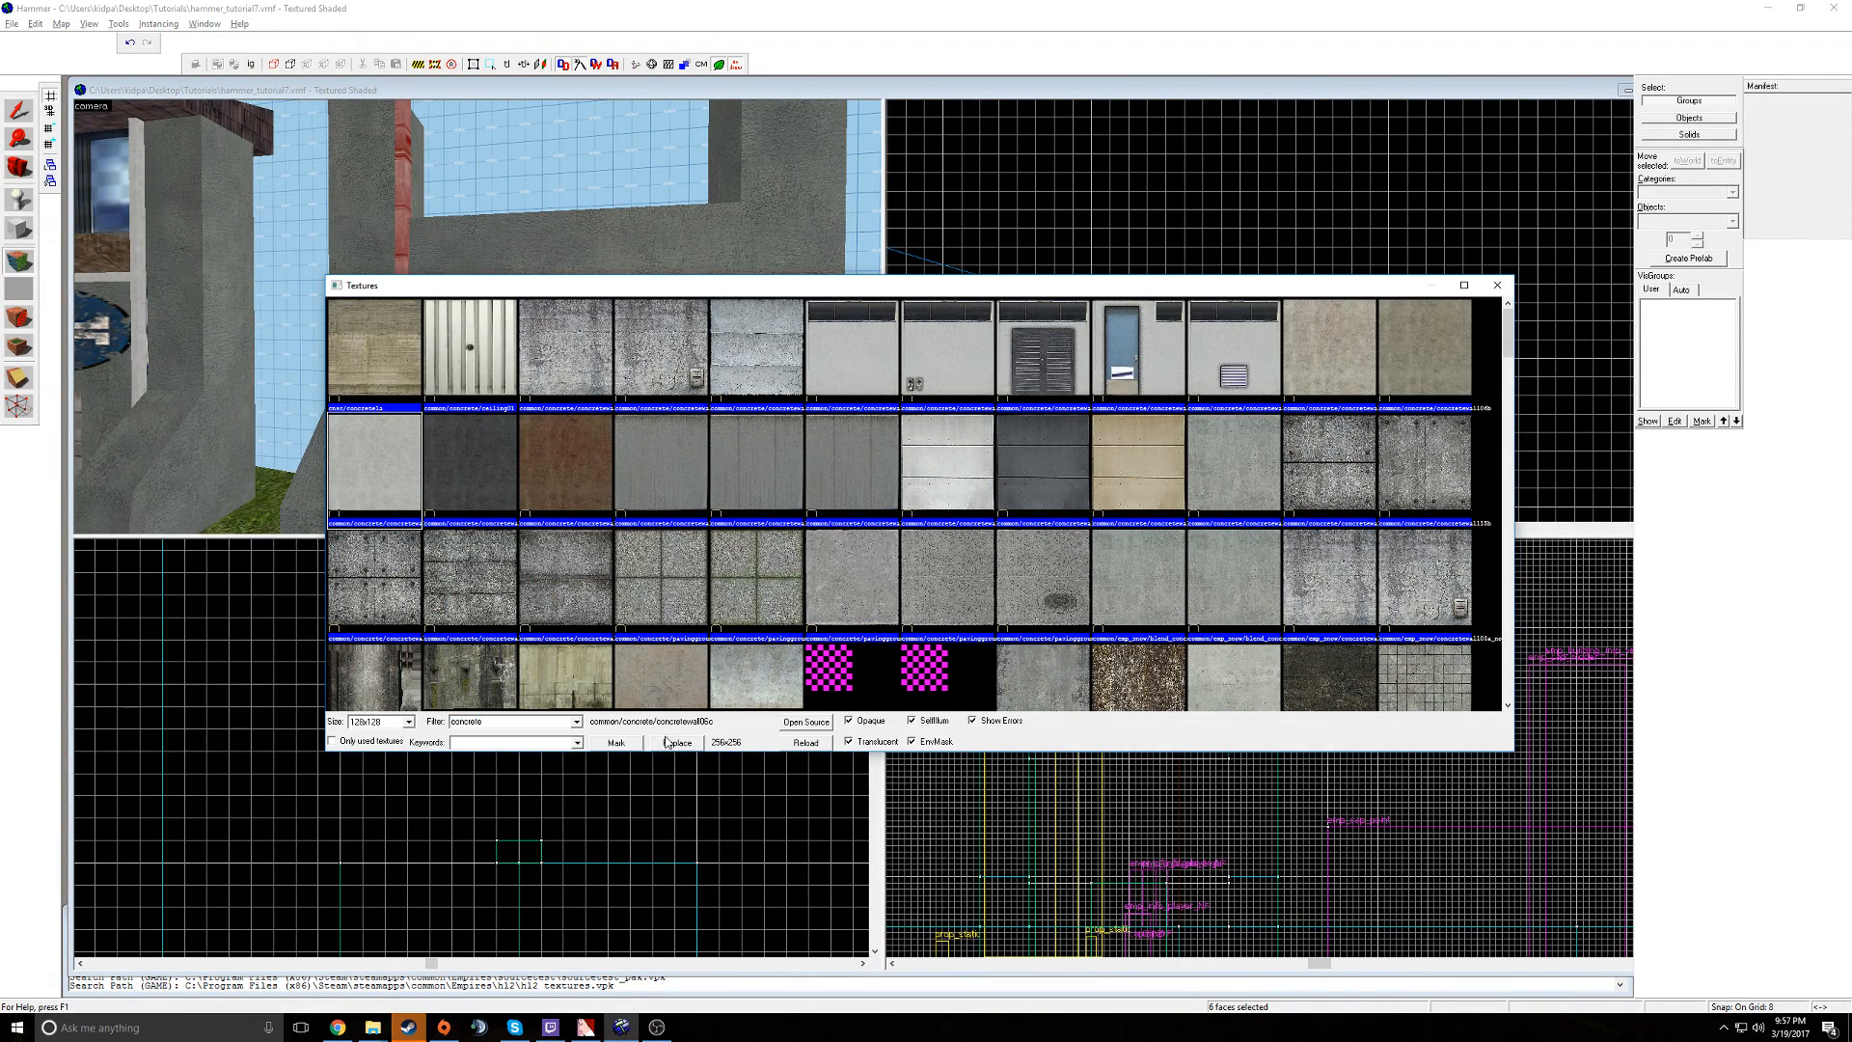
{"action": "double_click", "coordinate": [393, 482]}
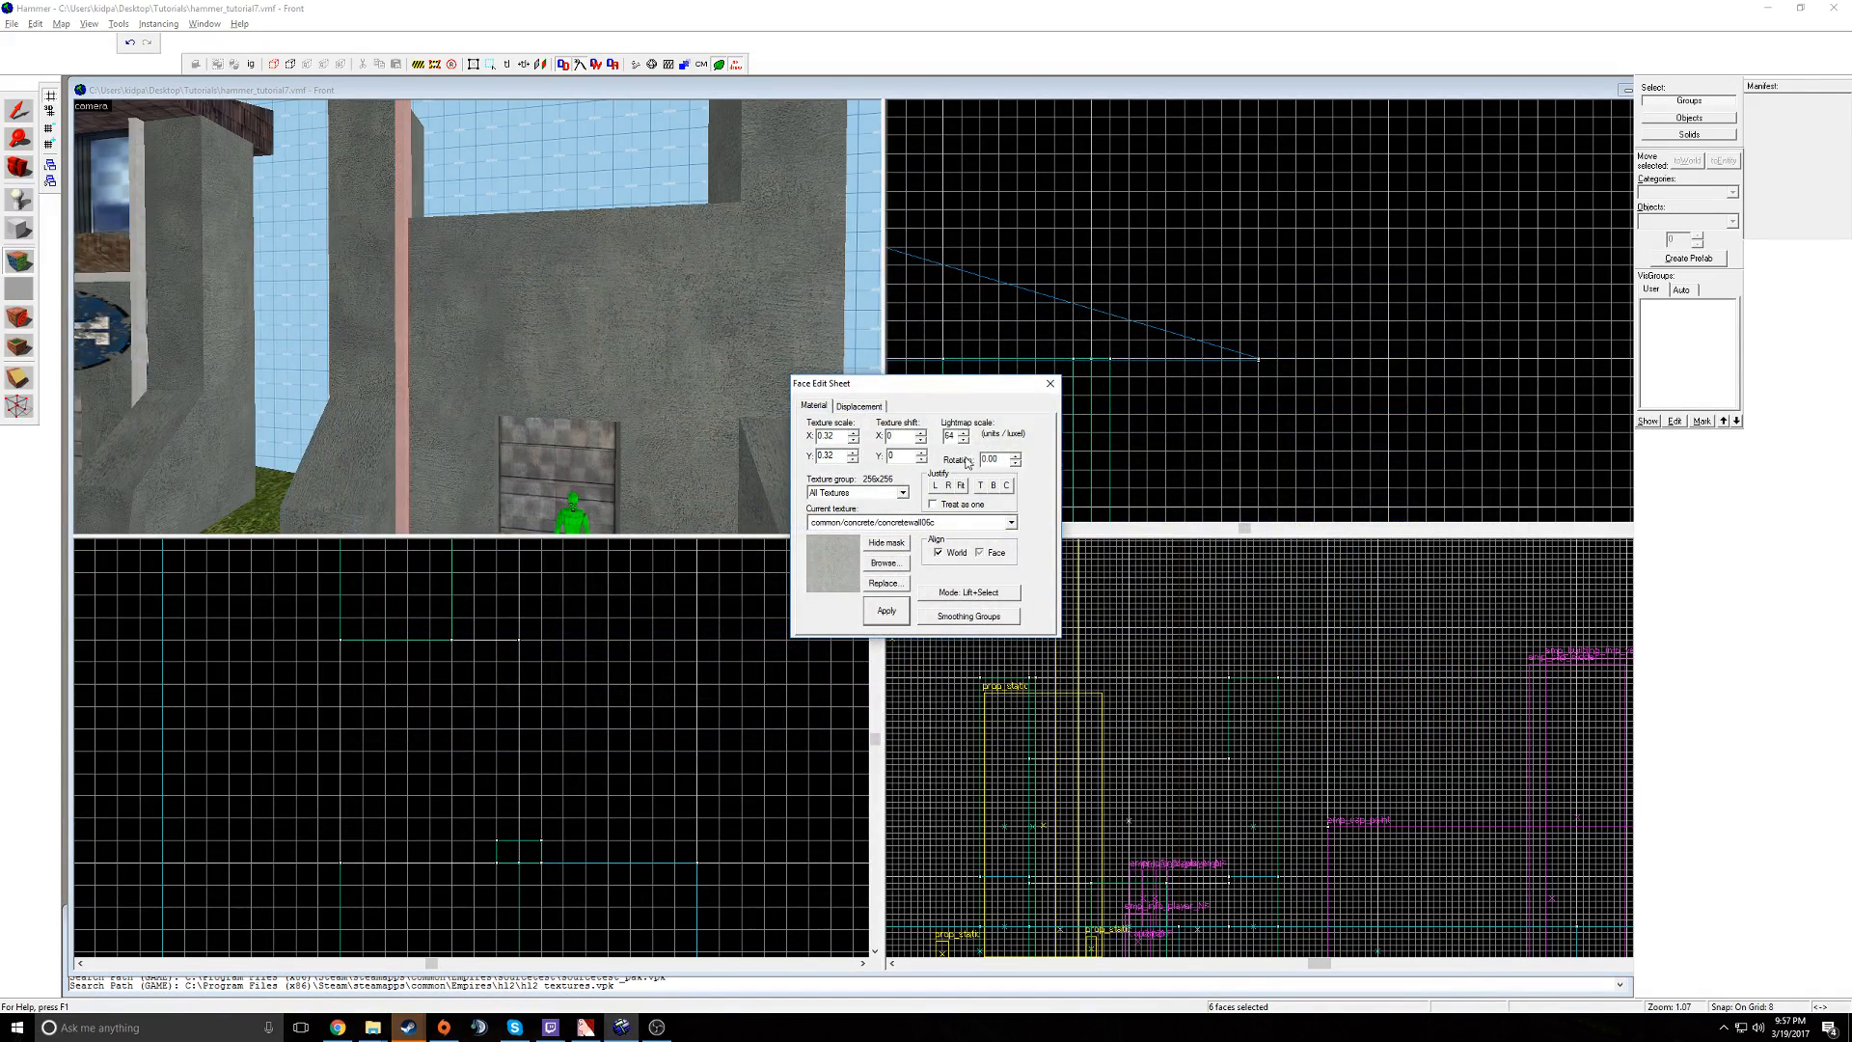
{"action": "left_click", "coordinate": [1049, 384]}
- Copy the concrete trim strip to the inner corner of the opposite pillar, about 228 units away
{"action": "left_click", "coordinate": [403, 311]}
{"action": "left_click_drag", "start_coordinate": [518, 856], "coordinate": [542, 643]}
{"action": "scroll", "coordinate": [563, 583], "scroll_direction": "down", "scroll_amount": 3}
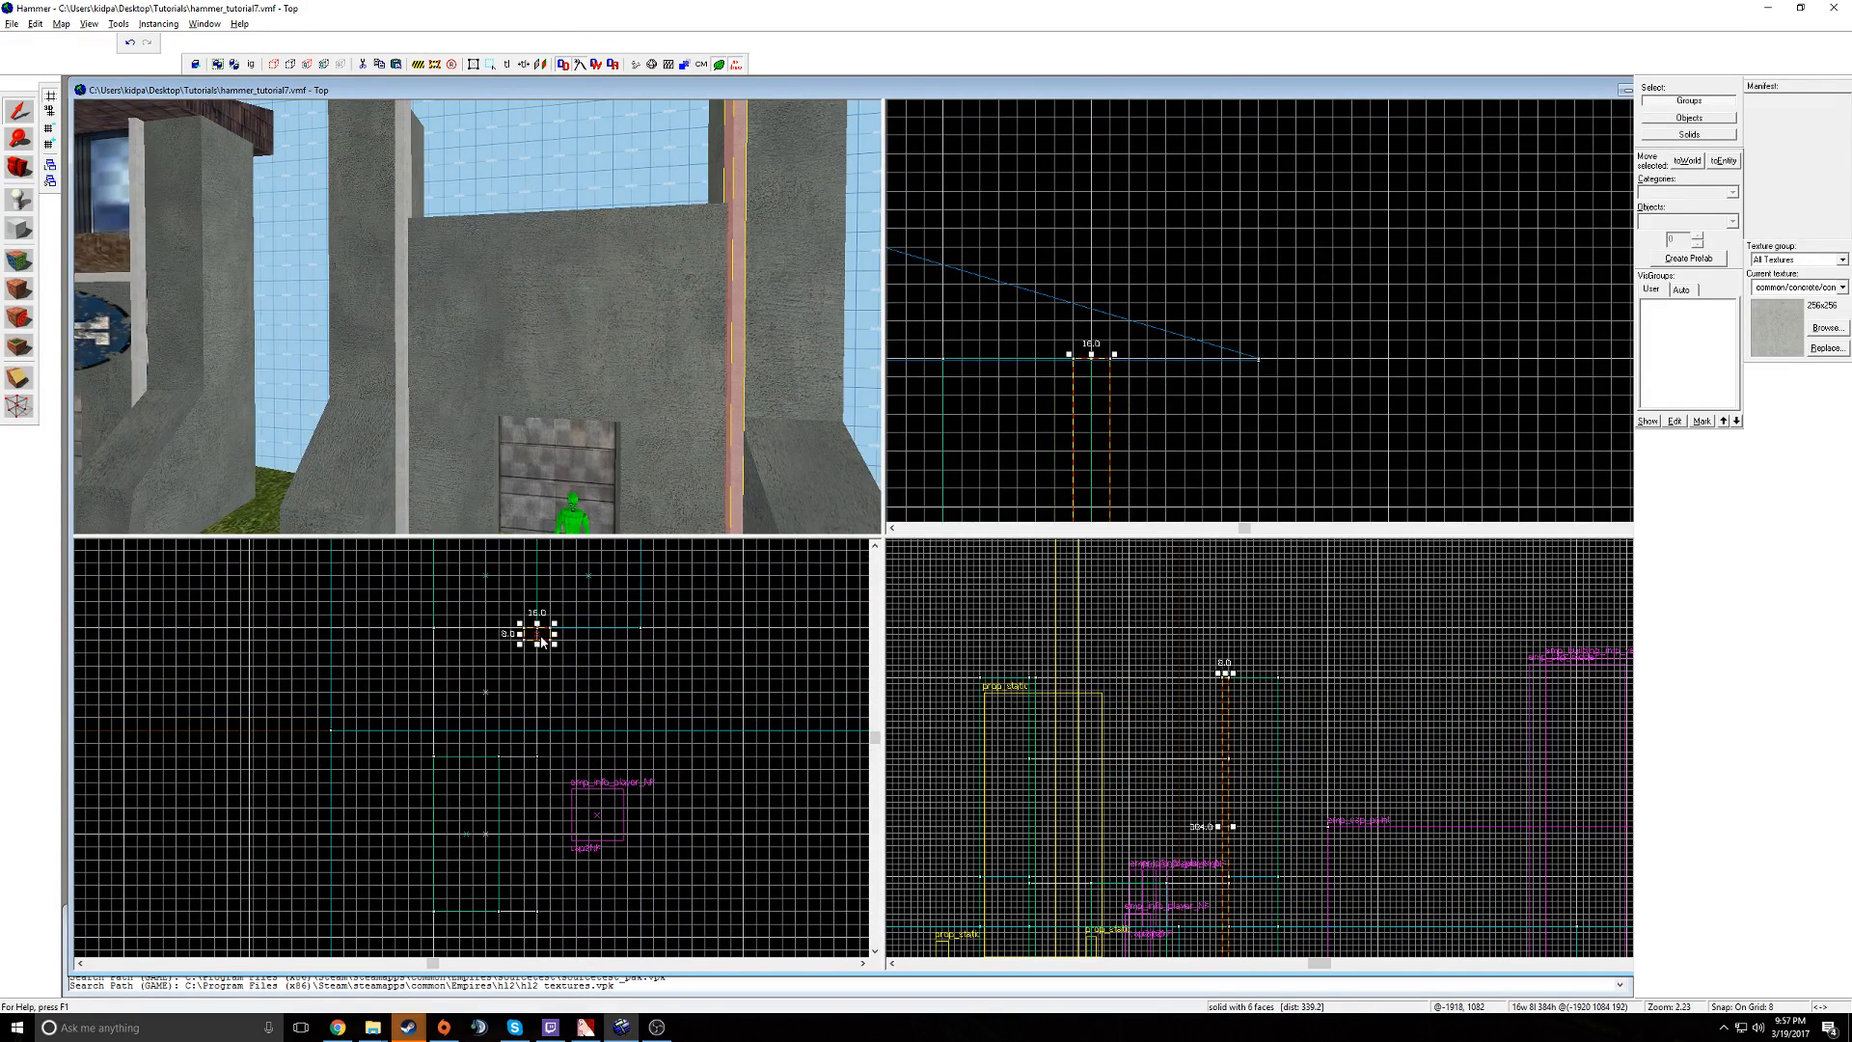
- Compare the new facade with the original tower and examine the original's ledge beneath the windows
{"action": "key", "text": "z"}
{"action": "key", "text": "s"}
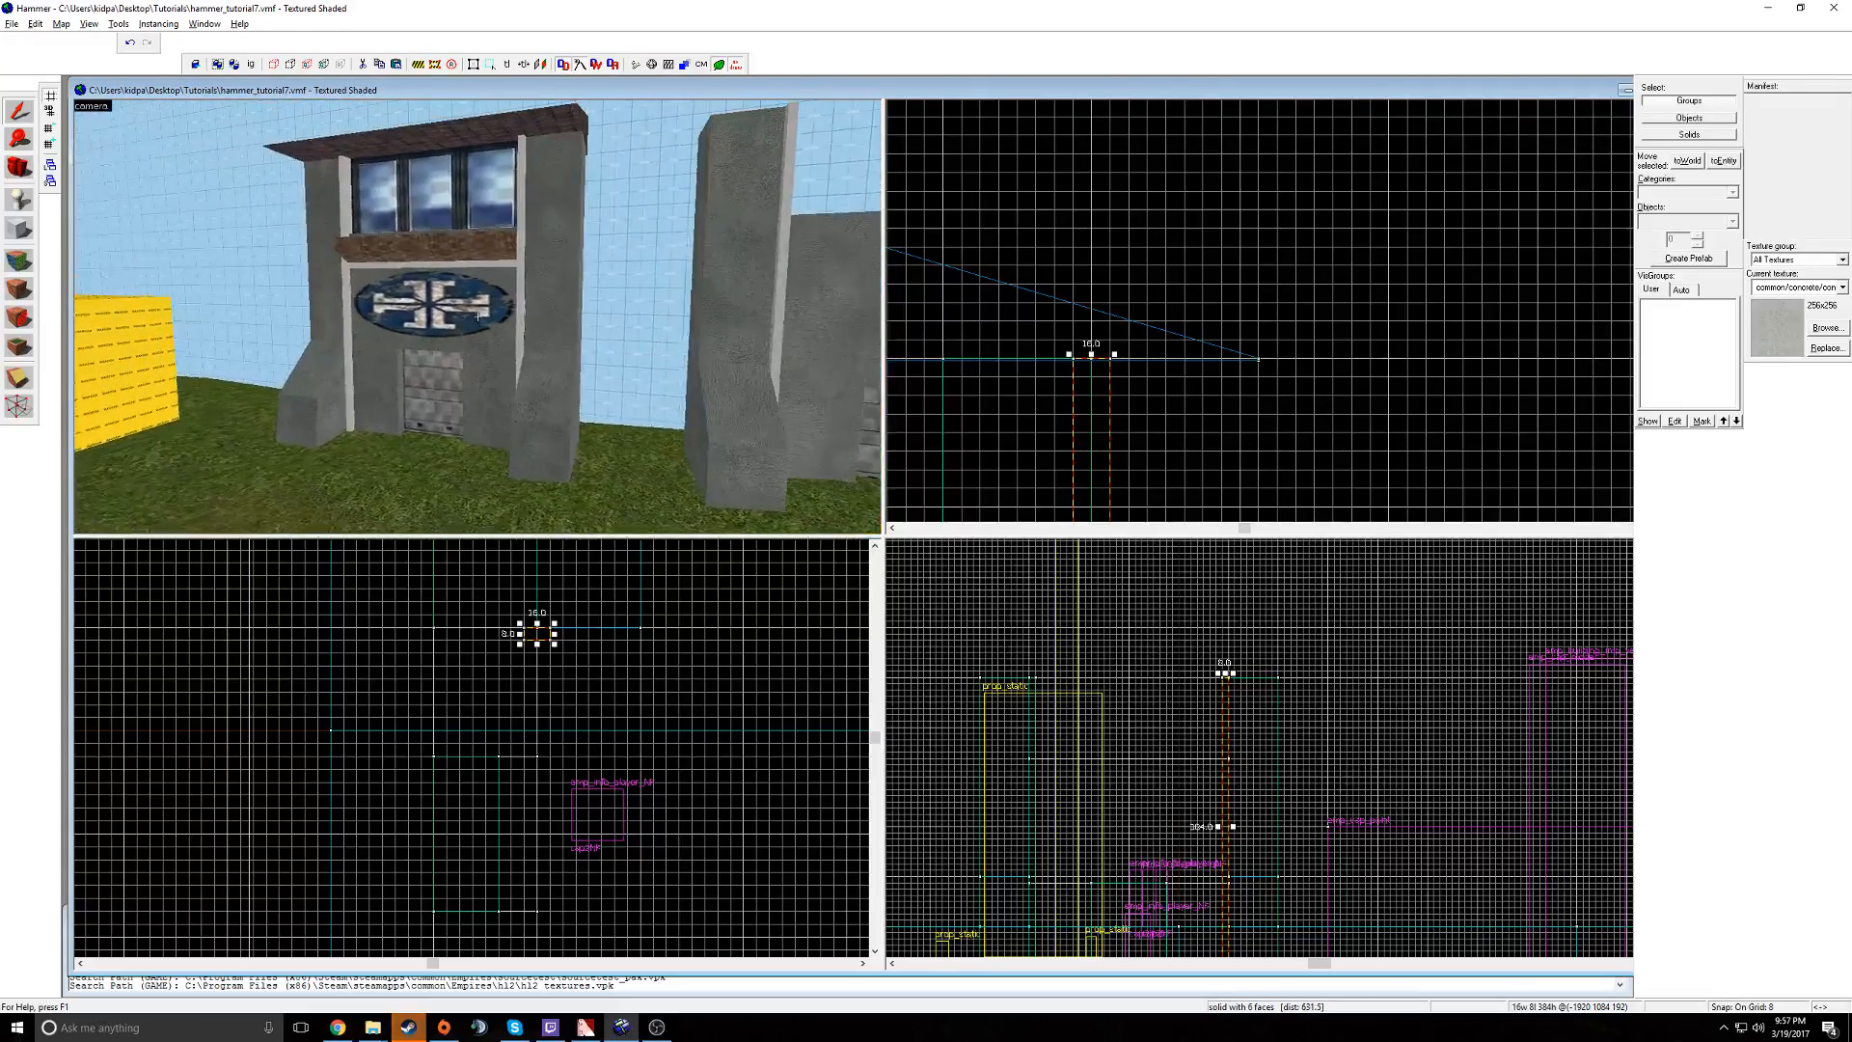
{"action": "key", "text": "d"}
{"action": "key", "text": "w"}
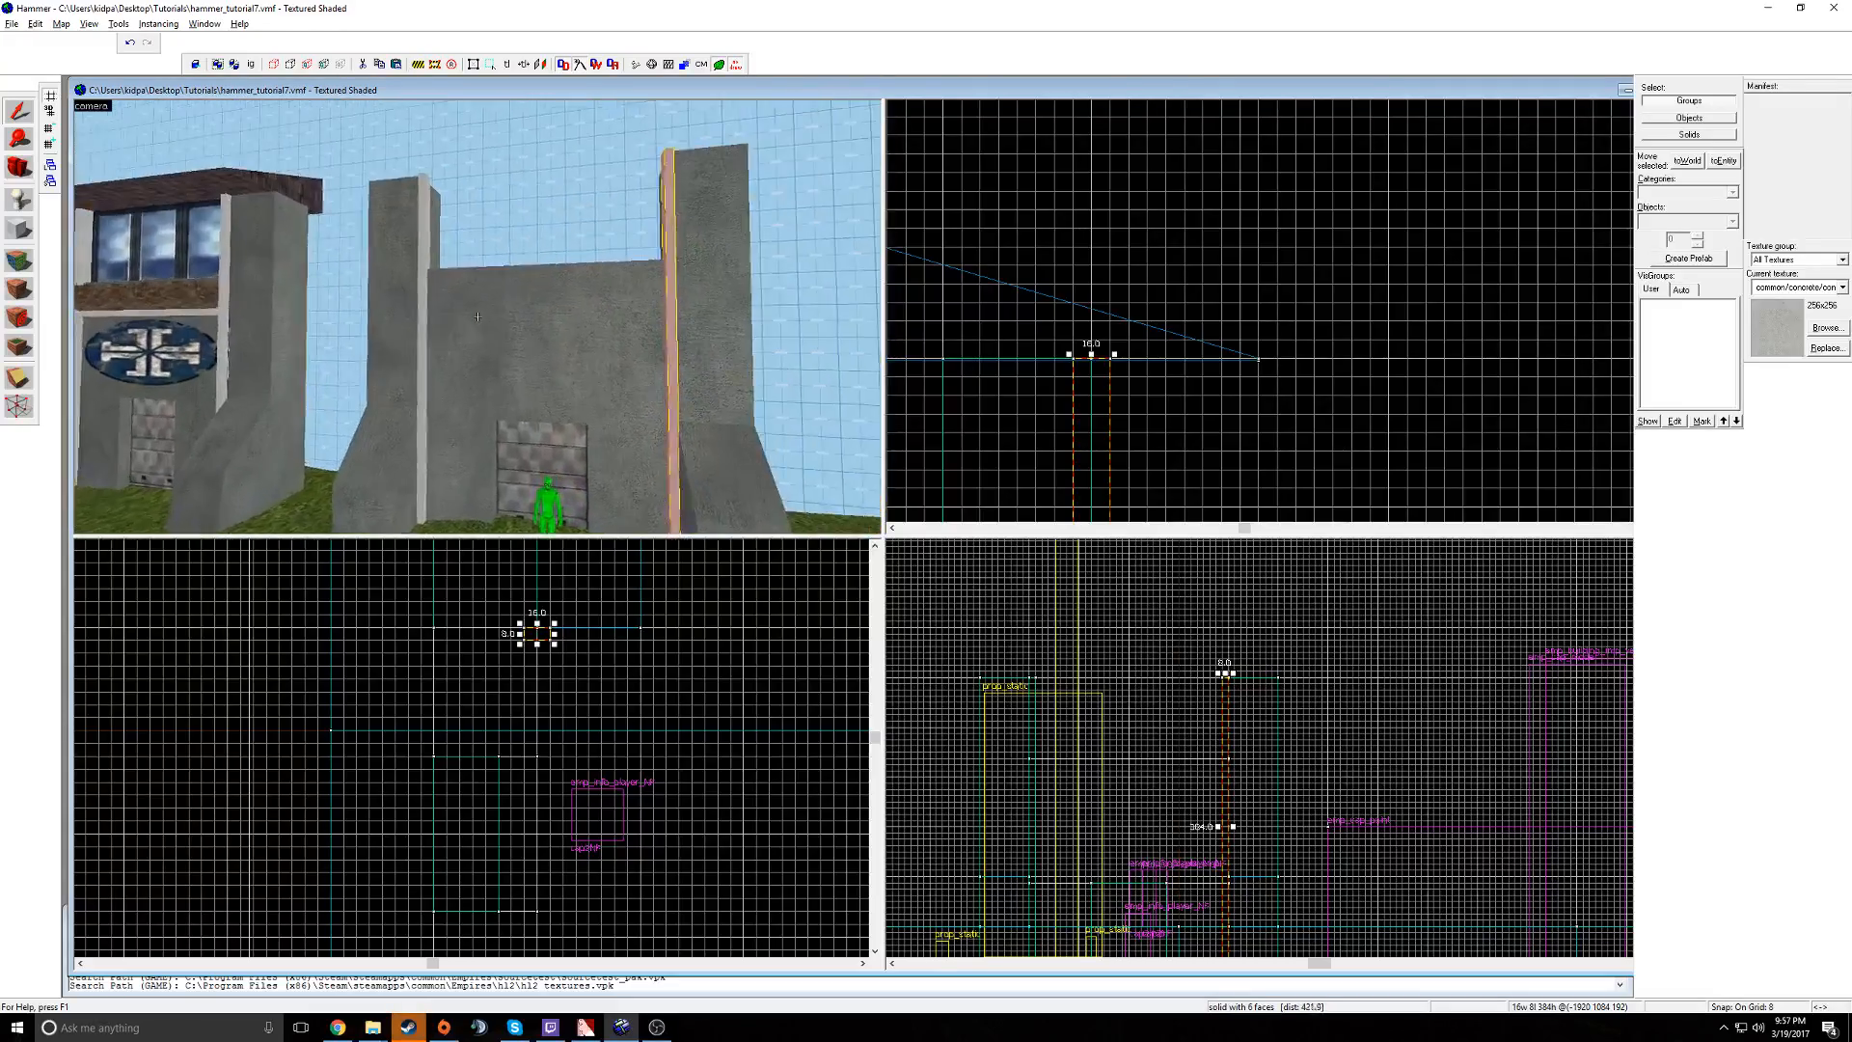
{"action": "key", "text": "z"}
{"action": "key", "text": "z"}
{"action": "key", "text": "s"}
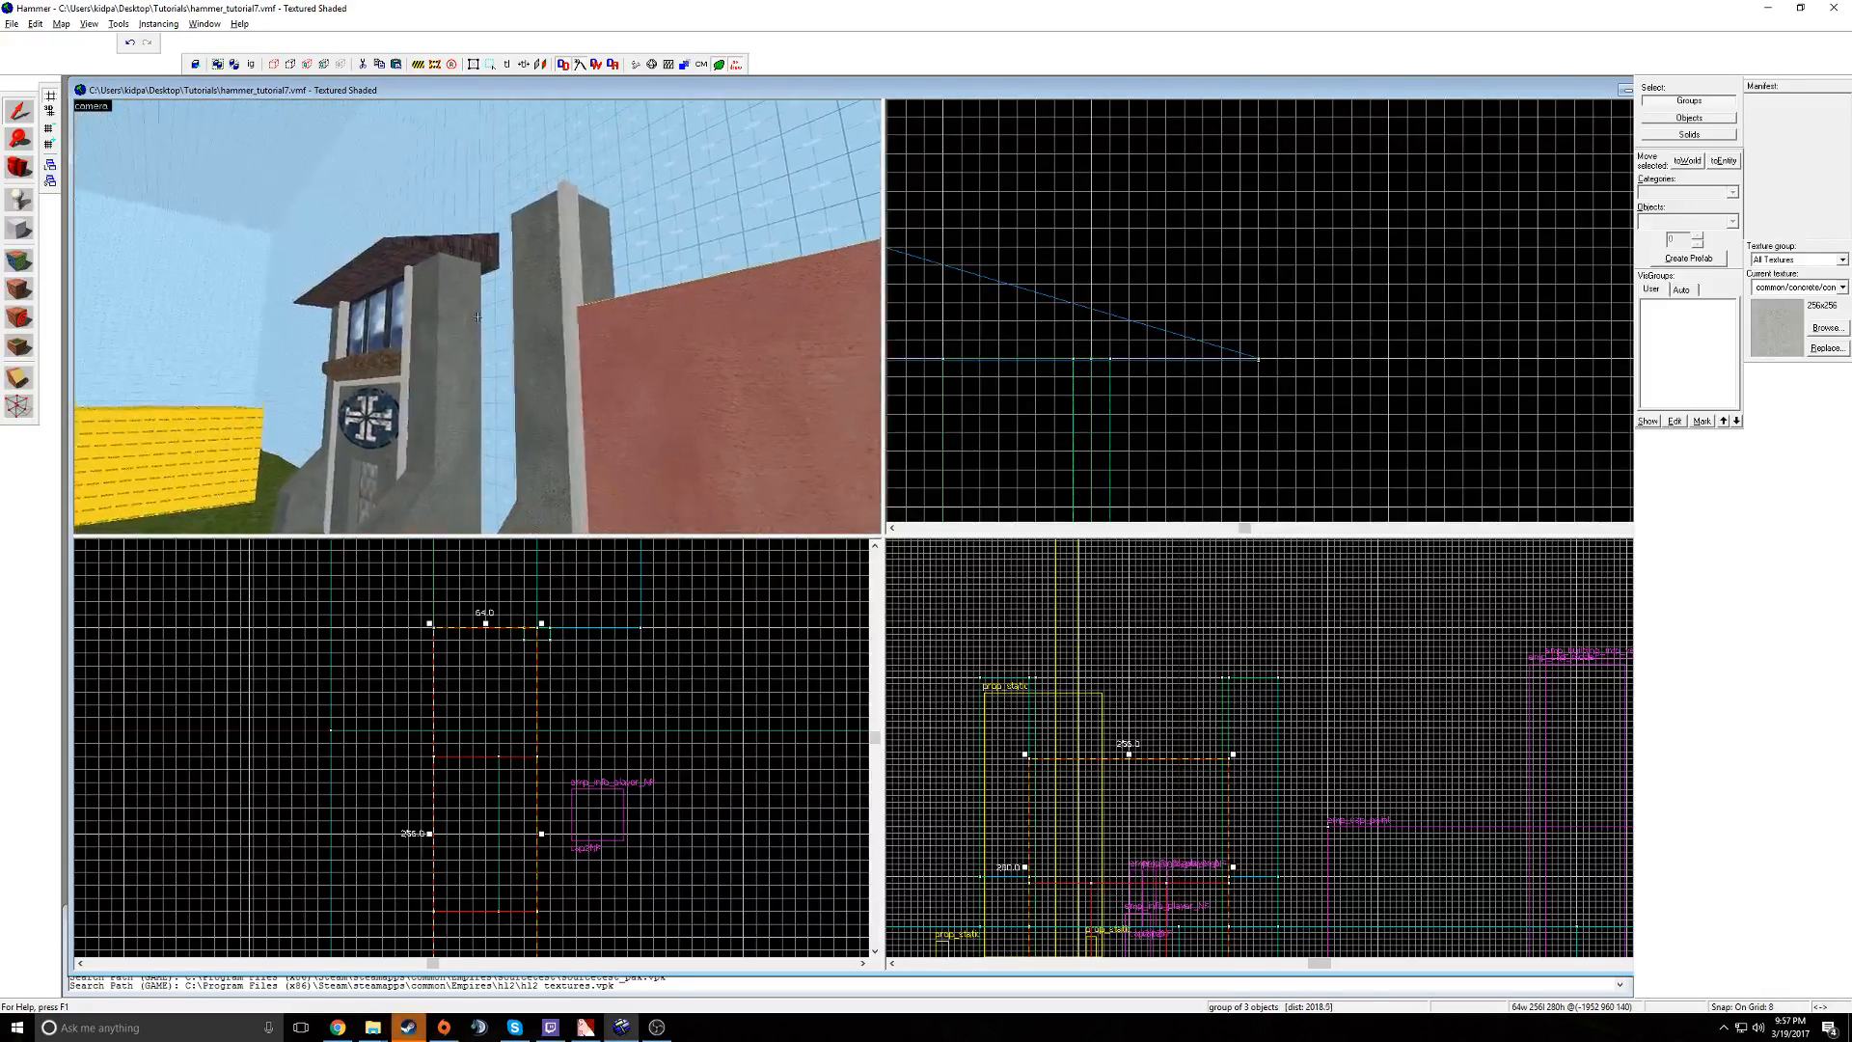
{"action": "key", "text": "w"}
{"action": "left_click", "coordinate": [478, 317]}
{"action": "key", "text": "w"}
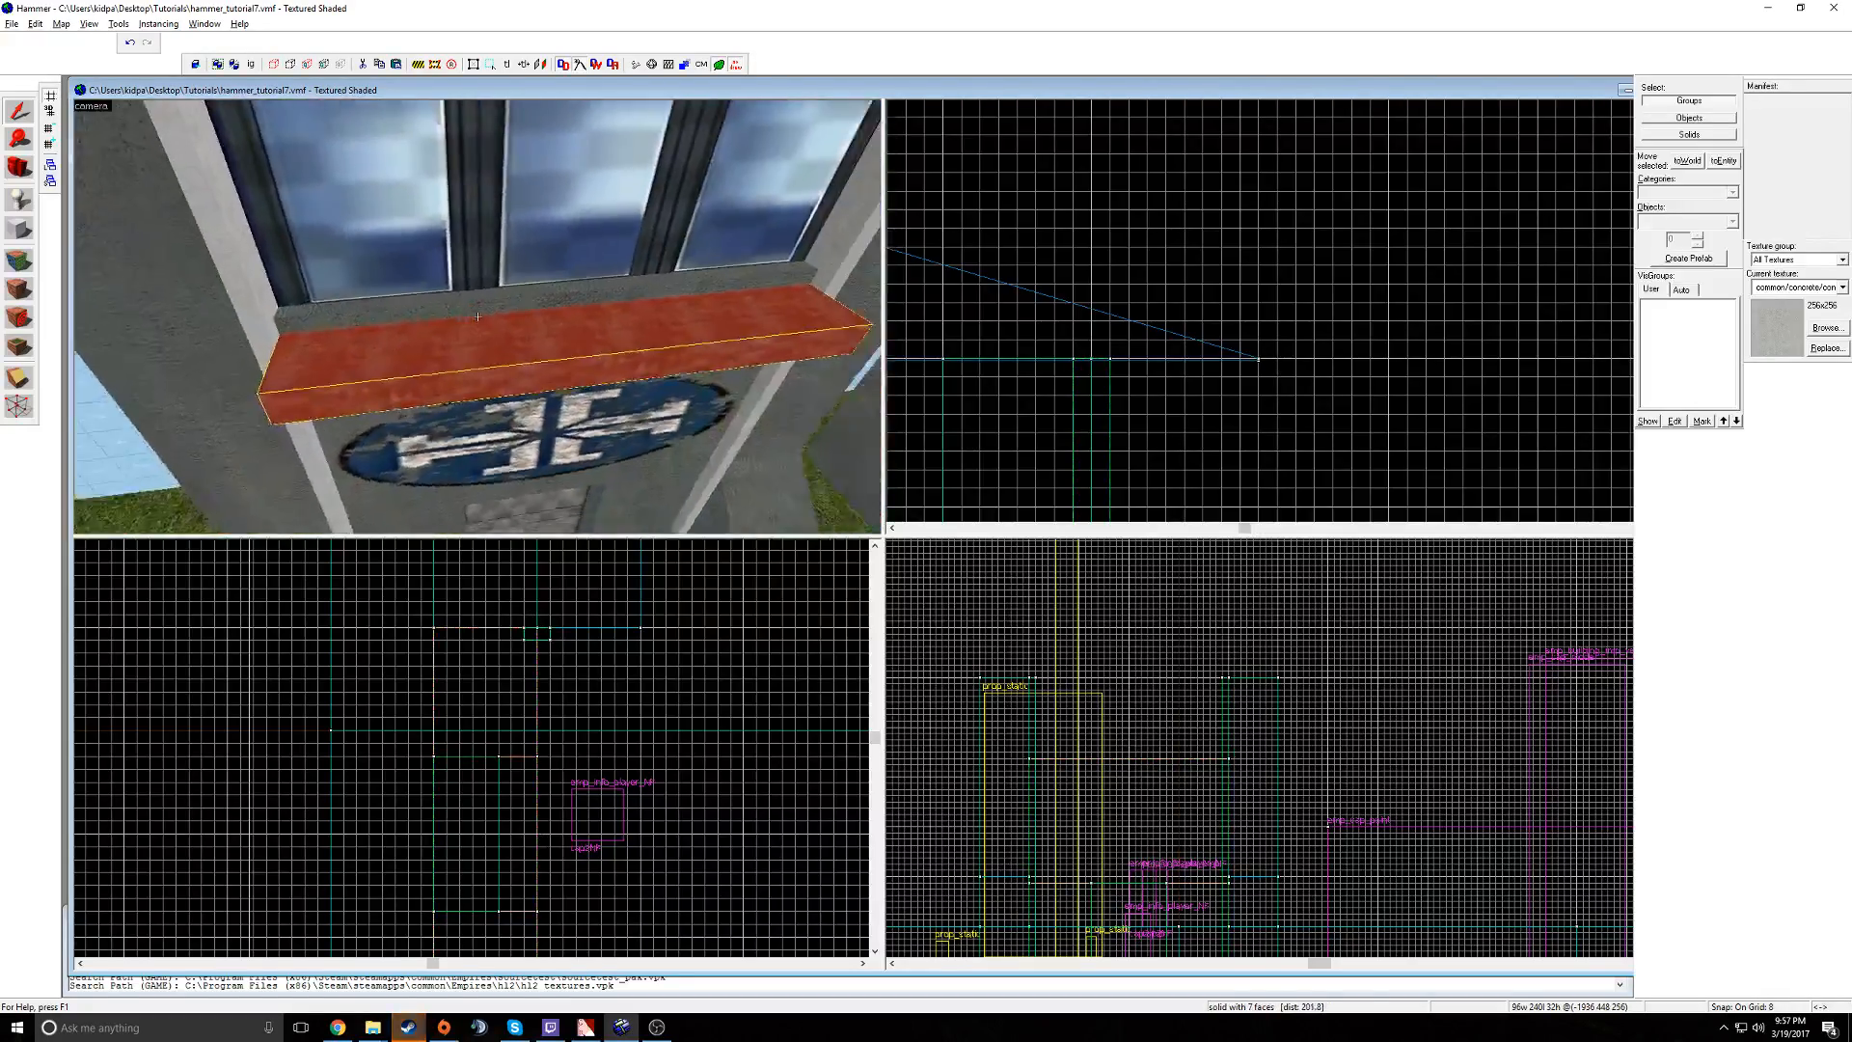
- Copy a small pine tree prop from the map and paste it along the original tower's window ledge
{"action": "key", "text": "w"}
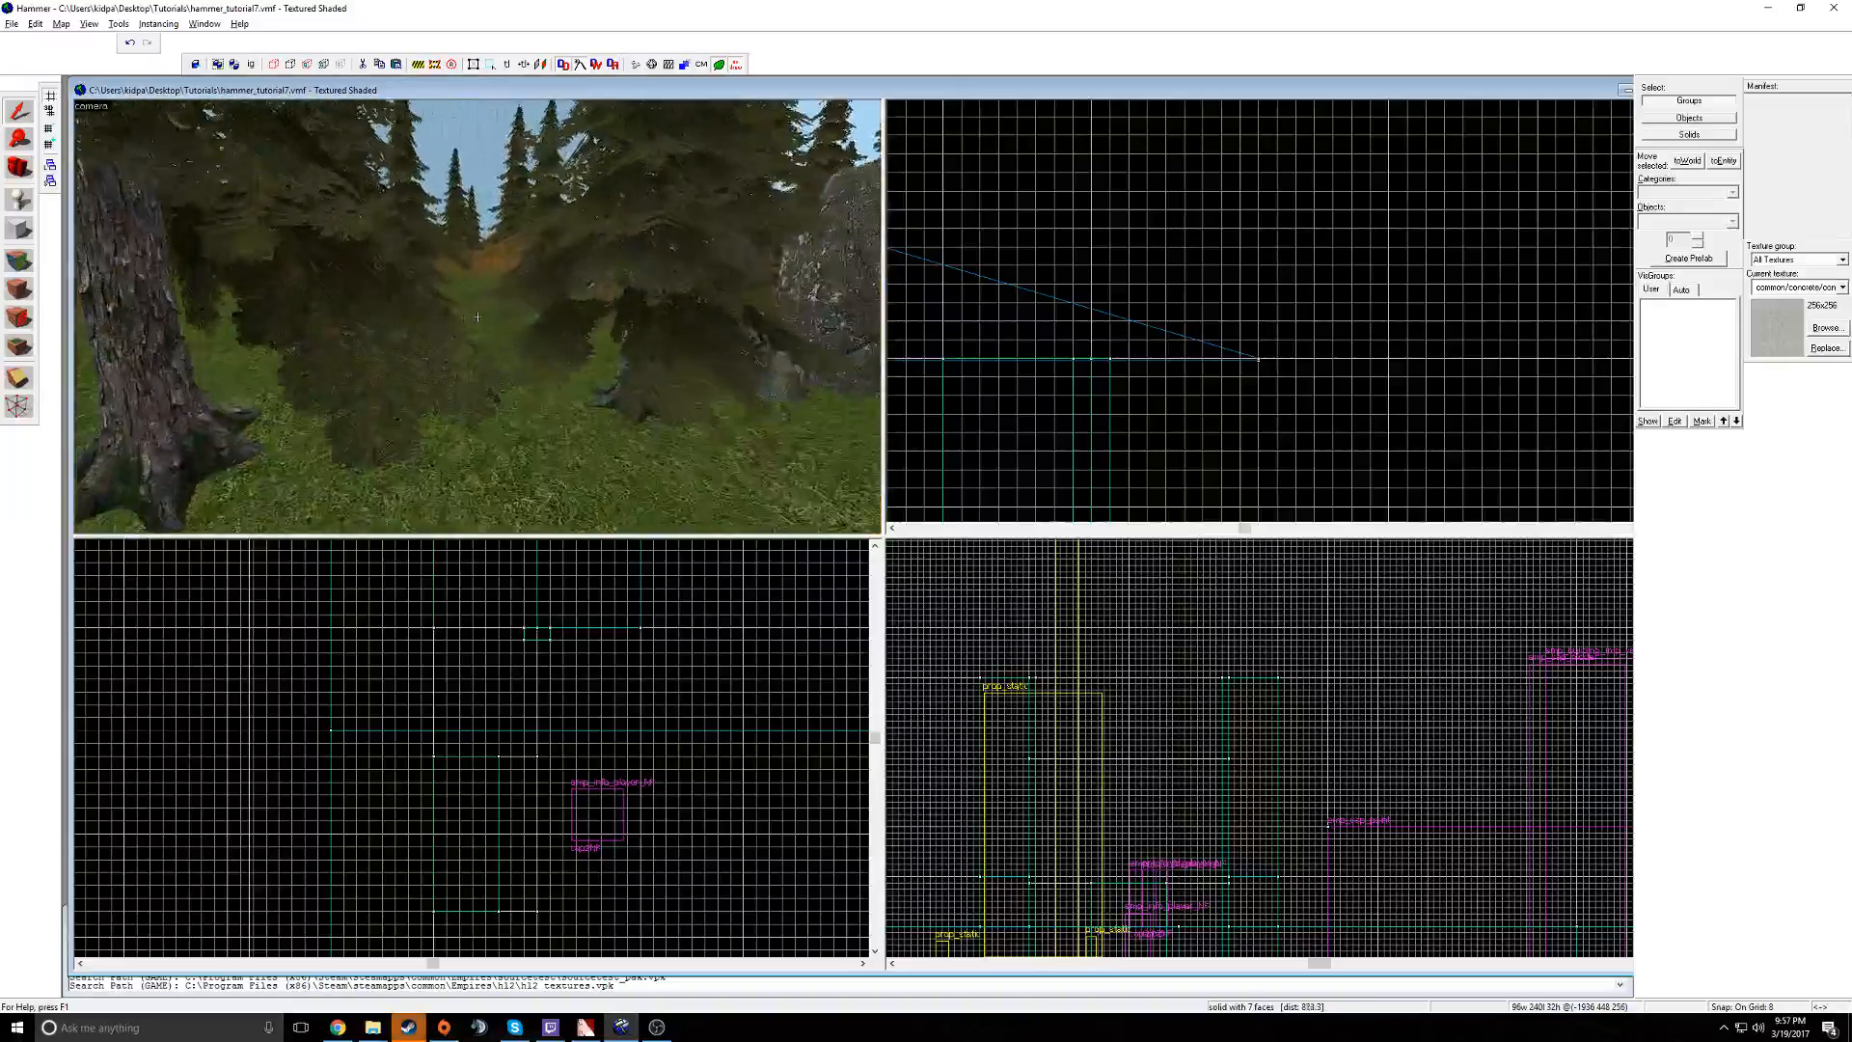
{"action": "key", "text": "w"}
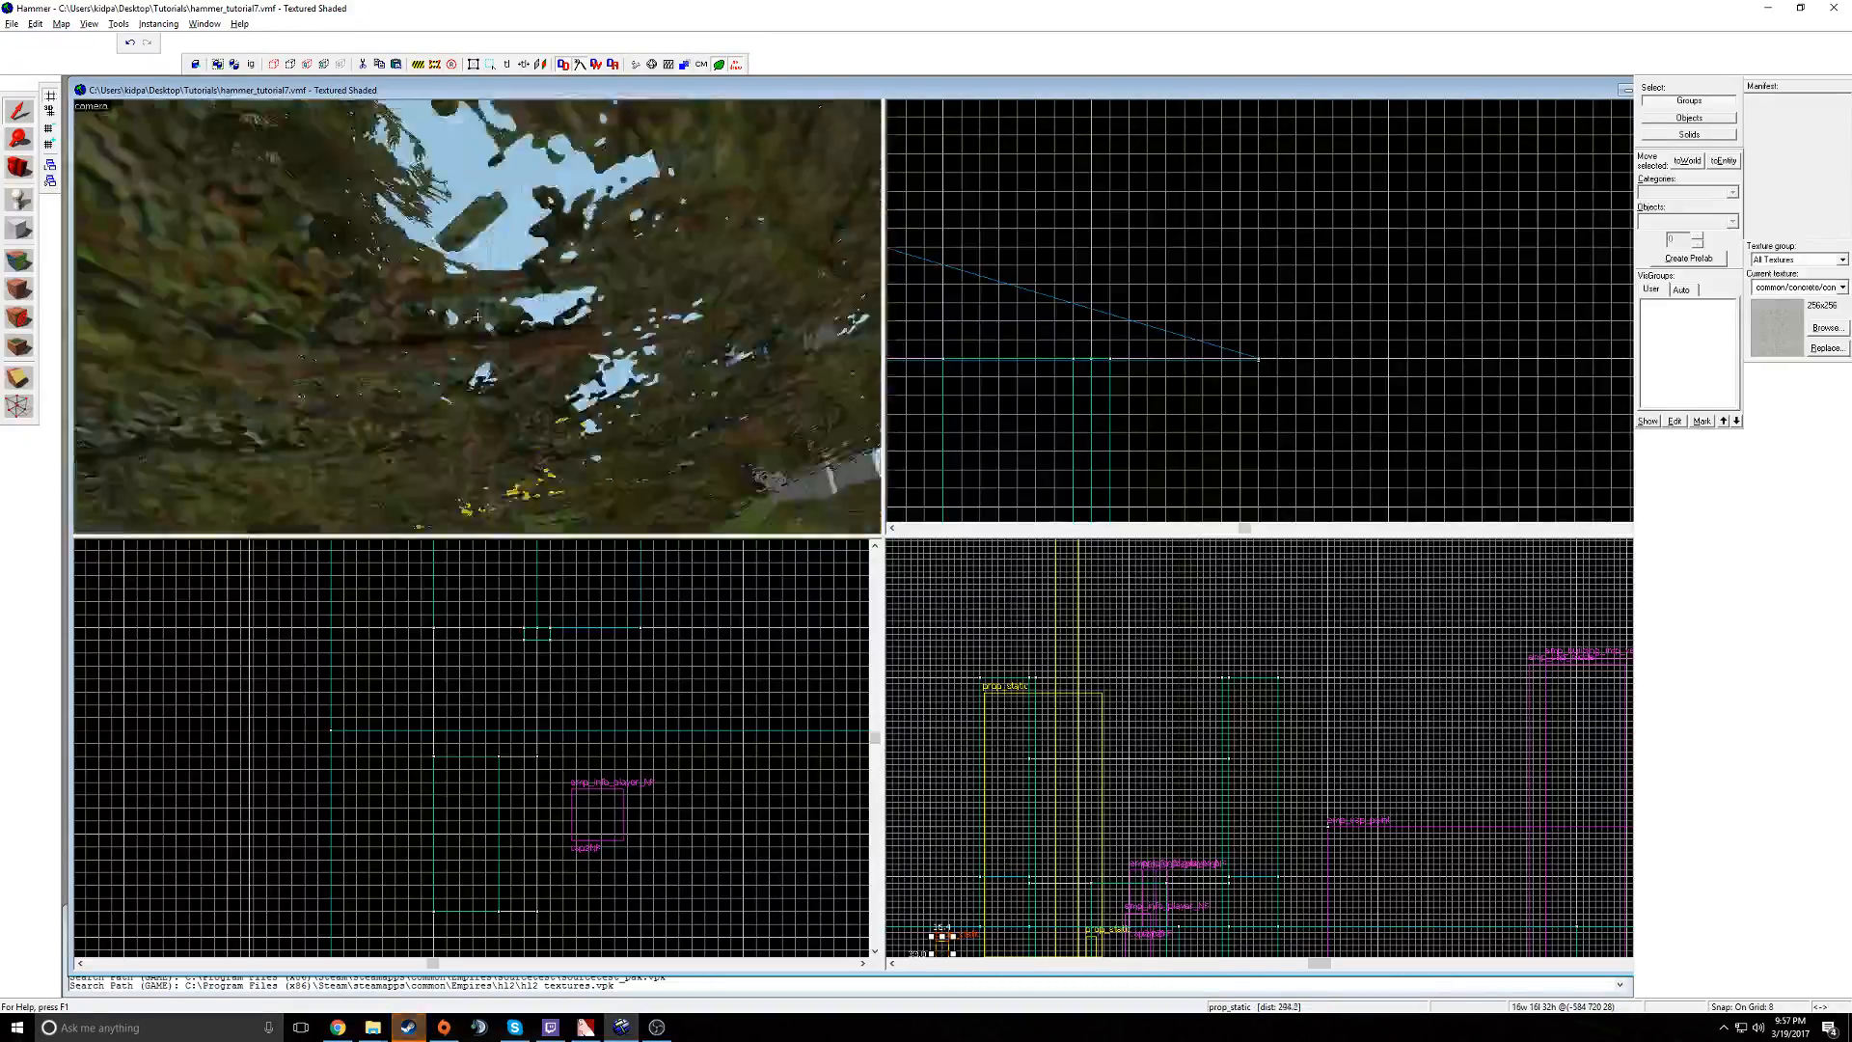
{"action": "key", "text": "w"}
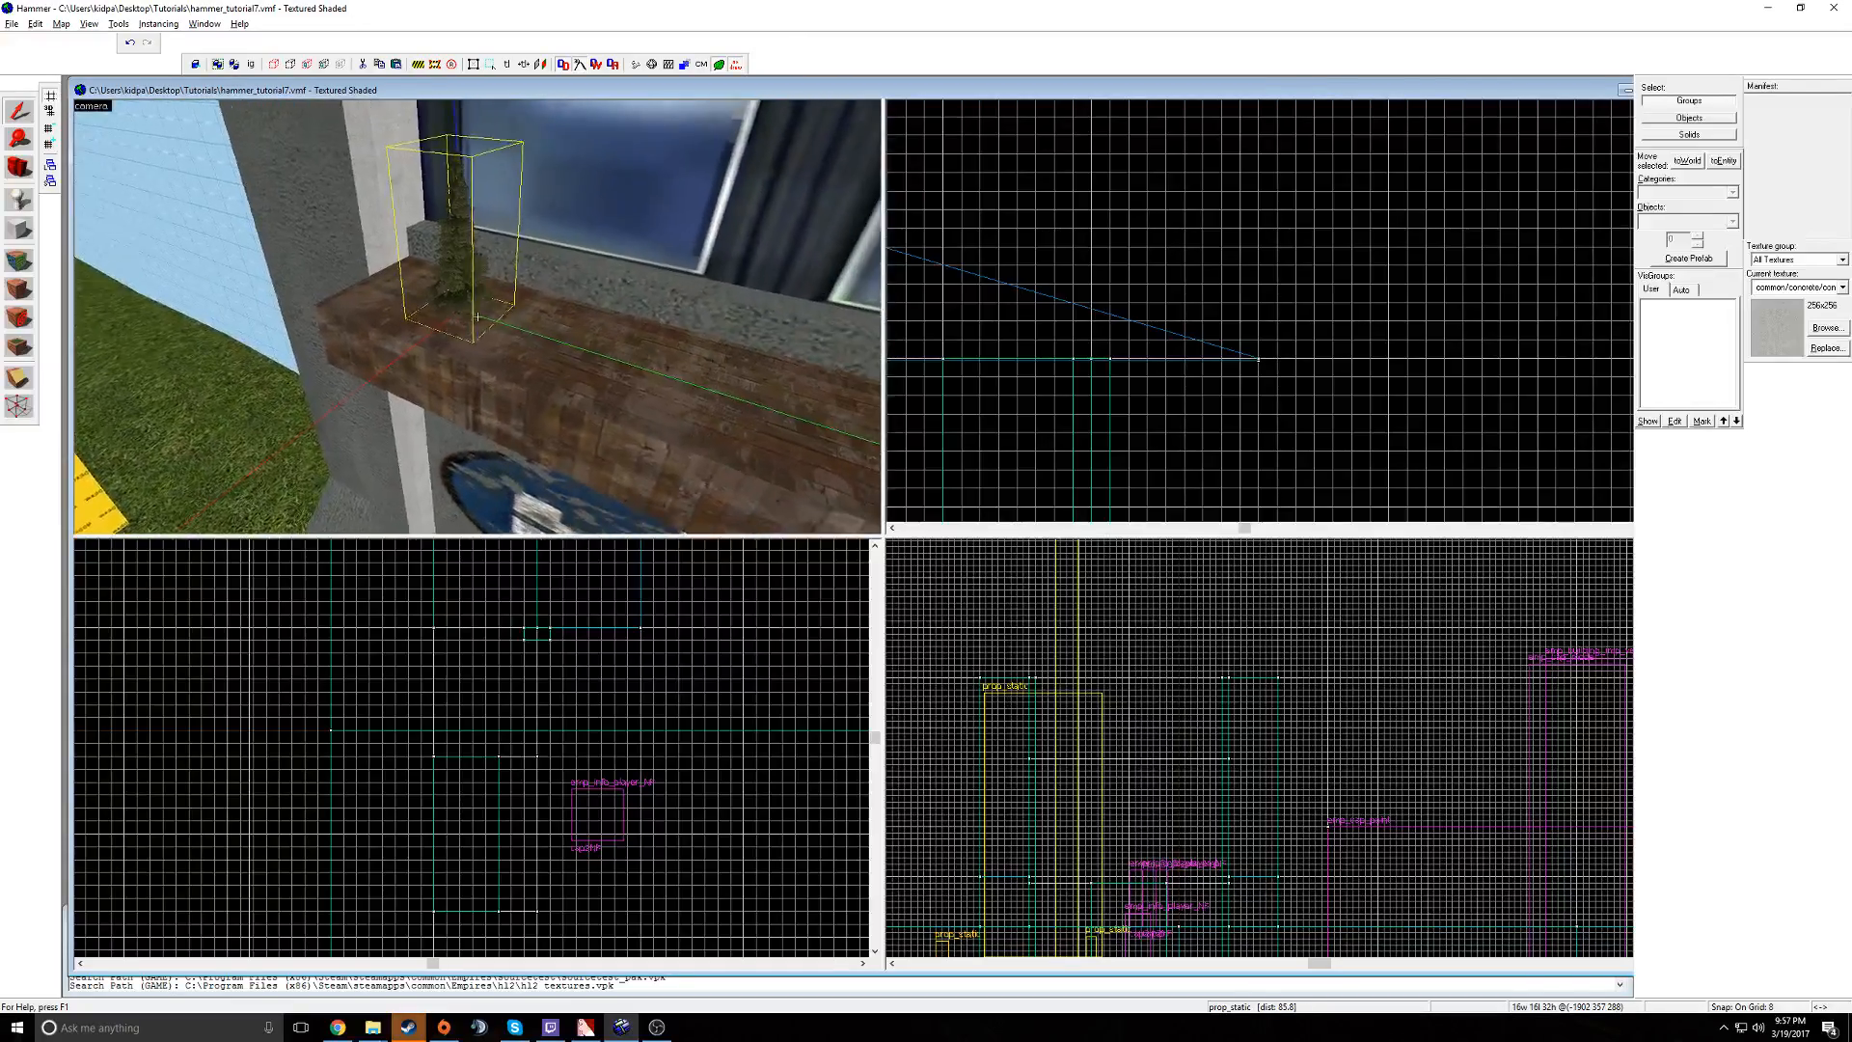
{"action": "key", "text": "ctrl+v"}
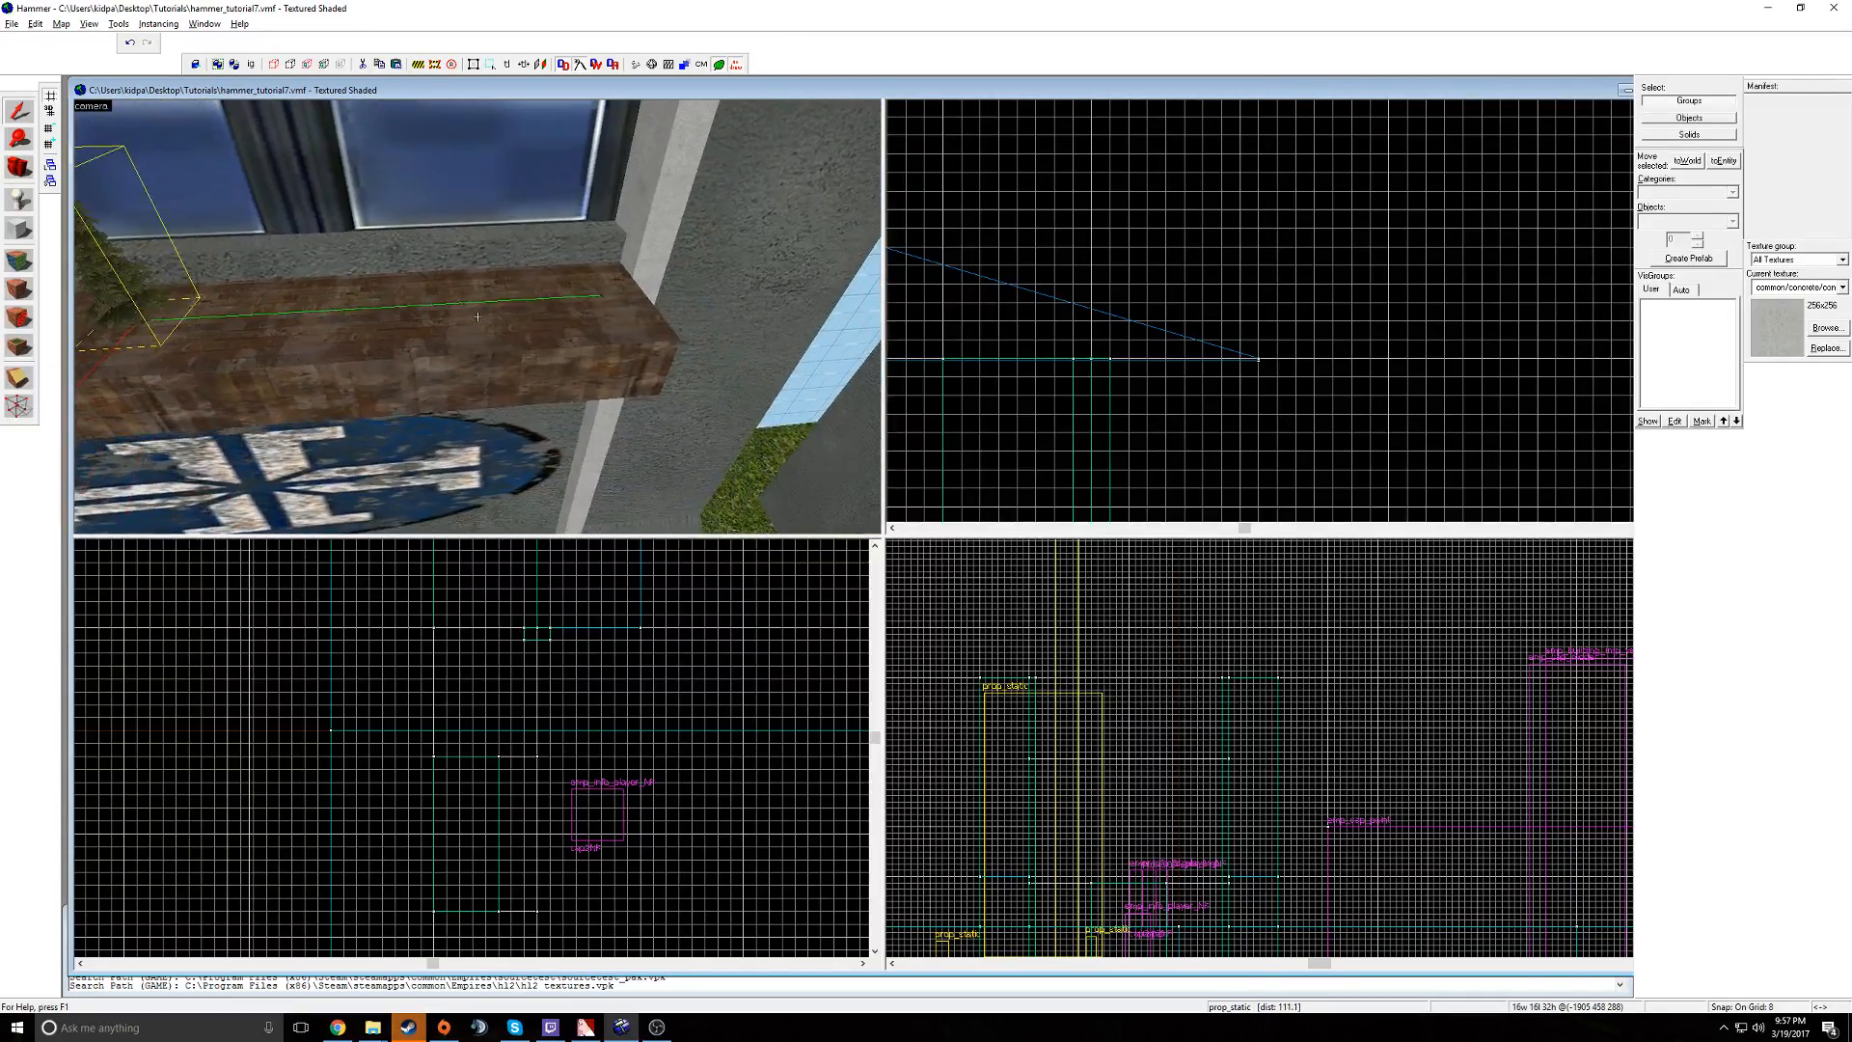
{"action": "key", "text": "ctrl+v"}
{"action": "key", "text": "s"}
{"action": "key", "text": "s"}
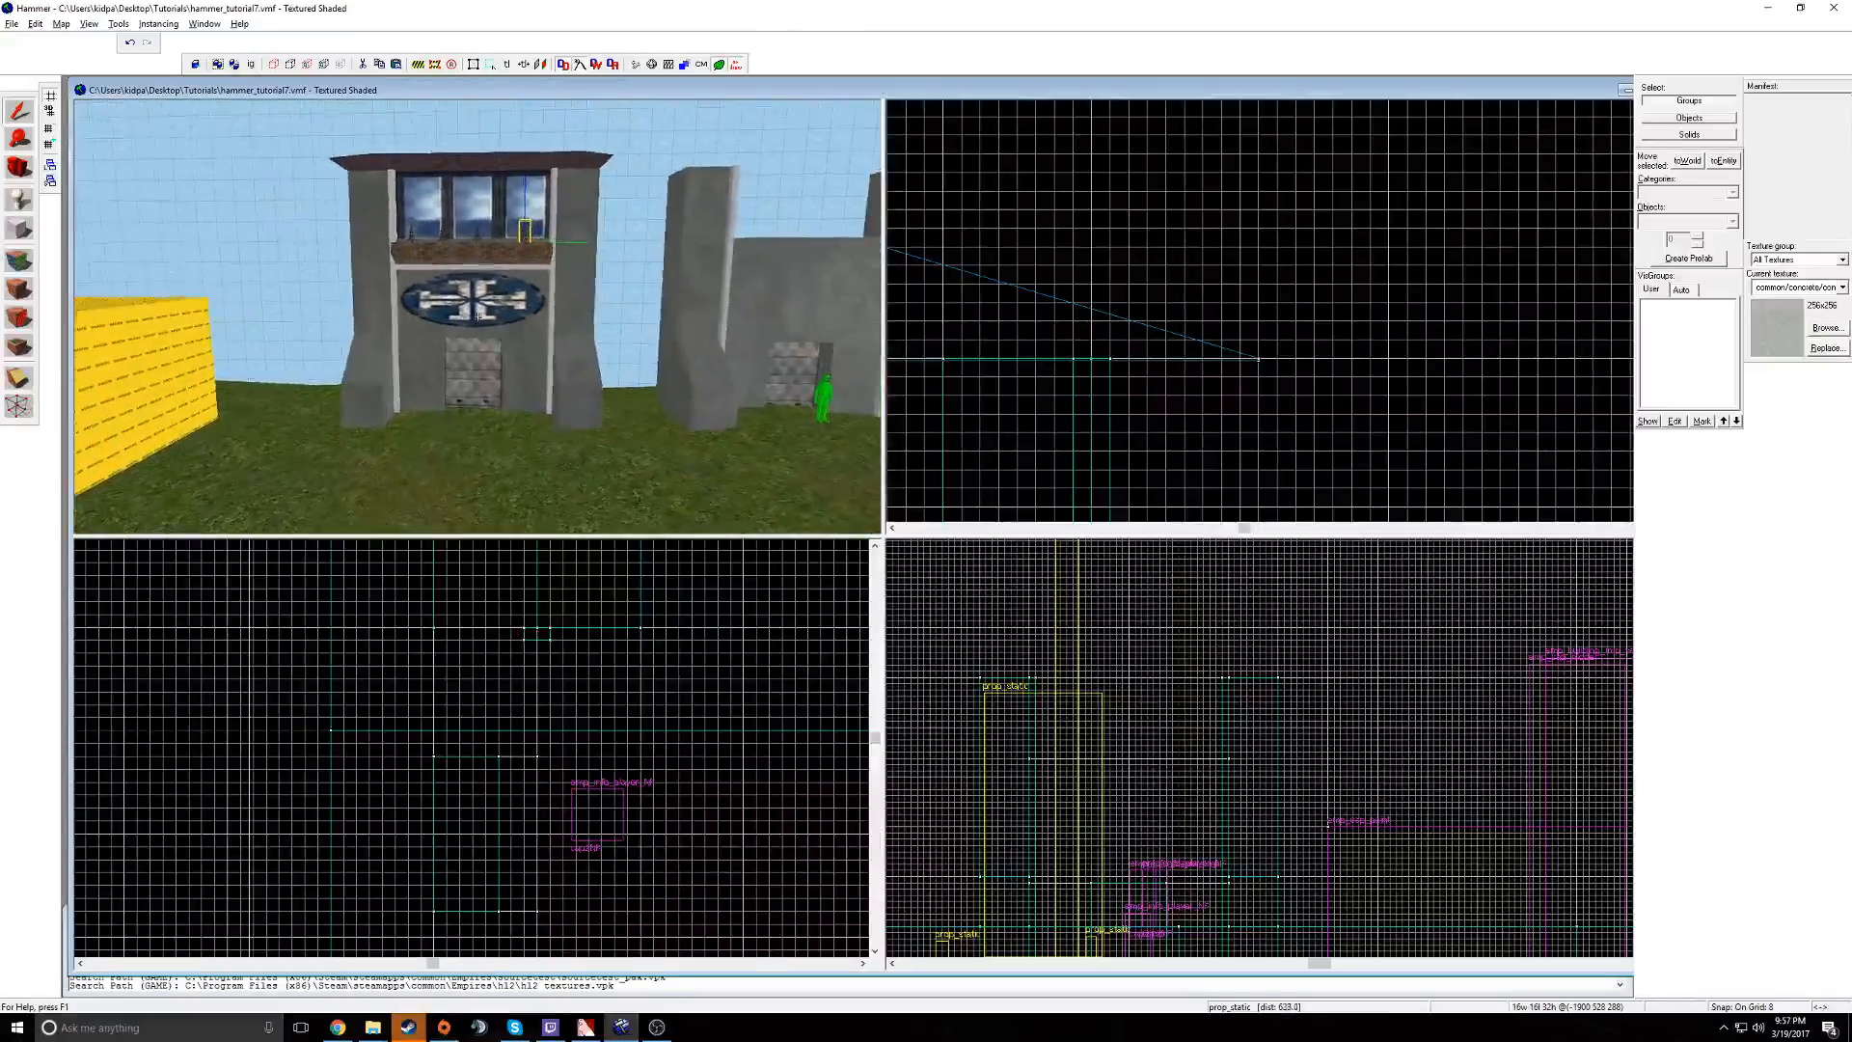
- Paste more copies of the small tree in the gaps to form a planted row along the original's ledge
{"action": "key", "text": "w"}
{"action": "key", "text": "w"}
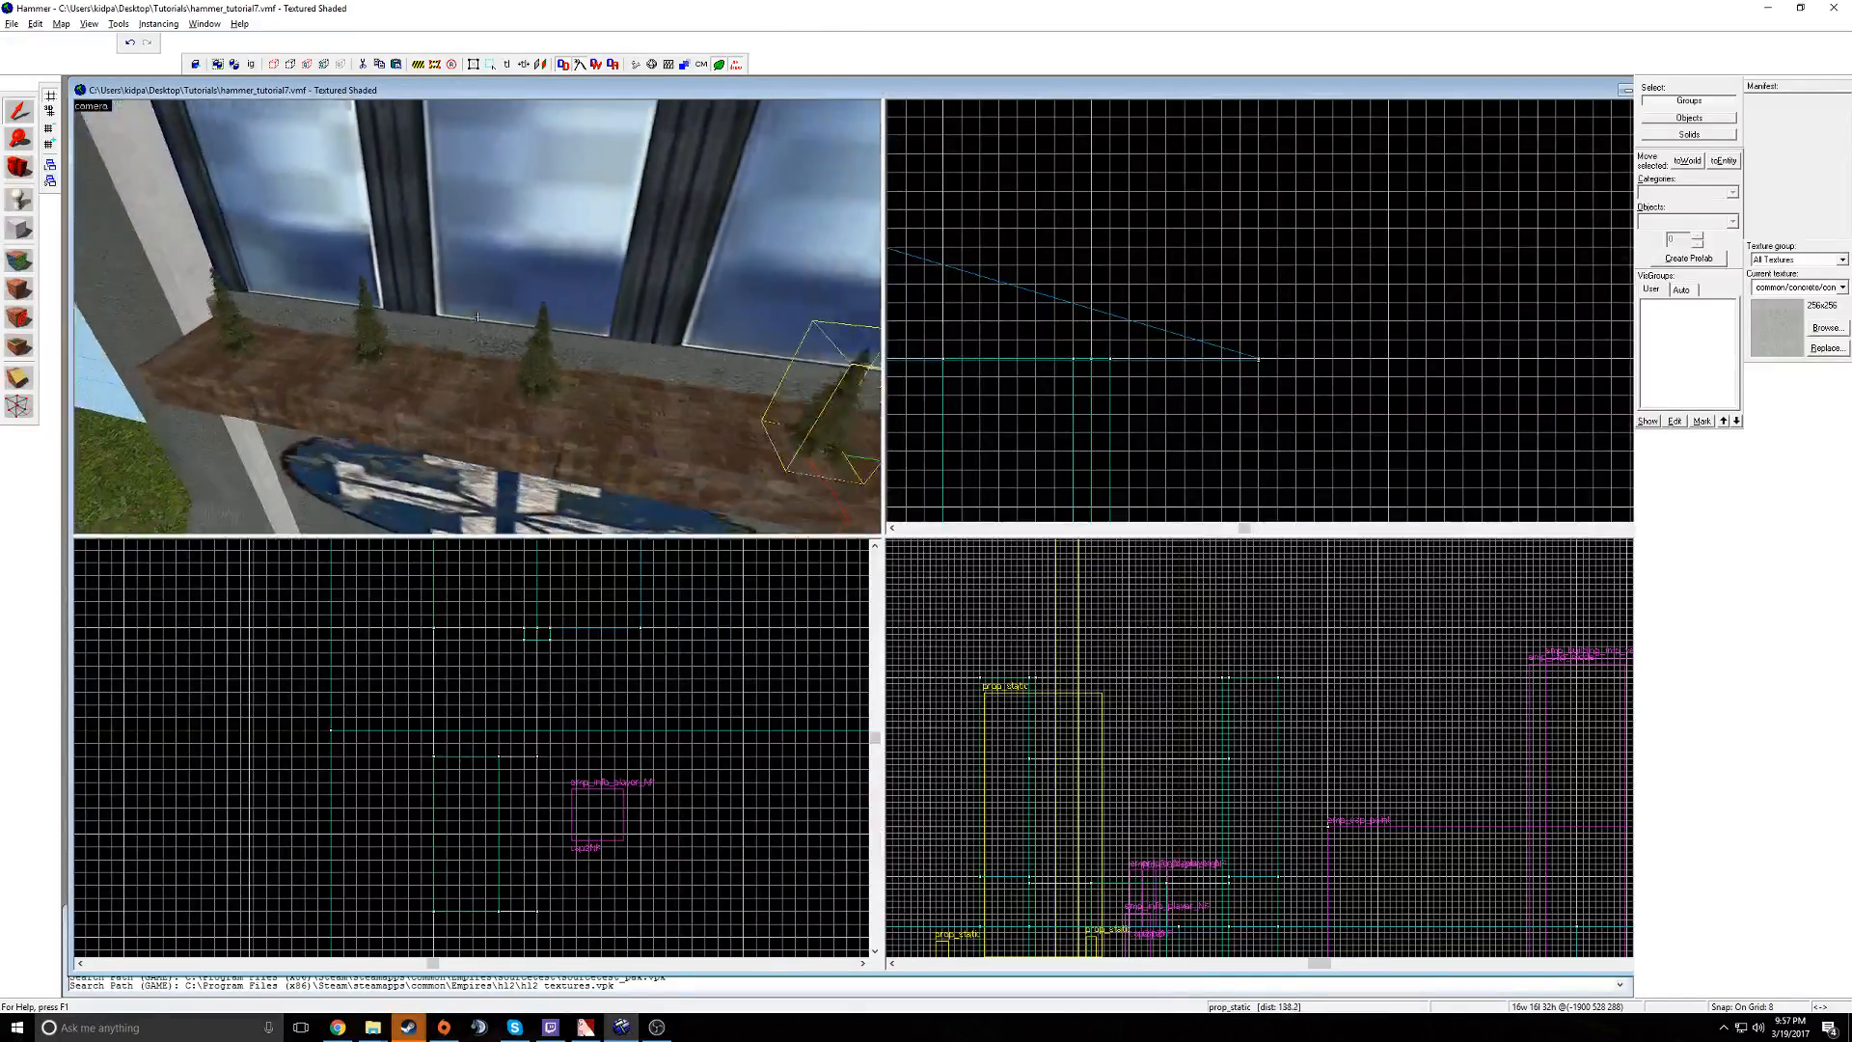
{"action": "key", "text": "ctrl+v"}
{"action": "key", "text": "ctrl+v"}
{"action": "key", "text": "ctrl+v"}
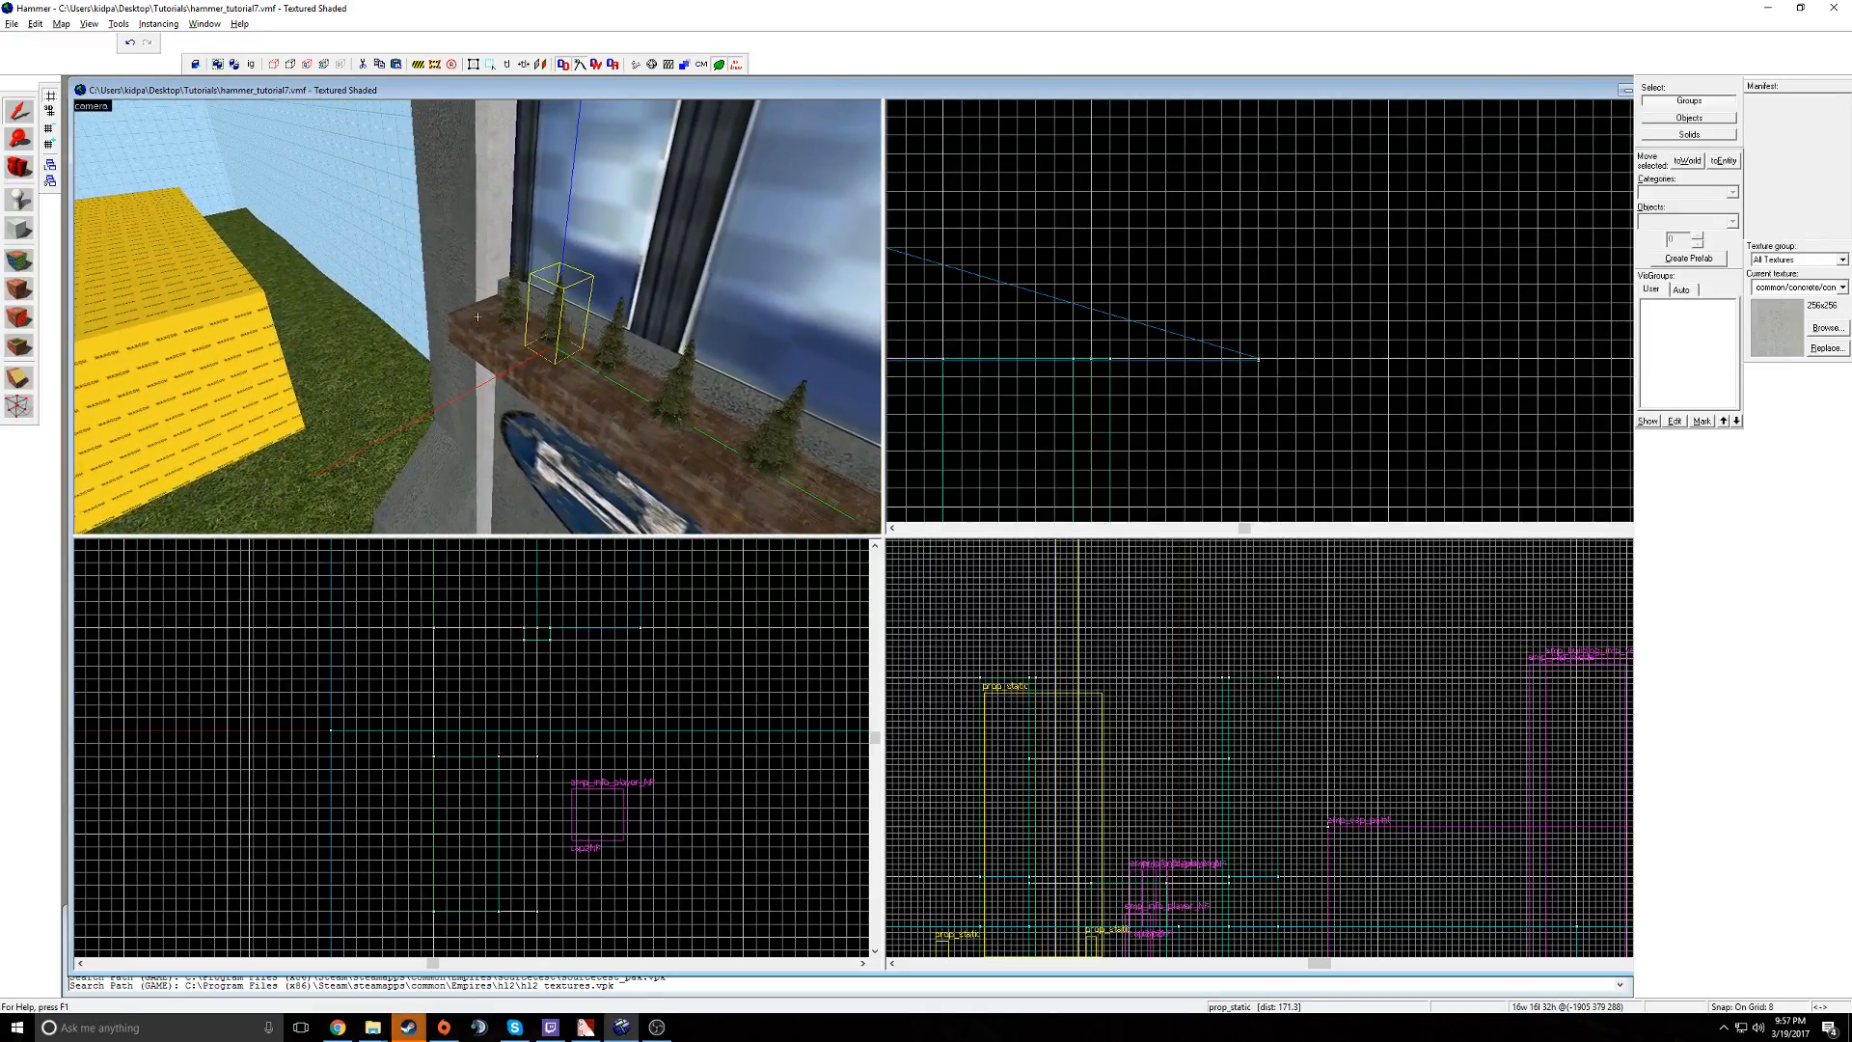
{"action": "key", "text": "w"}
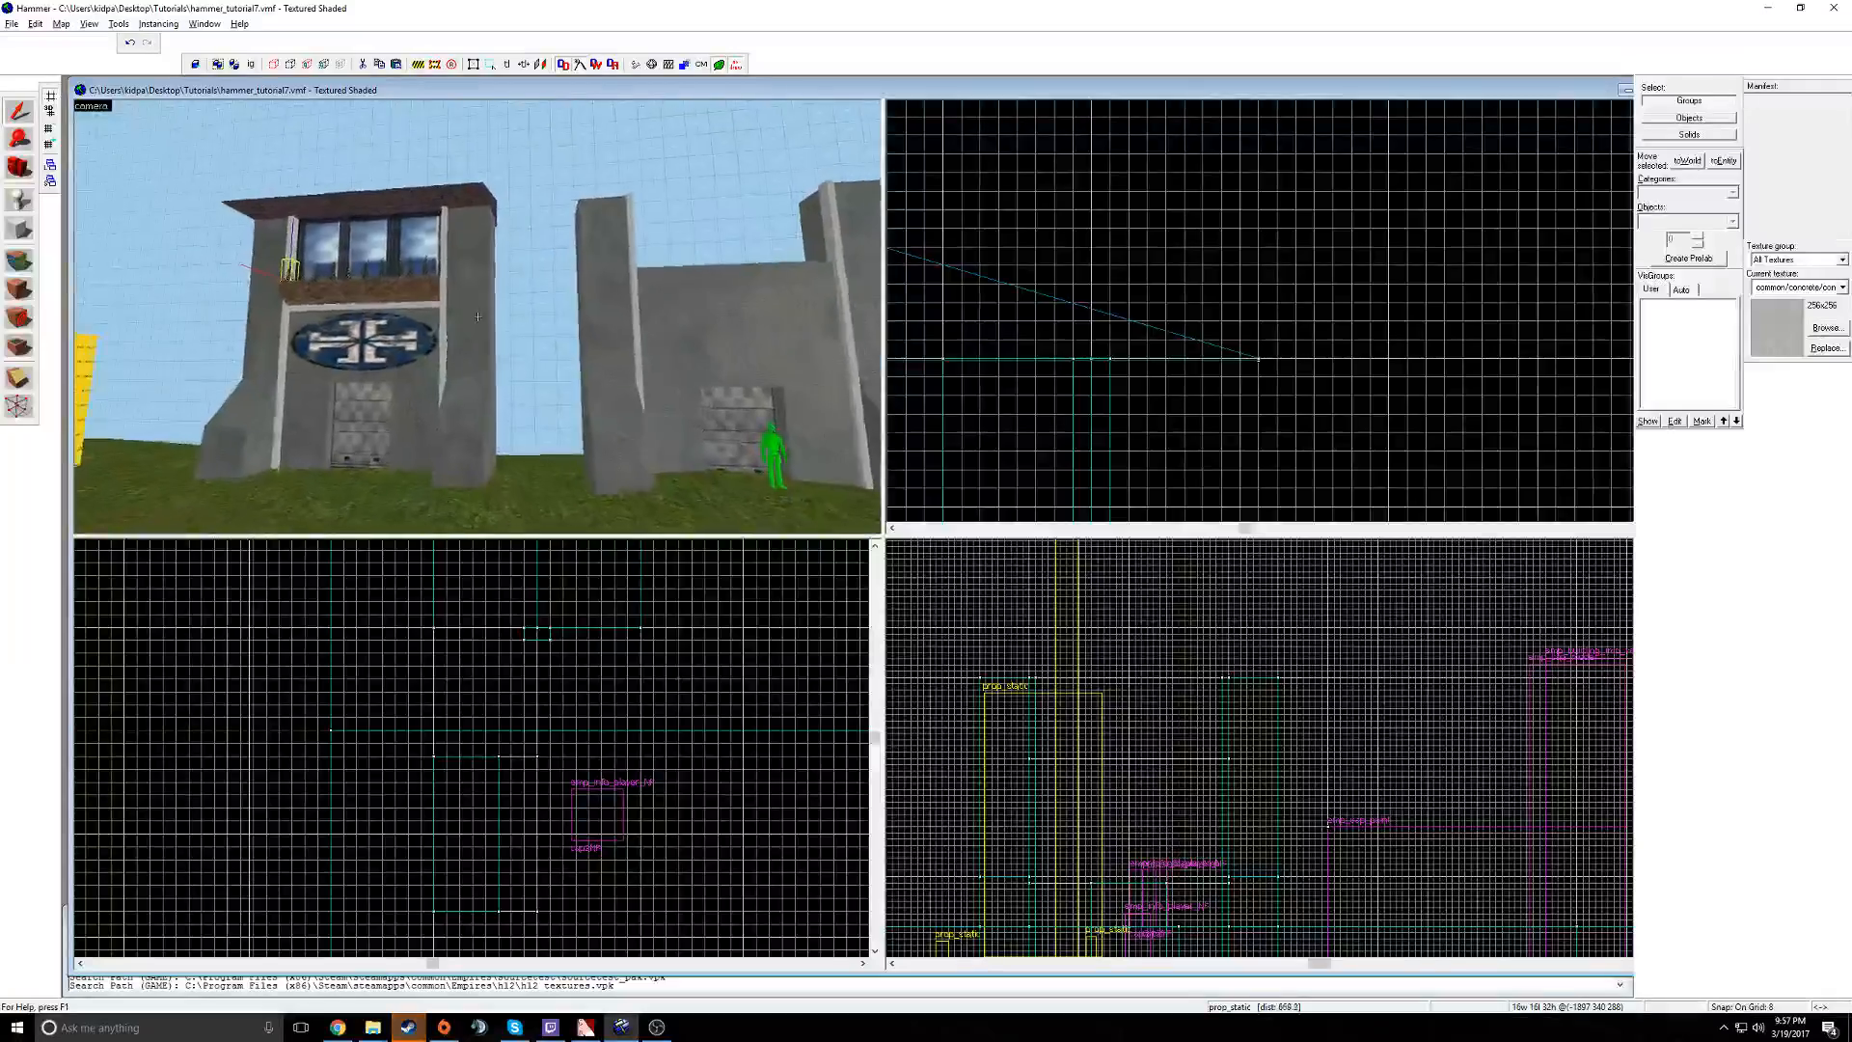
{"action": "key", "text": "w"}
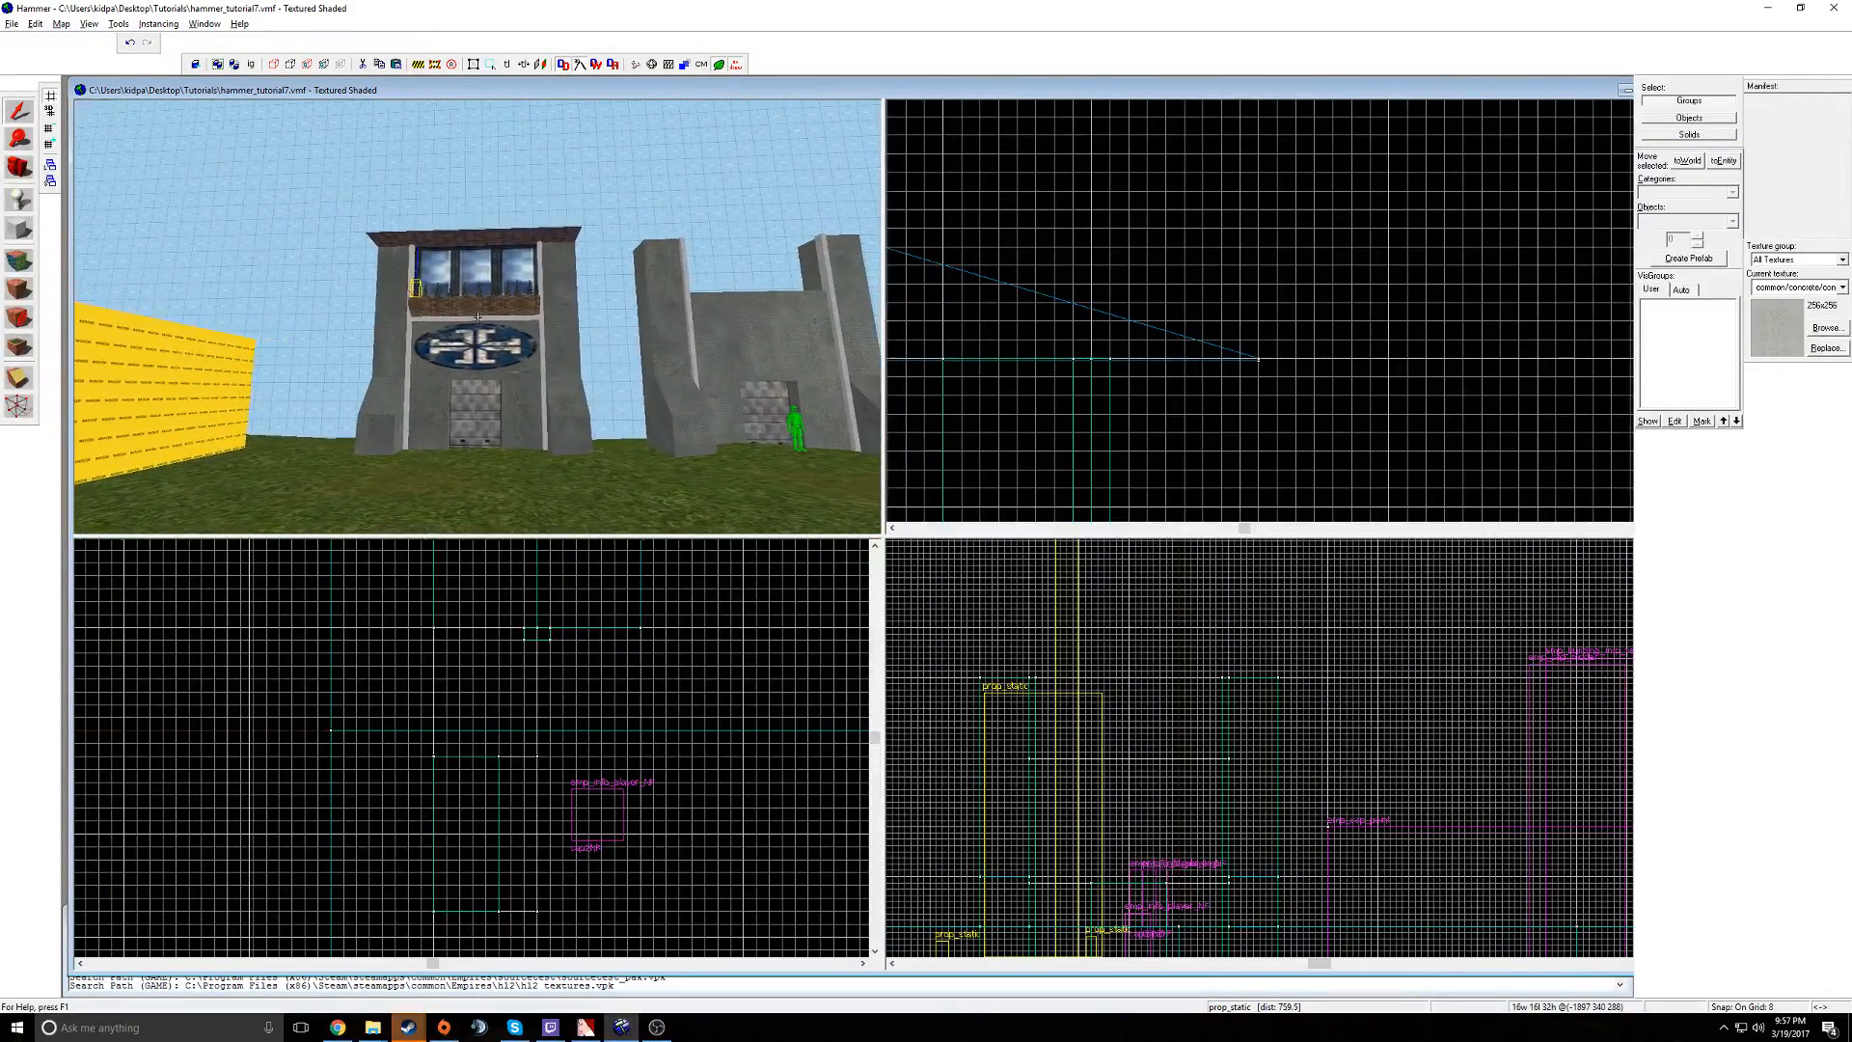
- Create a concrete block 256 units long, 64 deep and 32 high across the top of the new wall
{"action": "key", "text": "d"}
{"action": "left_click", "coordinate": [478, 317]}
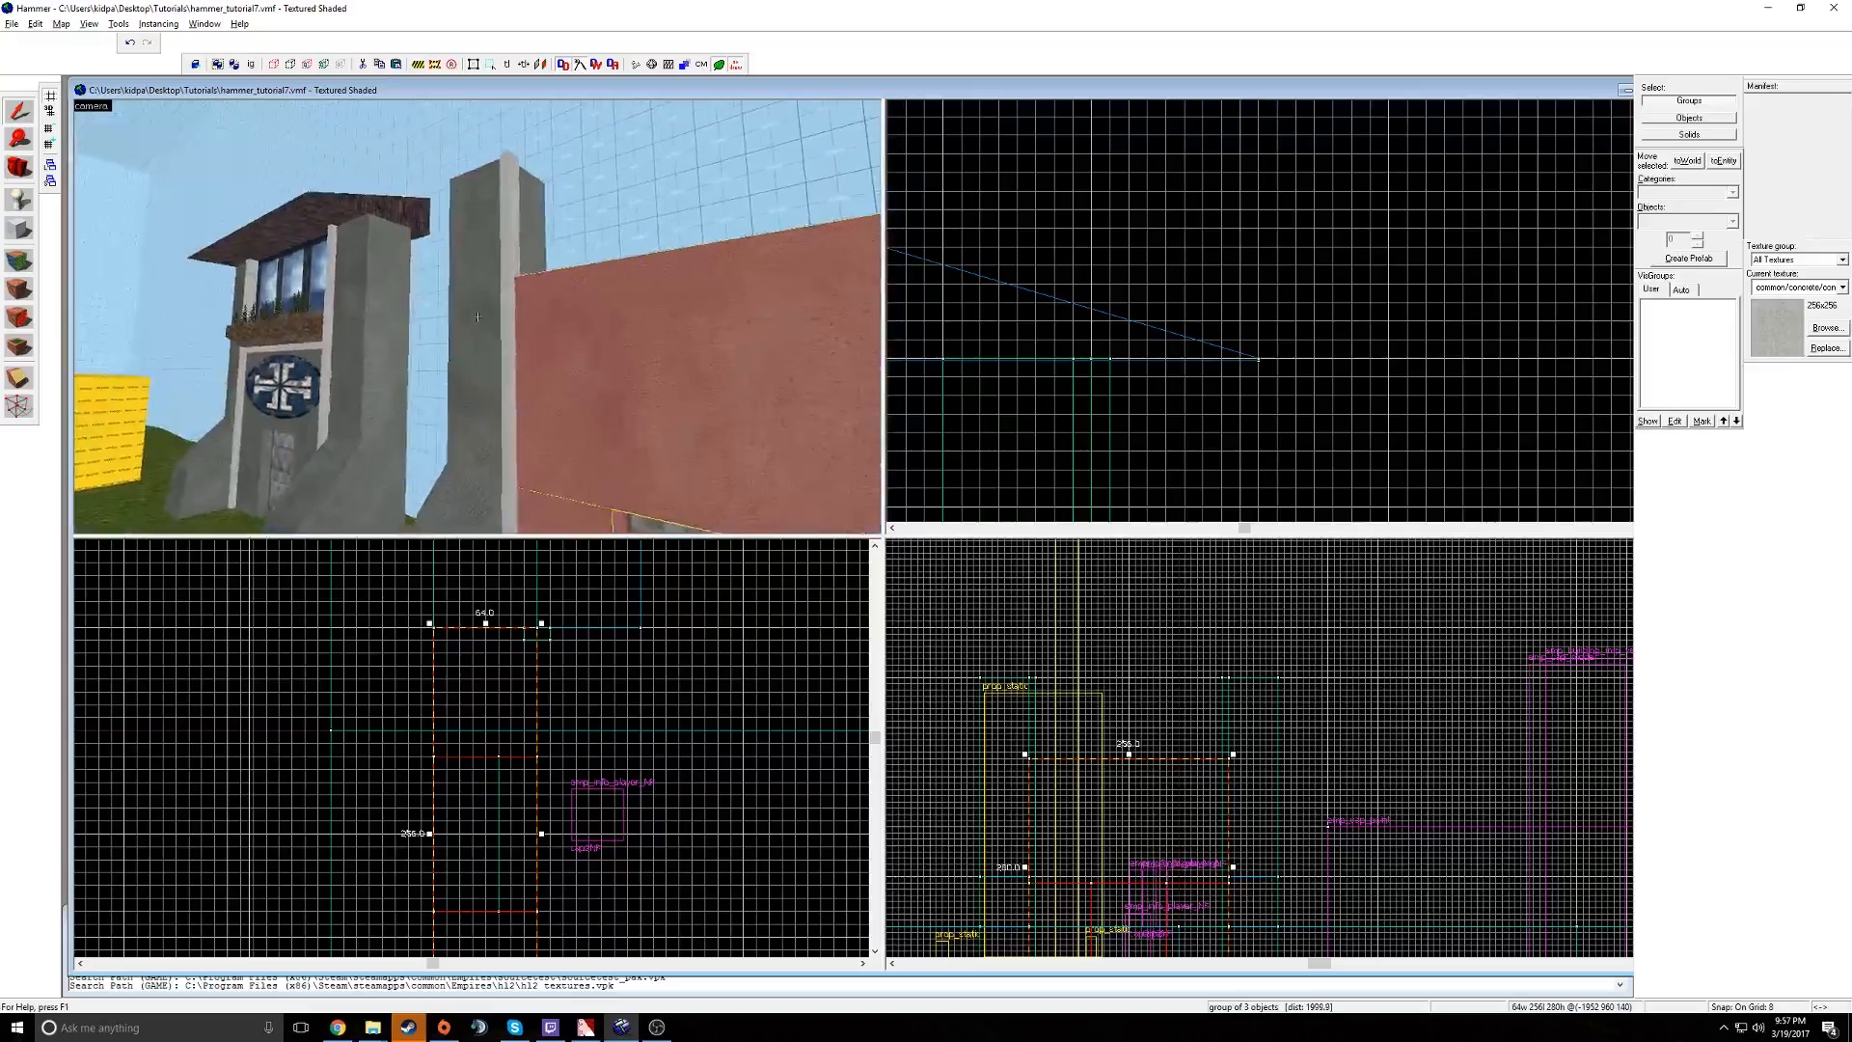
{"action": "key", "text": "z"}
{"action": "left_click", "coordinate": [19, 230]}
{"action": "scroll", "coordinate": [550, 620], "scroll_direction": "down", "scroll_amount": 3}
{"action": "scroll", "coordinate": [1108, 757], "scroll_direction": "up", "scroll_amount": 3}
{"action": "scroll", "coordinate": [1033, 711], "scroll_direction": "up", "scroll_amount": 1}
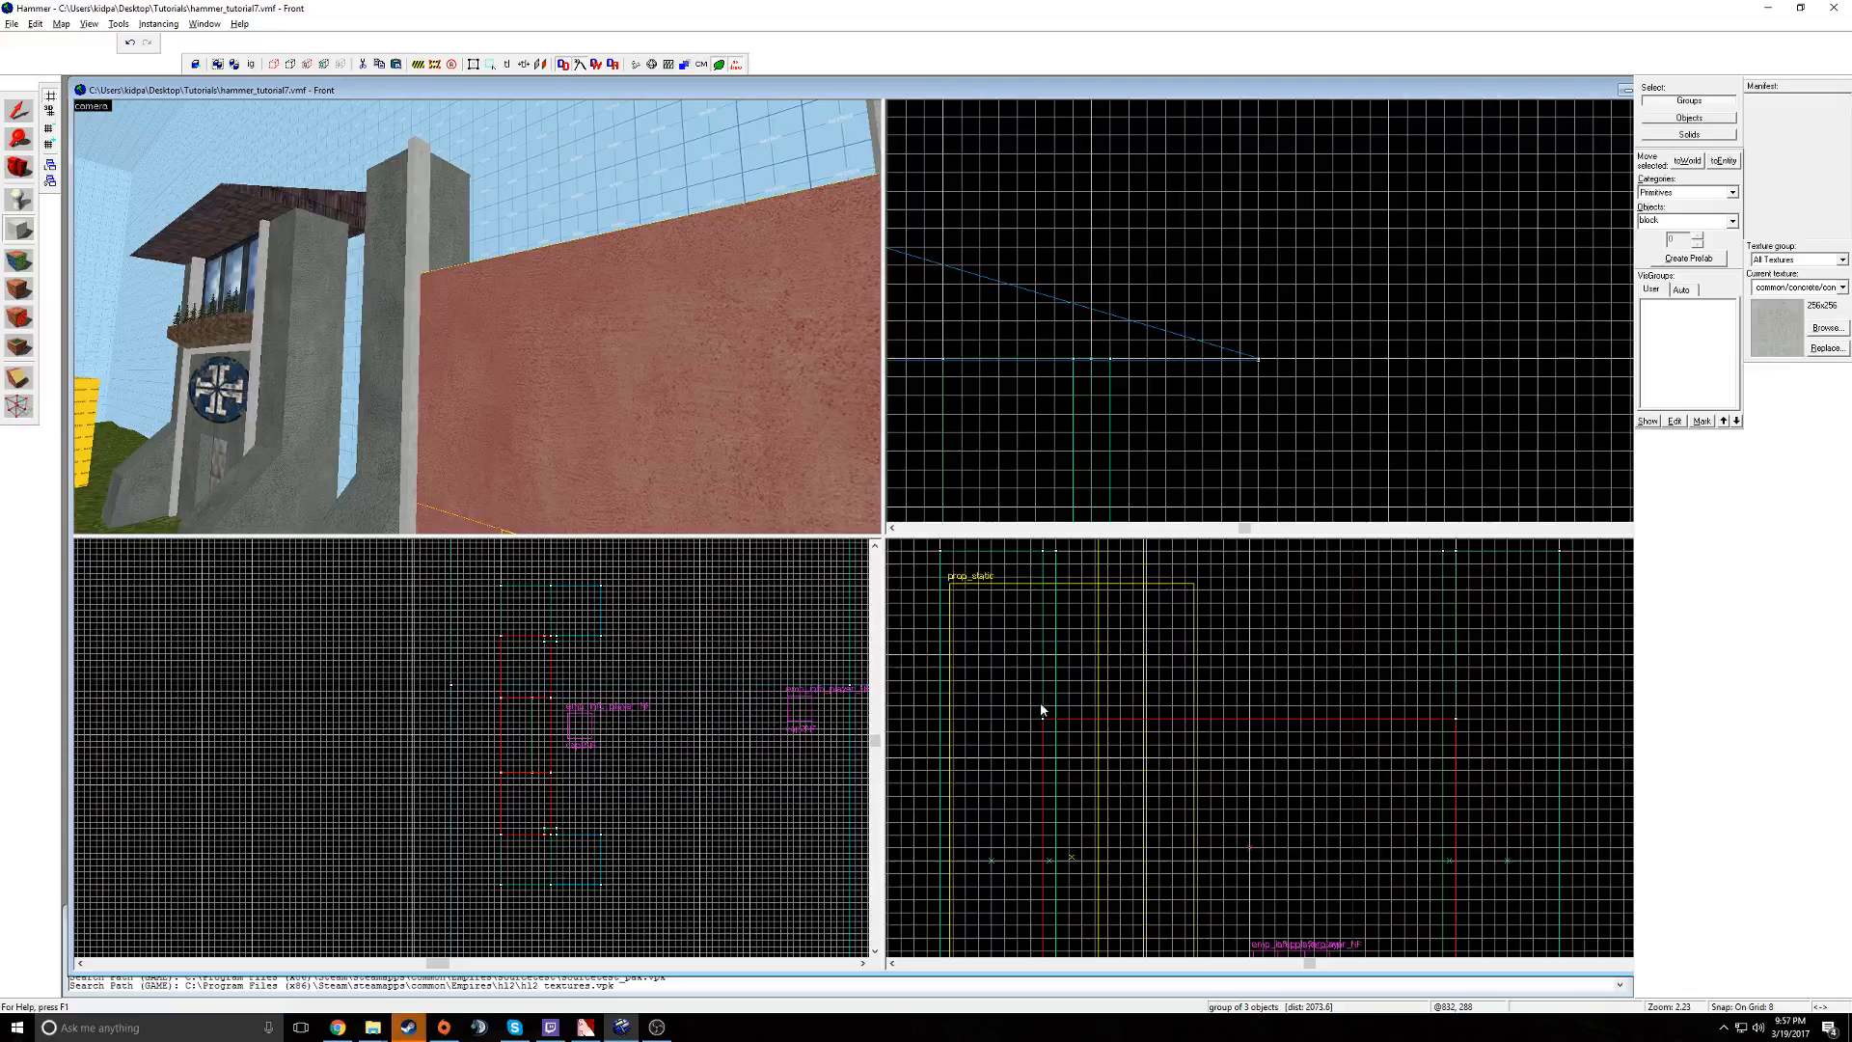
{"action": "key", "text": "Return"}
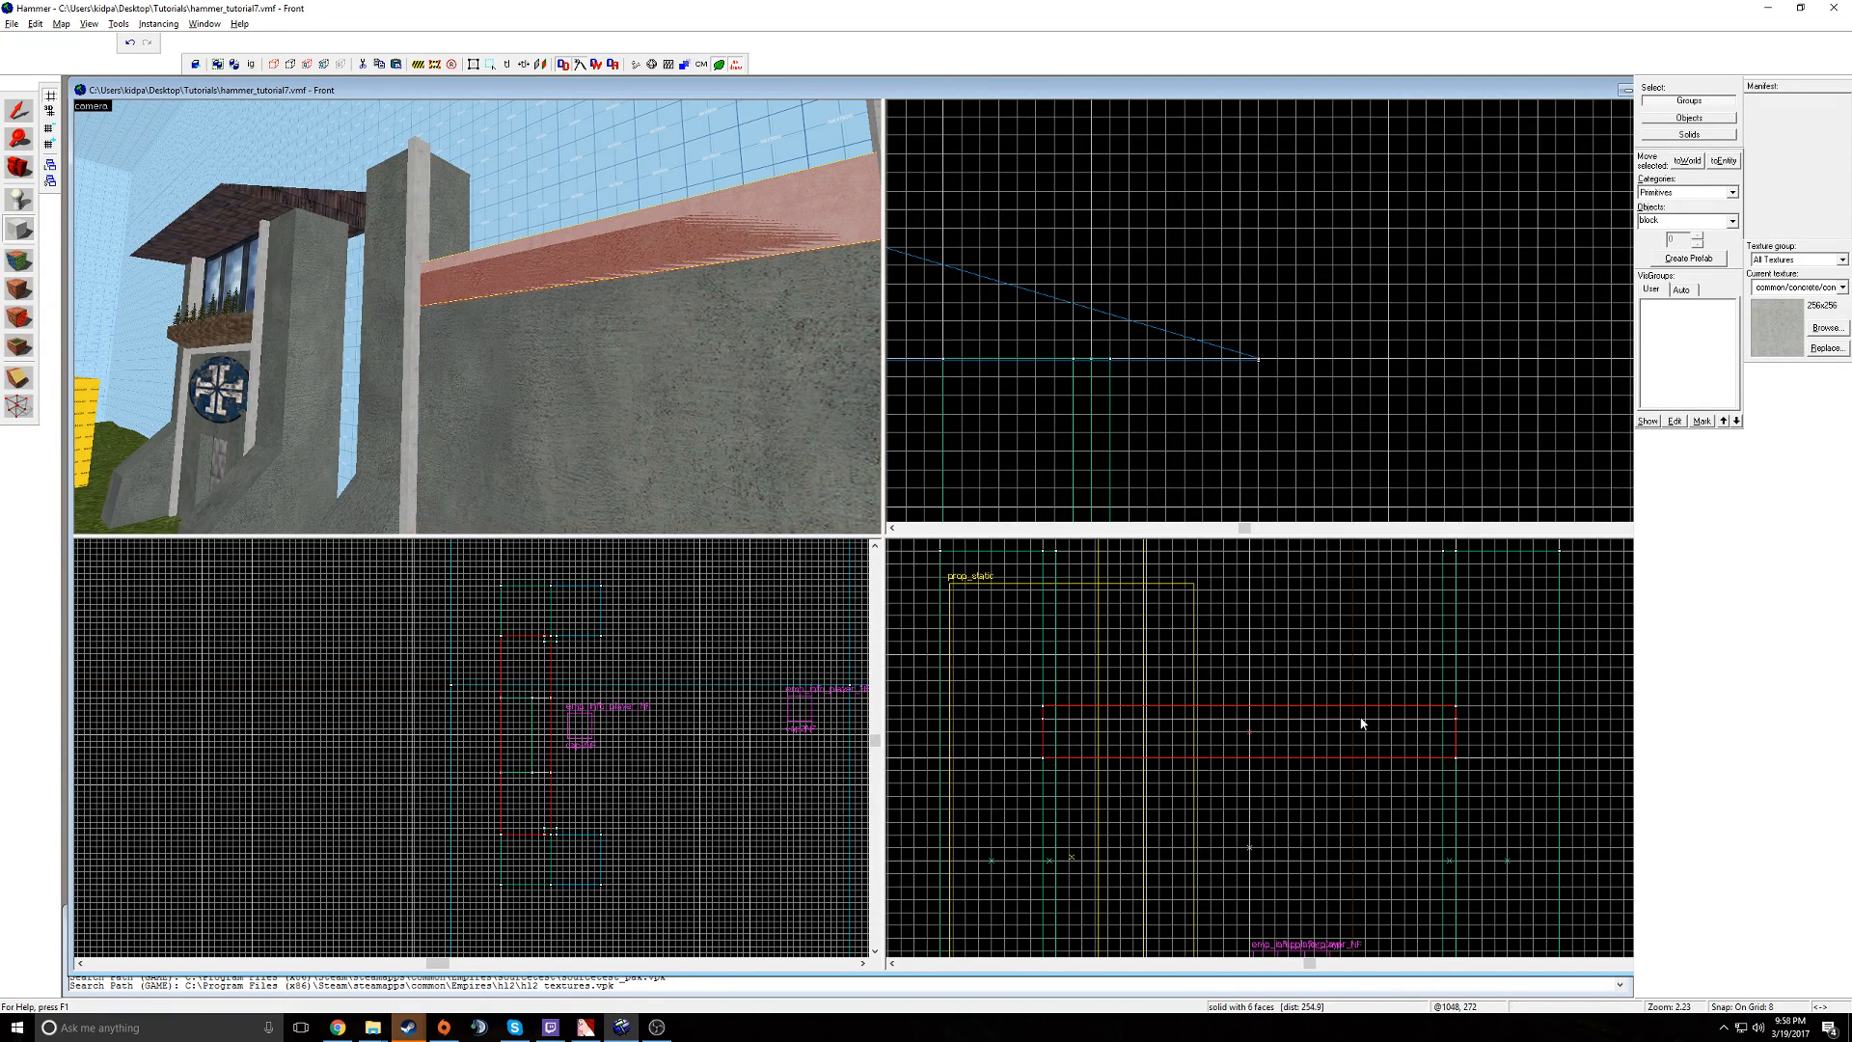
- Reshape the block to 32 units deep so it projects outward from the front face of the new wall
{"action": "left_click", "coordinate": [19, 111]}
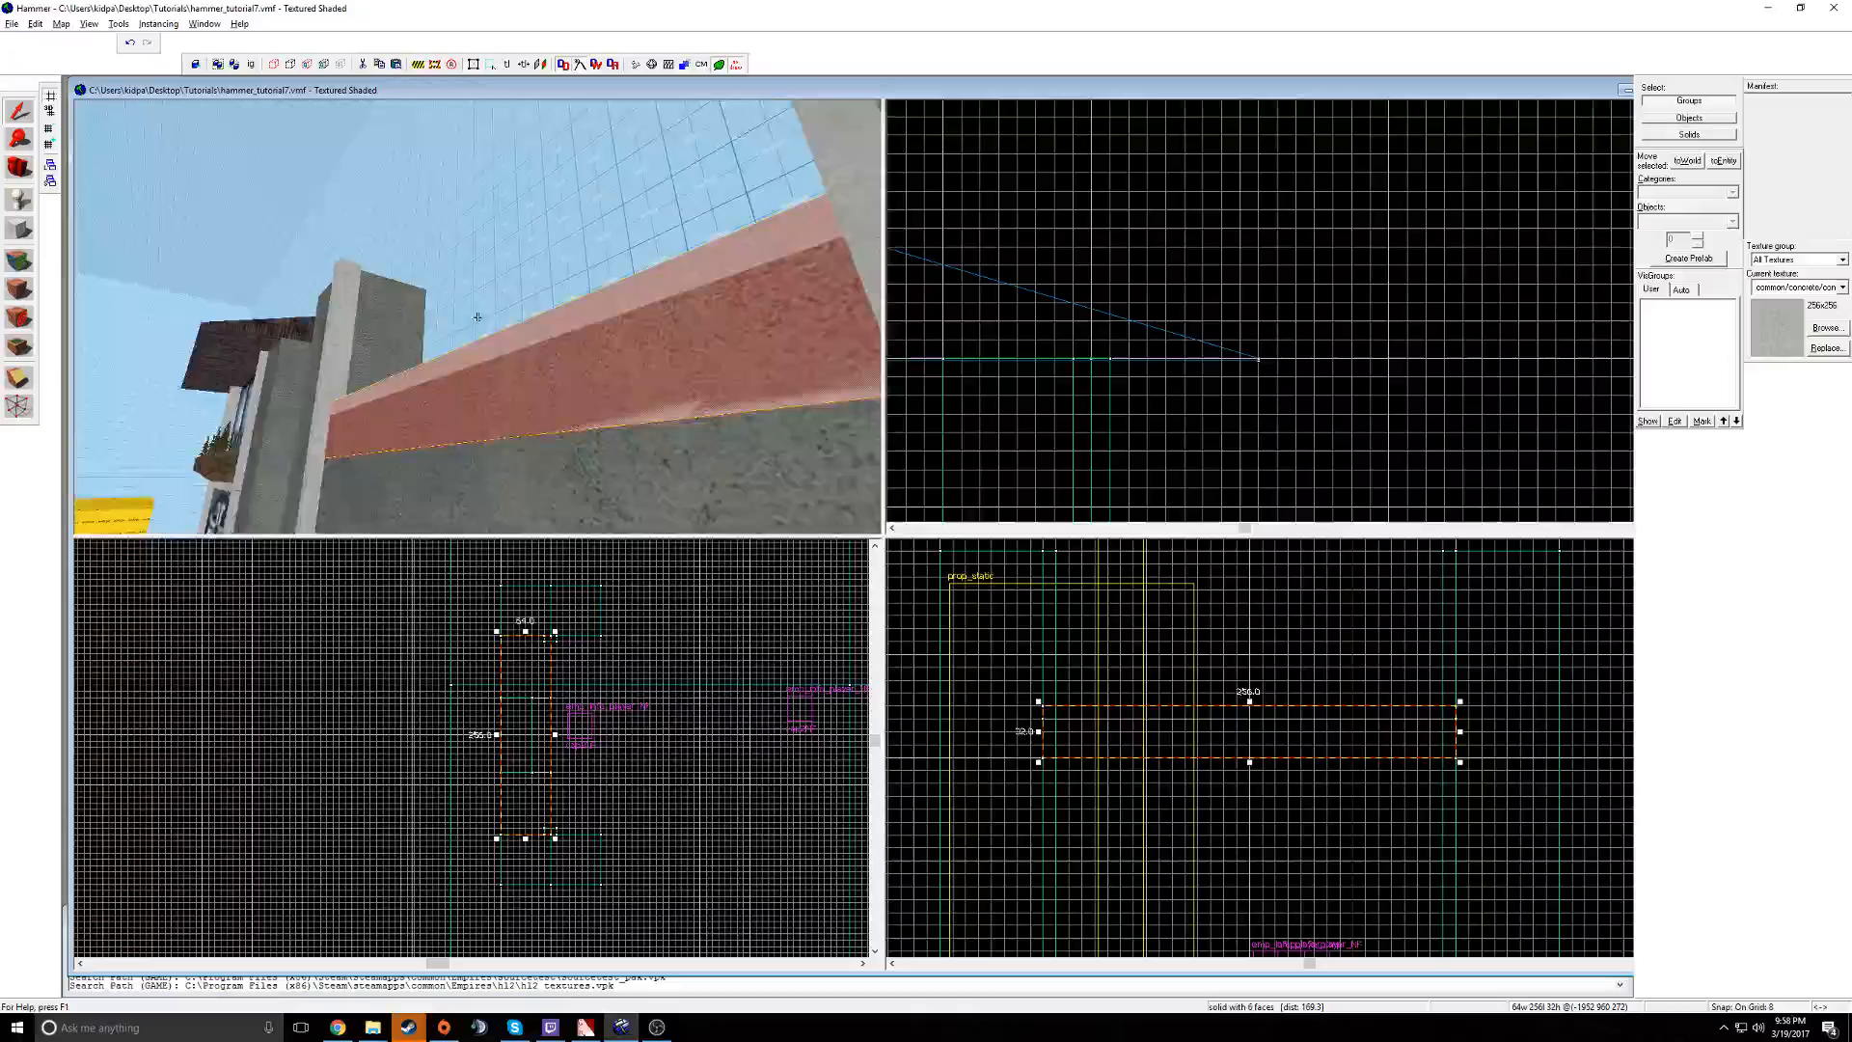
{"action": "mouse_move", "coordinate": [557, 738]}
{"action": "left_mouse_down"}
{"action": "mouse_move", "coordinate": [582, 740]}
{"action": "mouse_move", "coordinate": [529, 741]}
{"action": "left_mouse_up"}
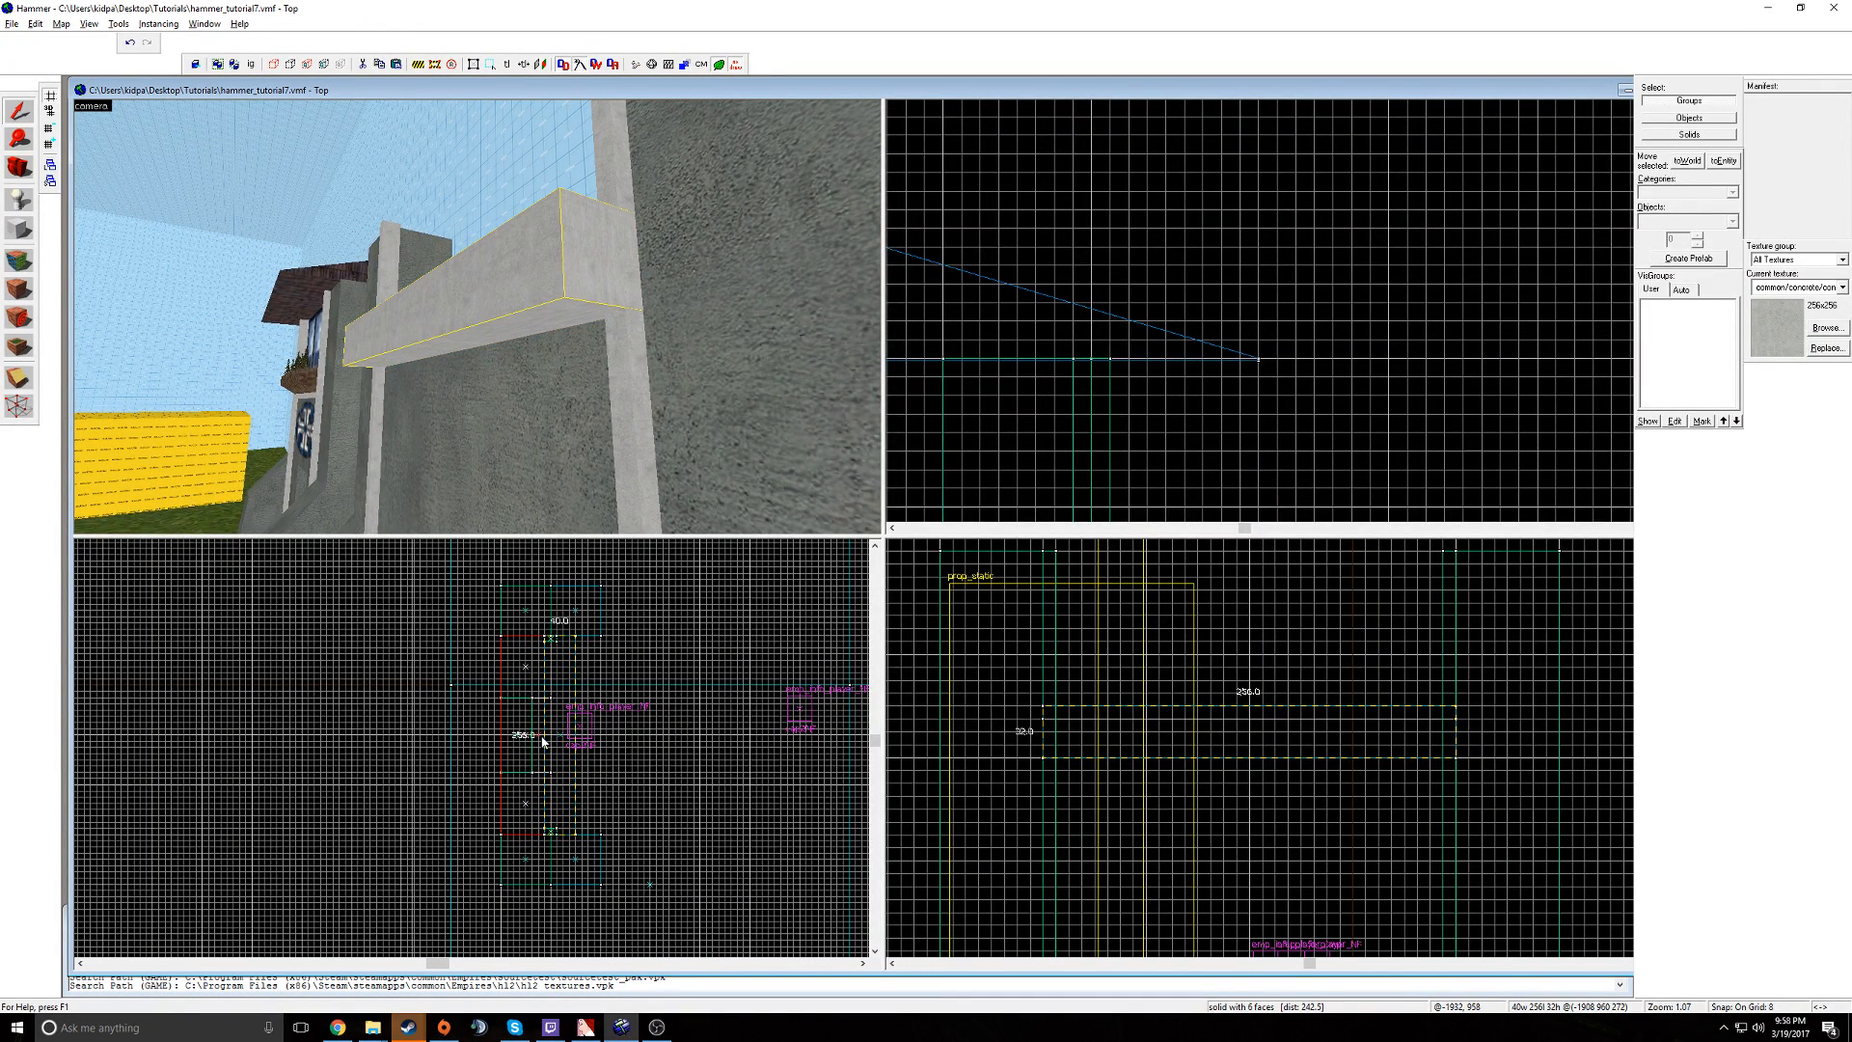
{"action": "key", "text": "z"}
{"action": "key", "text": "w"}
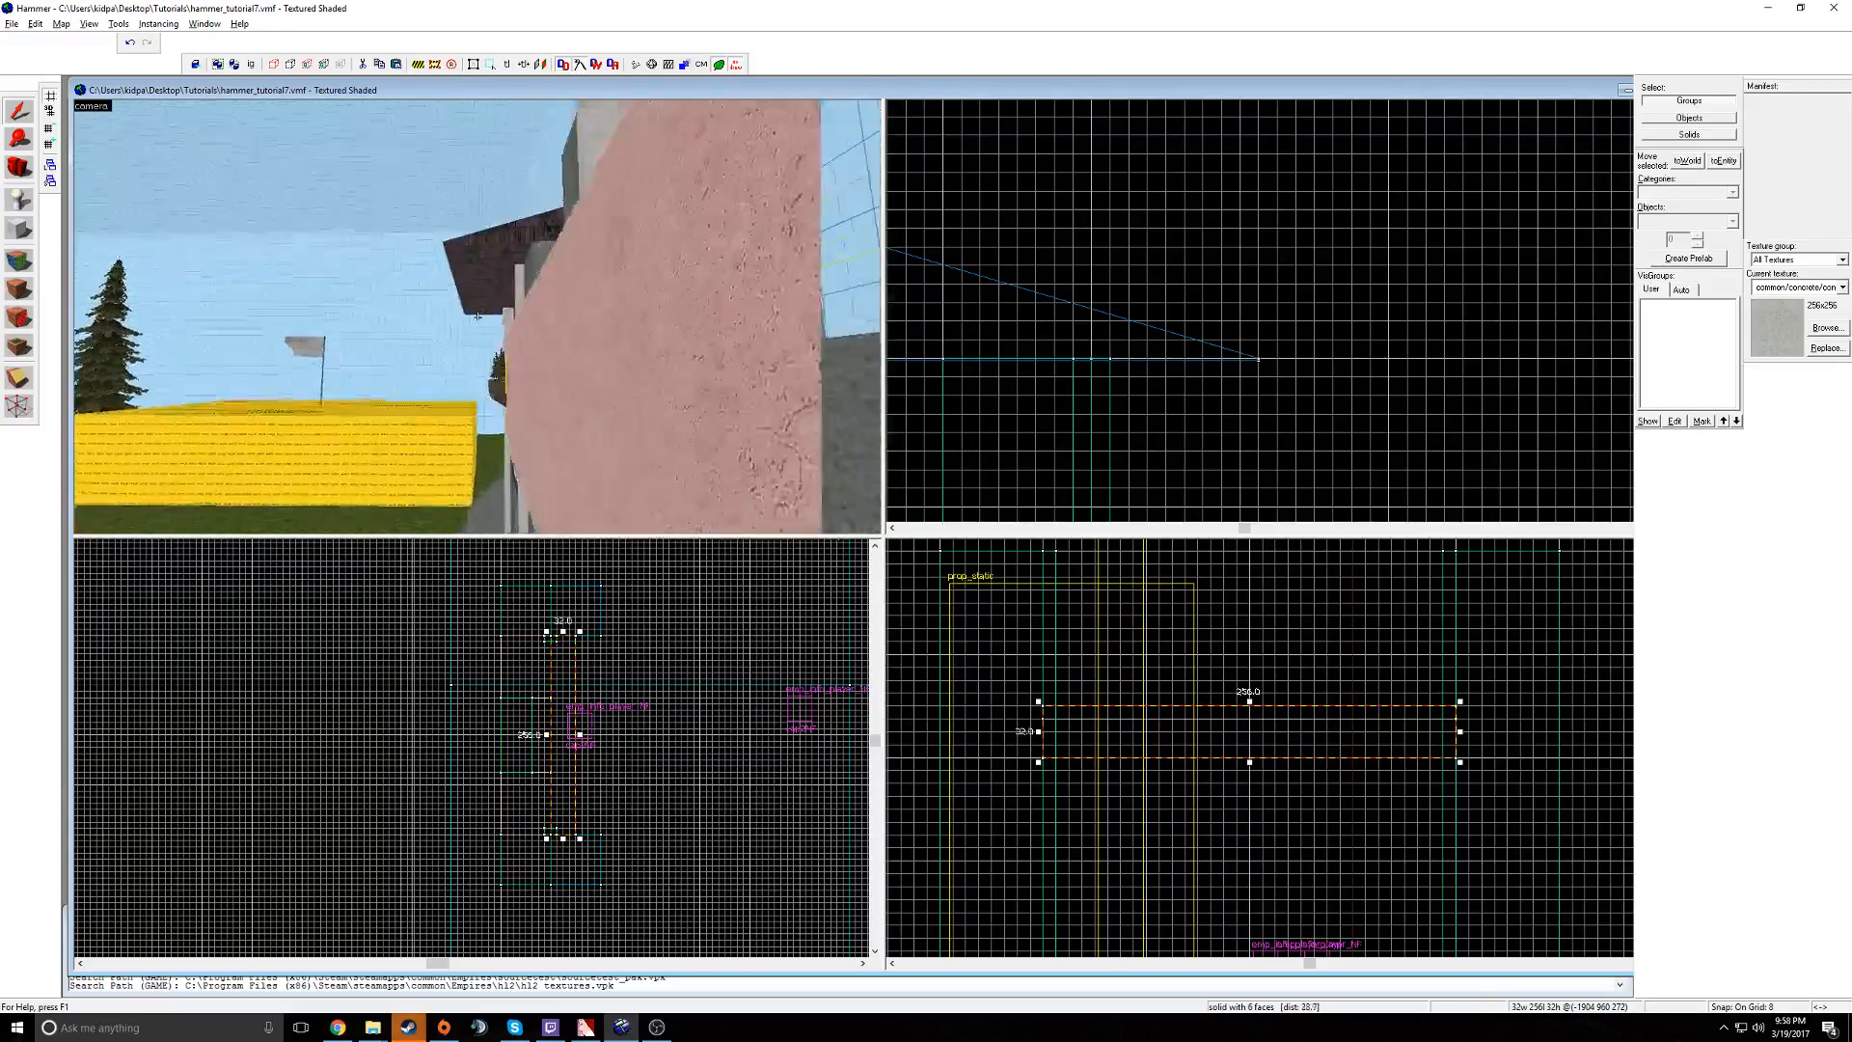
{"action": "key", "text": "s"}
{"action": "key", "text": "z"}
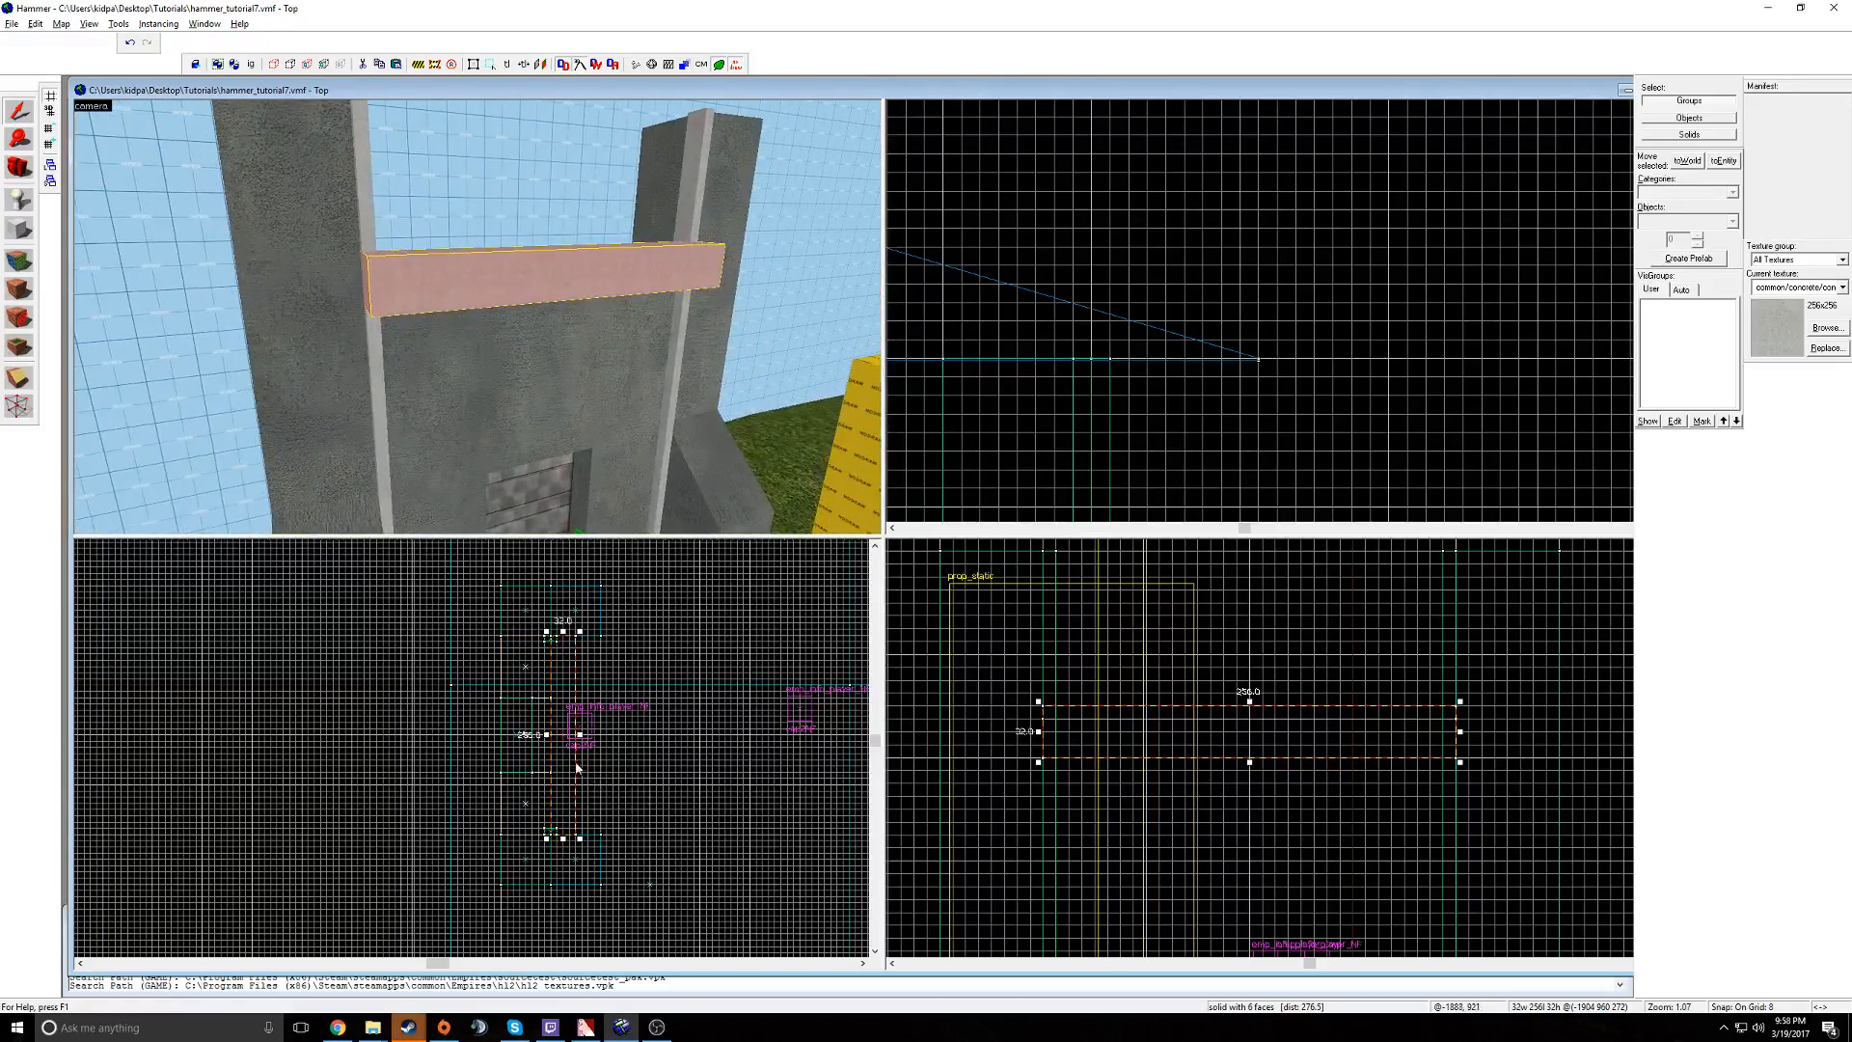
{"action": "scroll", "coordinate": [579, 749], "scroll_direction": "up", "scroll_amount": 3}
{"action": "key", "text": "z"}
{"action": "key", "text": "d"}
{"action": "key", "text": "z"}
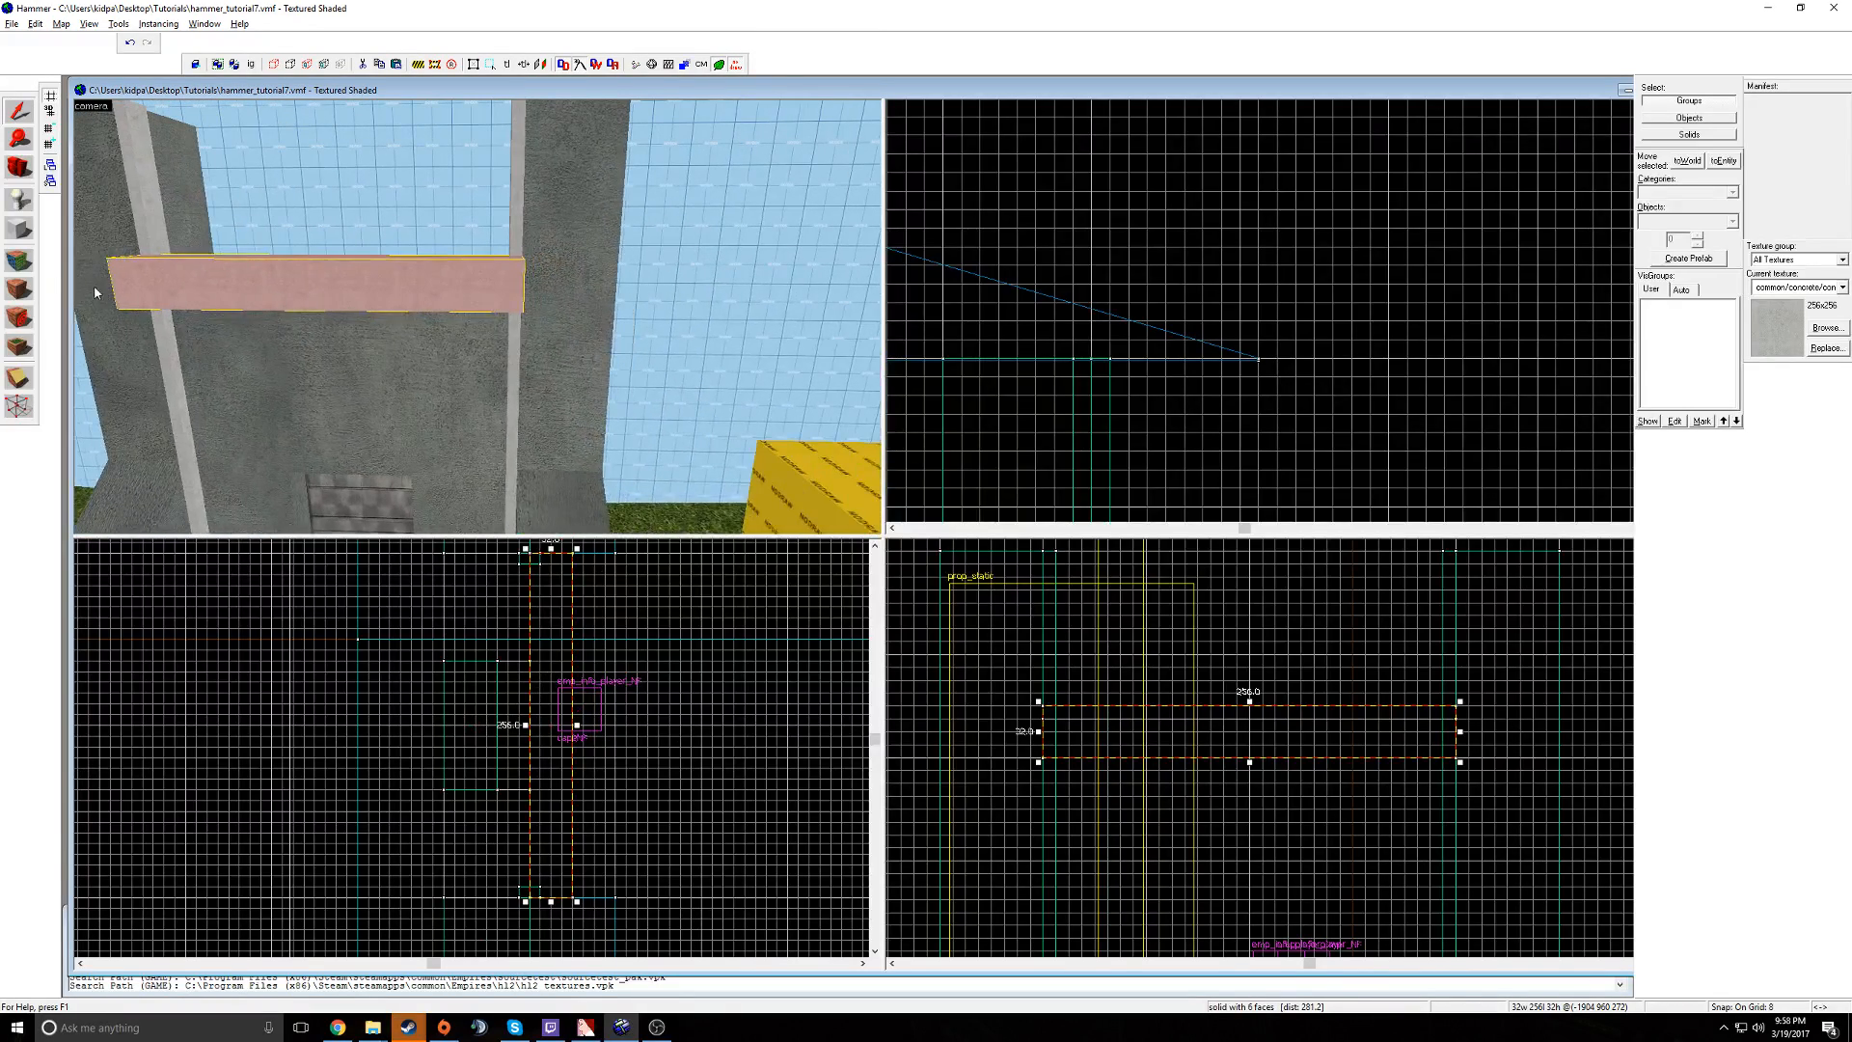
- Apply the wood/woodfloor007a_c17 texture to all faces of the projecting ledge block
{"action": "left_click", "coordinate": [30, 261]}
{"action": "left_click", "coordinate": [885, 559]}
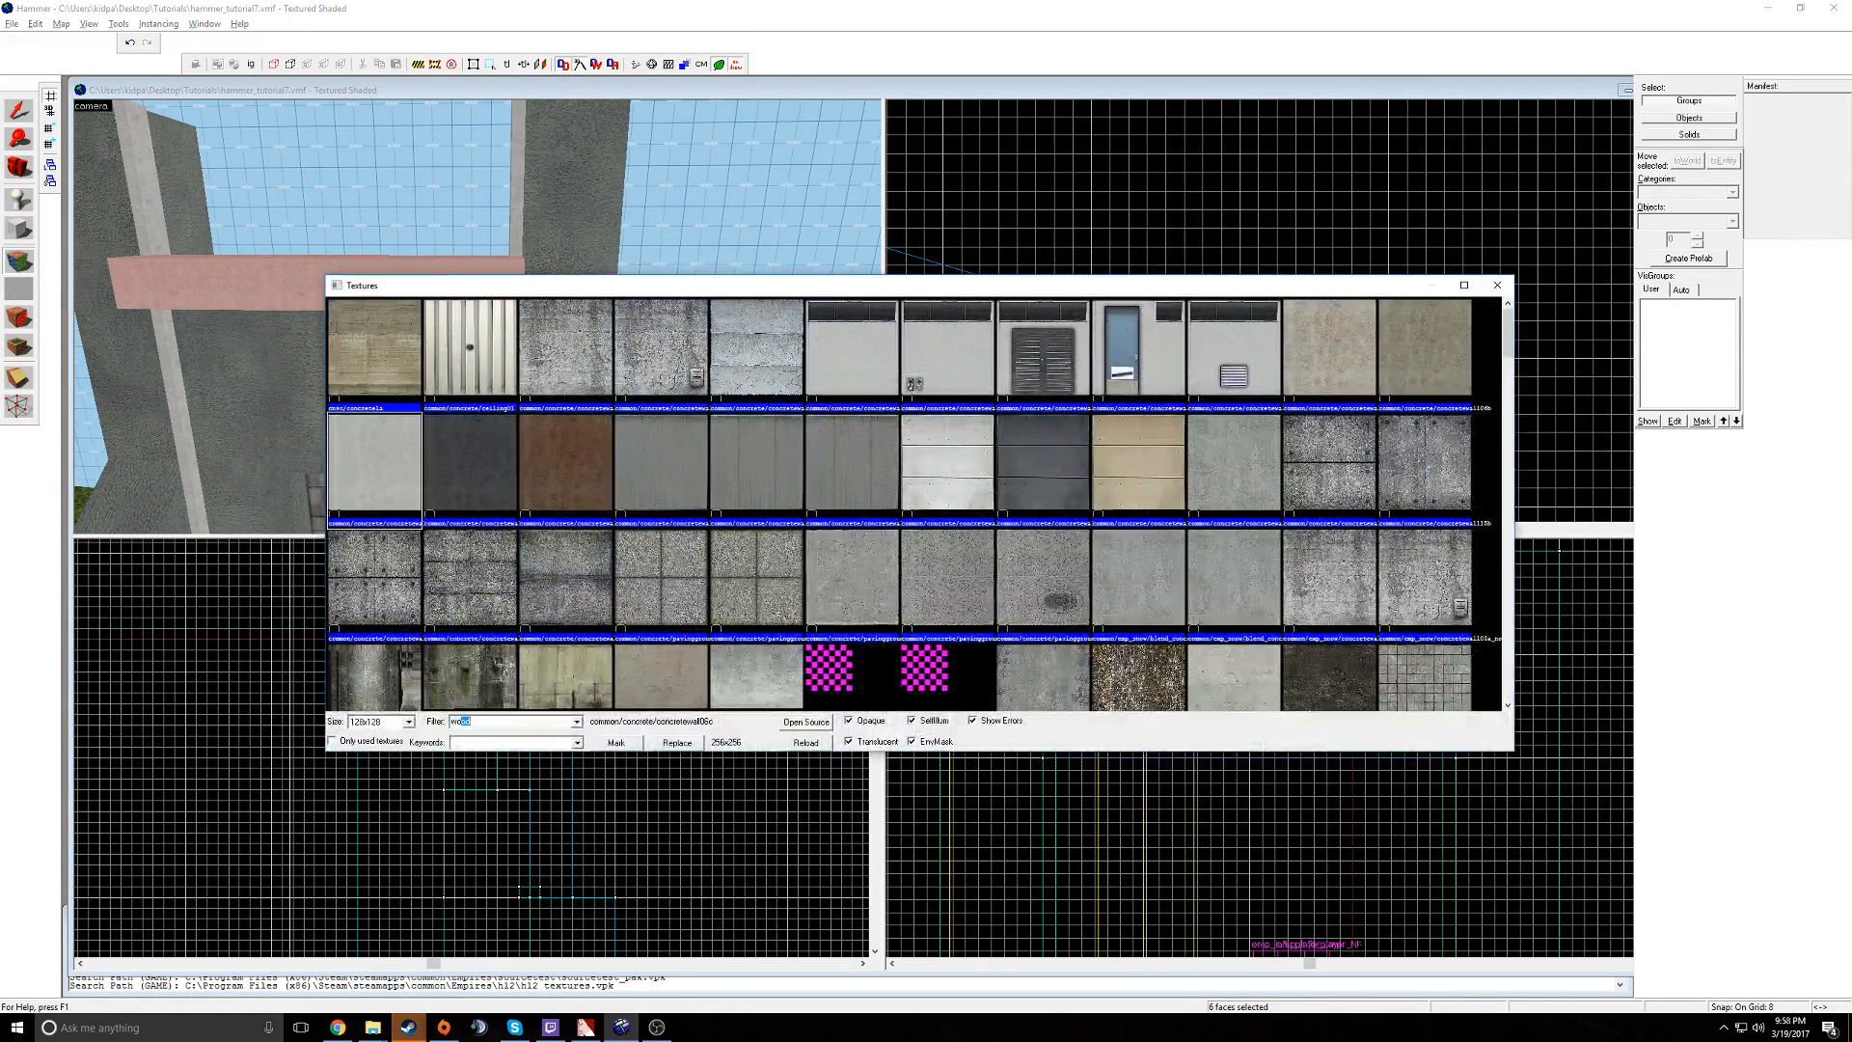
{"action": "scroll", "coordinate": [1197, 484], "scroll_direction": "down", "scroll_amount": 5}
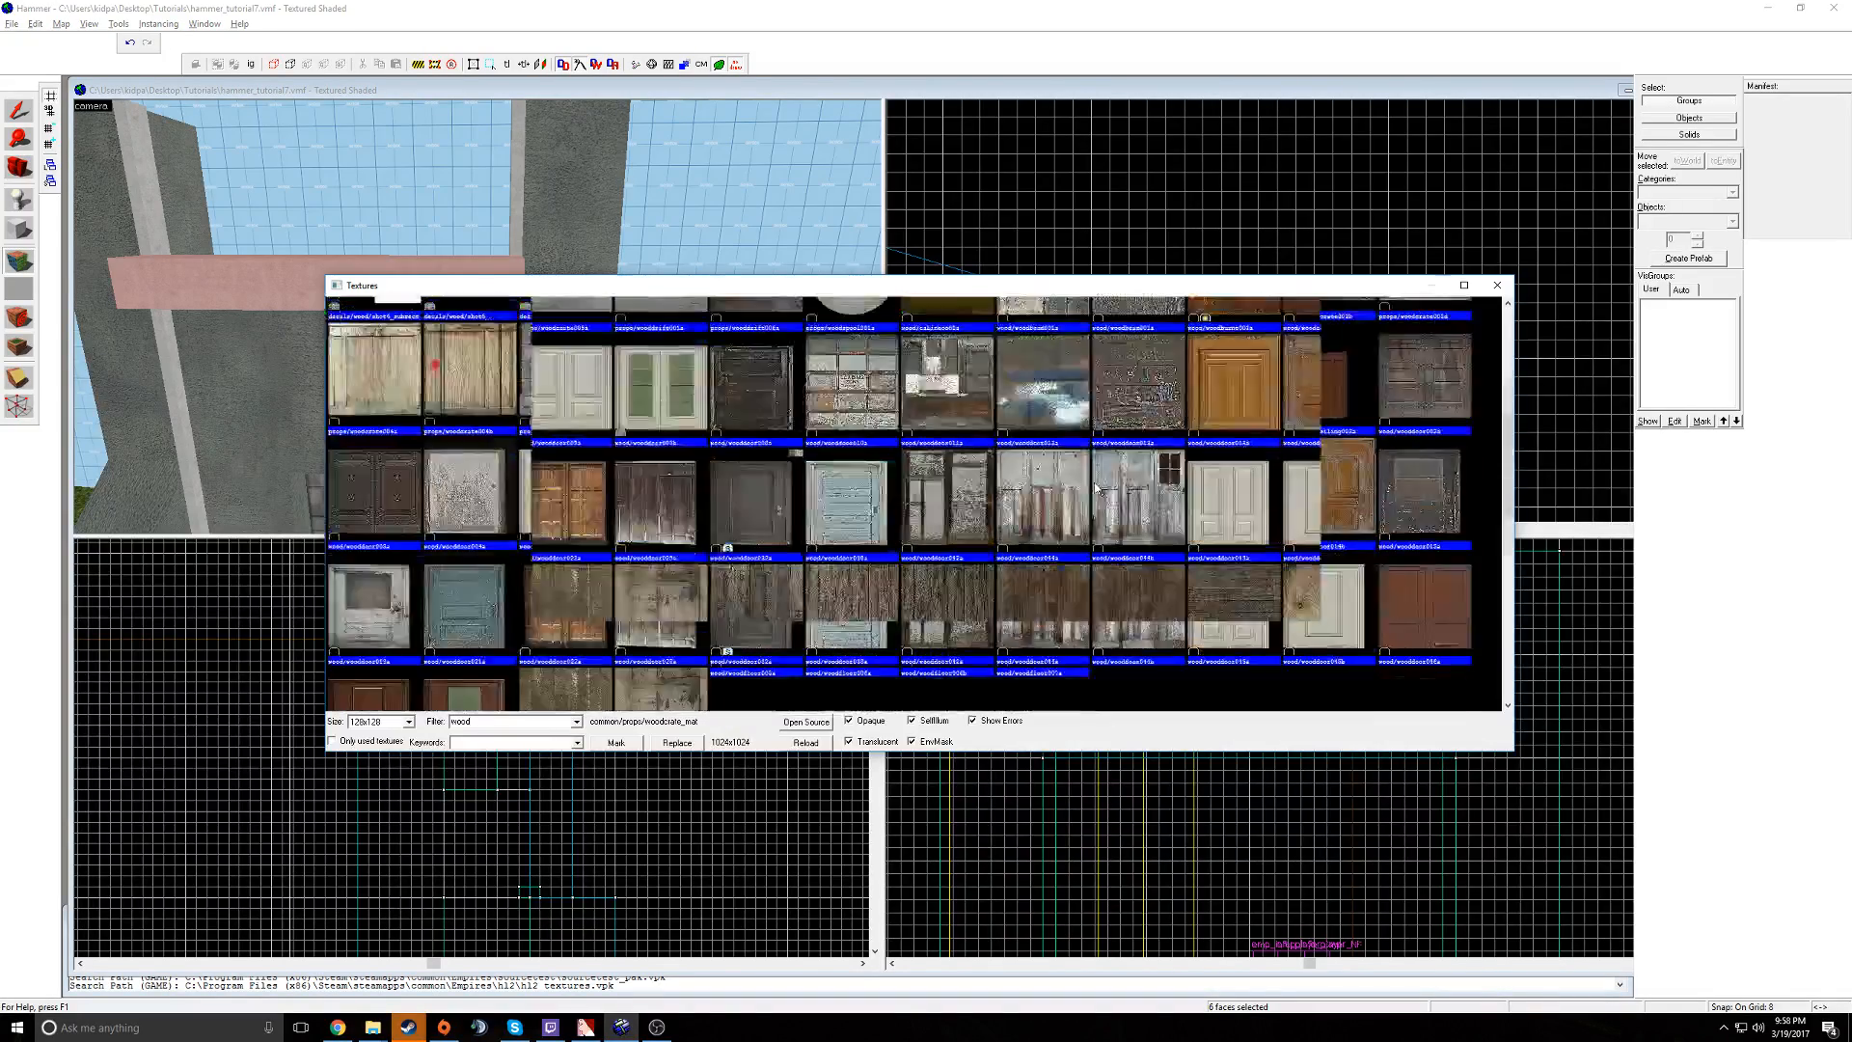
{"action": "double_click", "coordinate": [1125, 427]}
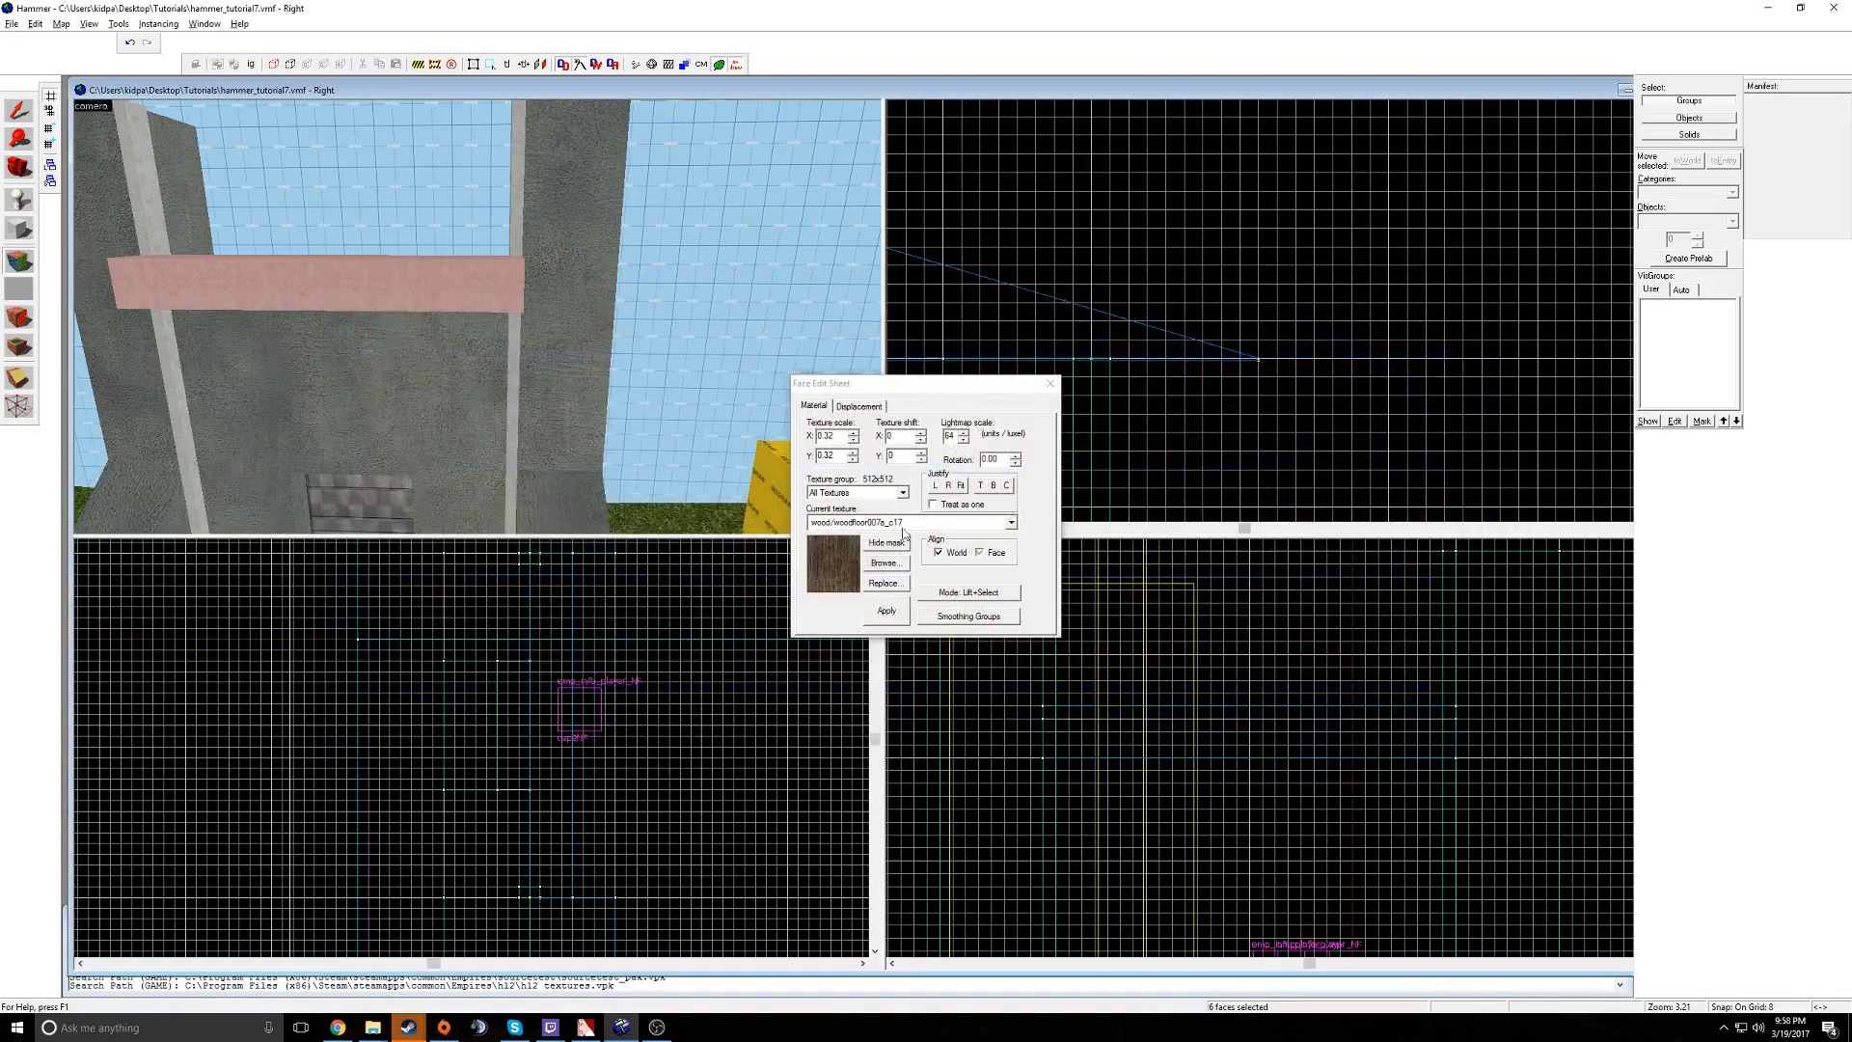
{"action": "left_click", "coordinate": [896, 621]}
{"action": "key", "text": "z"}
{"action": "key", "text": "d"}
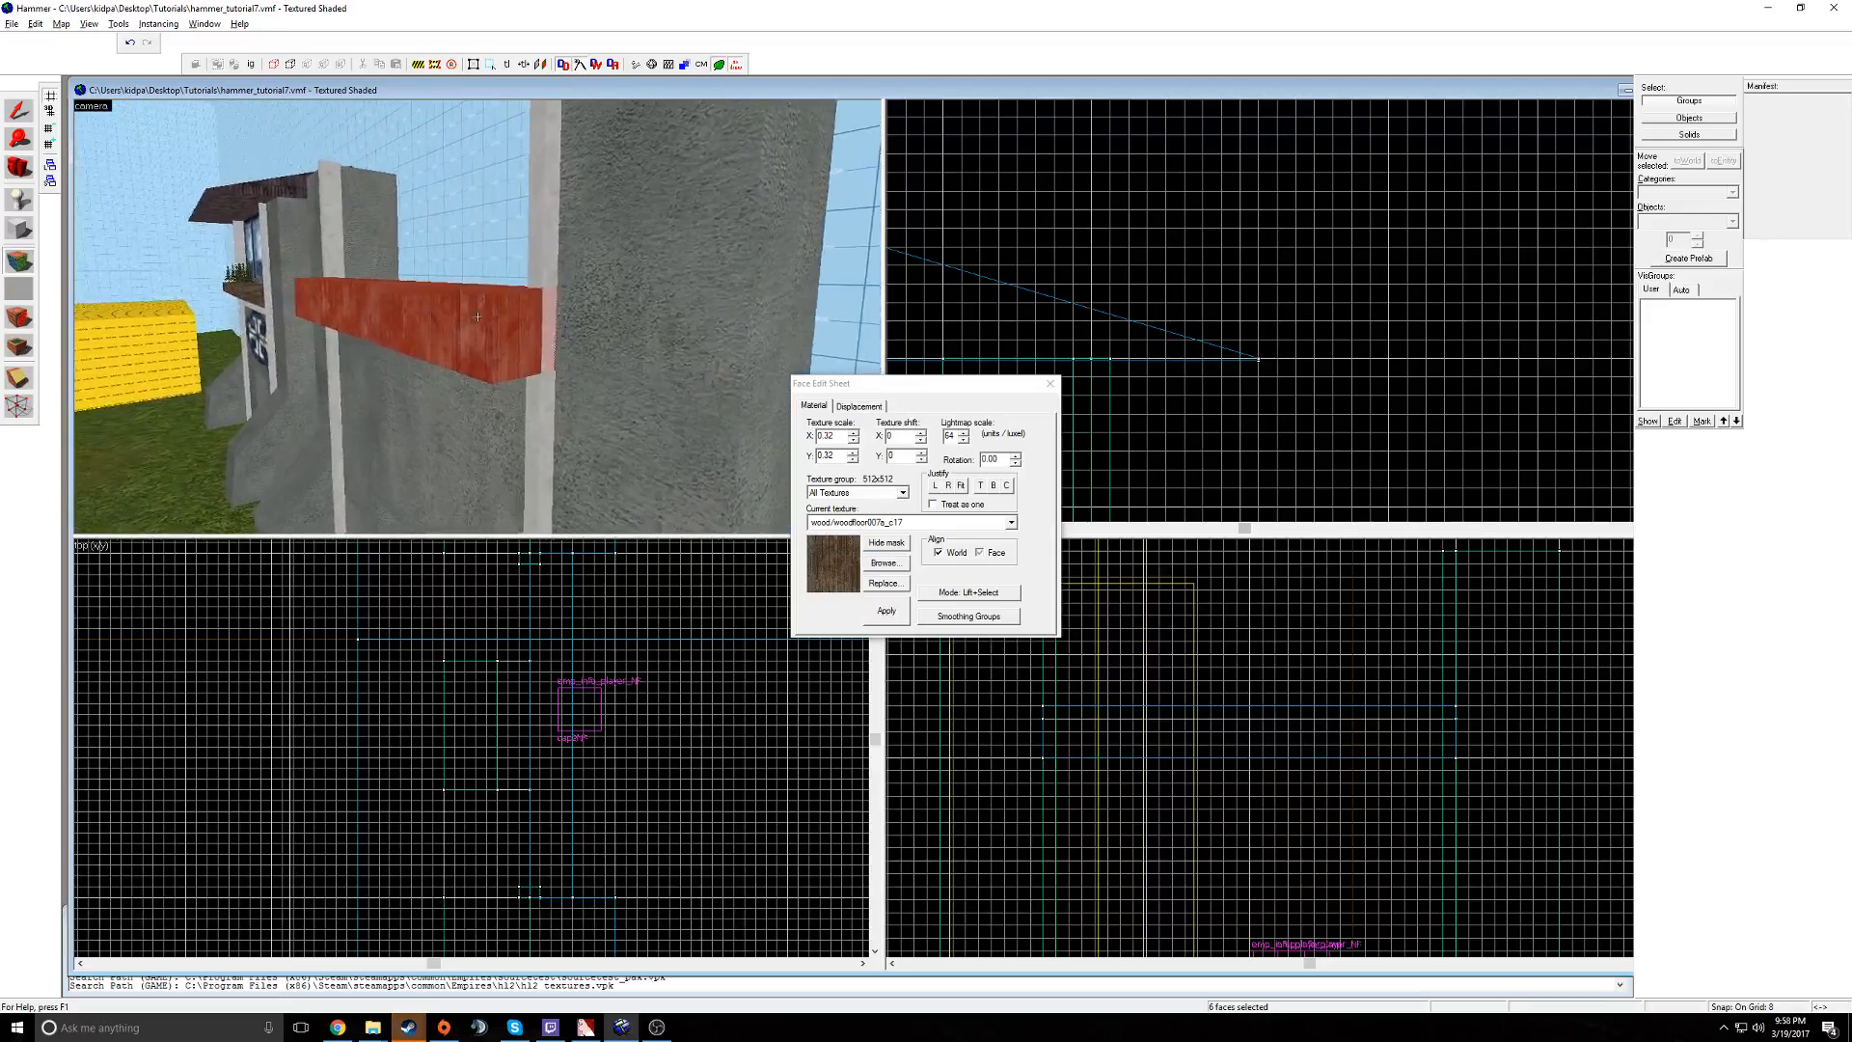
- Shorten the wooden ledge by 8 units at each end to fit between the trim strips, for a 240-unit length
{"action": "key", "text": "shift+s"}
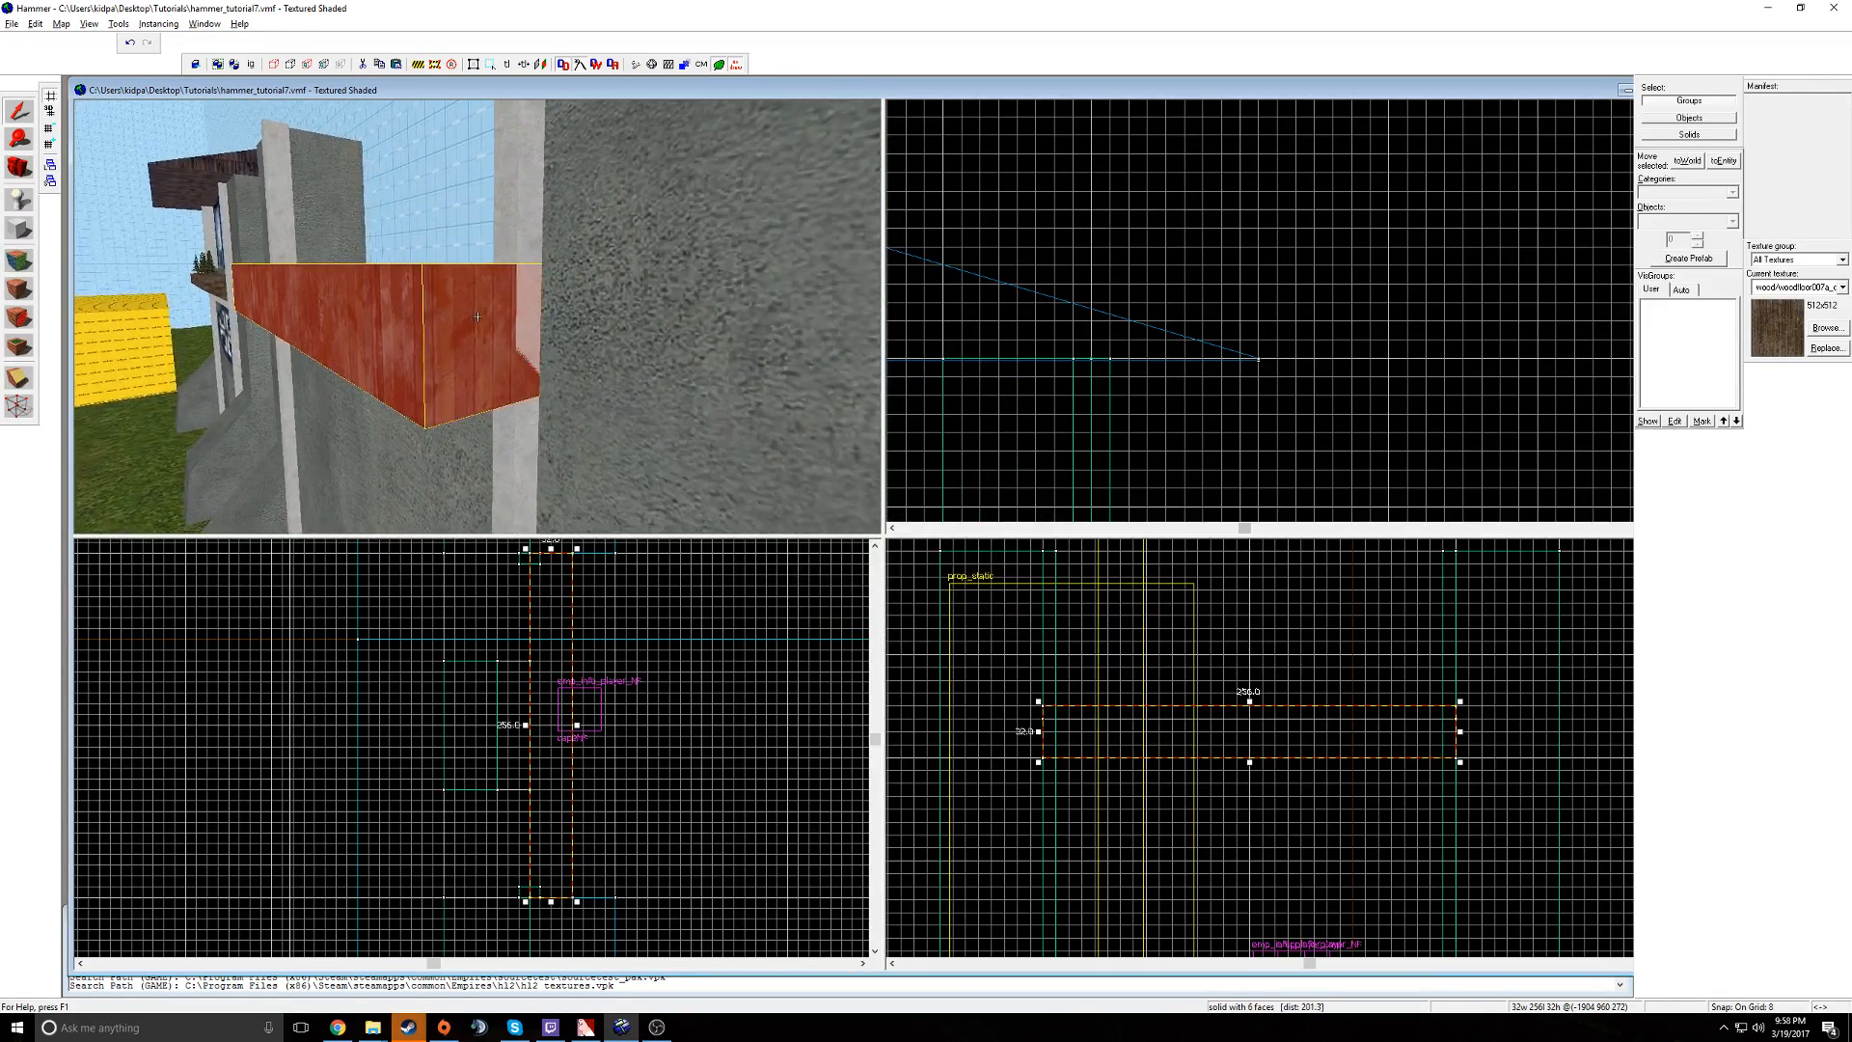
{"action": "key", "text": "z"}
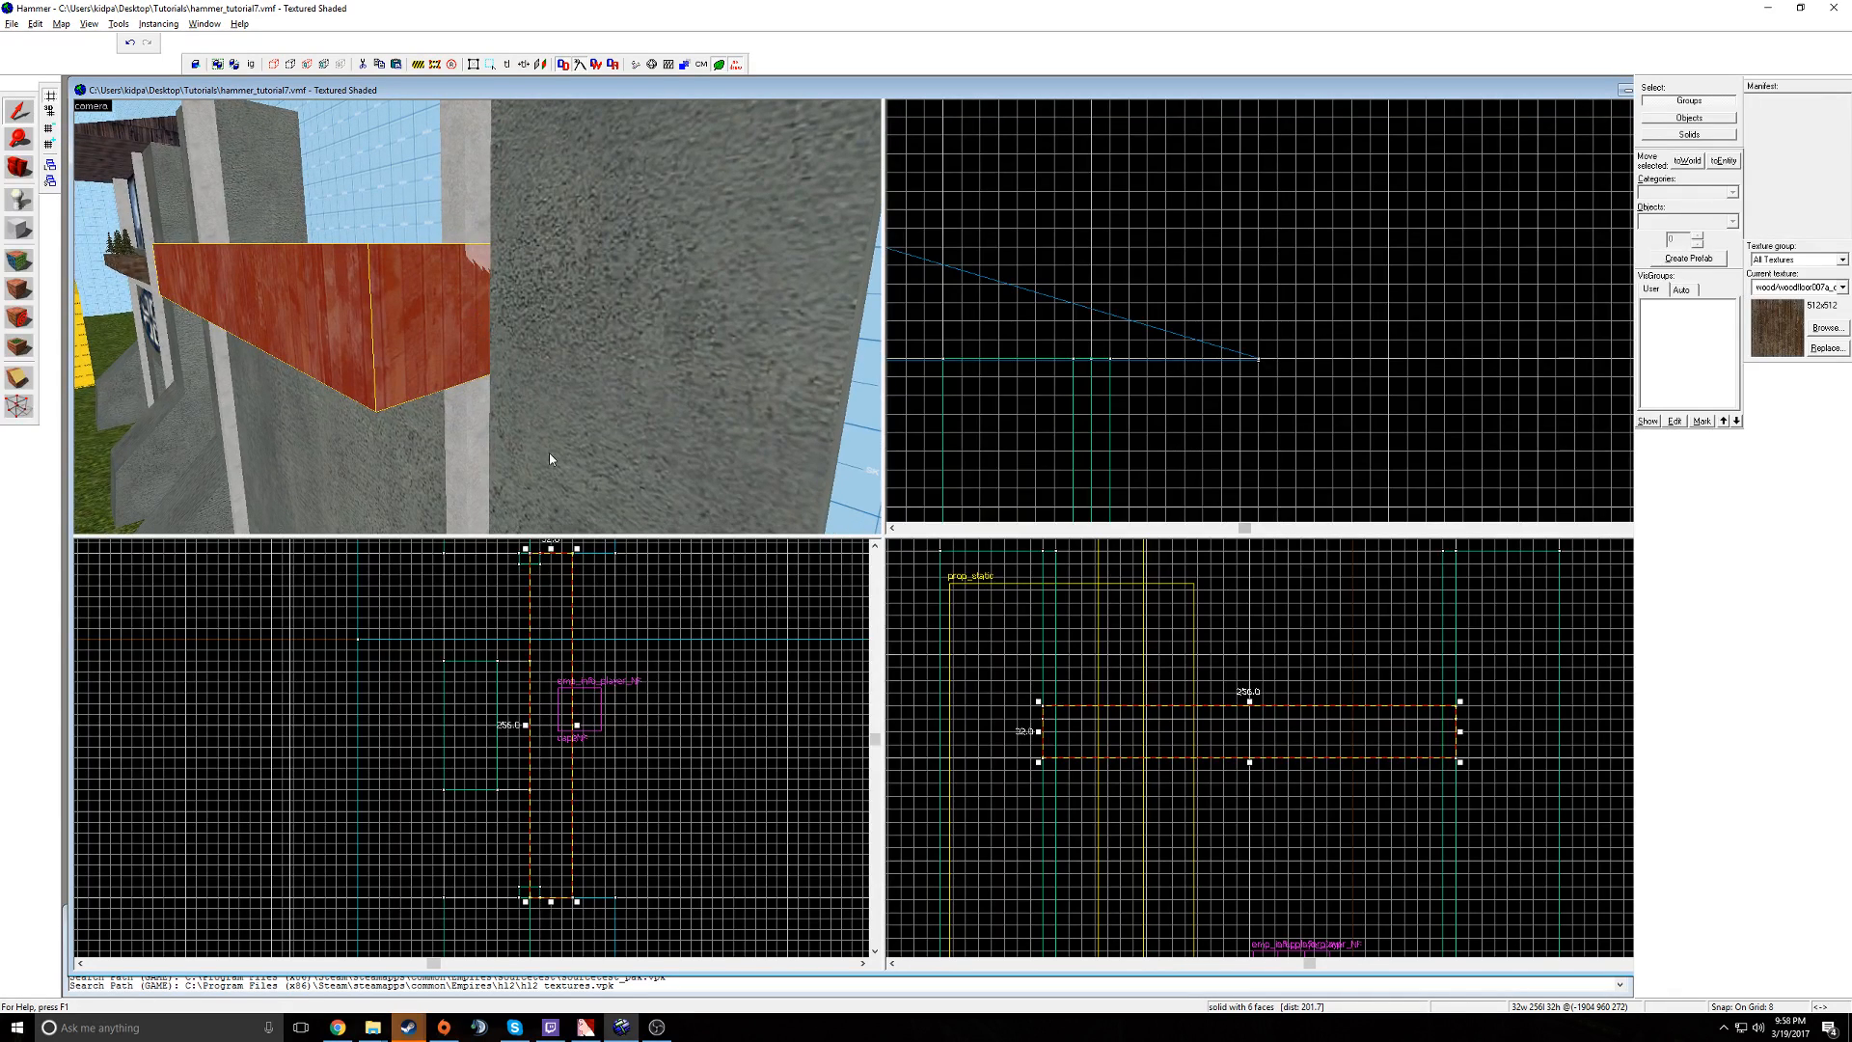
{"action": "scroll", "coordinate": [557, 552], "scroll_direction": "up", "scroll_amount": 2}
{"action": "left_click_drag", "start_coordinate": [555, 552], "coordinate": [553, 572]}
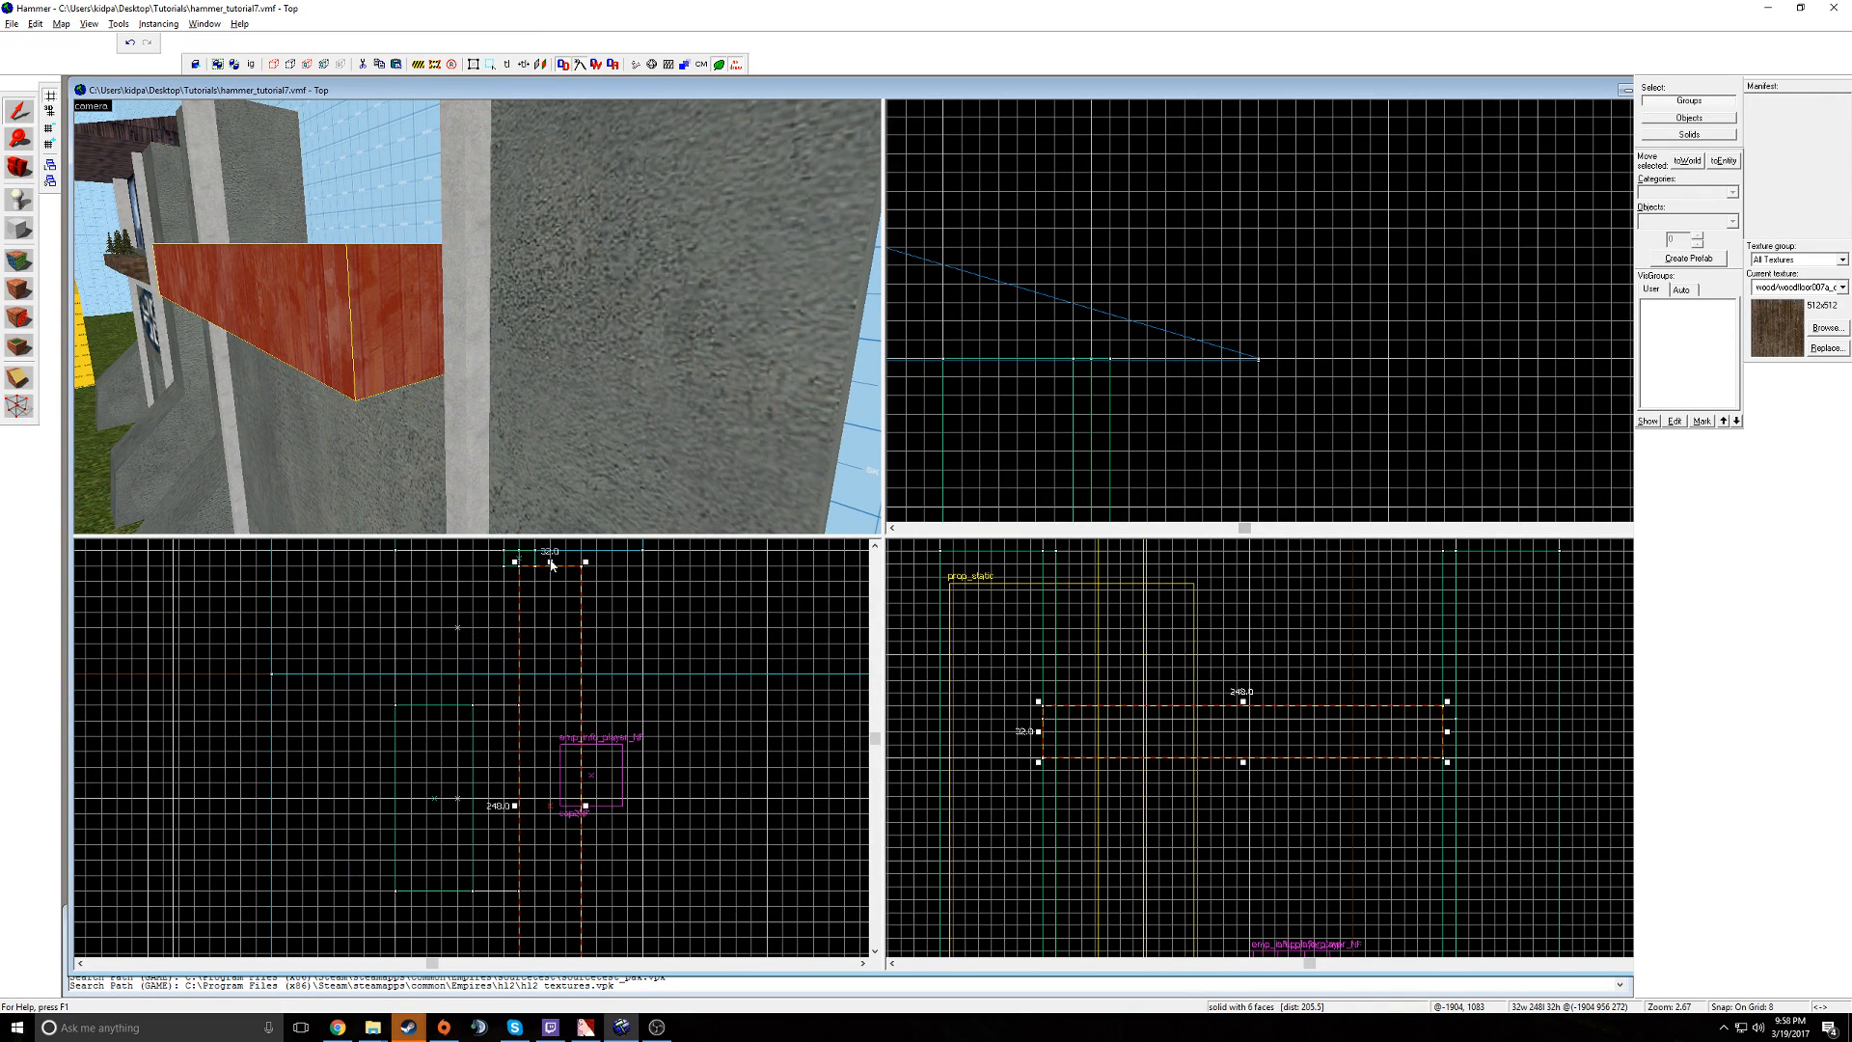
{"action": "scroll", "coordinate": [555, 586], "scroll_direction": "down", "scroll_amount": 2}
{"action": "scroll", "coordinate": [561, 909], "scroll_direction": "up", "scroll_amount": 3}
{"action": "left_click_drag", "start_coordinate": [564, 916], "coordinate": [564, 898]}
{"action": "key", "text": "z"}
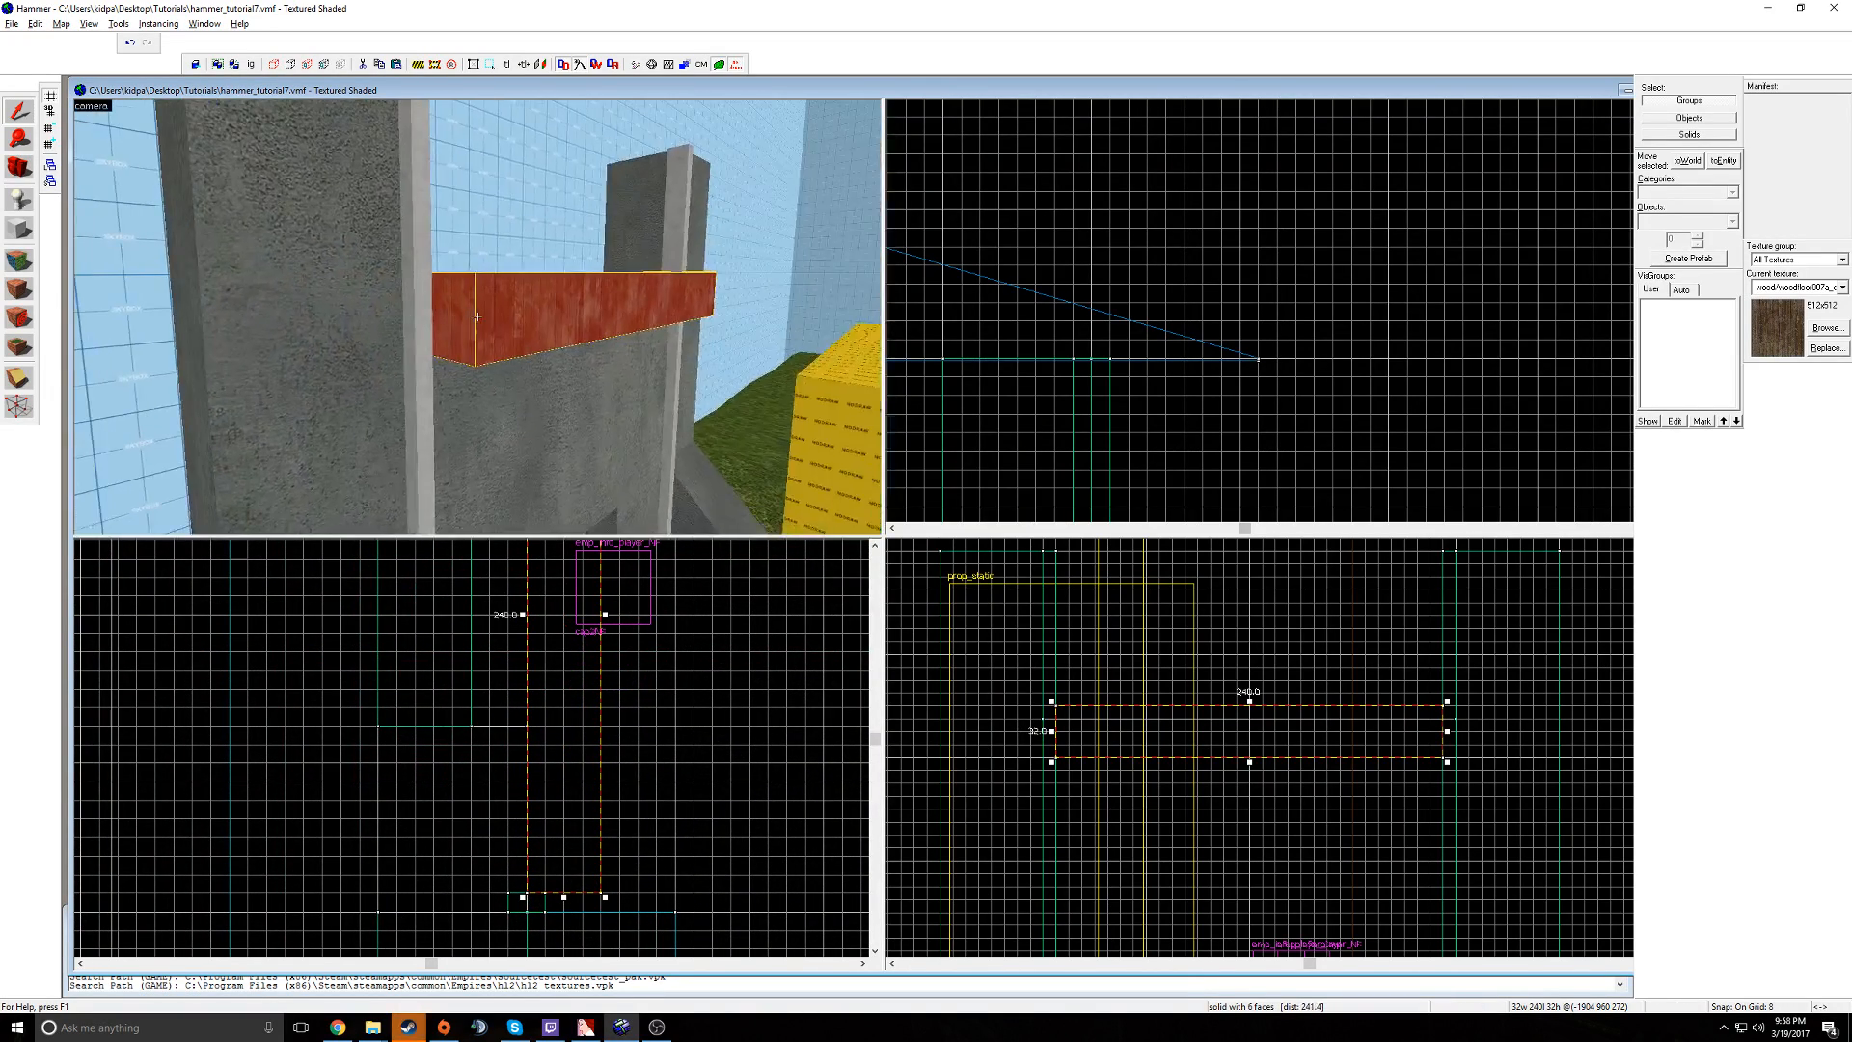
- Lower the top of the wooden ledge to make it 24 units high
{"action": "key", "text": "d"}
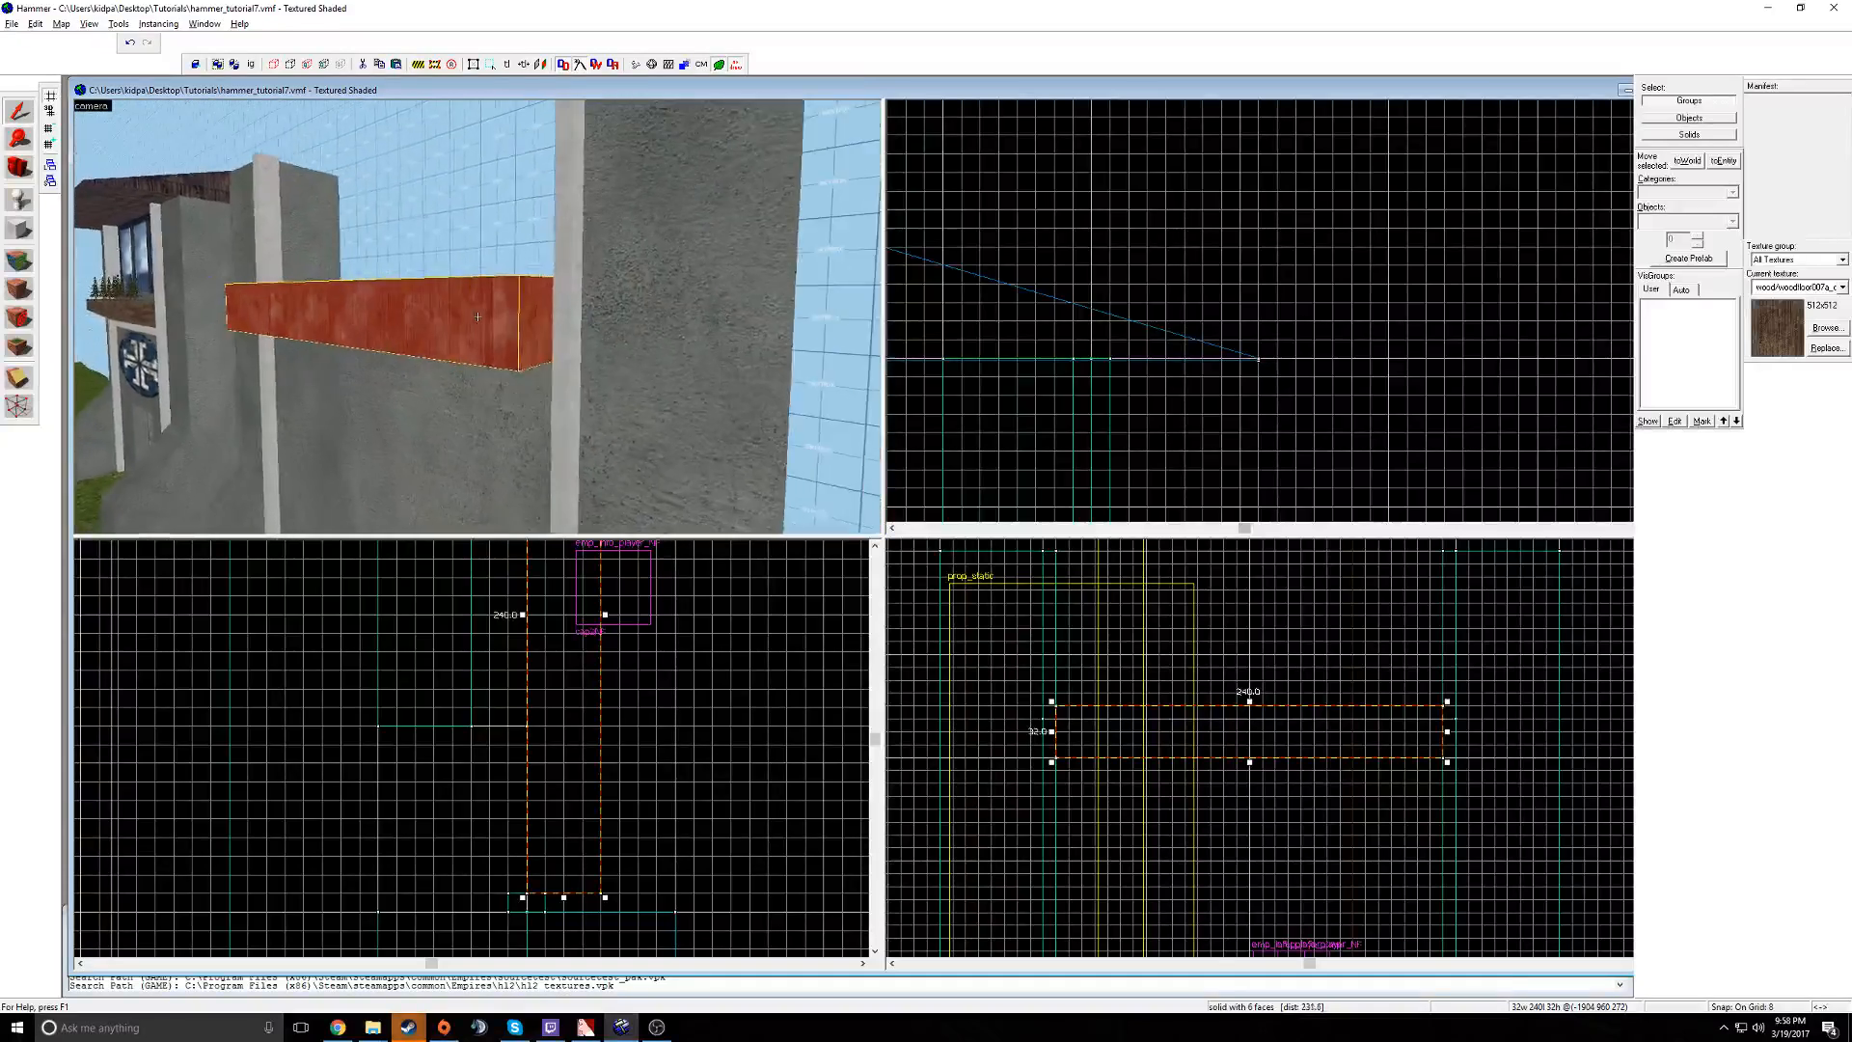
{"action": "key", "text": "d"}
{"action": "key", "text": "z"}
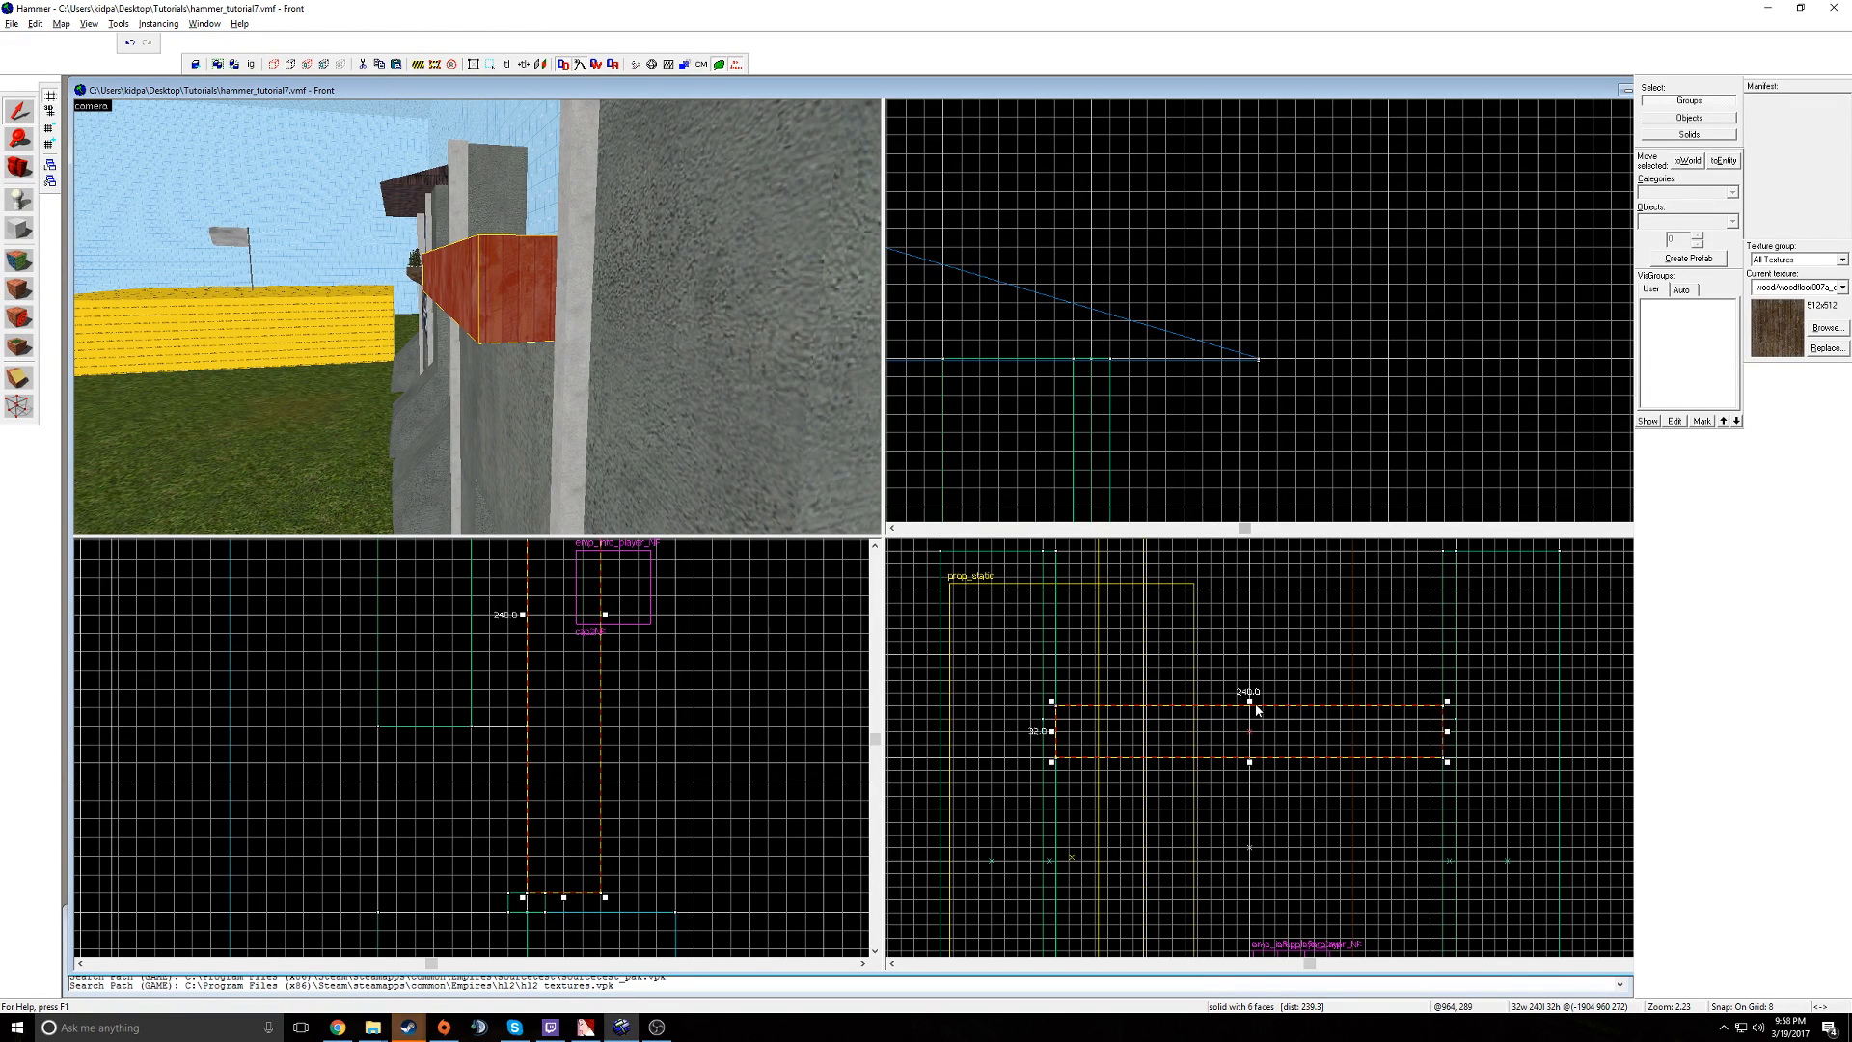
{"action": "left_click_drag", "start_coordinate": [1249, 706], "coordinate": [1251, 719]}
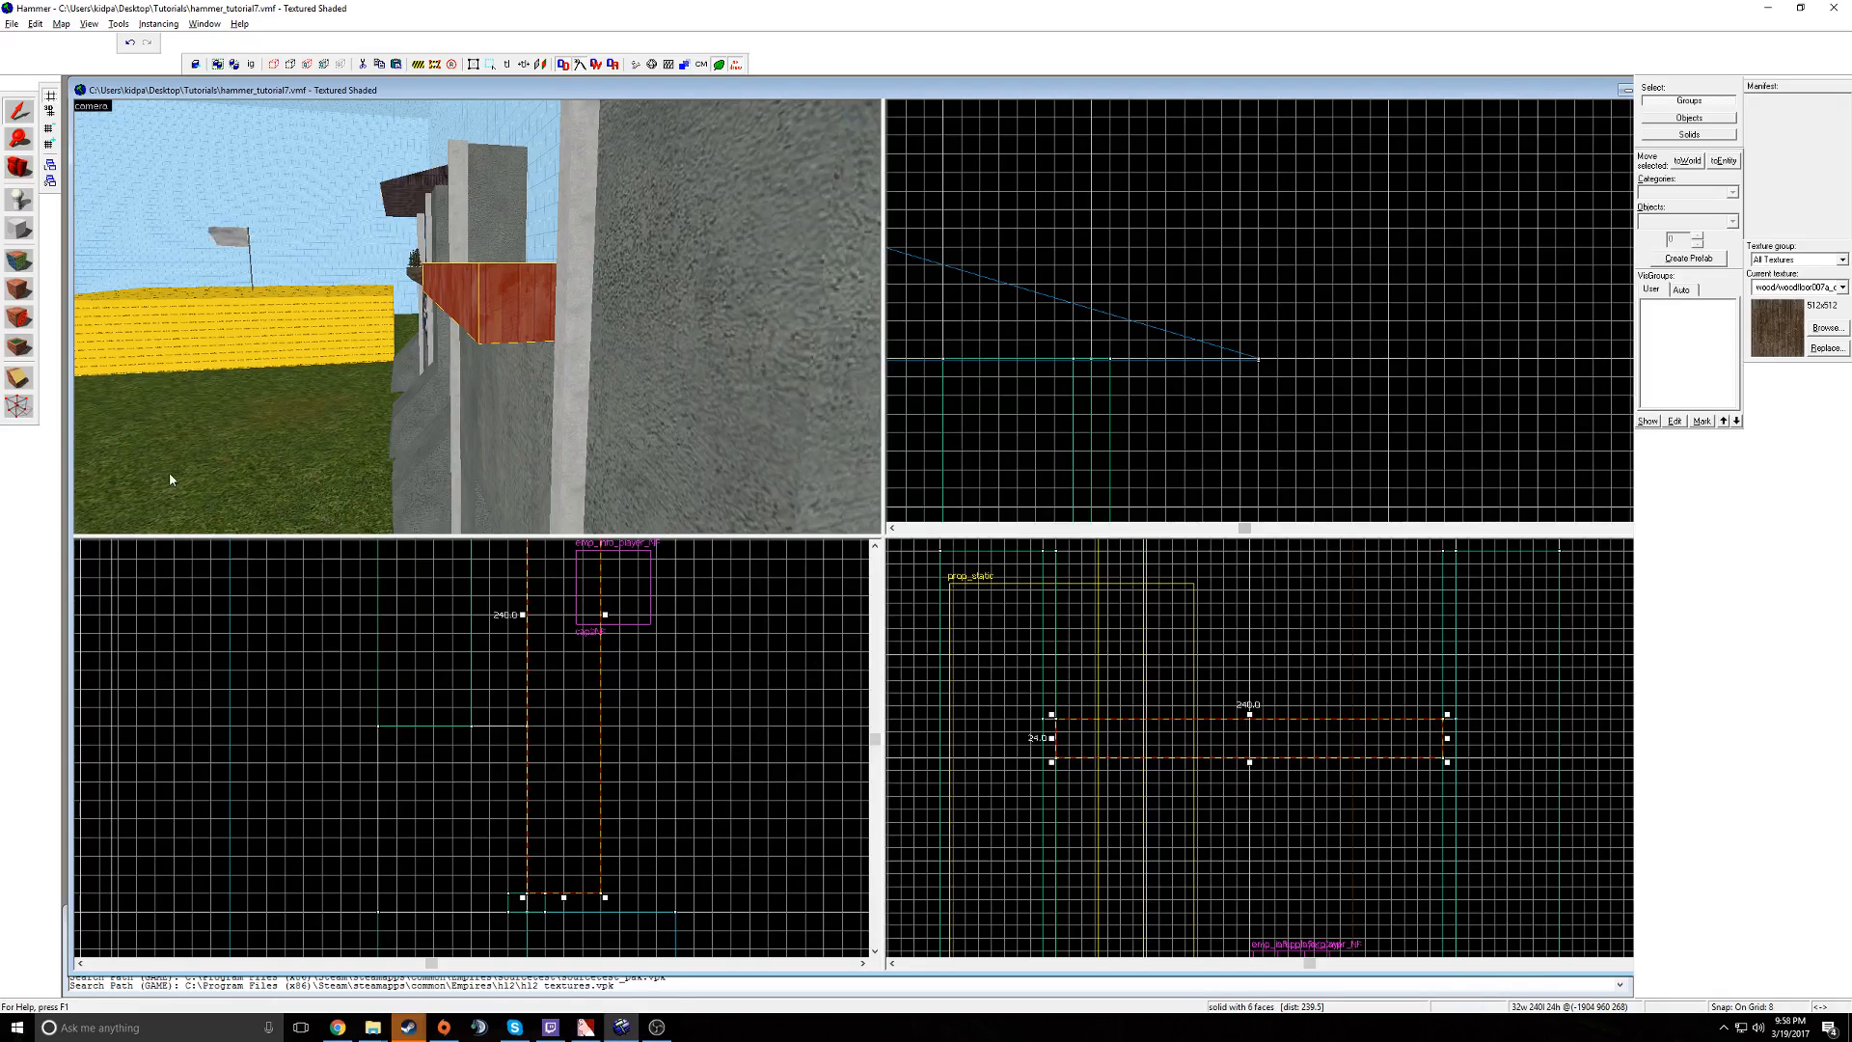
- Clip the ledge's underside diagonally, from the bottom edge at the wall to 16 units up the front face
{"action": "scroll", "coordinate": [1146, 418], "scroll_direction": "down", "scroll_amount": 3}
{"action": "scroll", "coordinate": [1129, 376], "scroll_direction": "up", "scroll_amount": 8}
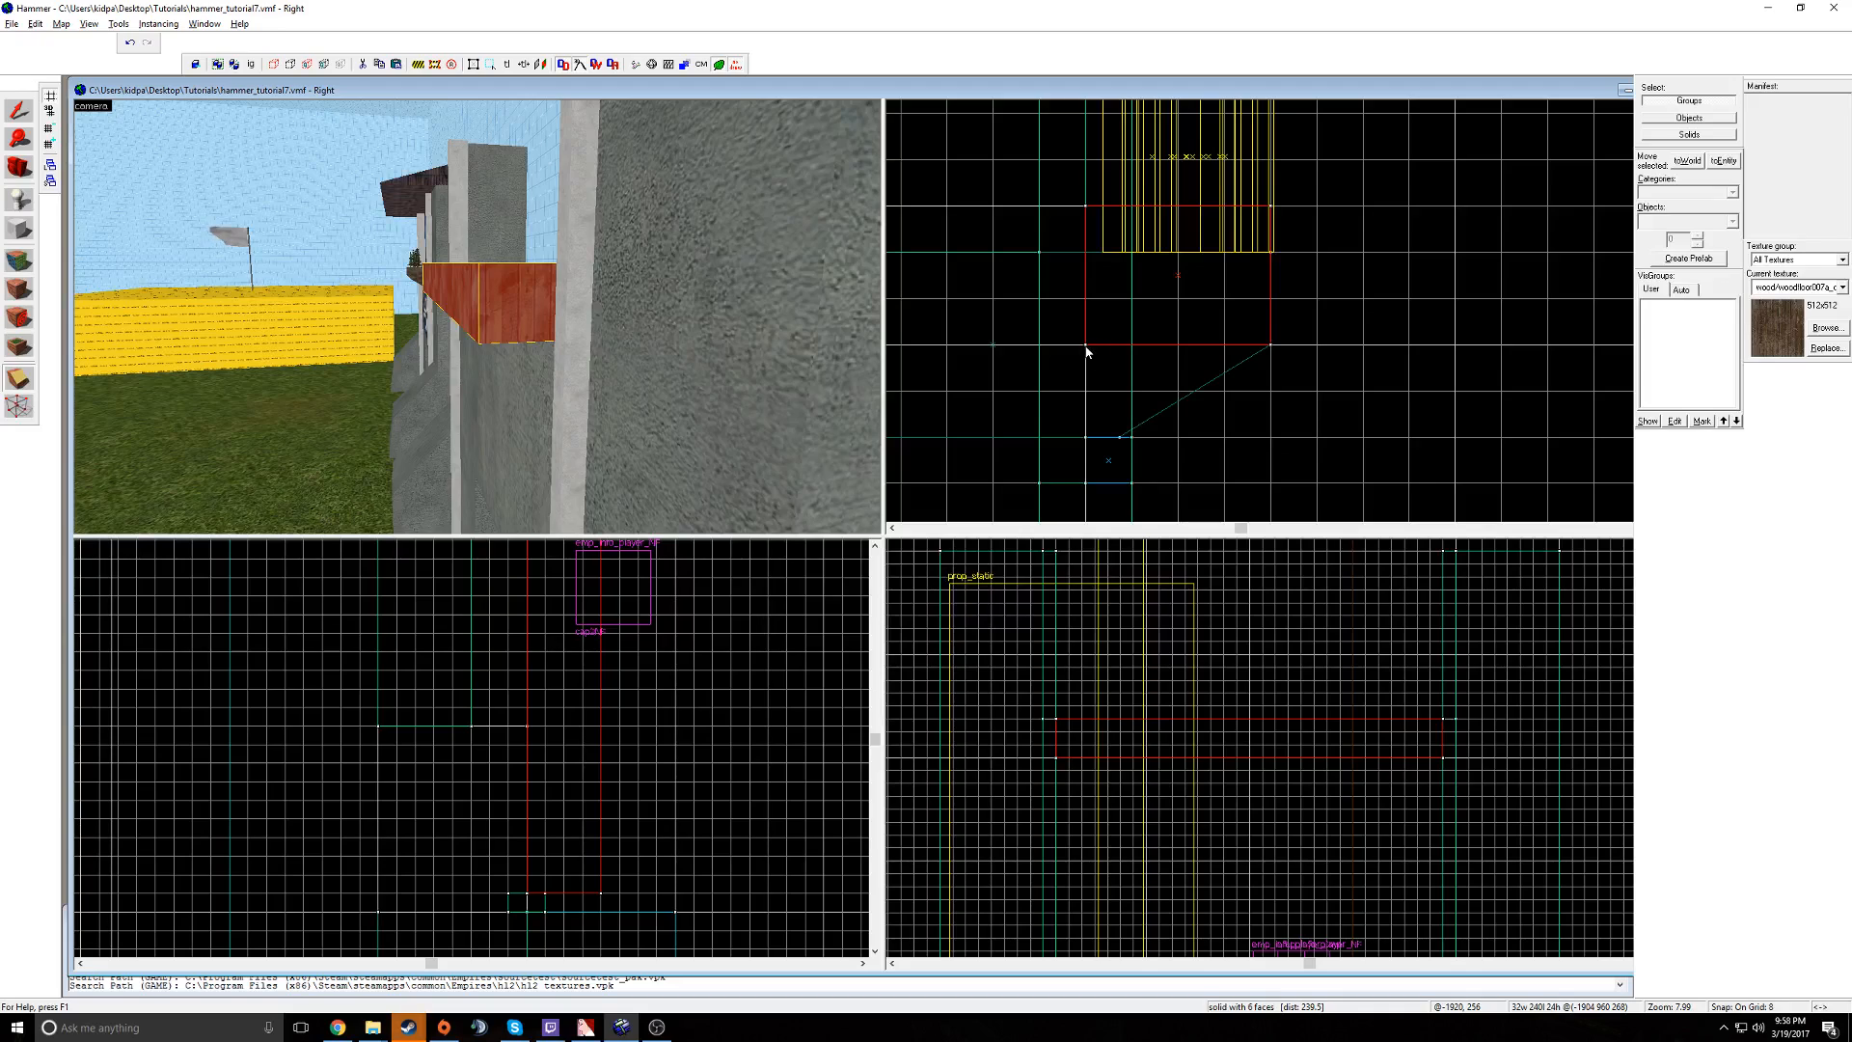
{"action": "left_click_drag", "start_coordinate": [1084, 346], "coordinate": [1271, 253]}
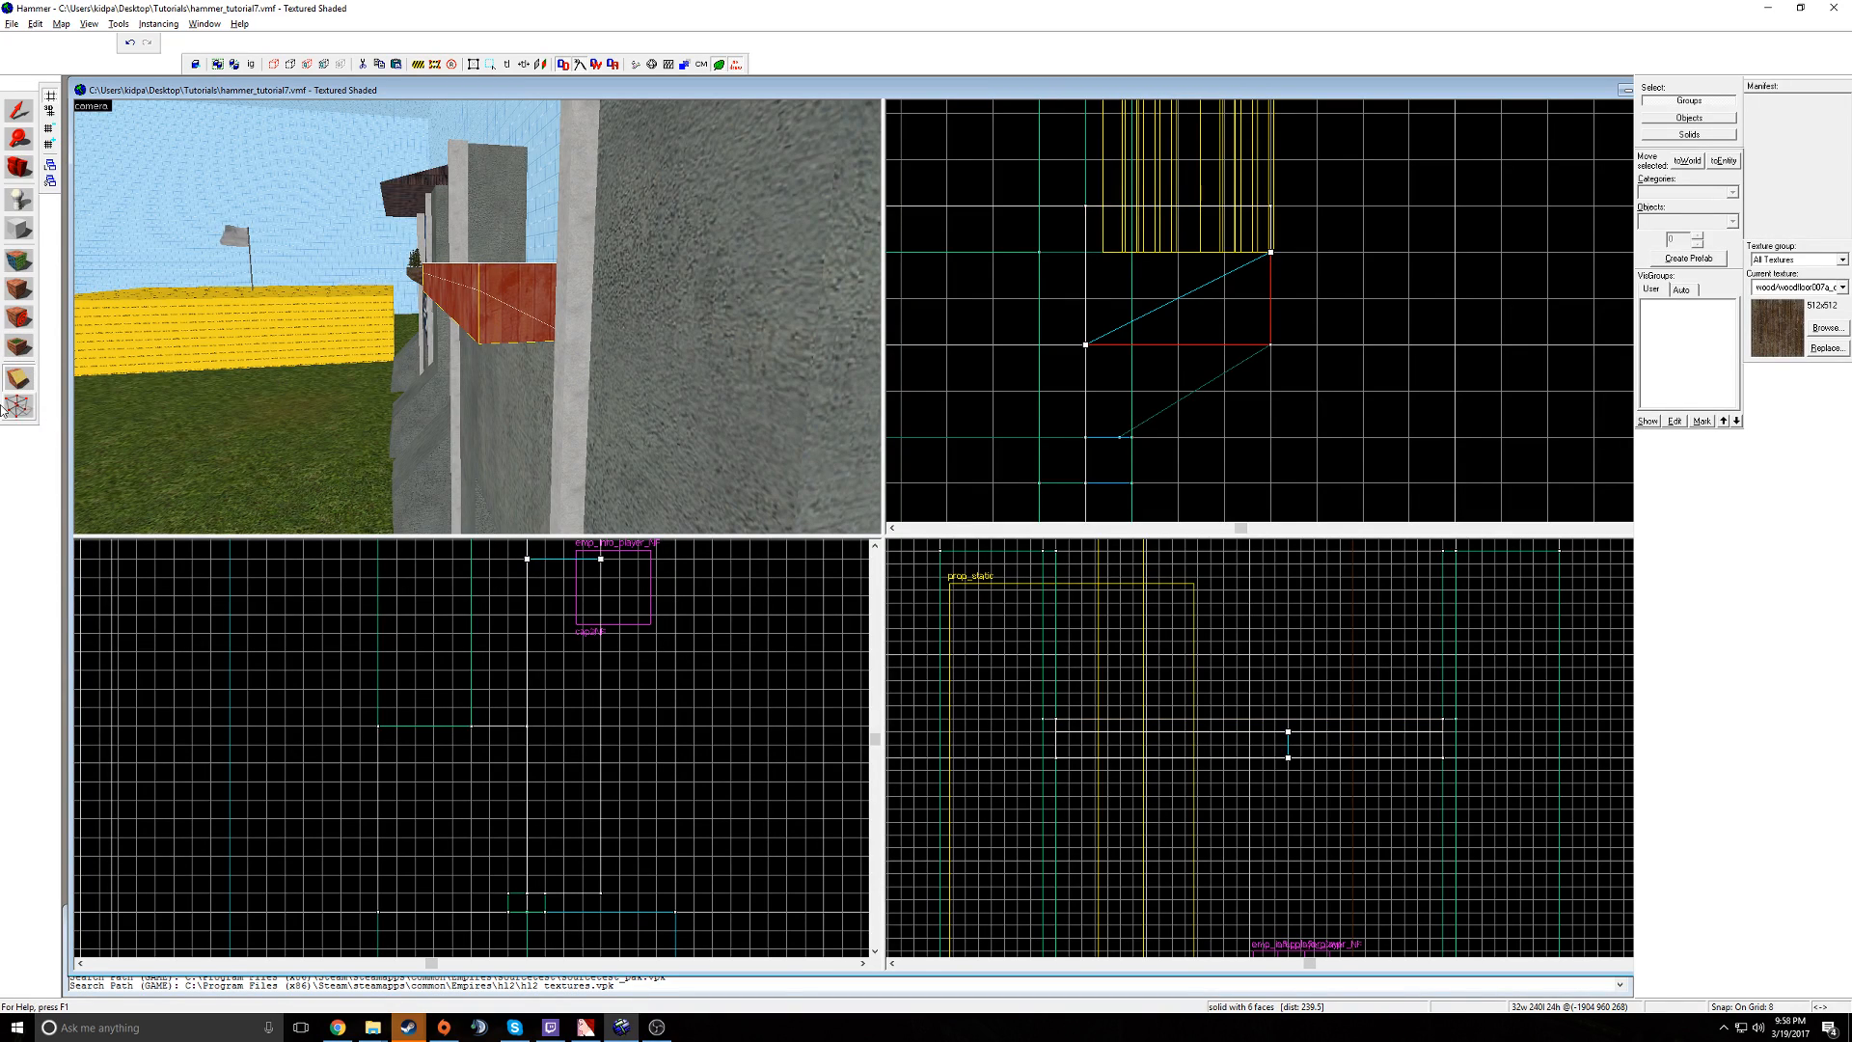
{"action": "key", "text": "Return"}
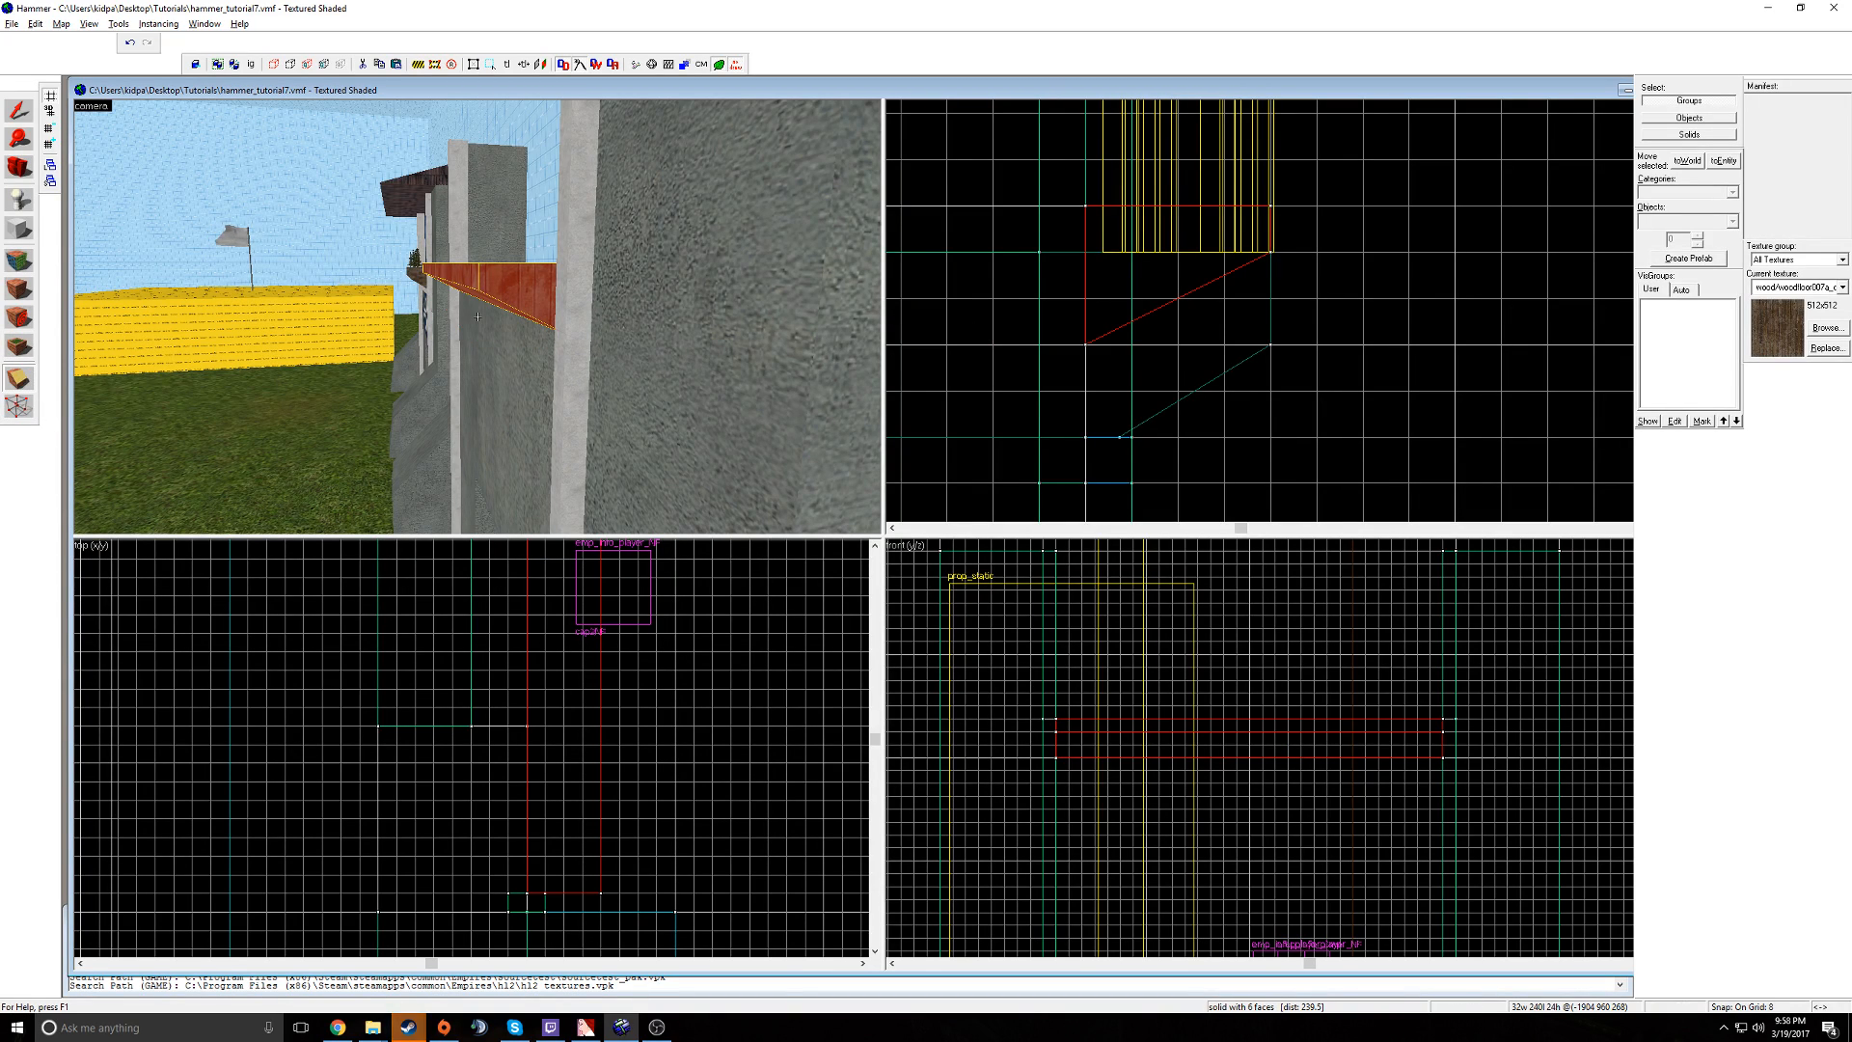
- Examine the sloped wooden ledge from above, in front and below, and compare it with the original tower's ledge
{"action": "key", "text": "z"}
{"action": "key", "text": "w"}
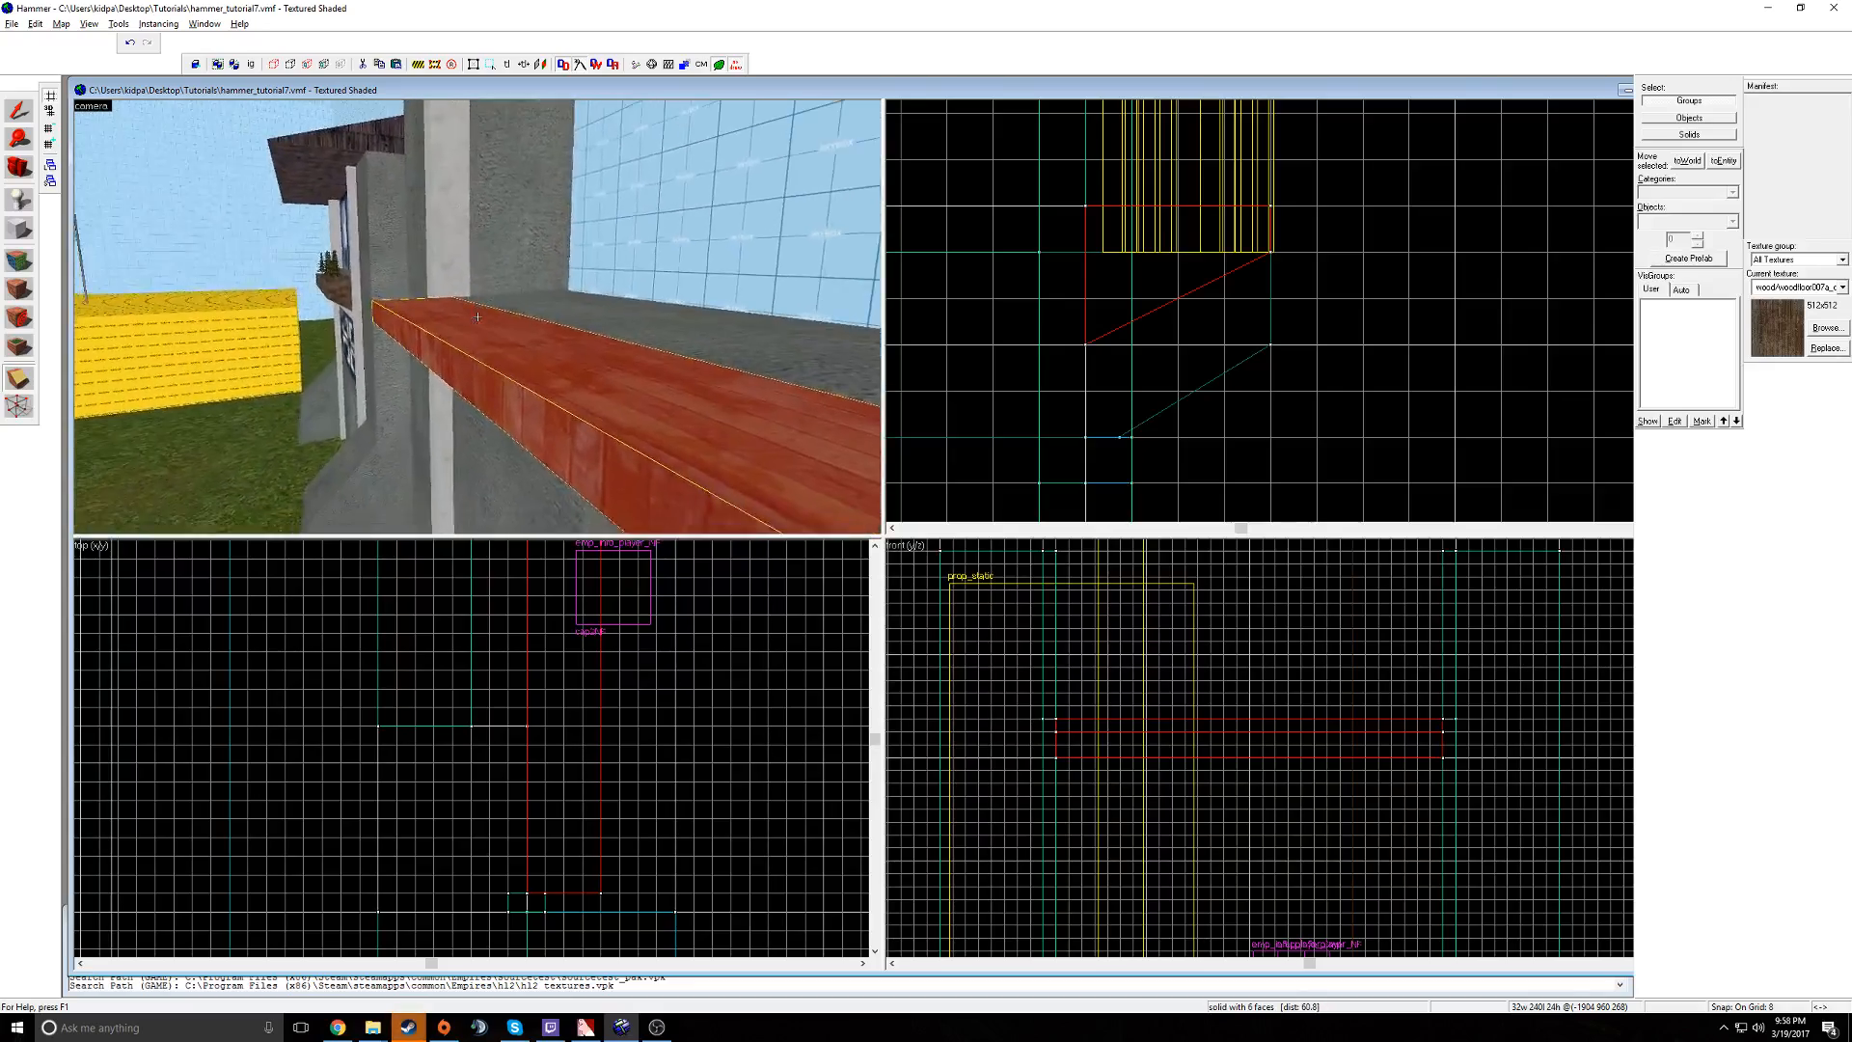
{"action": "key", "text": "s"}
{"action": "key", "text": "z"}
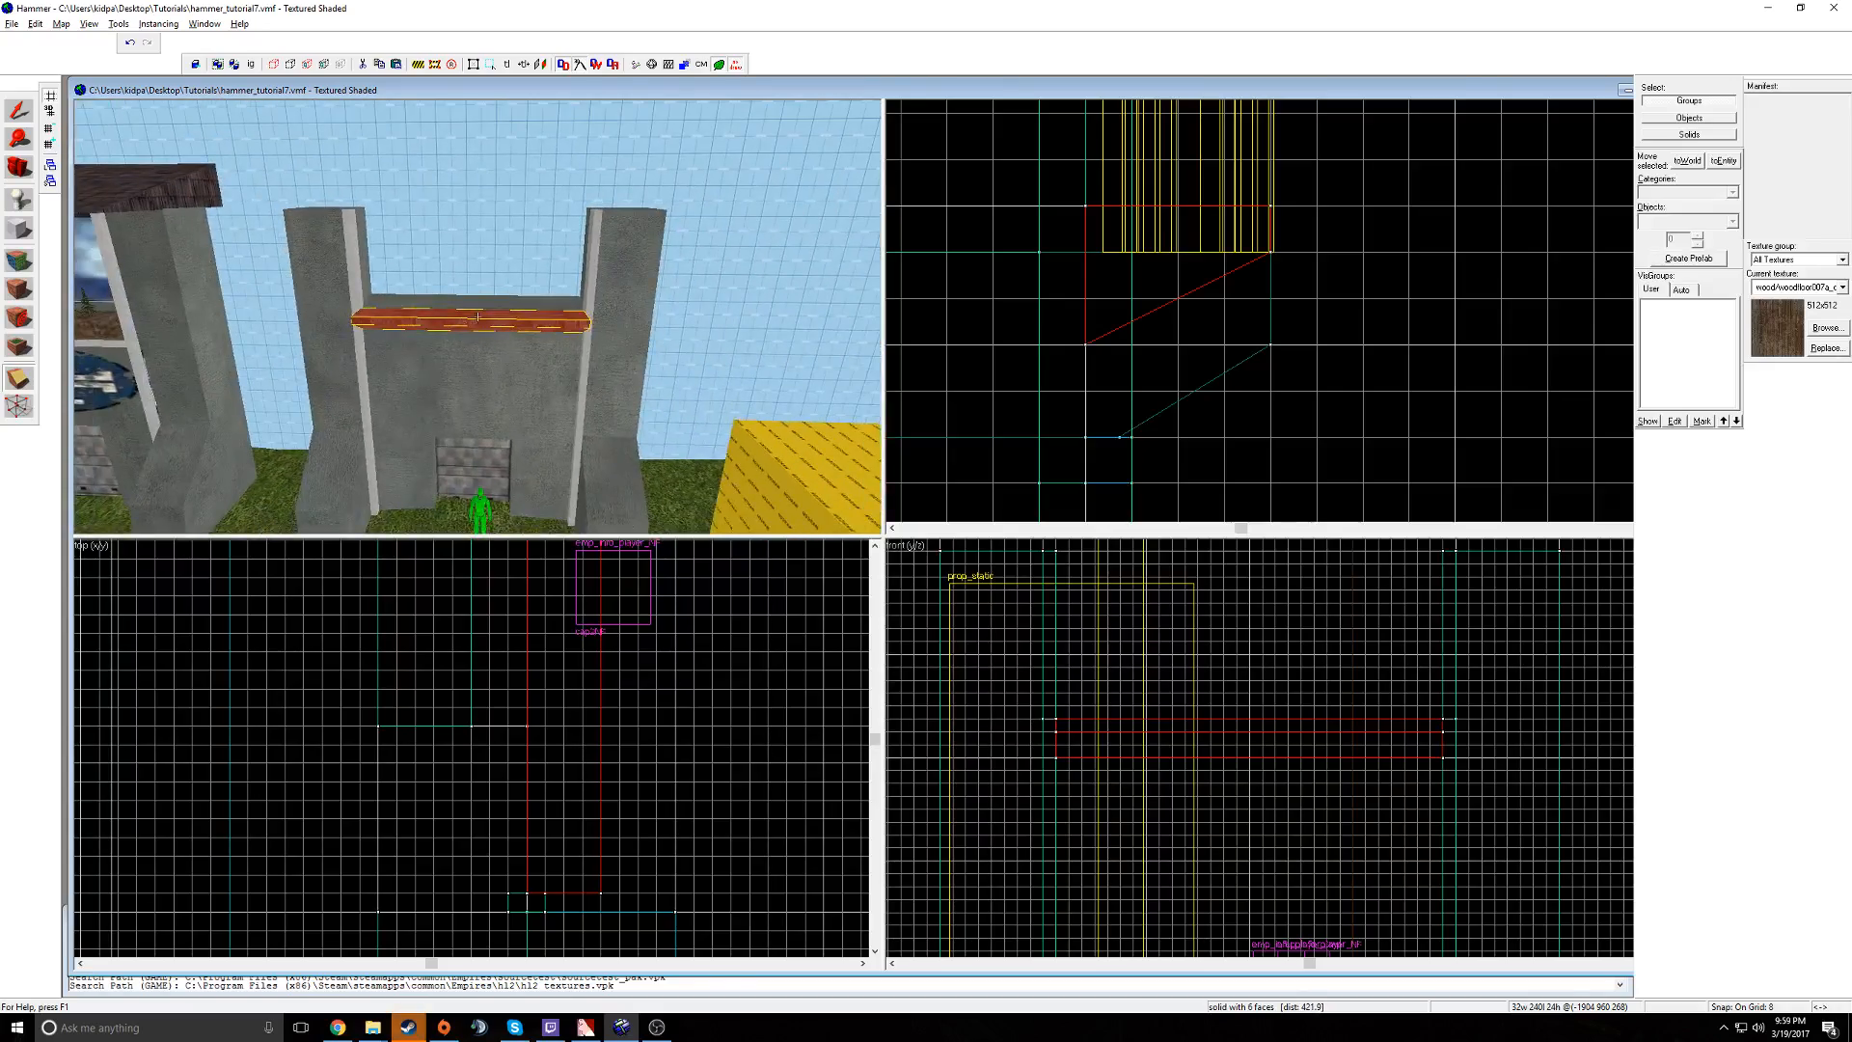
{"action": "key", "text": "z"}
{"action": "key", "text": "w"}
{"action": "key", "text": "s"}
{"action": "key", "text": "z"}
{"action": "key", "text": "z"}
{"action": "key", "text": "w"}
{"action": "key", "text": "w"}
{"action": "key", "text": "d"}
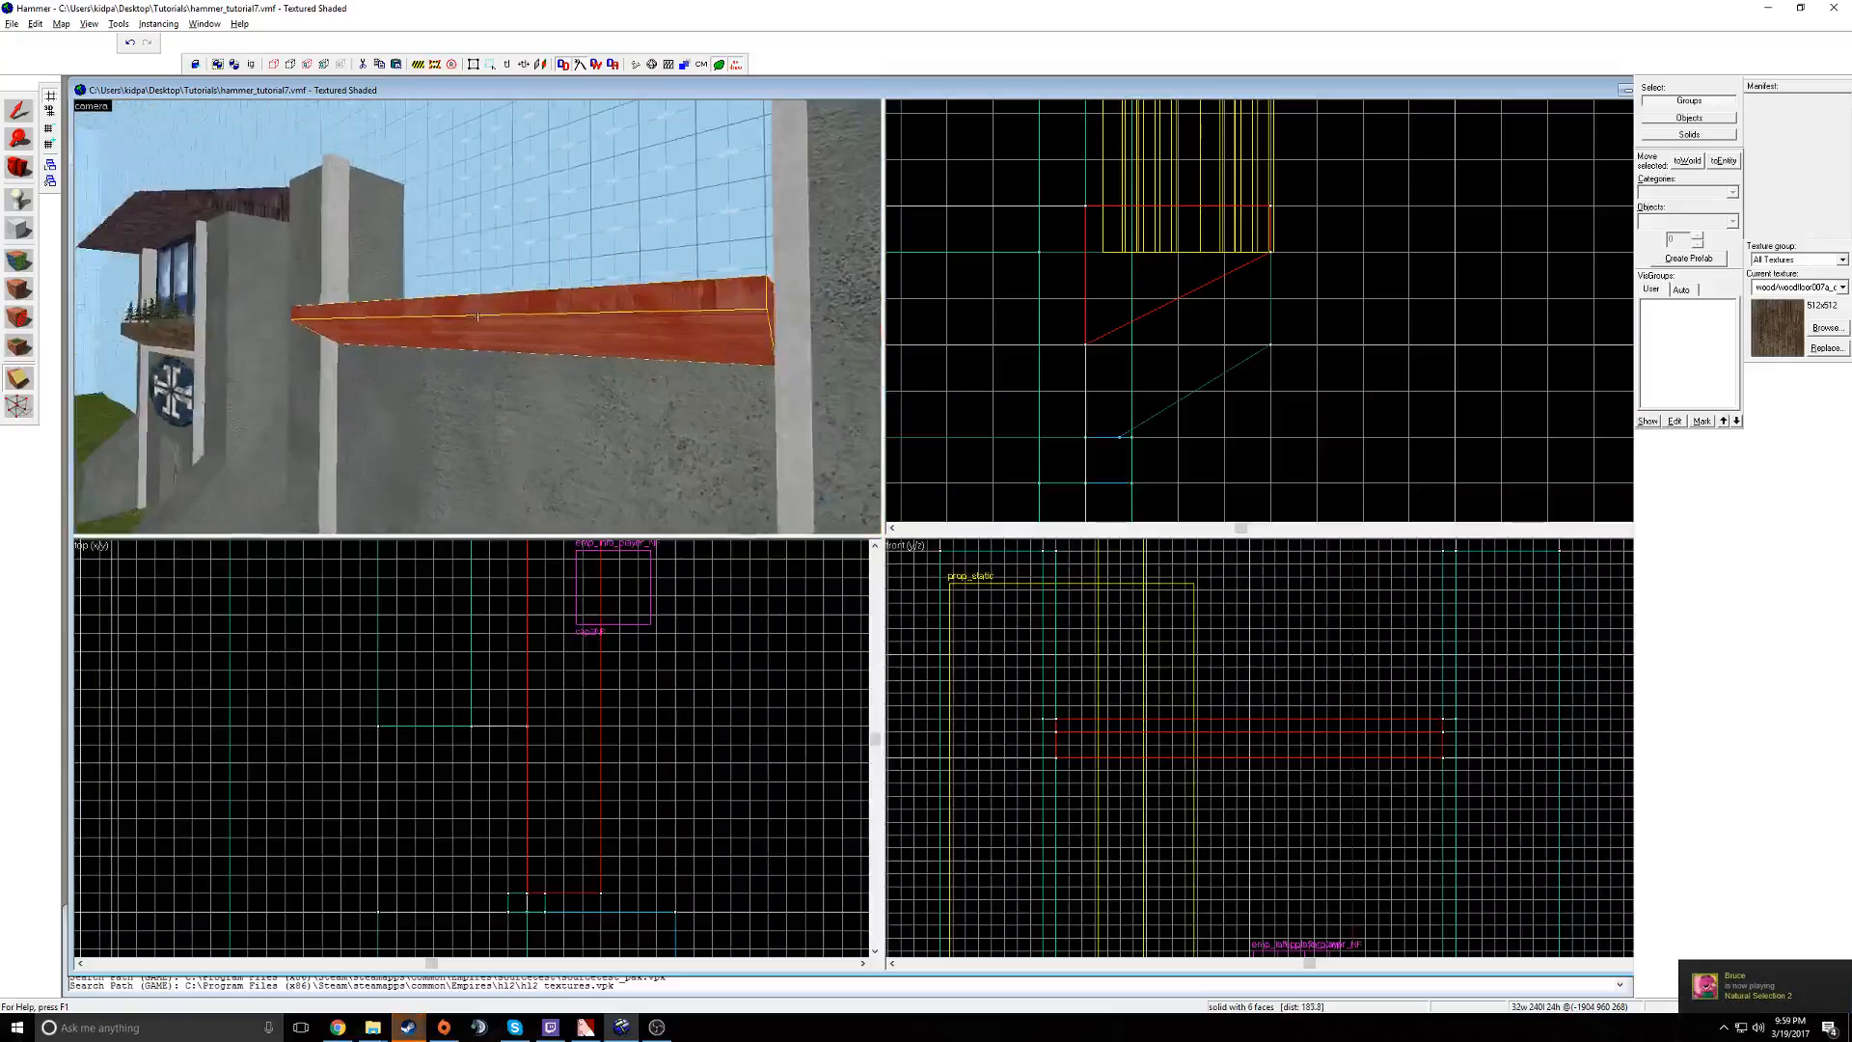
{"action": "key", "text": "d"}
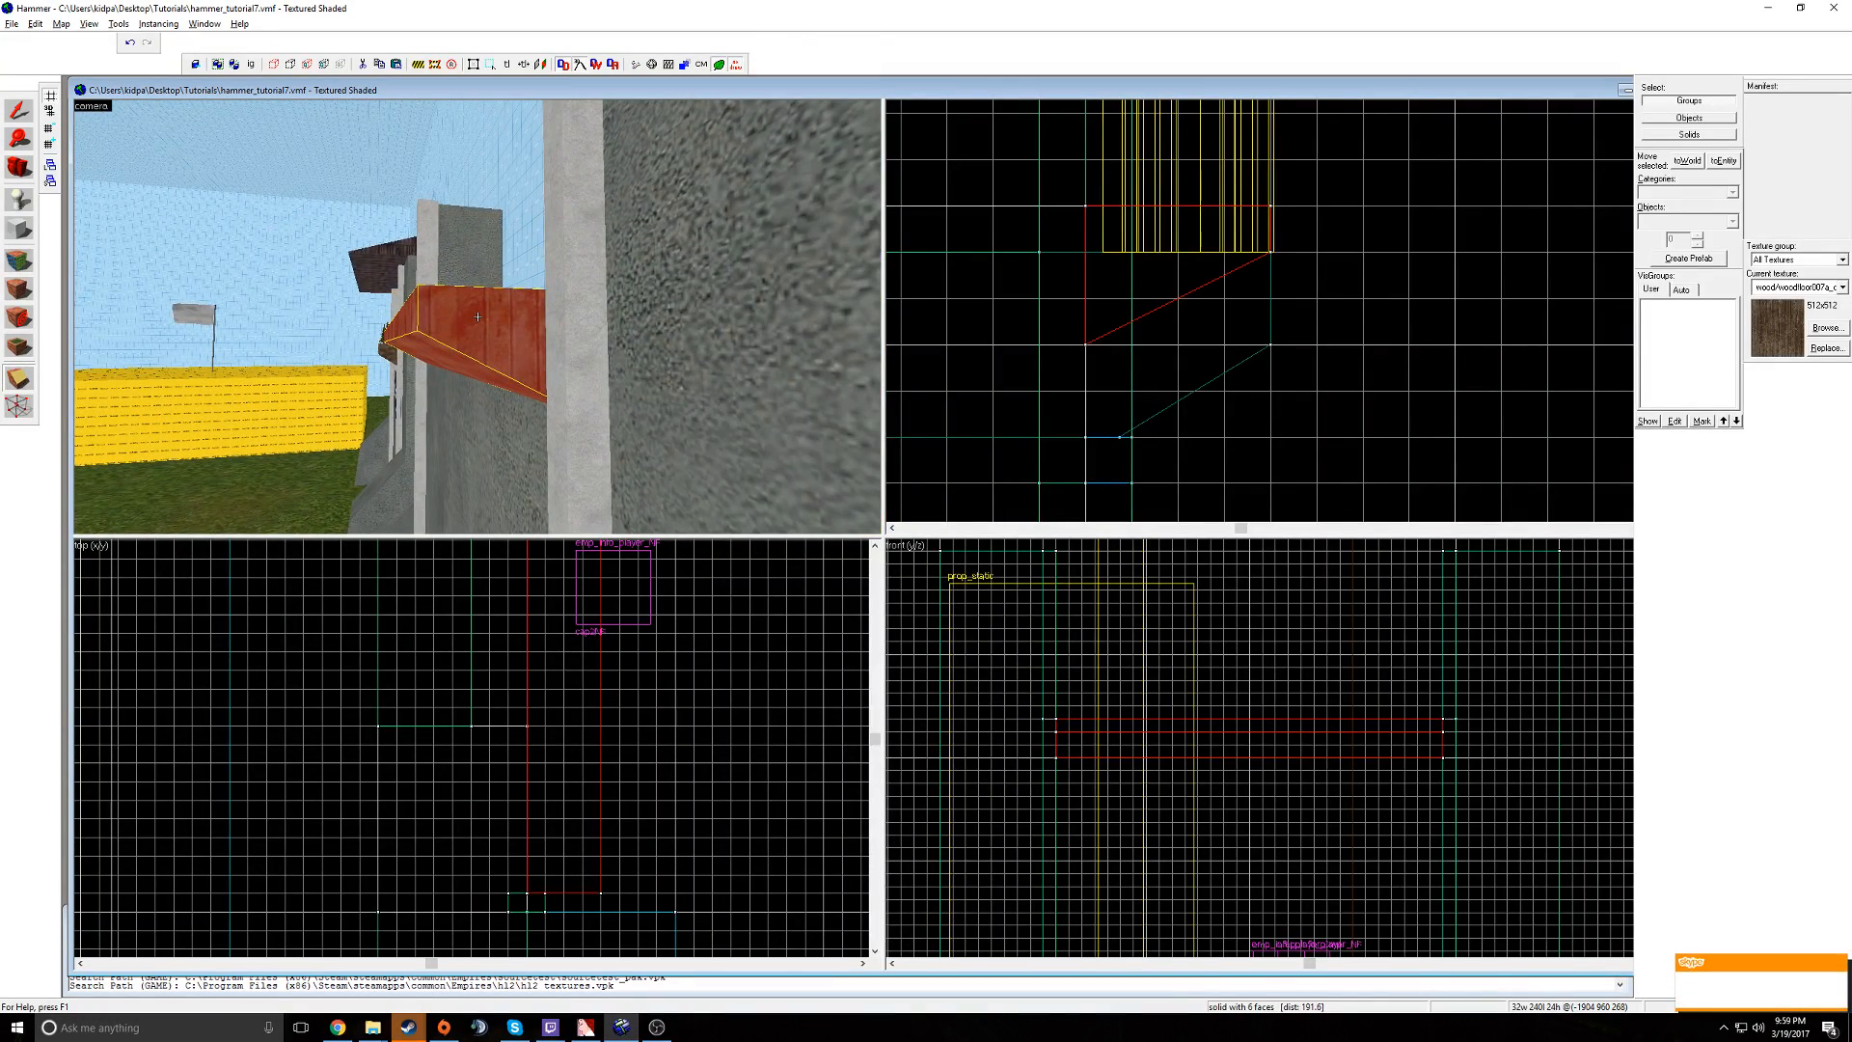
- Copy the rebuilt tower's doorway wall and place the copy in the open area in front of the building
{"action": "key", "text": "w"}
{"action": "key", "text": "s"}
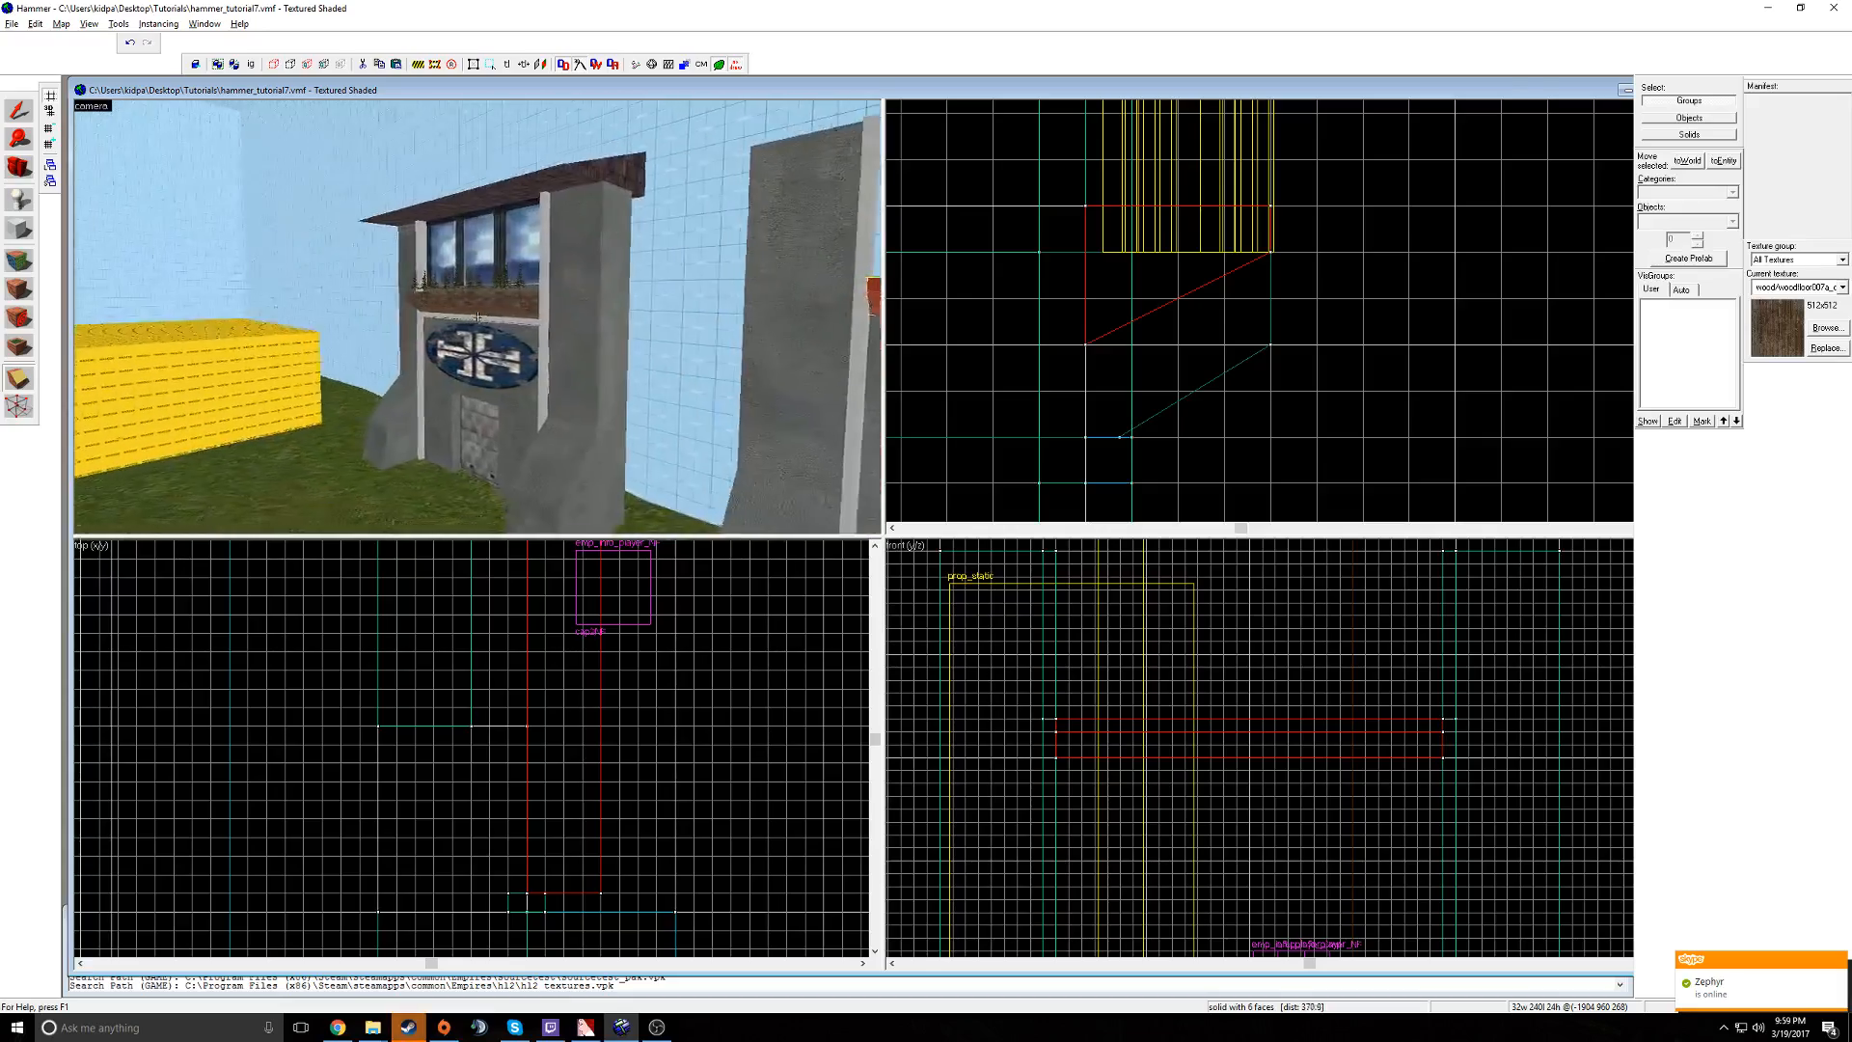
{"action": "key", "text": "z"}
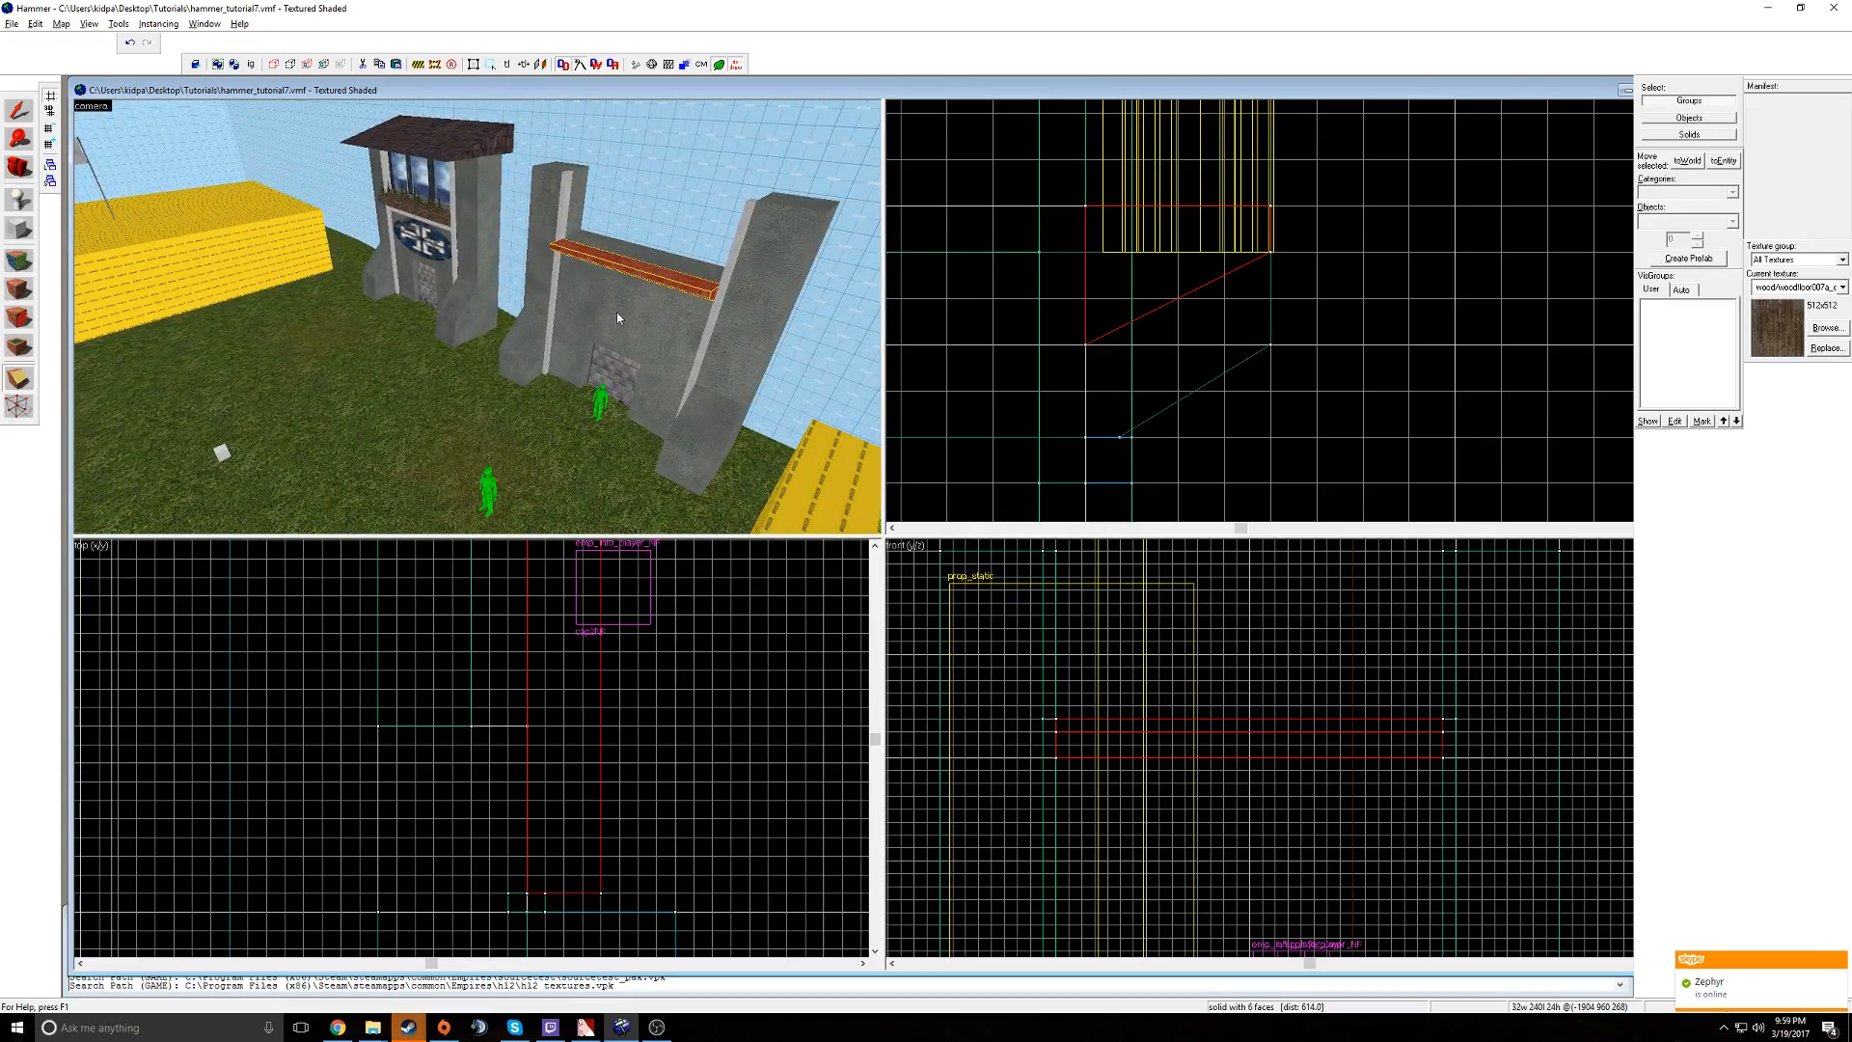
{"action": "left_click", "coordinate": [20, 111]}
{"action": "left_click", "coordinate": [606, 321]}
{"action": "scroll", "coordinate": [523, 646], "scroll_direction": "down", "scroll_amount": 4}
{"action": "left_click_drag", "start_coordinate": [479, 673], "coordinate": [778, 736]}
{"action": "key", "text": "z"}
{"action": "key", "text": "w"}
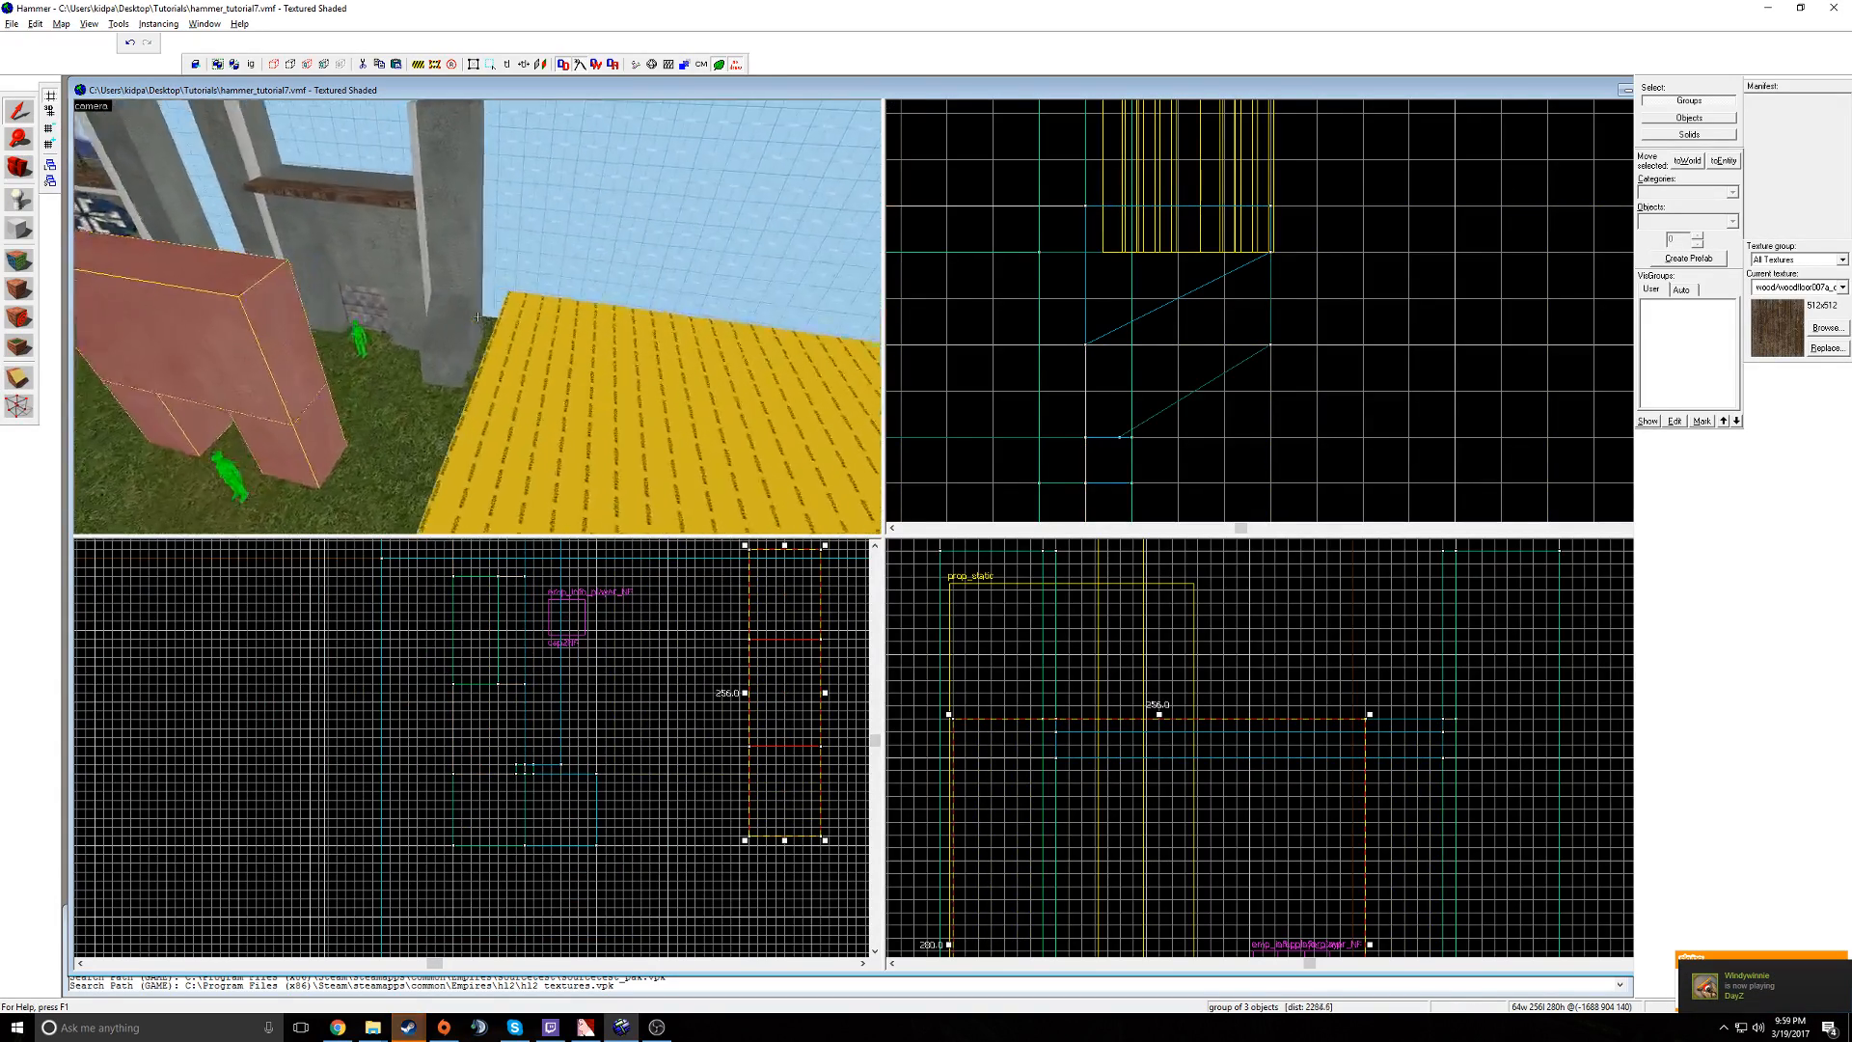
- Clip a shallow bevel off one upper corner of the doorway wall copy
{"action": "key", "text": "a"}
{"action": "key", "text": "z"}
{"action": "left_click", "coordinate": [20, 377]}
{"action": "scroll", "coordinate": [1177, 713], "scroll_direction": "down", "scroll_amount": 4}
{"action": "scroll", "coordinate": [1213, 726], "scroll_direction": "up", "scroll_amount": 2}
{"action": "left_click", "coordinate": [1213, 723]}
{"action": "left_click_drag", "start_coordinate": [1284, 739], "coordinate": [1286, 733]}
{"action": "key", "text": "Return"}
{"action": "left_click", "coordinate": [17, 112]}
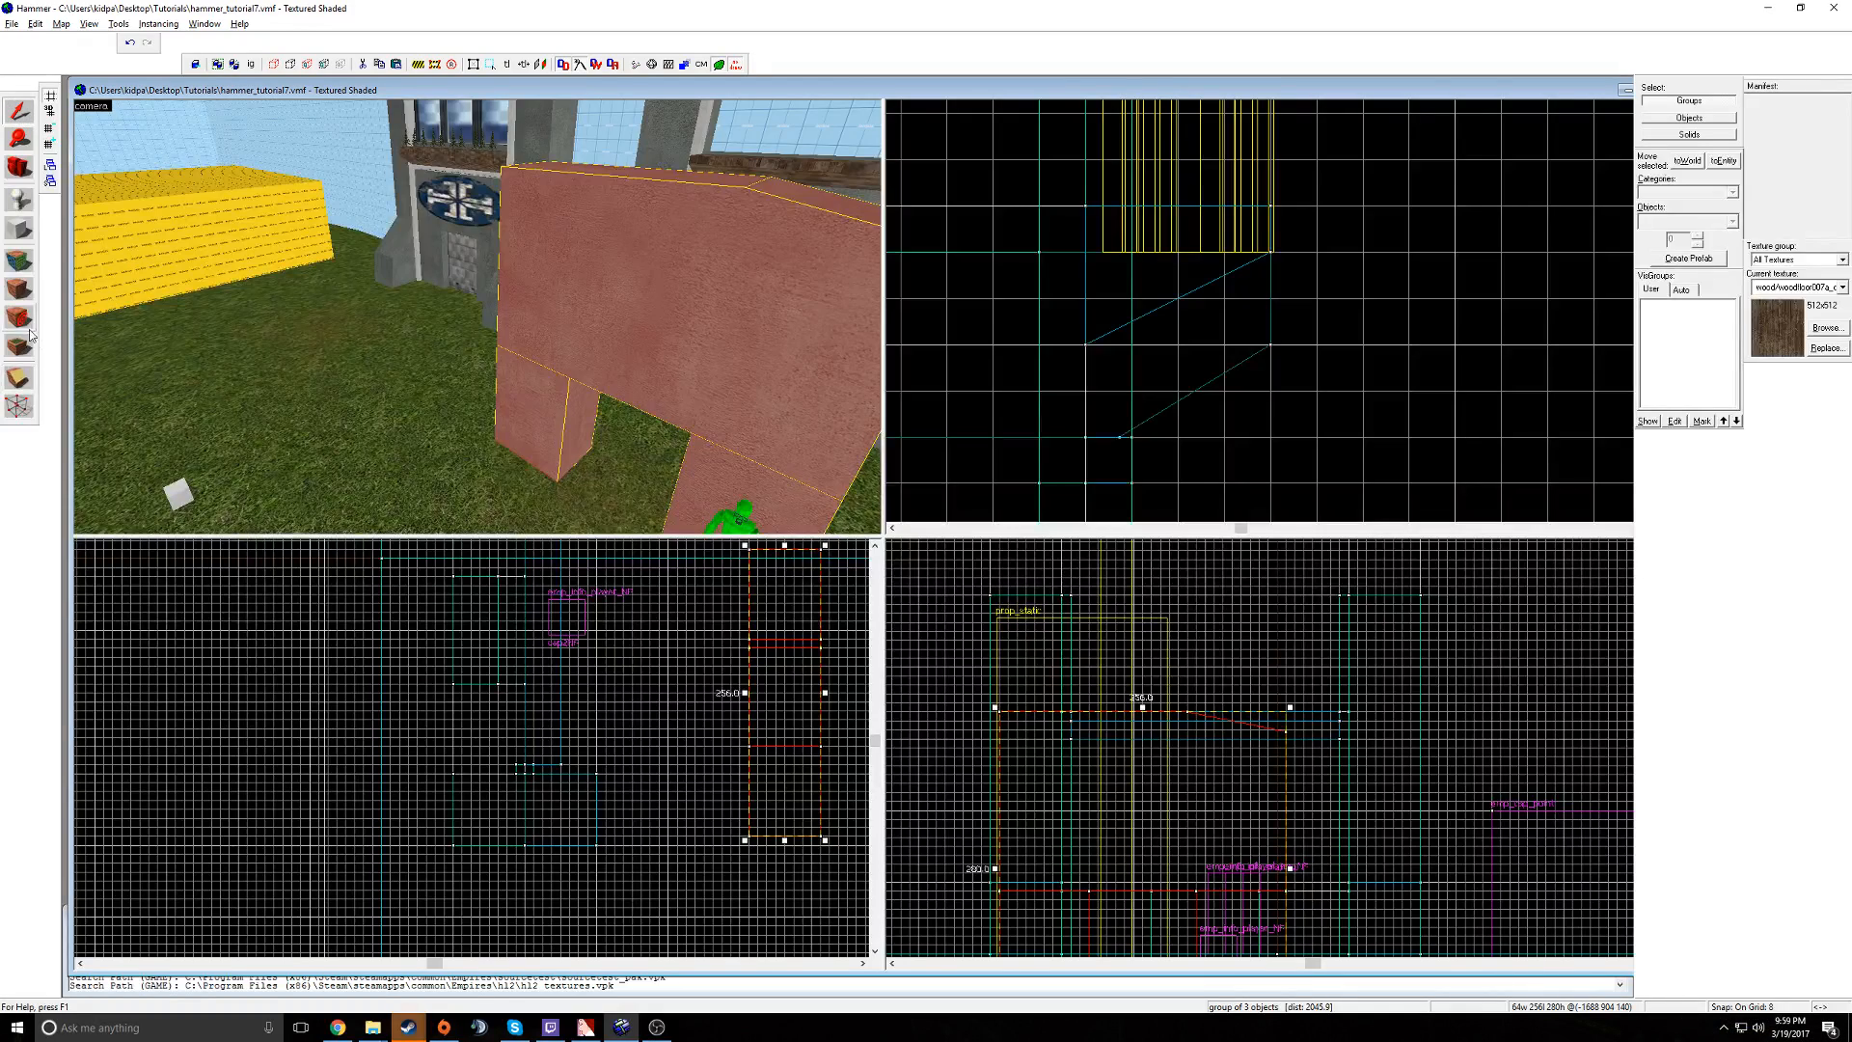
- Clip a second, steeper bevel from partway along the wall copy's first bevel down to its side edge
{"action": "left_click", "coordinate": [17, 114]}
{"action": "left_click", "coordinate": [18, 385]}
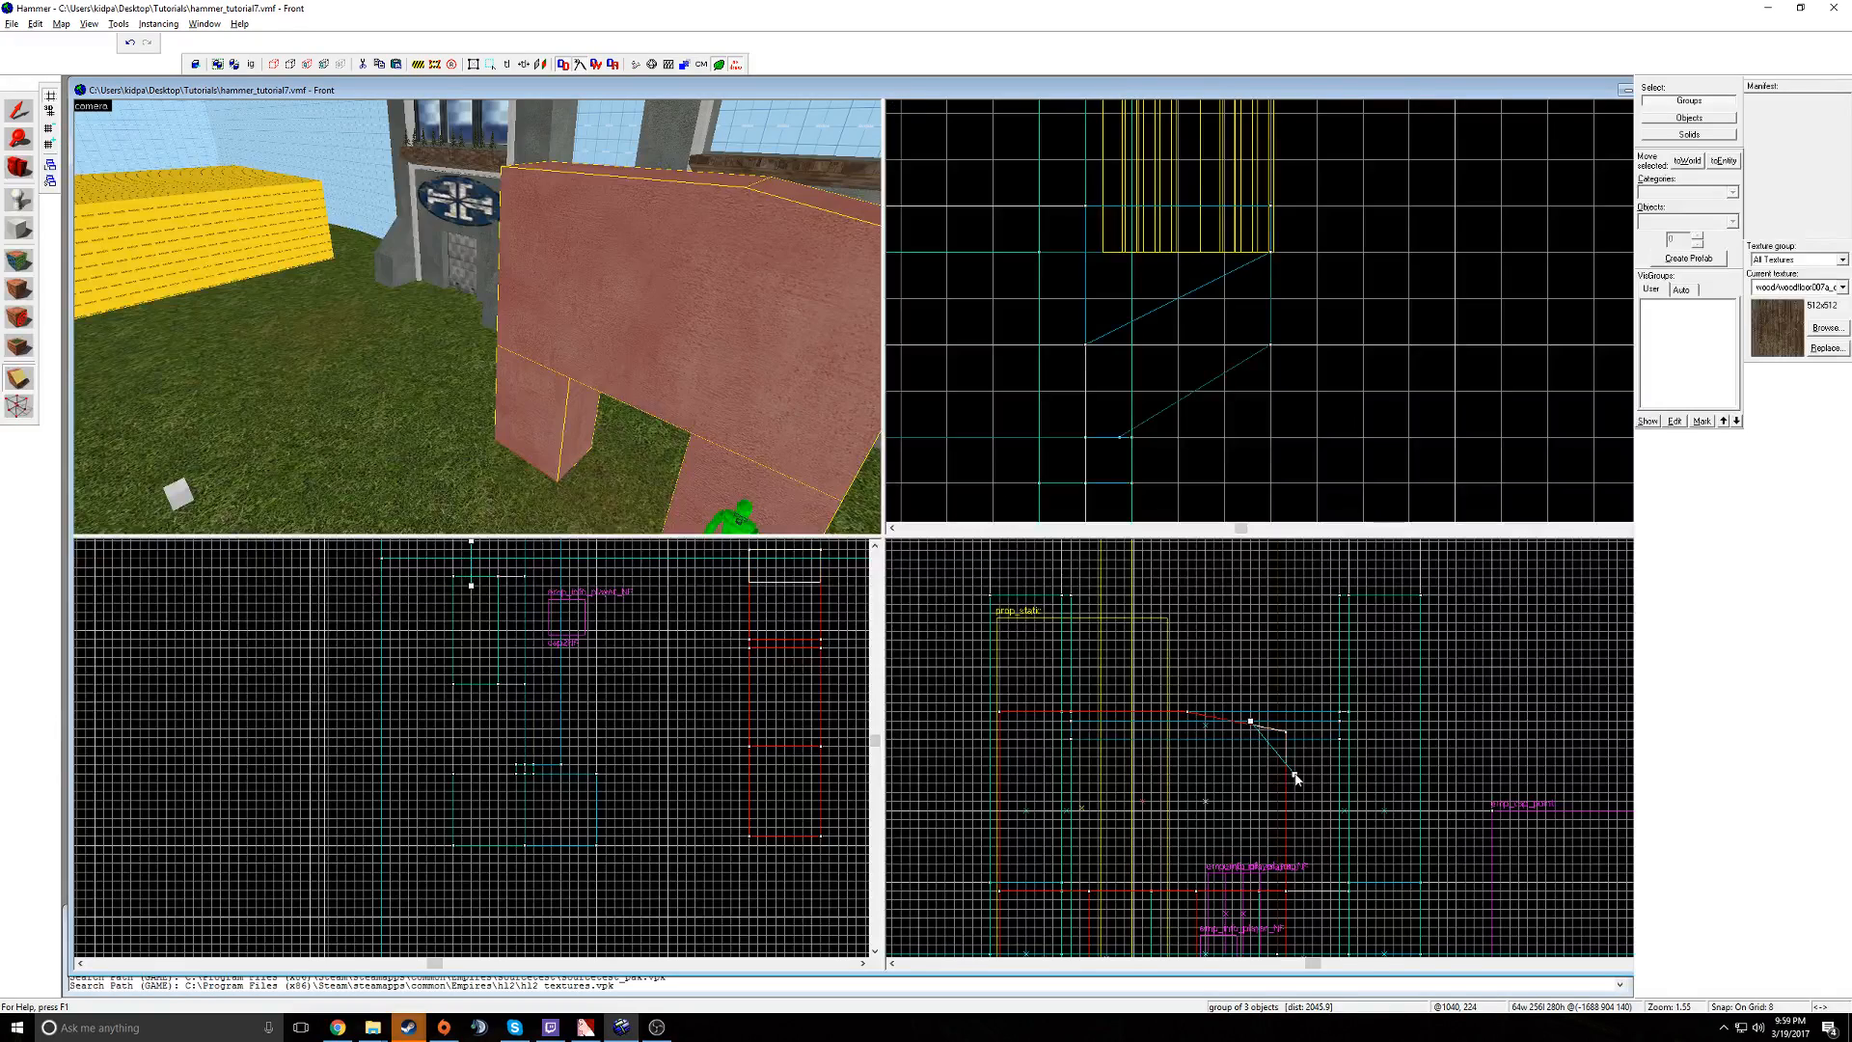
{"action": "left_click", "coordinate": [20, 385]}
{"action": "key", "text": "Return"}
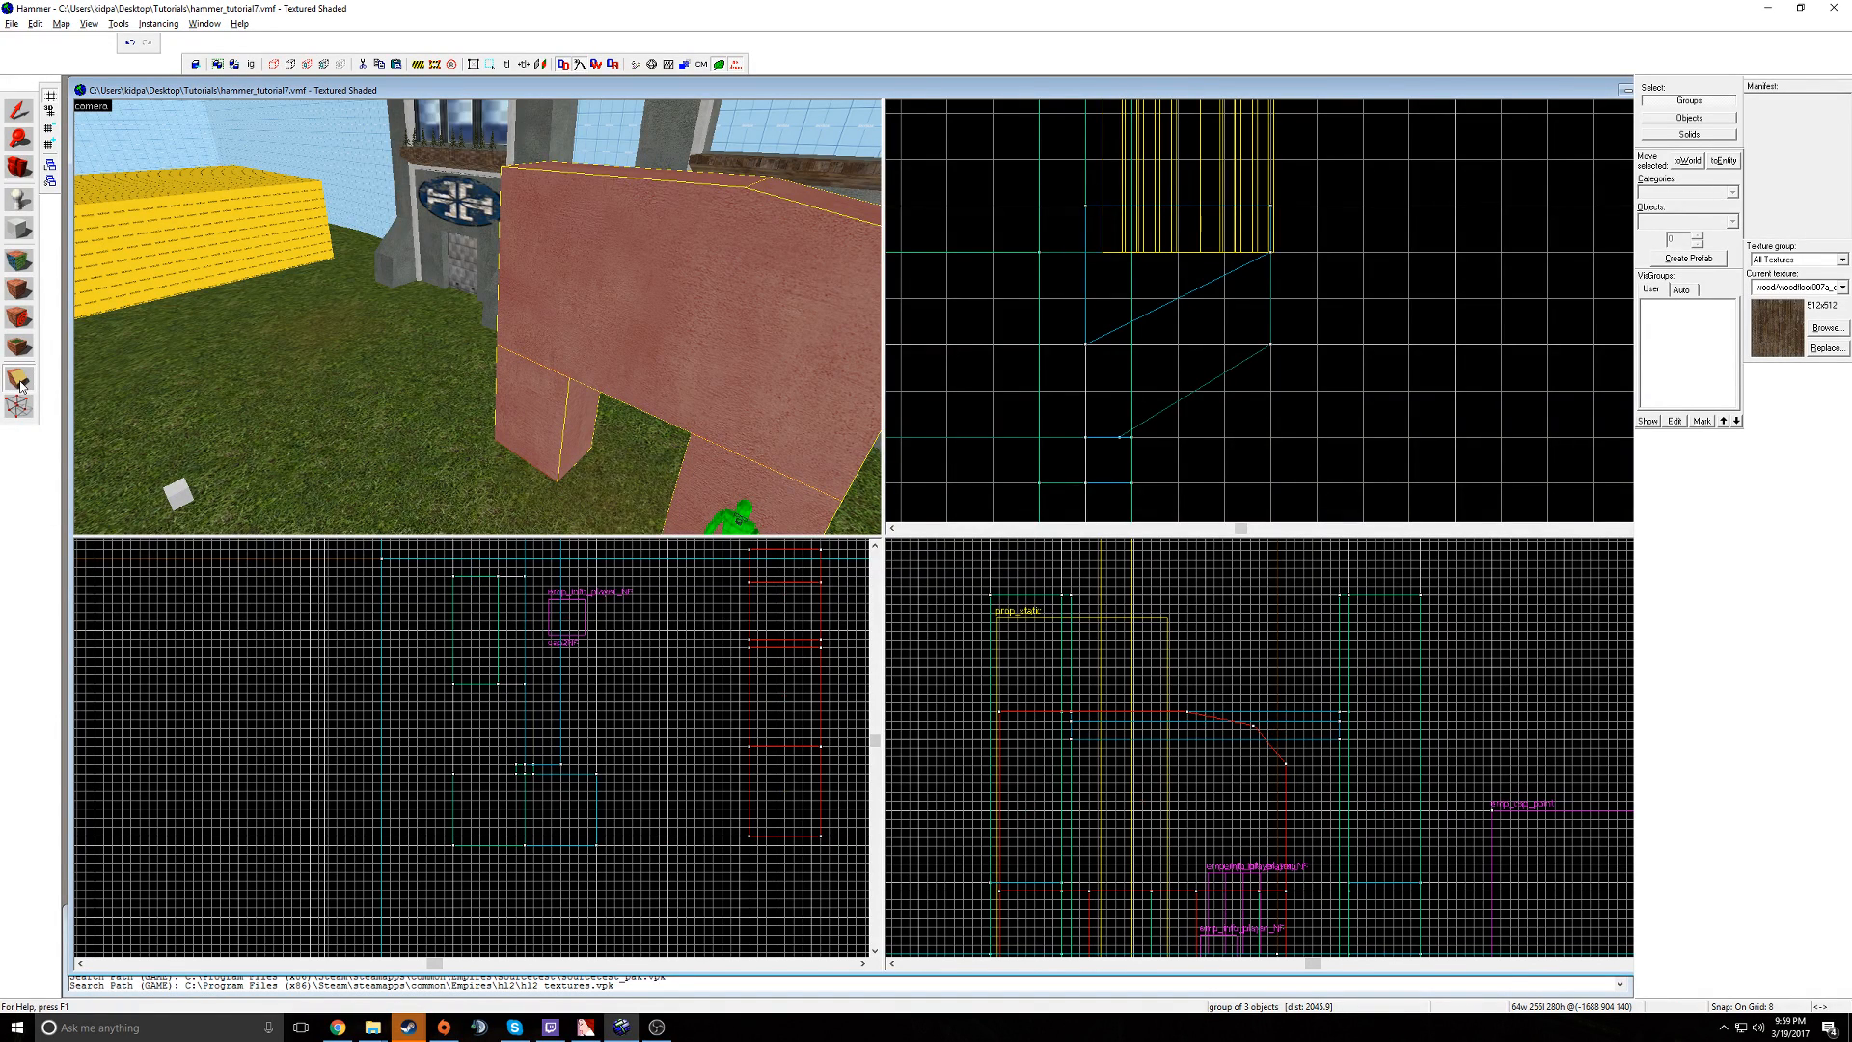
{"action": "left_click", "coordinate": [23, 112]}
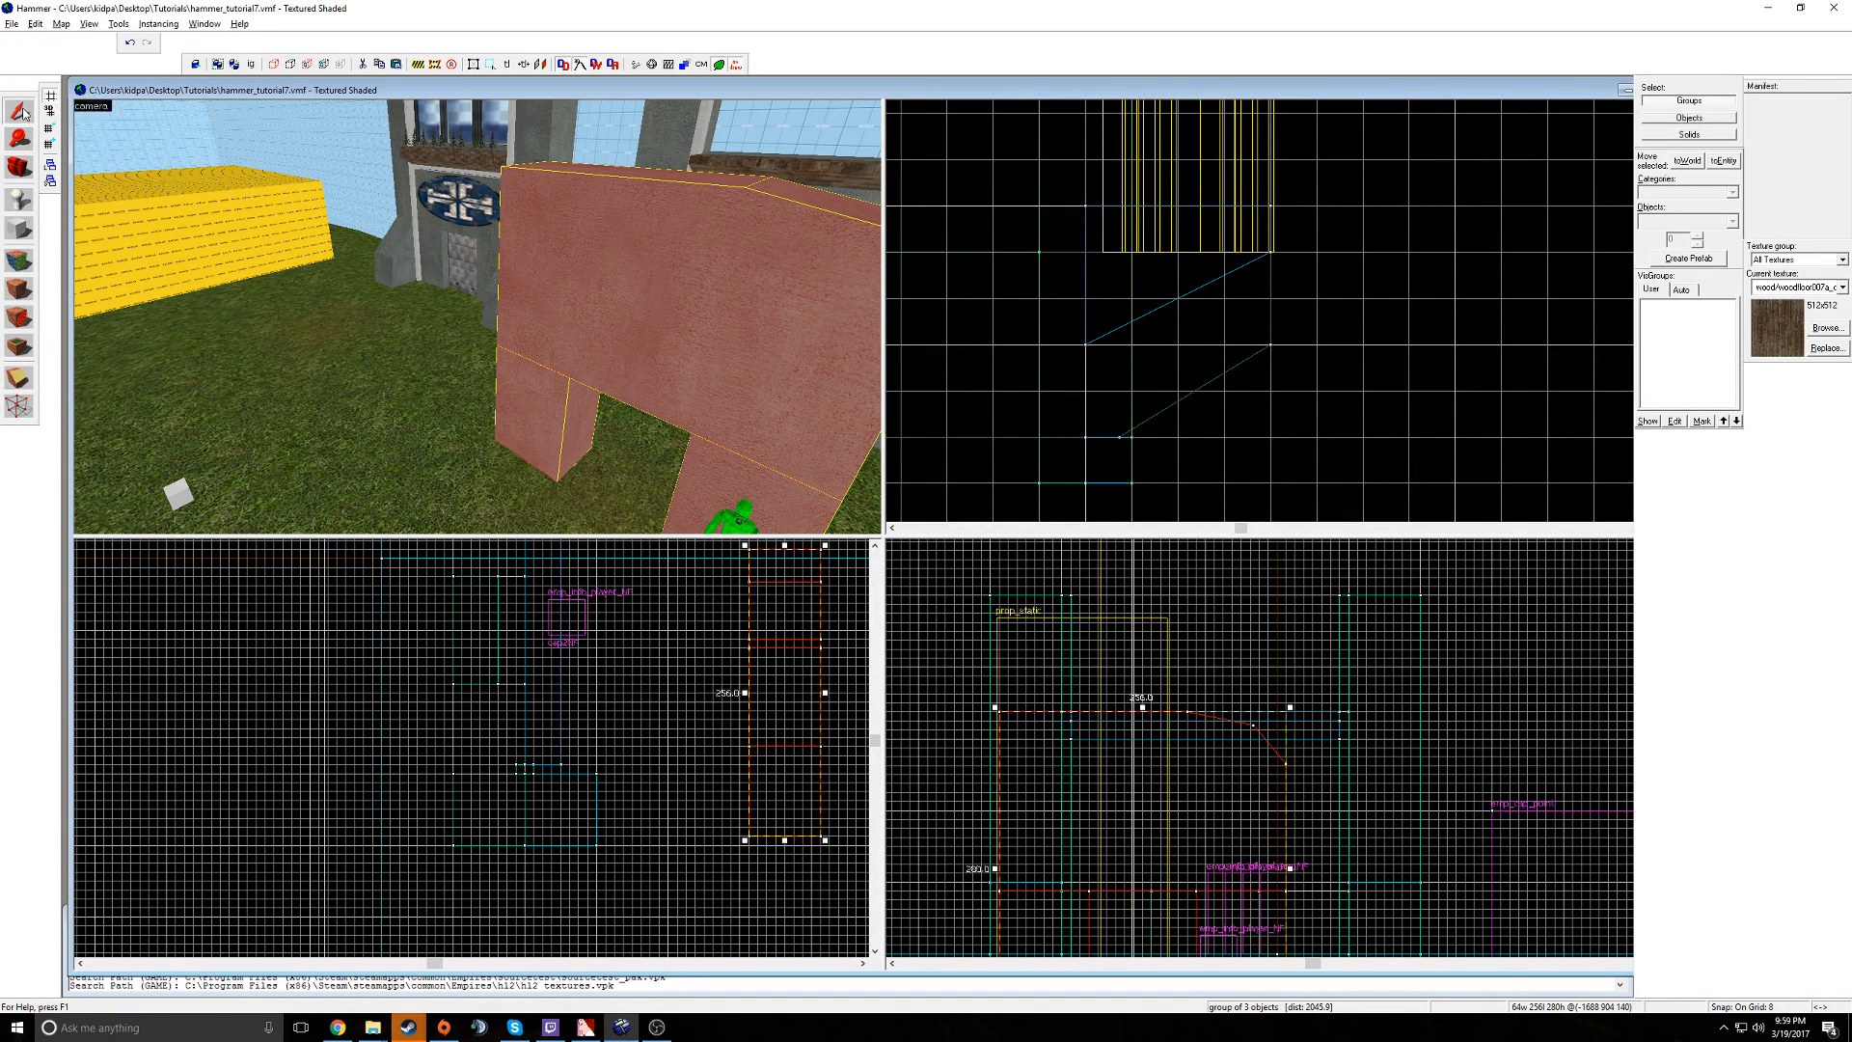
- Clip the wall copy's corner with an even steeper cut reaching further down the side edge
{"action": "left_click", "coordinate": [14, 382]}
{"action": "key", "text": "z"}
{"action": "key", "text": "z"}
{"action": "left_click_drag", "start_coordinate": [1257, 730], "coordinate": [1272, 793]}
{"action": "key", "text": "Return"}
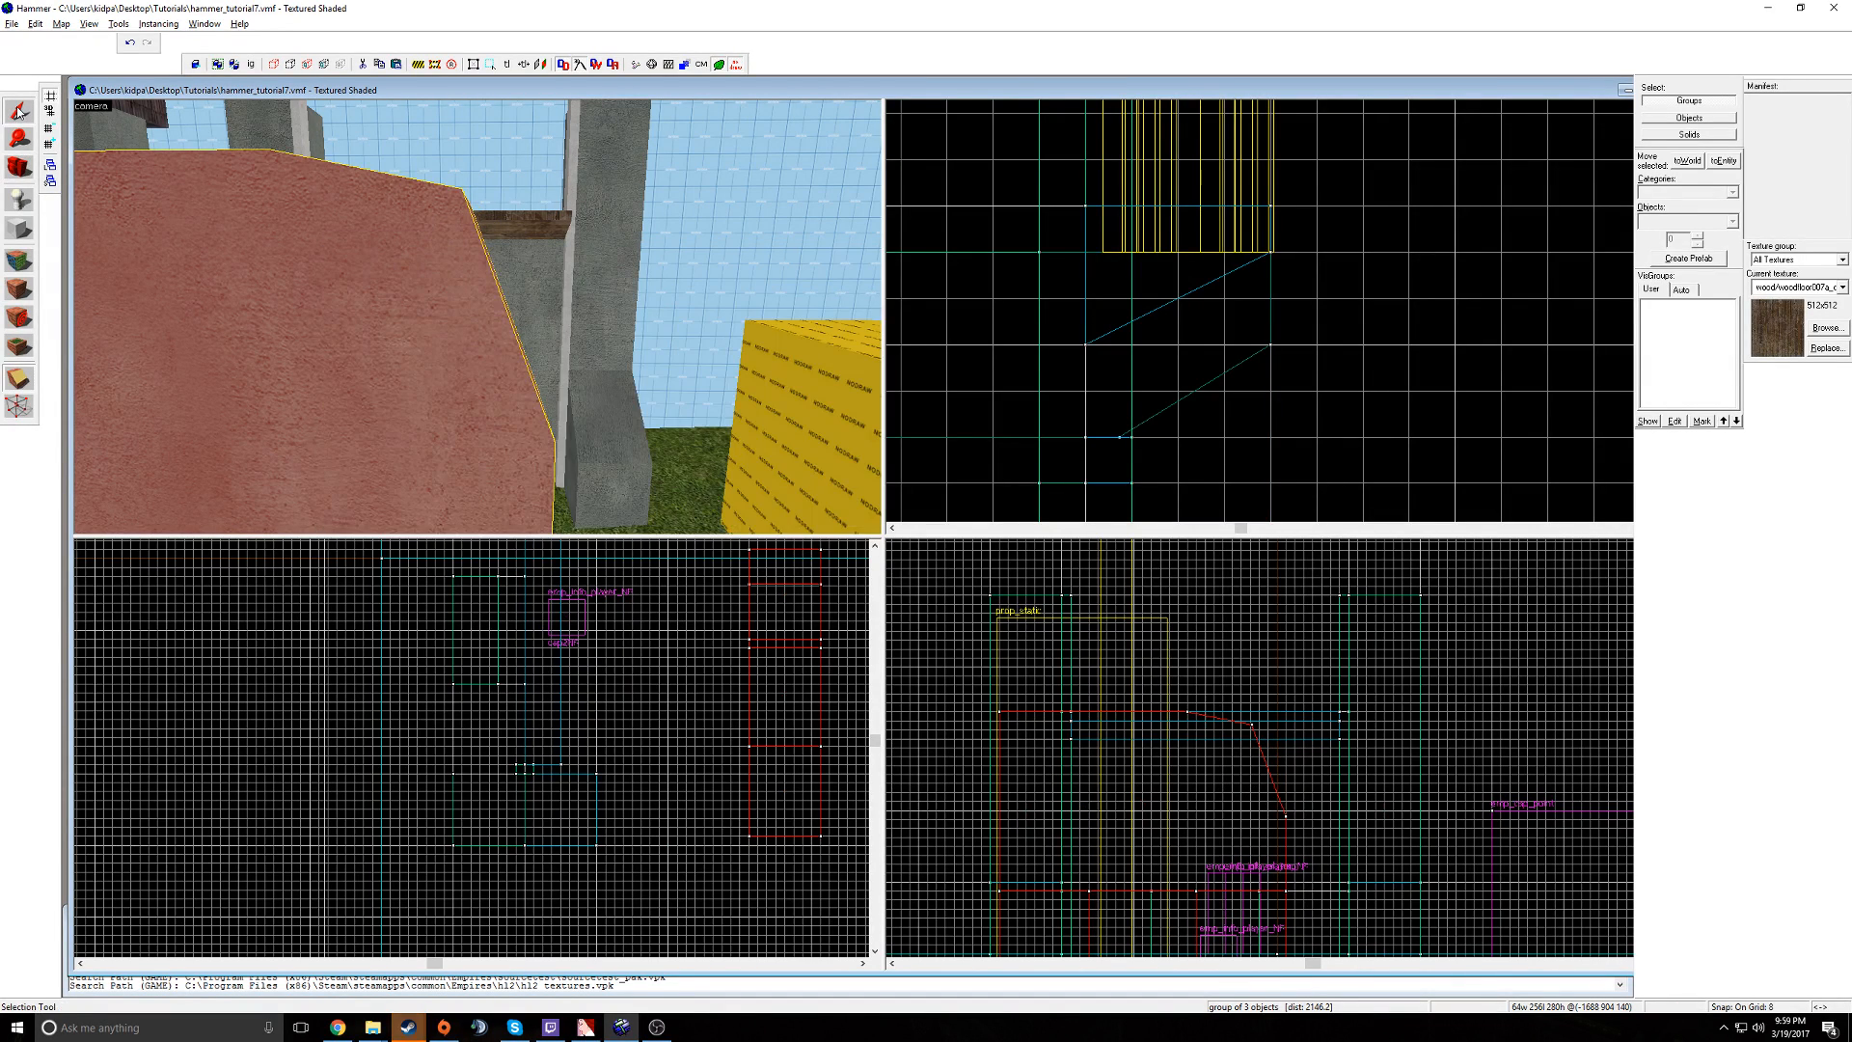
- Clip a gentle bevel from near the middle of the wall copy's top edge to smooth the curve toward the corner
{"action": "left_click_drag", "start_coordinate": [1137, 722], "coordinate": [1159, 718]}
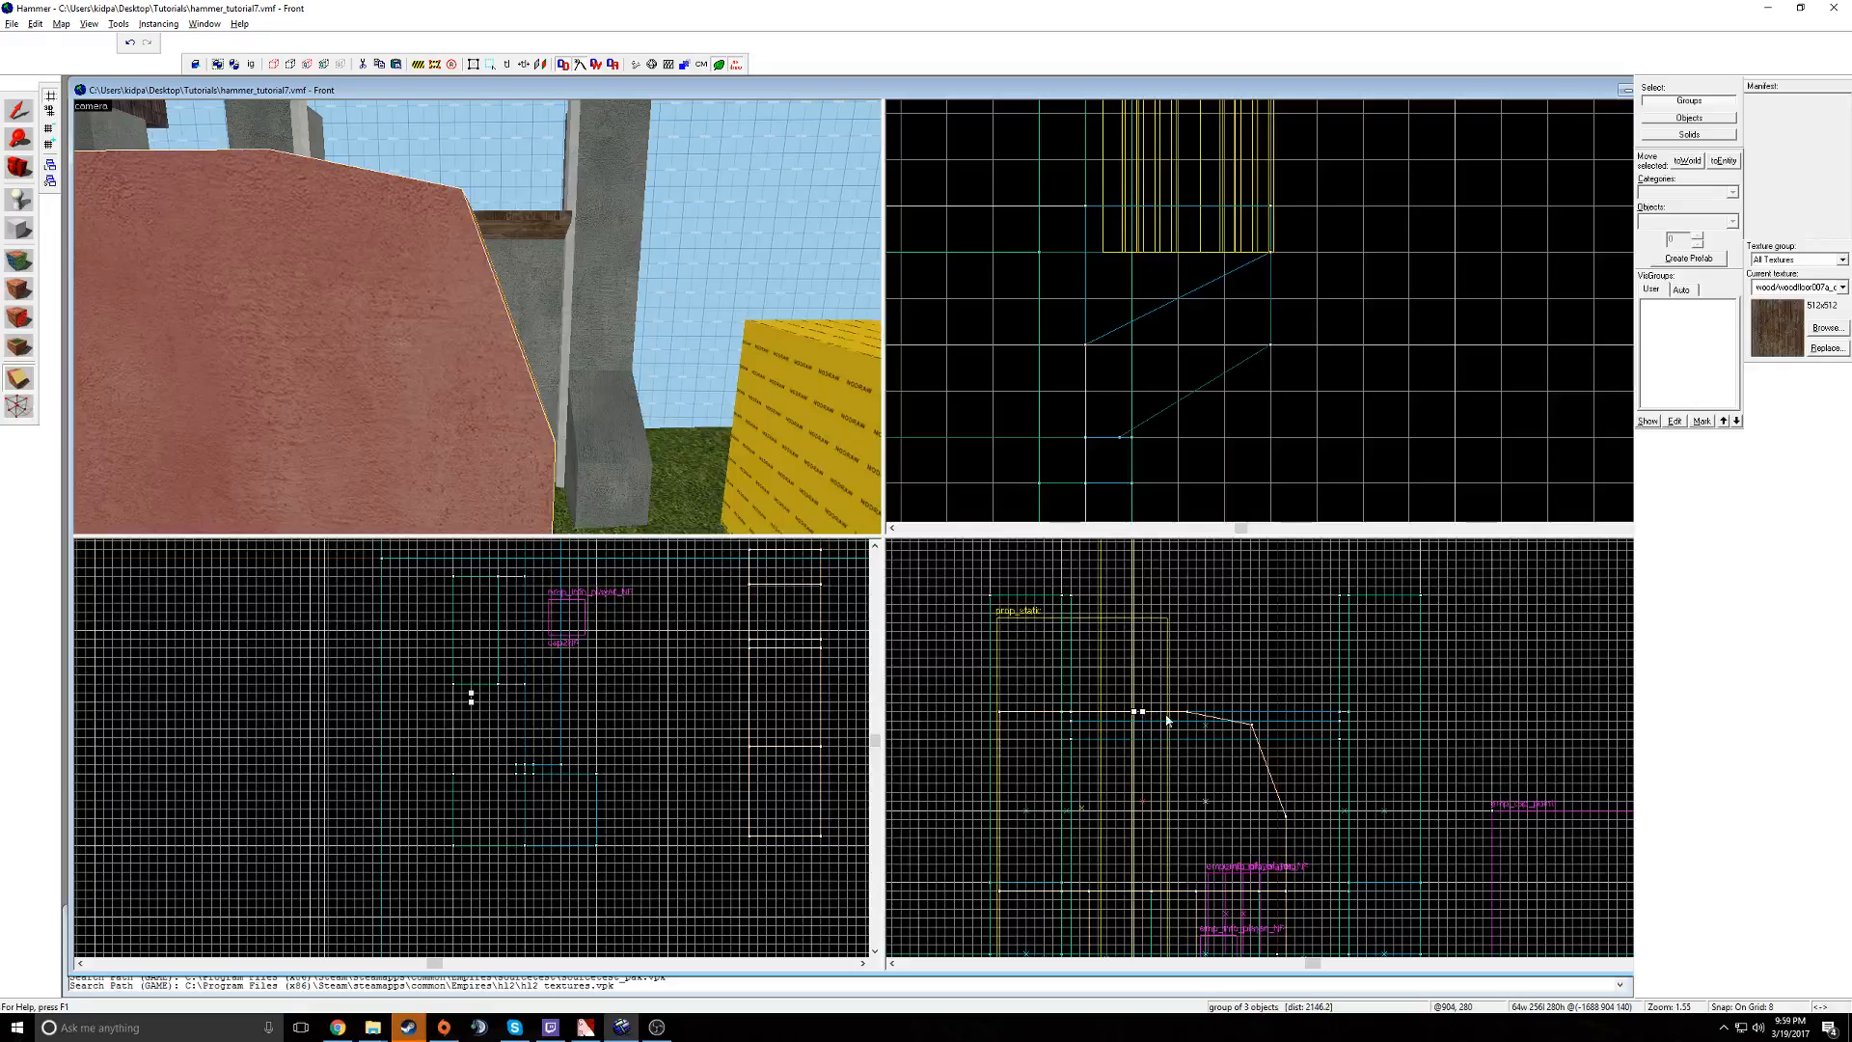
{"action": "key", "text": "Return"}
{"action": "key", "text": "s"}
{"action": "key", "text": "z"}
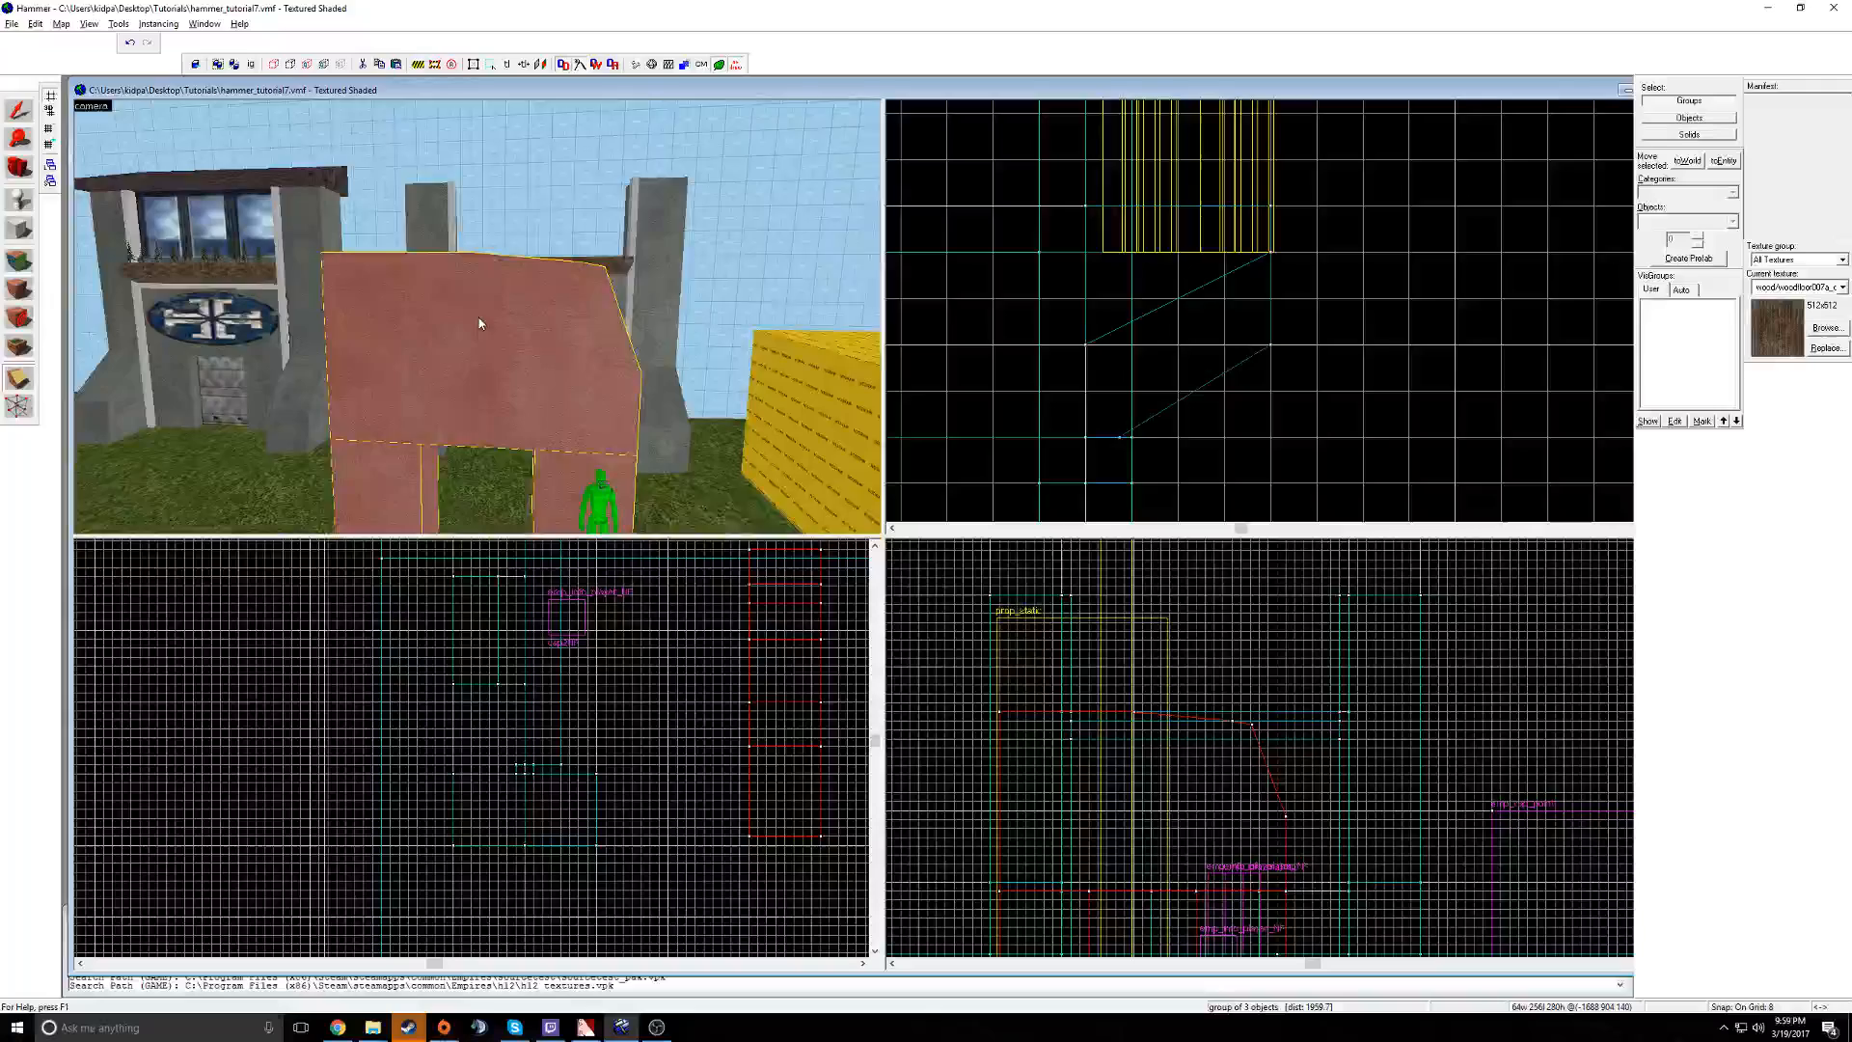
- Delete the clipped copy of the doorway wall
{"action": "key", "text": "w"}
{"action": "key", "text": "s"}
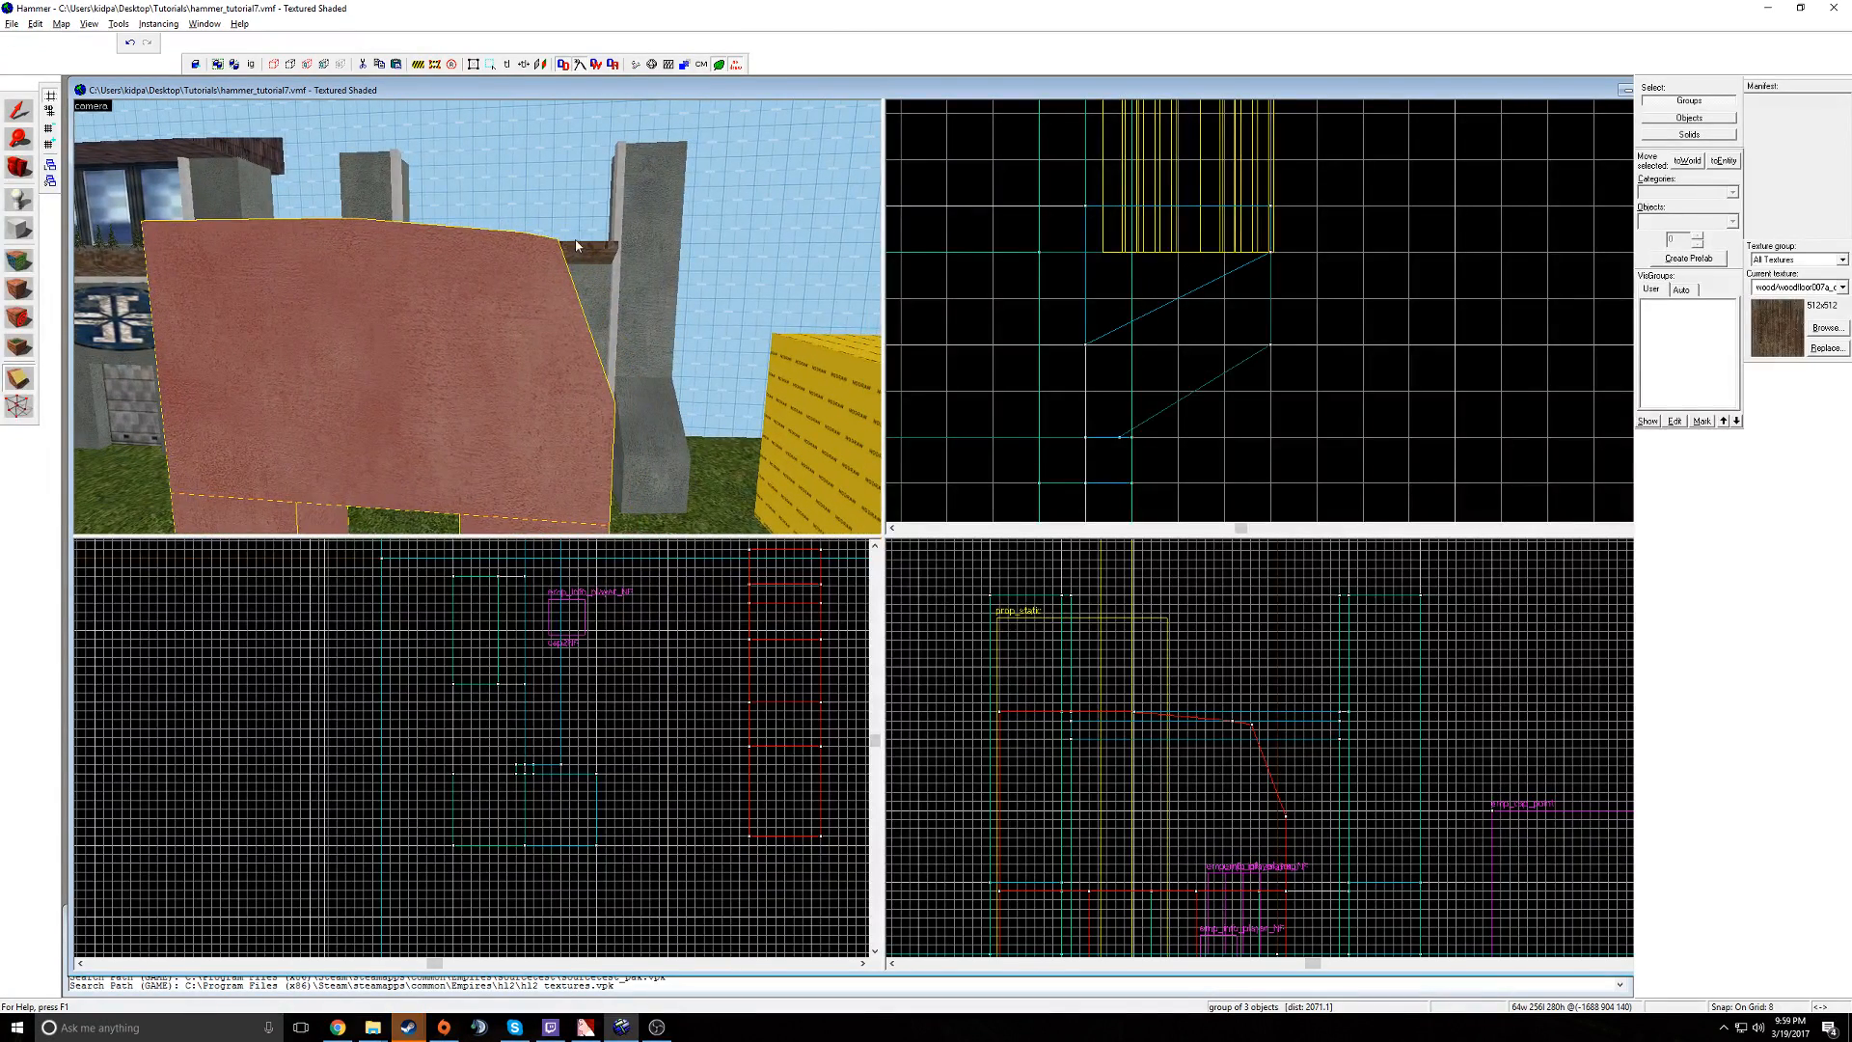
{"action": "key", "text": "Delete"}
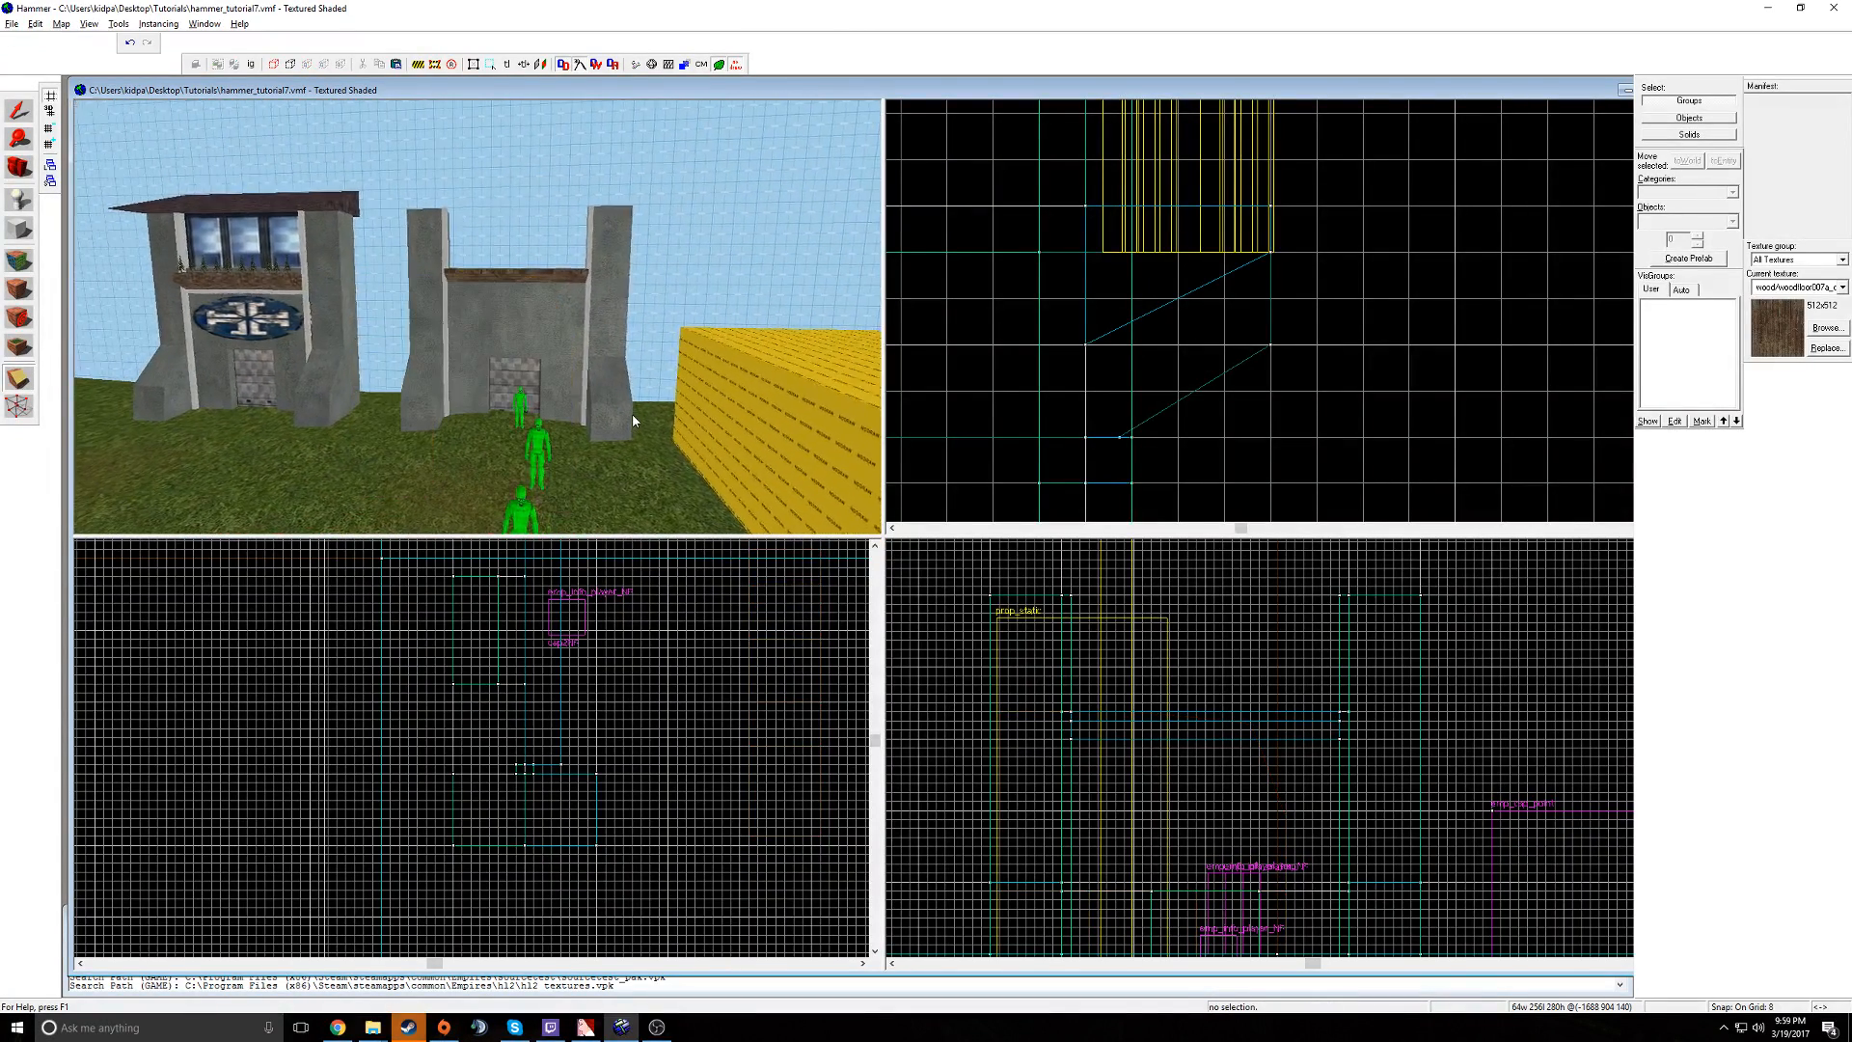
- Copy the original tower's window block and place the copy above the wooden ledge of the rebuilt tower
{"action": "key", "text": "w"}
{"action": "key", "text": "s"}
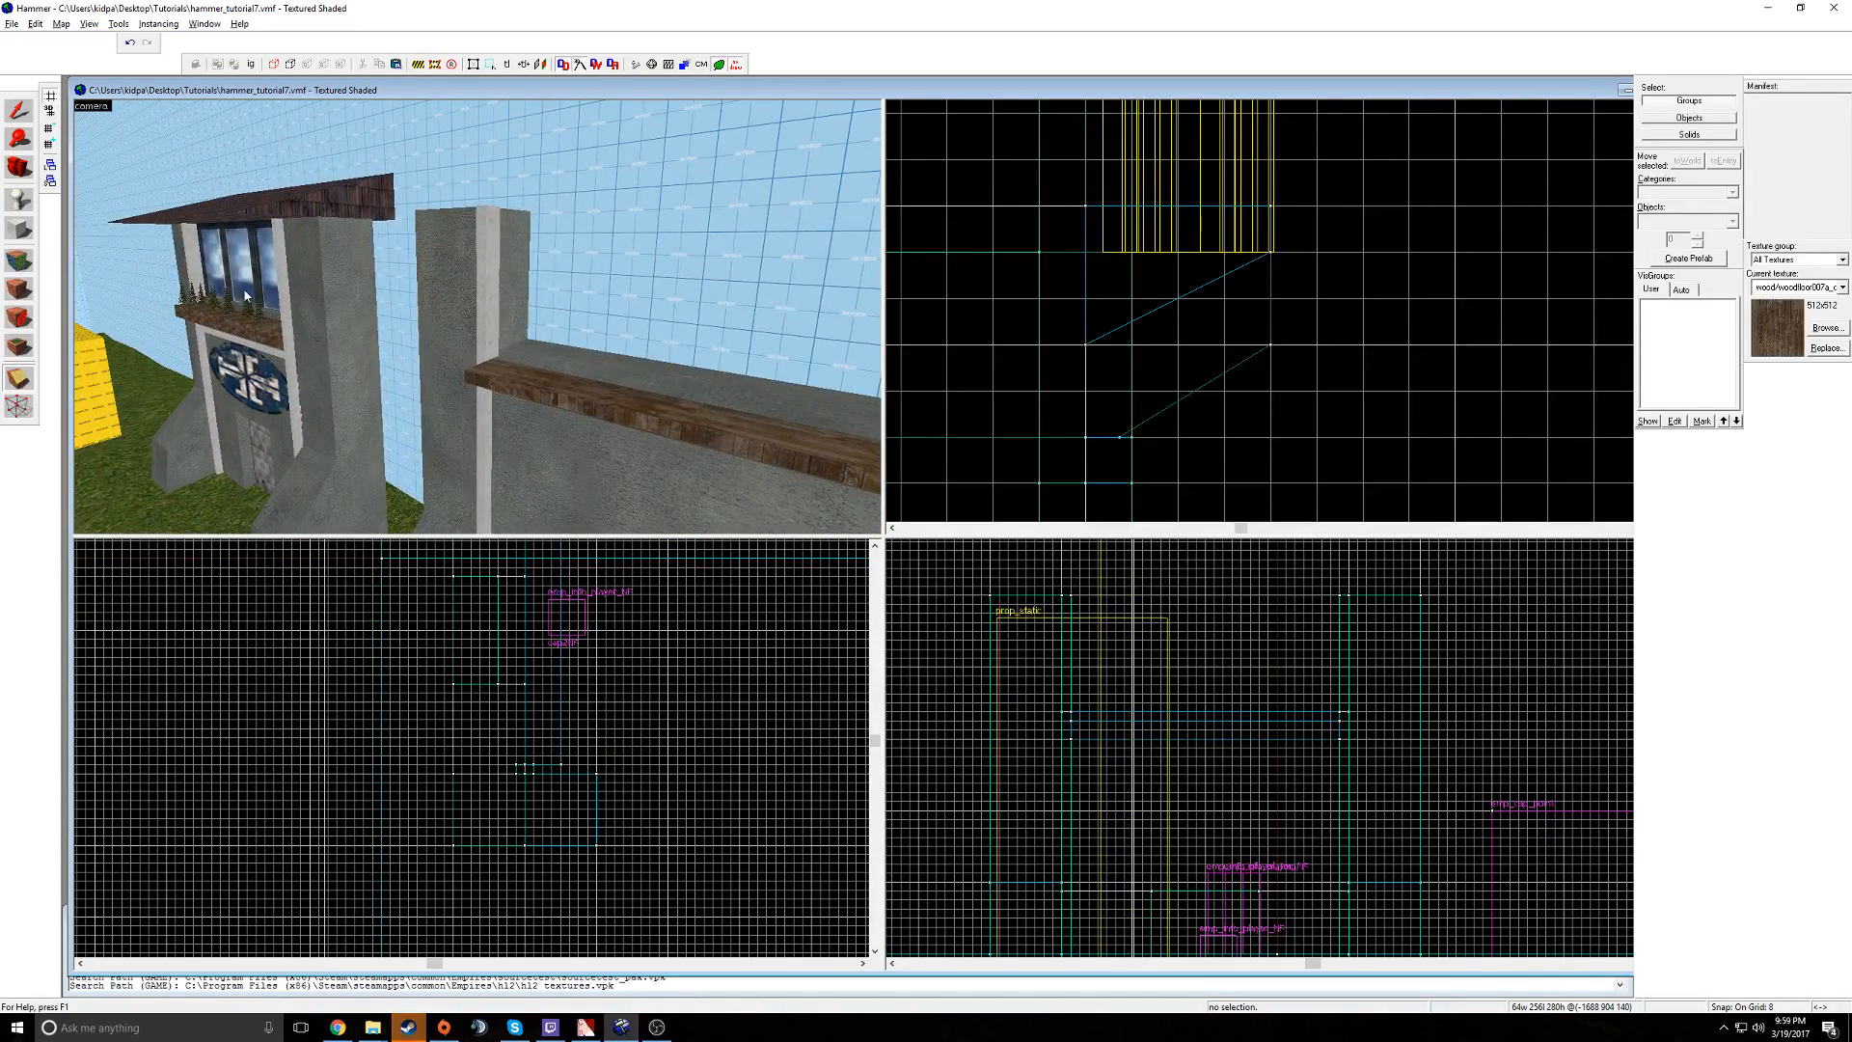
{"action": "key", "text": "d"}
{"action": "left_click", "coordinate": [19, 112]}
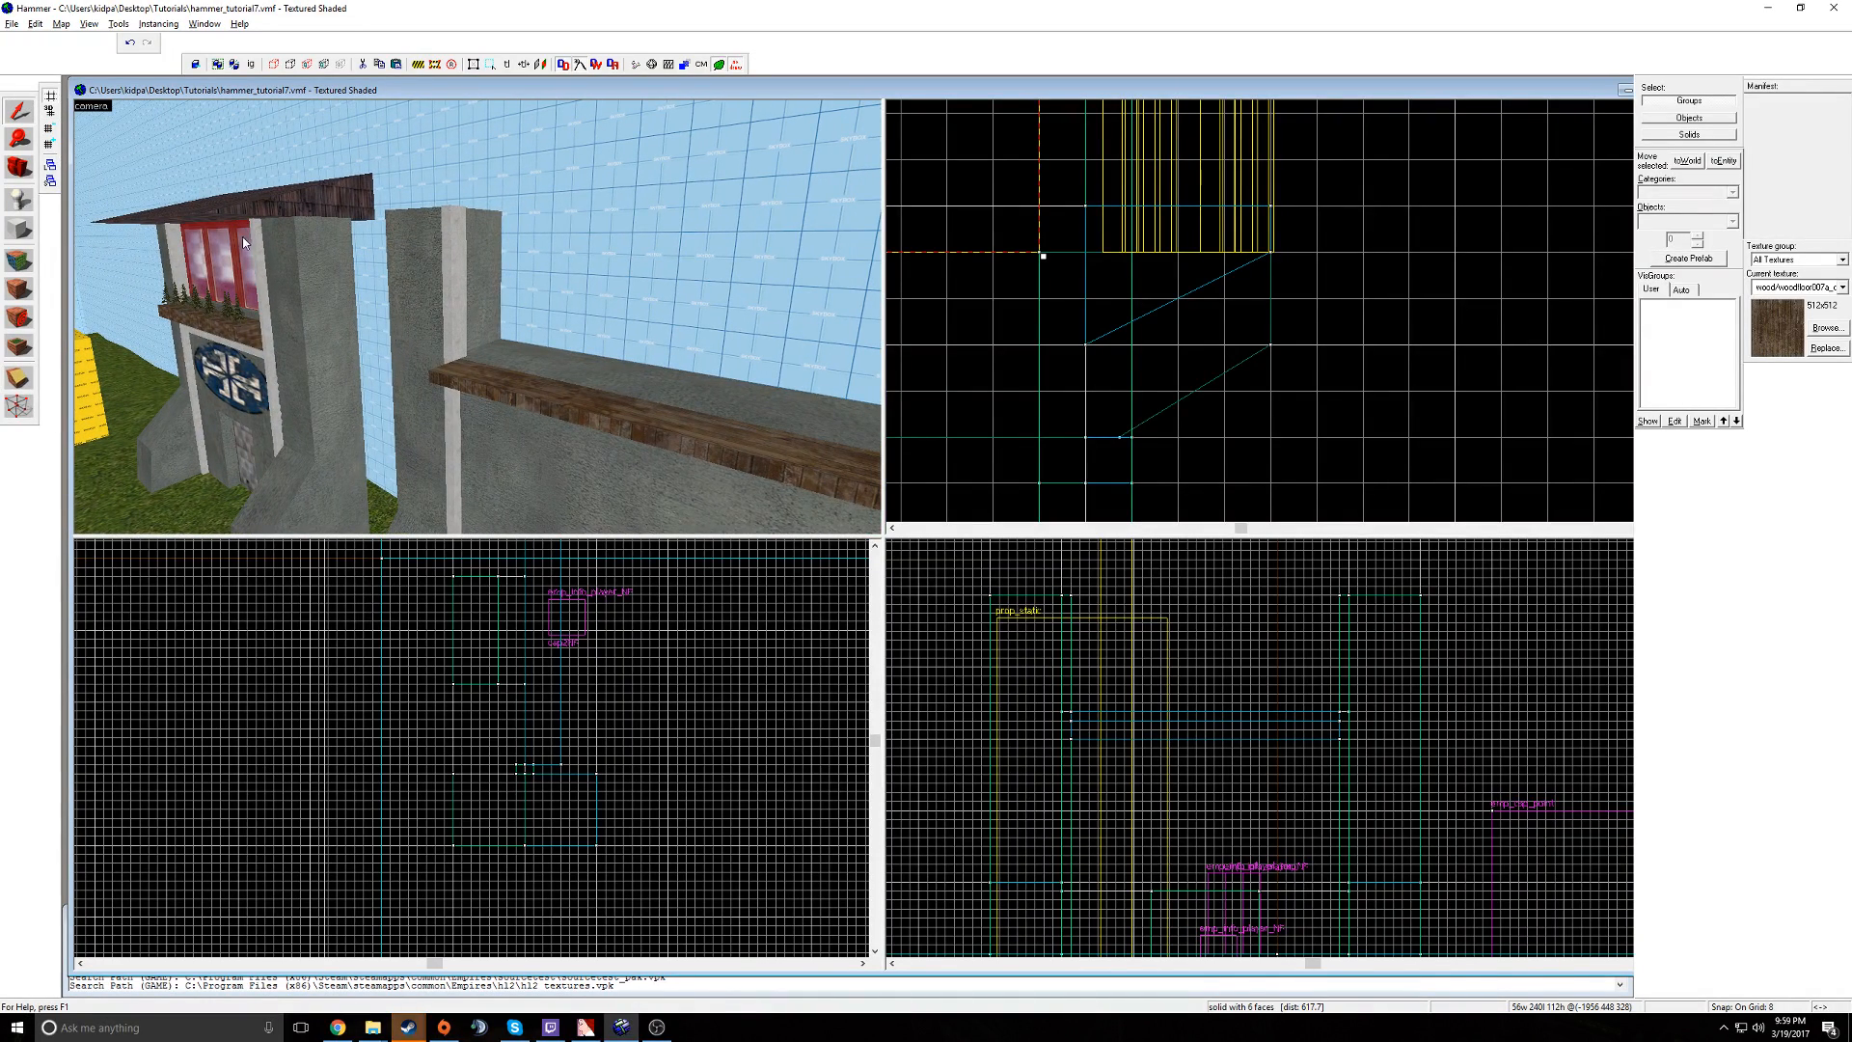
{"action": "key", "text": "d"}
{"action": "scroll", "coordinate": [1116, 482], "scroll_direction": "down", "scroll_amount": 2}
{"action": "key", "text": "s"}
{"action": "scroll", "coordinate": [533, 758], "scroll_direction": "down", "scroll_amount": 7}
{"action": "scroll", "coordinate": [526, 868], "scroll_direction": "up", "scroll_amount": 1}
{"action": "left_click_drag", "start_coordinate": [526, 868], "coordinate": [516, 674]}
{"action": "key", "text": "w"}
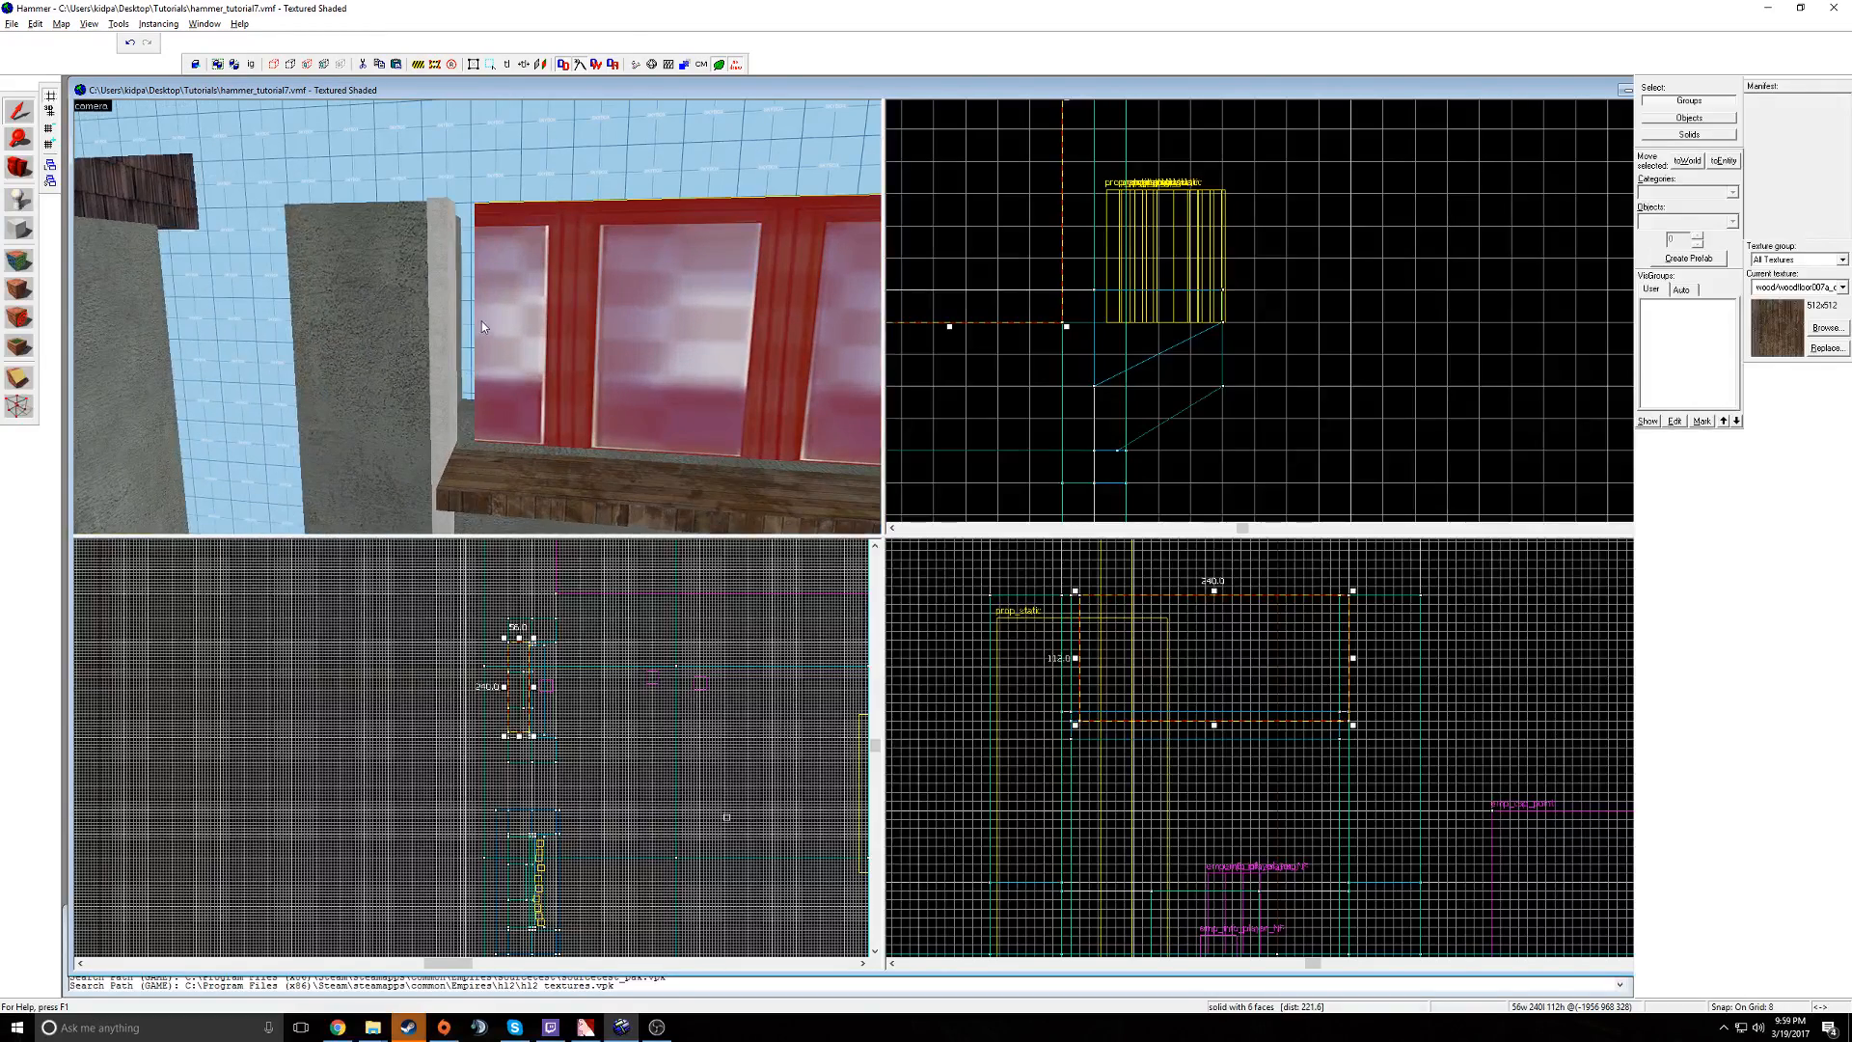
- Lengthen the copied window block to meet the end of the wall and fit its window texture to the faces
{"action": "scroll", "coordinate": [518, 706], "scroll_direction": "up", "scroll_amount": 5}
{"action": "left_click_drag", "start_coordinate": [519, 710], "coordinate": [521, 724]}
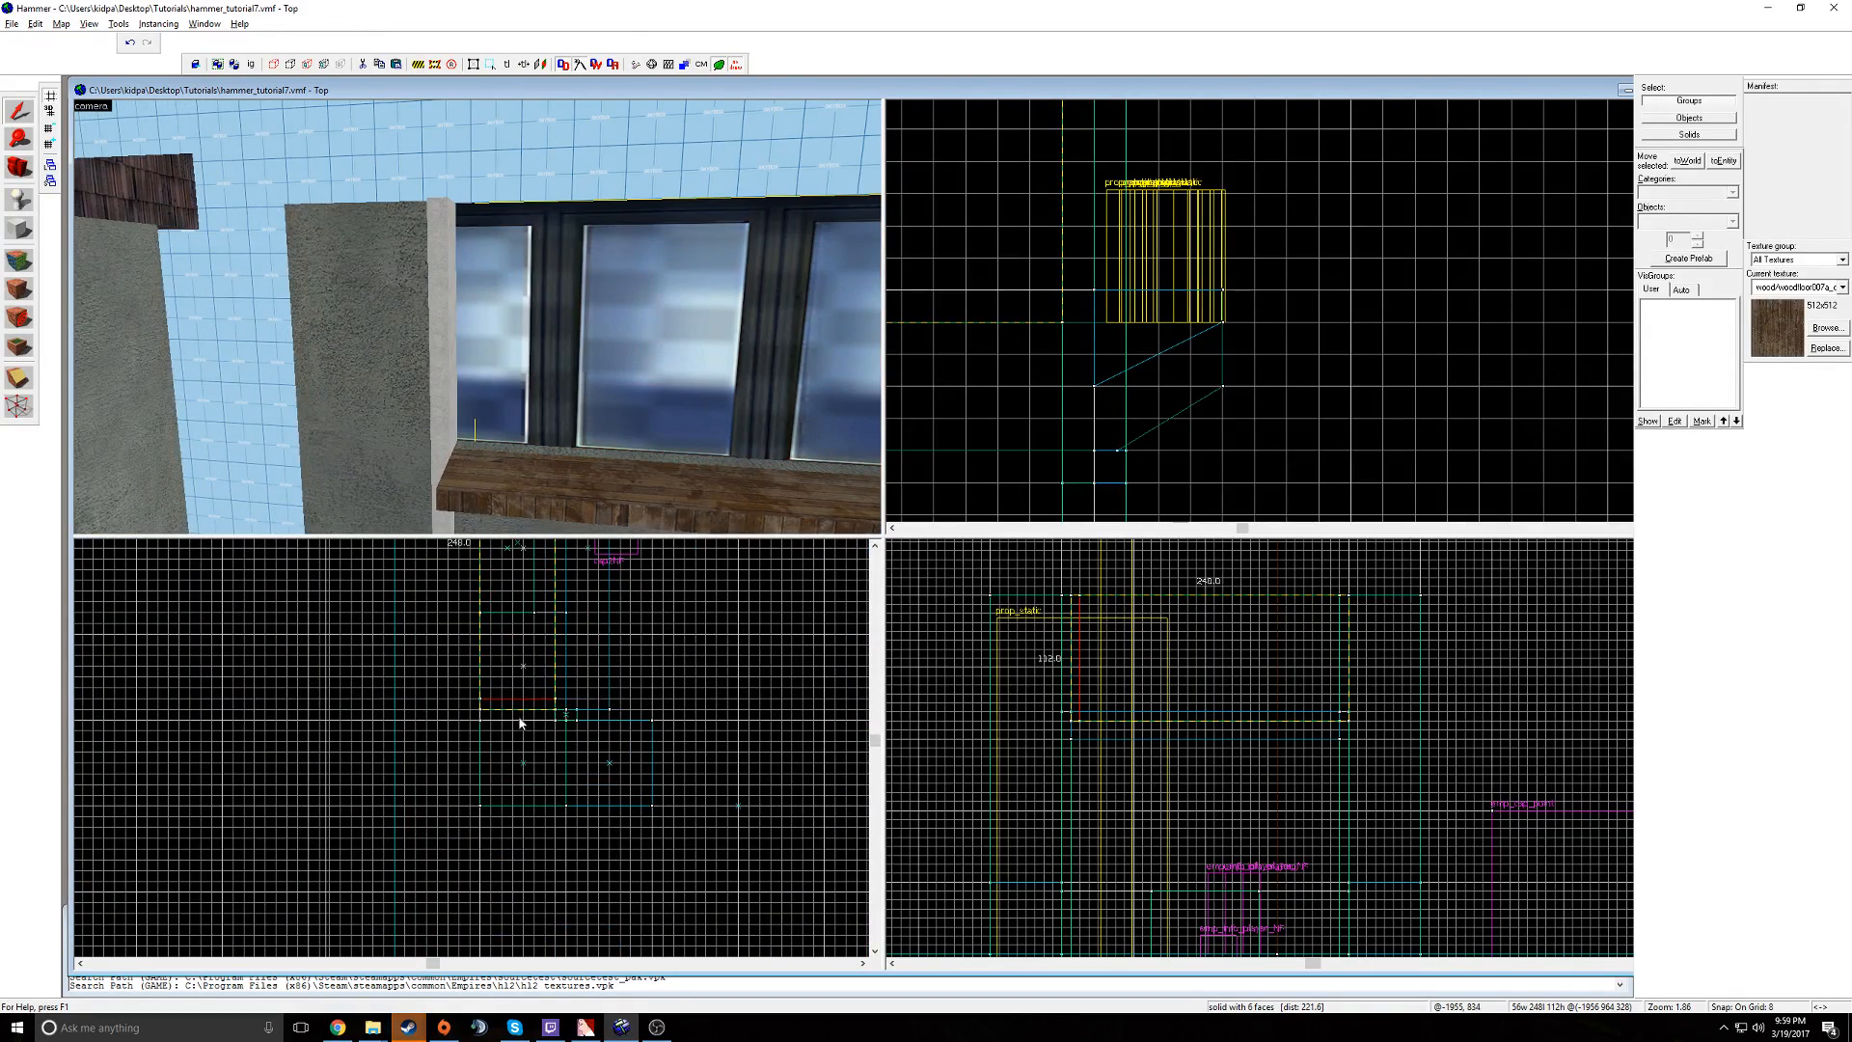
{"action": "left_click", "coordinate": [13, 271]}
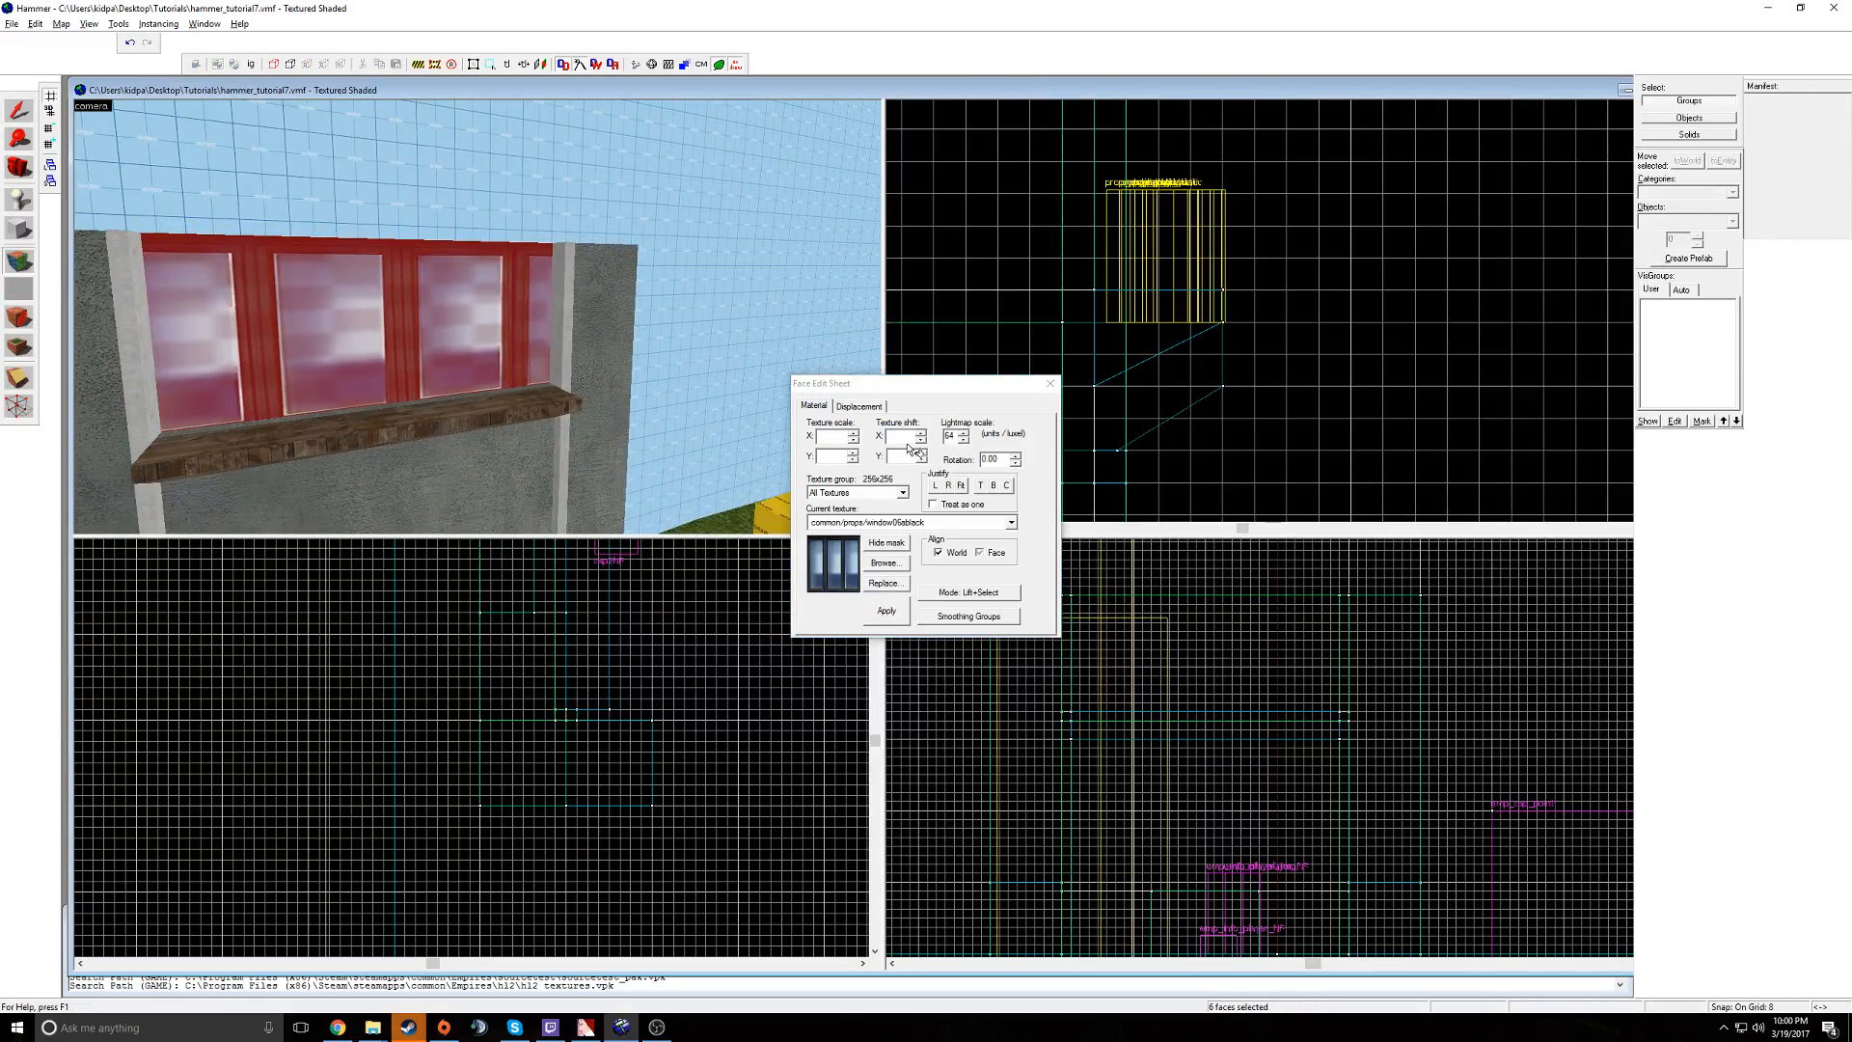
{"action": "left_click", "coordinate": [961, 484]}
{"action": "left_click", "coordinate": [1050, 385]}
{"action": "key", "text": "z"}
{"action": "key", "text": "d"}
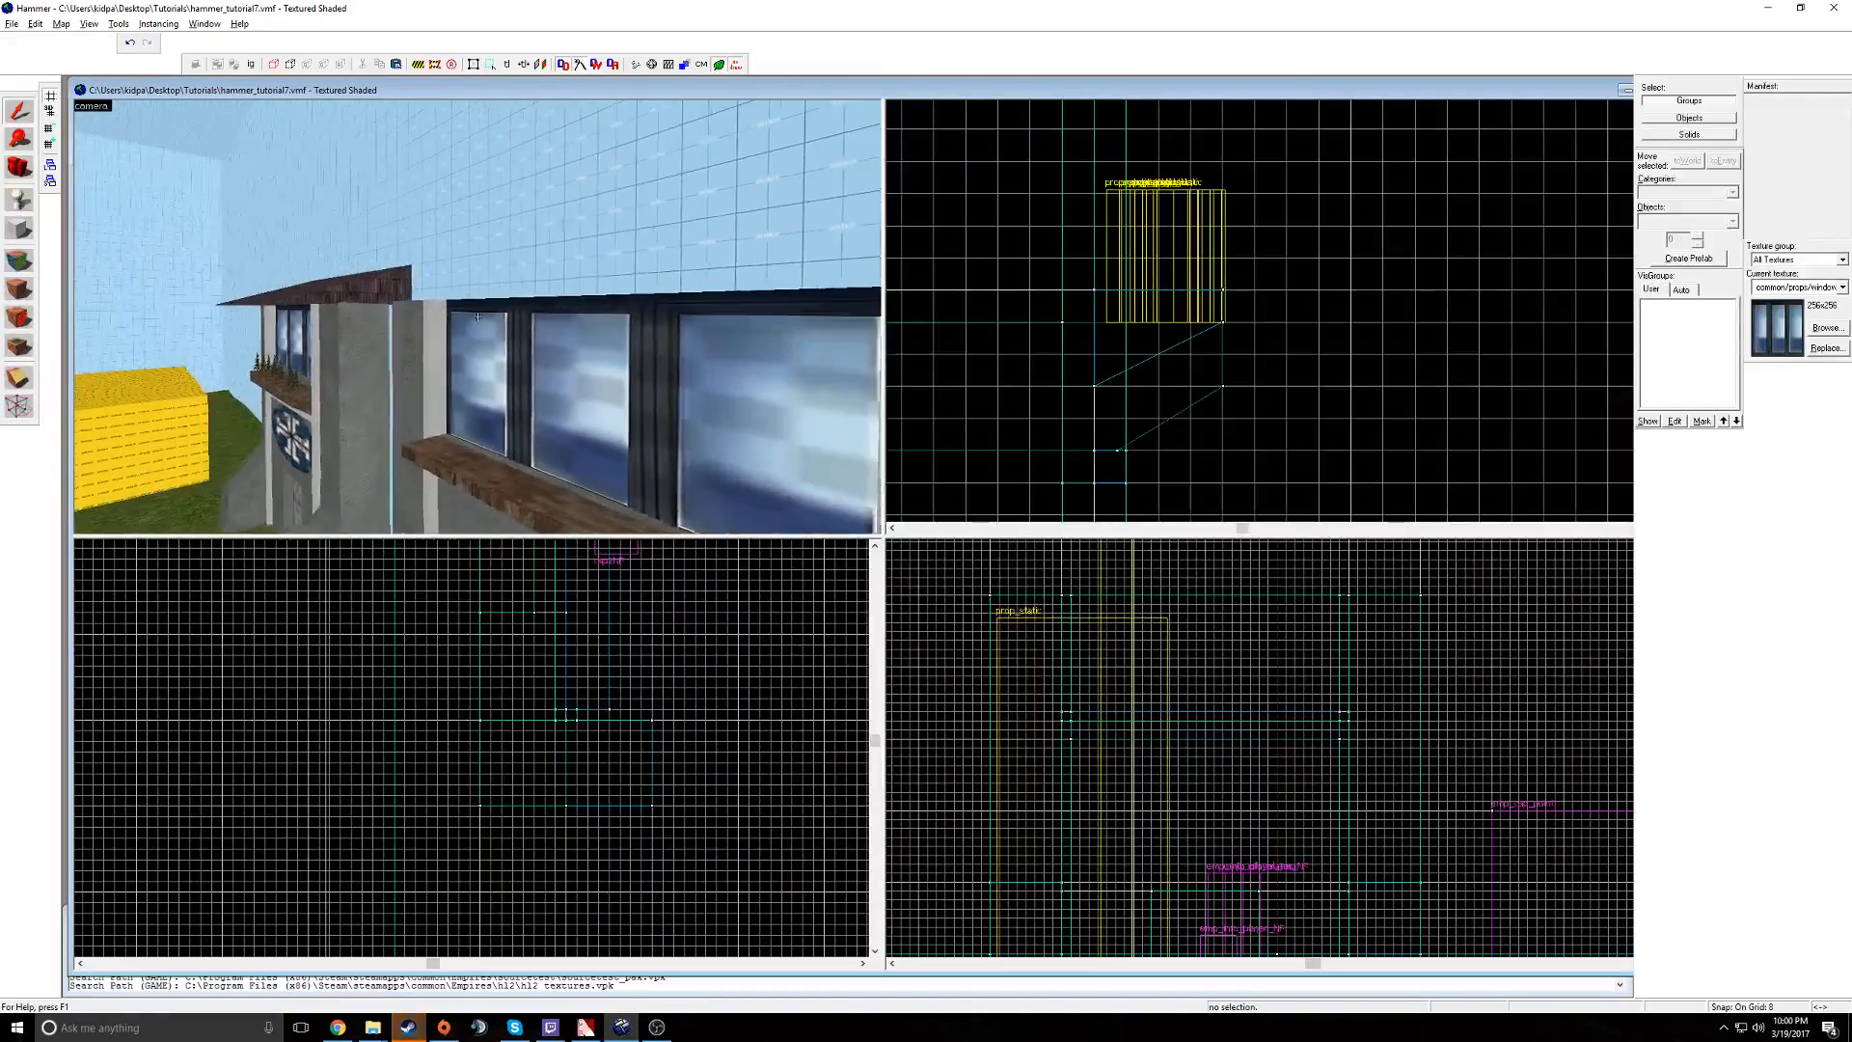
- Create a roof block 384 units long over the rebuilt tower, spanning both side pillars
{"action": "left_click", "coordinate": [477, 316]}
{"action": "key", "text": "z"}
{"action": "left_click", "coordinate": [19, 228]}
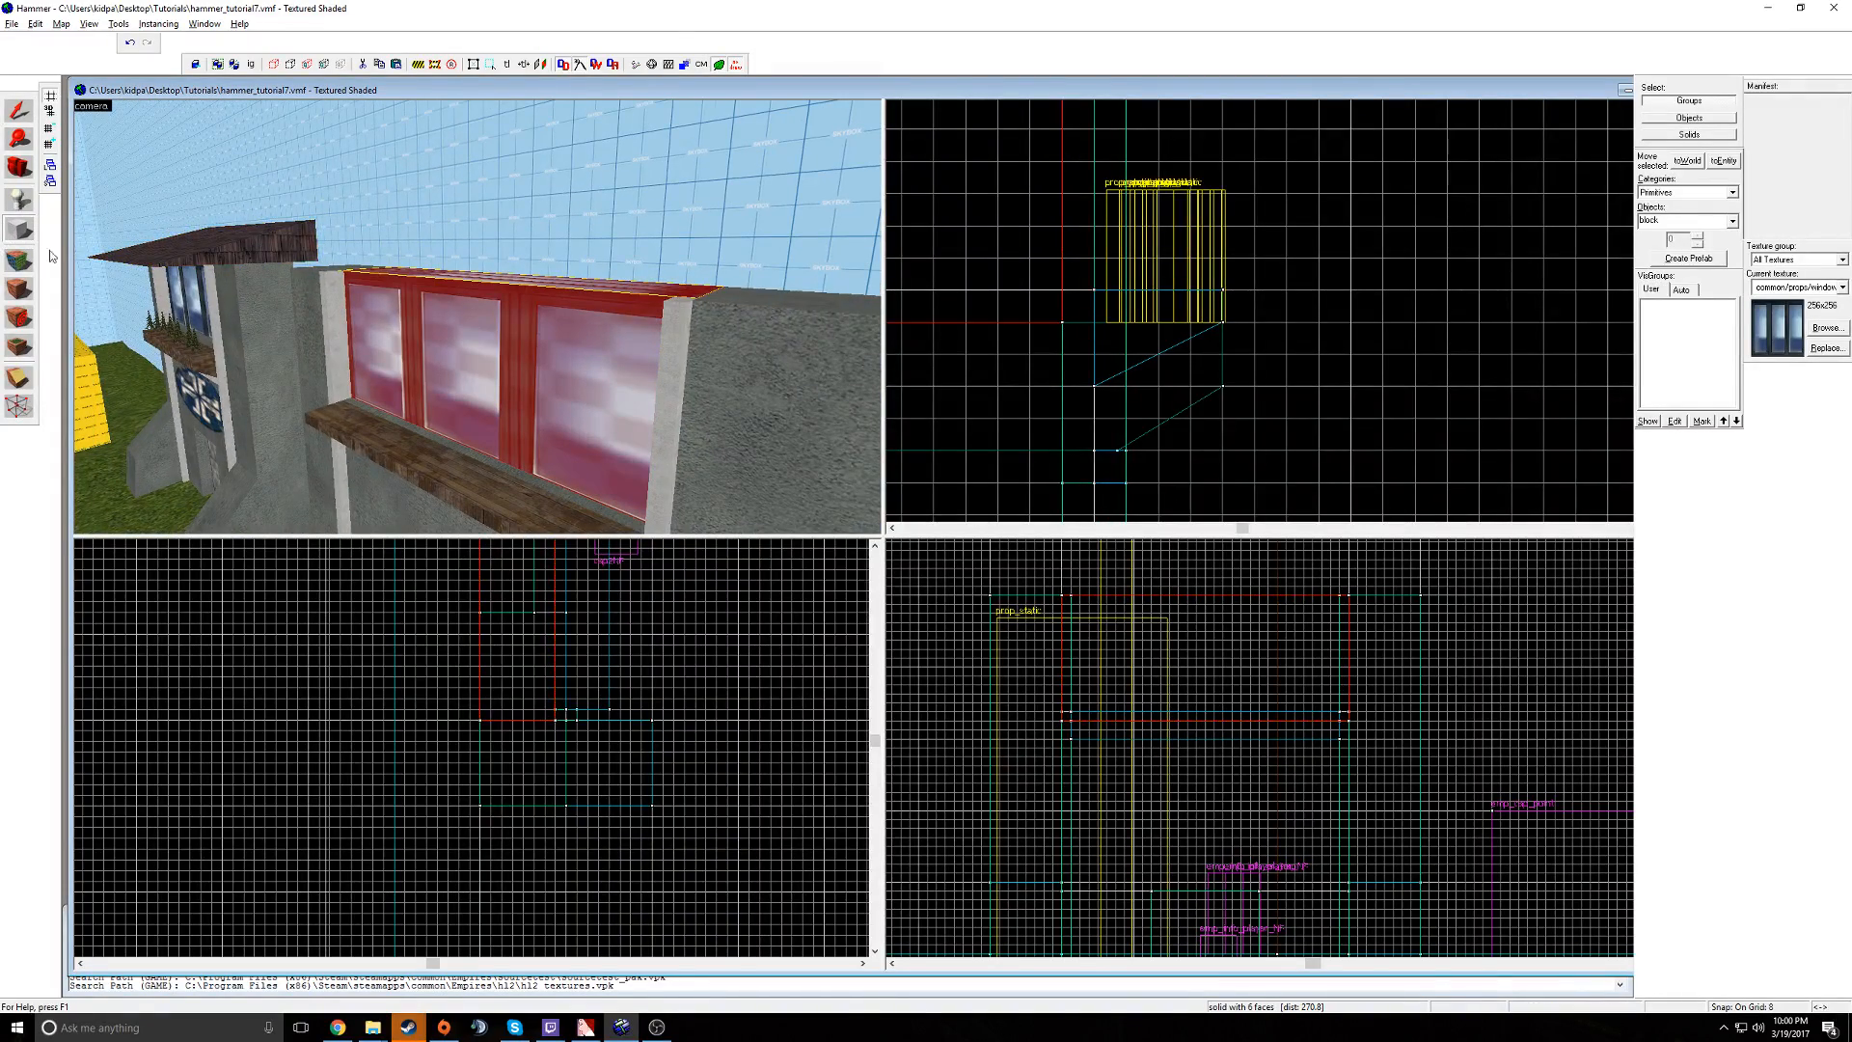
{"action": "scroll", "coordinate": [566, 746], "scroll_direction": "down", "scroll_amount": 2}
{"action": "left_click_drag", "start_coordinate": [506, 782], "coordinate": [579, 641]}
{"action": "key", "text": "Return"}
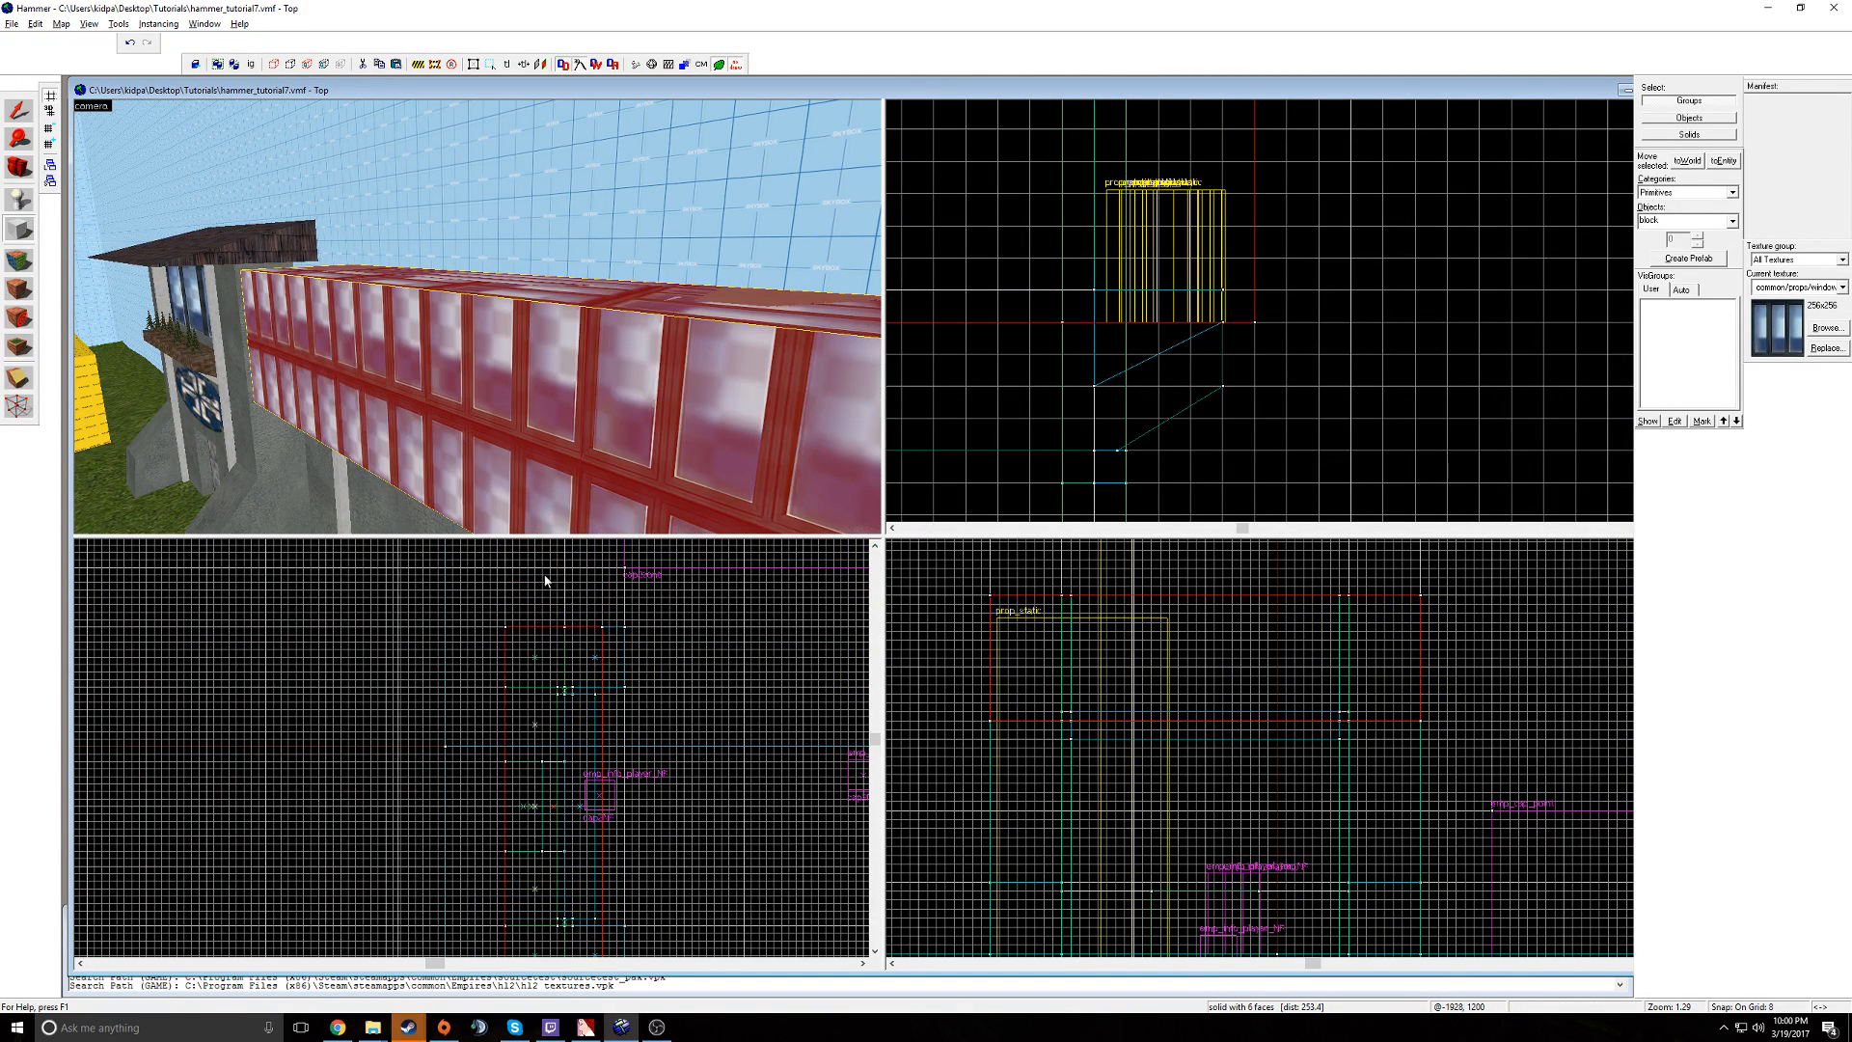
- Raise the roof block on top of the windows and size it 216 units wide and 65 units high, overhanging front and back
{"action": "left_click", "coordinate": [12, 120]}
{"action": "scroll", "coordinate": [1078, 318], "scroll_direction": "down", "scroll_amount": 2}
{"action": "left_click_drag", "start_coordinate": [1080, 302], "coordinate": [1085, 190]}
{"action": "scroll", "coordinate": [1113, 261], "scroll_direction": "down", "scroll_amount": 3}
{"action": "left_click_drag", "start_coordinate": [1206, 254], "coordinate": [1131, 255]}
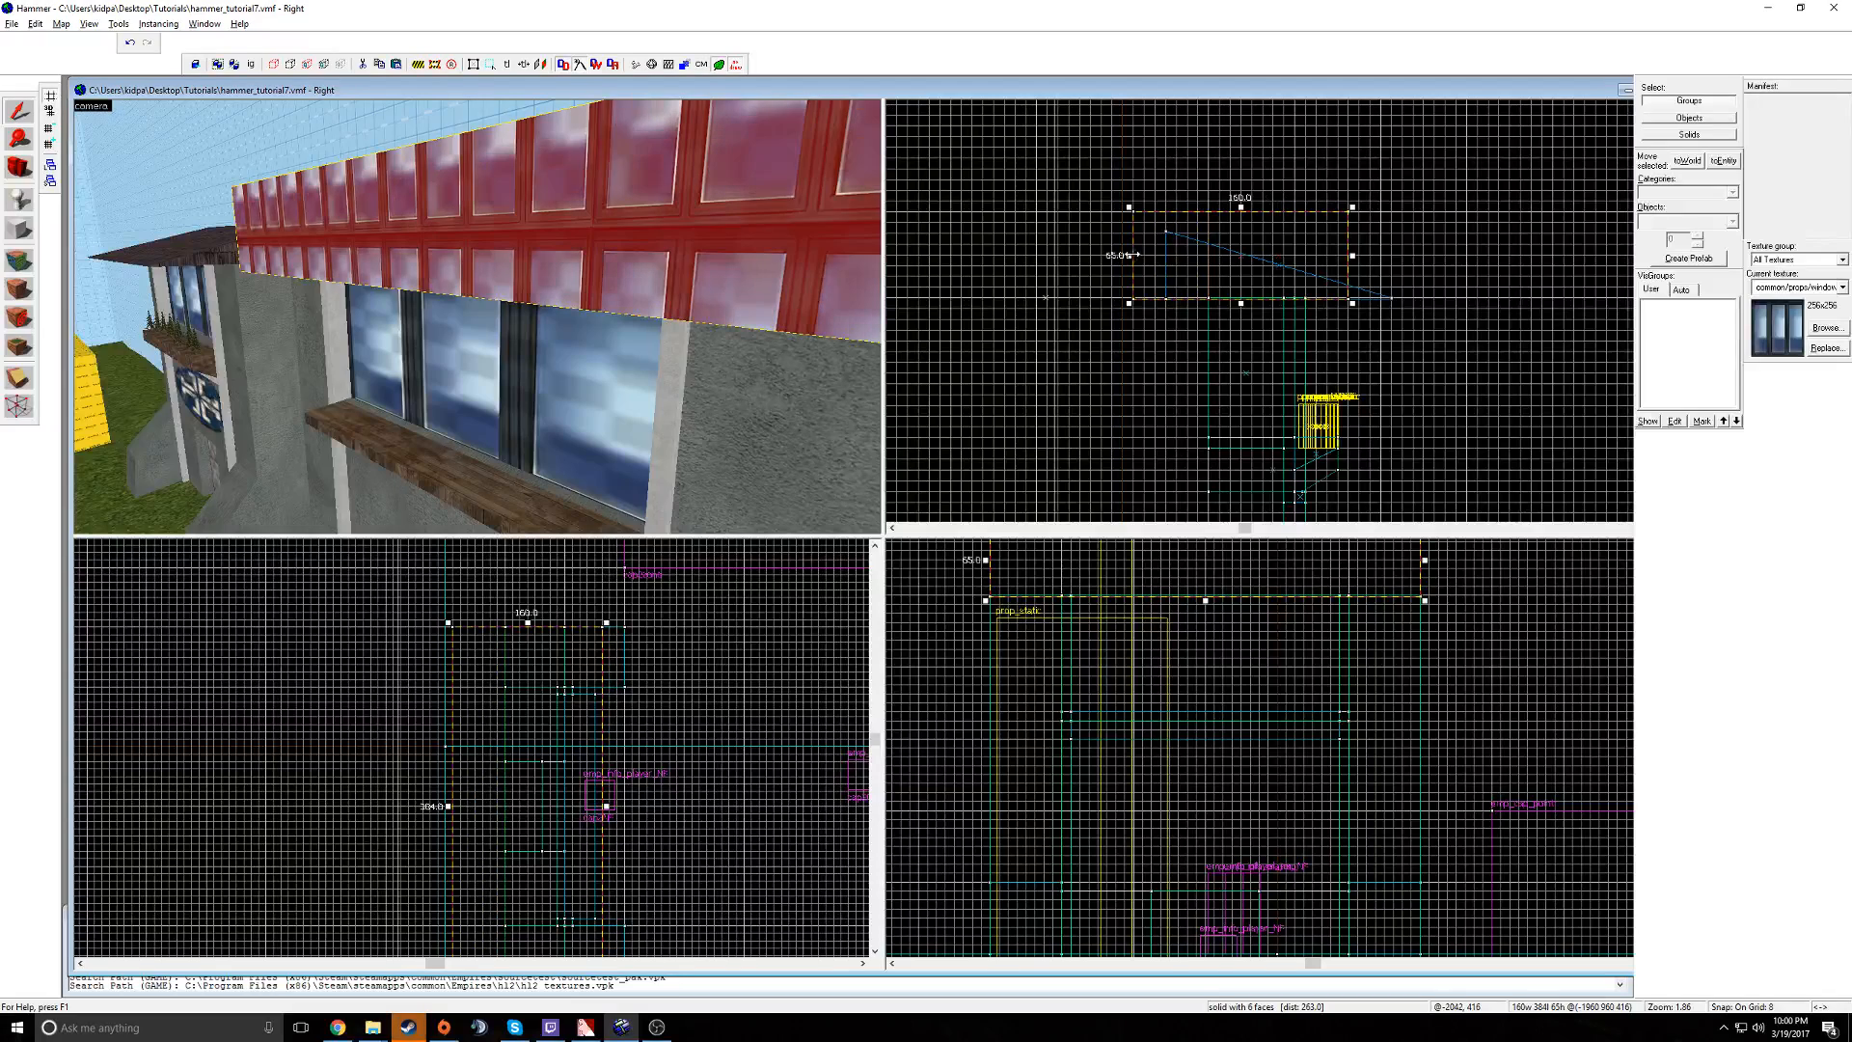
{"action": "left_click_drag", "start_coordinate": [1353, 255], "coordinate": [1428, 256]}
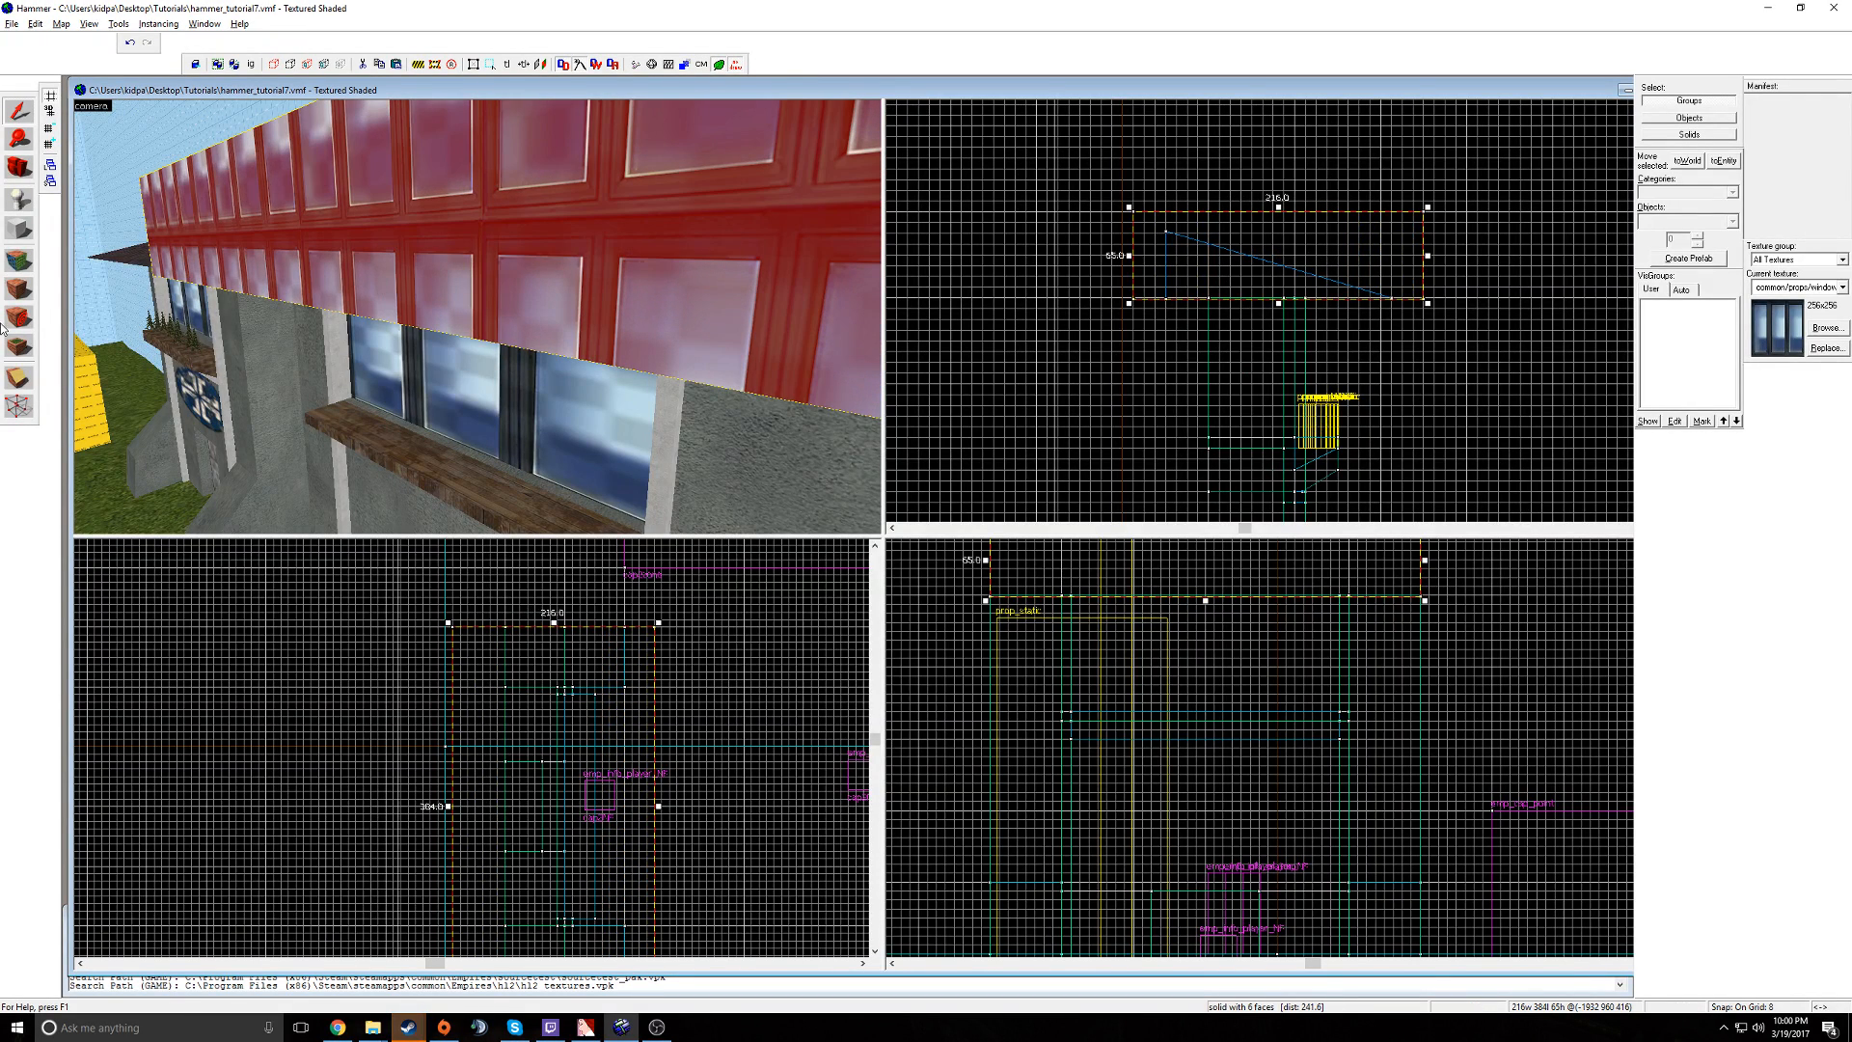
- Clip the roof block diagonally from its front bottom edge to near the top of its rear face, keeping the lower part
{"action": "left_click", "coordinate": [30, 389]}
{"action": "scroll", "coordinate": [1405, 301], "scroll_direction": "up", "scroll_amount": 1}
{"action": "left_click_drag", "start_coordinate": [1419, 305], "coordinate": [1071, 218]}
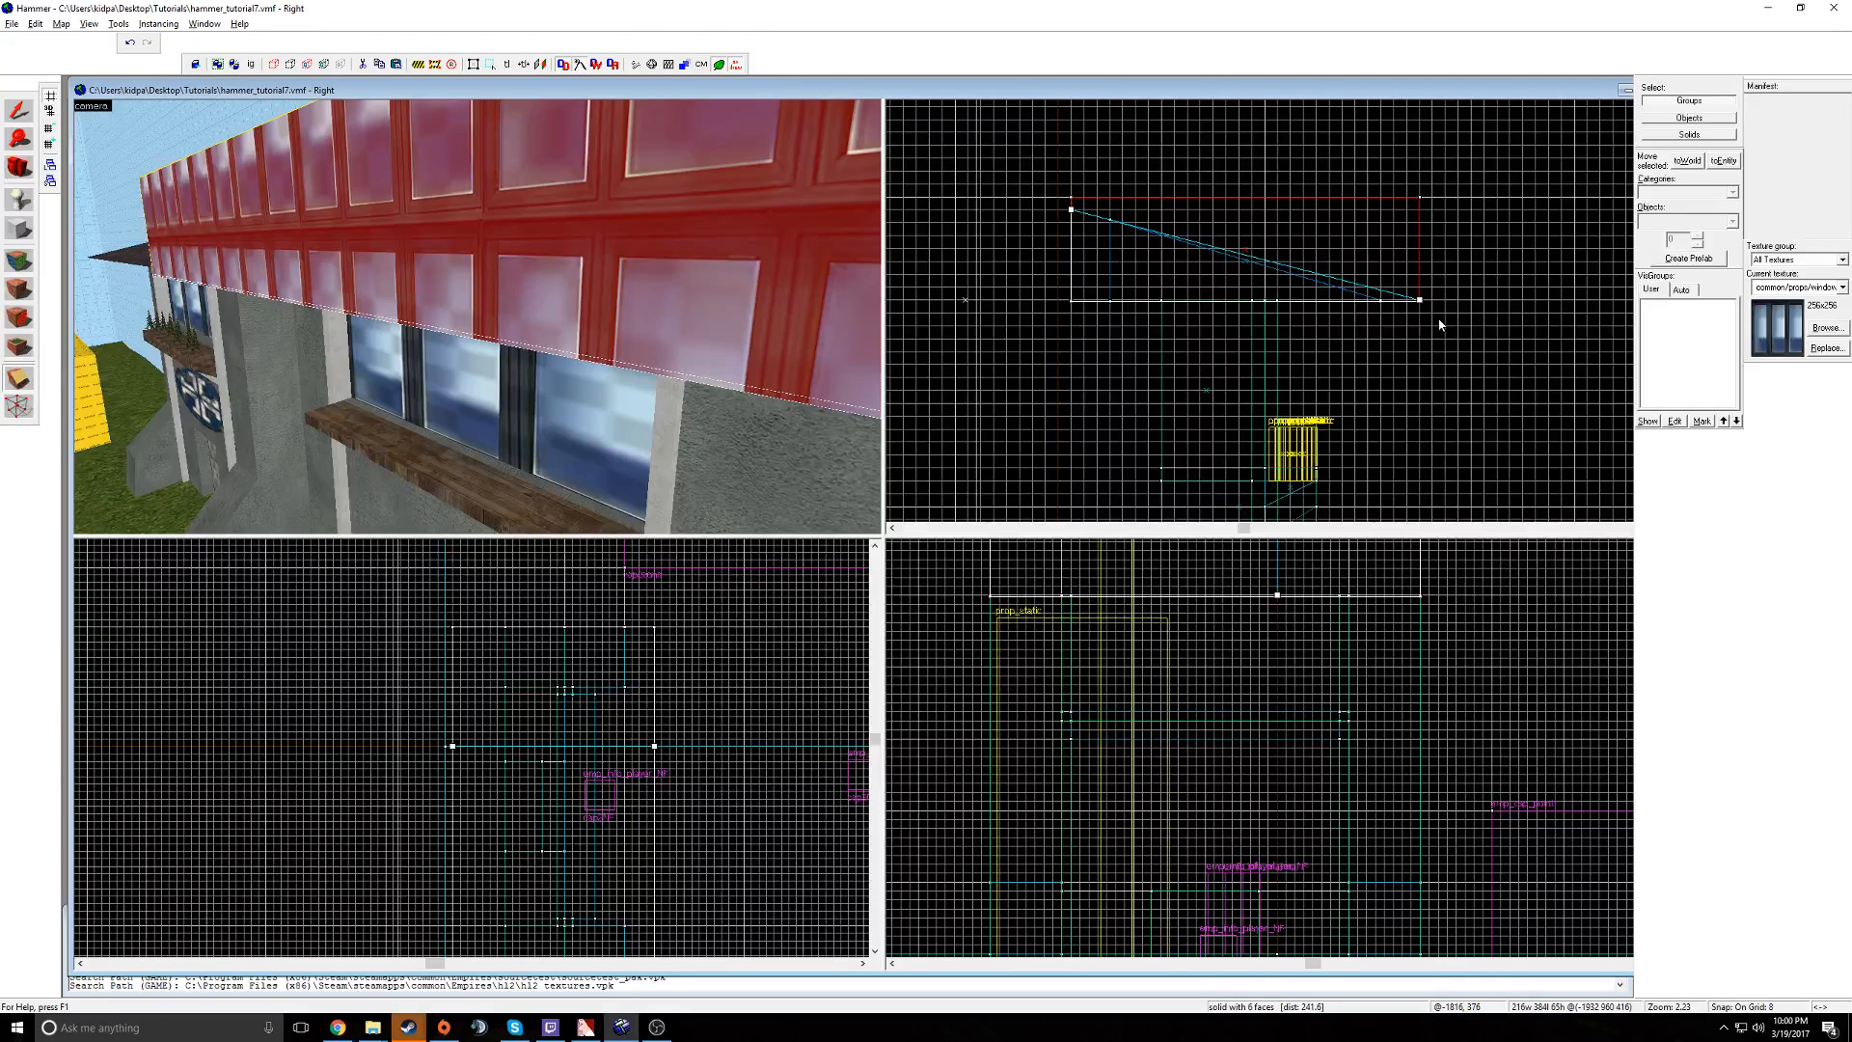
{"action": "key", "text": "Return"}
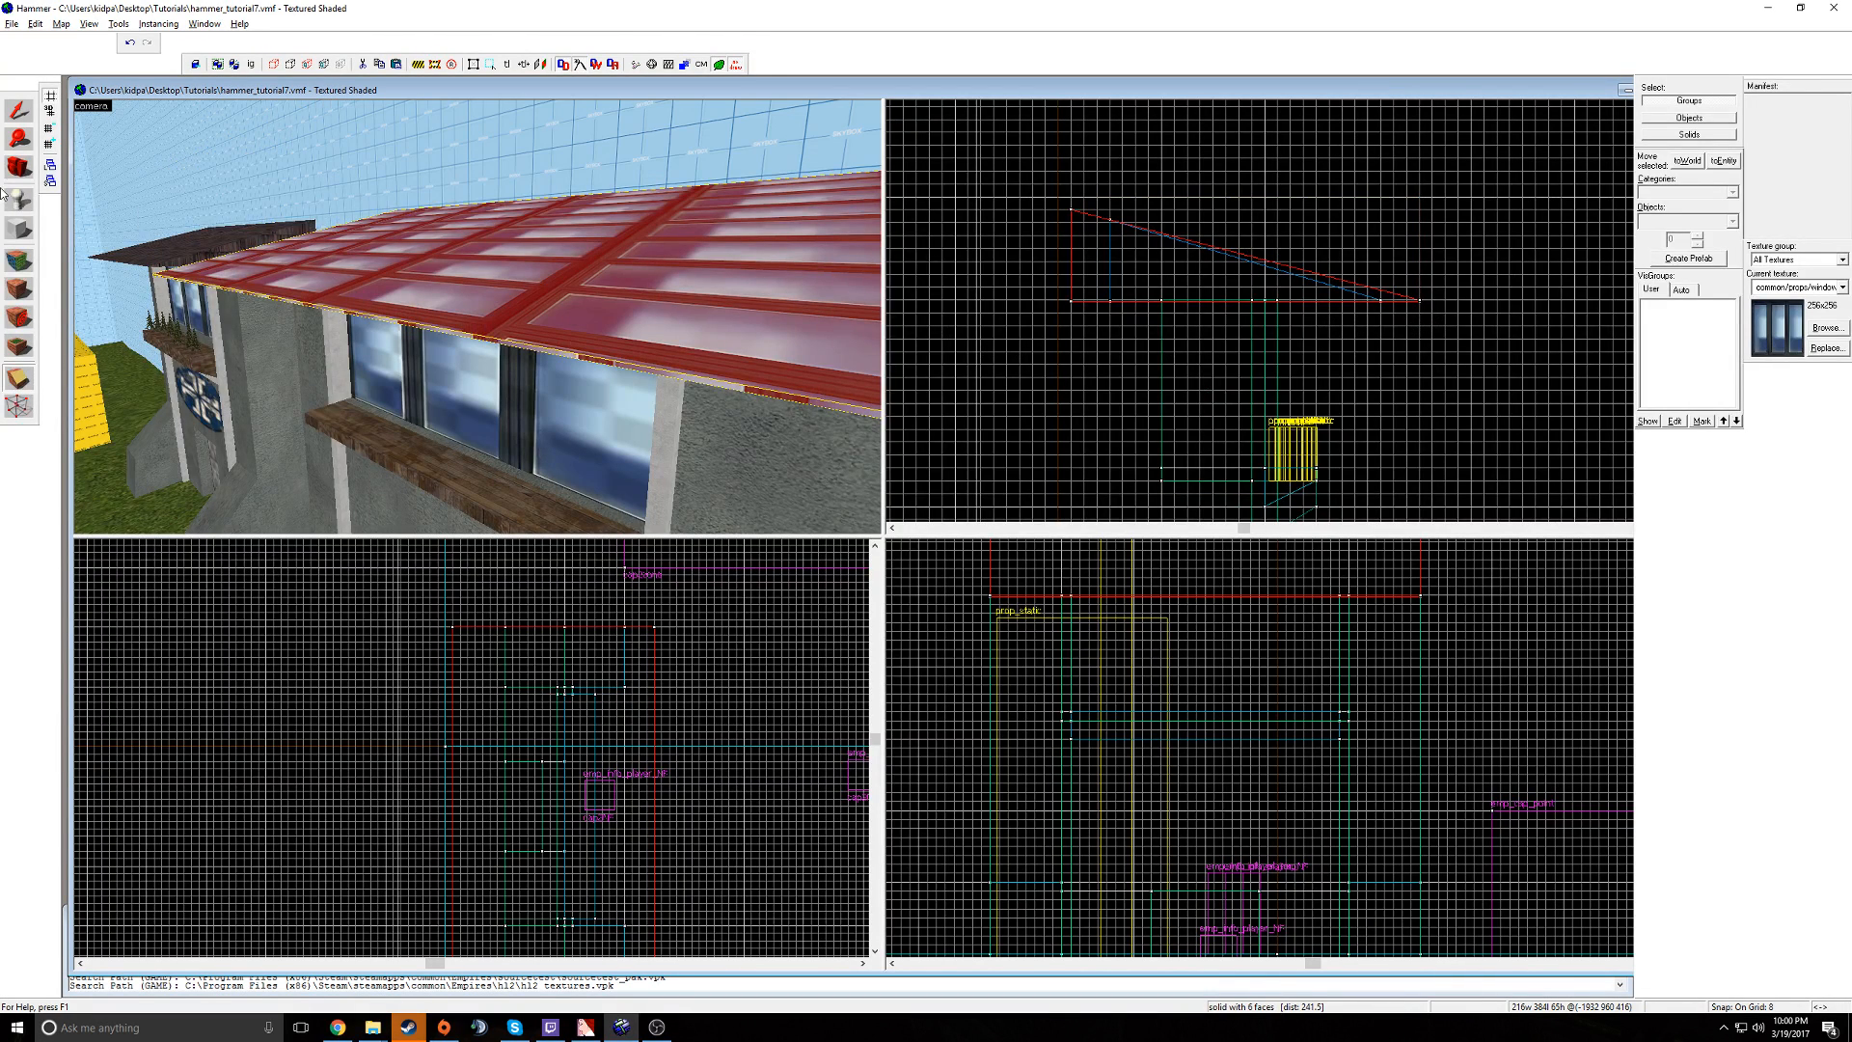
- Filter the textures for roof and apply tile/tileroof004a to all faces of the sloped roof
{"action": "left_click", "coordinate": [17, 266]}
{"action": "left_click", "coordinate": [885, 562]}
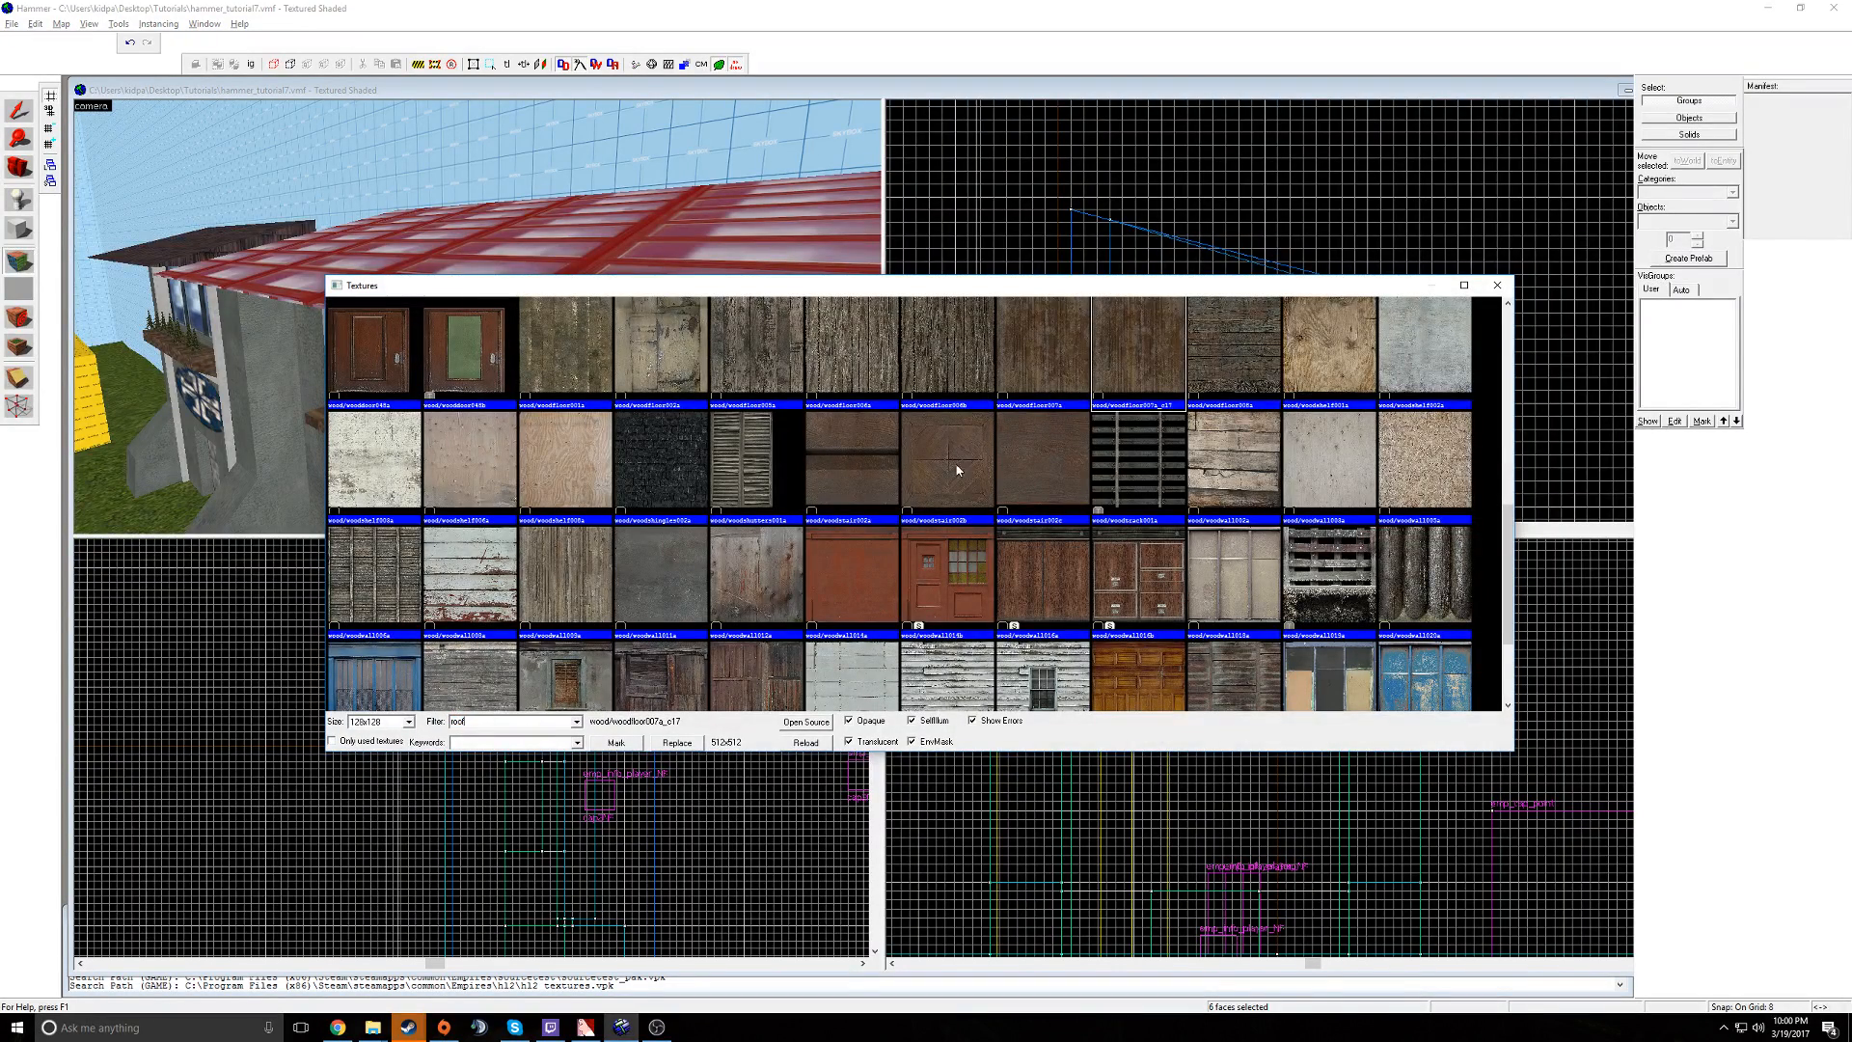
{"action": "double_click", "coordinate": [1009, 476]}
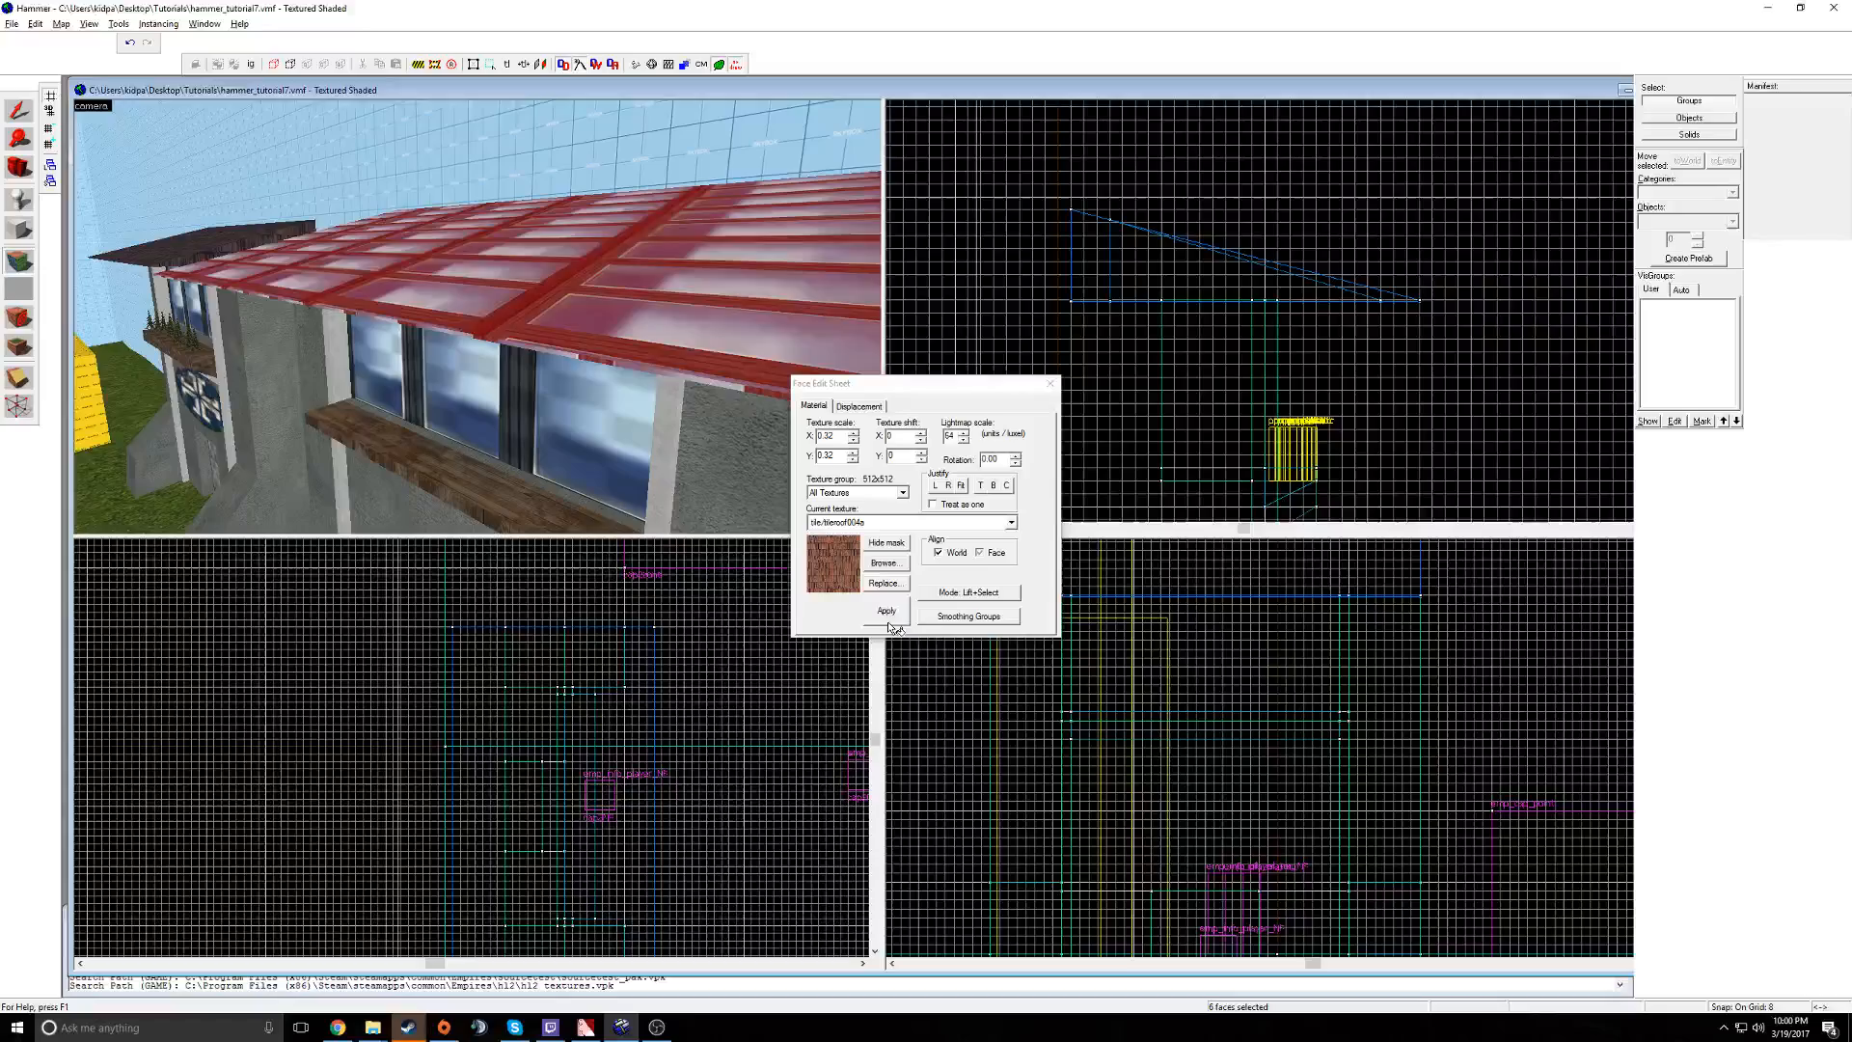
{"action": "left_click", "coordinate": [1044, 386]}
- Compare the rebuilt tower's tiled roof and windows with the original tower from the front and side
{"action": "key", "text": "z"}
{"action": "key", "text": "s"}
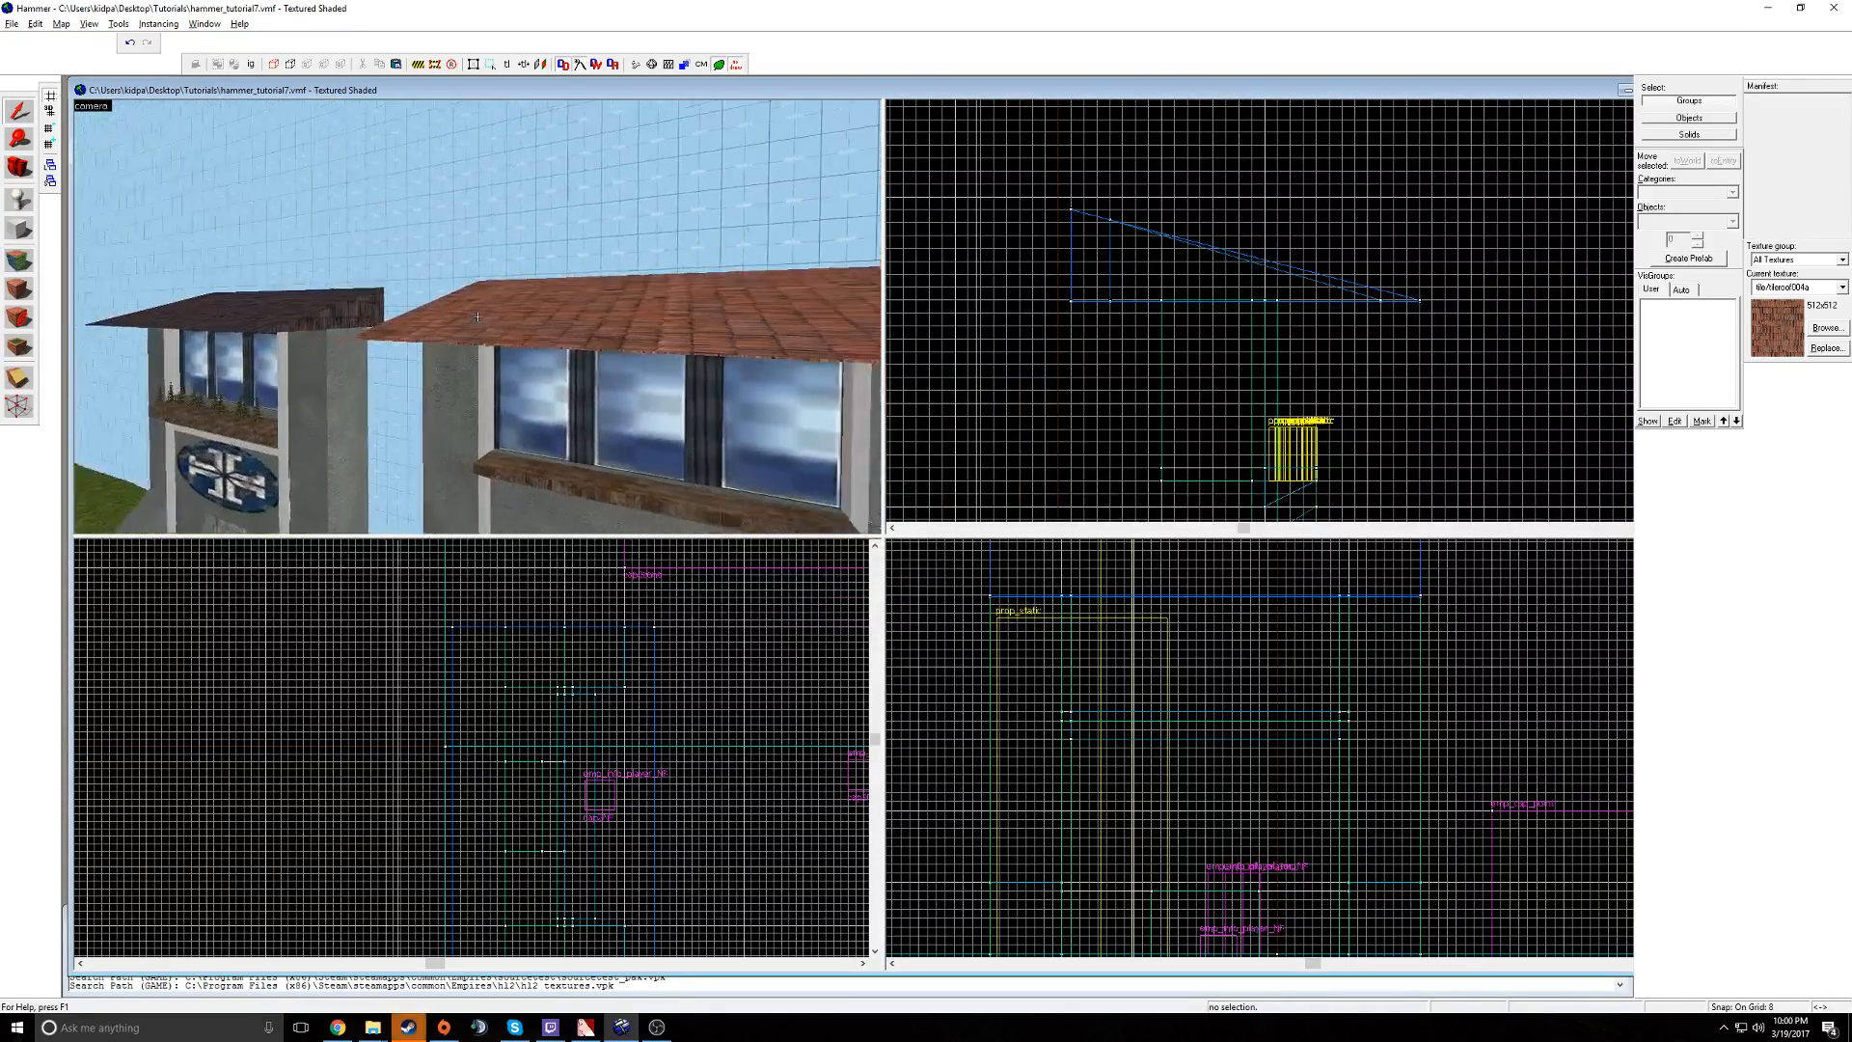
{"action": "key", "text": "a"}
{"action": "key", "text": "w"}
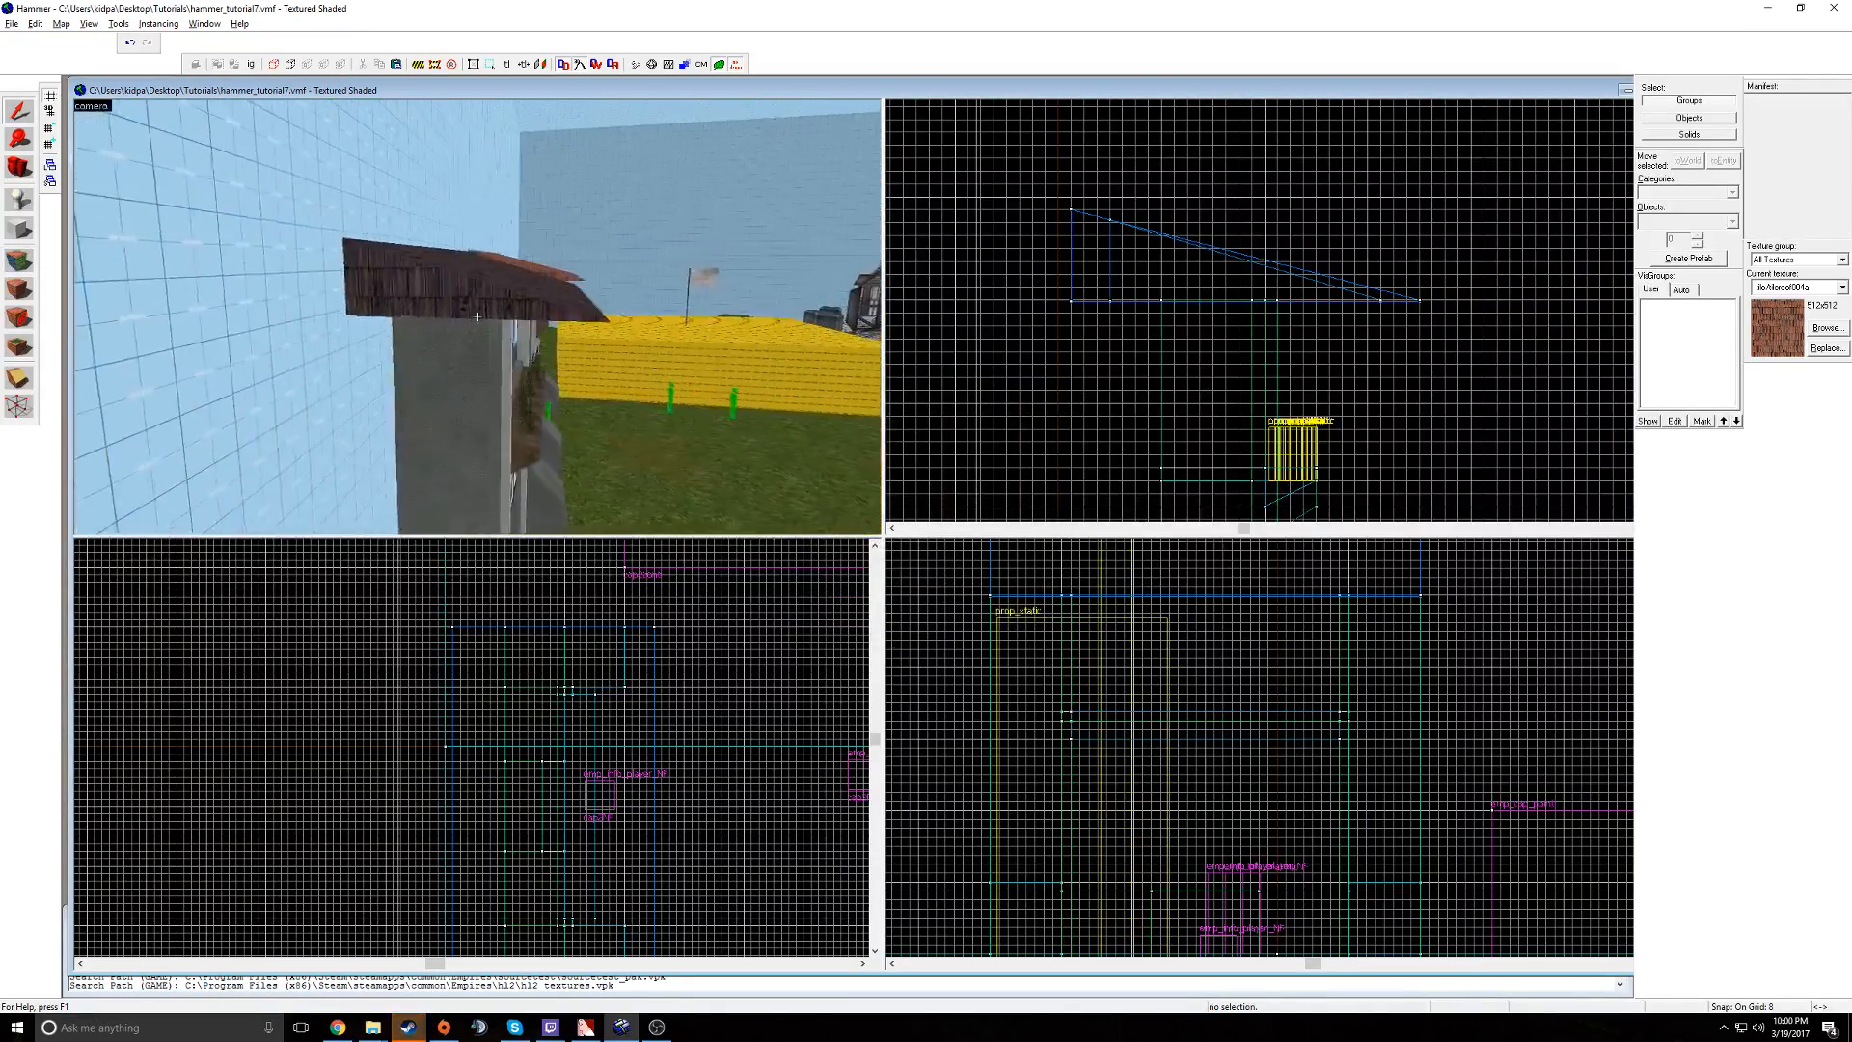
{"action": "key", "text": "d"}
{"action": "key", "text": "w"}
{"action": "key", "text": "d"}
{"action": "key", "text": "s"}
{"action": "key", "text": "w"}
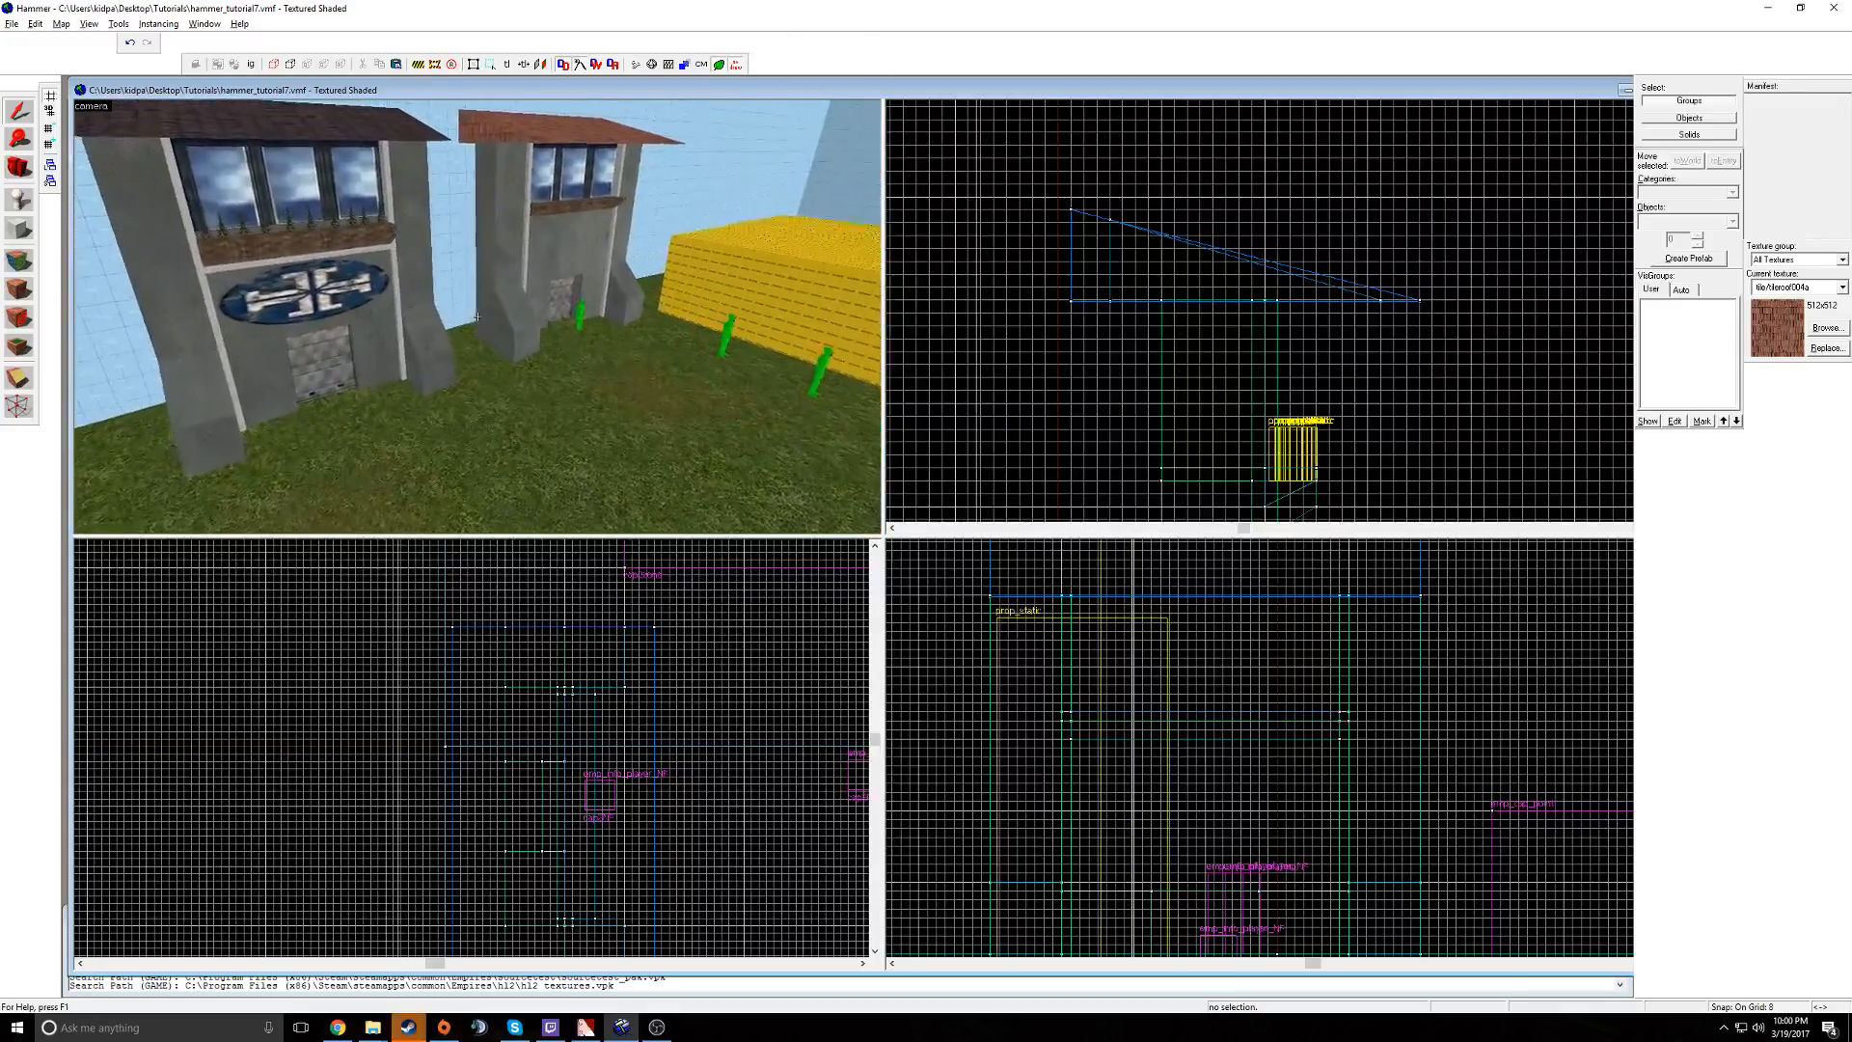
{"action": "key", "text": "w"}
{"action": "left_click", "coordinate": [478, 317]}
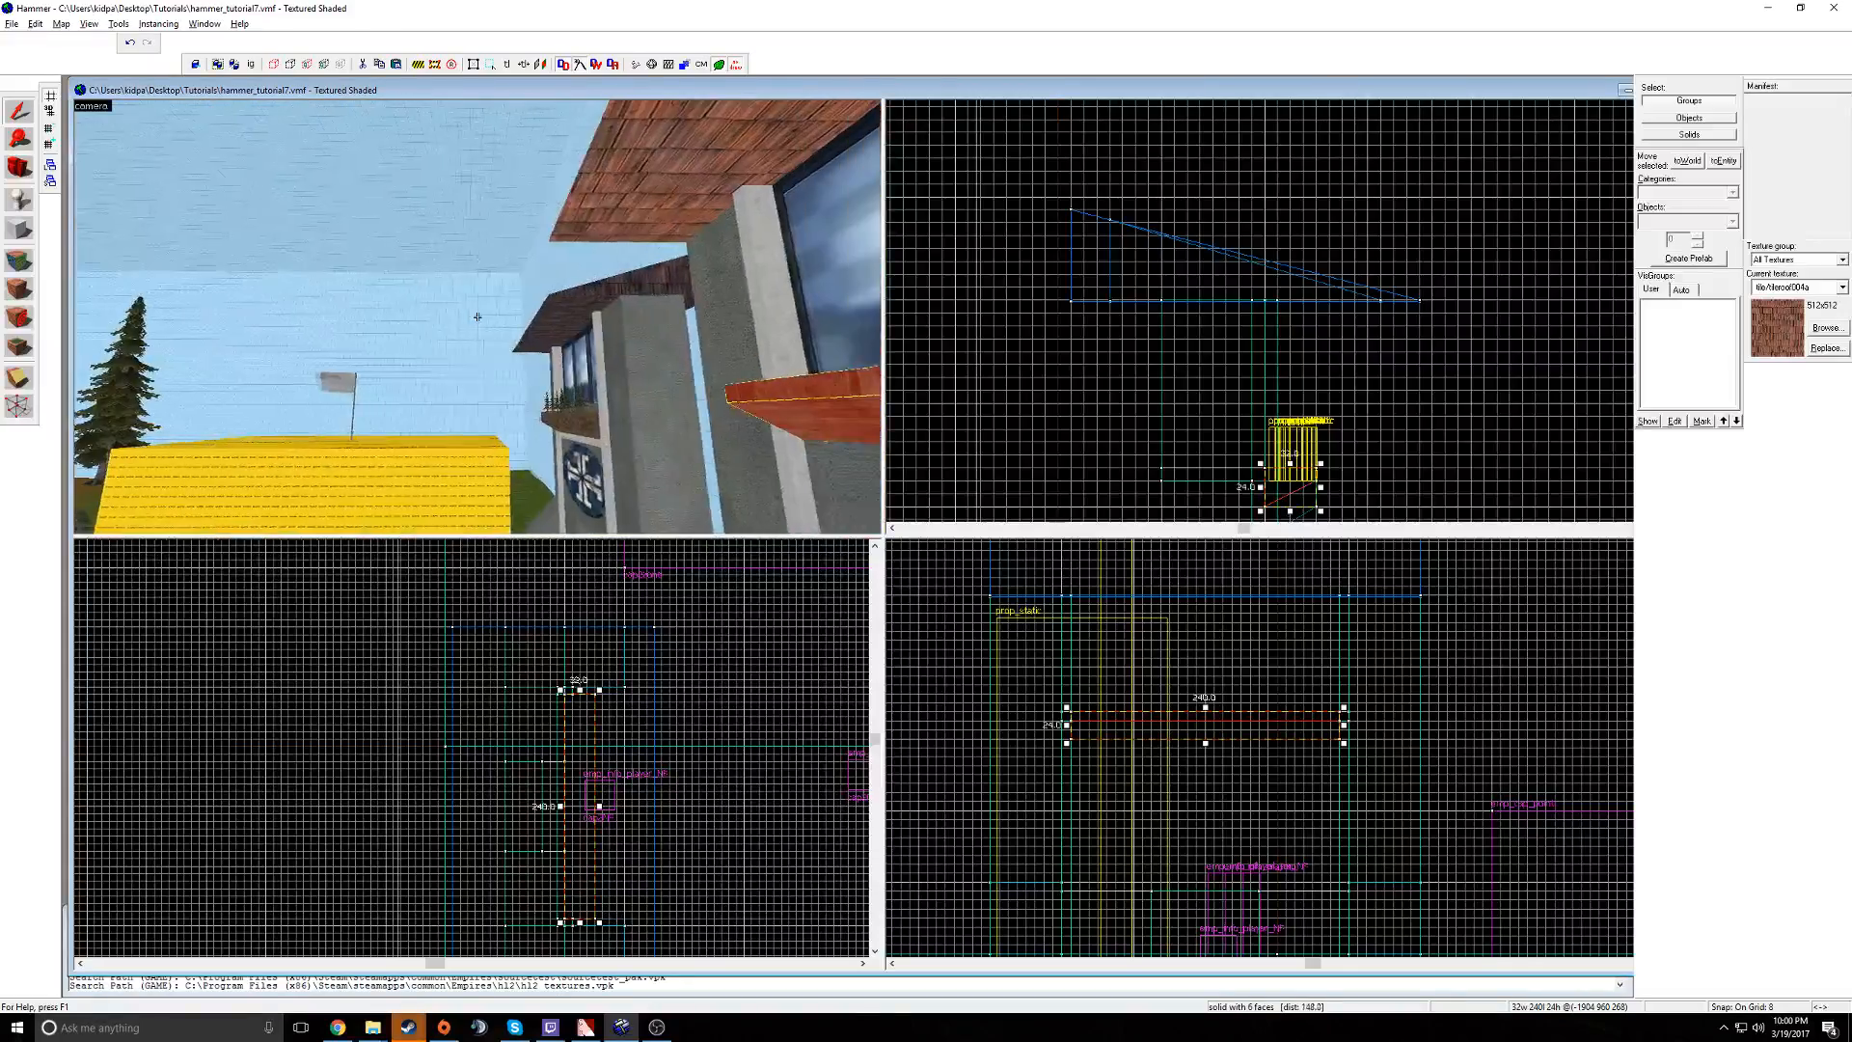
{"action": "key", "text": "s"}
{"action": "left_click", "coordinate": [477, 316]}
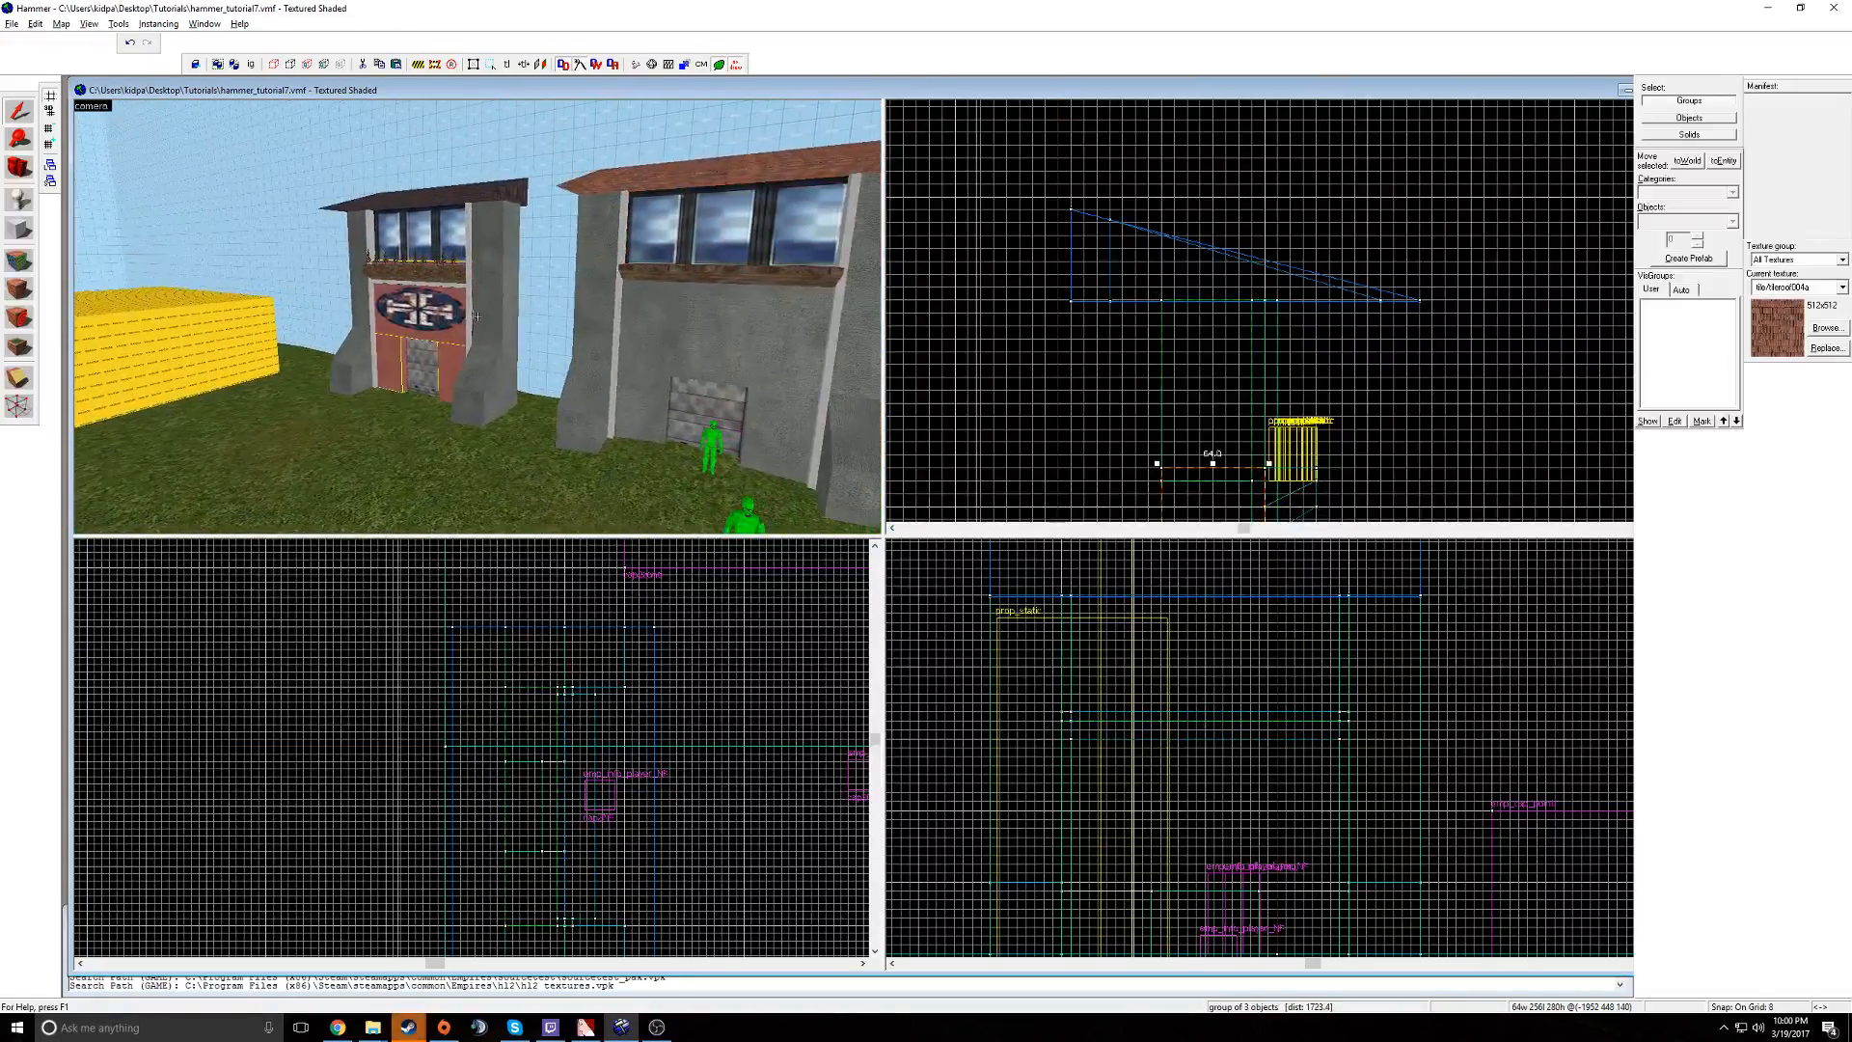
{"action": "key", "text": "w"}
{"action": "double_click", "coordinate": [478, 317]}
{"action": "key", "text": "w"}
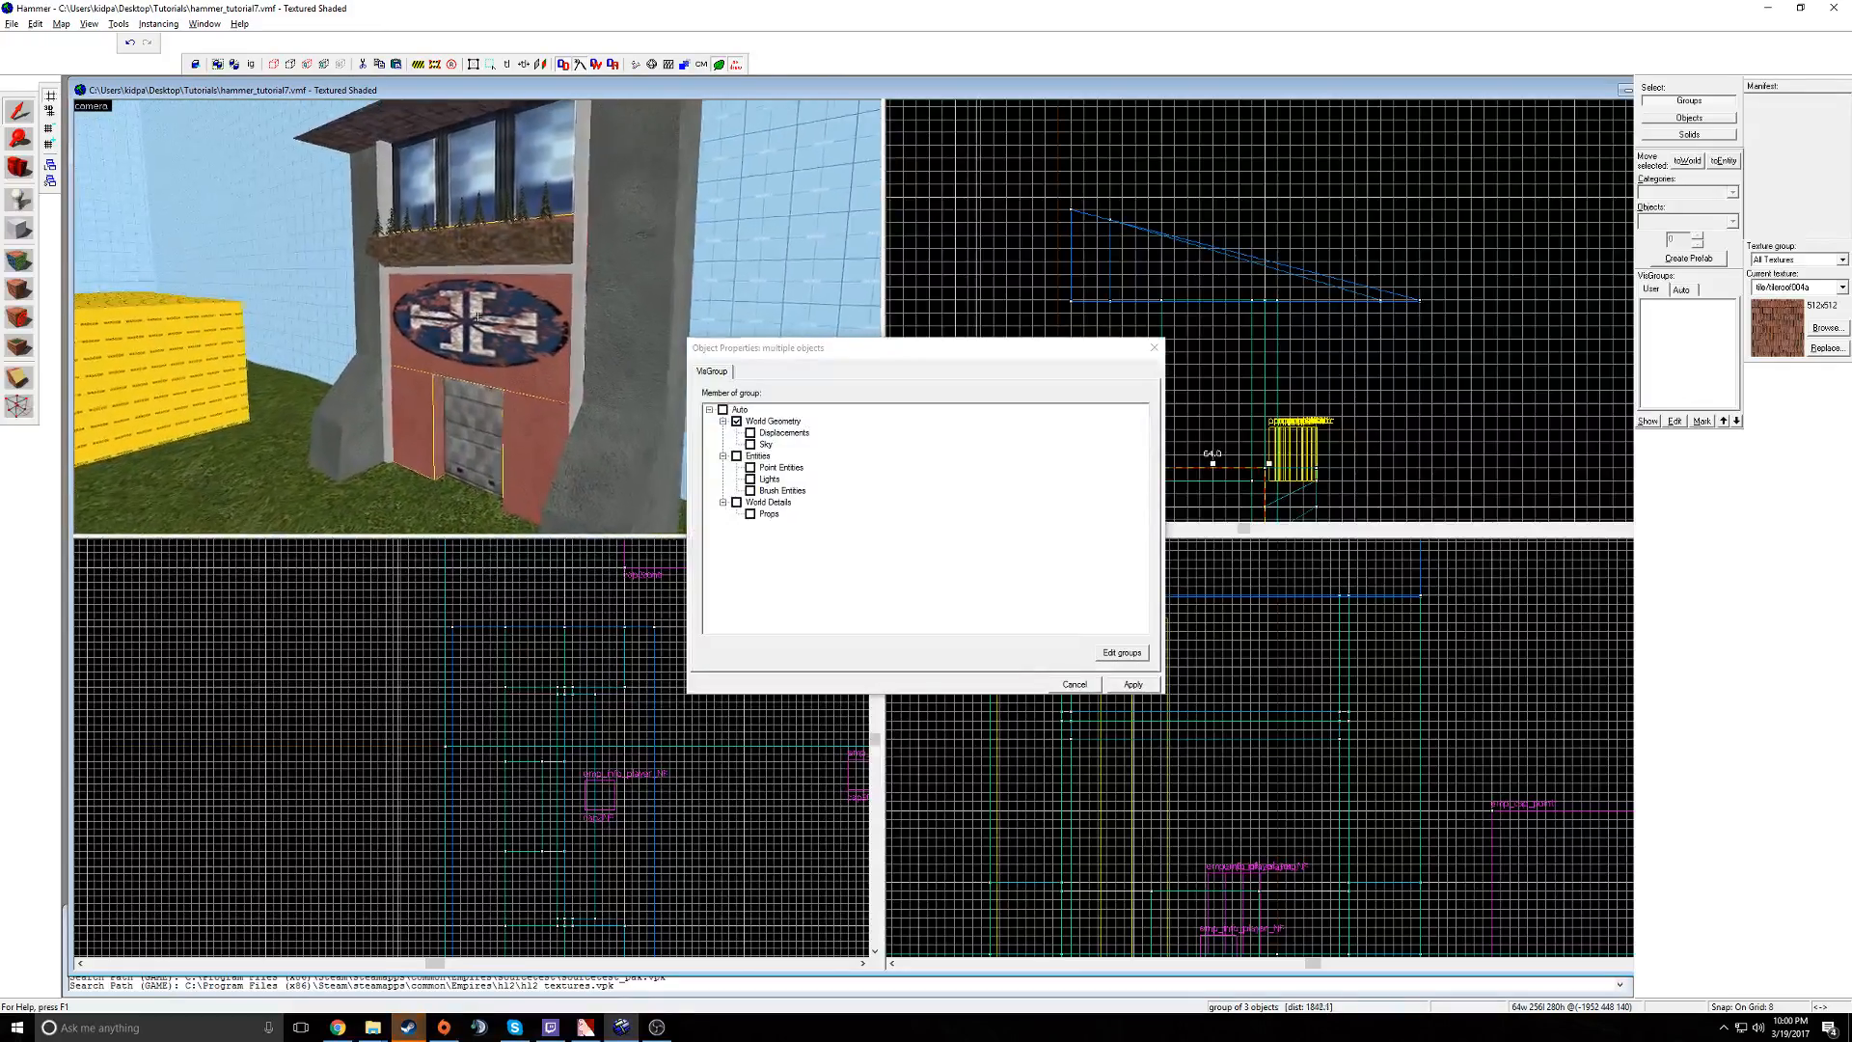
{"action": "left_click", "coordinate": [1153, 347]}
{"action": "key", "text": "z"}
{"action": "key", "text": "d"}
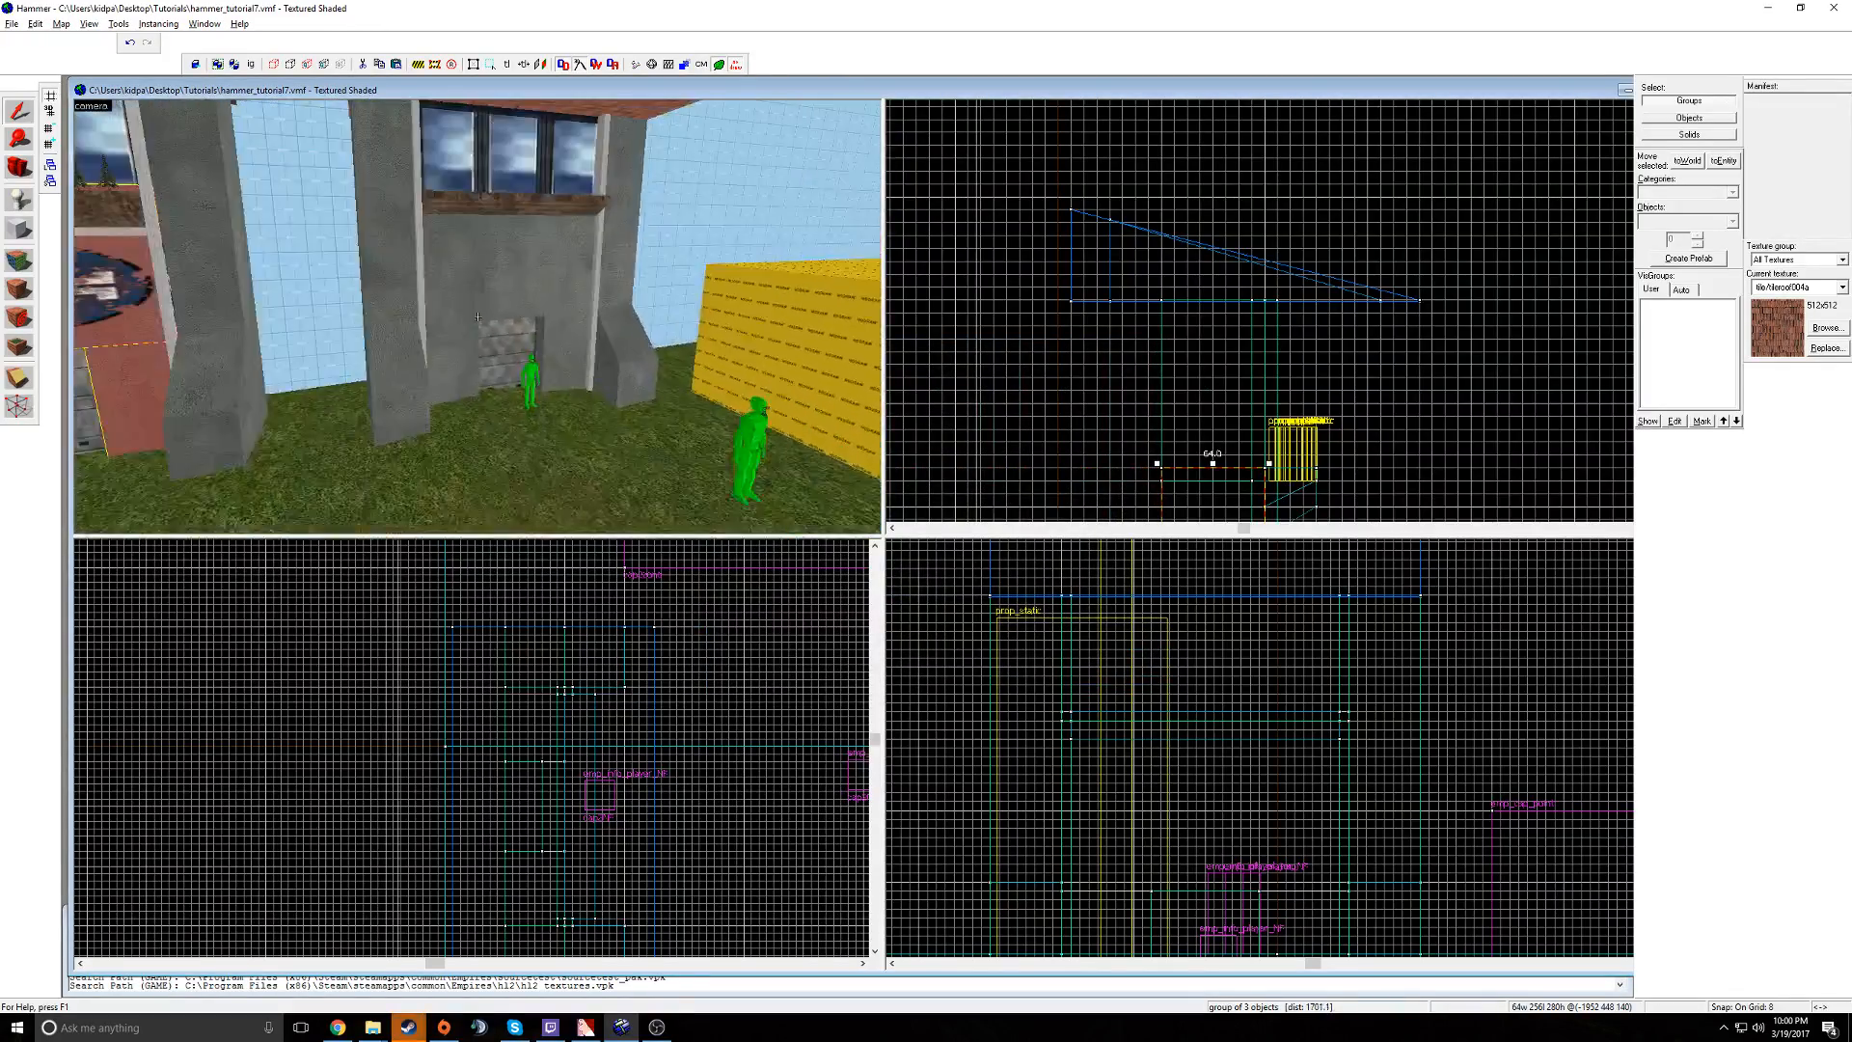
- Create a block 8 units thick and 280 units high along the front wall's full width, flush with its front face
{"action": "key", "text": "w"}
{"action": "left_click", "coordinate": [477, 317]}
{"action": "key", "text": "w"}
{"action": "key", "text": "s"}
{"action": "key", "text": "z"}
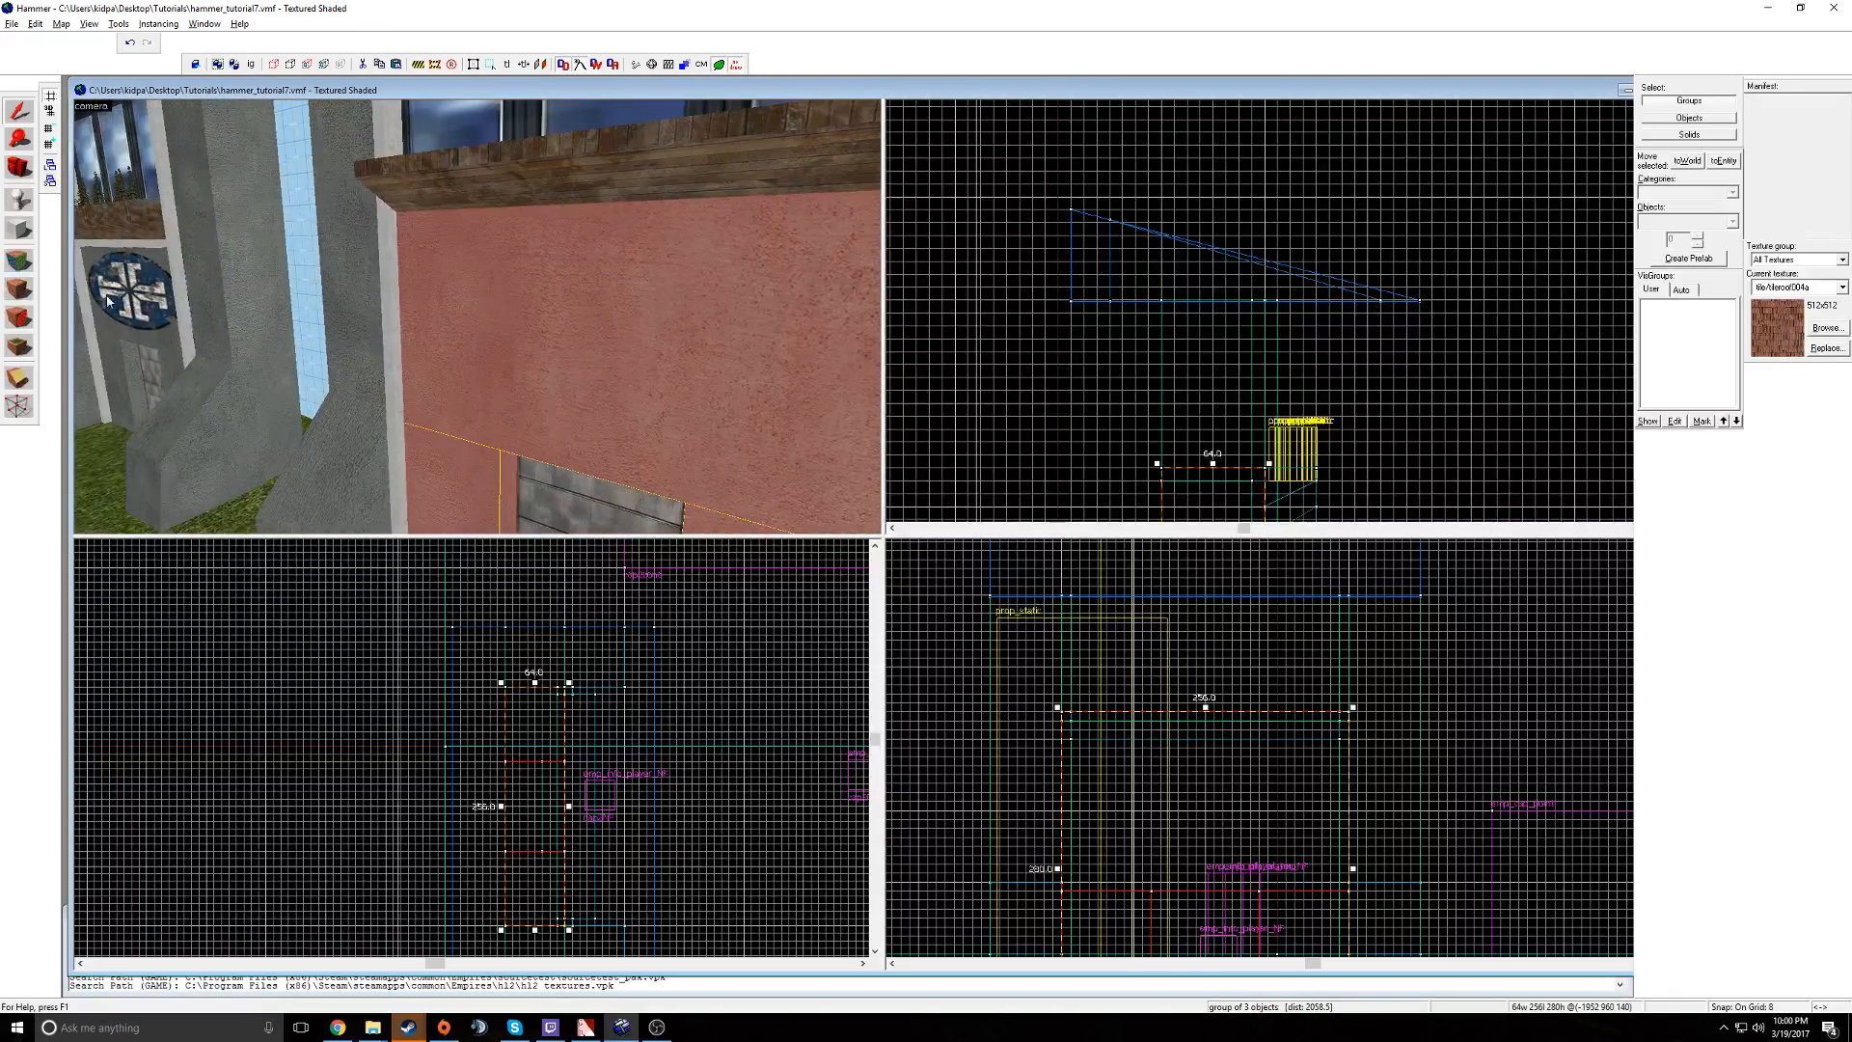
{"action": "left_click", "coordinate": [19, 232]}
{"action": "scroll", "coordinate": [587, 803], "scroll_direction": "up", "scroll_amount": 3}
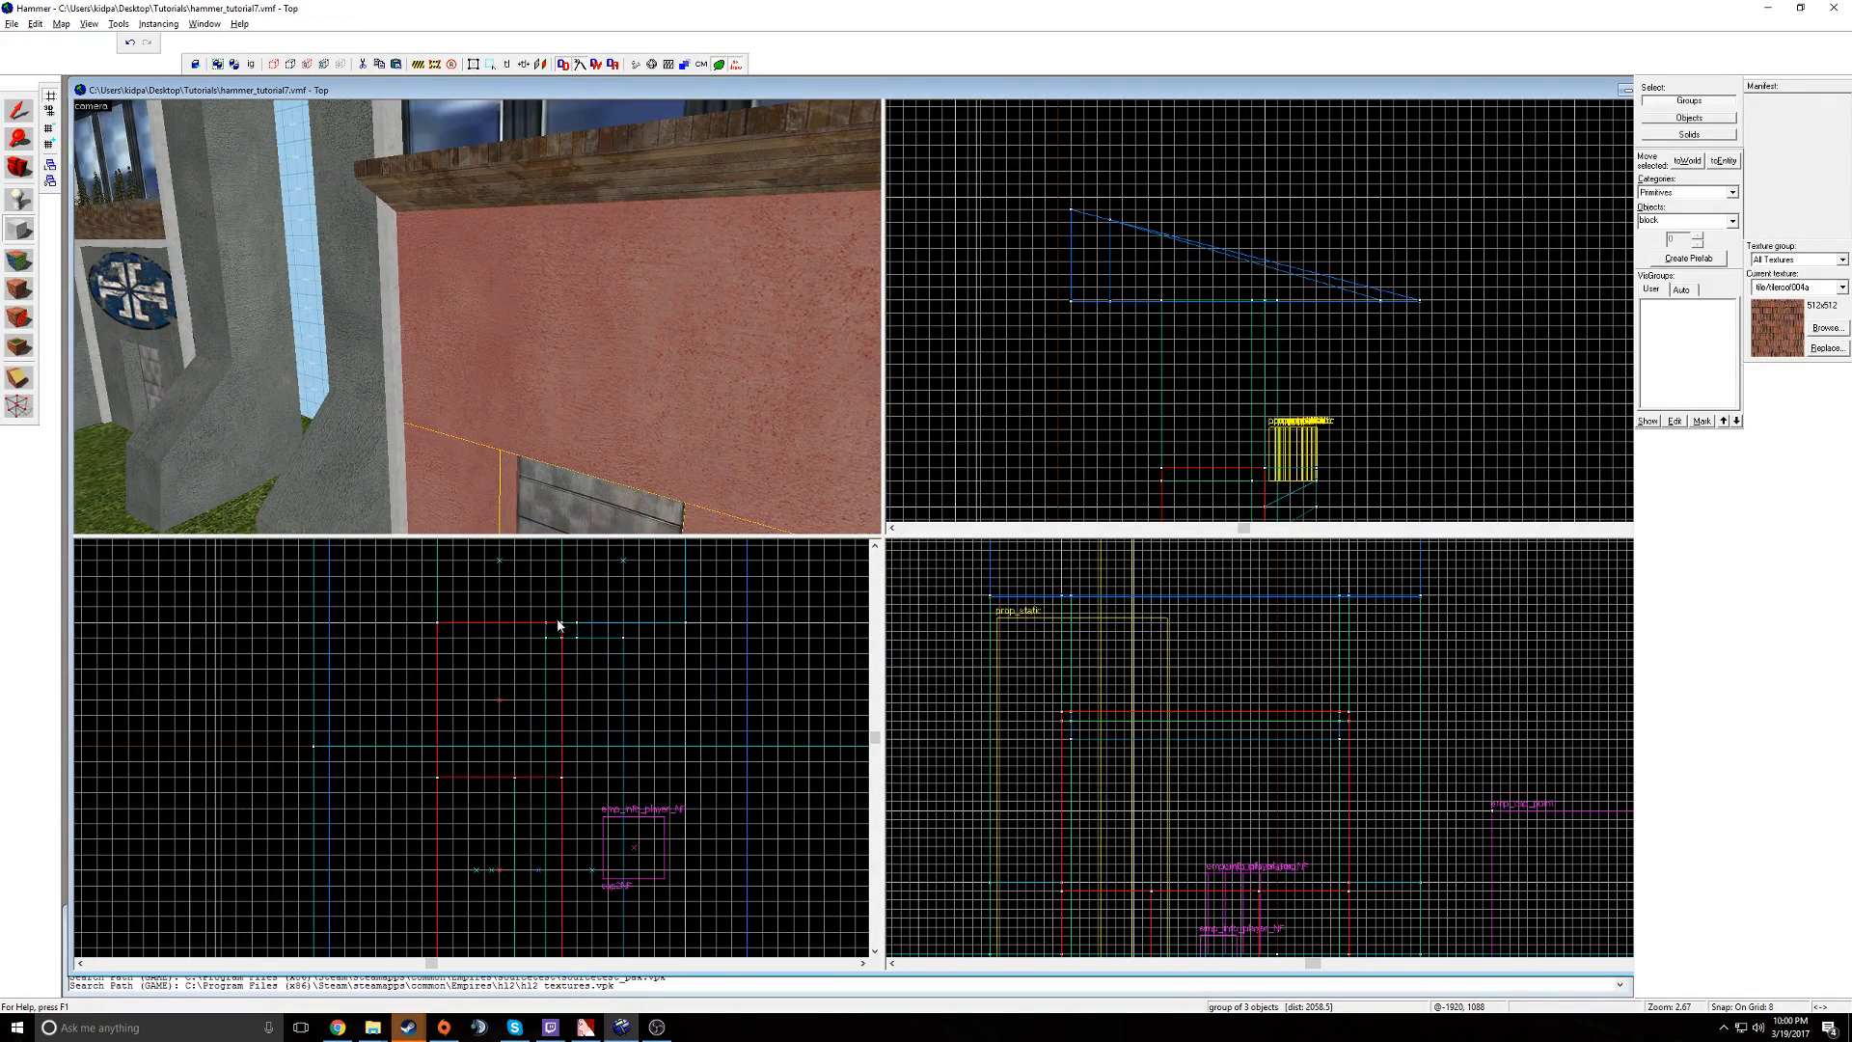
{"action": "left_click_drag", "start_coordinate": [543, 629], "coordinate": [547, 889]}
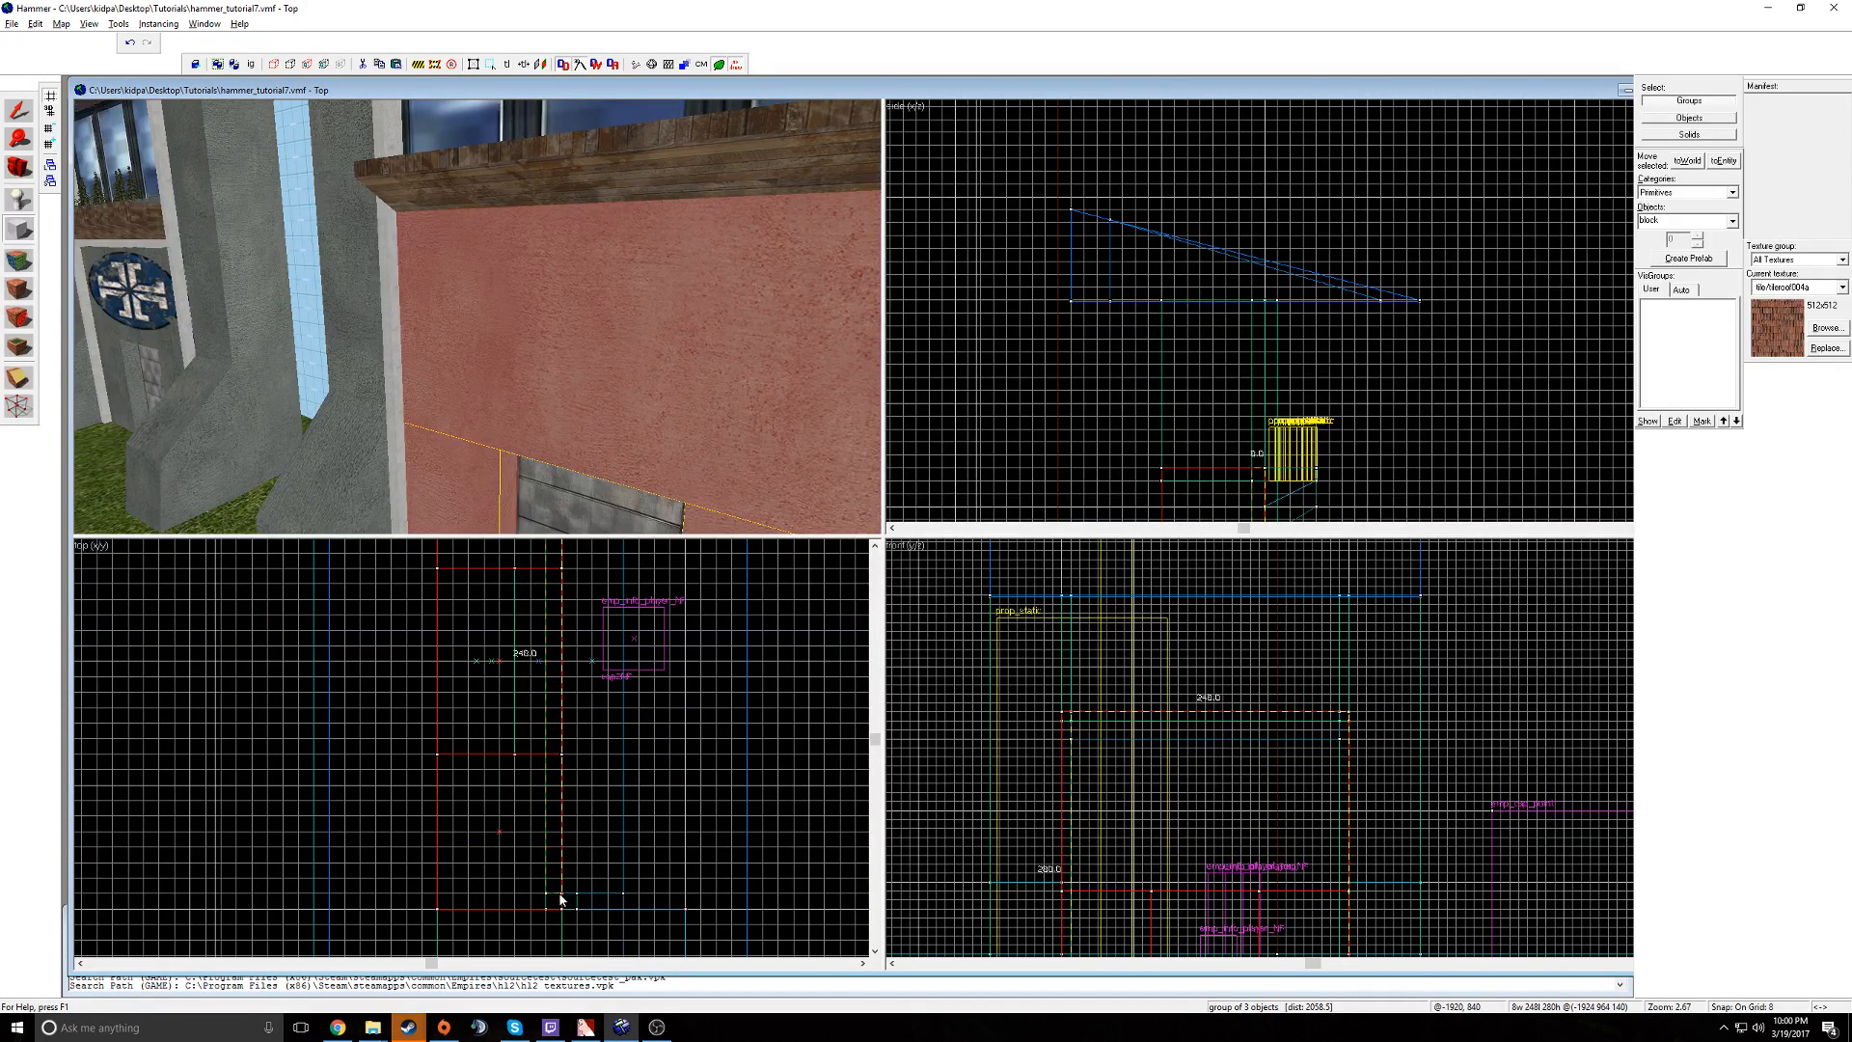
{"action": "key", "text": "Return"}
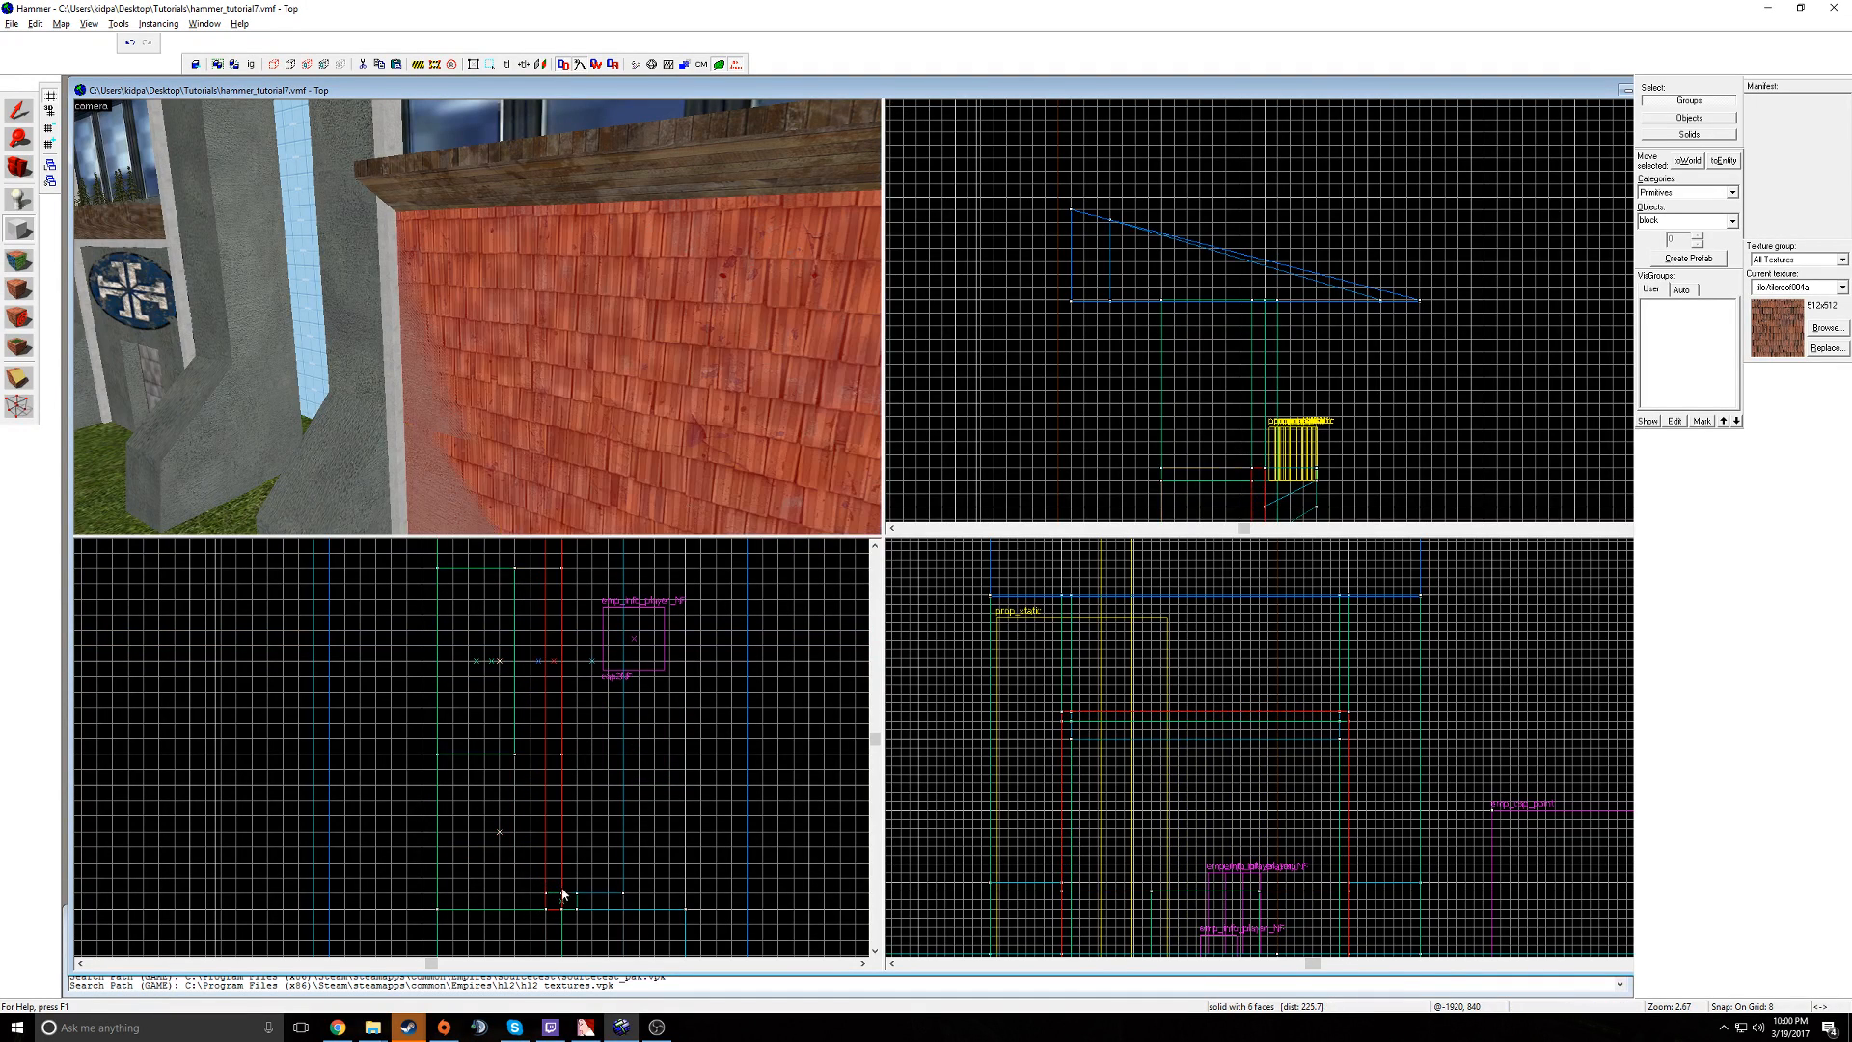
- Raise the block's lower edge to above the doorway, making it a front panel 160 units high
{"action": "left_click", "coordinate": [10, 109]}
{"action": "scroll", "coordinate": [1238, 920], "scroll_direction": "down", "scroll_amount": 2}
{"action": "left_click_drag", "start_coordinate": [1235, 919], "coordinate": [1235, 825]}
{"action": "key", "text": "d"}
{"action": "key", "text": "w"}
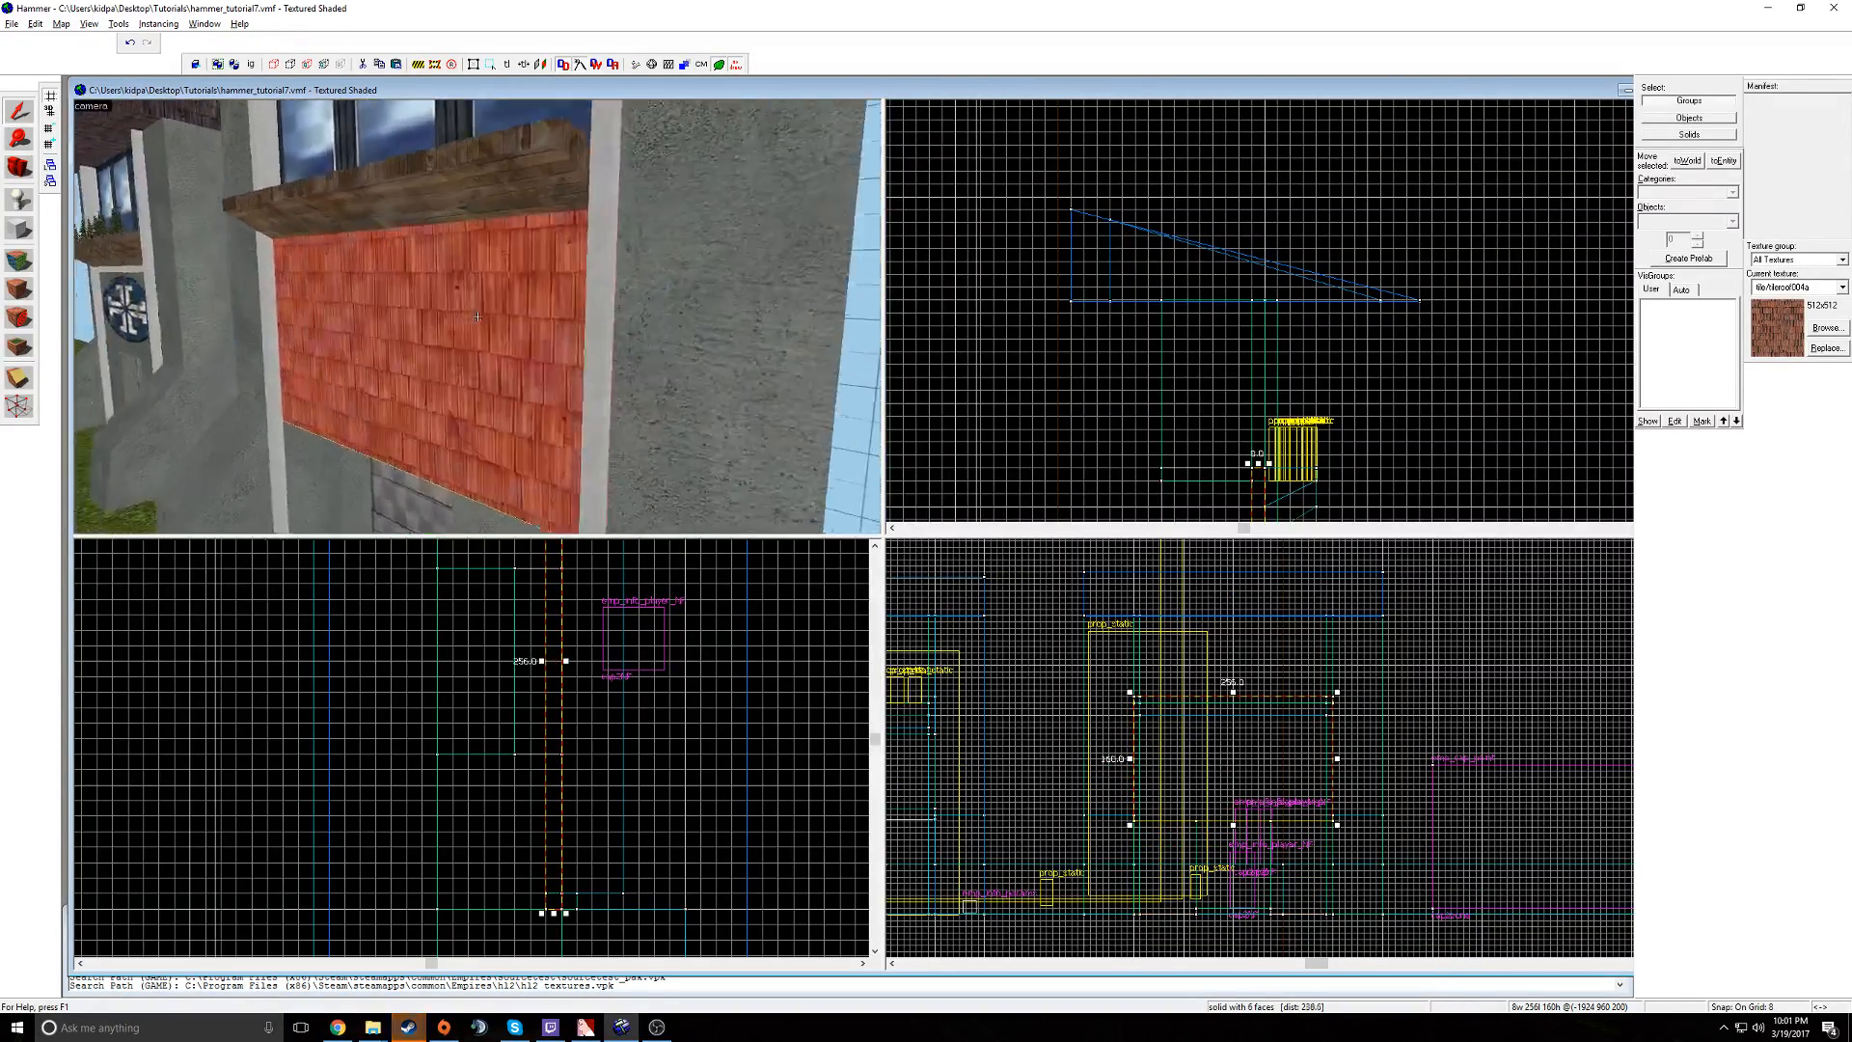
- Compare the new panel below the windows with the emblem panel on the original tower
{"action": "key", "text": "s"}
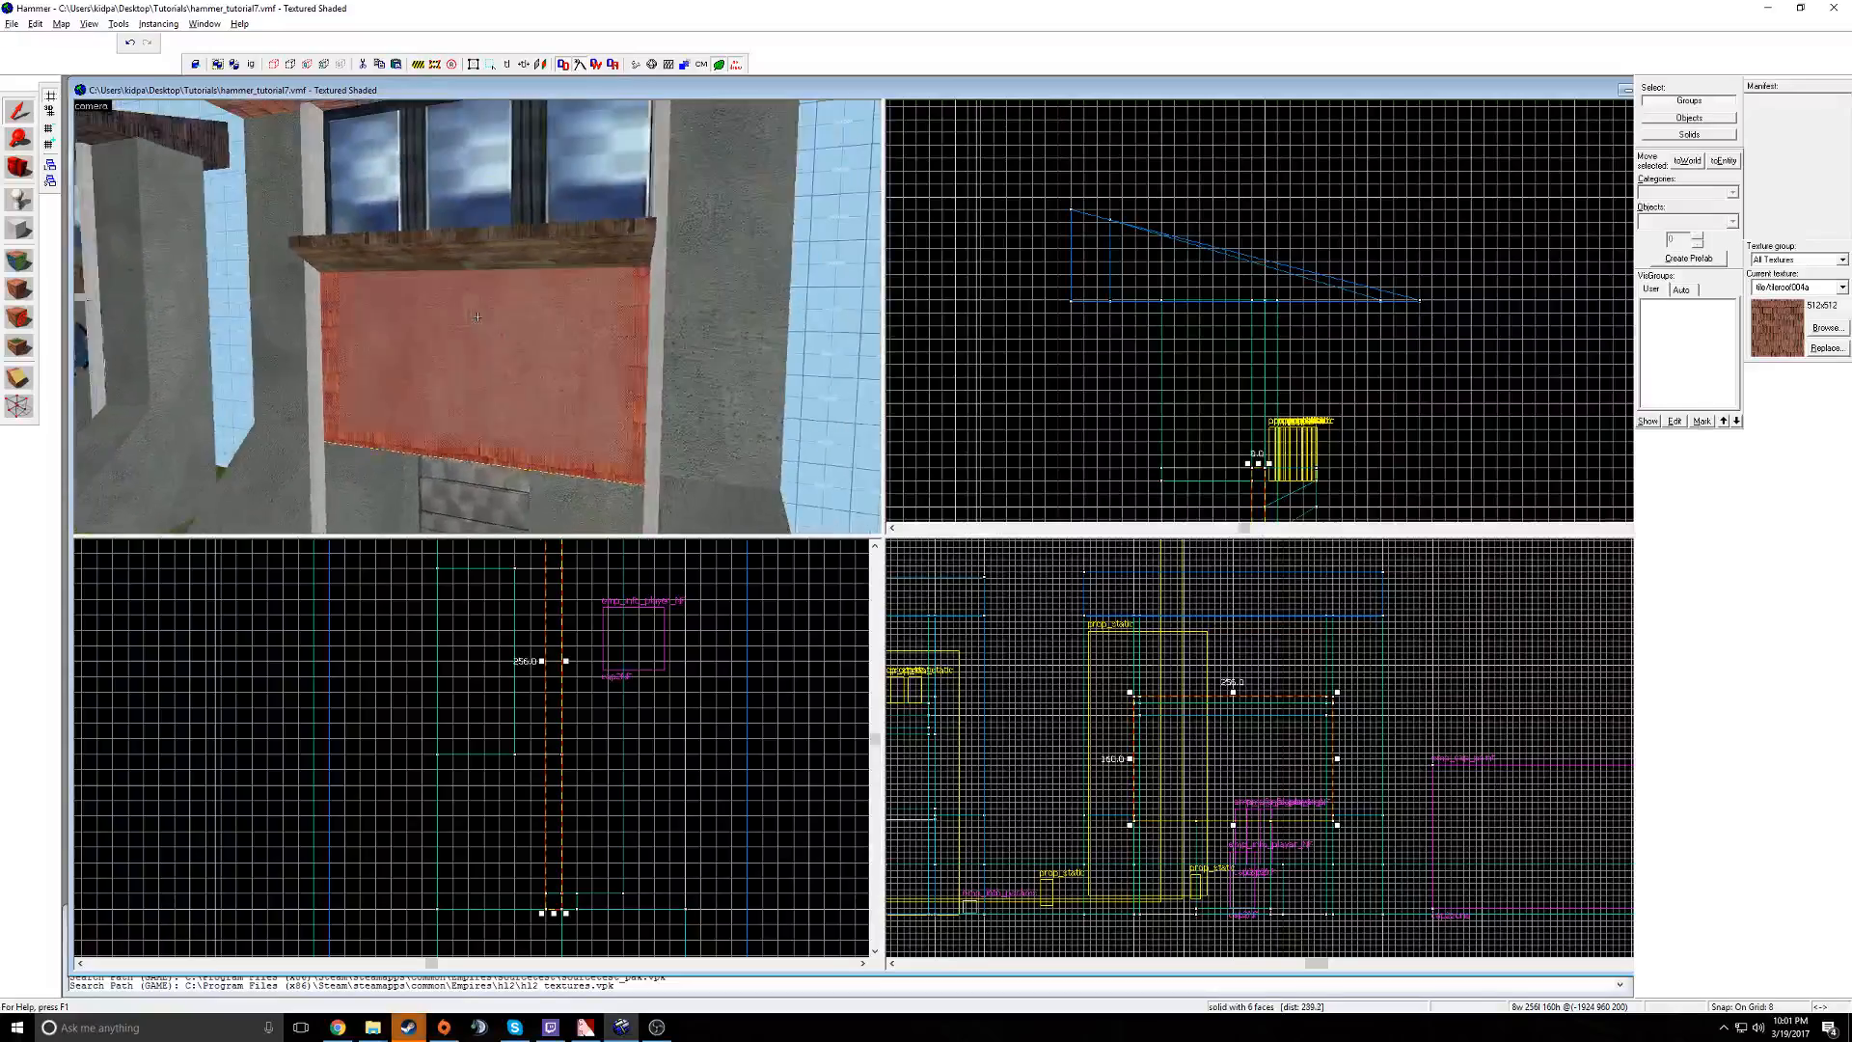
{"action": "key", "text": "a"}
{"action": "key", "text": "w"}
{"action": "key", "text": "a"}
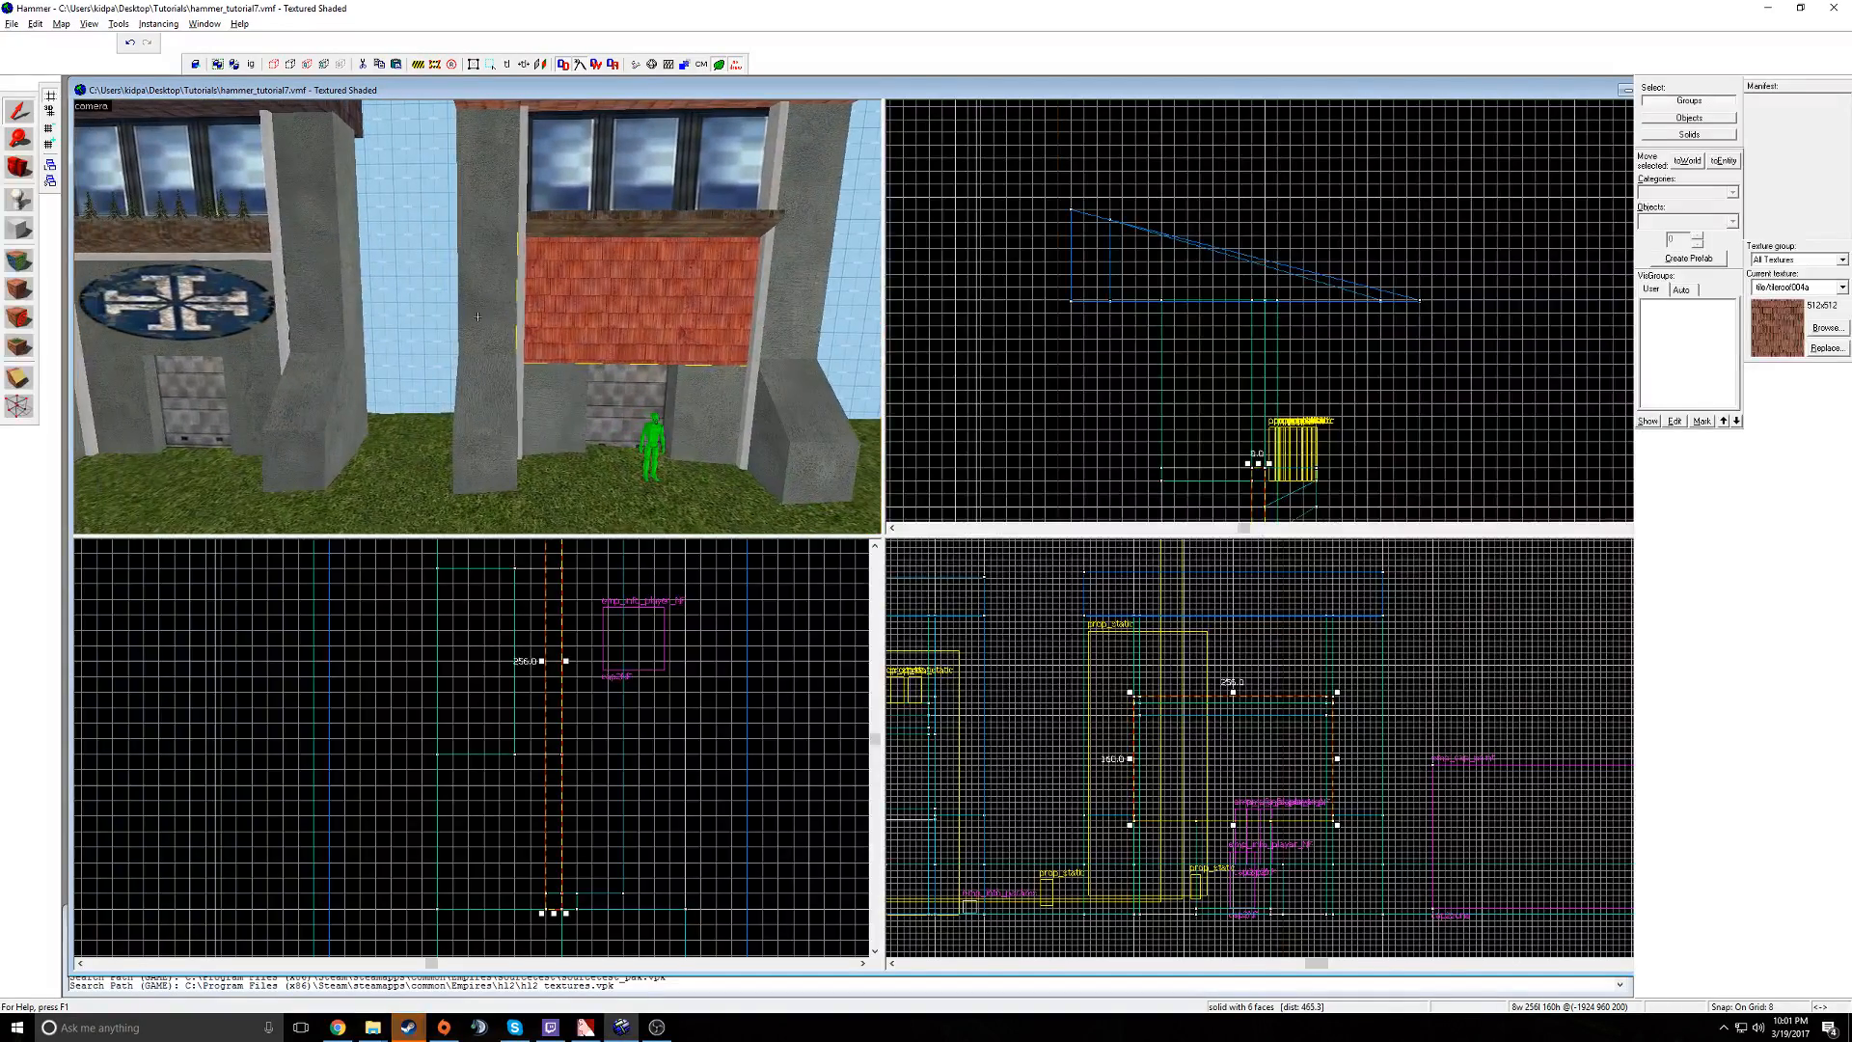
{"action": "key", "text": "d"}
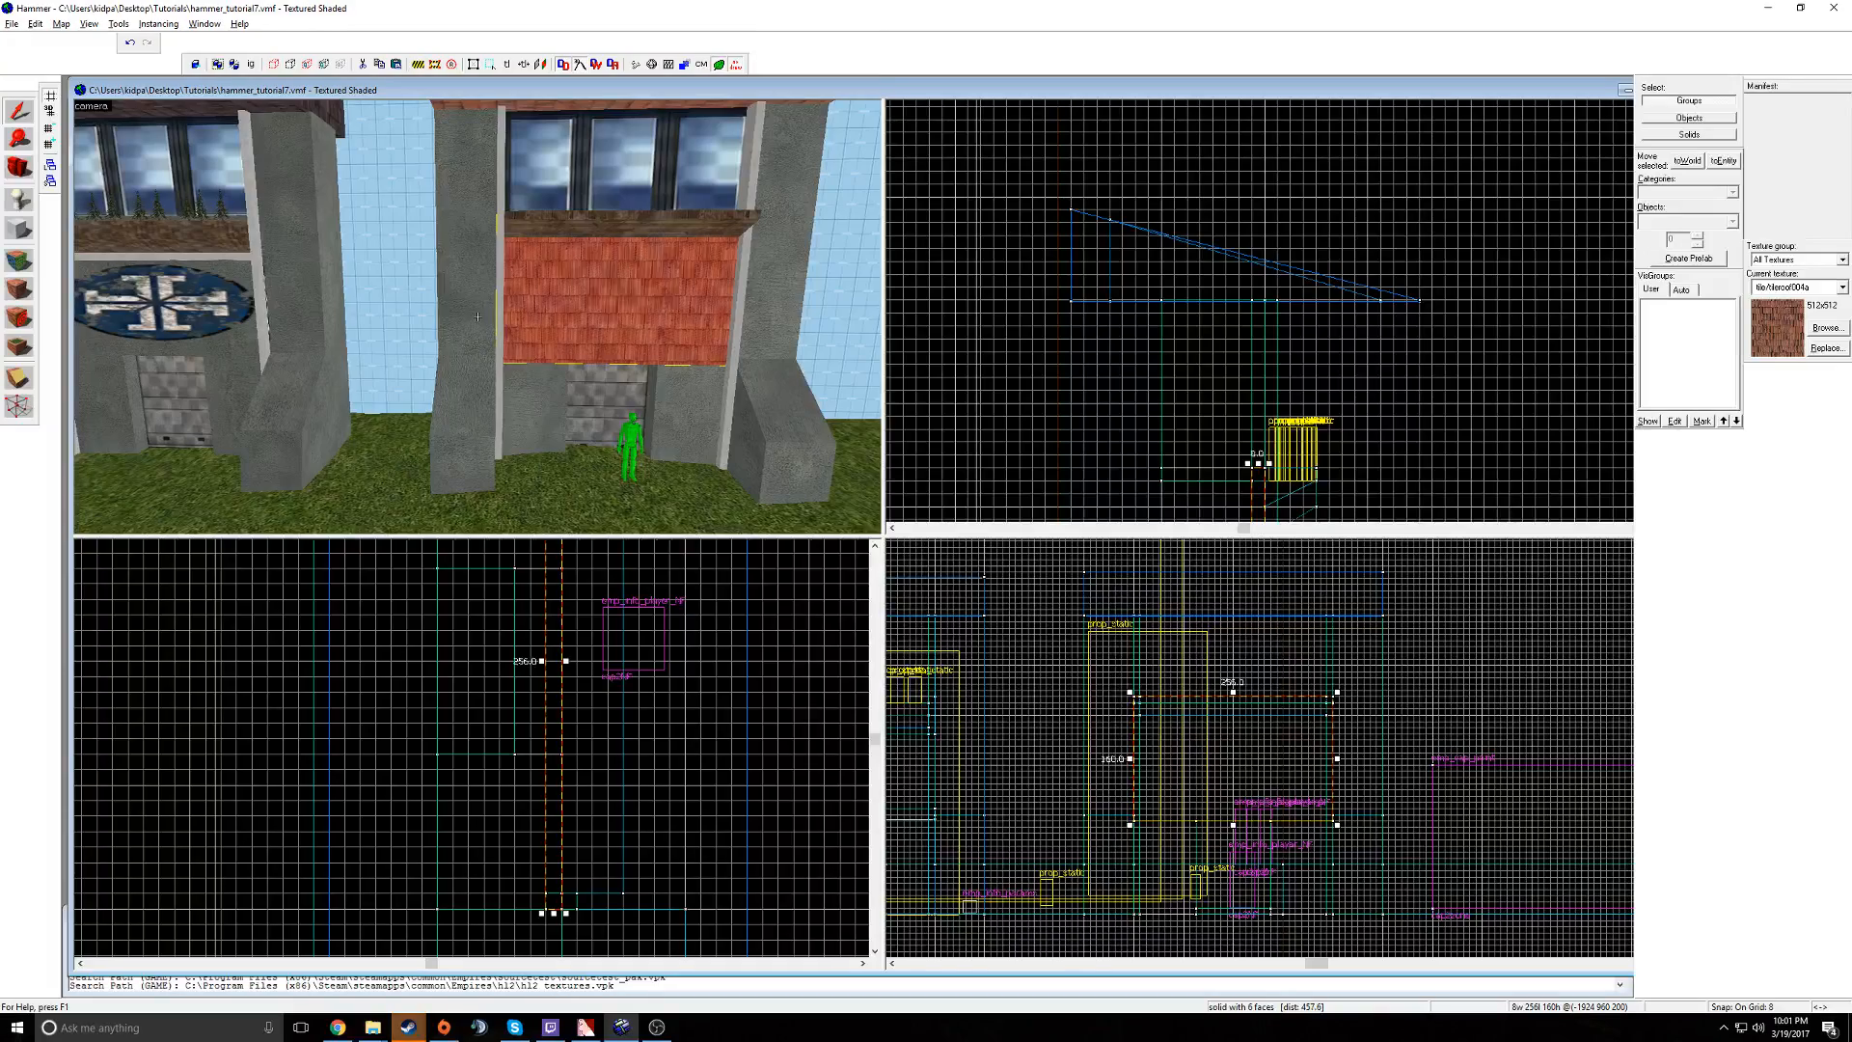
{"action": "key", "text": "w"}
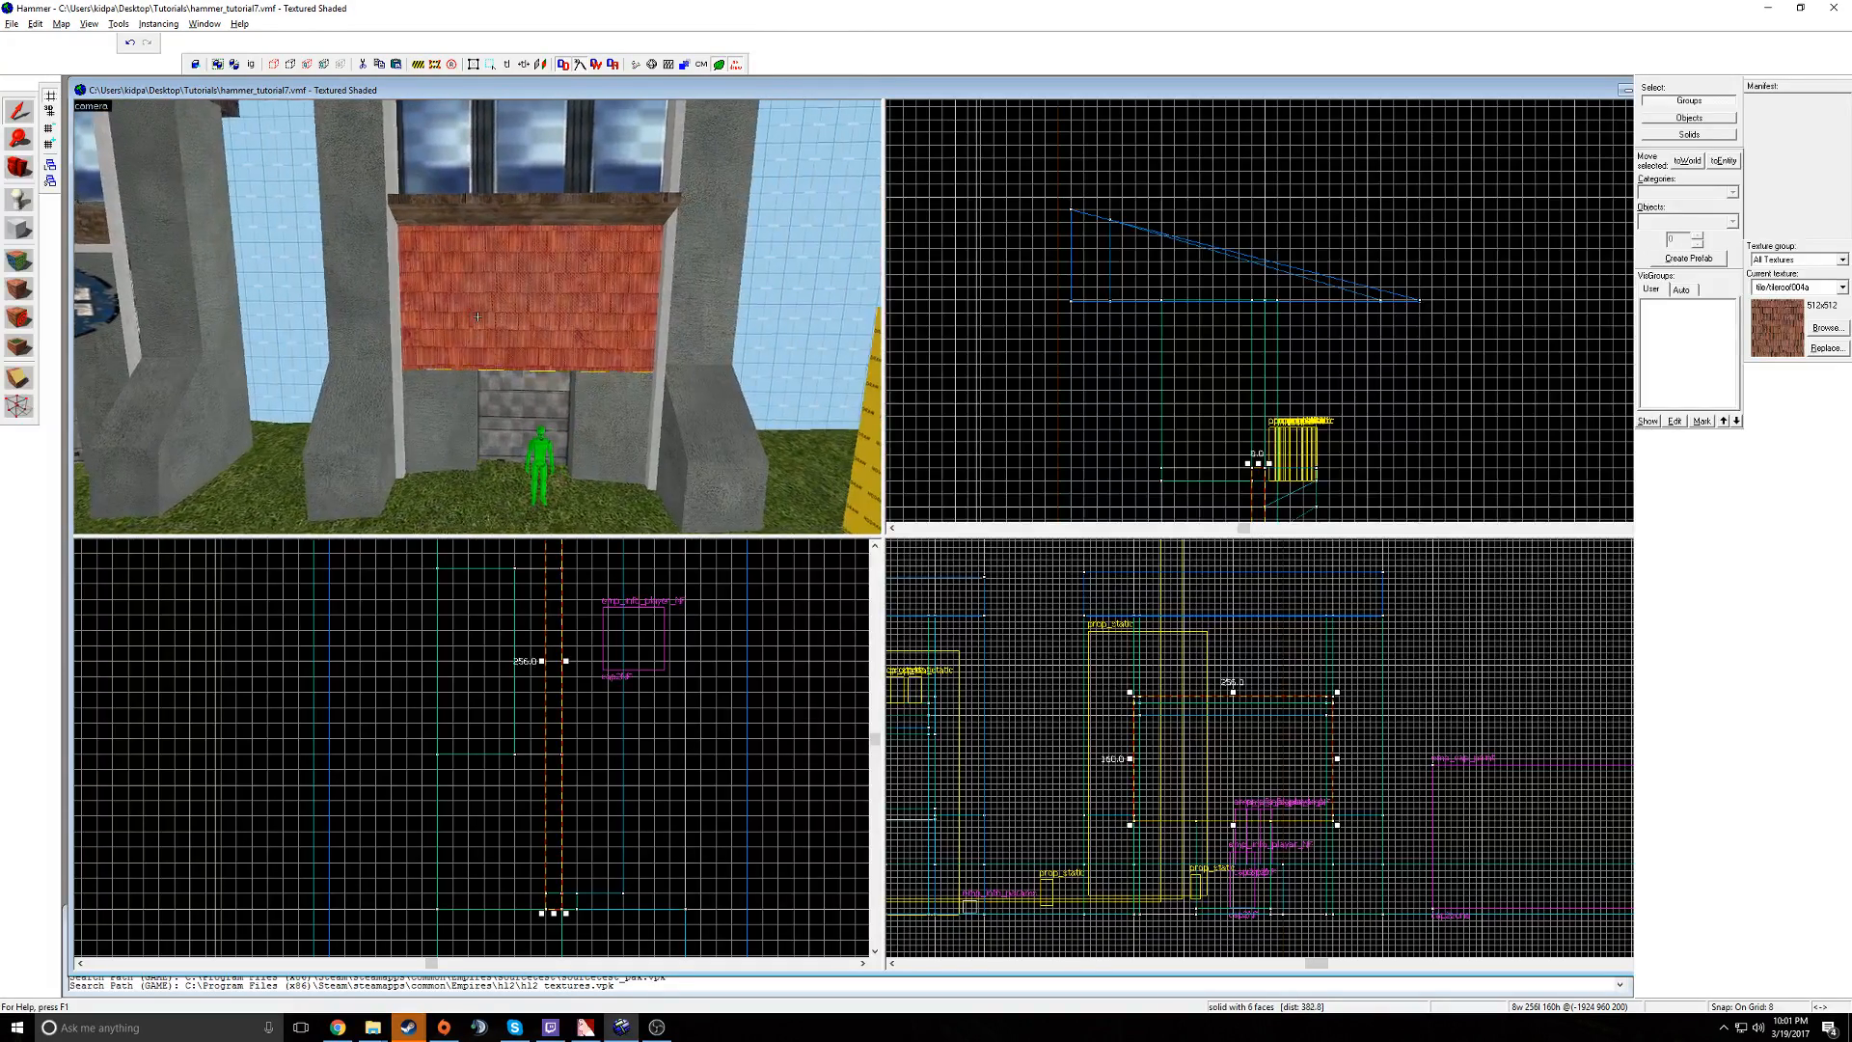
{"action": "key", "text": "w"}
{"action": "key", "text": "z"}
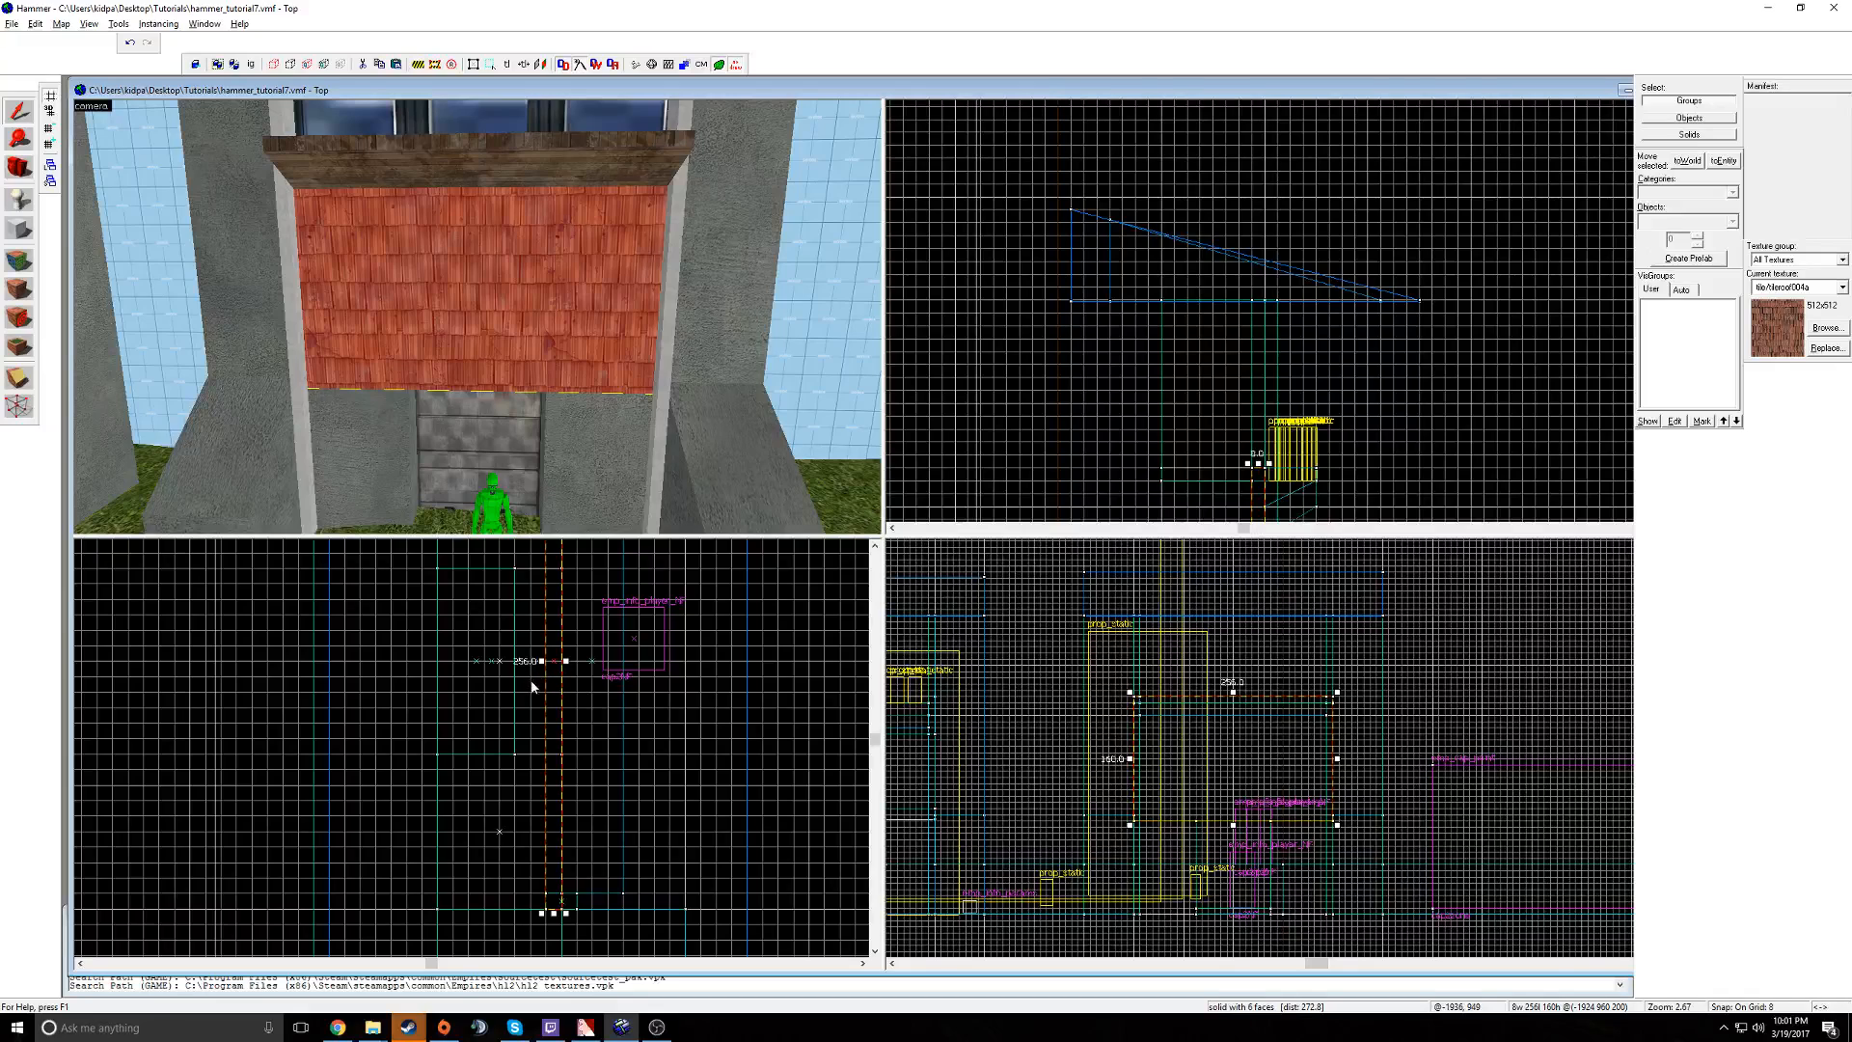
- Filter the textures for decal and browse the results for the emblem used on the original tower
{"action": "left_click", "coordinate": [24, 264]}
{"action": "left_click", "coordinate": [894, 566]}
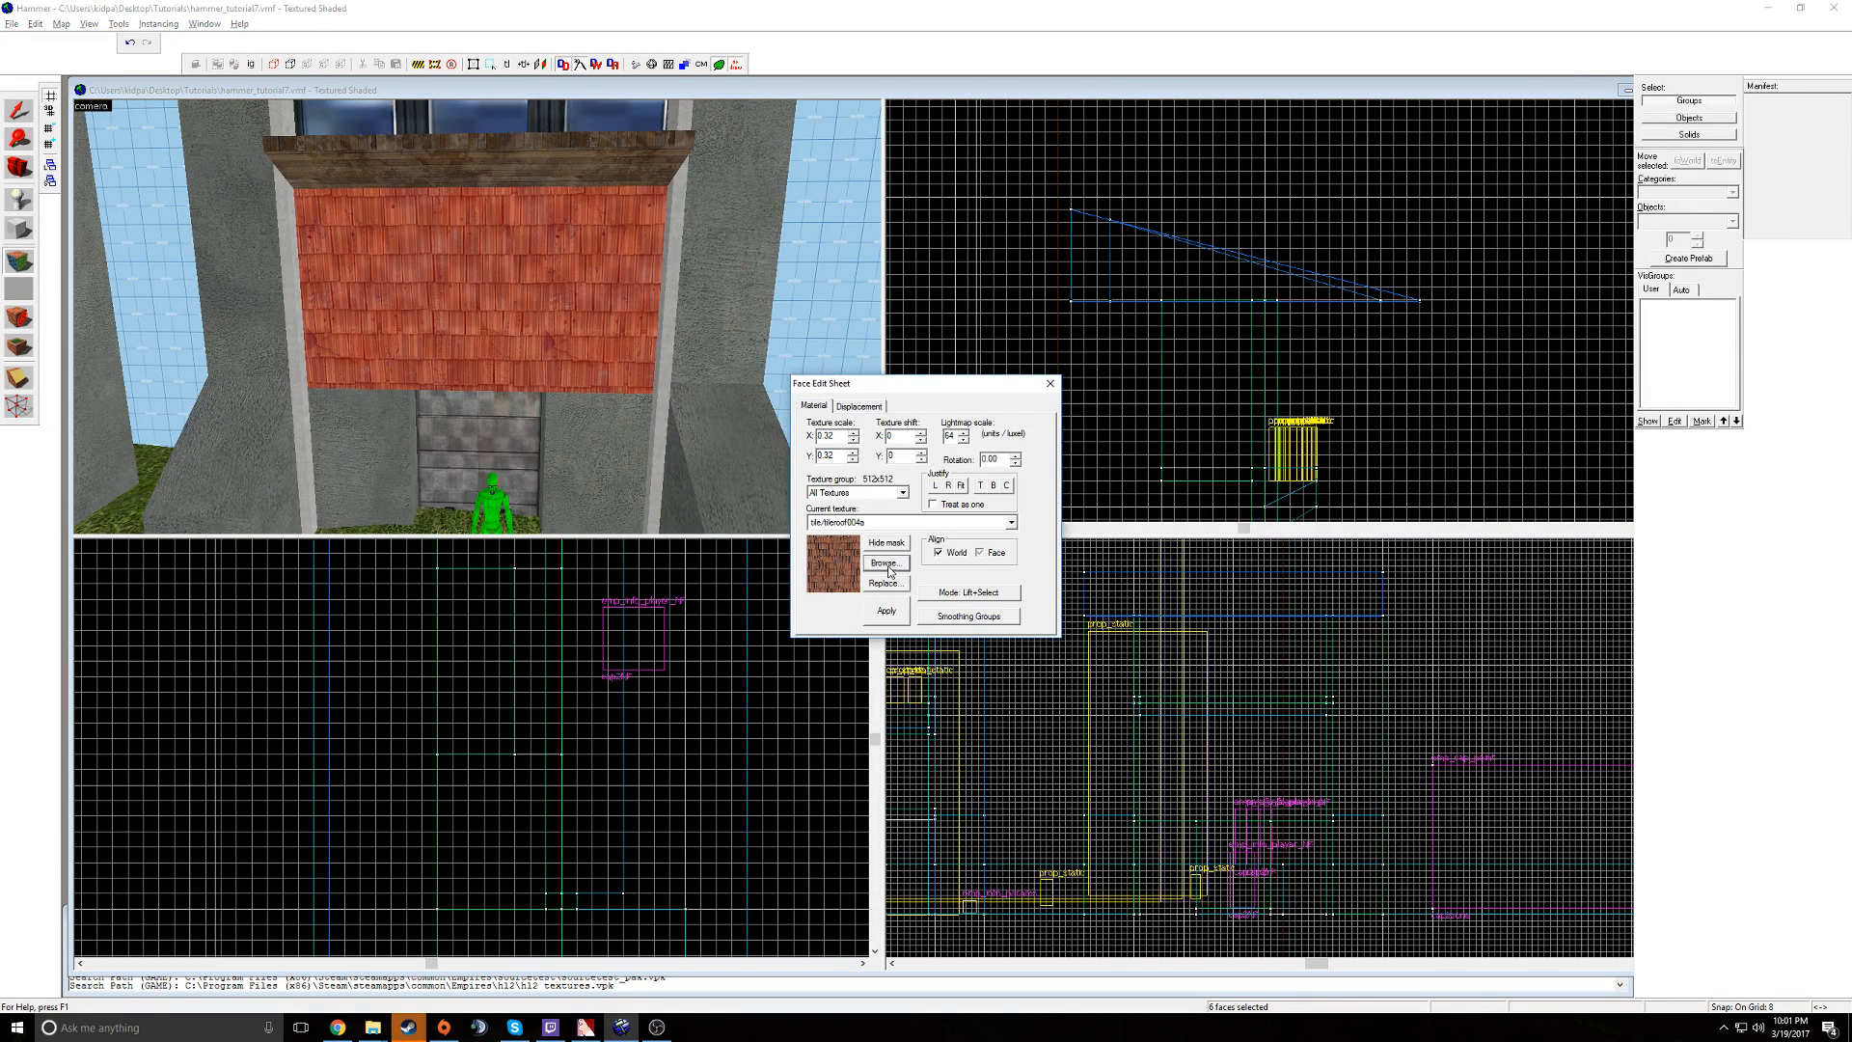
{"action": "type", "text": "decal"}
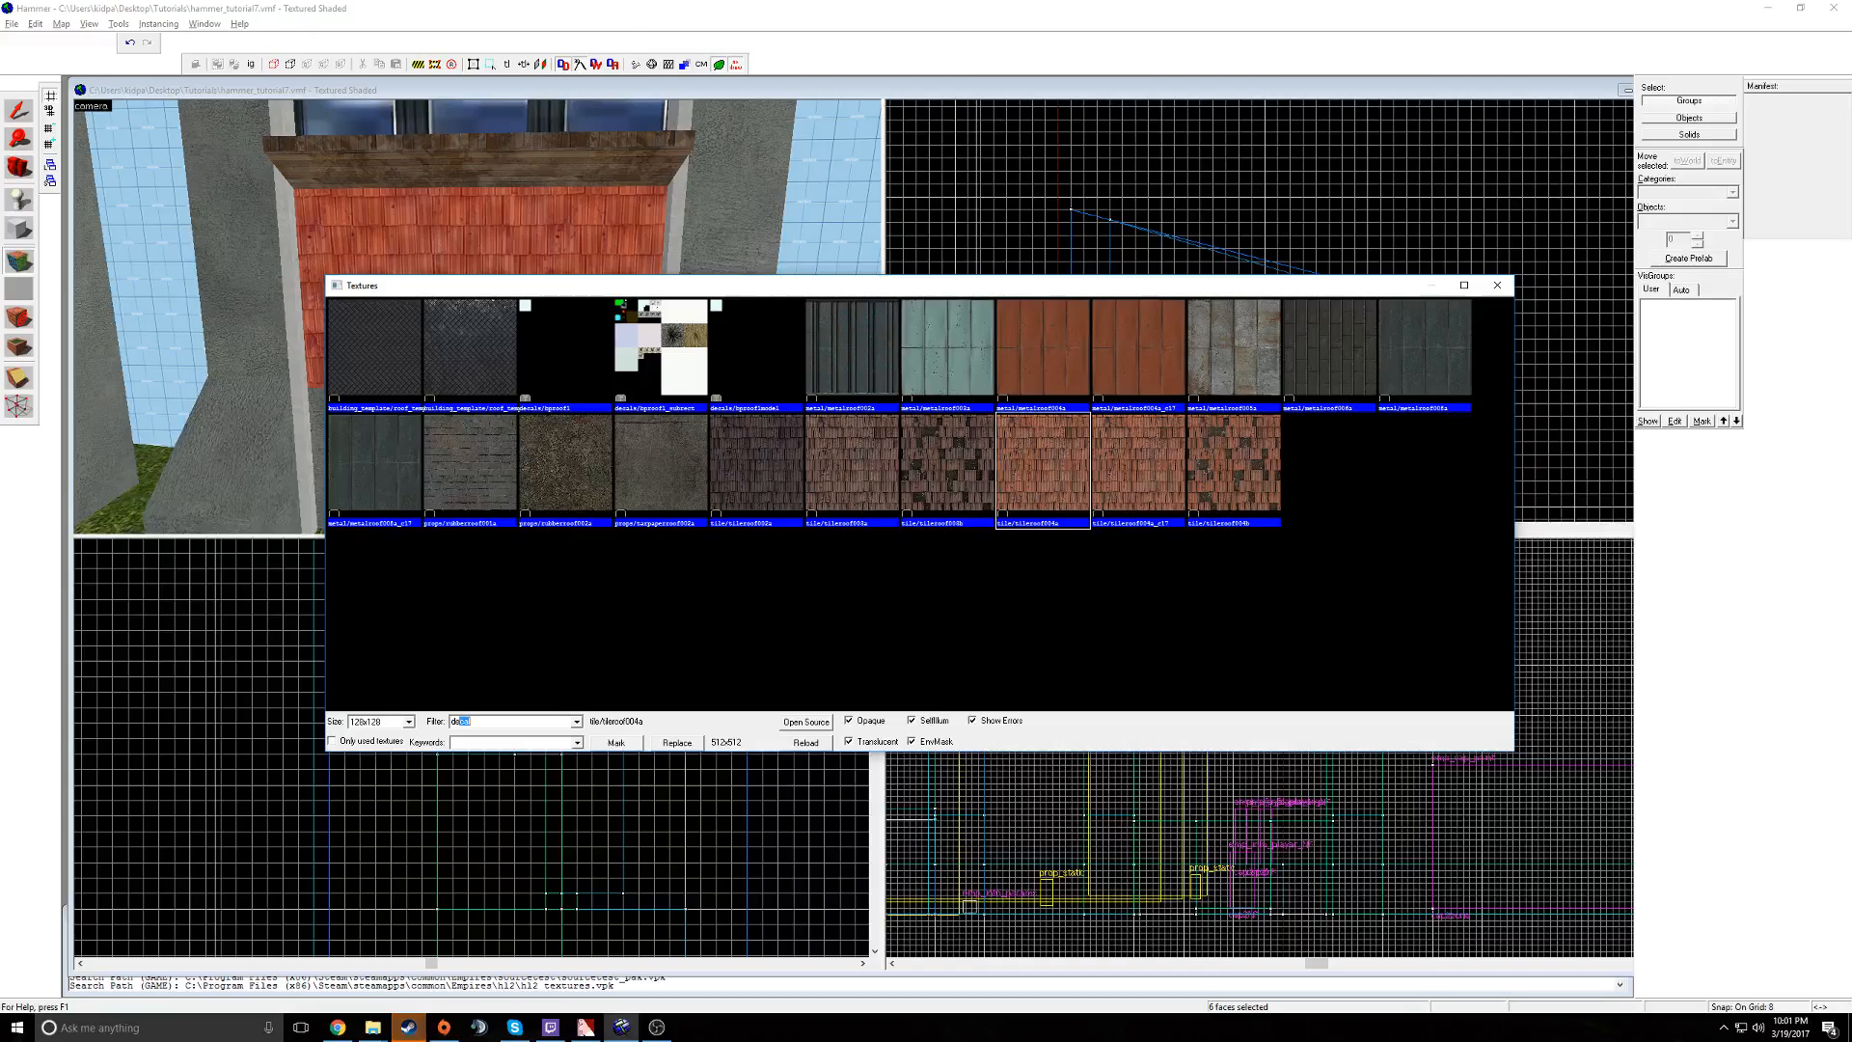
{"action": "scroll", "coordinate": [767, 461], "scroll_direction": "down", "scroll_amount": 15}
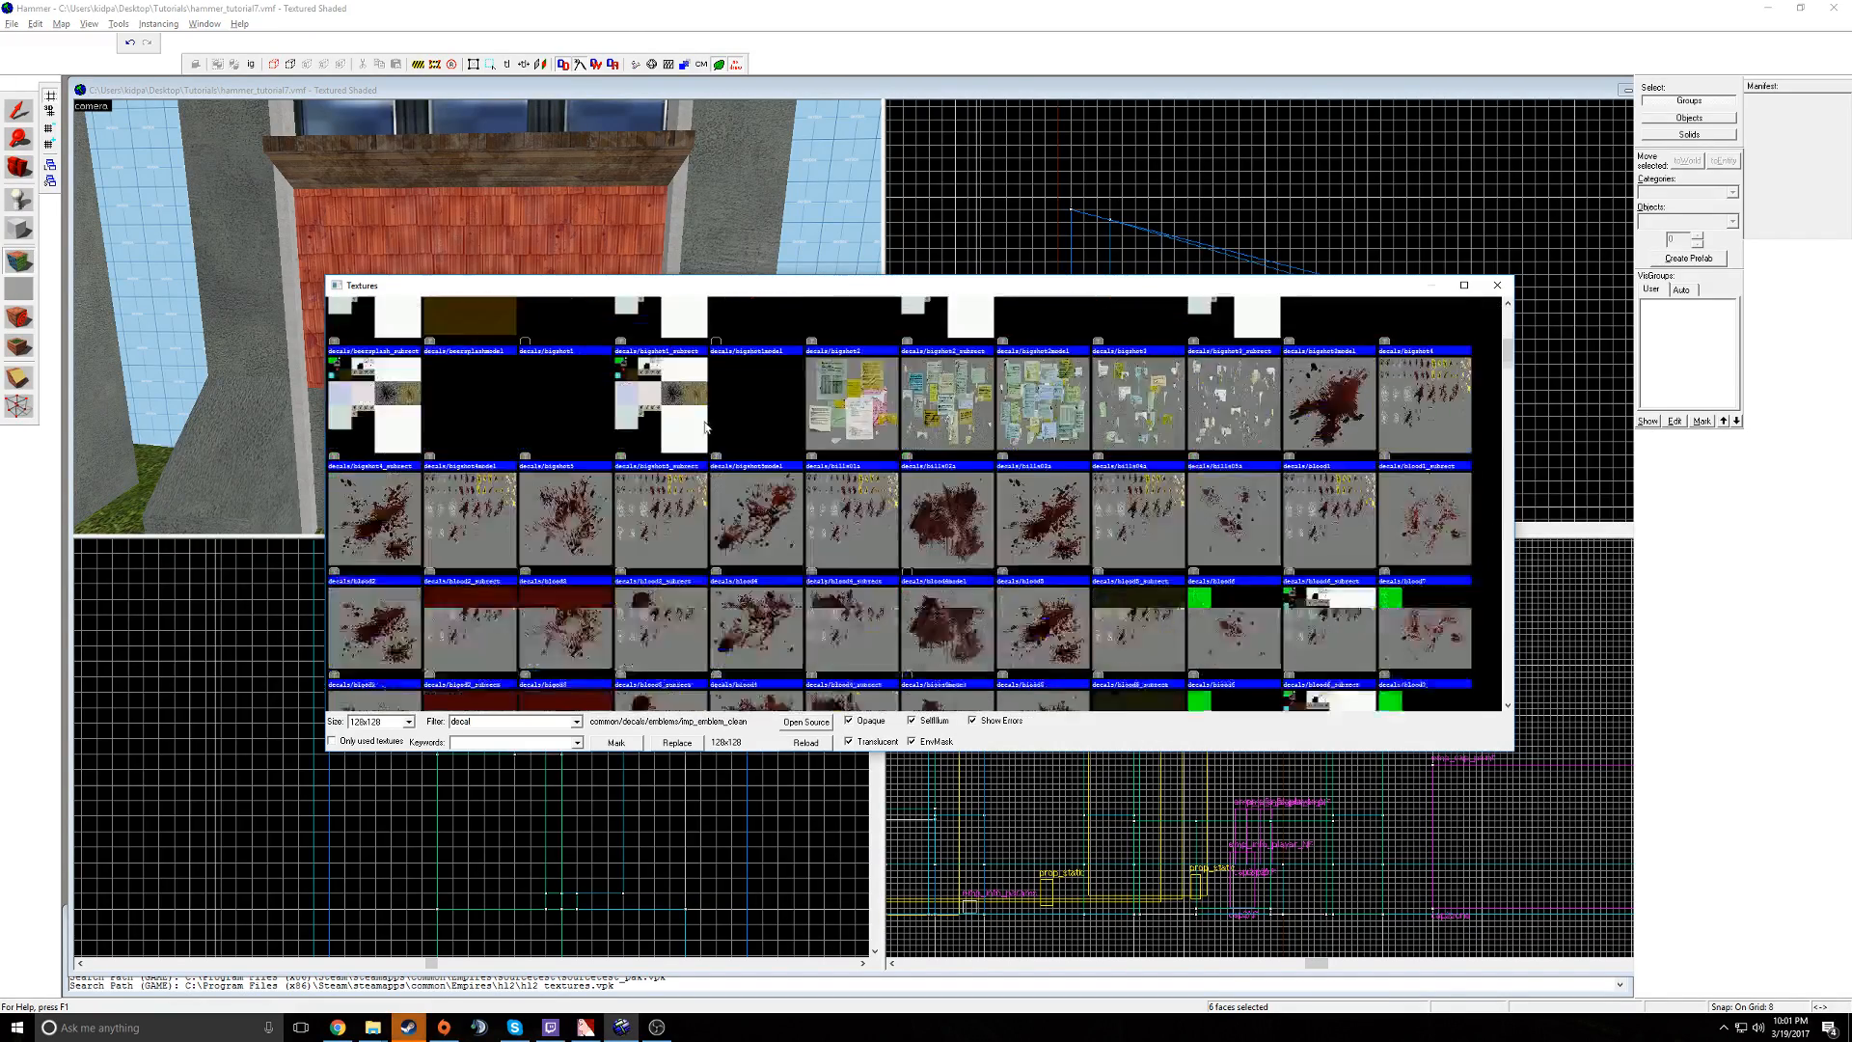
{"action": "scroll", "coordinate": [771, 463], "scroll_direction": "down", "scroll_amount": 15}
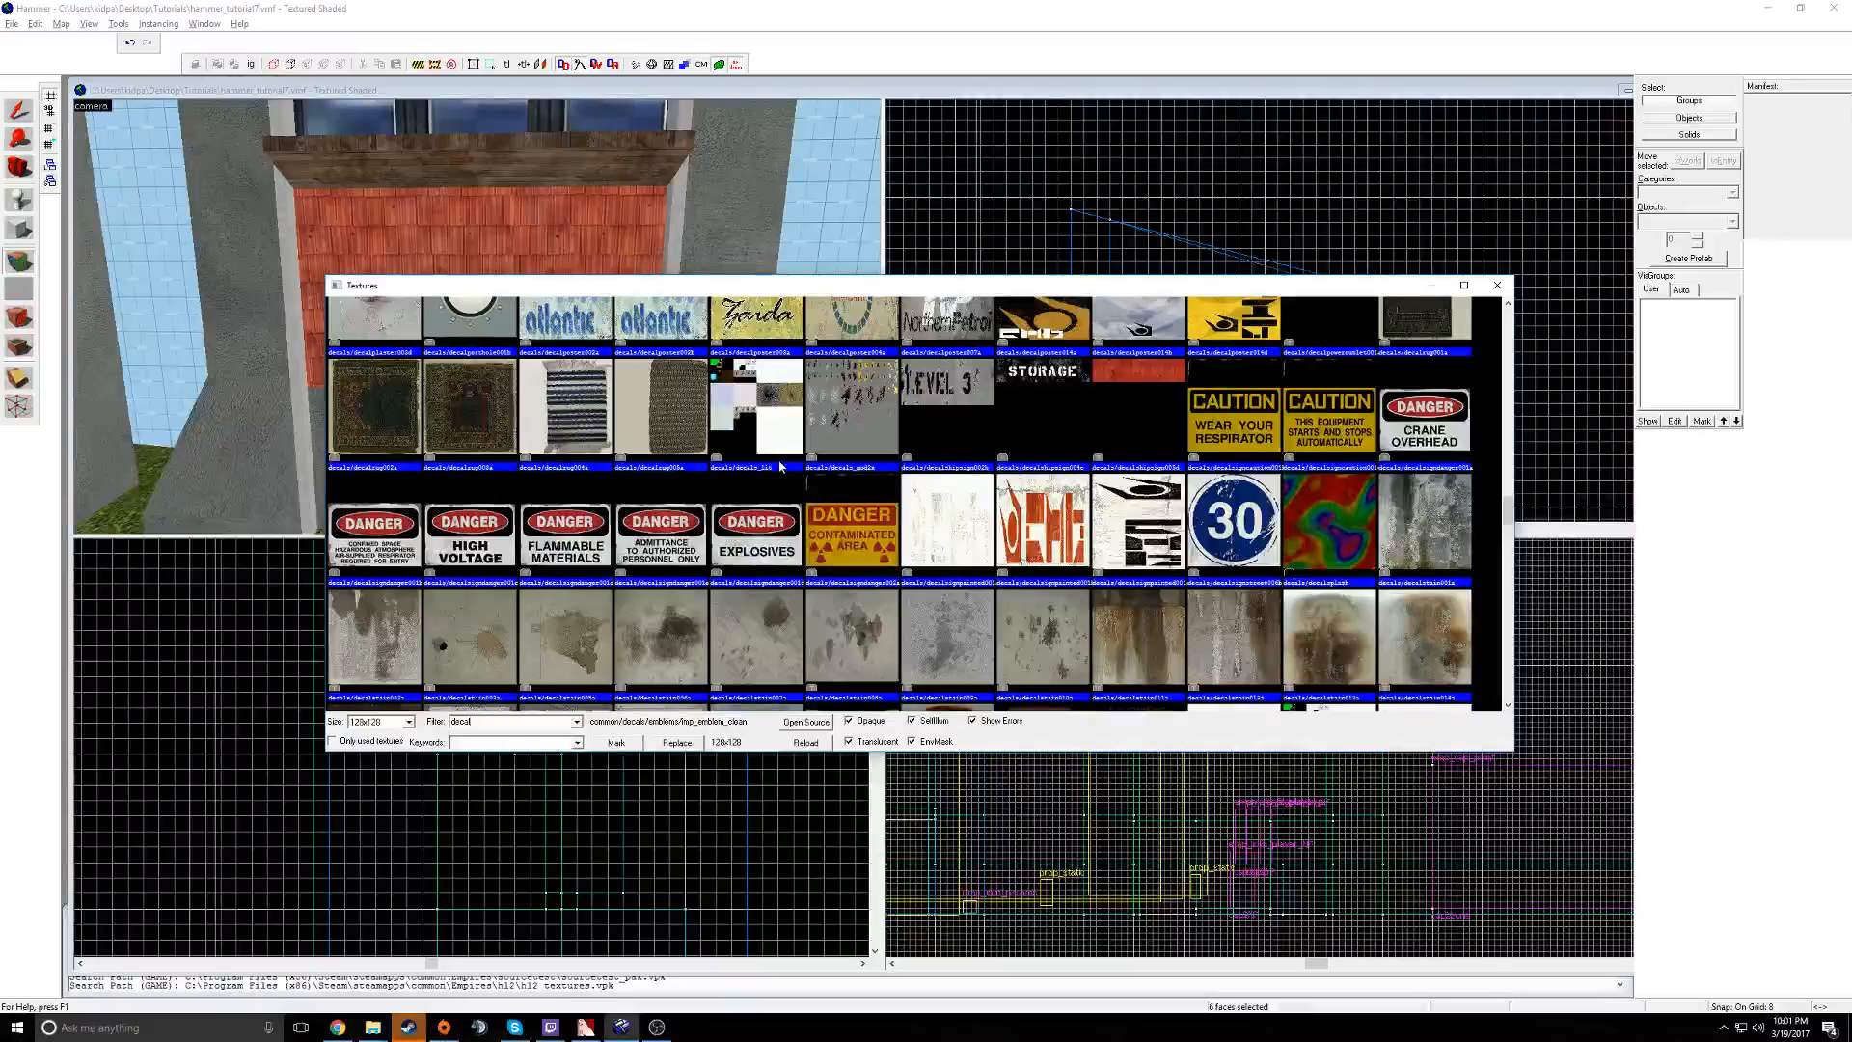
{"action": "scroll", "coordinate": [780, 468], "scroll_direction": "down", "scroll_amount": 15}
{"action": "scroll", "coordinate": [857, 523], "scroll_direction": "up", "scroll_amount": 20}
{"action": "scroll", "coordinate": [857, 524], "scroll_direction": "up", "scroll_amount": 20}
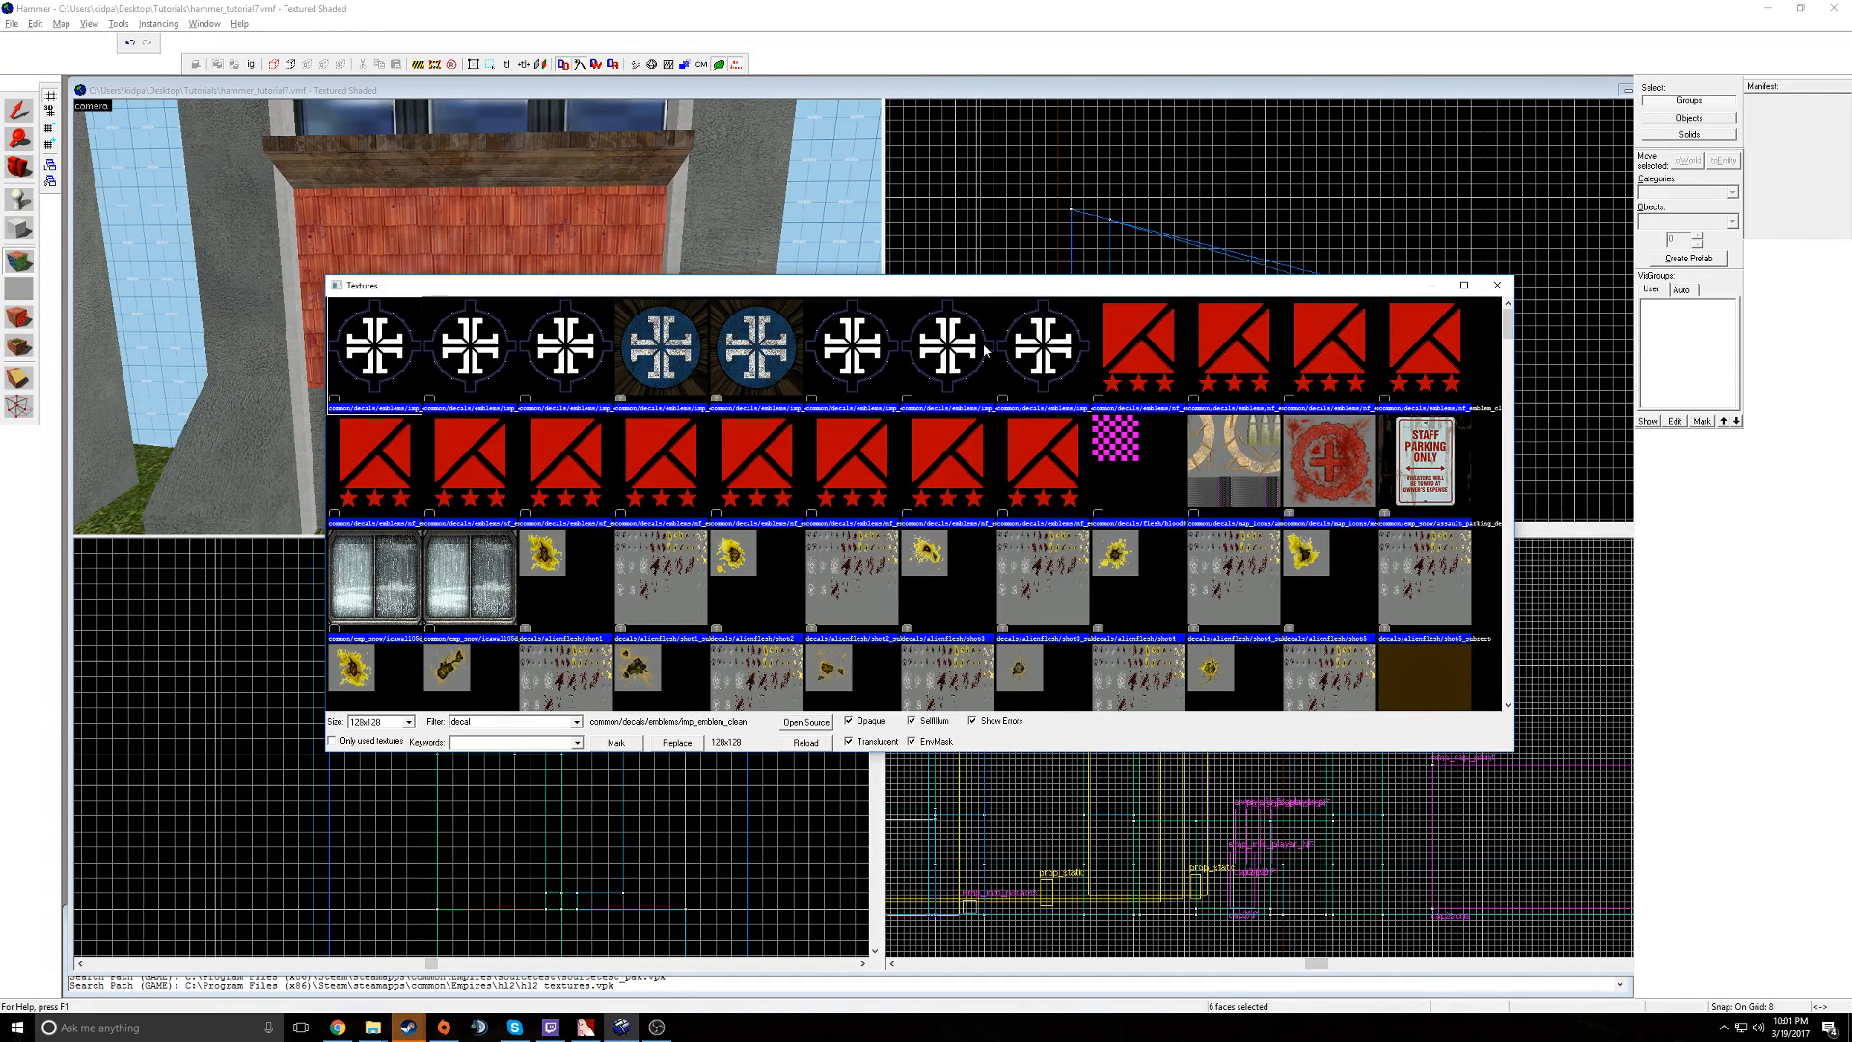
- Try the imp_emblem_paint_unlit and imp_emblem_grunge_unlit decal textures on the panel, fitting them to its faces
{"action": "double_click", "coordinate": [1030, 349]}
{"action": "left_click", "coordinate": [892, 608]}
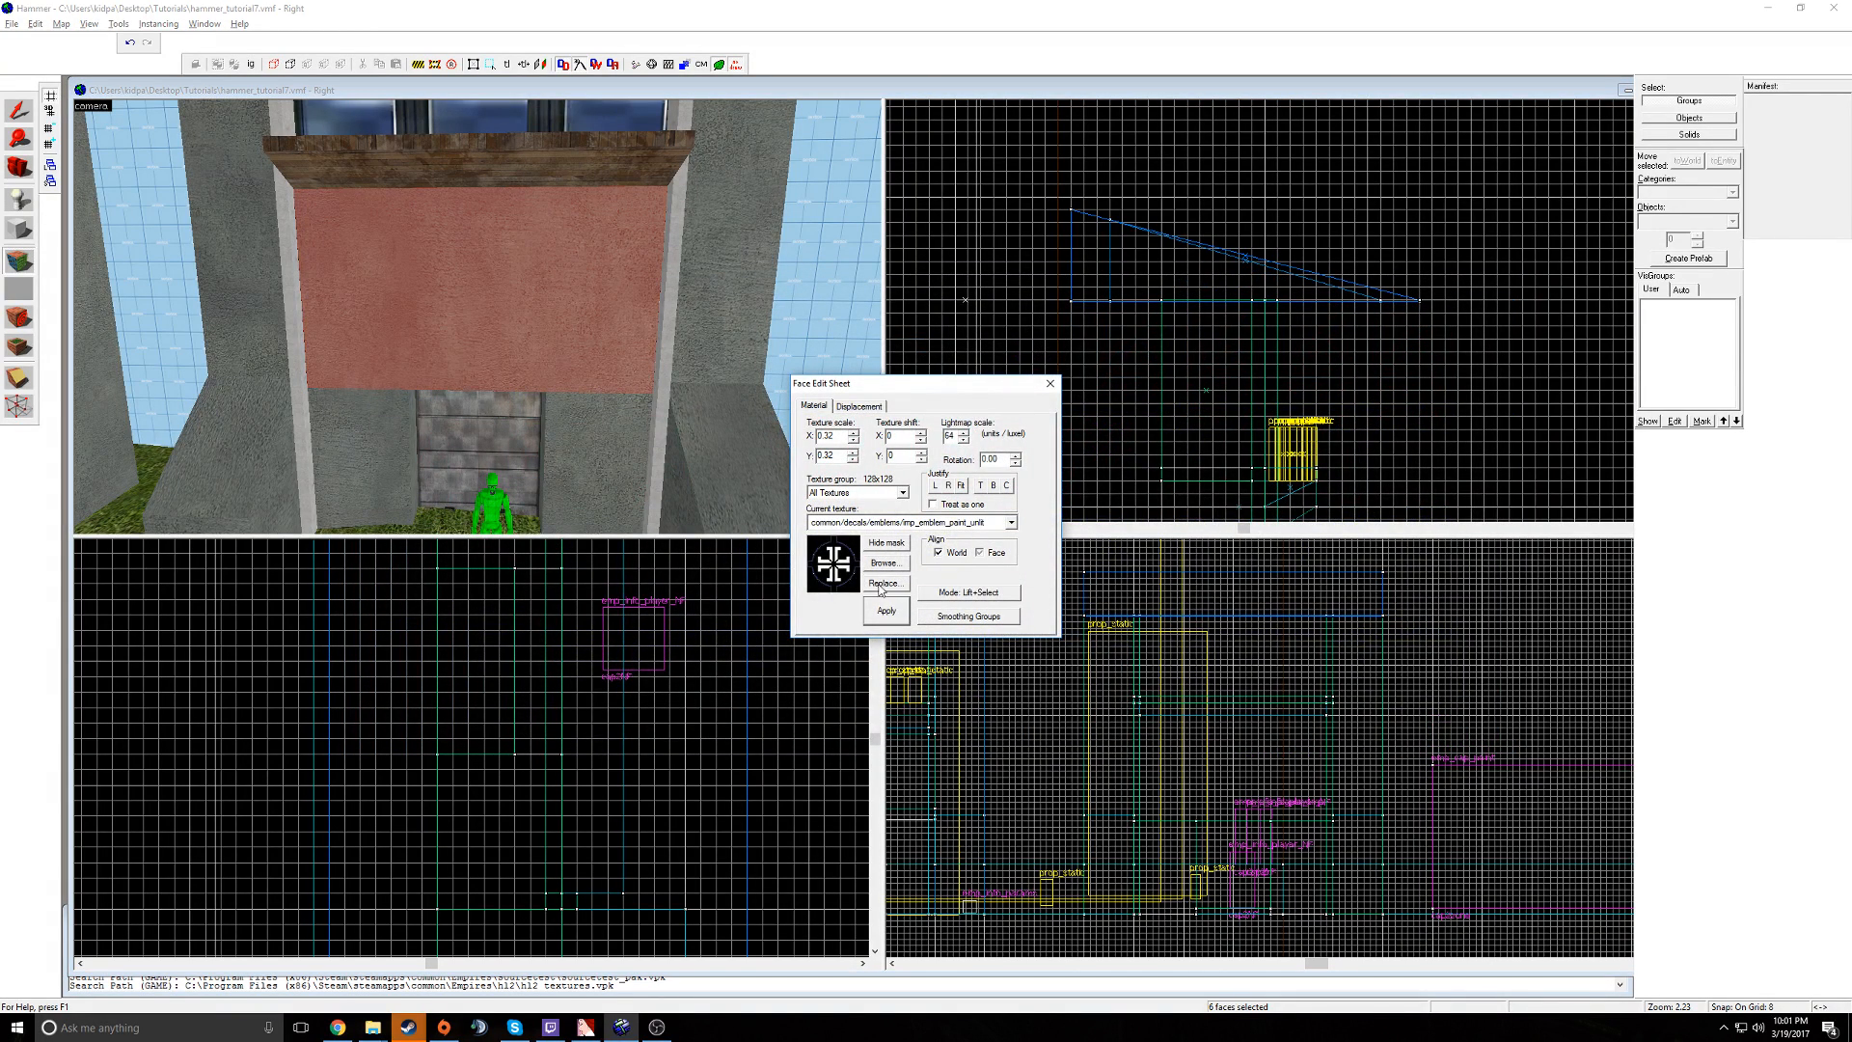
{"action": "left_click", "coordinate": [961, 486]}
{"action": "left_click", "coordinate": [886, 563]}
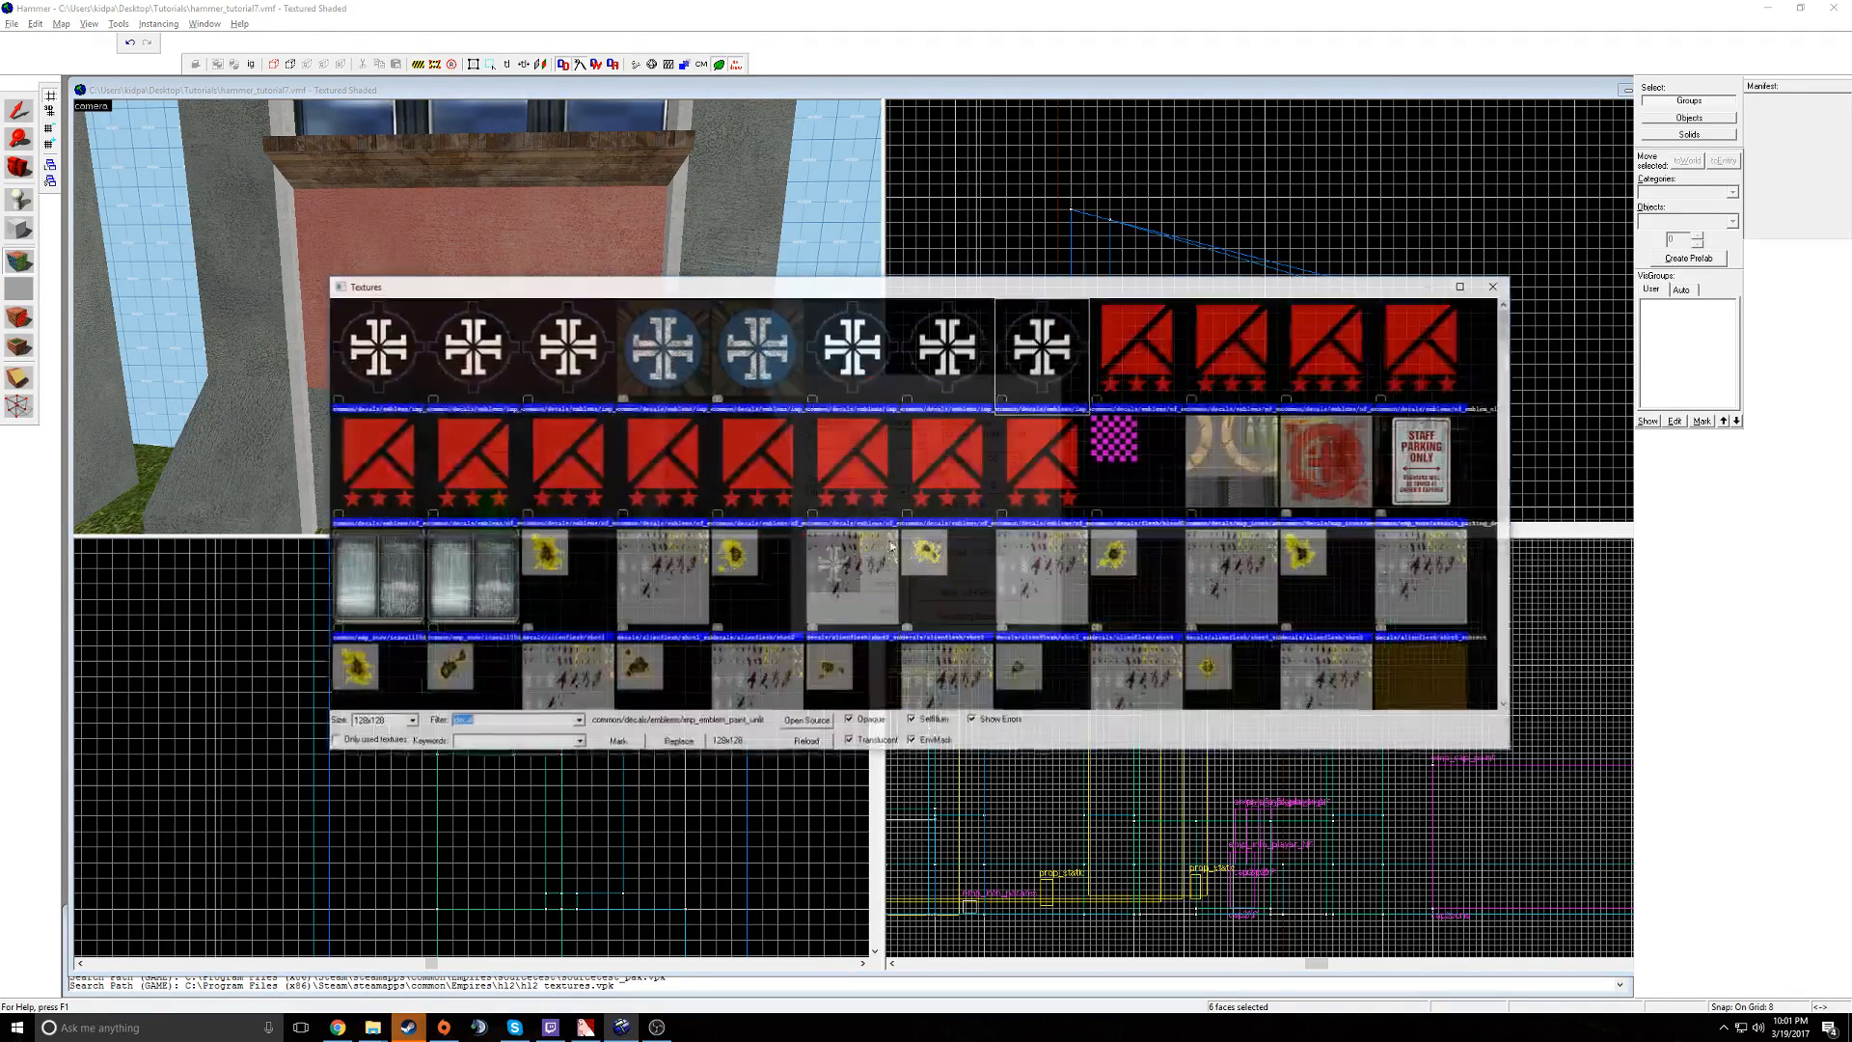
{"action": "double_click", "coordinate": [852, 338]}
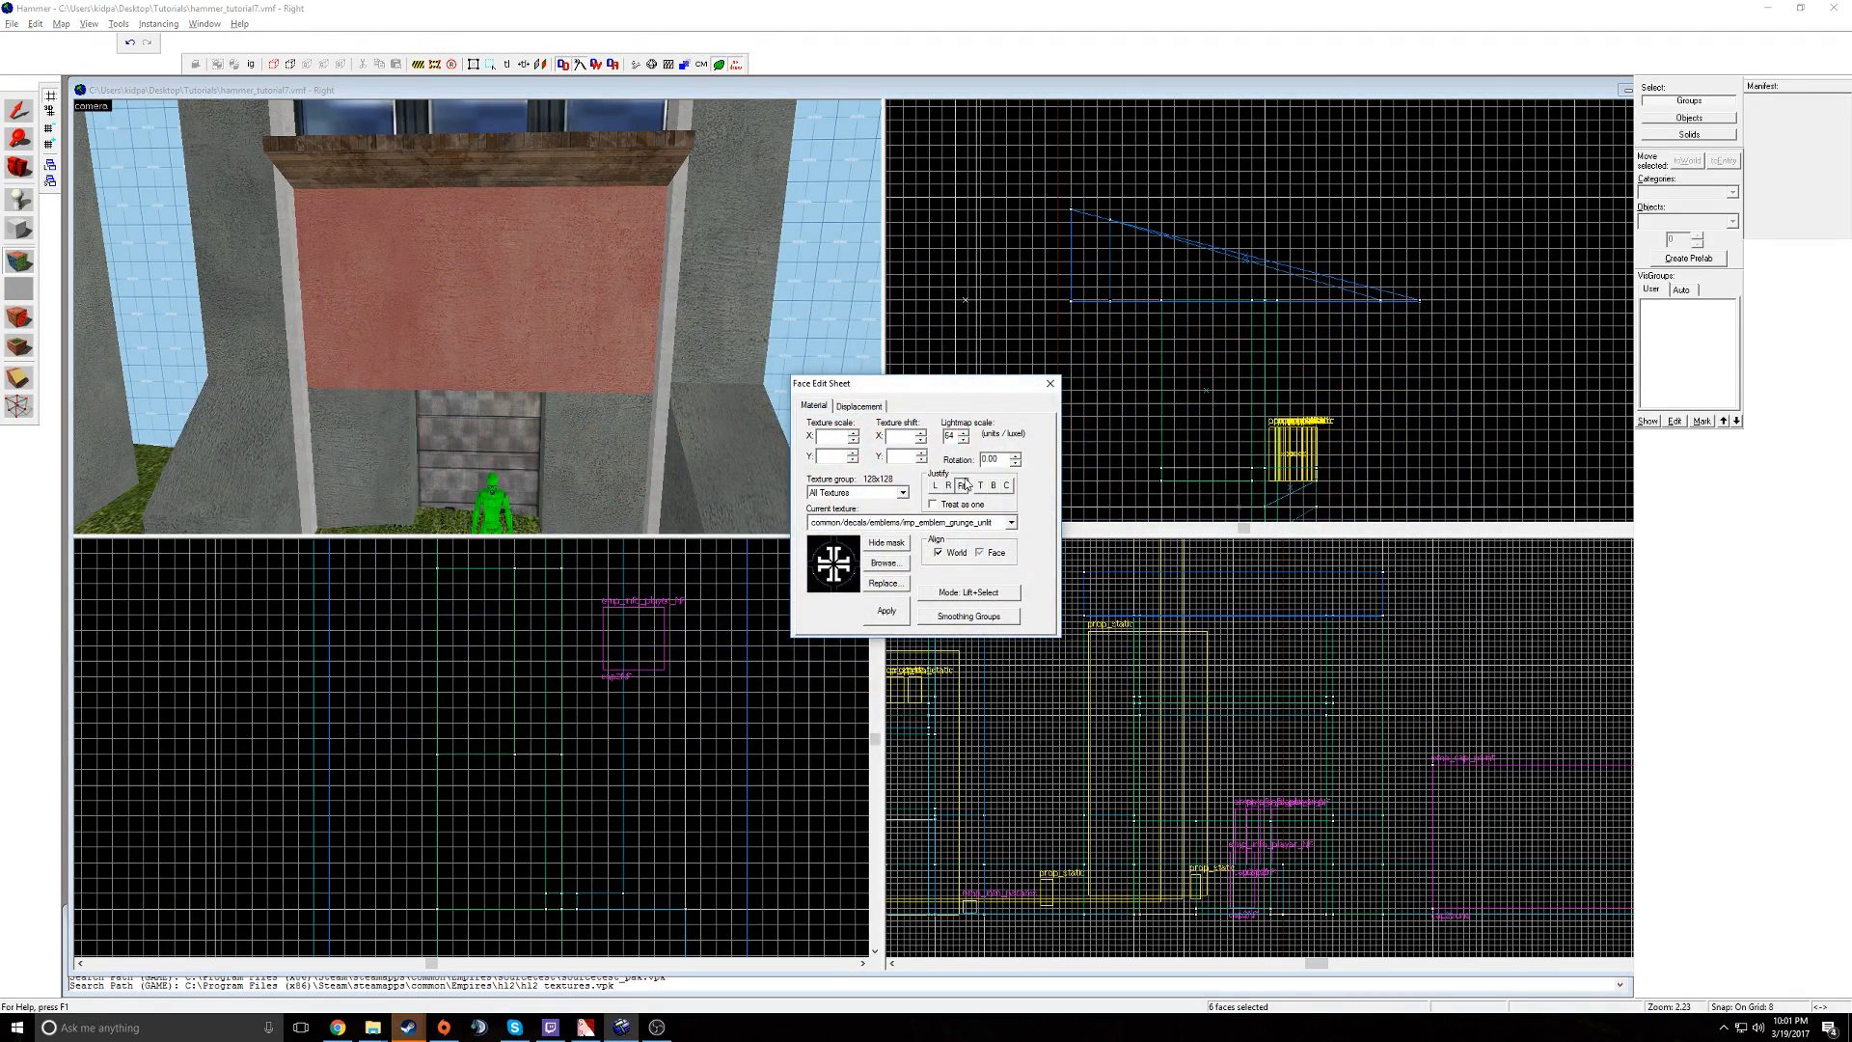
{"action": "left_click", "coordinate": [886, 562]}
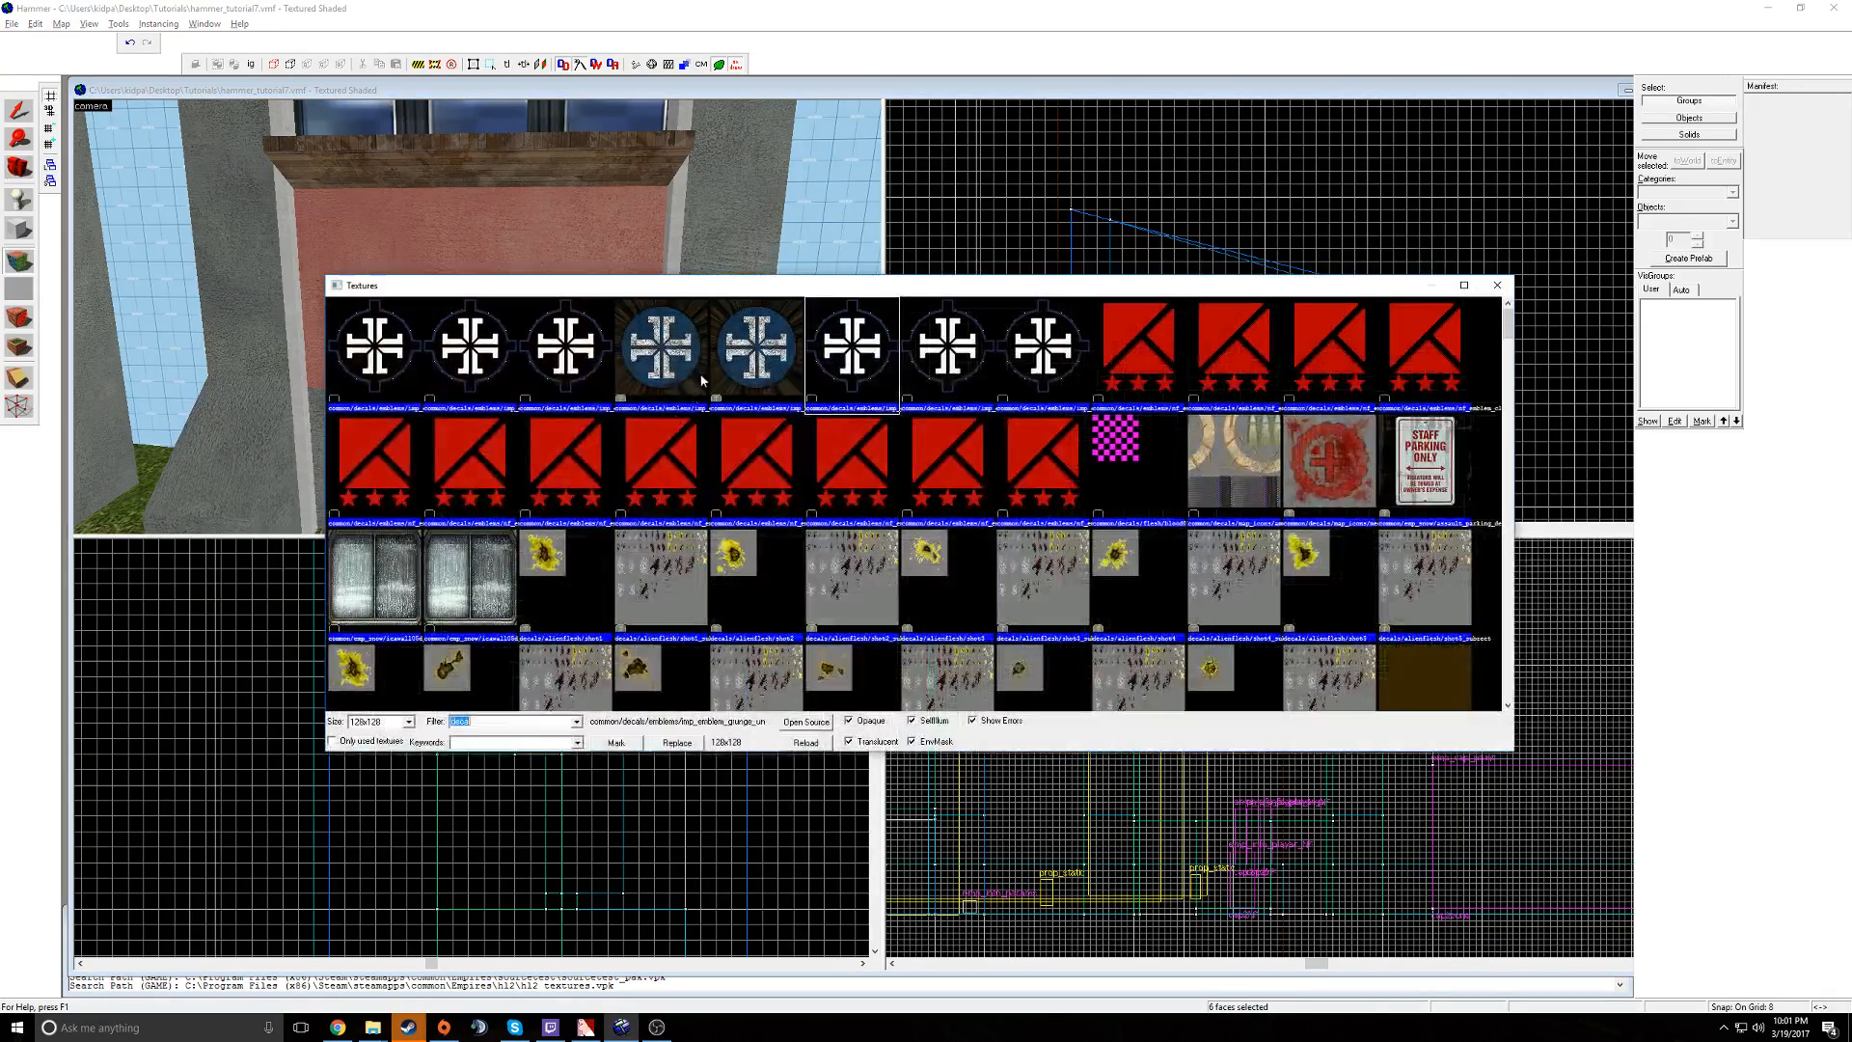
{"action": "left_click", "coordinate": [756, 357]}
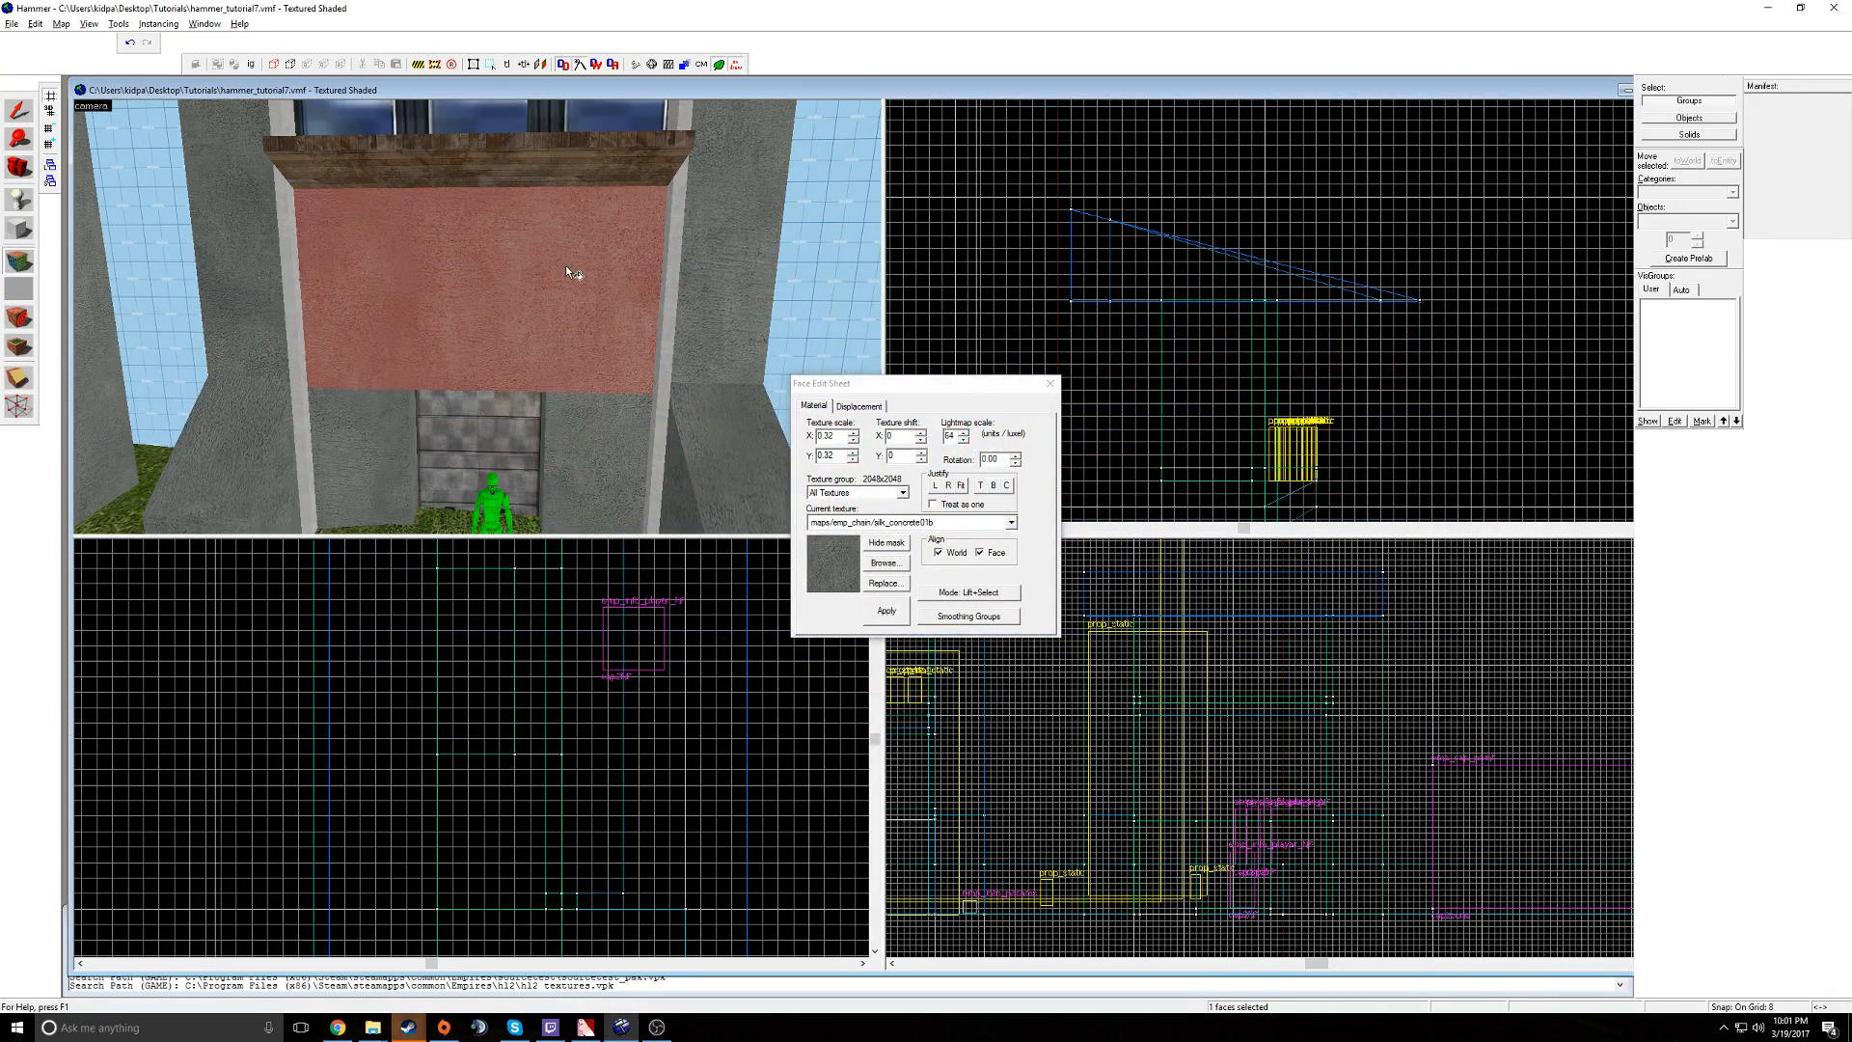
{"action": "left_click", "coordinate": [557, 288]}
{"action": "key", "text": "z"}
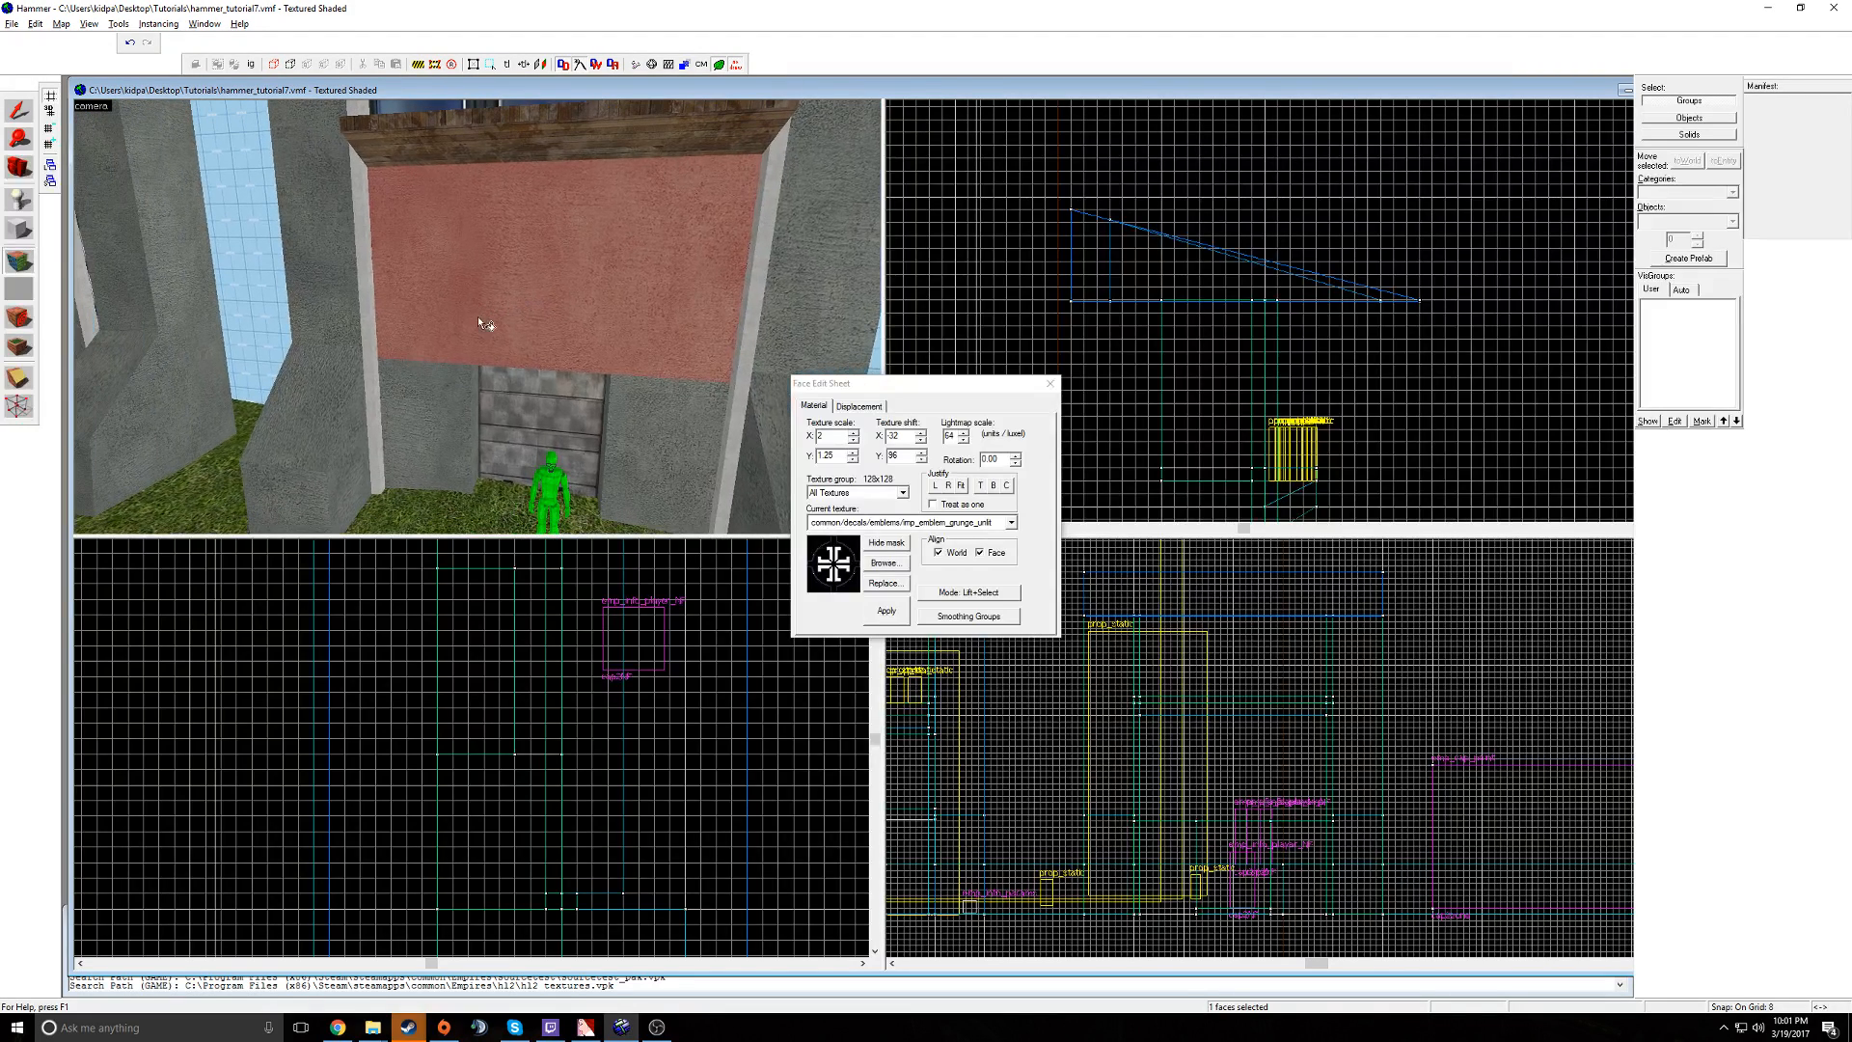
{"action": "left_click", "coordinate": [970, 490]}
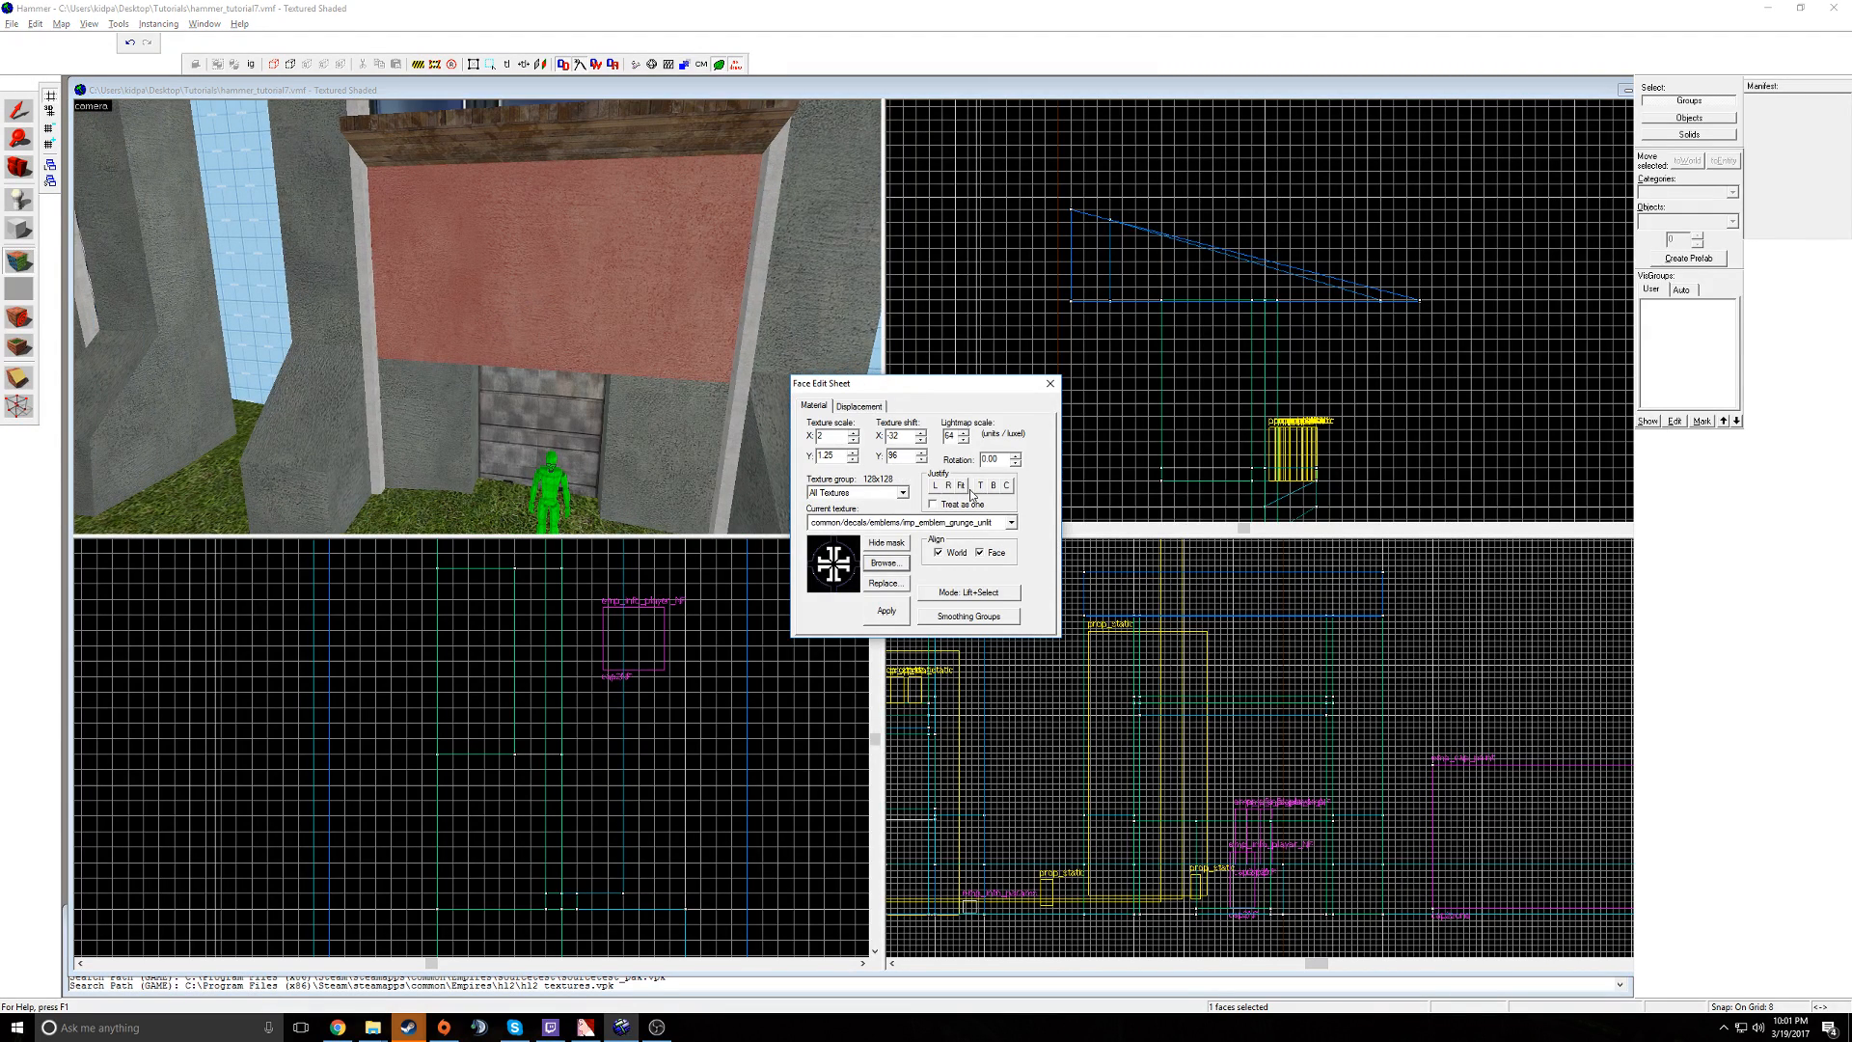
{"action": "left_click", "coordinate": [1050, 384]}
- Reselect the panel, thicken it to 16 units so it projects in front of the wall, and inspect it from both sides
{"action": "left_click", "coordinate": [623, 309]}
{"action": "key", "text": "z"}
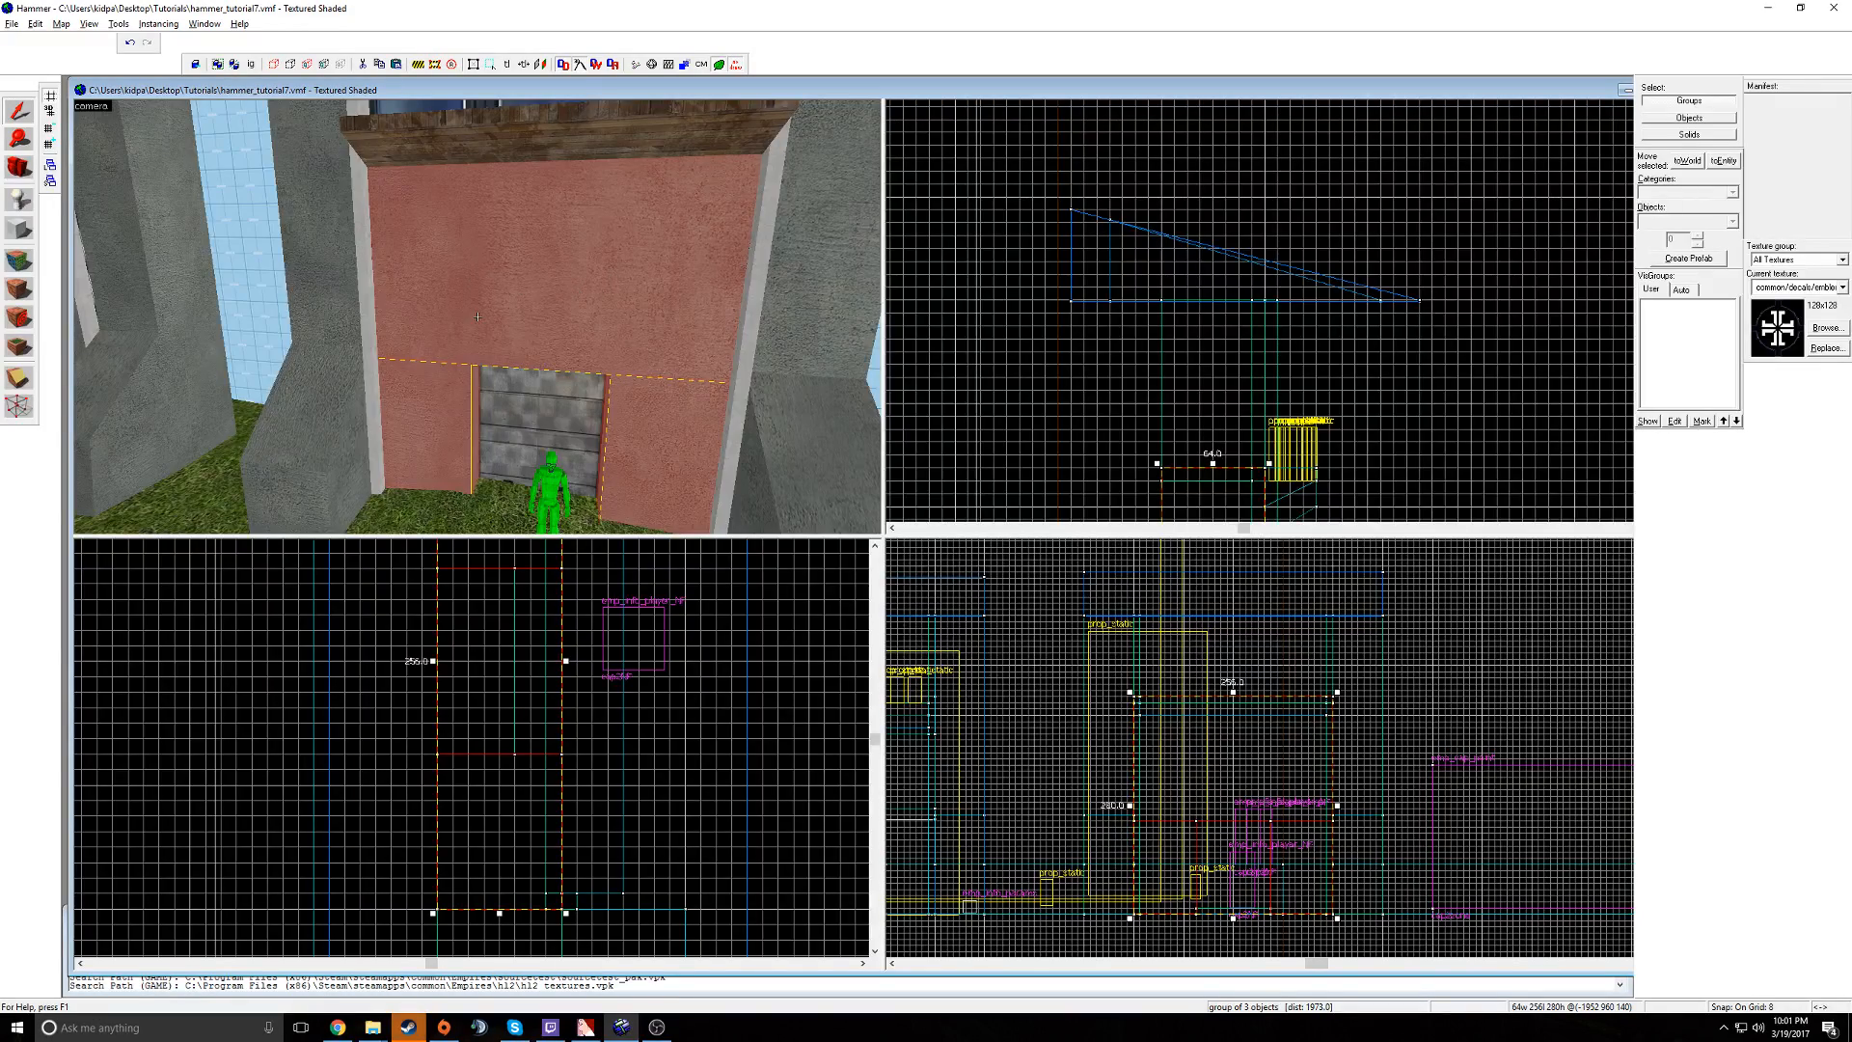
{"action": "key", "text": "w"}
{"action": "left_click", "coordinate": [477, 316]}
{"action": "key", "text": "a"}
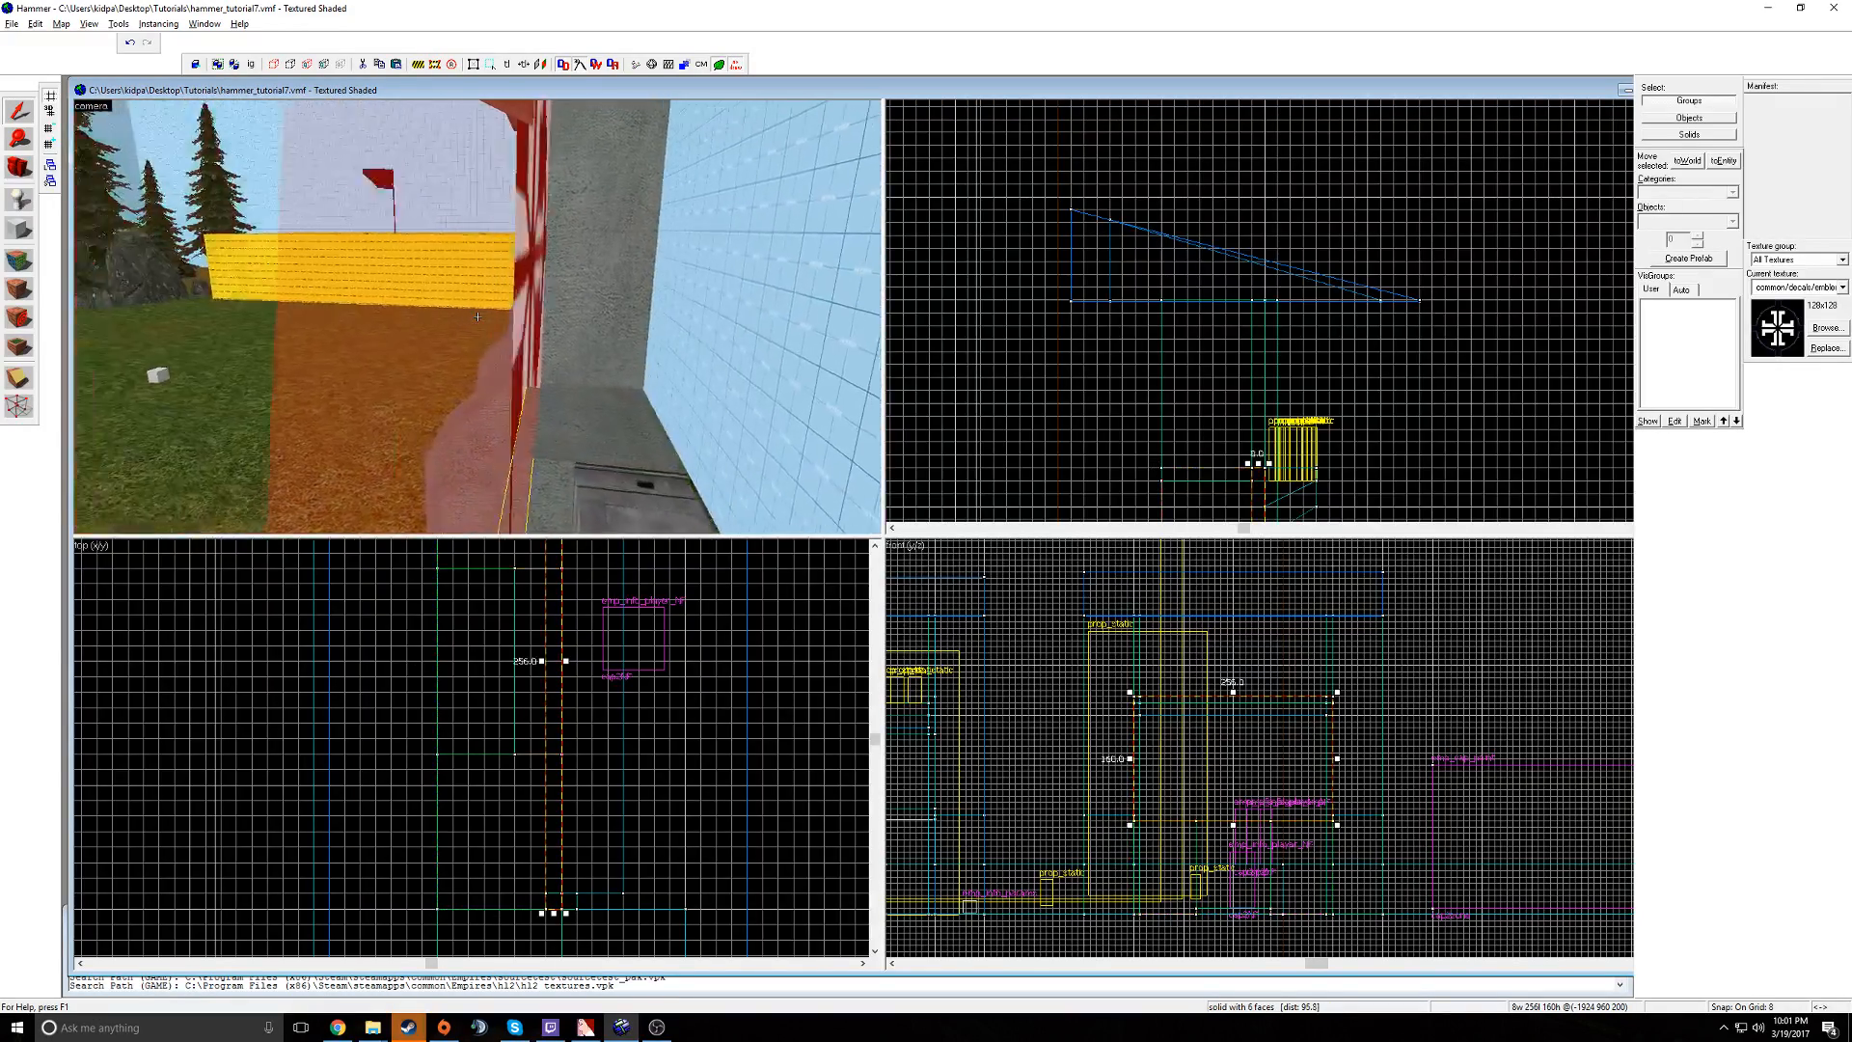
{"action": "key", "text": "z"}
{"action": "scroll", "coordinate": [1236, 776], "scroll_direction": "up", "scroll_amount": 2}
{"action": "scroll", "coordinate": [574, 685], "scroll_direction": "up", "scroll_amount": 1}
{"action": "scroll", "coordinate": [556, 663], "scroll_direction": "up", "scroll_amount": 2}
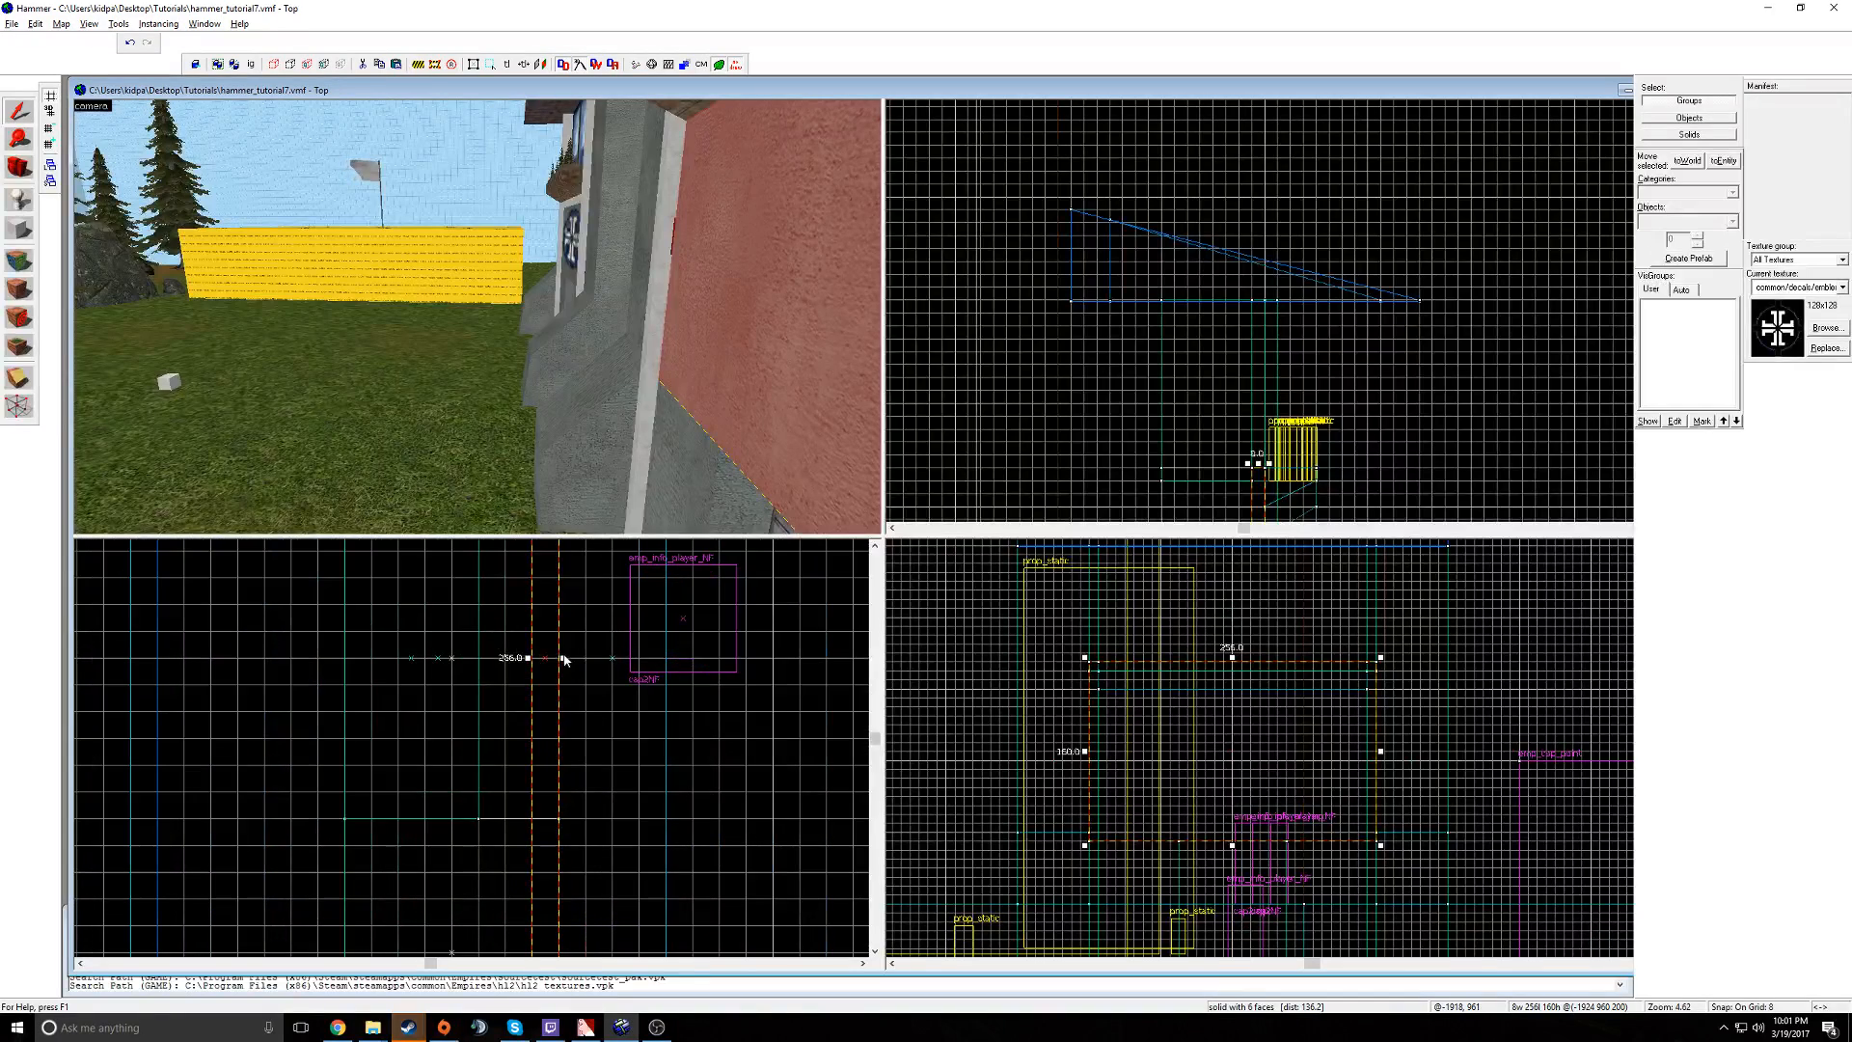
{"action": "left_click", "coordinate": [567, 664]}
{"action": "left_click", "coordinate": [572, 652]}
{"action": "left_click_drag", "start_coordinate": [563, 660], "coordinate": [585, 666]}
{"action": "key", "text": "z"}
{"action": "key", "text": "a"}
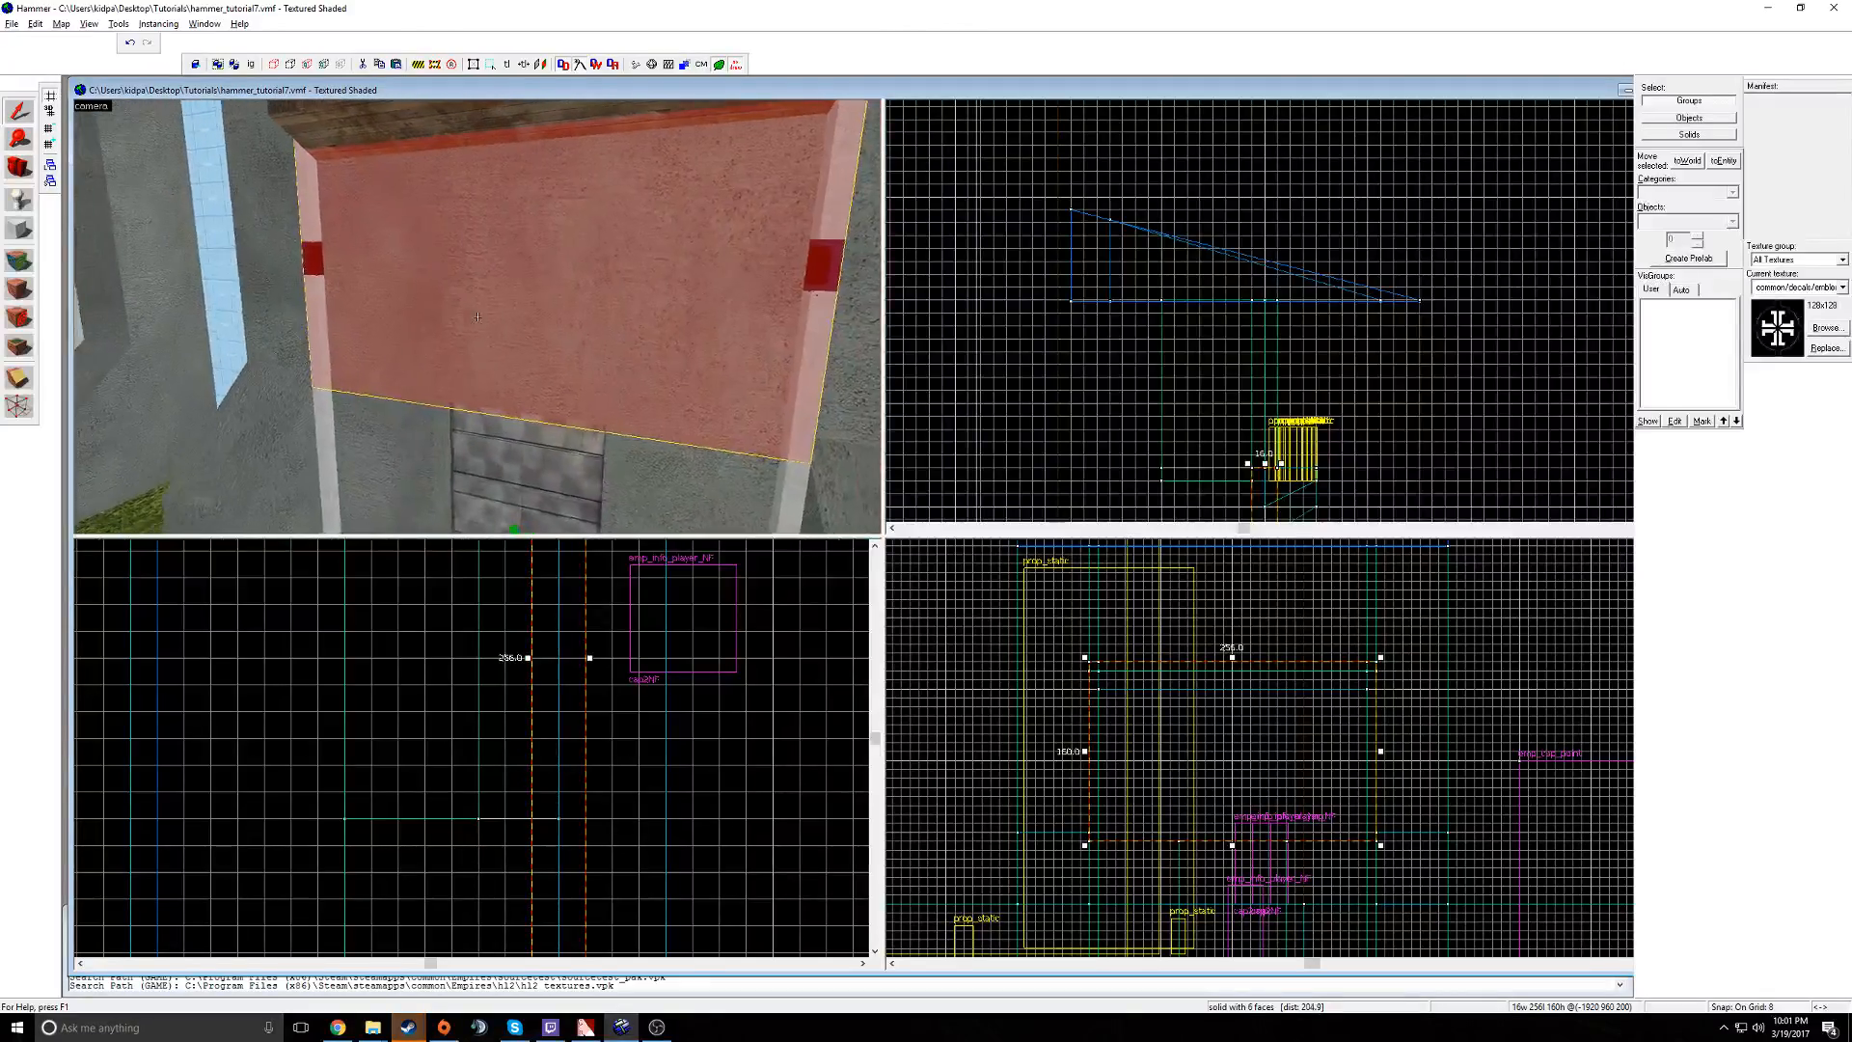
{"action": "key", "text": "d"}
{"action": "key", "text": "a"}
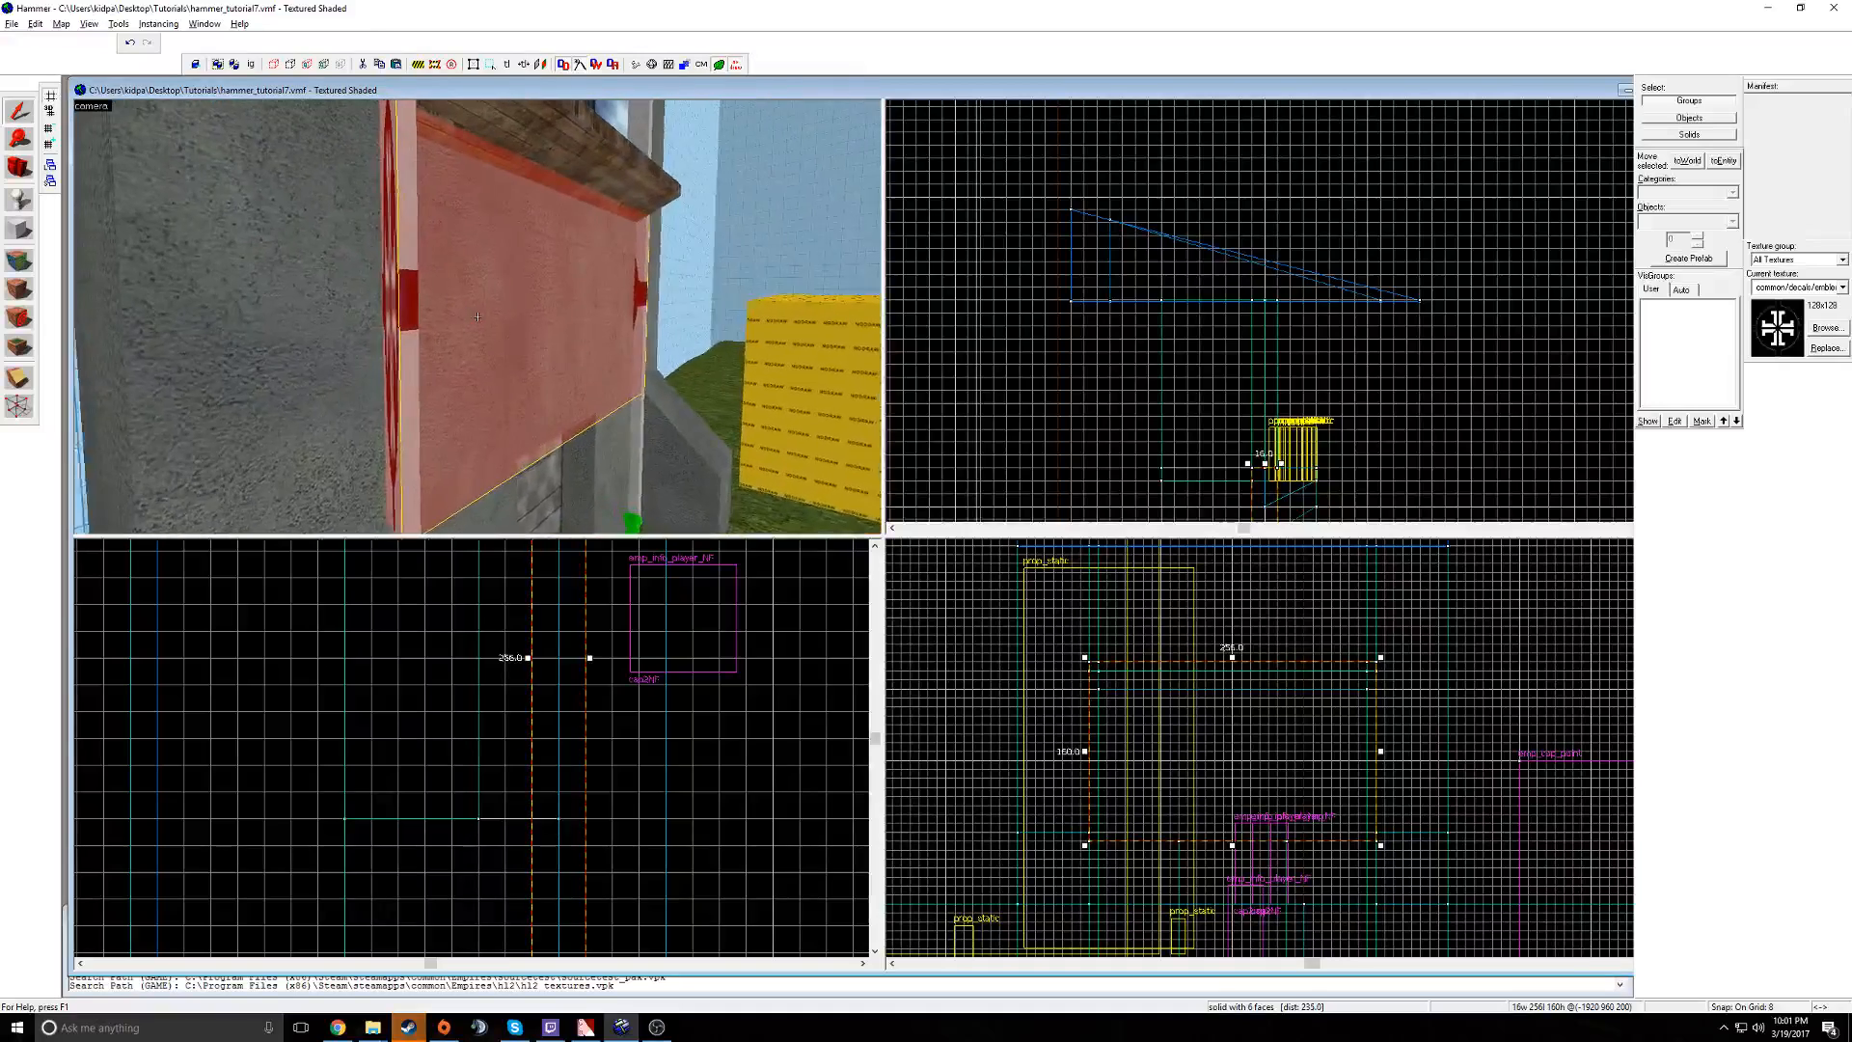
{"action": "key", "text": "w"}
{"action": "key", "text": "z"}
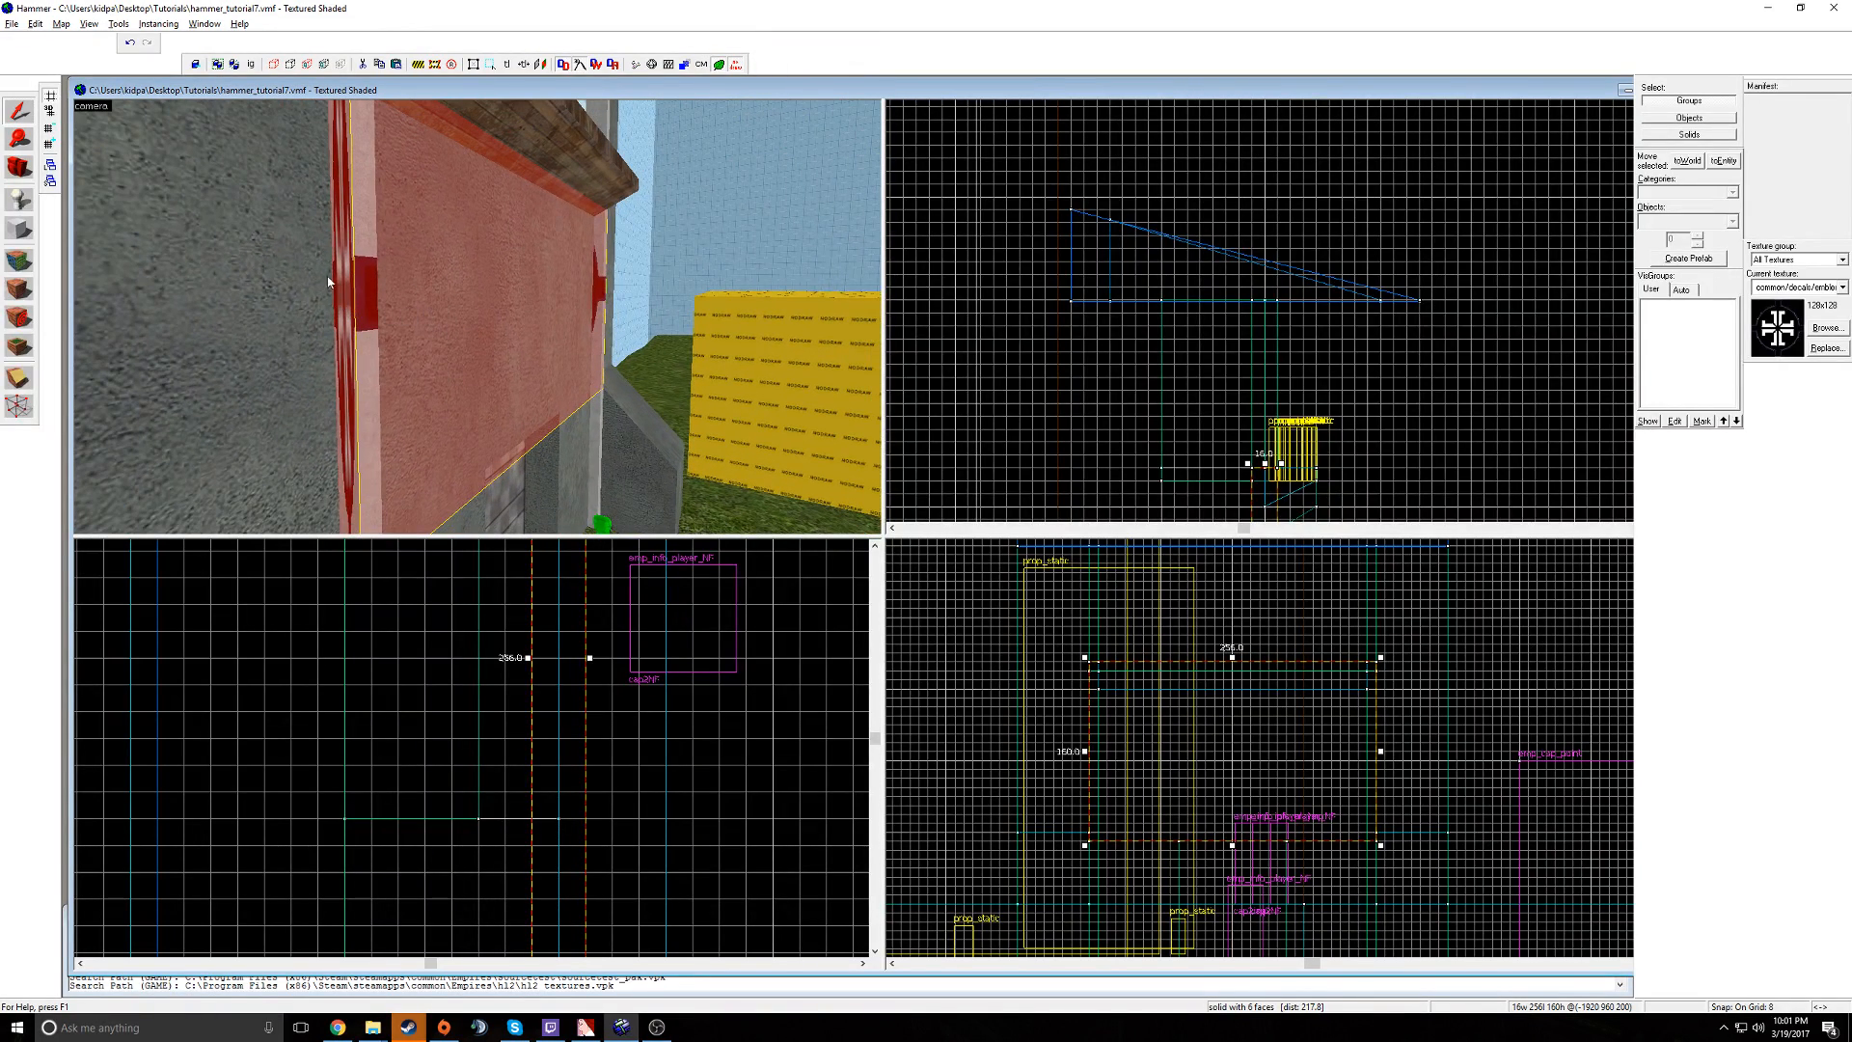
- Apply the imp_emblem_grunge2_128 emblem texture to the panel, fit it to the faces, and check it from the front and side
{"action": "left_click", "coordinate": [30, 262]}
{"action": "left_click", "coordinate": [890, 566]}
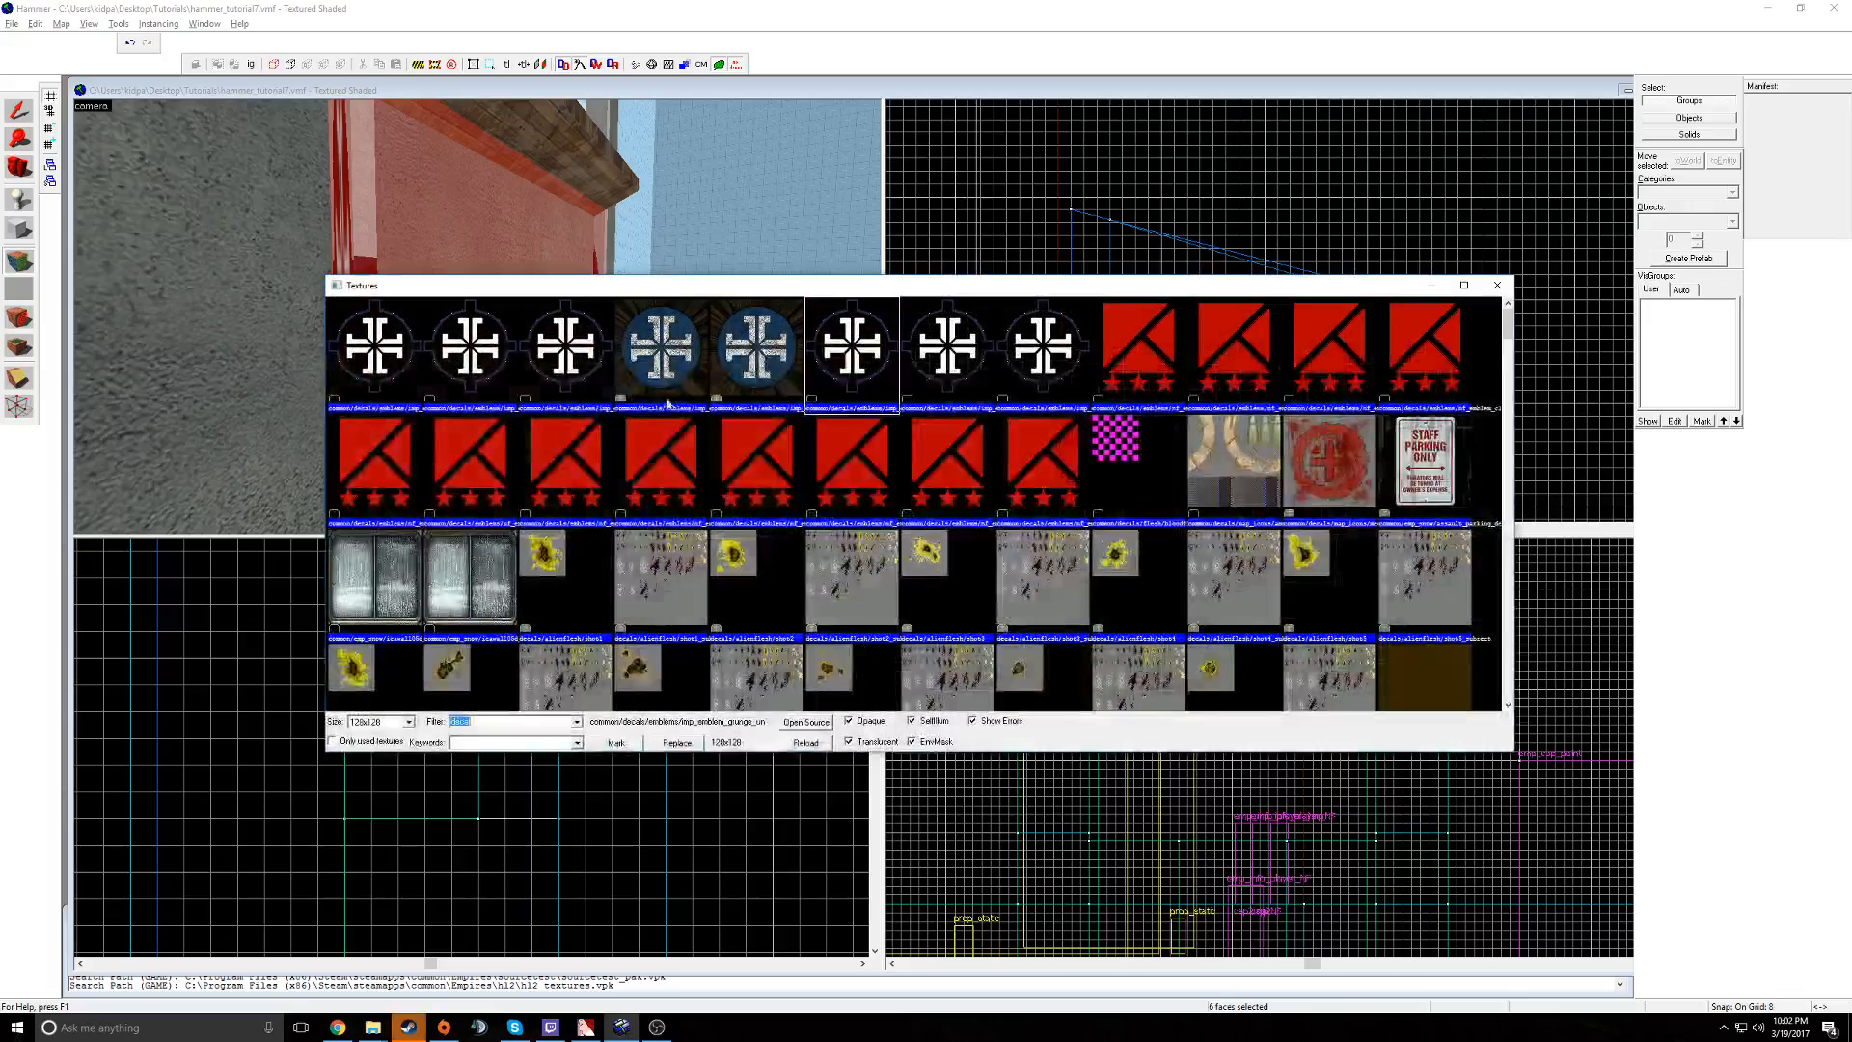
{"action": "double_click", "coordinate": [680, 363]}
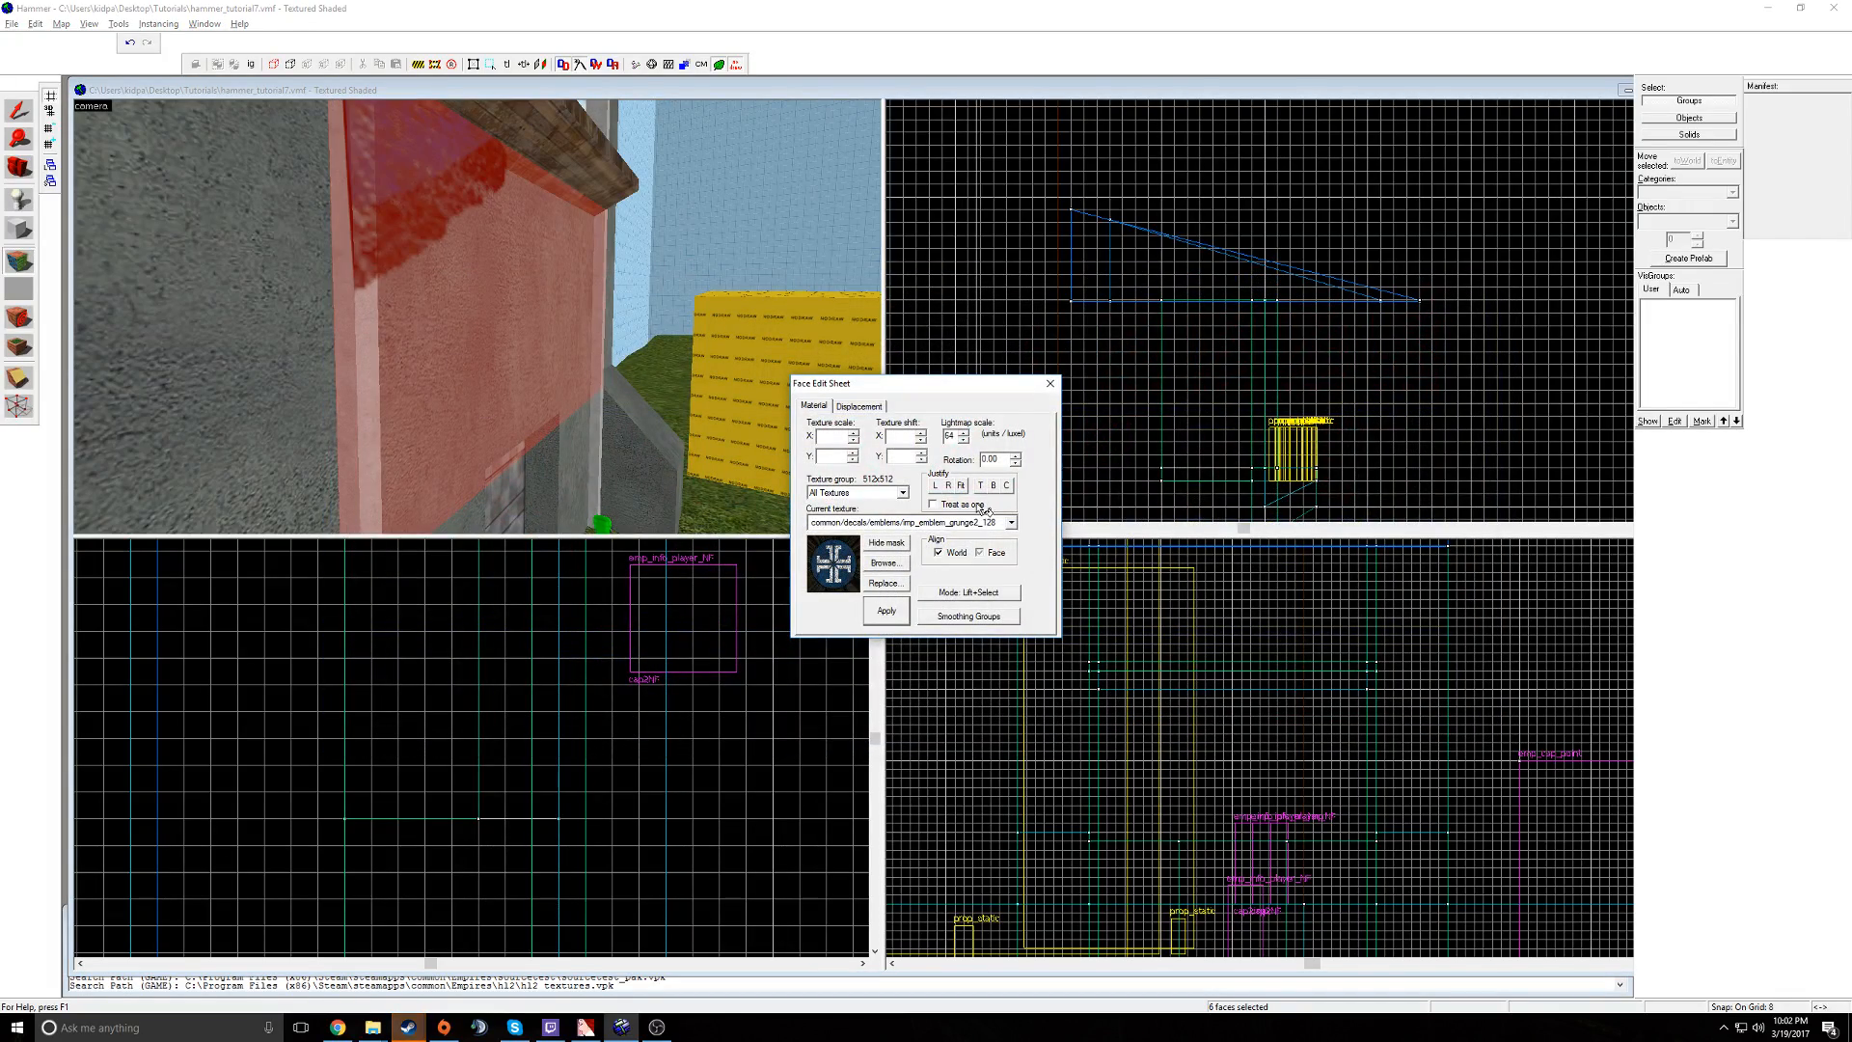
{"action": "key", "text": "z"}
{"action": "key", "text": "w"}
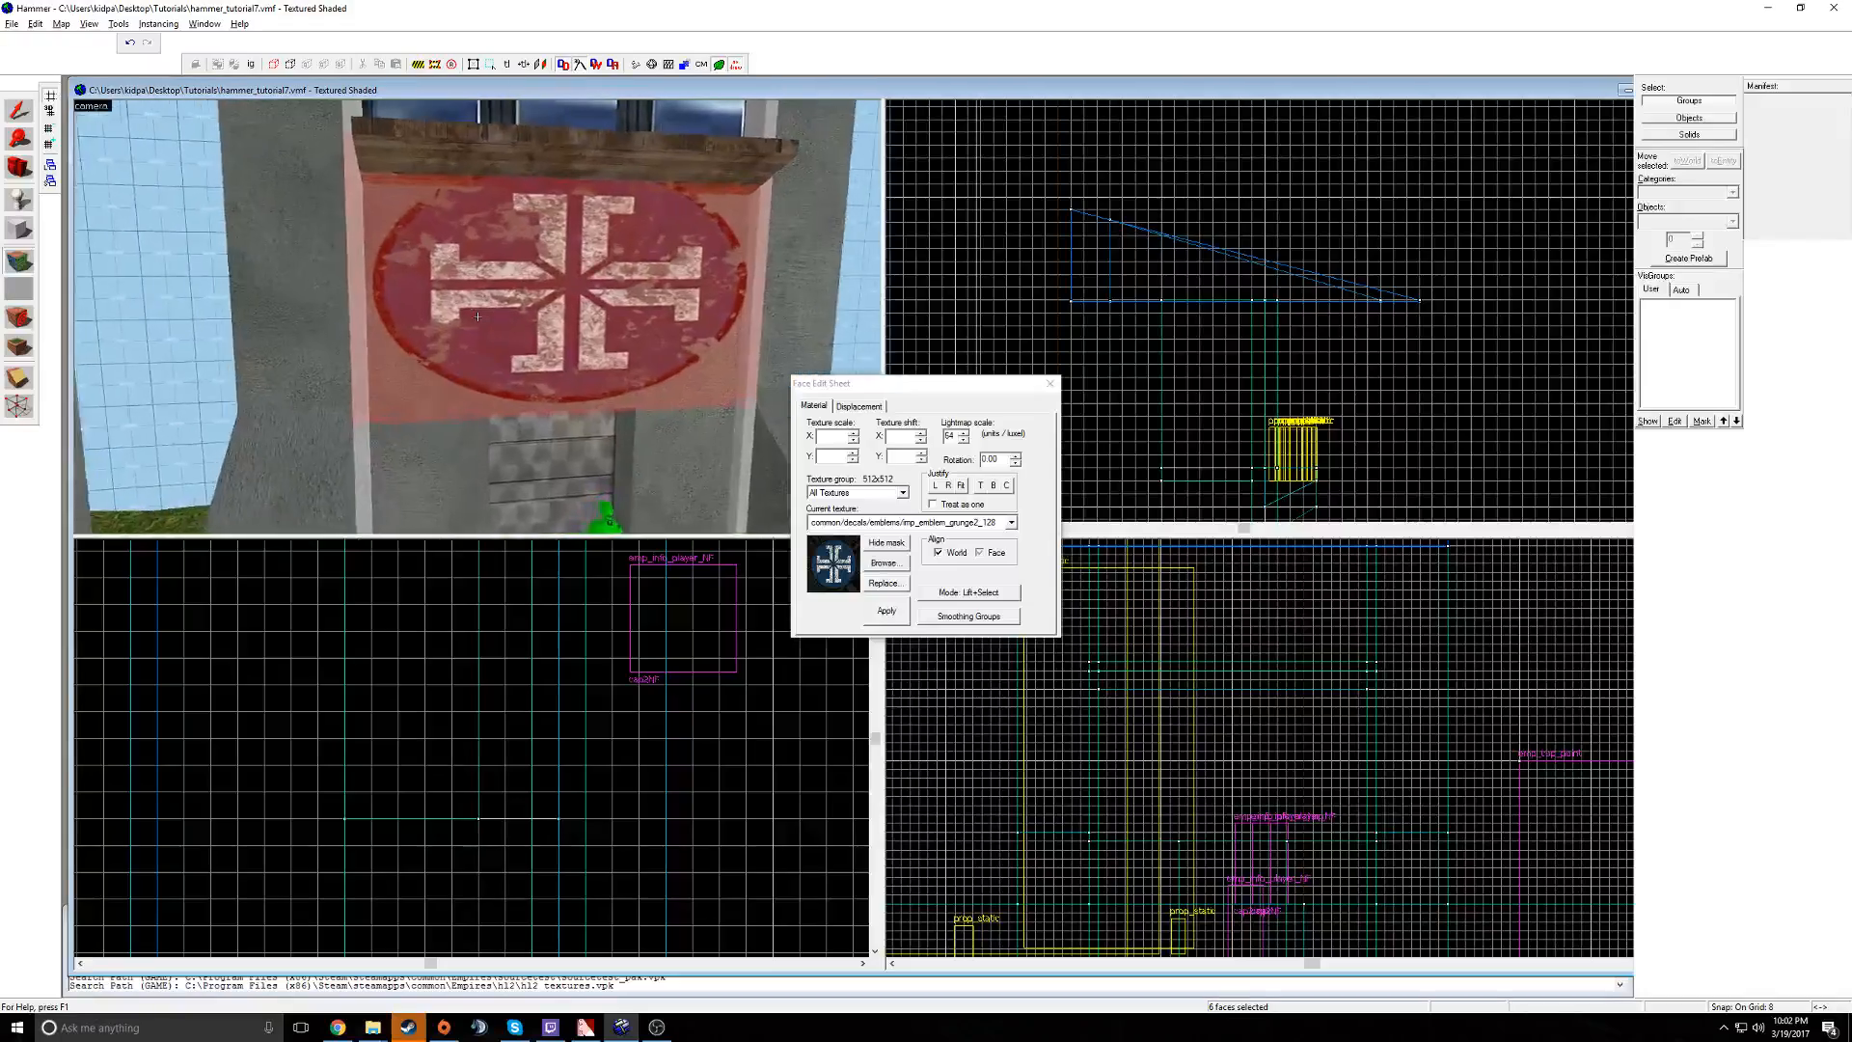
{"action": "key", "text": "a"}
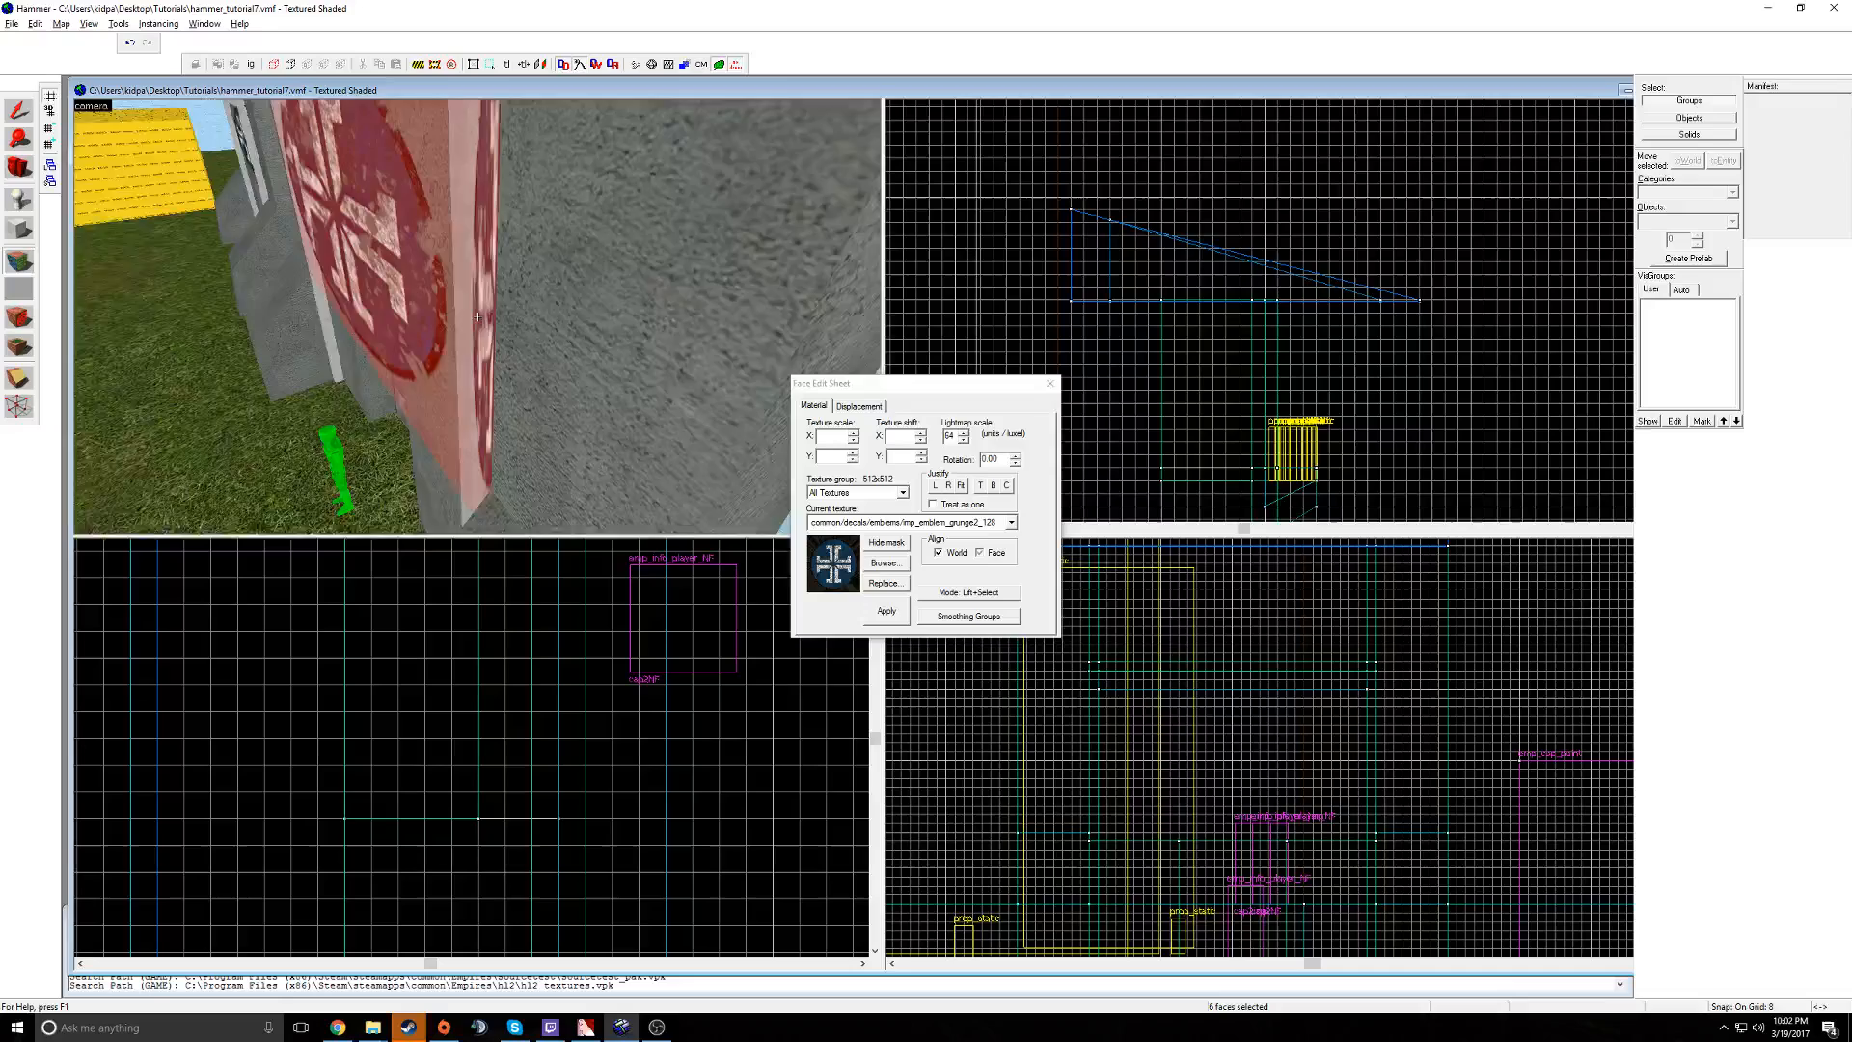
{"action": "key", "text": "a"}
{"action": "key", "text": "z"}
- Reduce the emblem panel's thickness to 8 units and check it against the front wall
{"action": "left_click", "coordinate": [1050, 384]}
{"action": "left_click", "coordinate": [689, 314]}
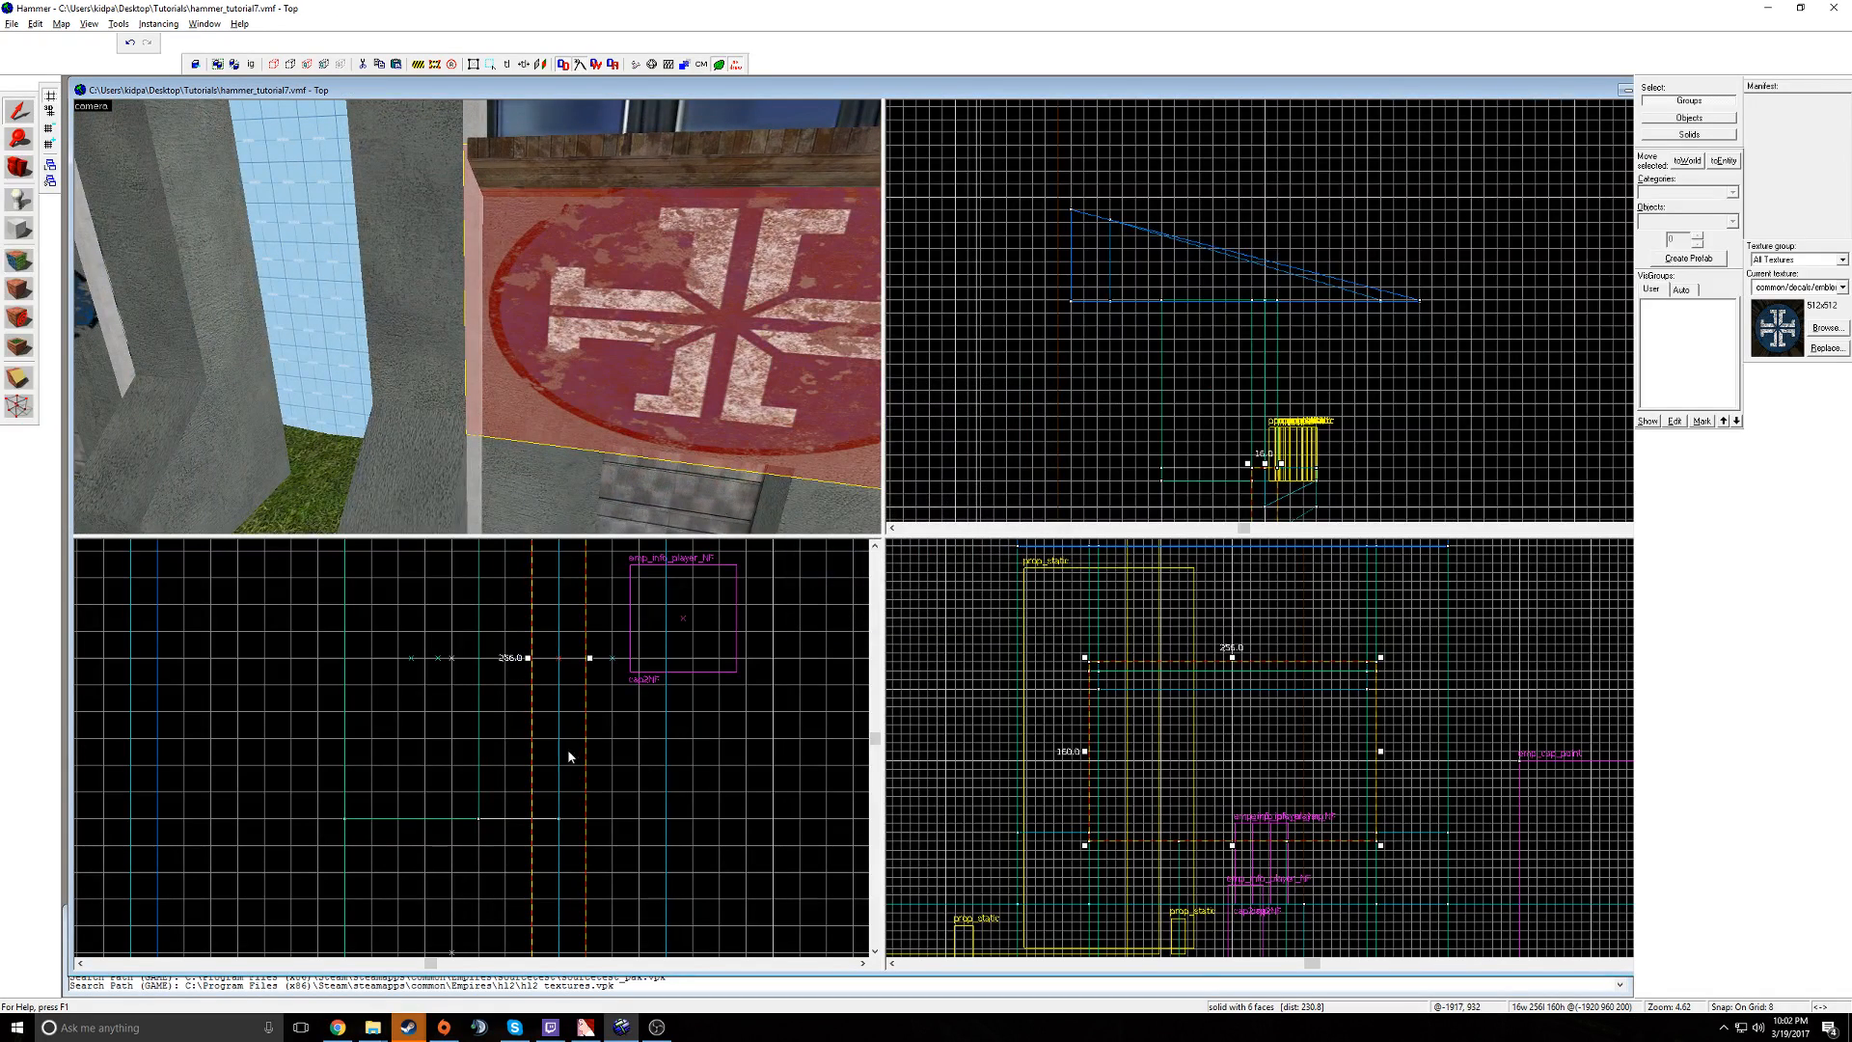
{"action": "key", "text": "z"}
{"action": "key", "text": "s"}
{"action": "left_click", "coordinate": [477, 316]}
{"action": "key", "text": "w"}
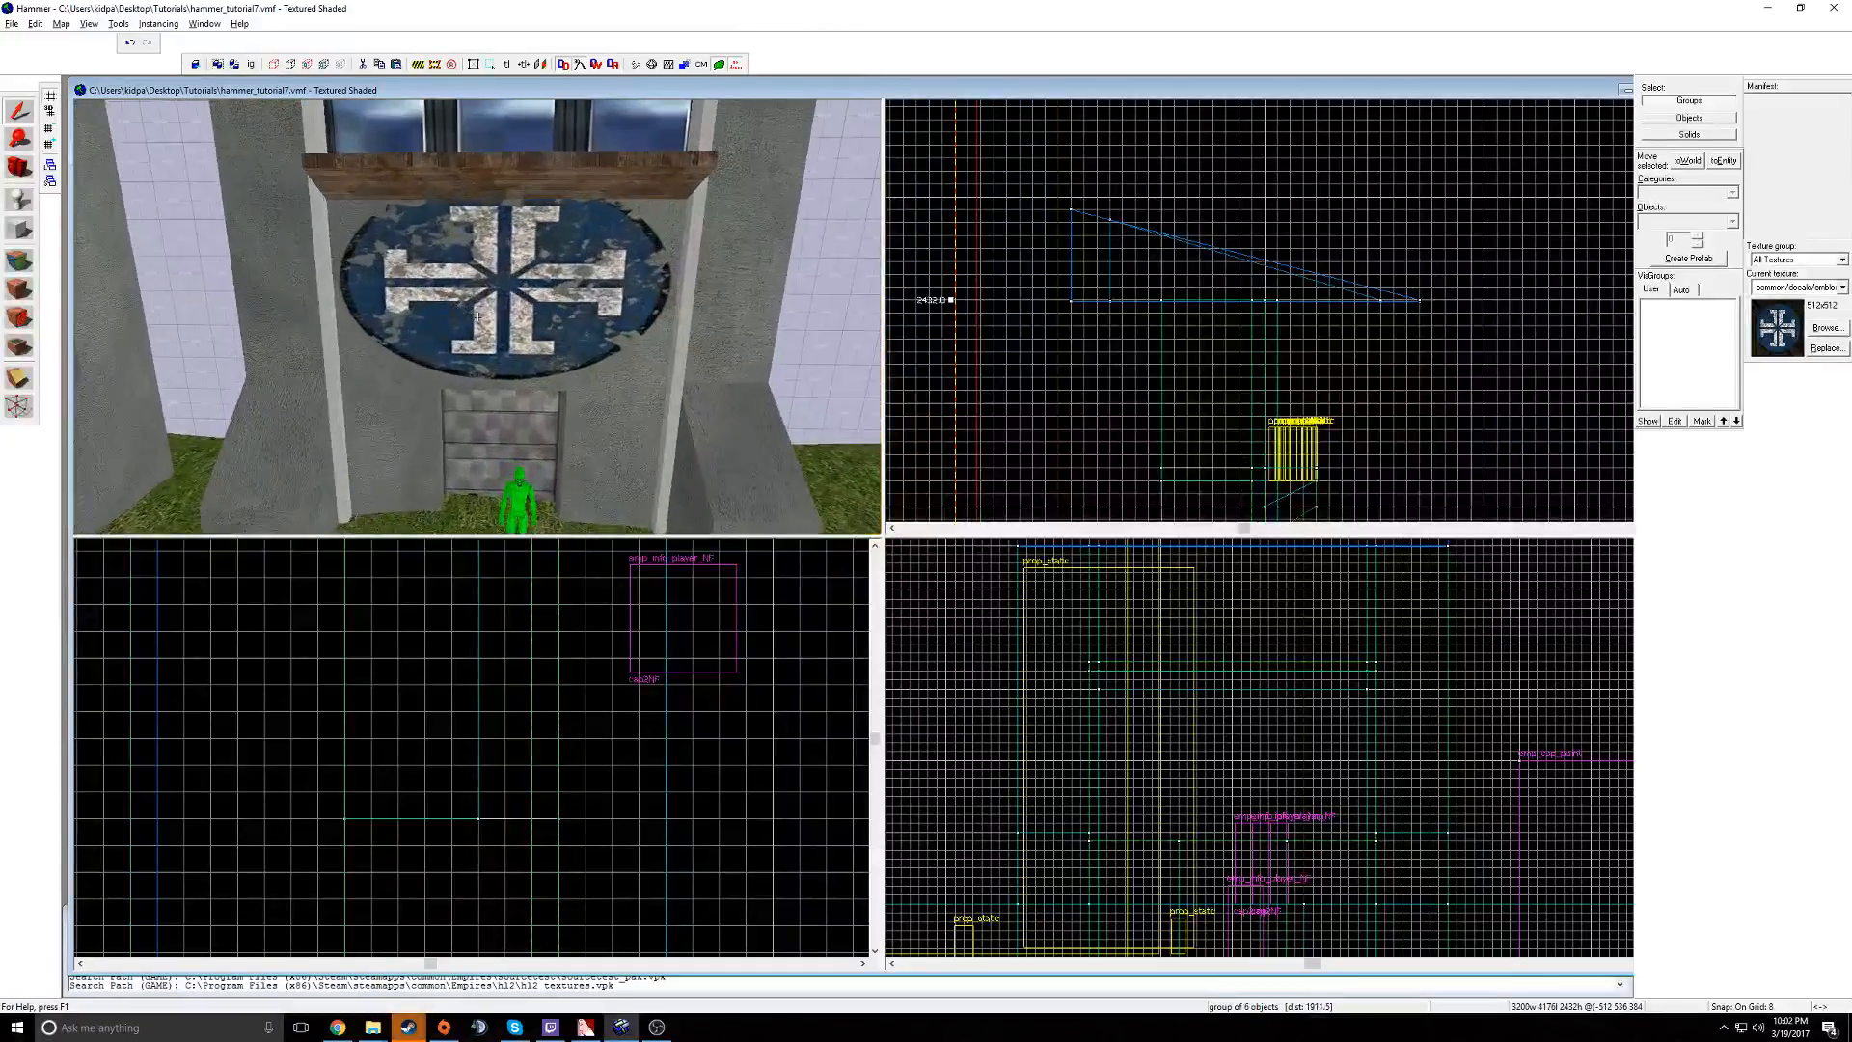
{"action": "left_click", "coordinate": [478, 317]}
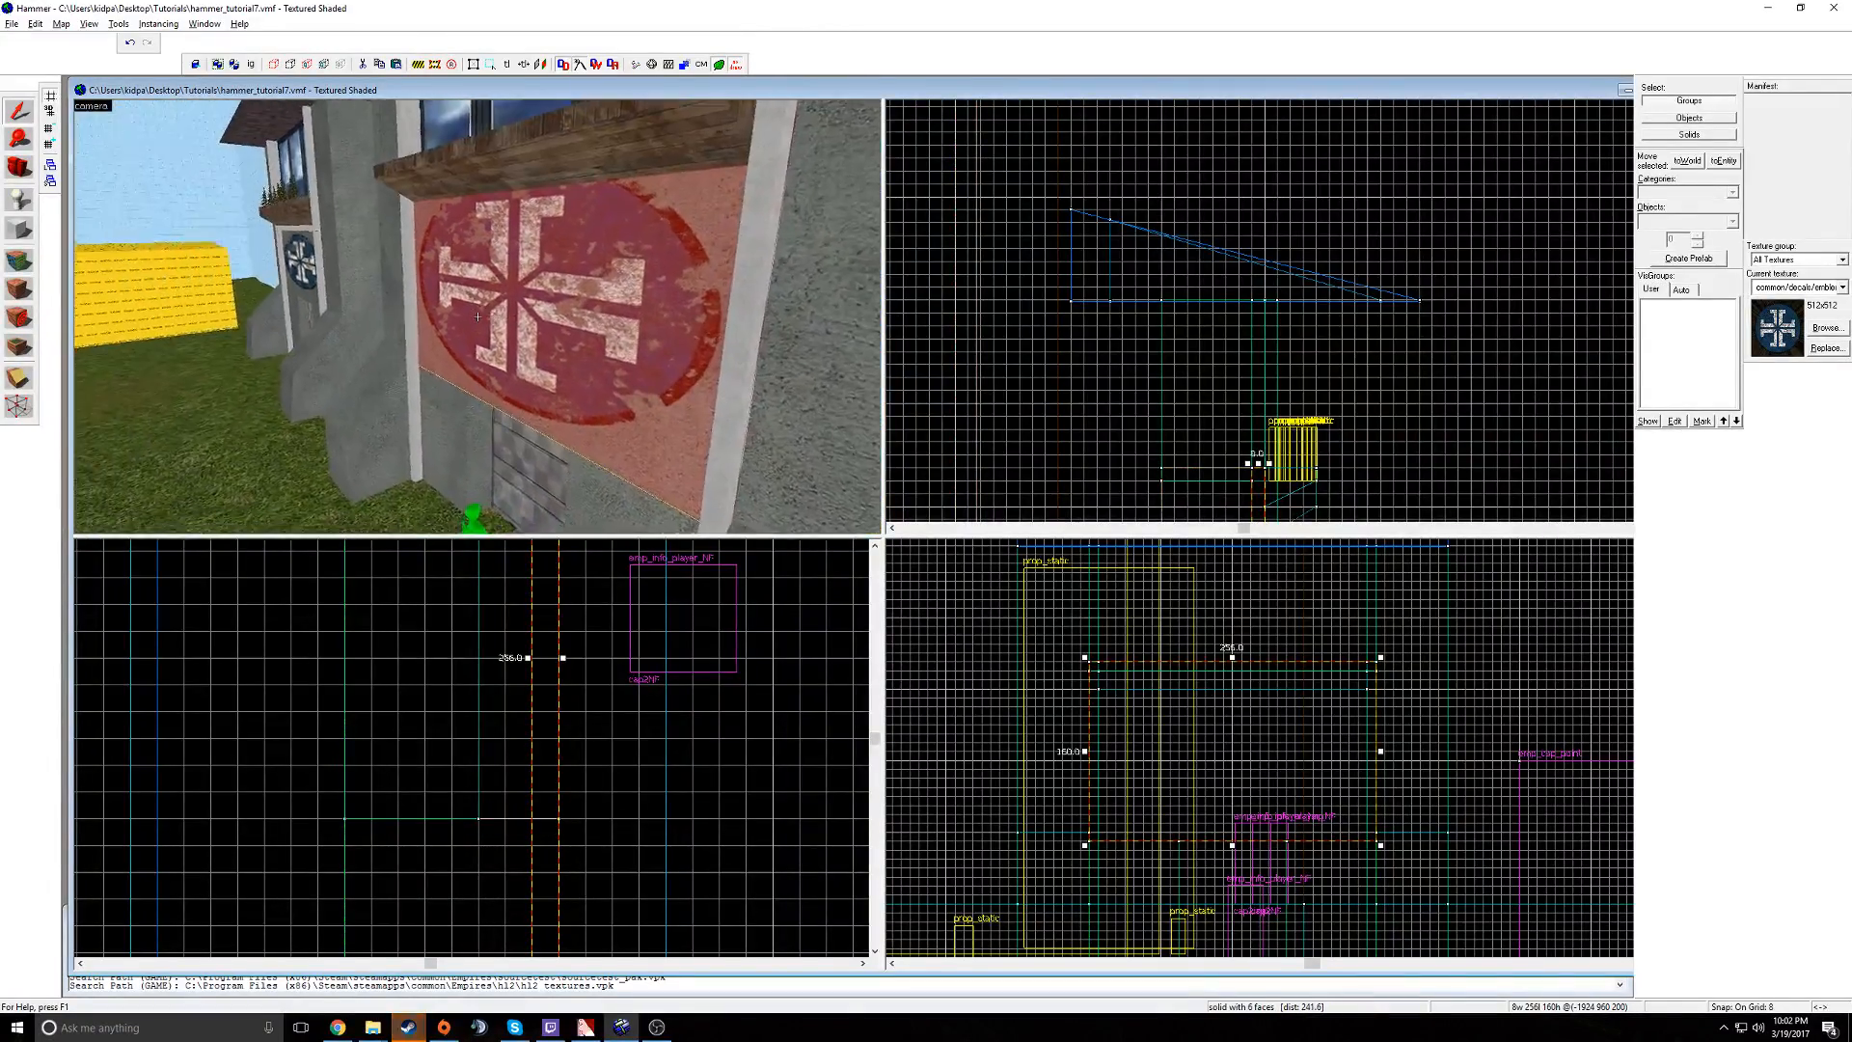
- Reduce the emblem panel's height to 128 units from its upper edge and refit the emblem texture to its faces
{"action": "key", "text": "d"}
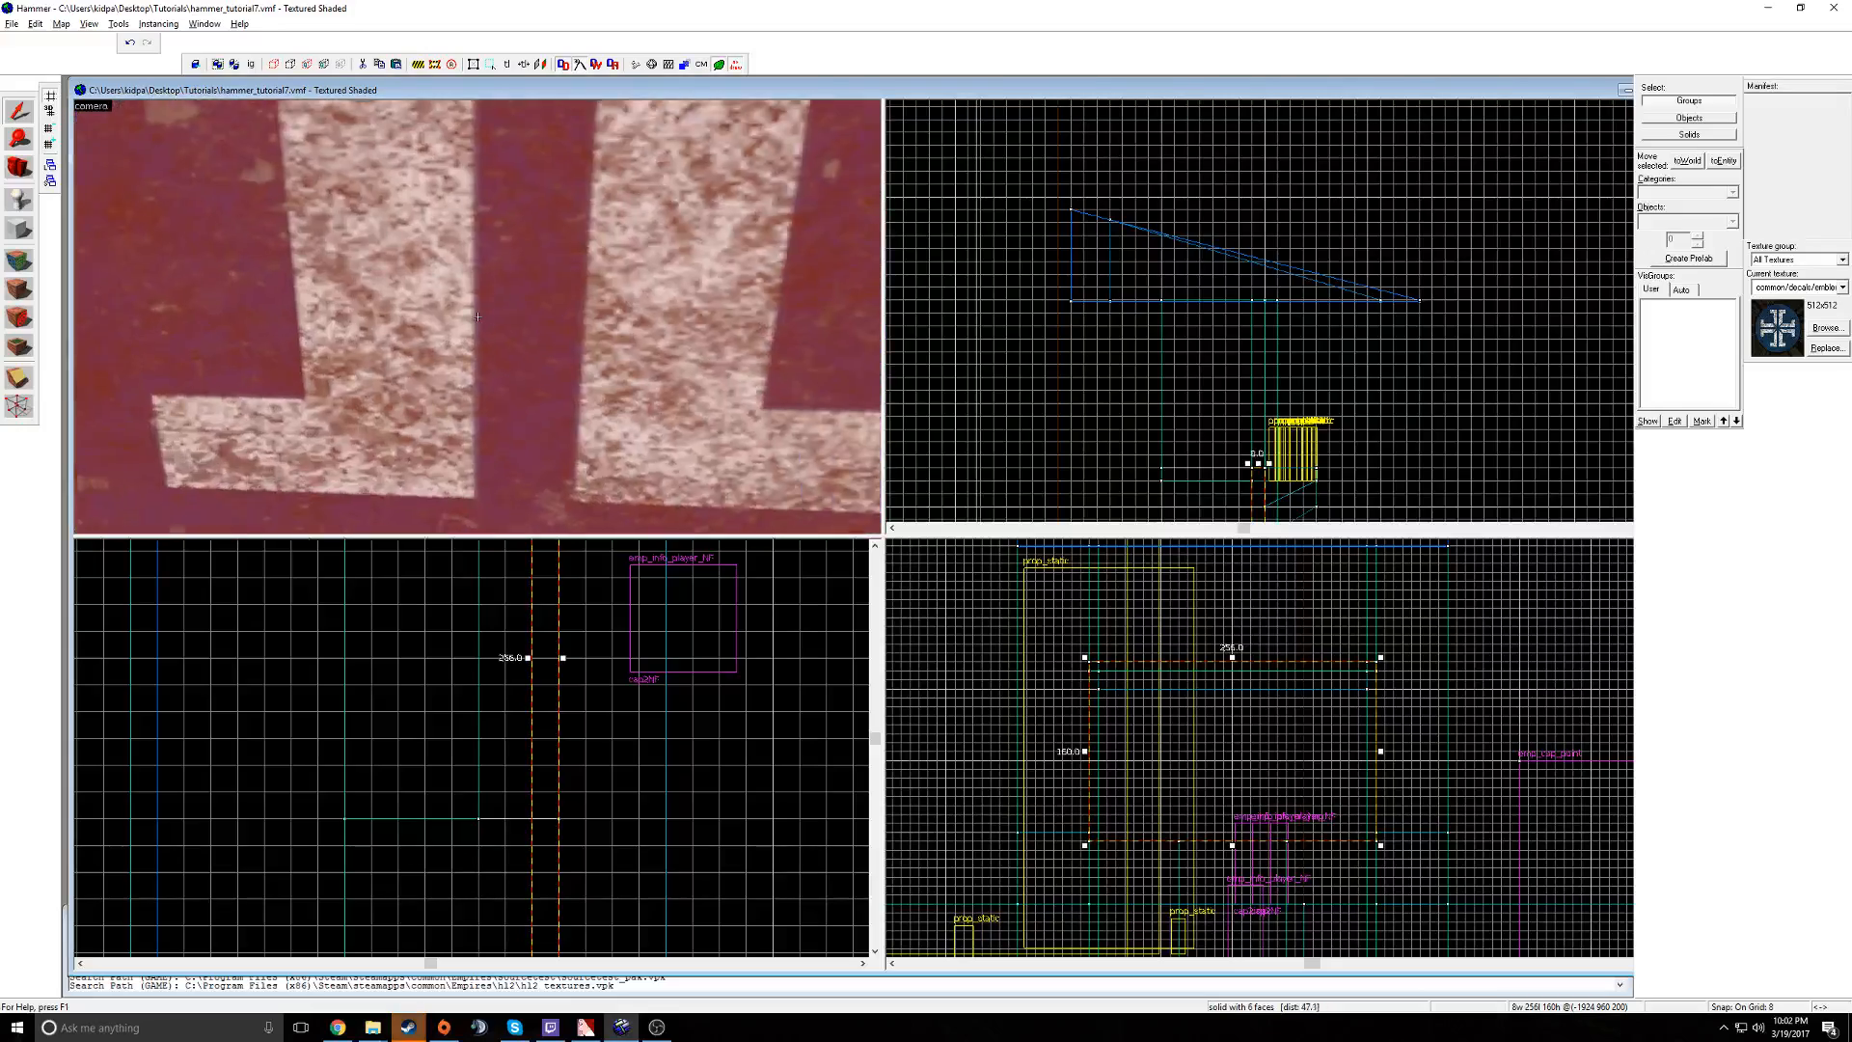
{"action": "key", "text": "shift+a"}
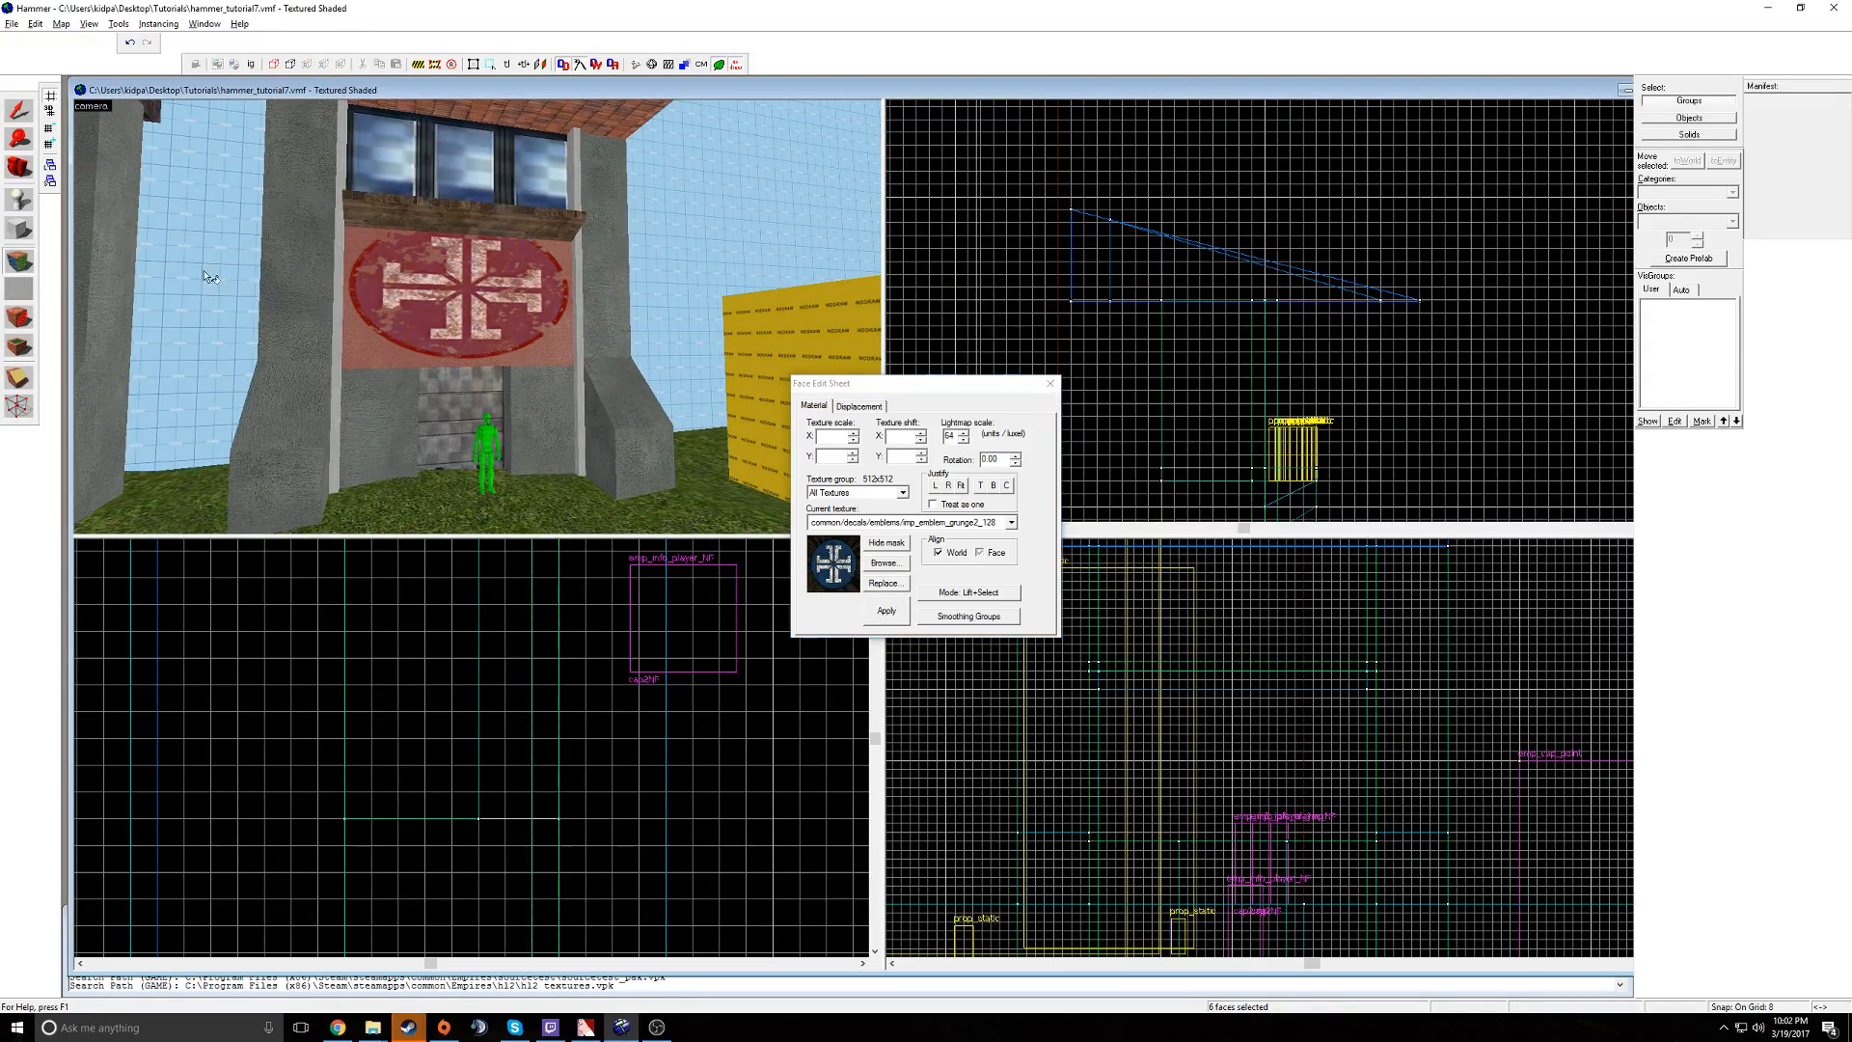
{"action": "left_click", "coordinate": [1049, 384]}
{"action": "mouse_move", "coordinate": [1230, 660]}
{"action": "left_mouse_down"}
{"action": "mouse_move", "coordinate": [1232, 694]}
{"action": "mouse_move", "coordinate": [1204, 695]}
{"action": "left_mouse_up"}
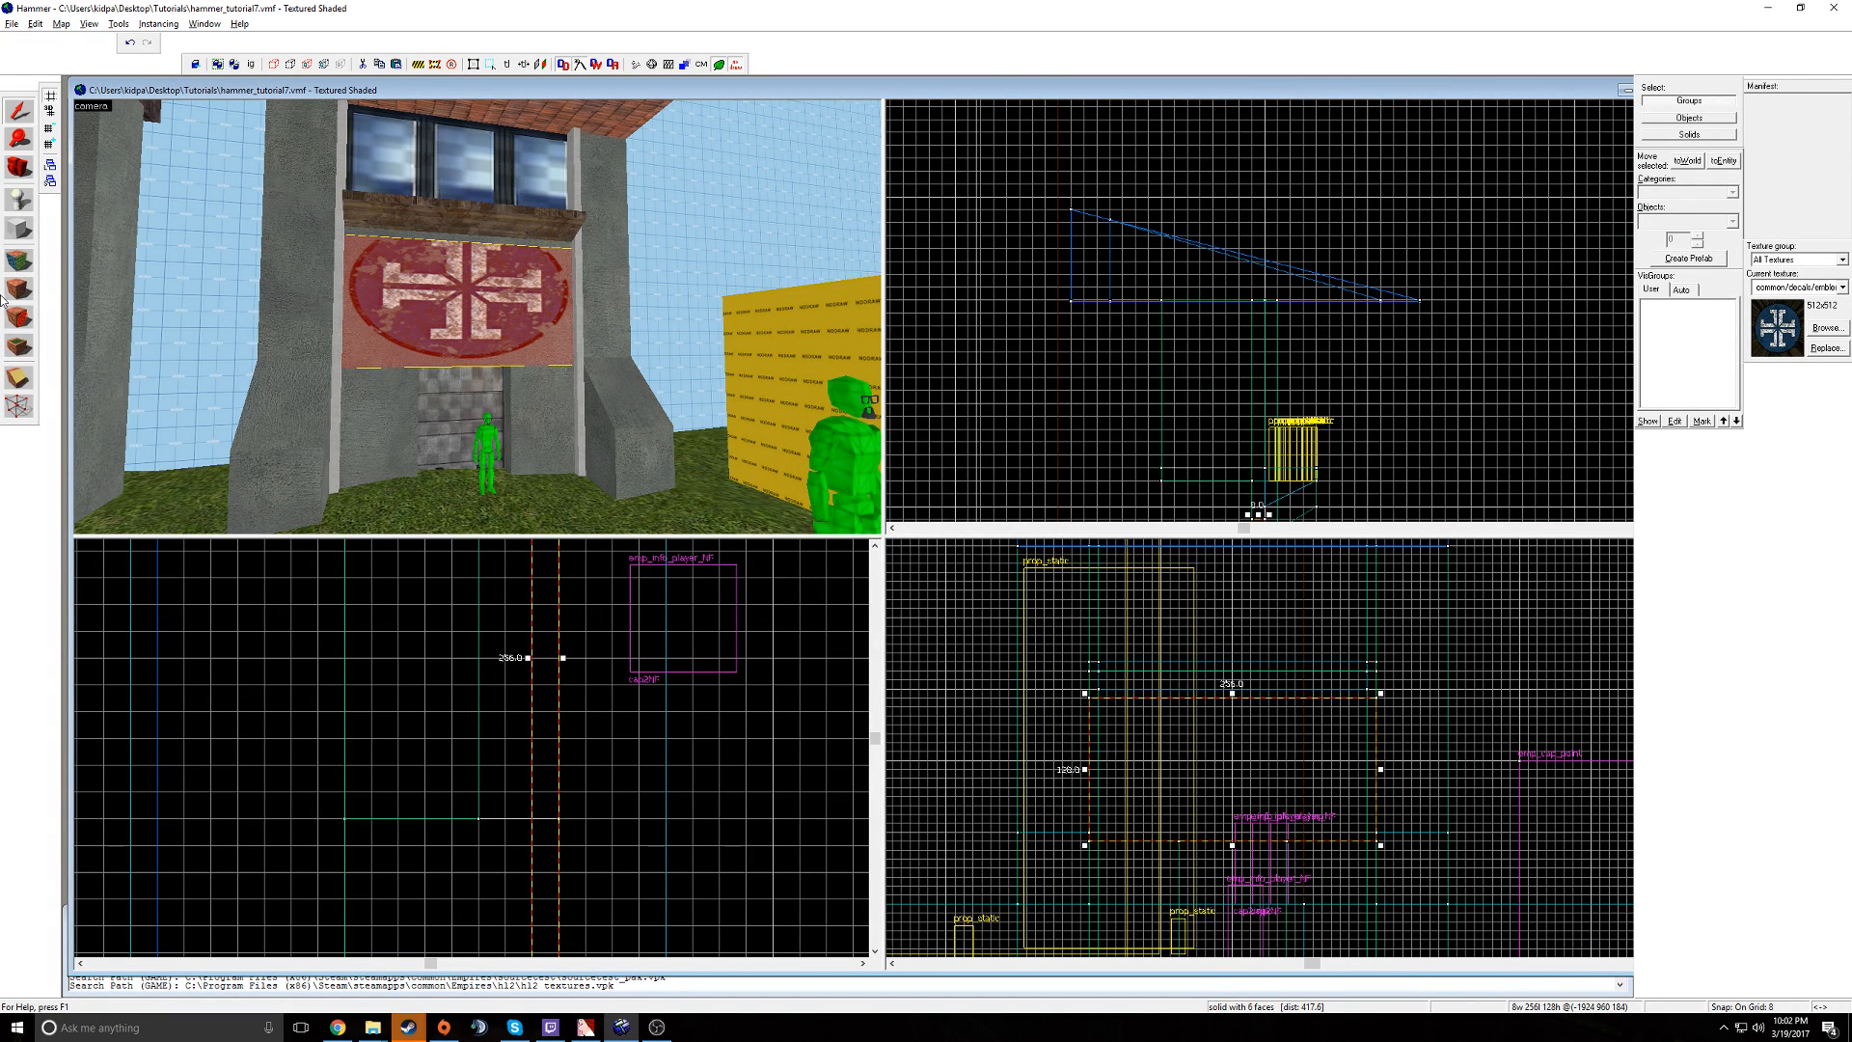
{"action": "key", "text": "shift+a"}
{"action": "left_click", "coordinate": [960, 487]}
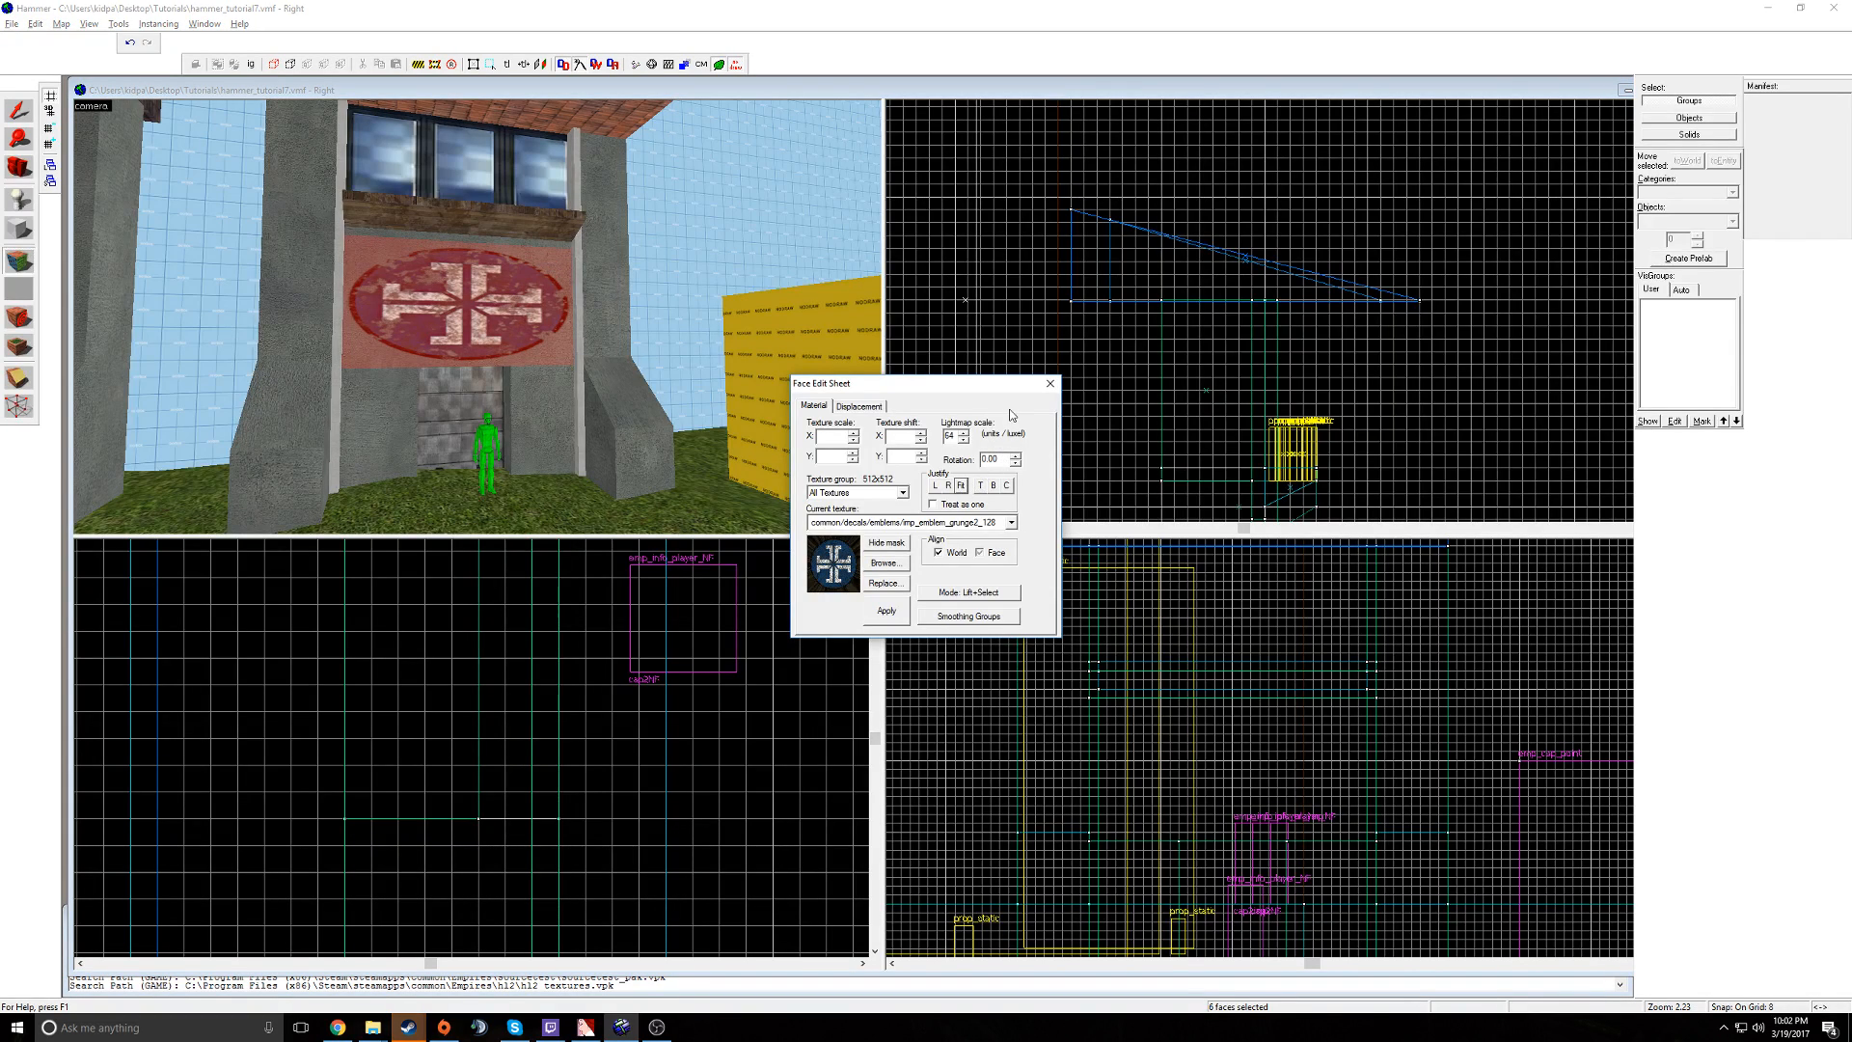
{"action": "left_click", "coordinate": [1050, 386]}
- Compare the rebuilt tower with the original from several distances and angles, checking the emblem, windows and pillars
{"action": "scroll", "coordinate": [478, 317], "scroll_direction": "down", "scroll_amount": 5}
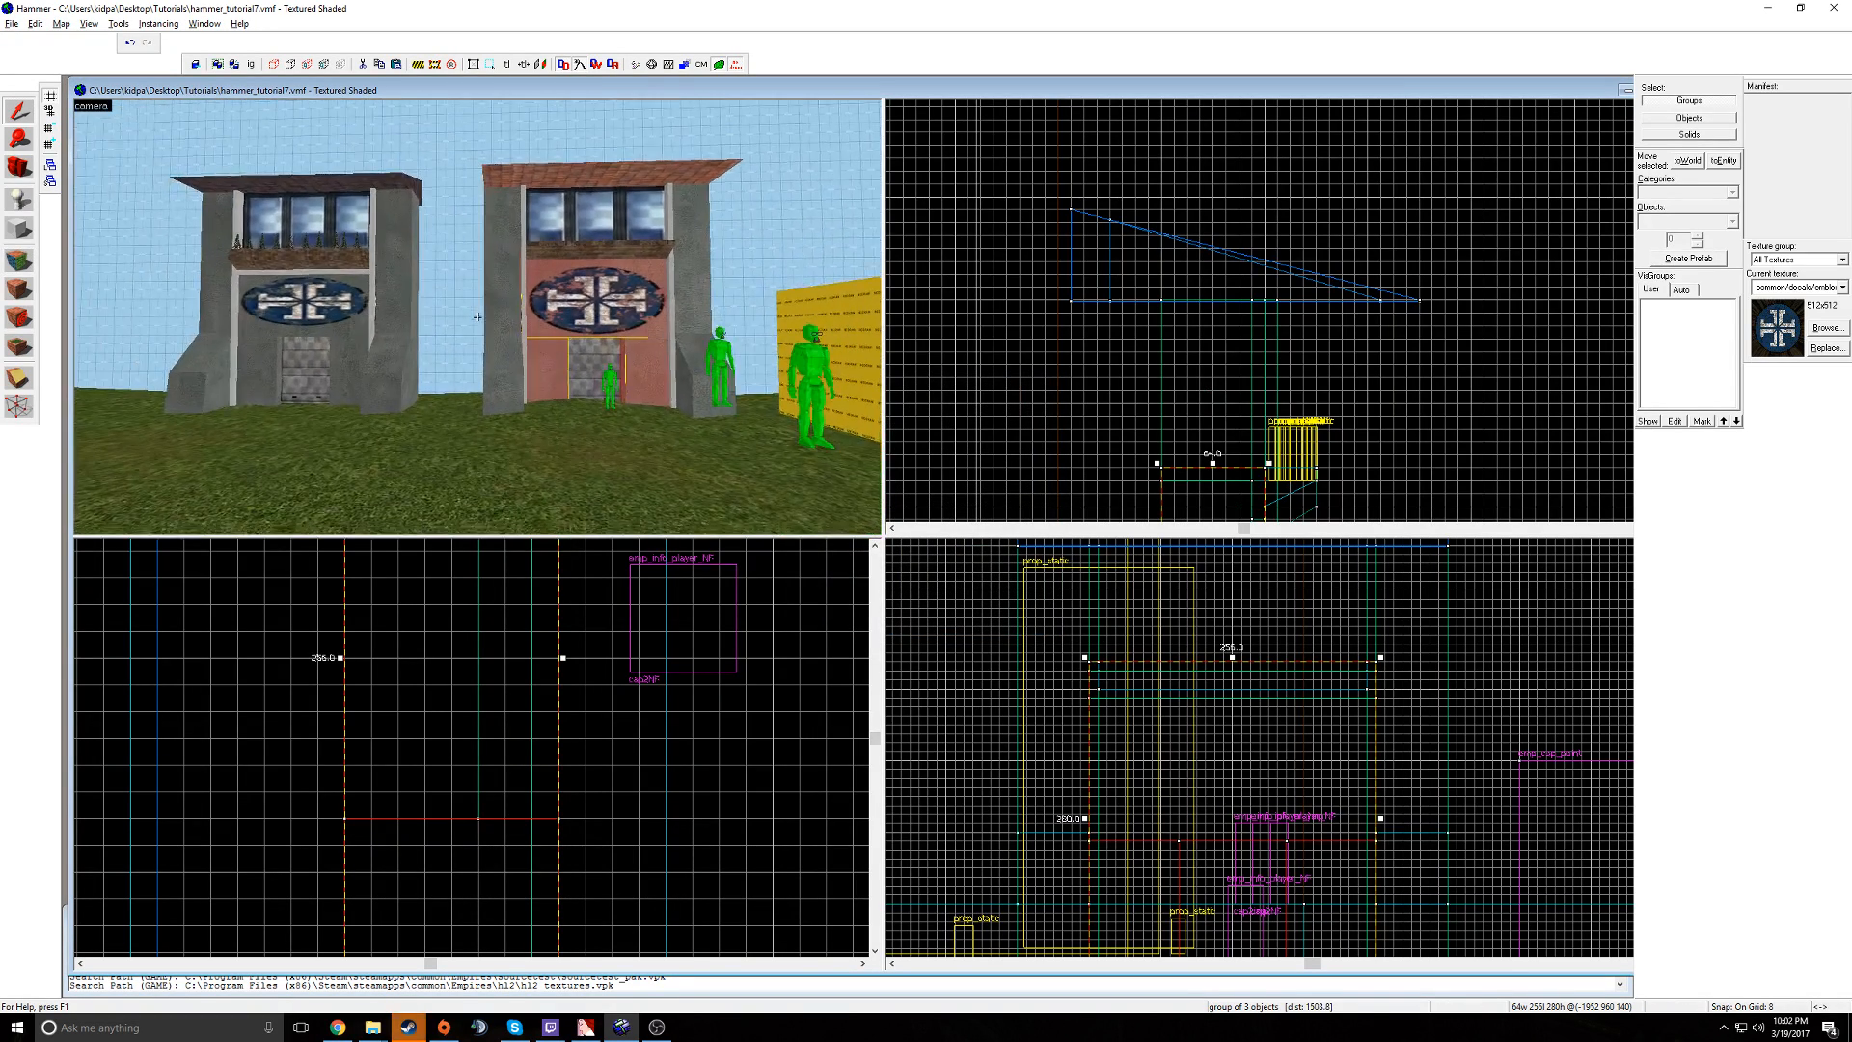
{"action": "key", "text": "d"}
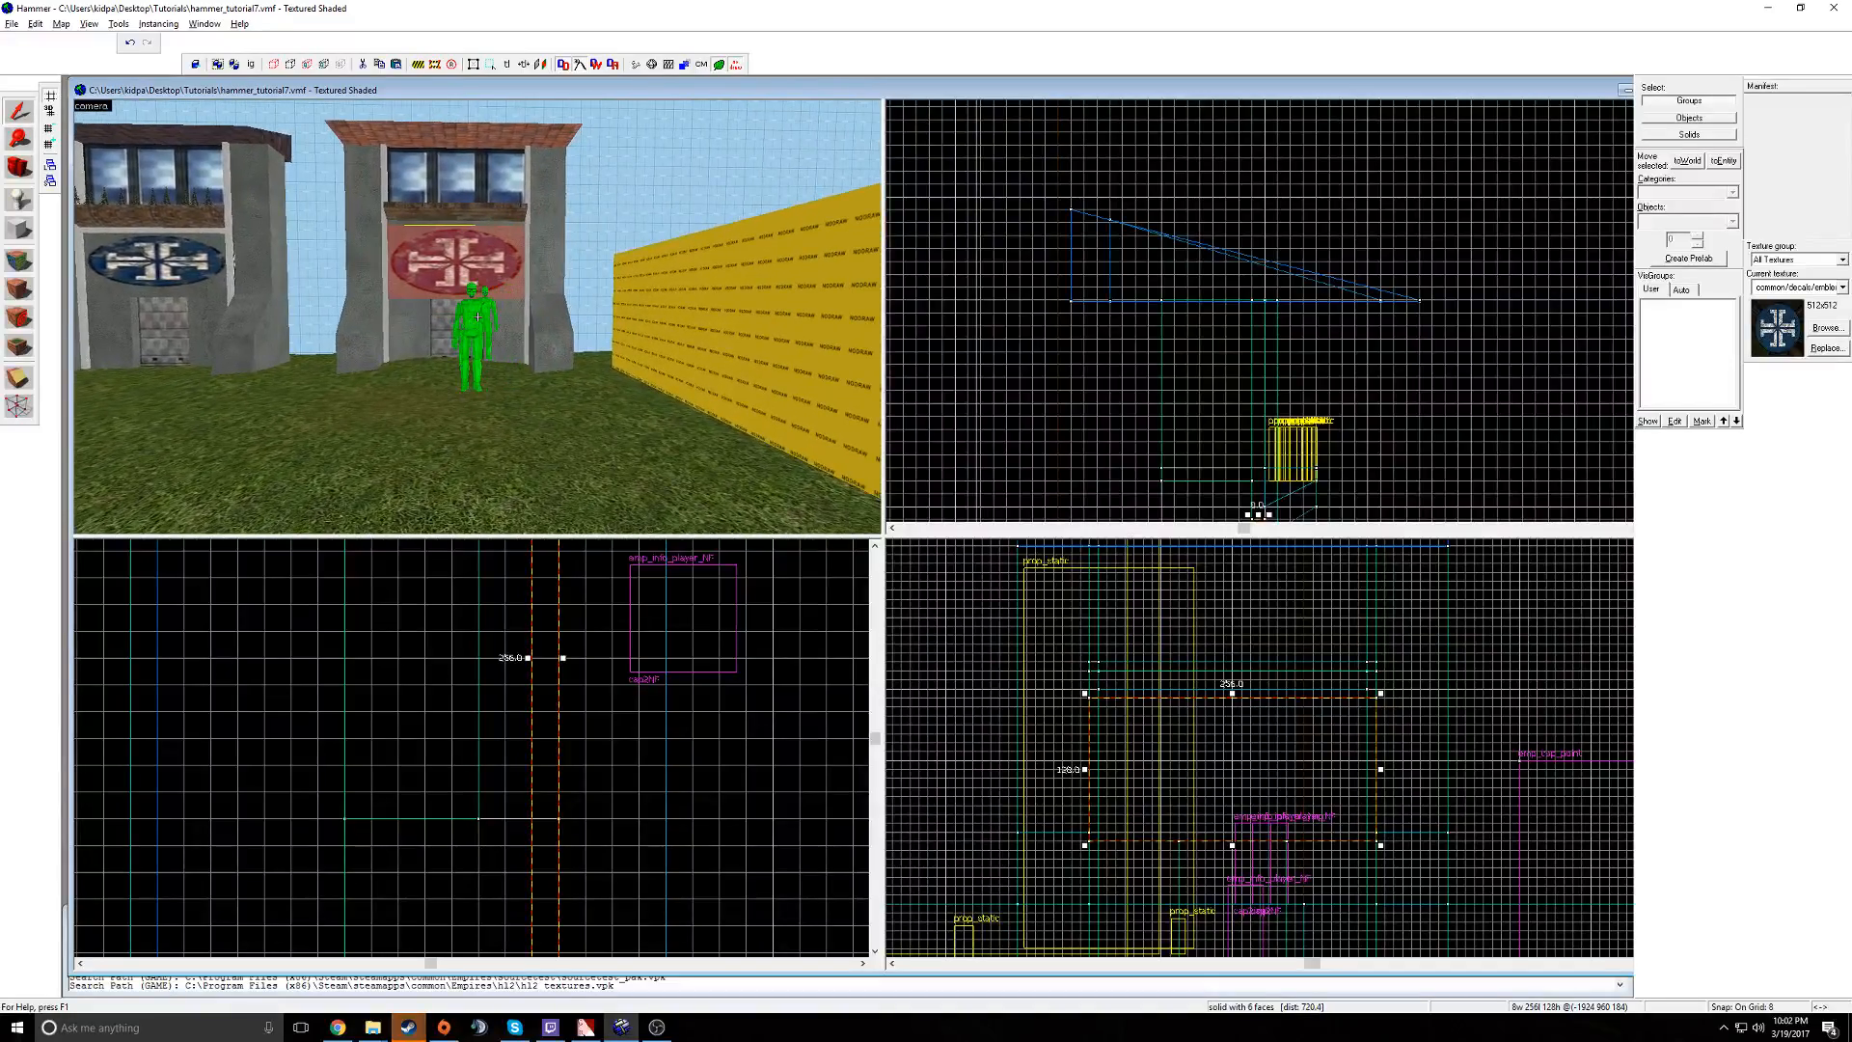
{"action": "key", "text": "a"}
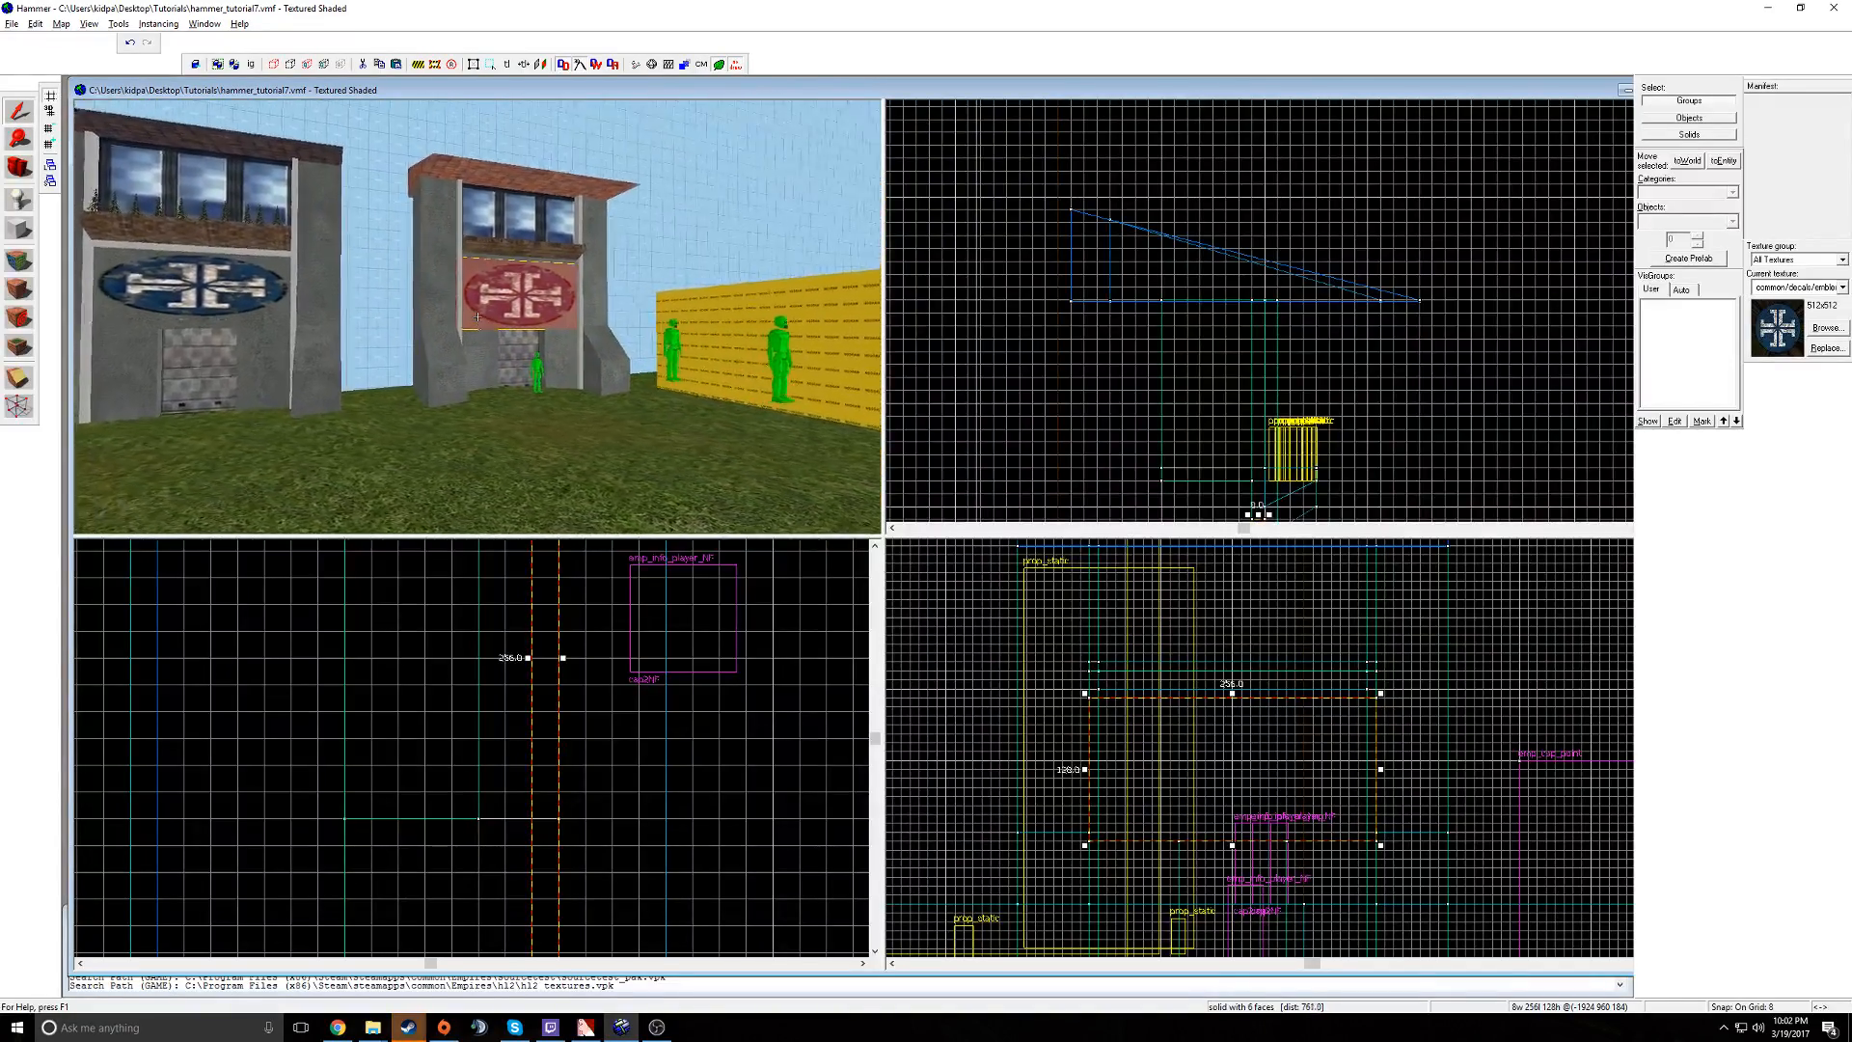
{"action": "left_click", "coordinate": [478, 317]}
{"action": "key", "text": "w"}
{"action": "left_click", "coordinate": [477, 316]}
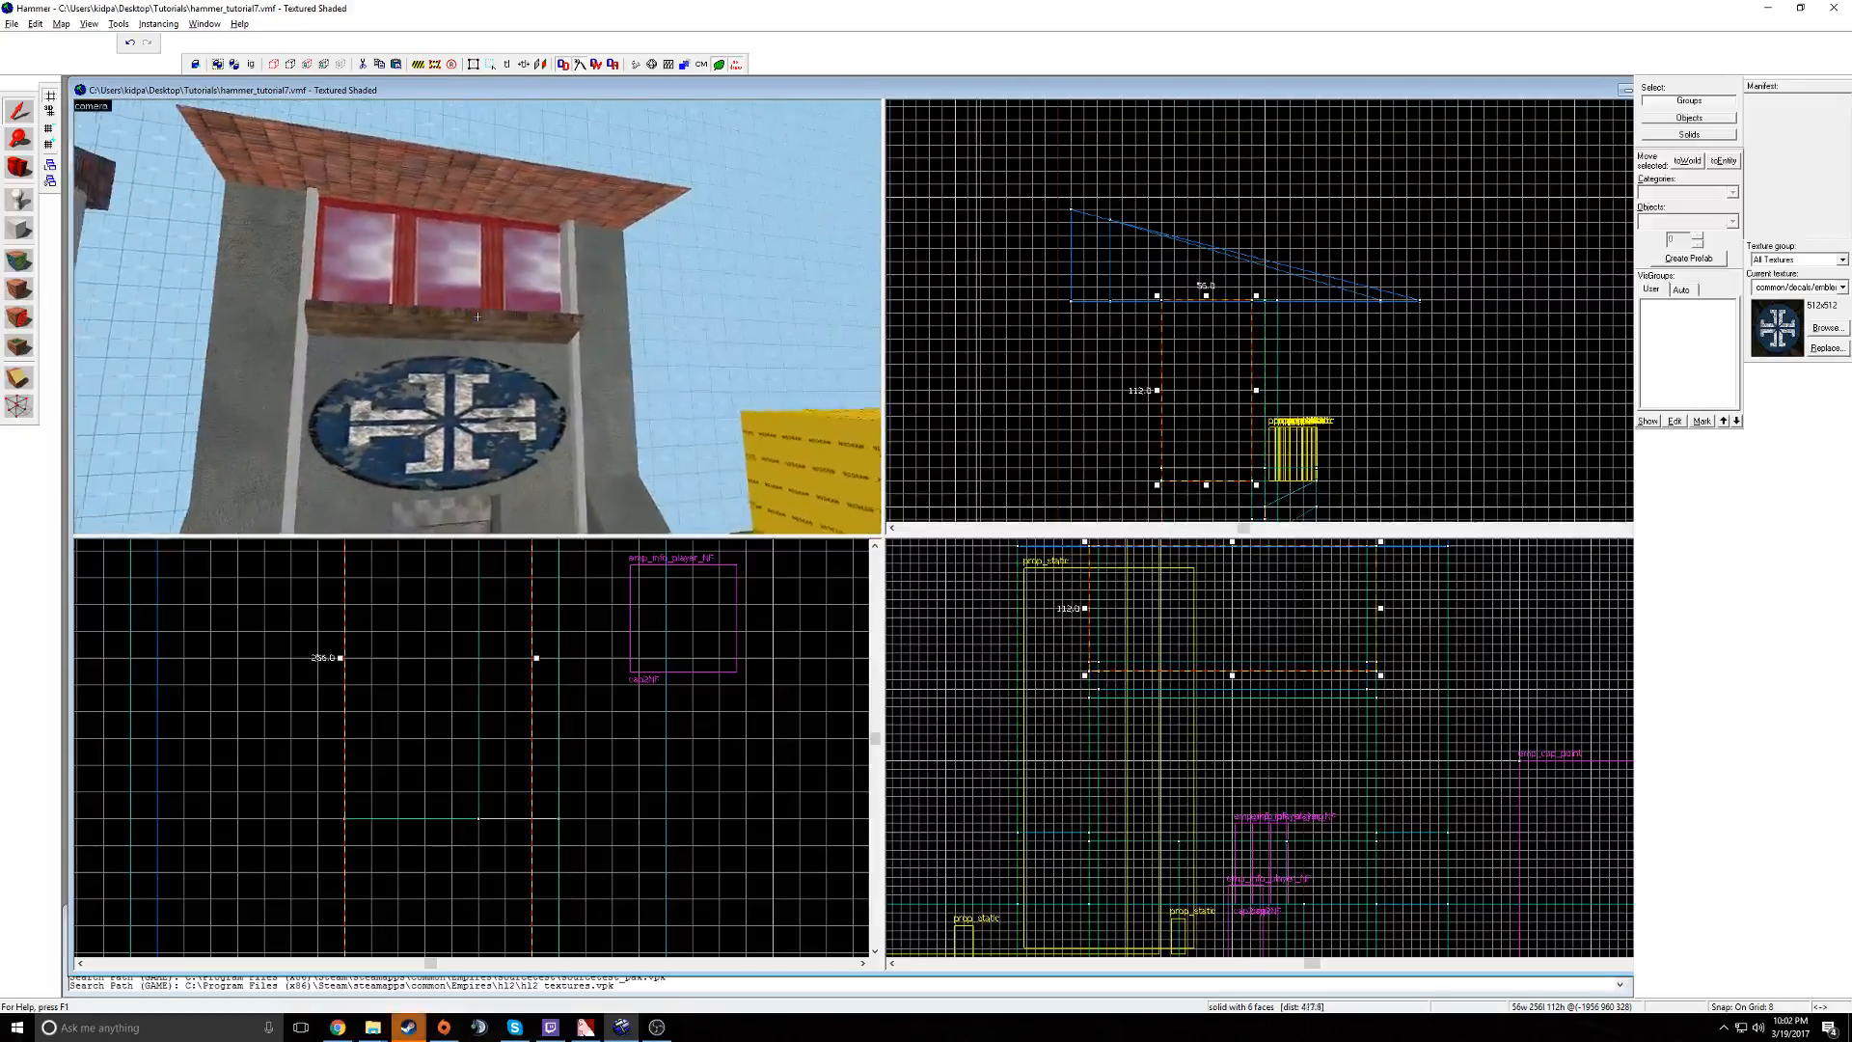
{"action": "key", "text": "d"}
{"action": "key", "text": "s"}
{"action": "left_click", "coordinate": [478, 317]}
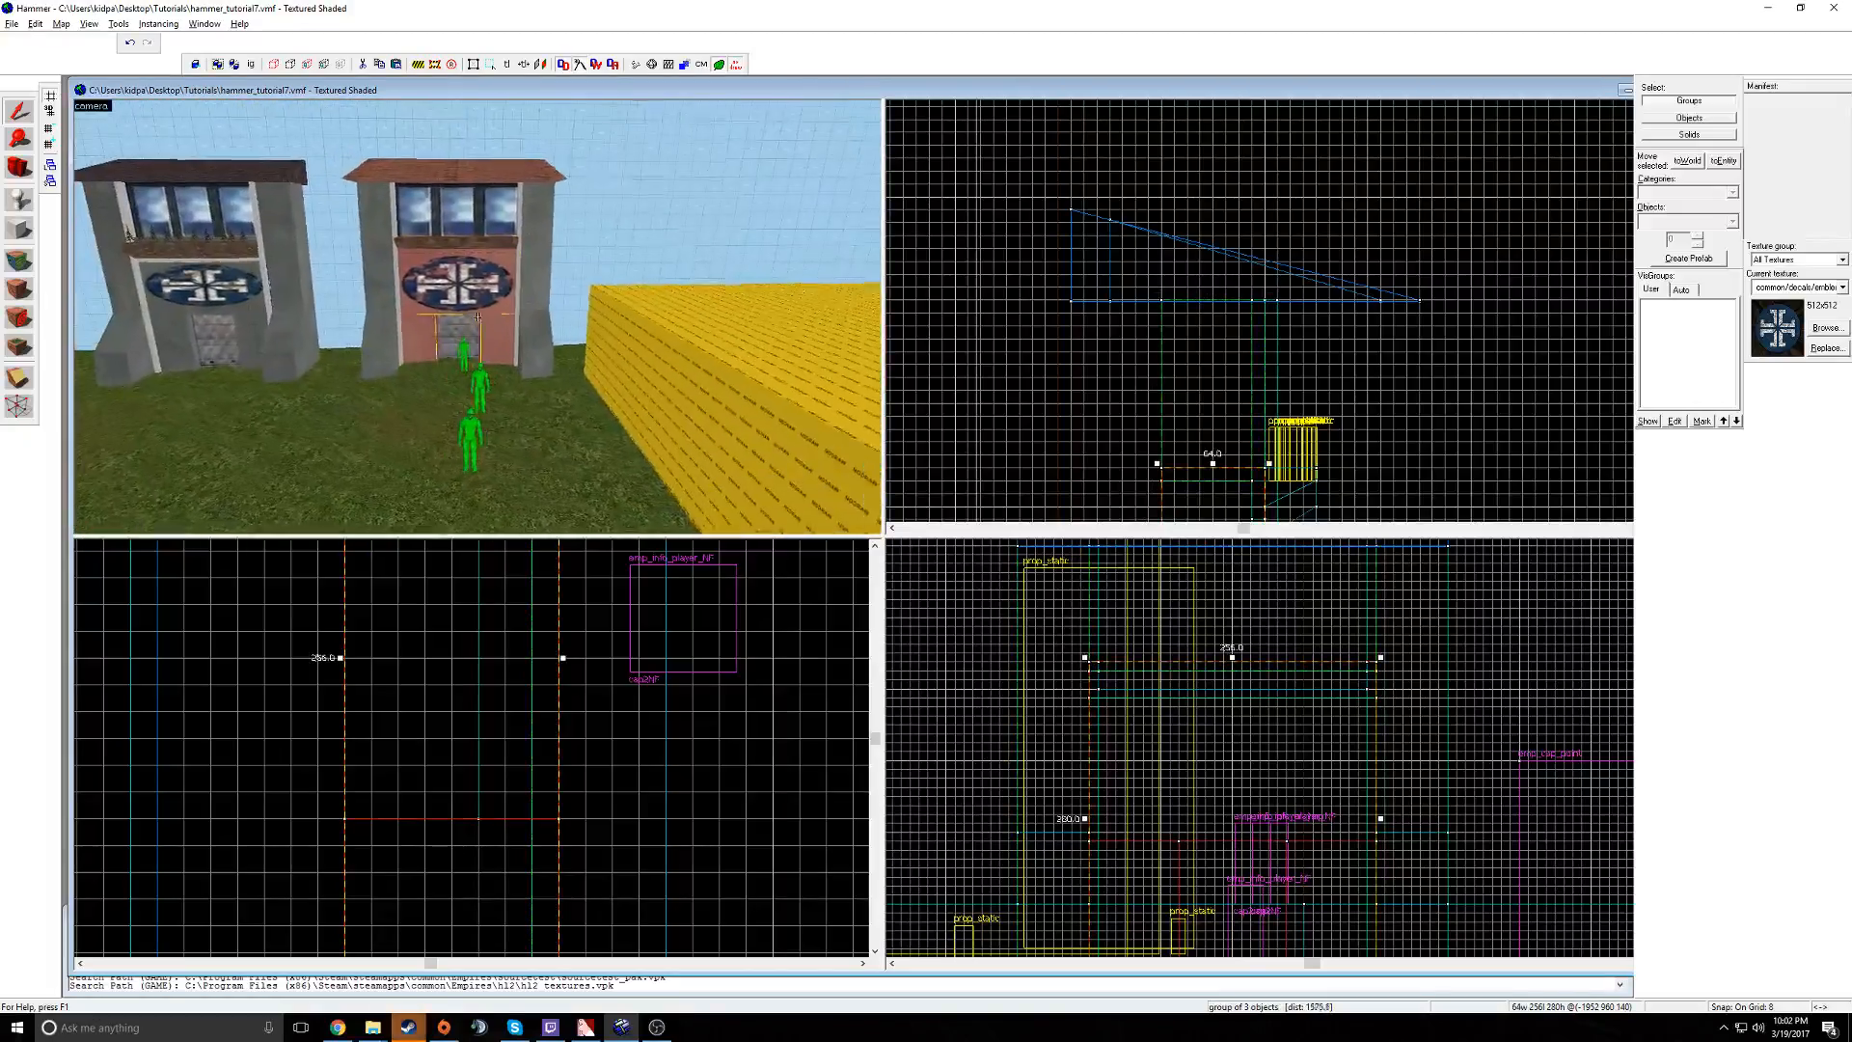
{"action": "key", "text": "w"}
{"action": "key", "text": "z"}
{"action": "left_click", "coordinate": [571, 324]}
{"action": "key", "text": "z"}
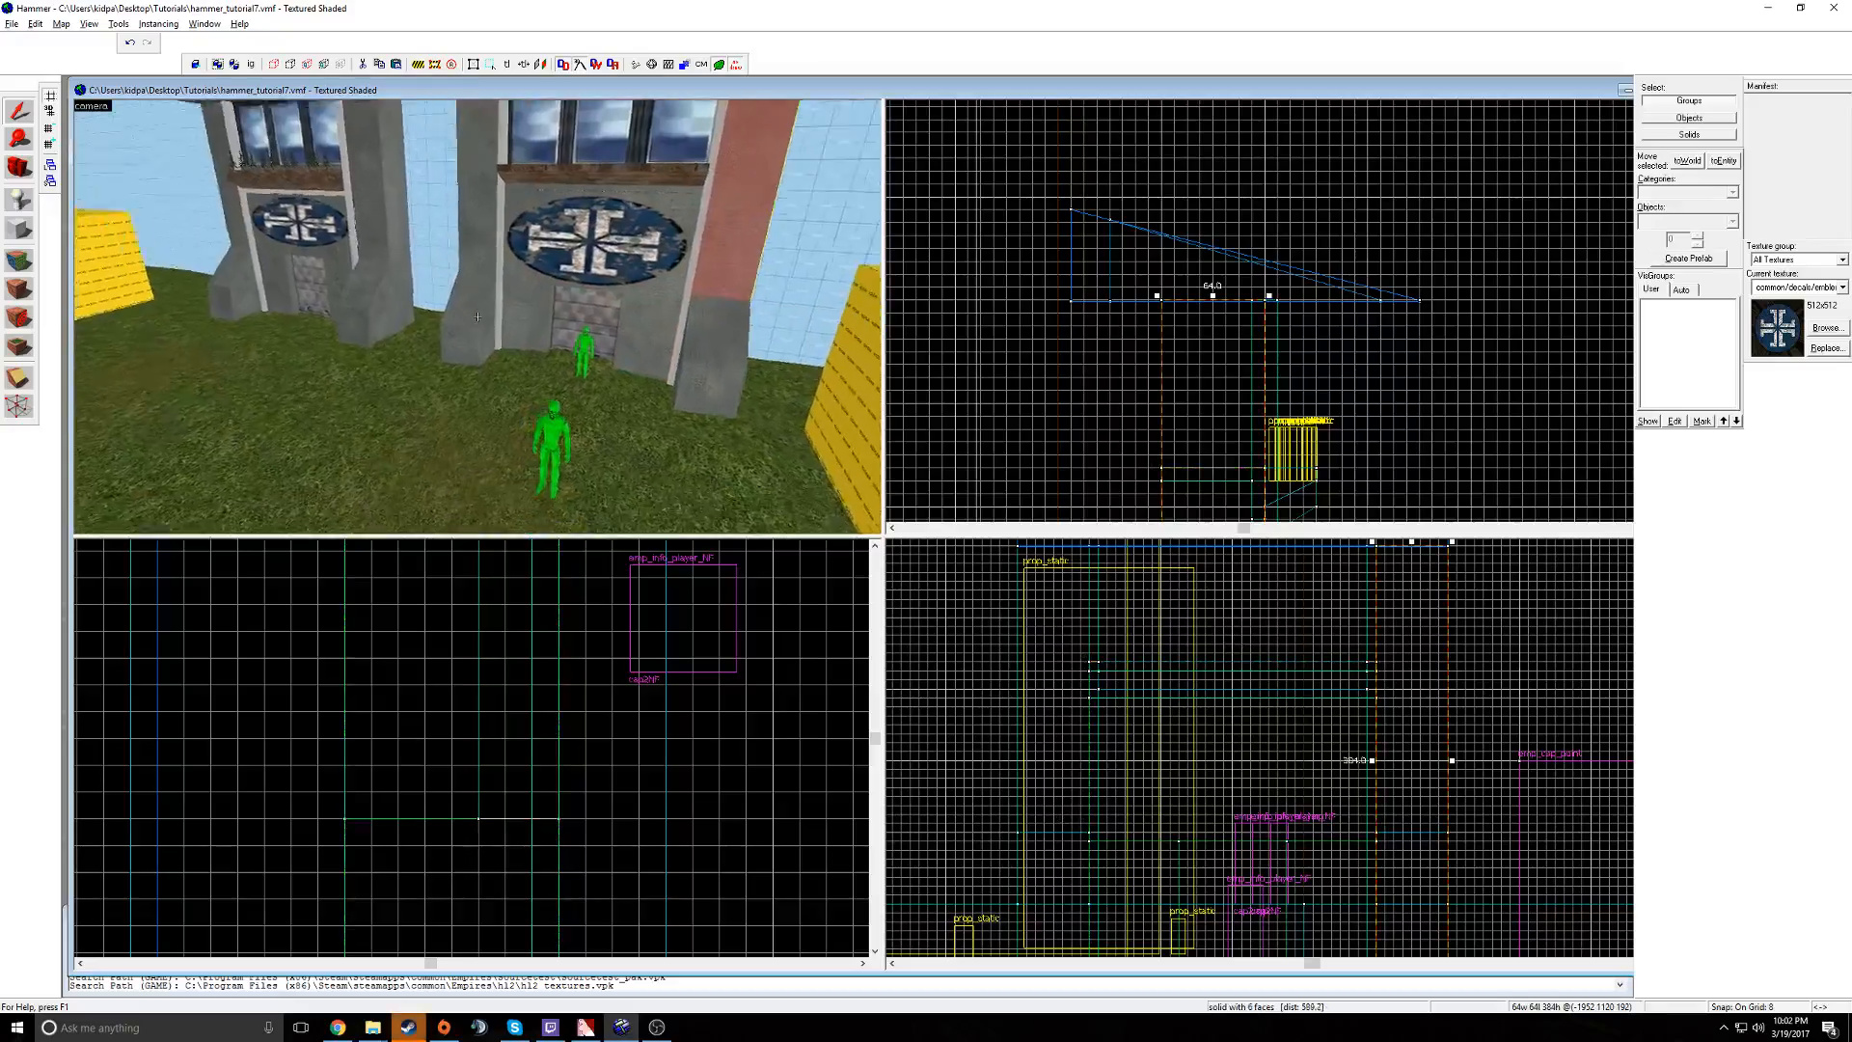
{"action": "key", "text": "a"}
{"action": "key", "text": "z"}
{"action": "key", "text": "s"}
- Create a 128 by 128 unit block beside the rebuilt tower and shorten it from below to 240 units high
{"action": "left_click", "coordinate": [18, 230]}
{"action": "scroll", "coordinate": [588, 820], "scroll_direction": "down", "scroll_amount": 14}
{"action": "key", "text": "Right"}
{"action": "scroll", "coordinate": [519, 799], "scroll_direction": "up", "scroll_amount": 8}
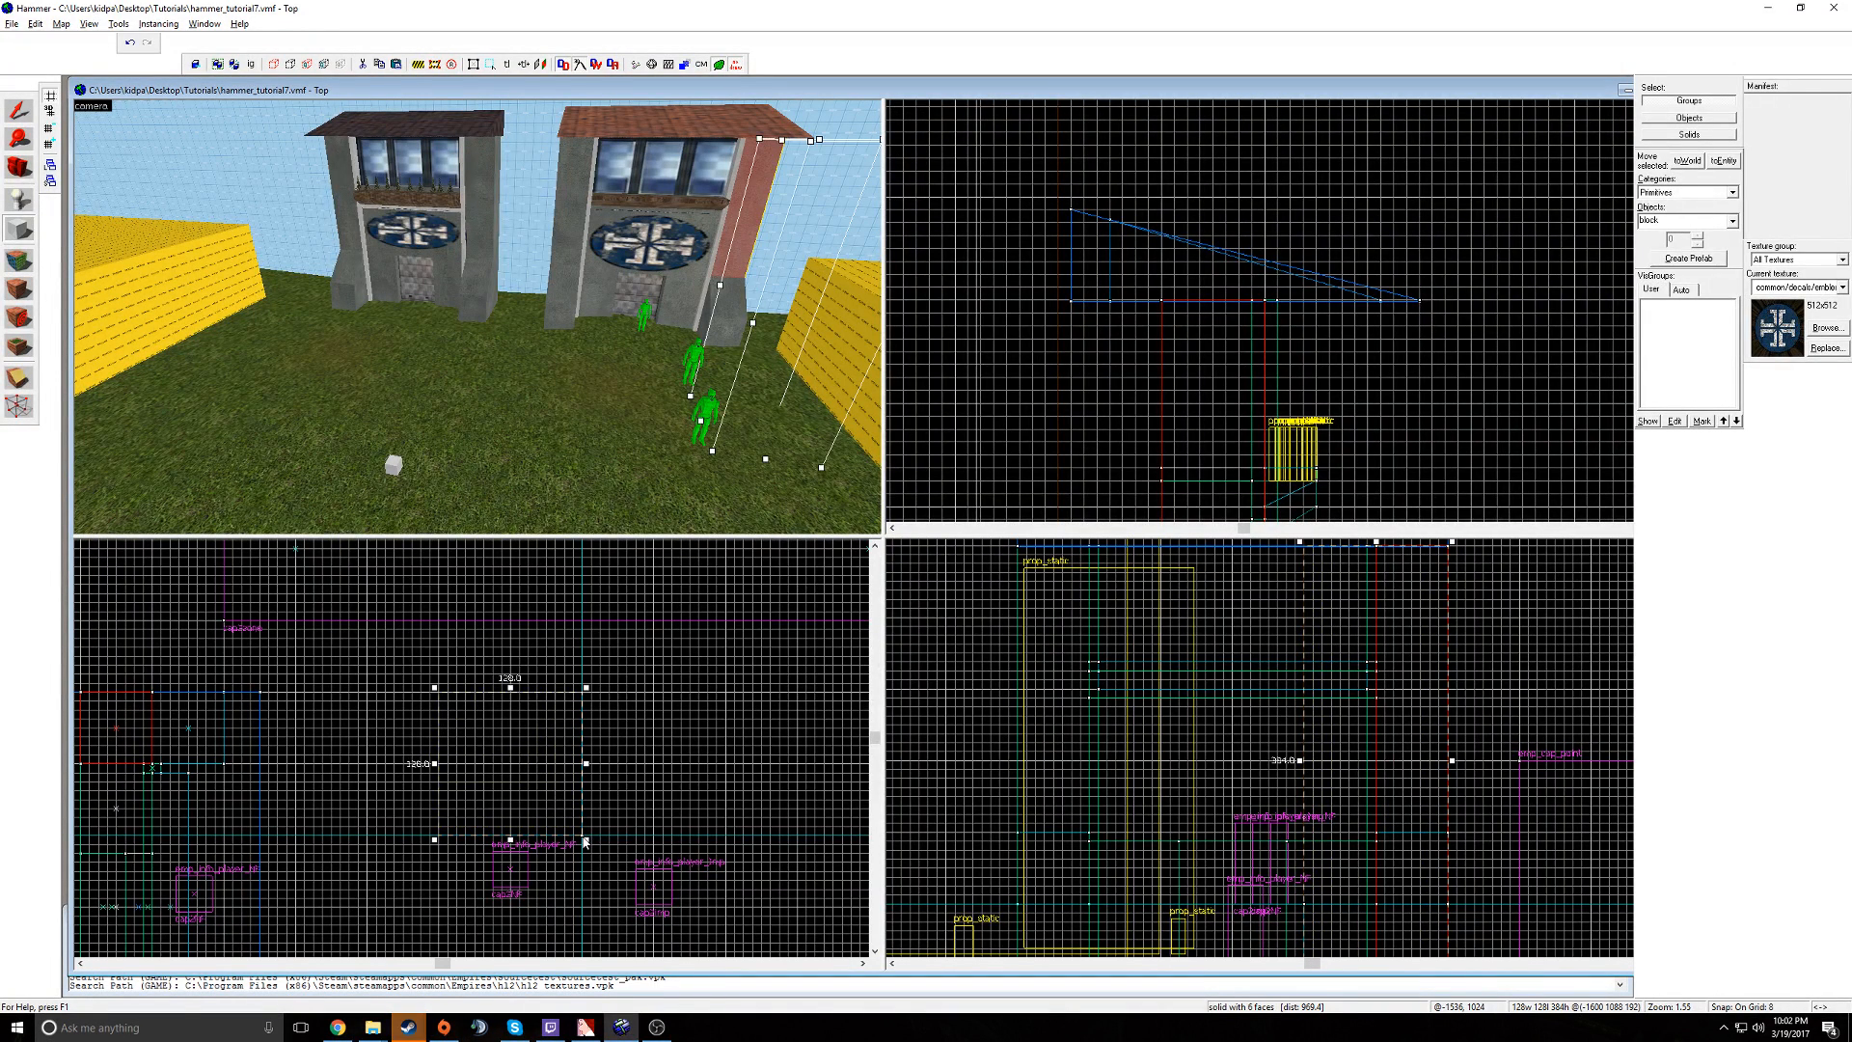
{"action": "key", "text": "Return"}
{"action": "left_click", "coordinate": [33, 111]}
{"action": "scroll", "coordinate": [1375, 705], "scroll_direction": "down", "scroll_amount": 3}
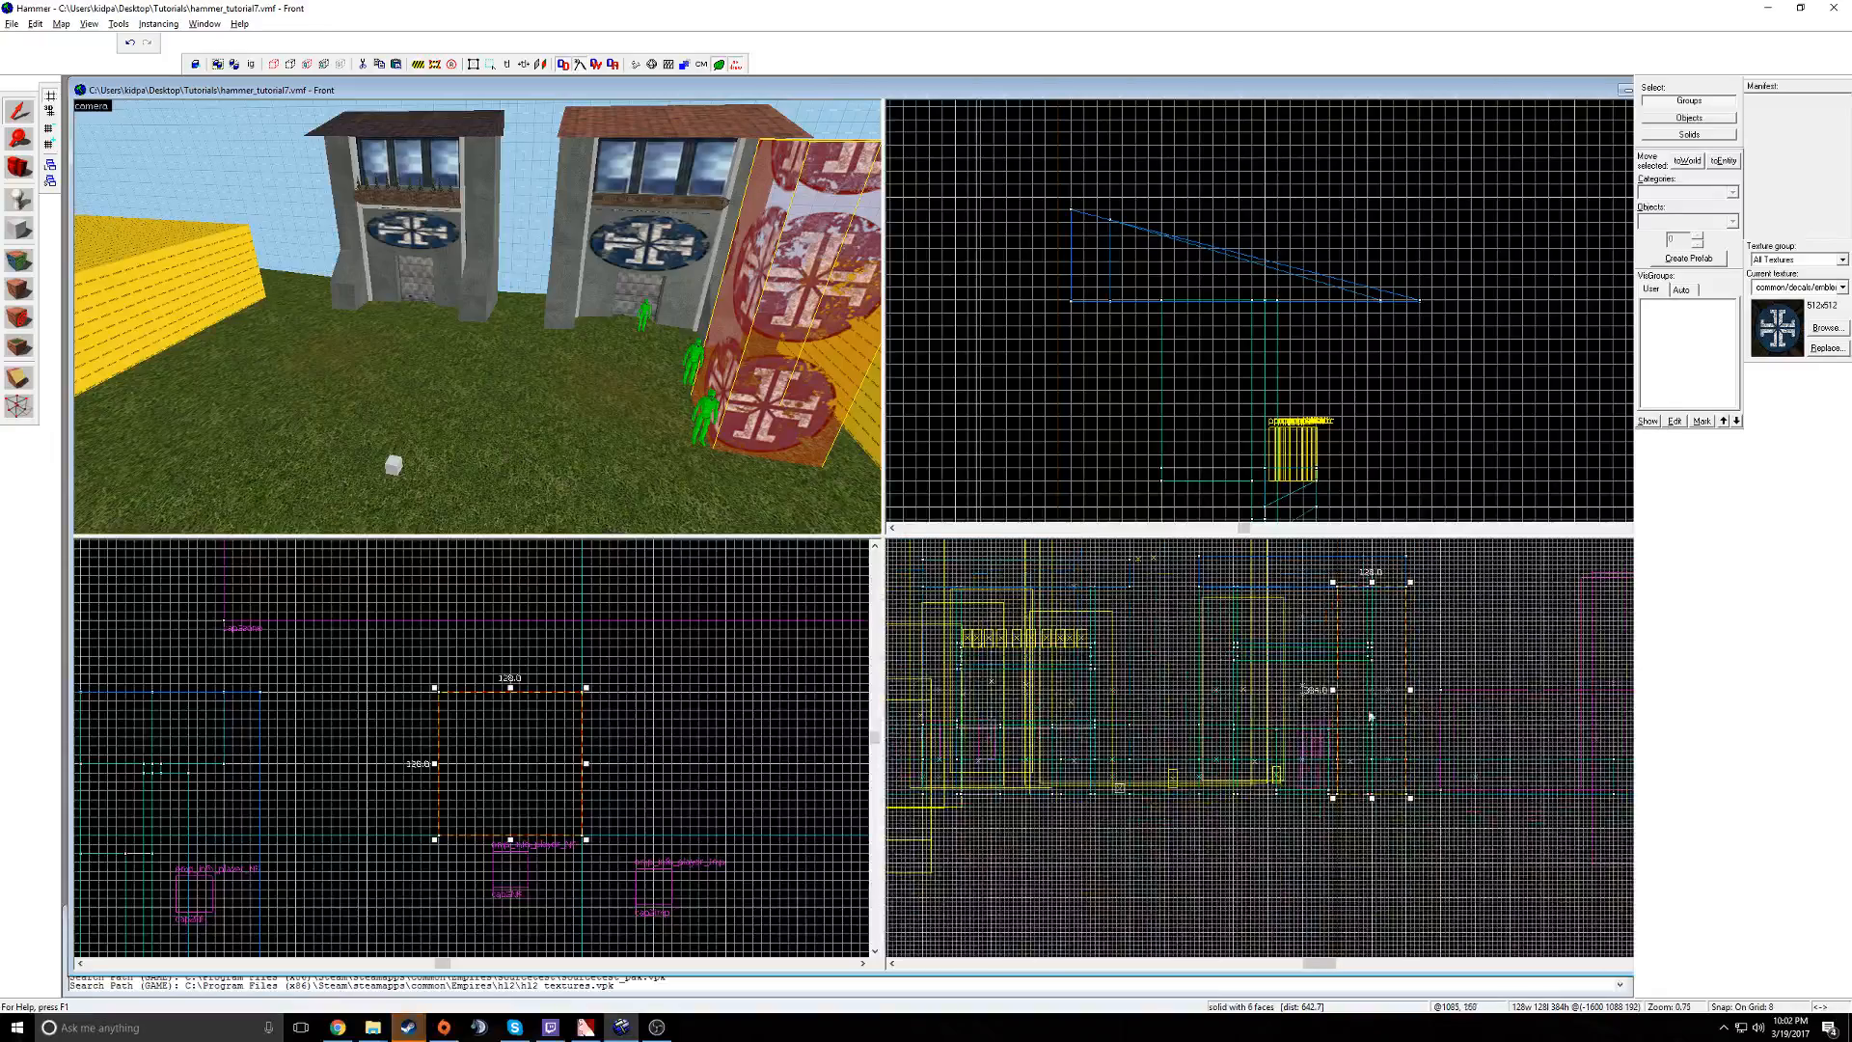
{"action": "left_click_drag", "start_coordinate": [1374, 800], "coordinate": [1372, 721]}
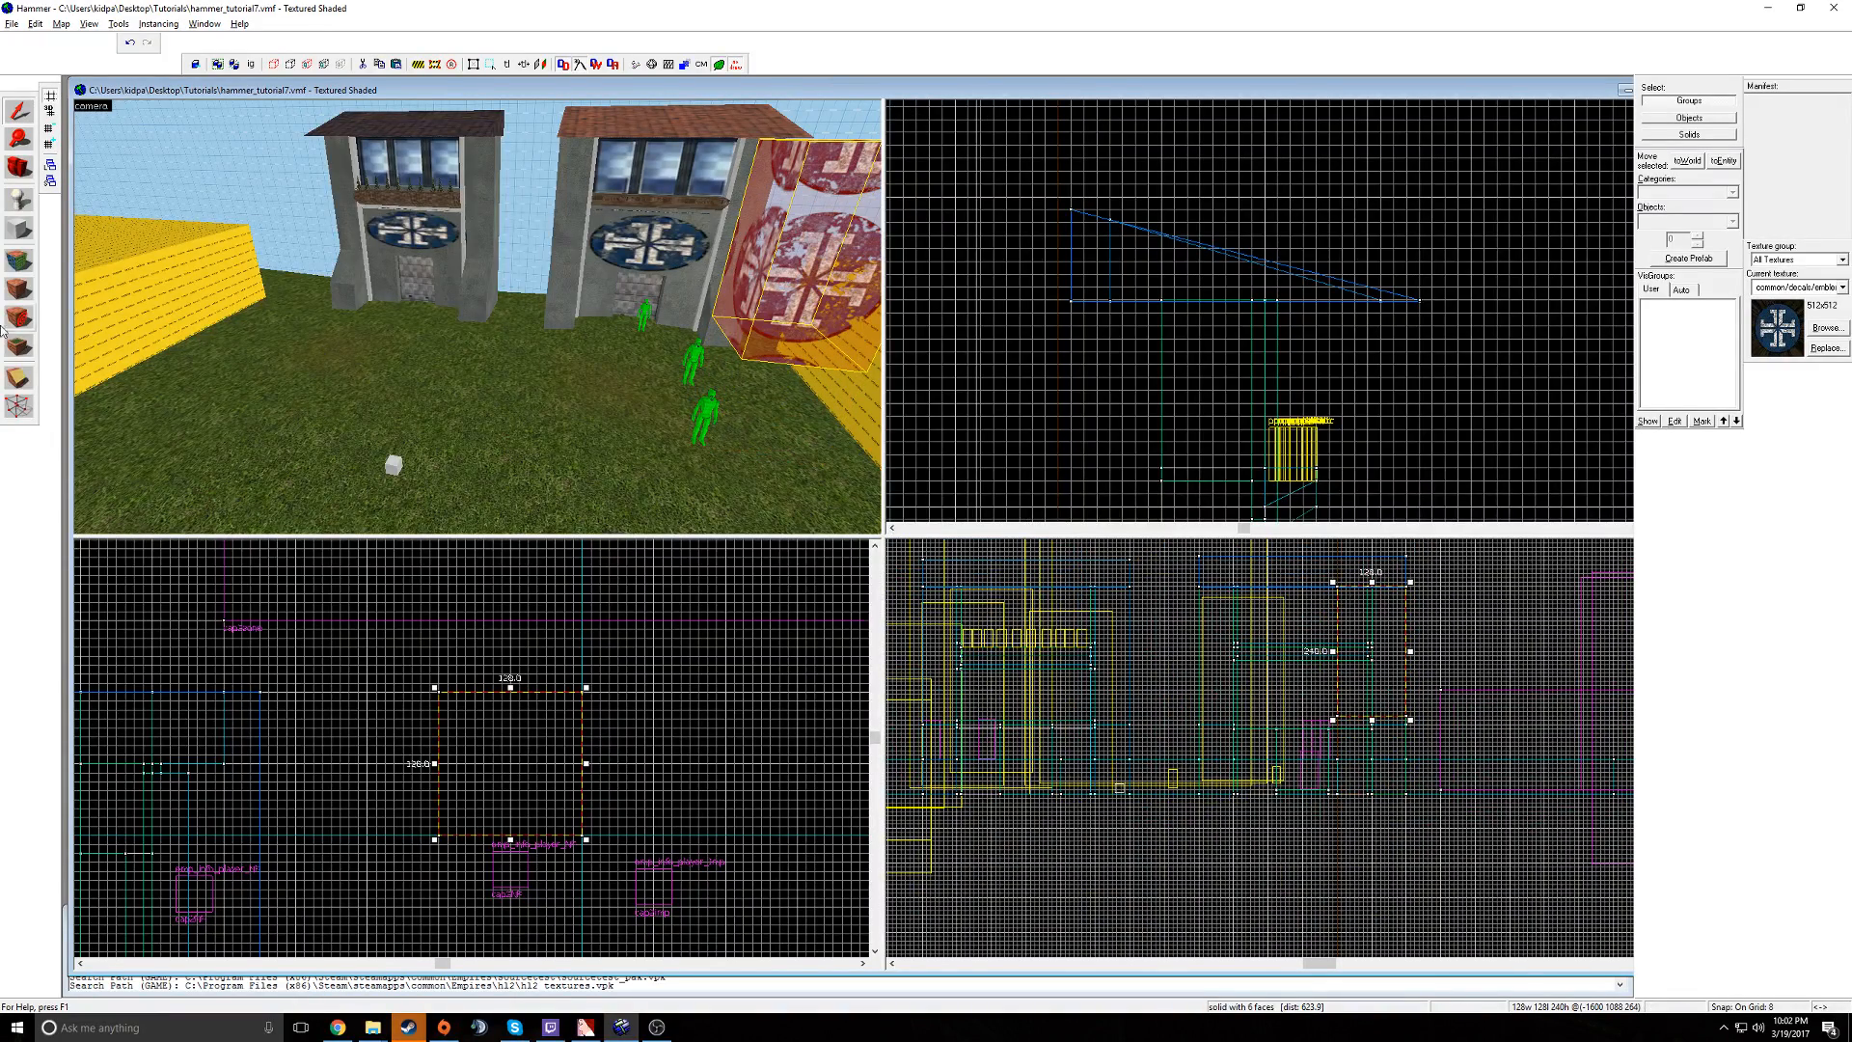
- Texture the new block with common/concrete/concretewall15c and reselect it
{"action": "left_click", "coordinate": [21, 270]}
{"action": "left_click", "coordinate": [881, 570]}
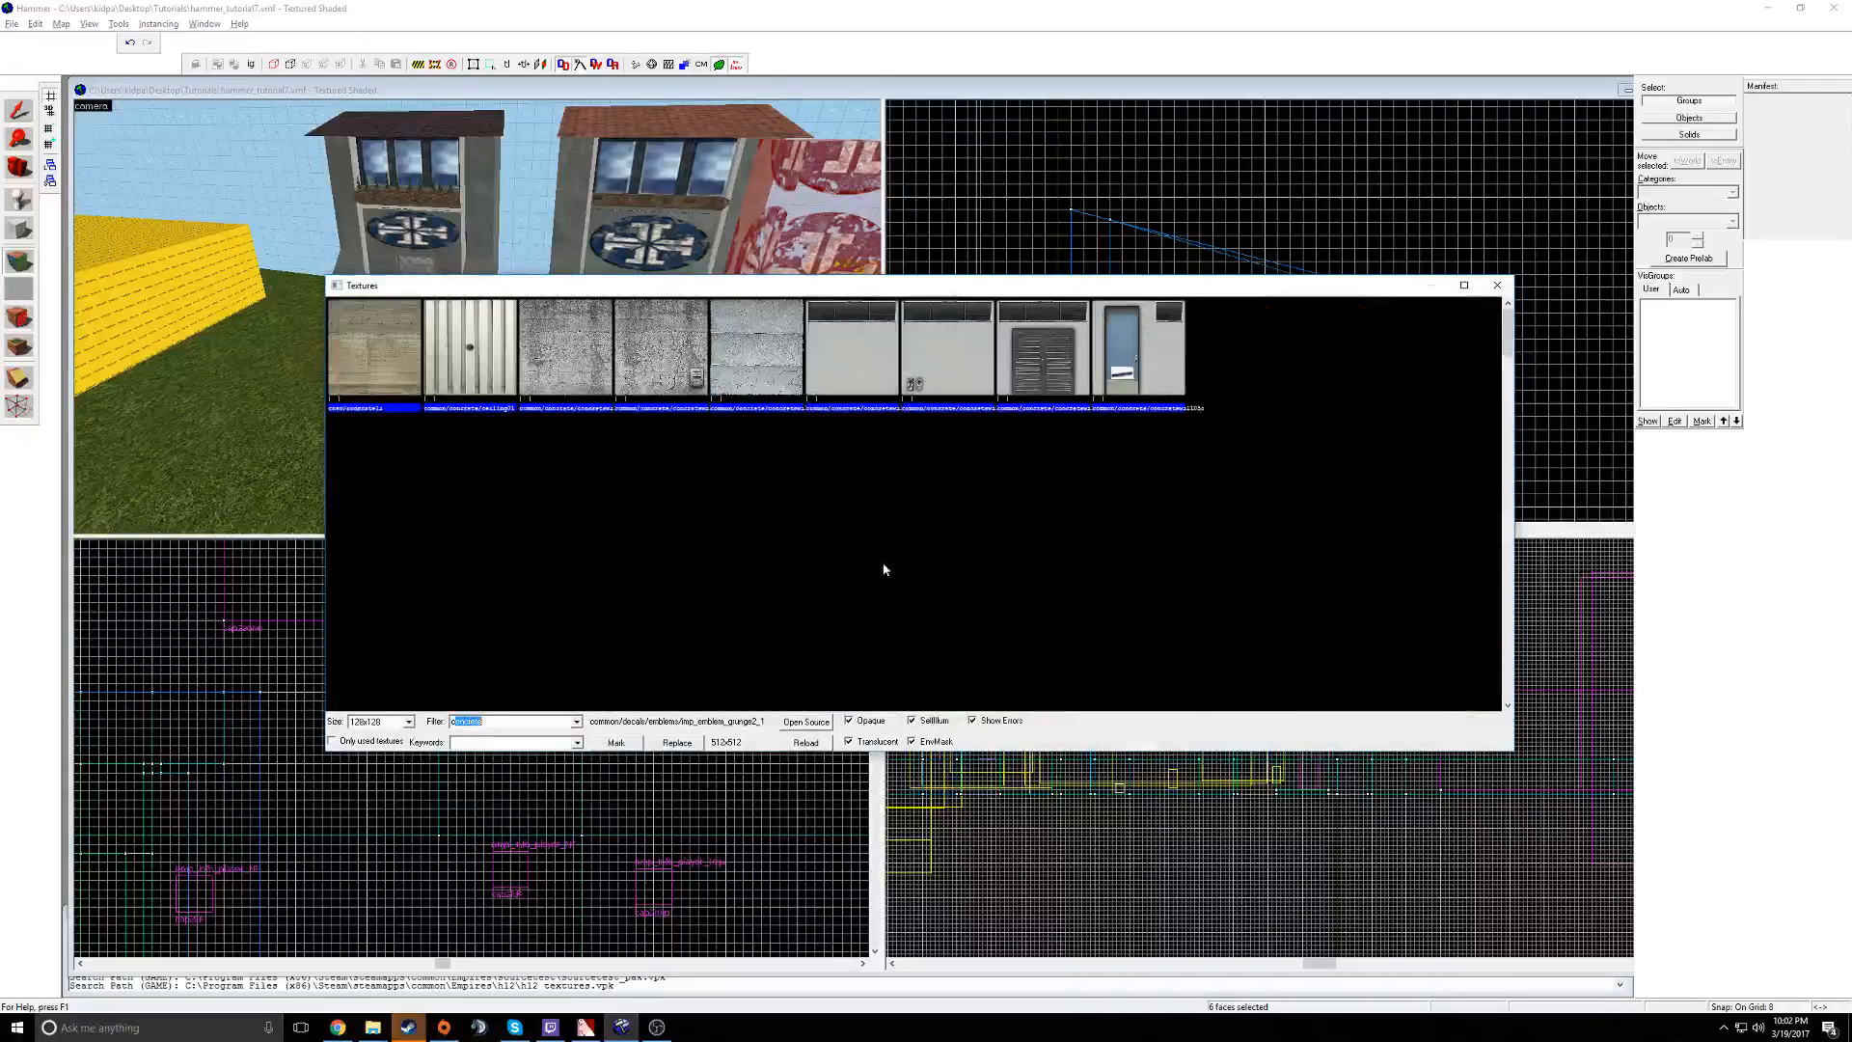
{"action": "key", "text": "BackSpace"}
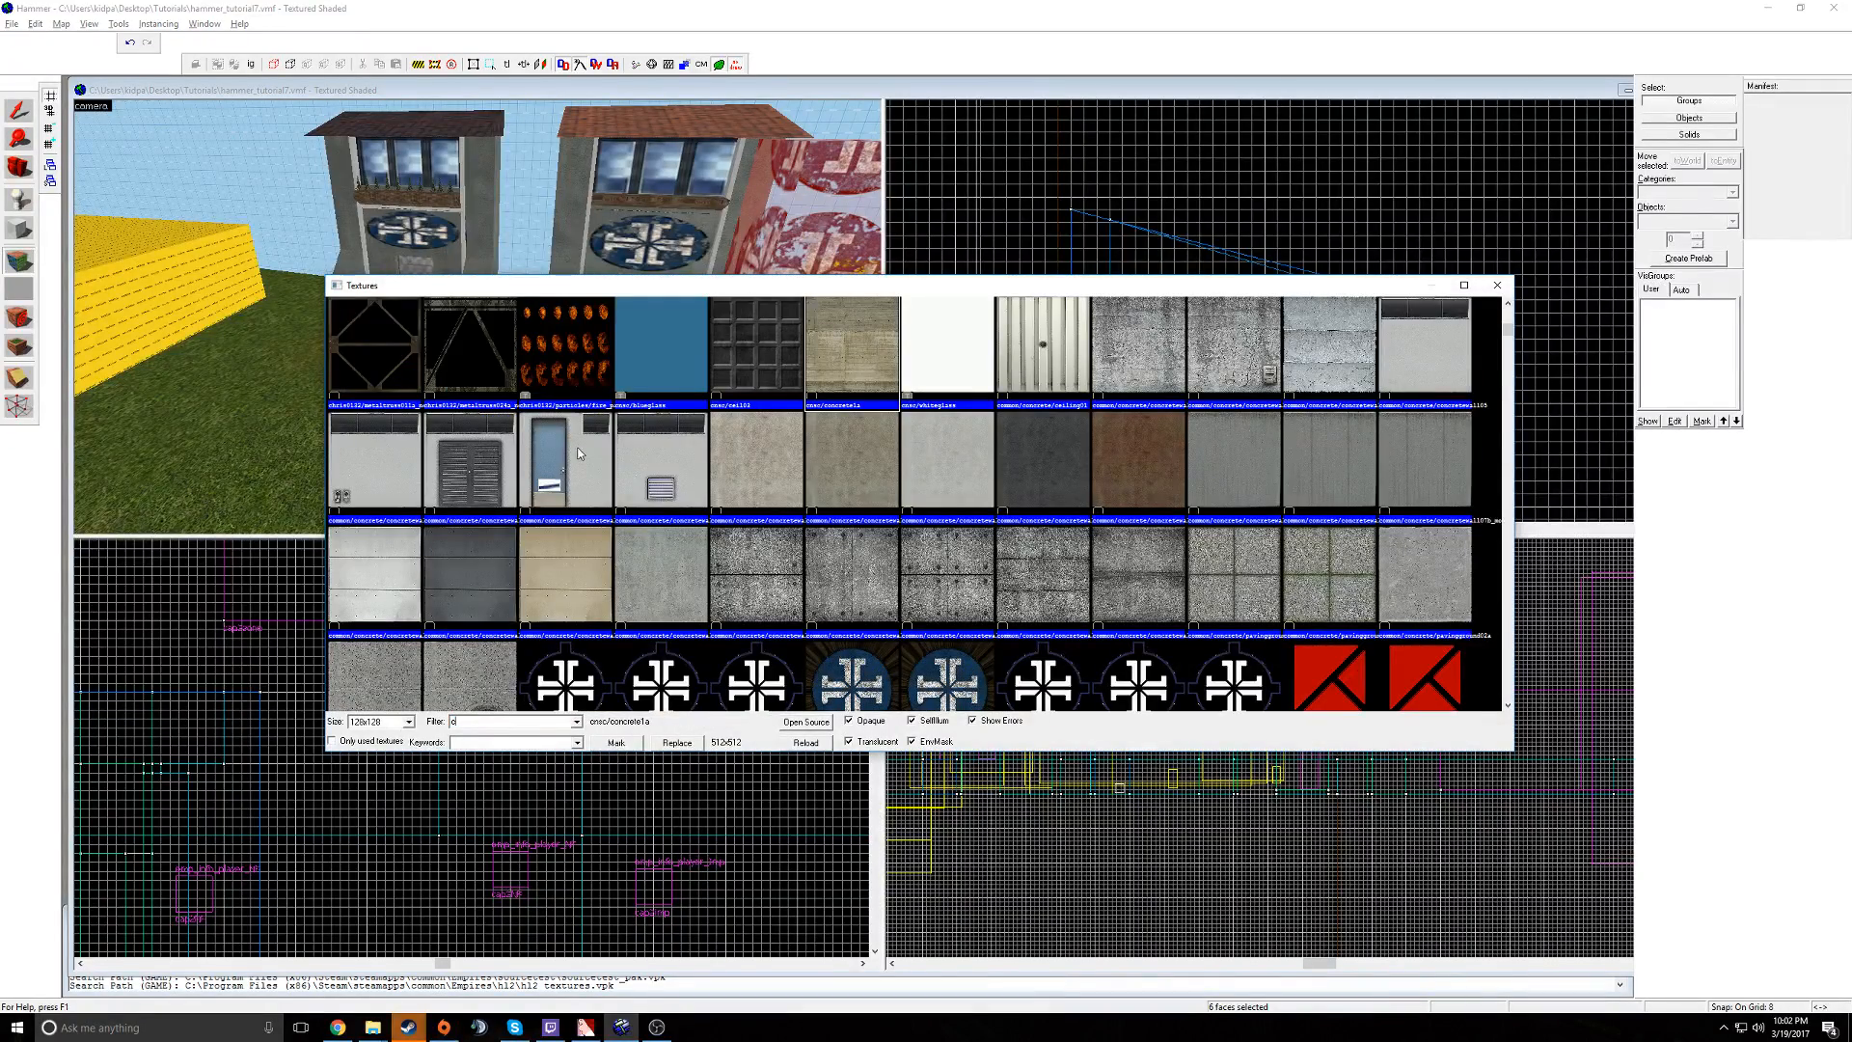
{"action": "double_click", "coordinate": [939, 536]}
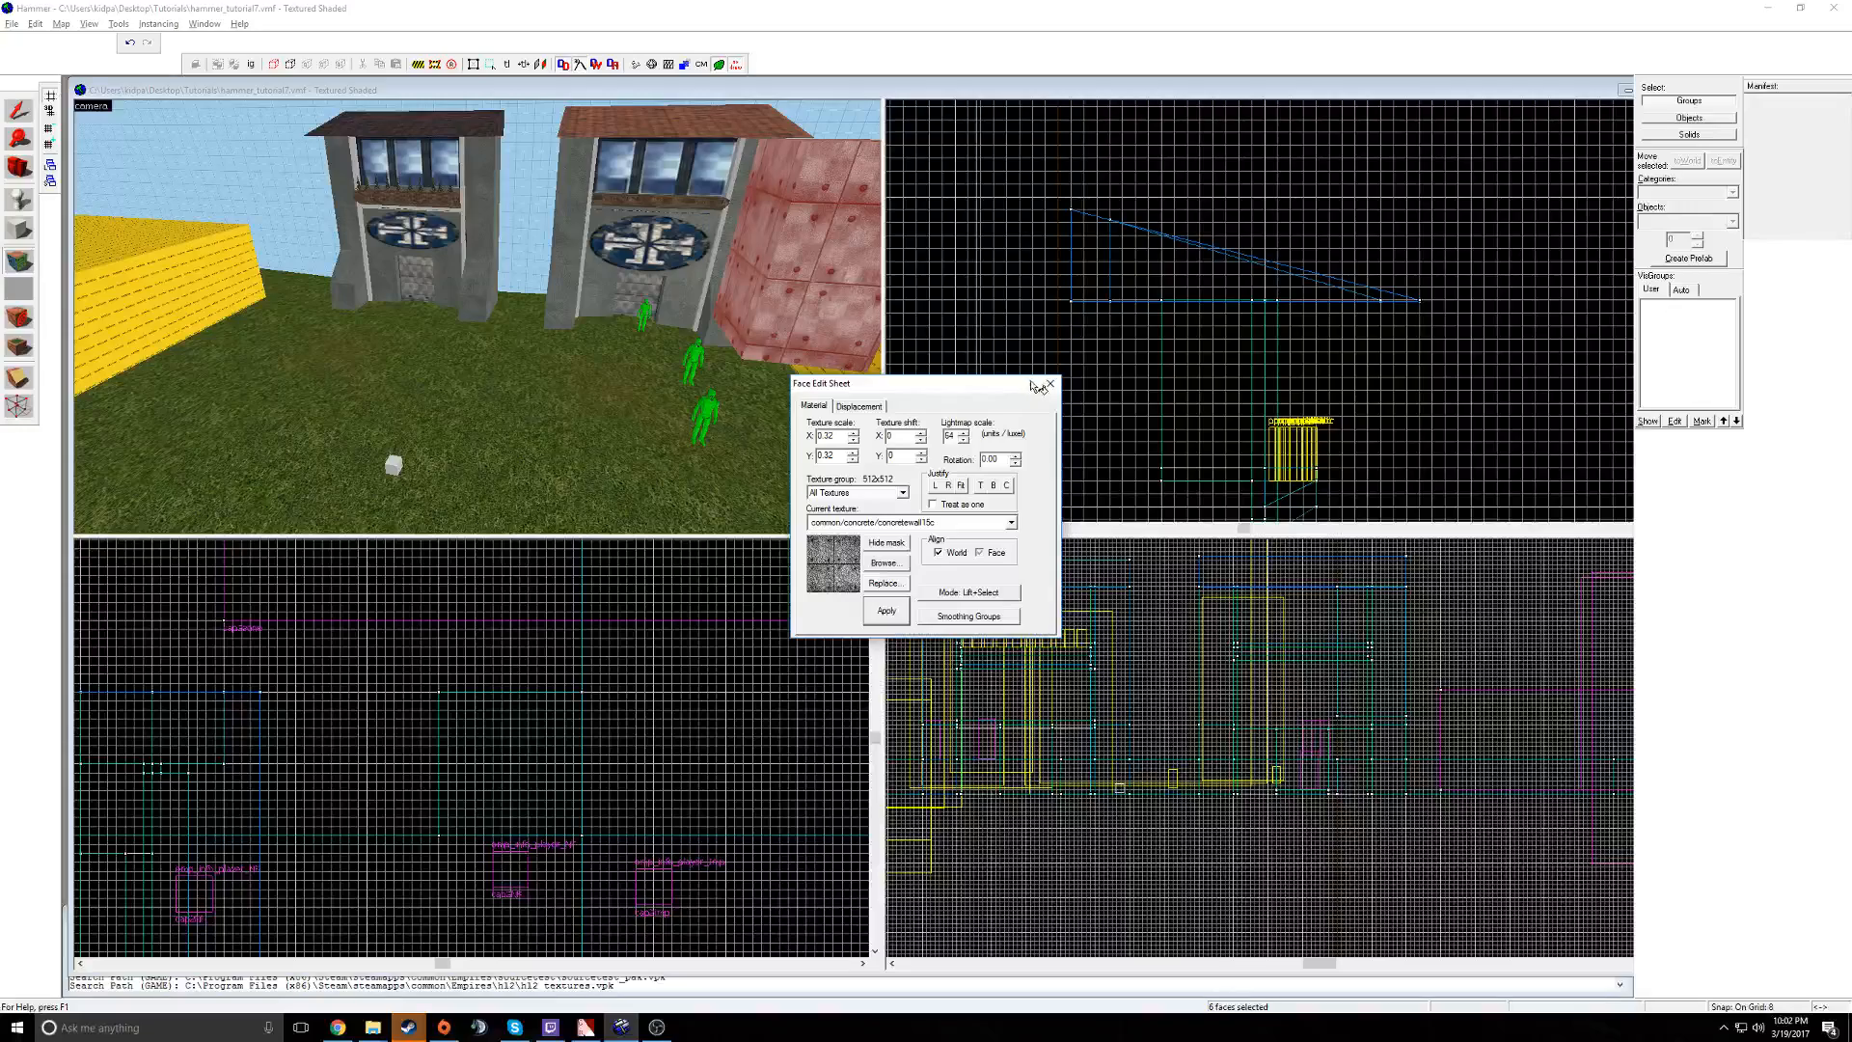
{"action": "left_click", "coordinate": [1047, 385]}
{"action": "left_click", "coordinate": [820, 290]}
{"action": "key", "text": "z"}
{"action": "key", "text": "d"}
{"action": "key", "text": "z"}
{"action": "left_click", "coordinate": [21, 263]}
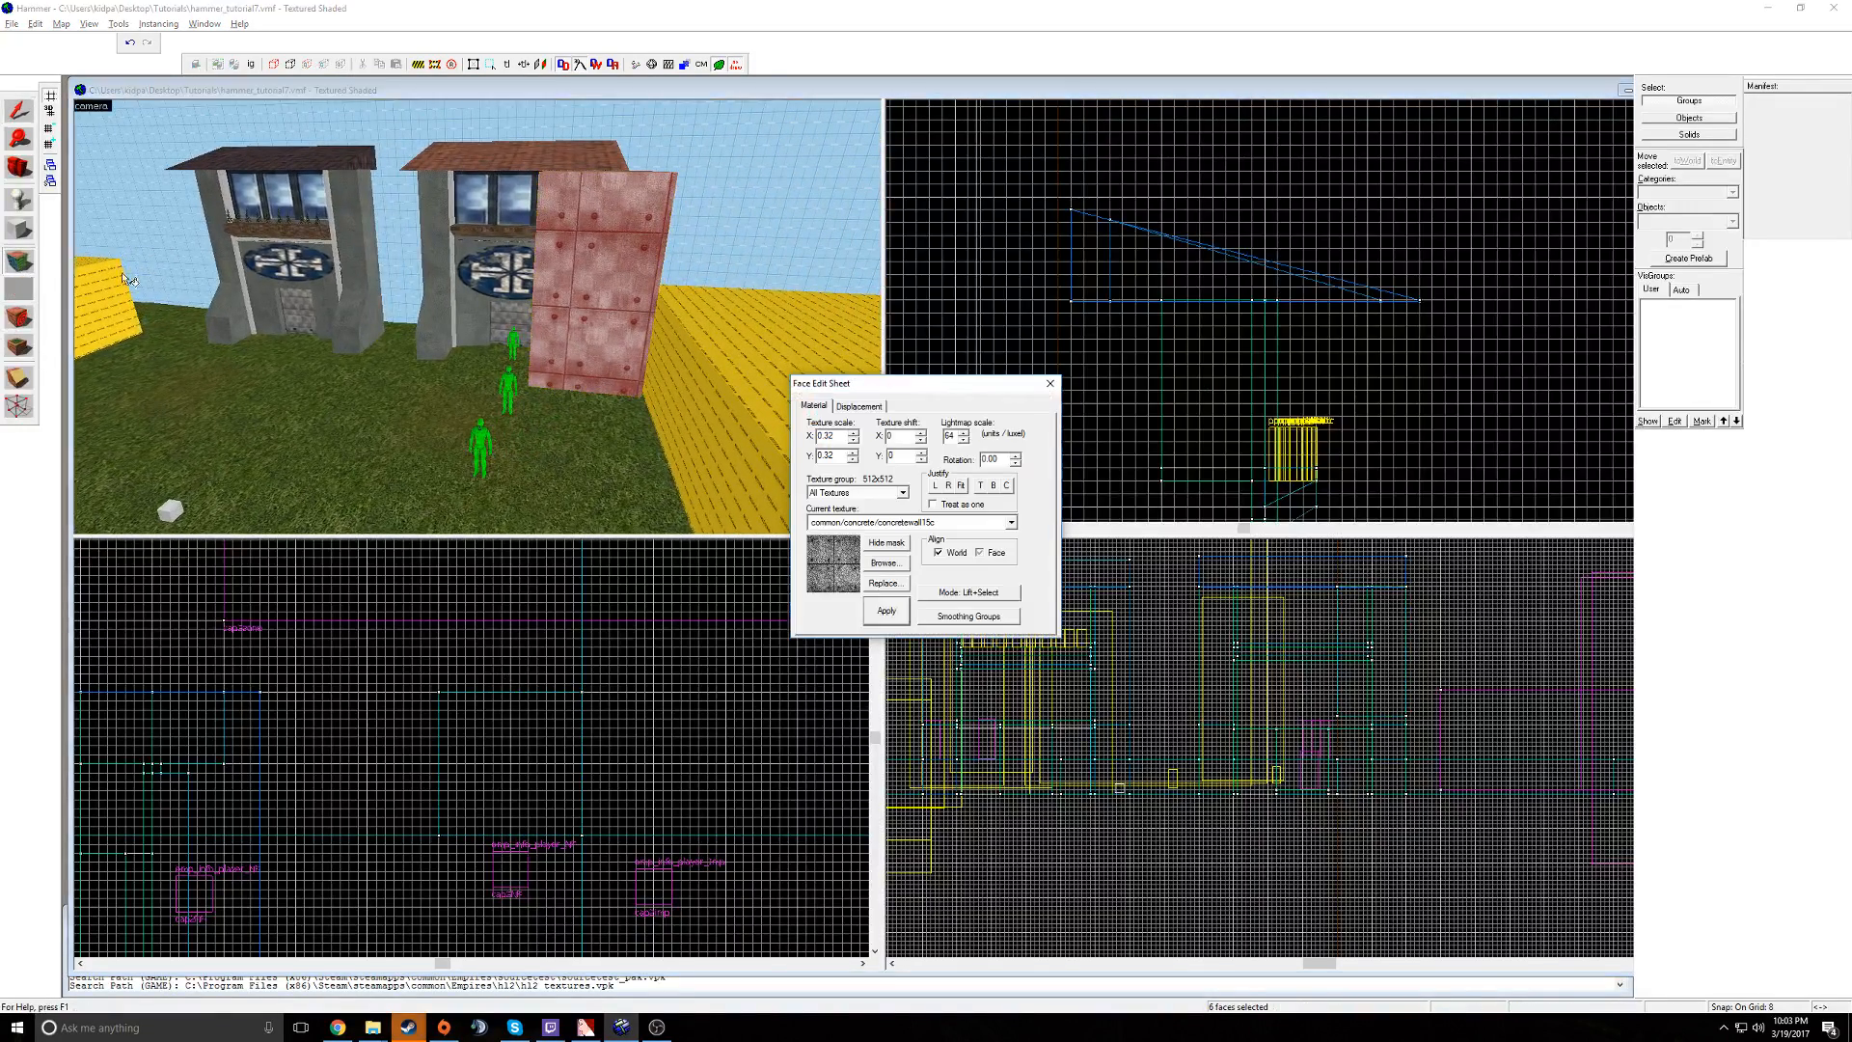
{"action": "left_click", "coordinate": [1050, 383]}
{"action": "left_click", "coordinate": [550, 300]}
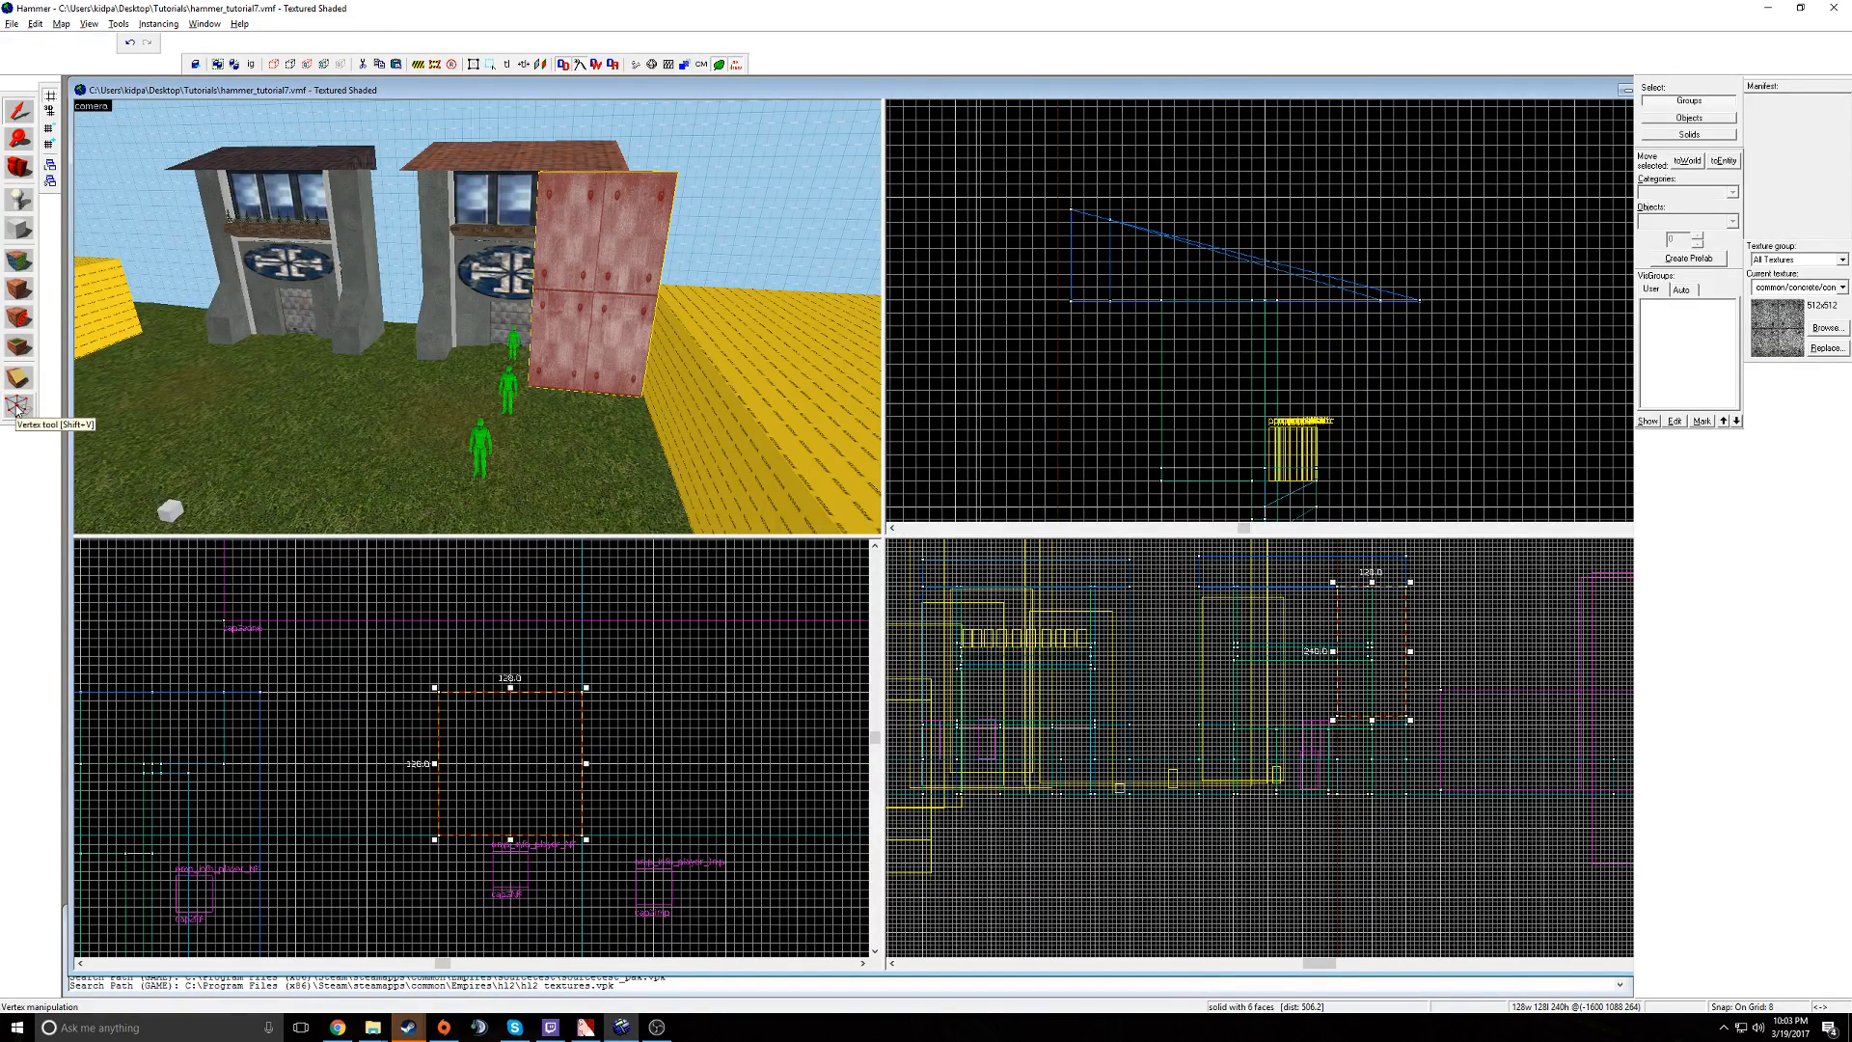
- Move one top front corner vertex of the block inward with the Vertex tool and inspect the deformed solid
{"action": "key", "text": "z"}
{"action": "key", "text": "w"}
{"action": "key", "text": "s"}
{"action": "key", "text": "w"}
{"action": "key", "text": "z"}
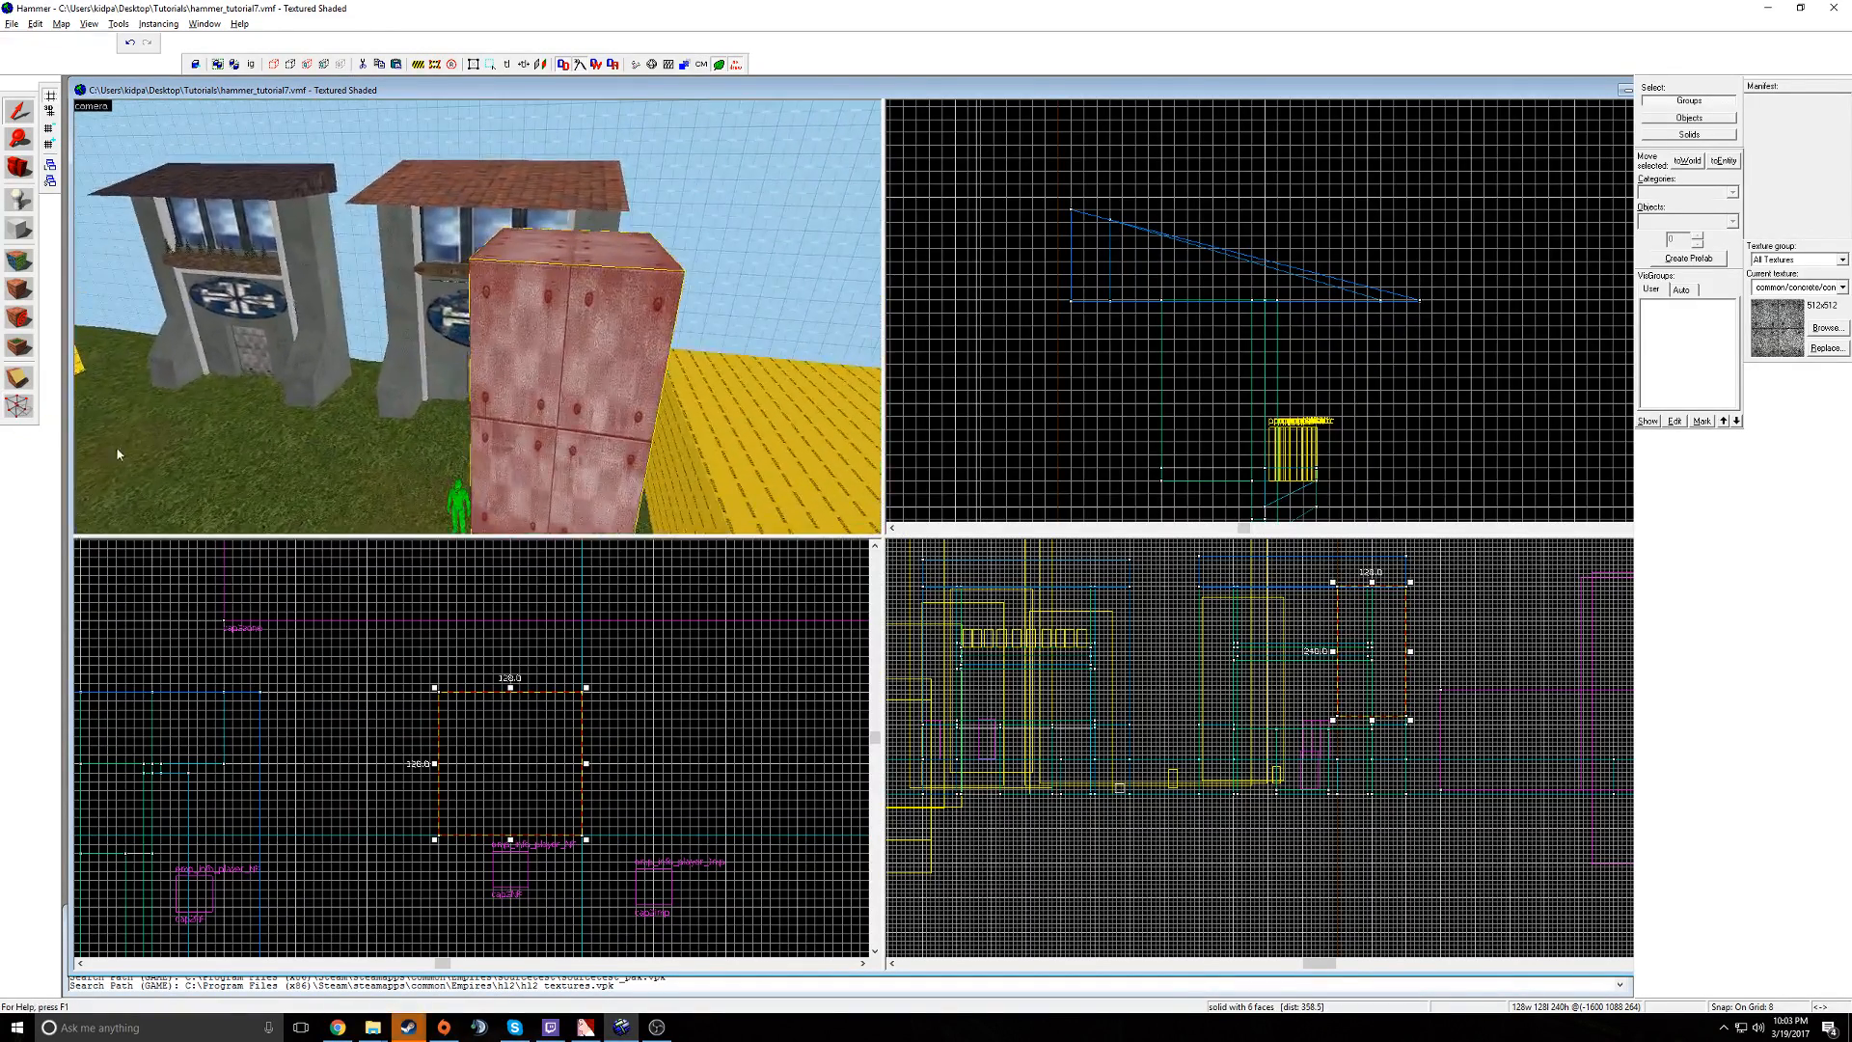
{"action": "left_click", "coordinate": [15, 407]}
{"action": "key", "text": "z"}
{"action": "key", "text": "w"}
{"action": "key", "text": "a"}
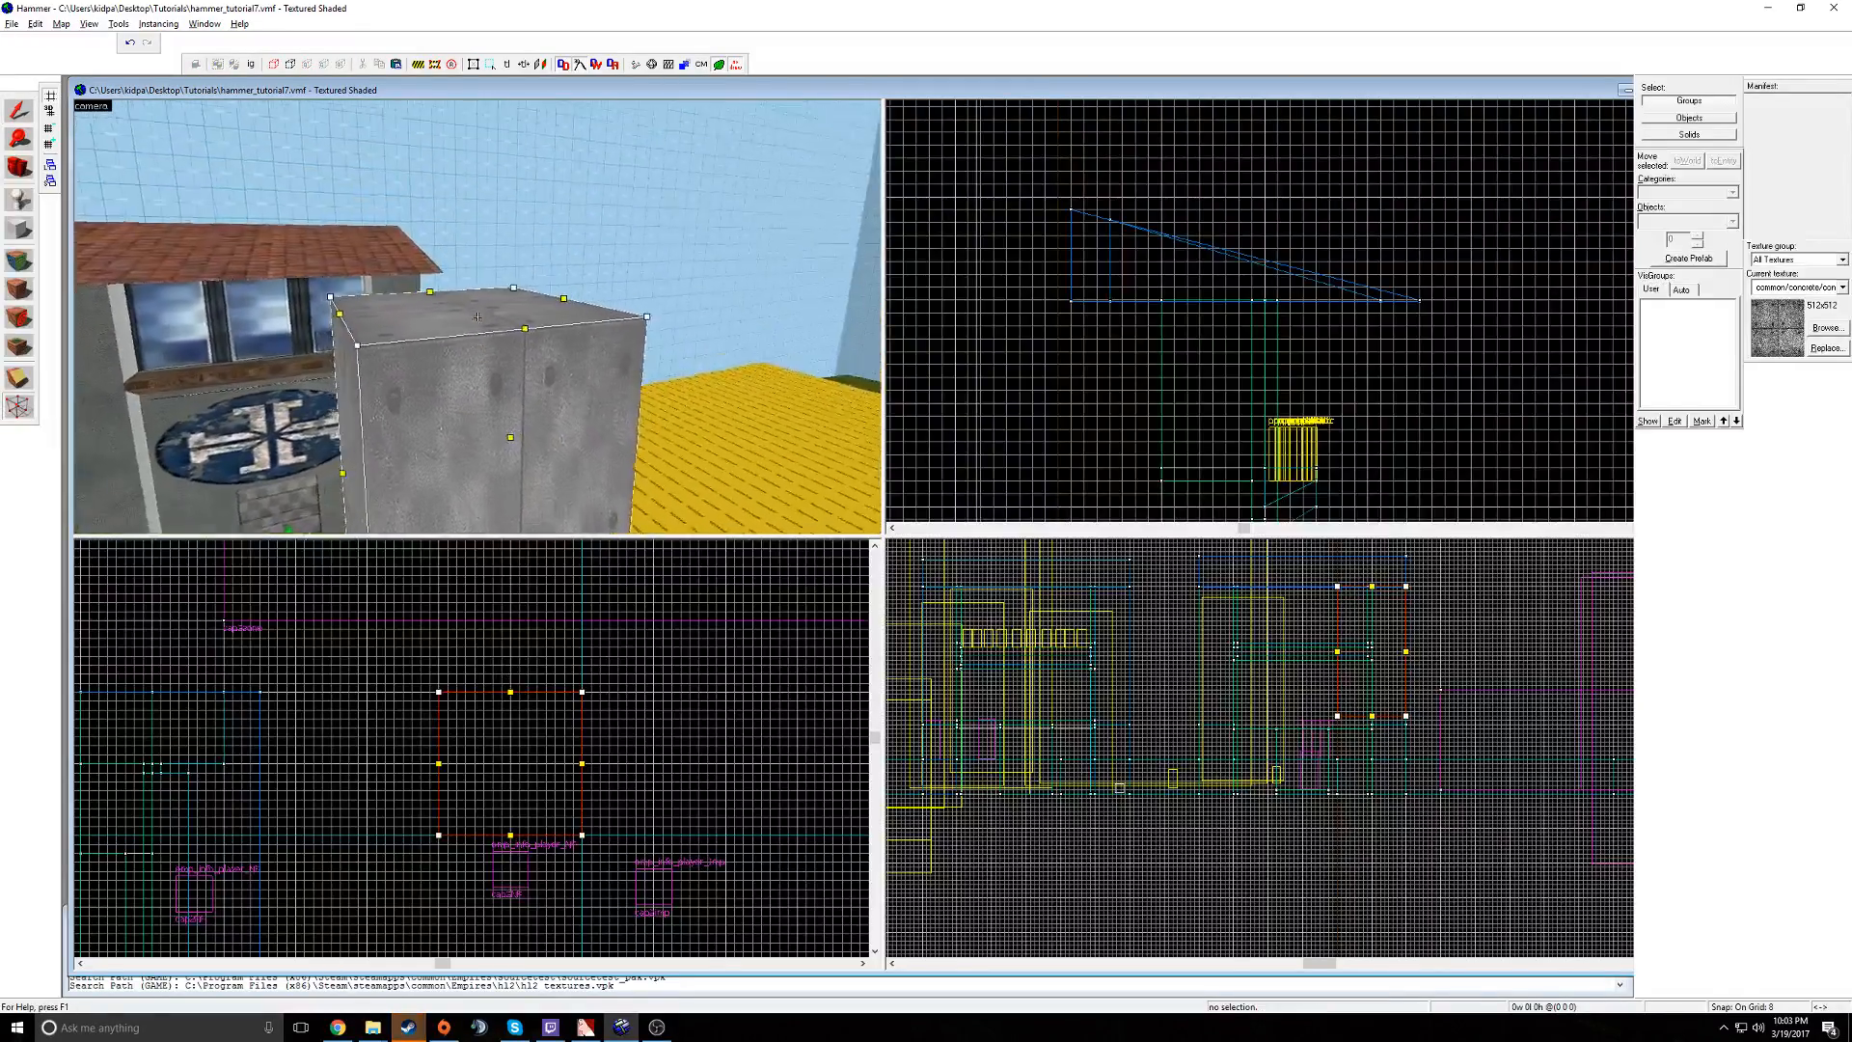
{"action": "key", "text": "s"}
{"action": "key", "text": "w"}
{"action": "key", "text": "s"}
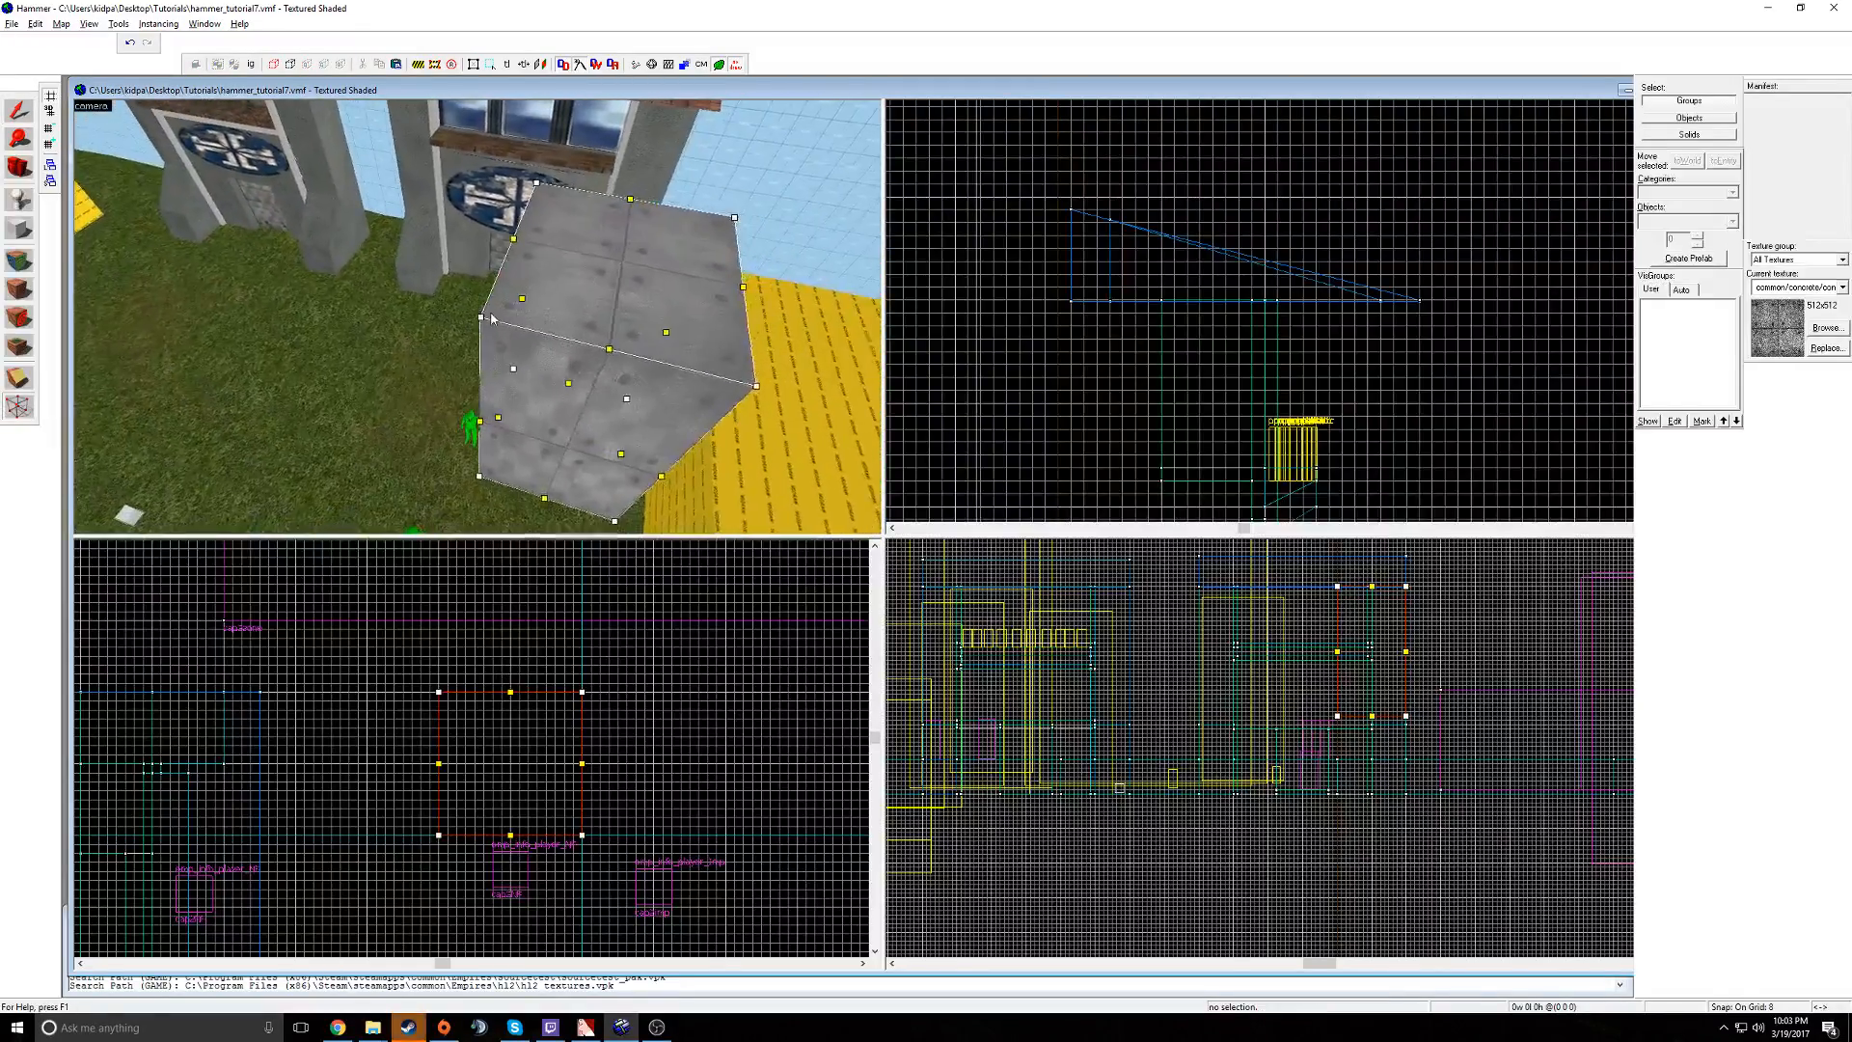
{"action": "key", "text": "z"}
{"action": "left_click_drag", "start_coordinate": [493, 319], "coordinate": [579, 304]}
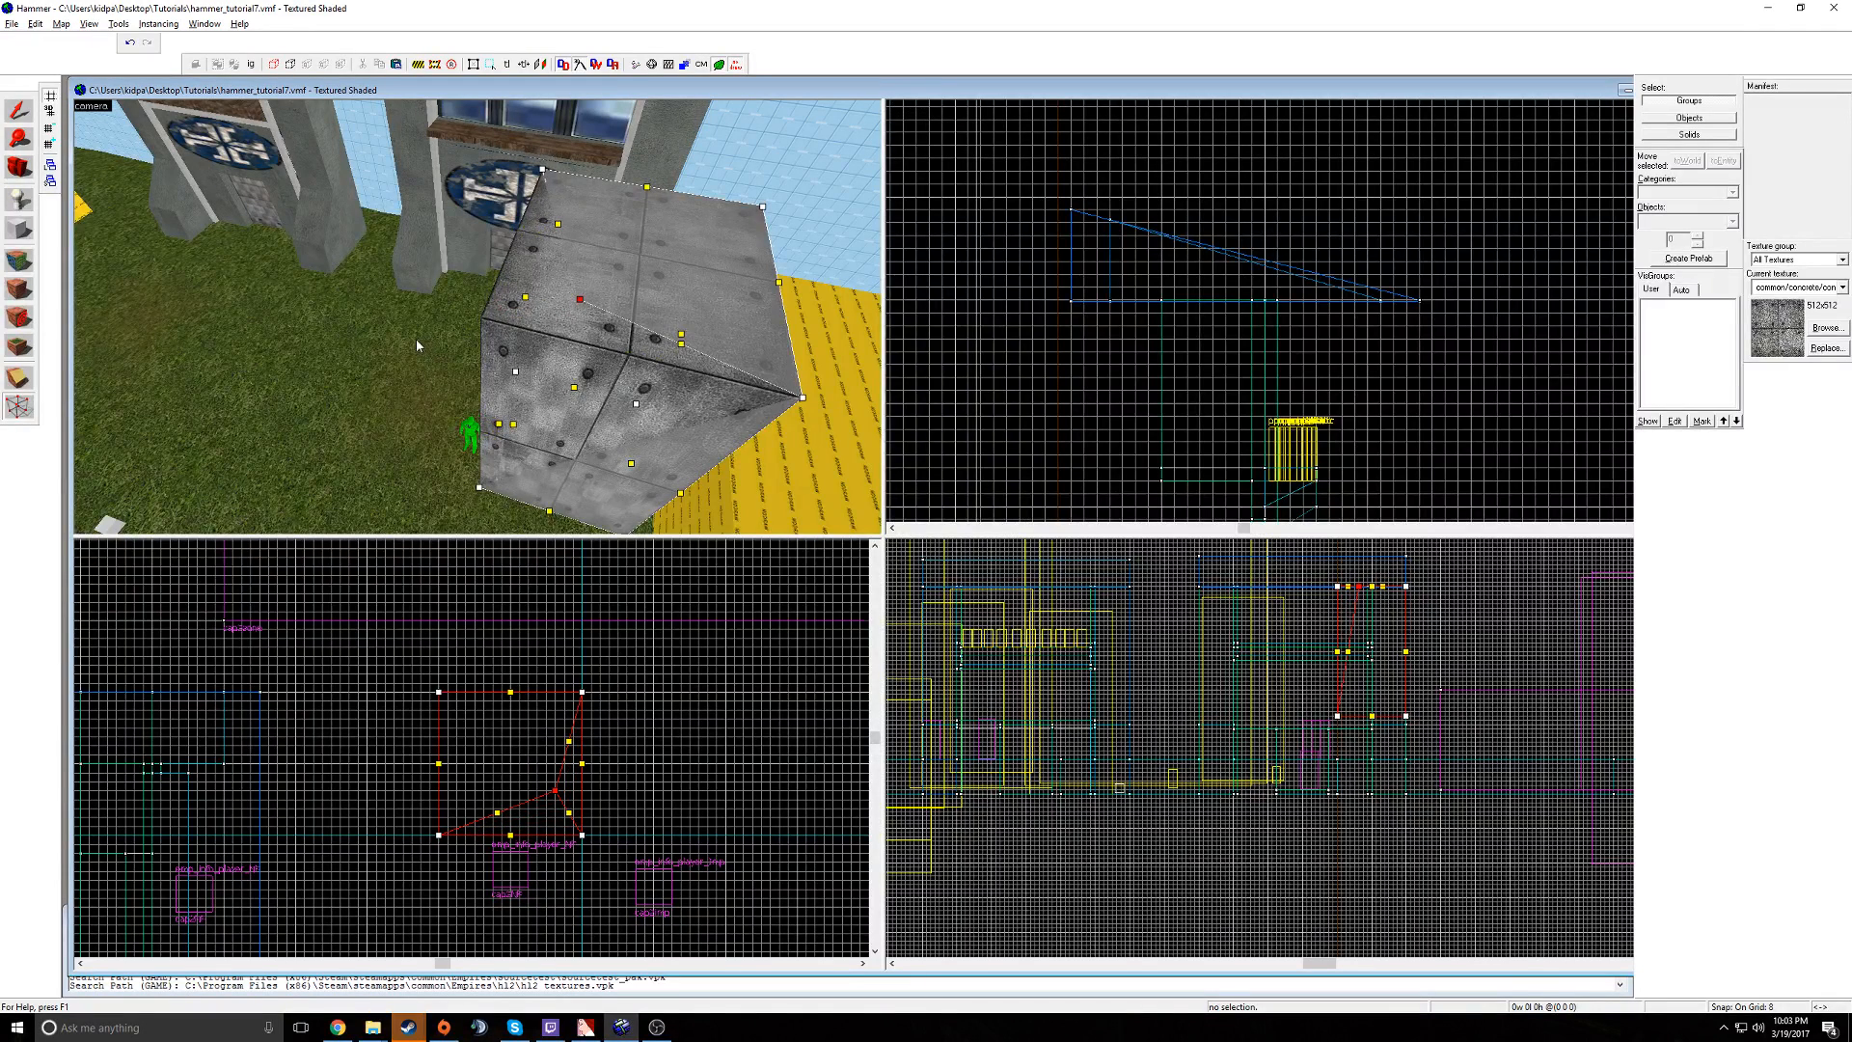
{"action": "left_click", "coordinate": [18, 115]}
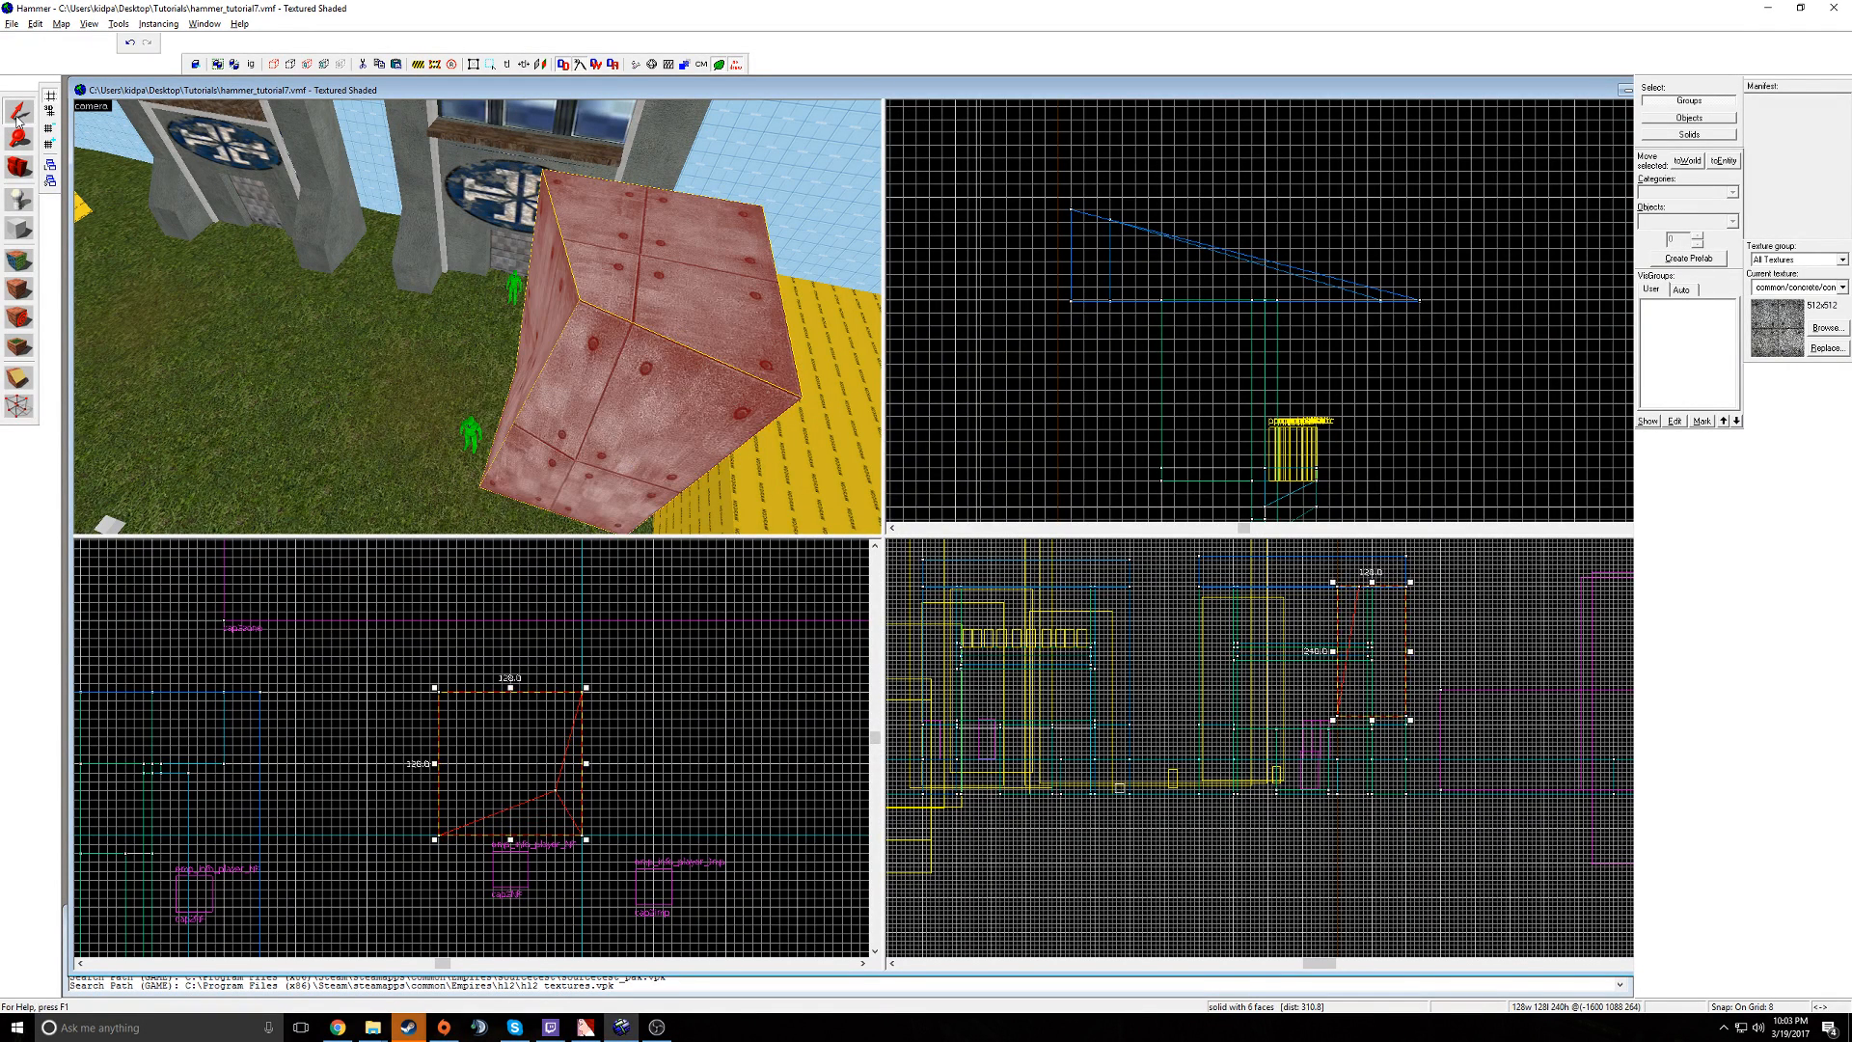
{"action": "key", "text": "z"}
{"action": "key", "text": "w"}
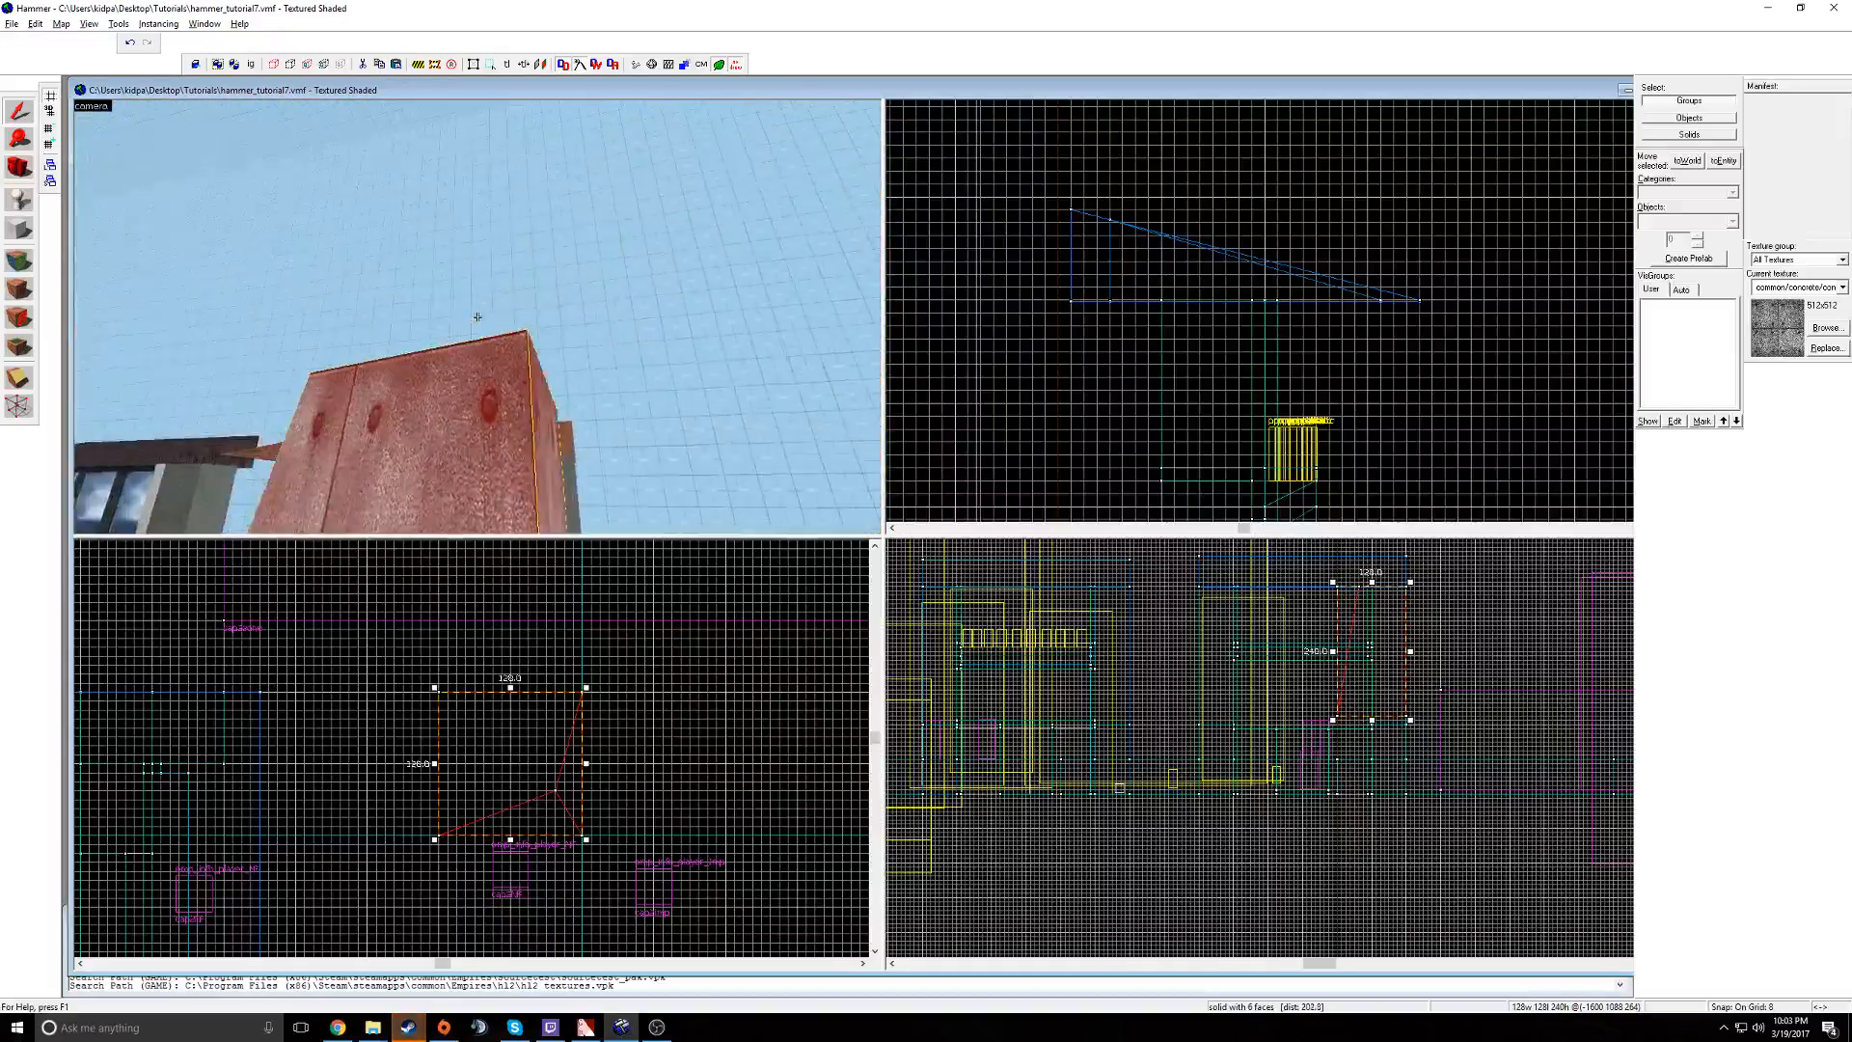
{"action": "key", "text": "w"}
{"action": "key", "text": "s"}
{"action": "key", "text": "z"}
- Try pulling another top corner vertex of the block far outward over the yellow structure, and undo the move
{"action": "left_click", "coordinate": [19, 406]}
{"action": "key", "text": "z"}
{"action": "key", "text": "w"}
{"action": "key", "text": "s"}
{"action": "key", "text": "z"}
{"action": "key", "text": "s"}
{"action": "left_click_drag", "start_coordinate": [1406, 586], "coordinate": [1541, 661]}
{"action": "key", "text": "z"}
{"action": "key", "text": "w"}
{"action": "key", "text": "s"}
{"action": "key", "text": "z"}
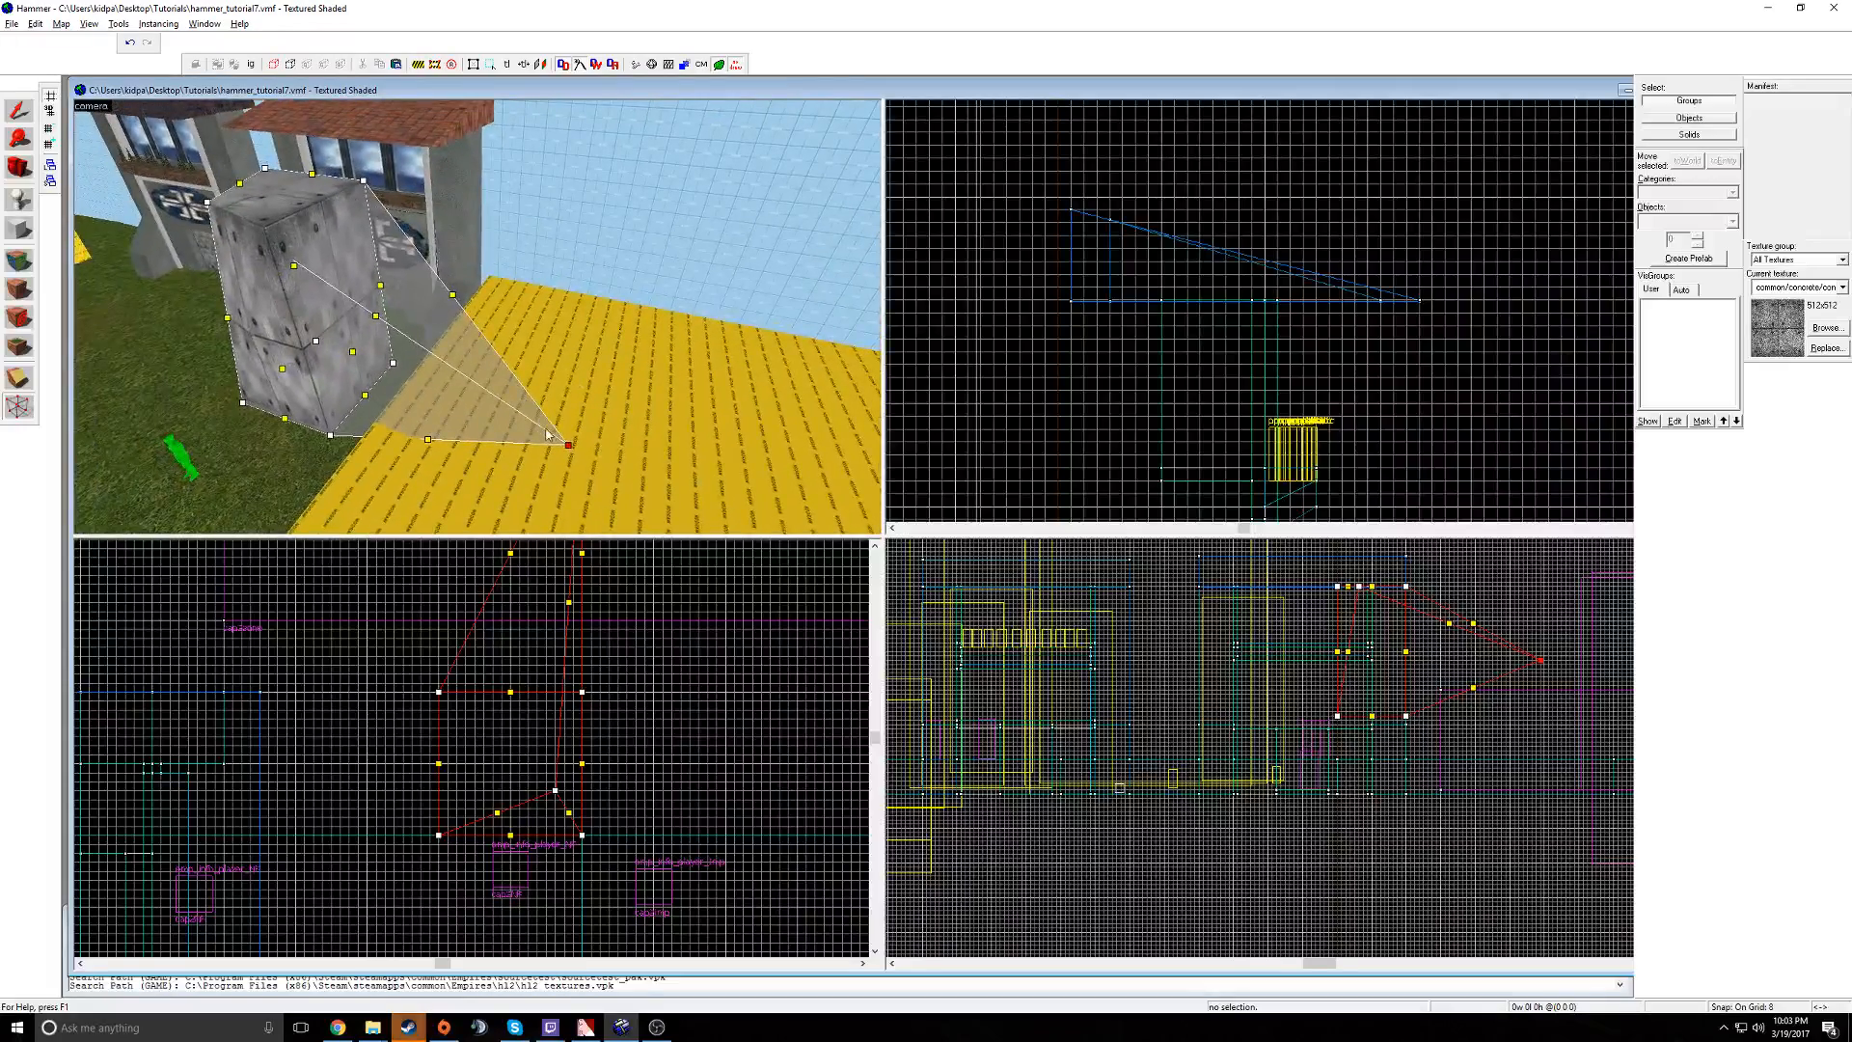
{"action": "key", "text": "ctrl+z"}
- Stretch several top corner vertices of the block outward and upward to warp its shape, and leave vertex editing
{"action": "left_click_drag", "start_coordinate": [294, 446], "coordinate": [381, 285]}
{"action": "scroll", "coordinate": [251, 206], "scroll_direction": "down", "scroll_amount": 3}
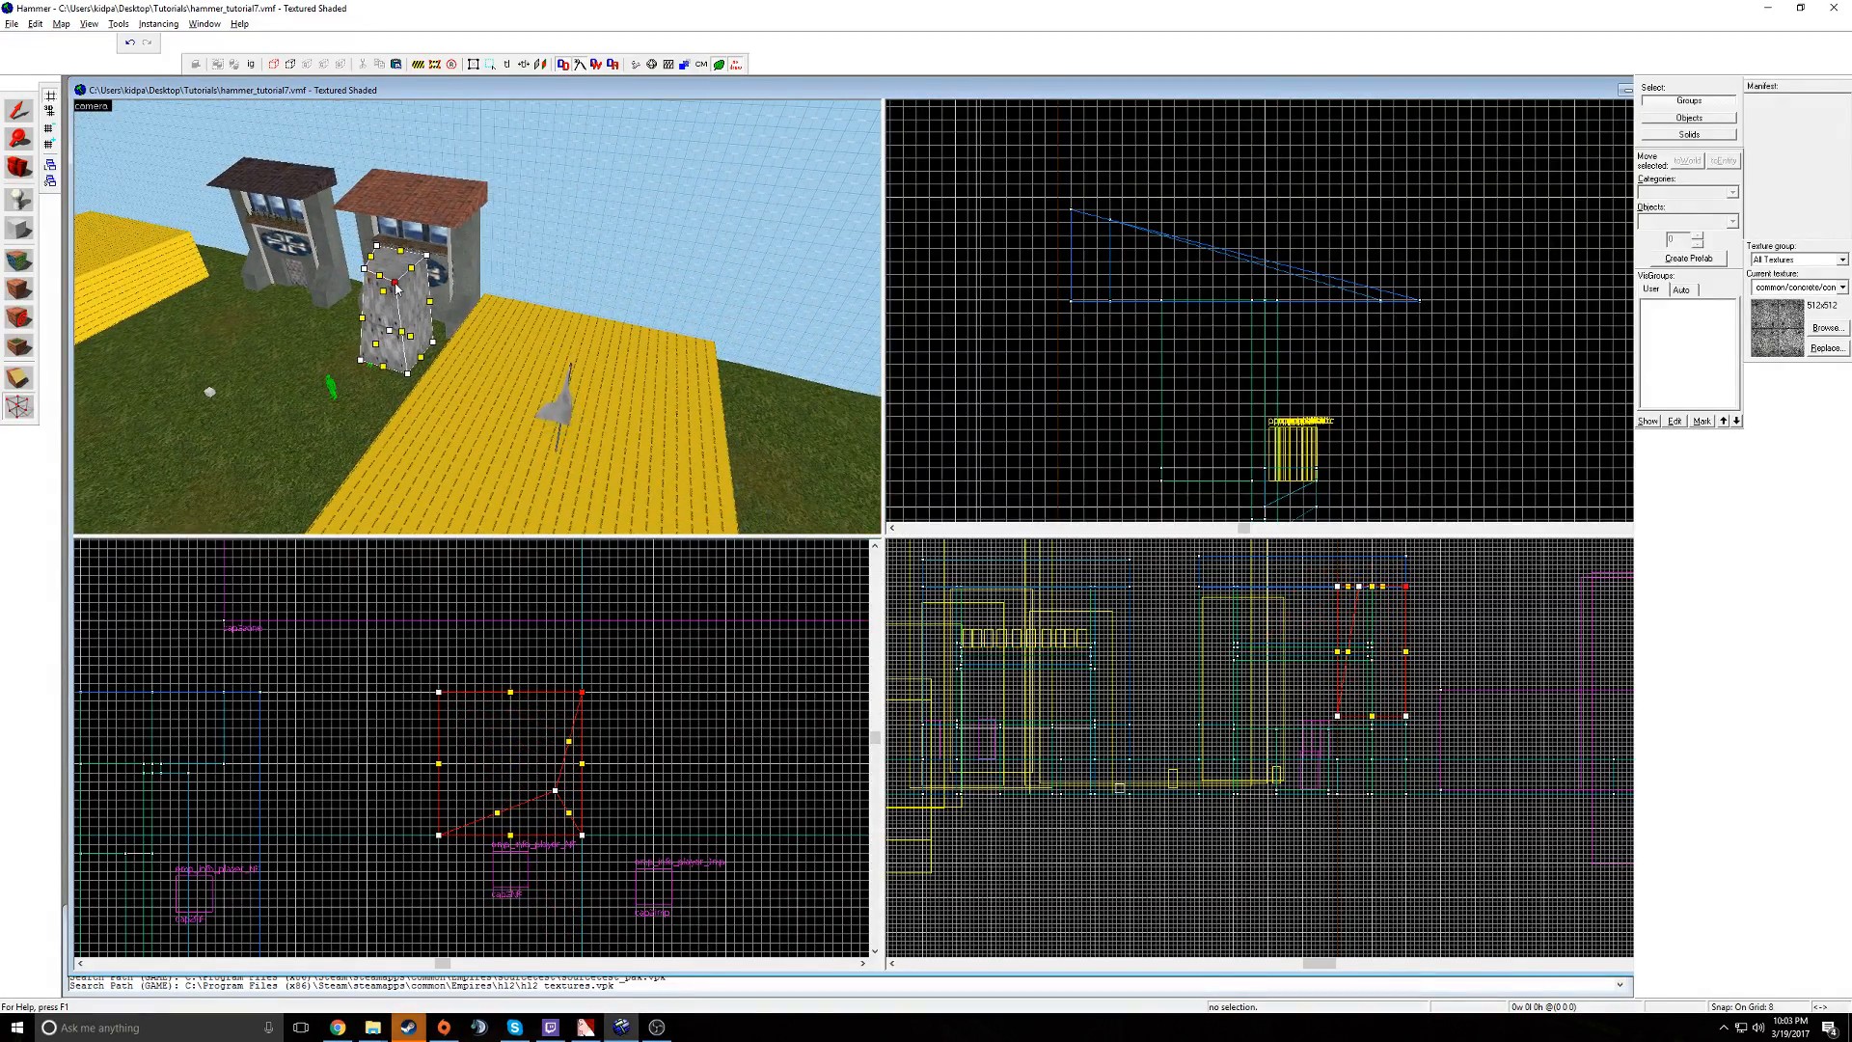
{"action": "scroll", "coordinate": [396, 286], "scroll_direction": "up", "scroll_amount": 5}
{"action": "left_click_drag", "start_coordinate": [482, 306], "coordinate": [667, 112]}
{"action": "key", "text": "z"}
{"action": "key", "text": "a"}
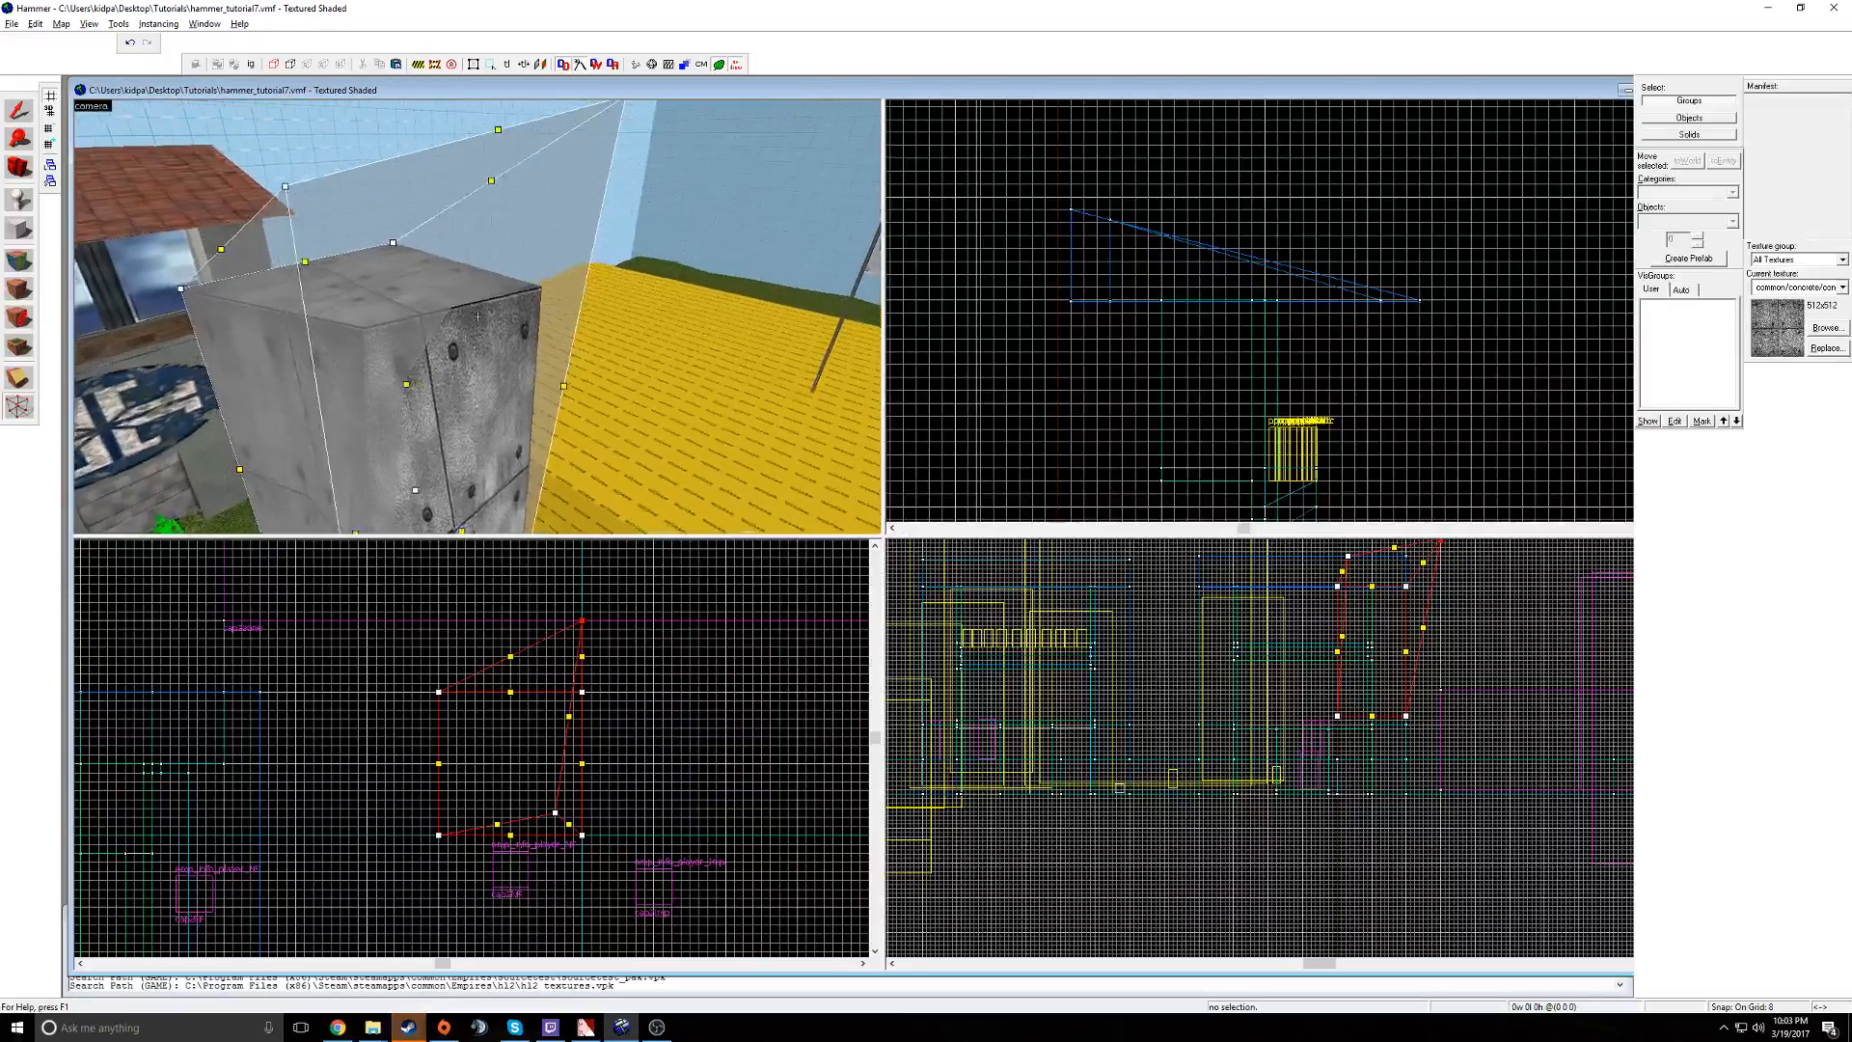
{"action": "key", "text": "z"}
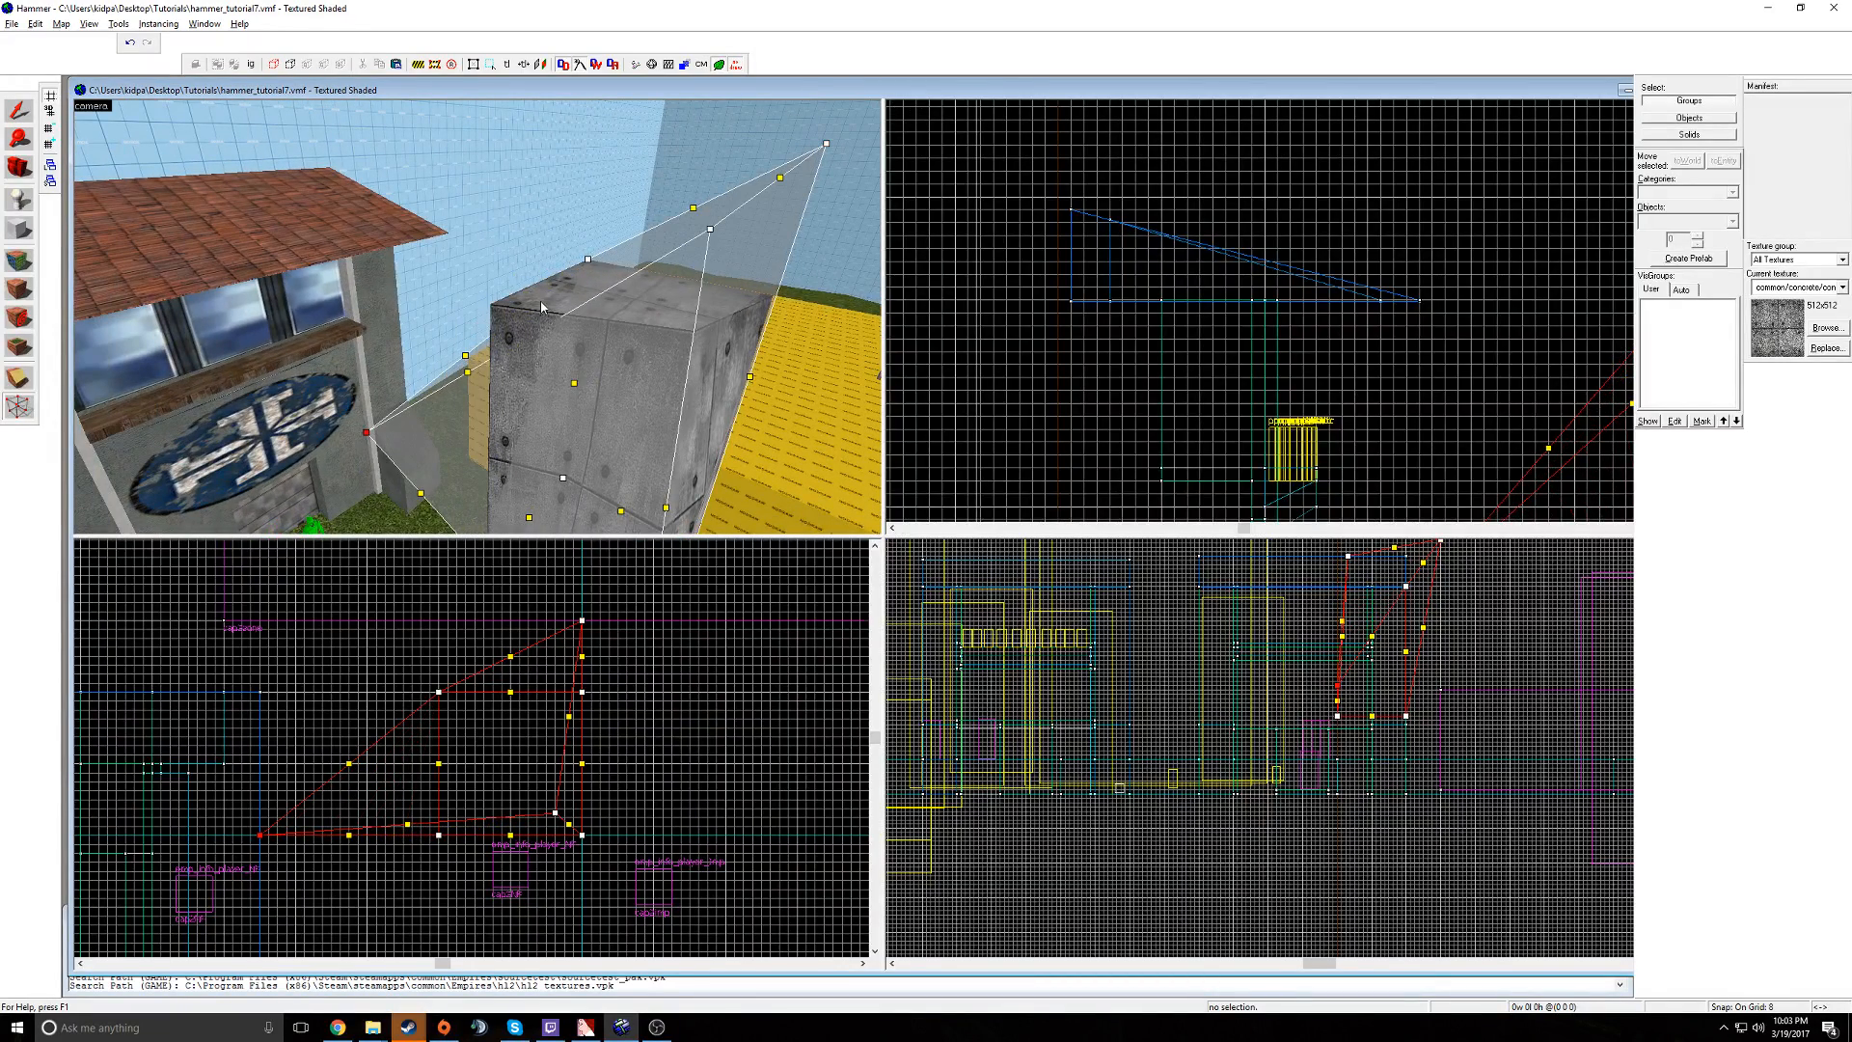
{"action": "left_click_drag", "start_coordinate": [586, 259], "coordinate": [504, 190]}
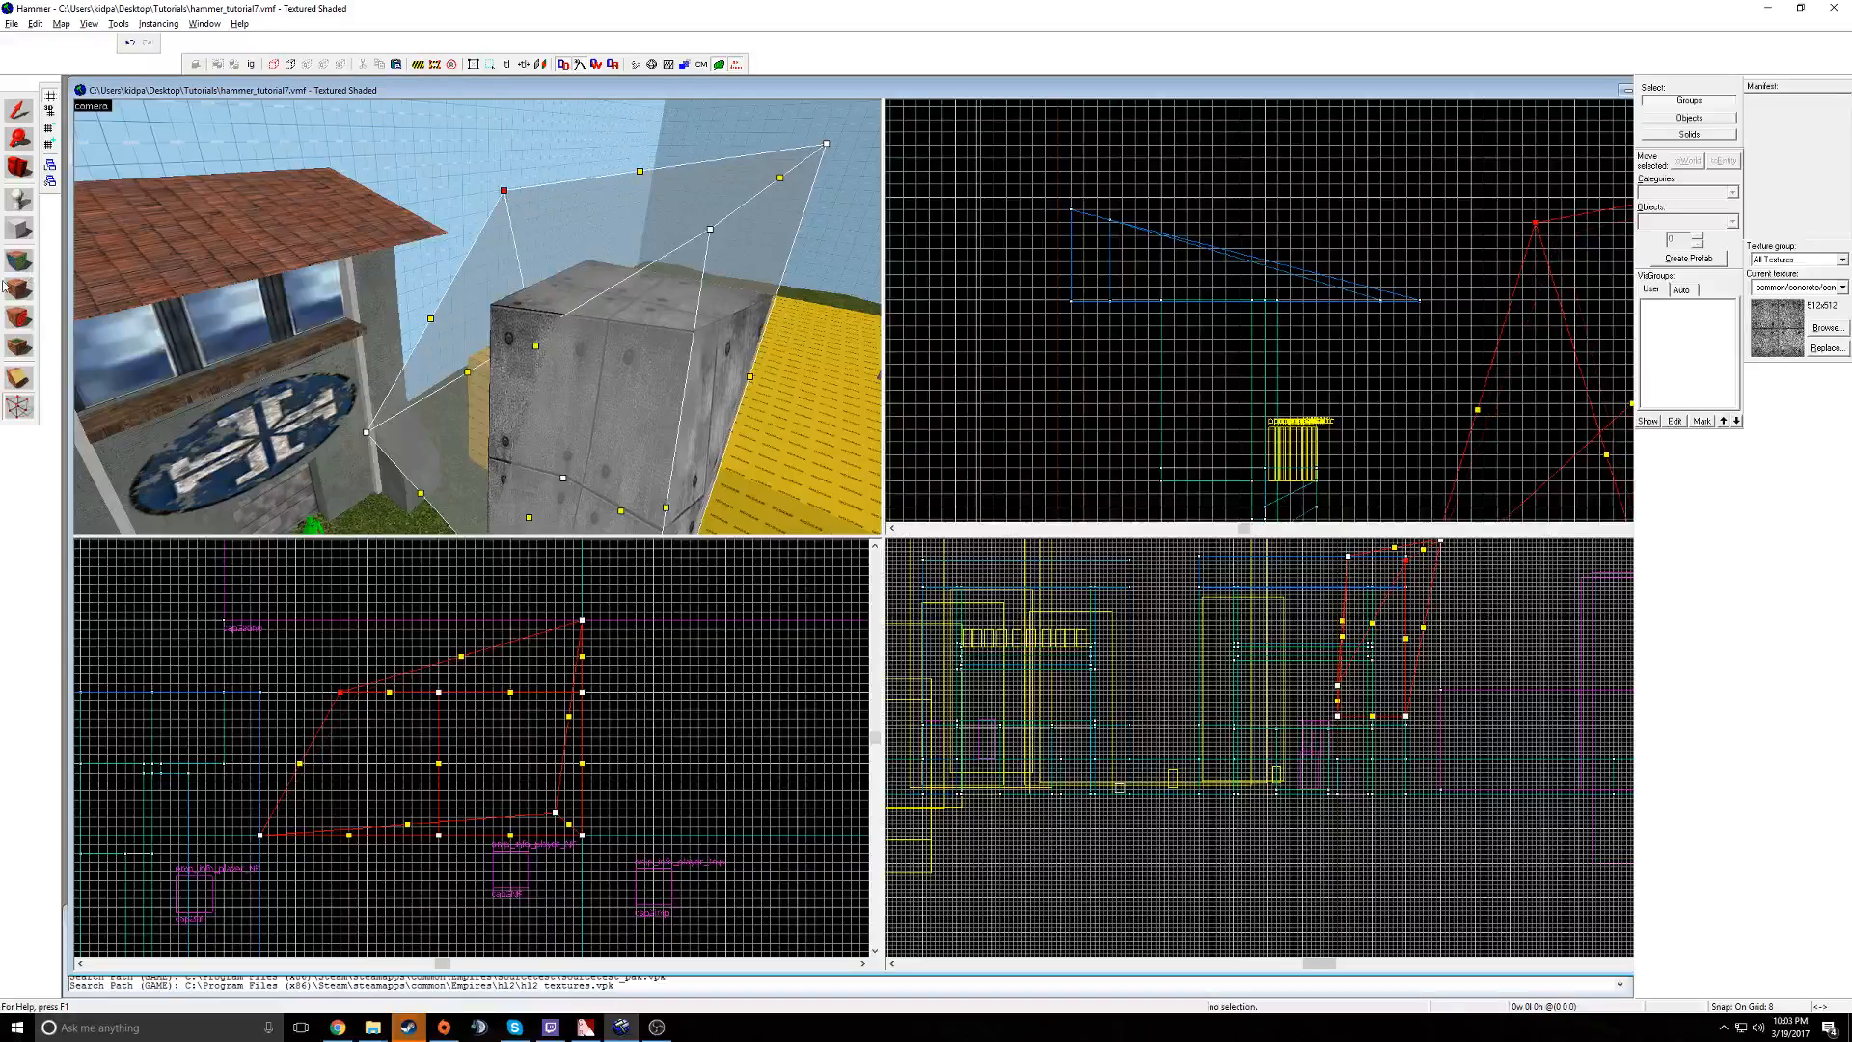
{"action": "left_click", "coordinate": [15, 121]}
- Examine the warped block's faces from several sides and delete the block
{"action": "key", "text": "z"}
{"action": "key", "text": "d"}
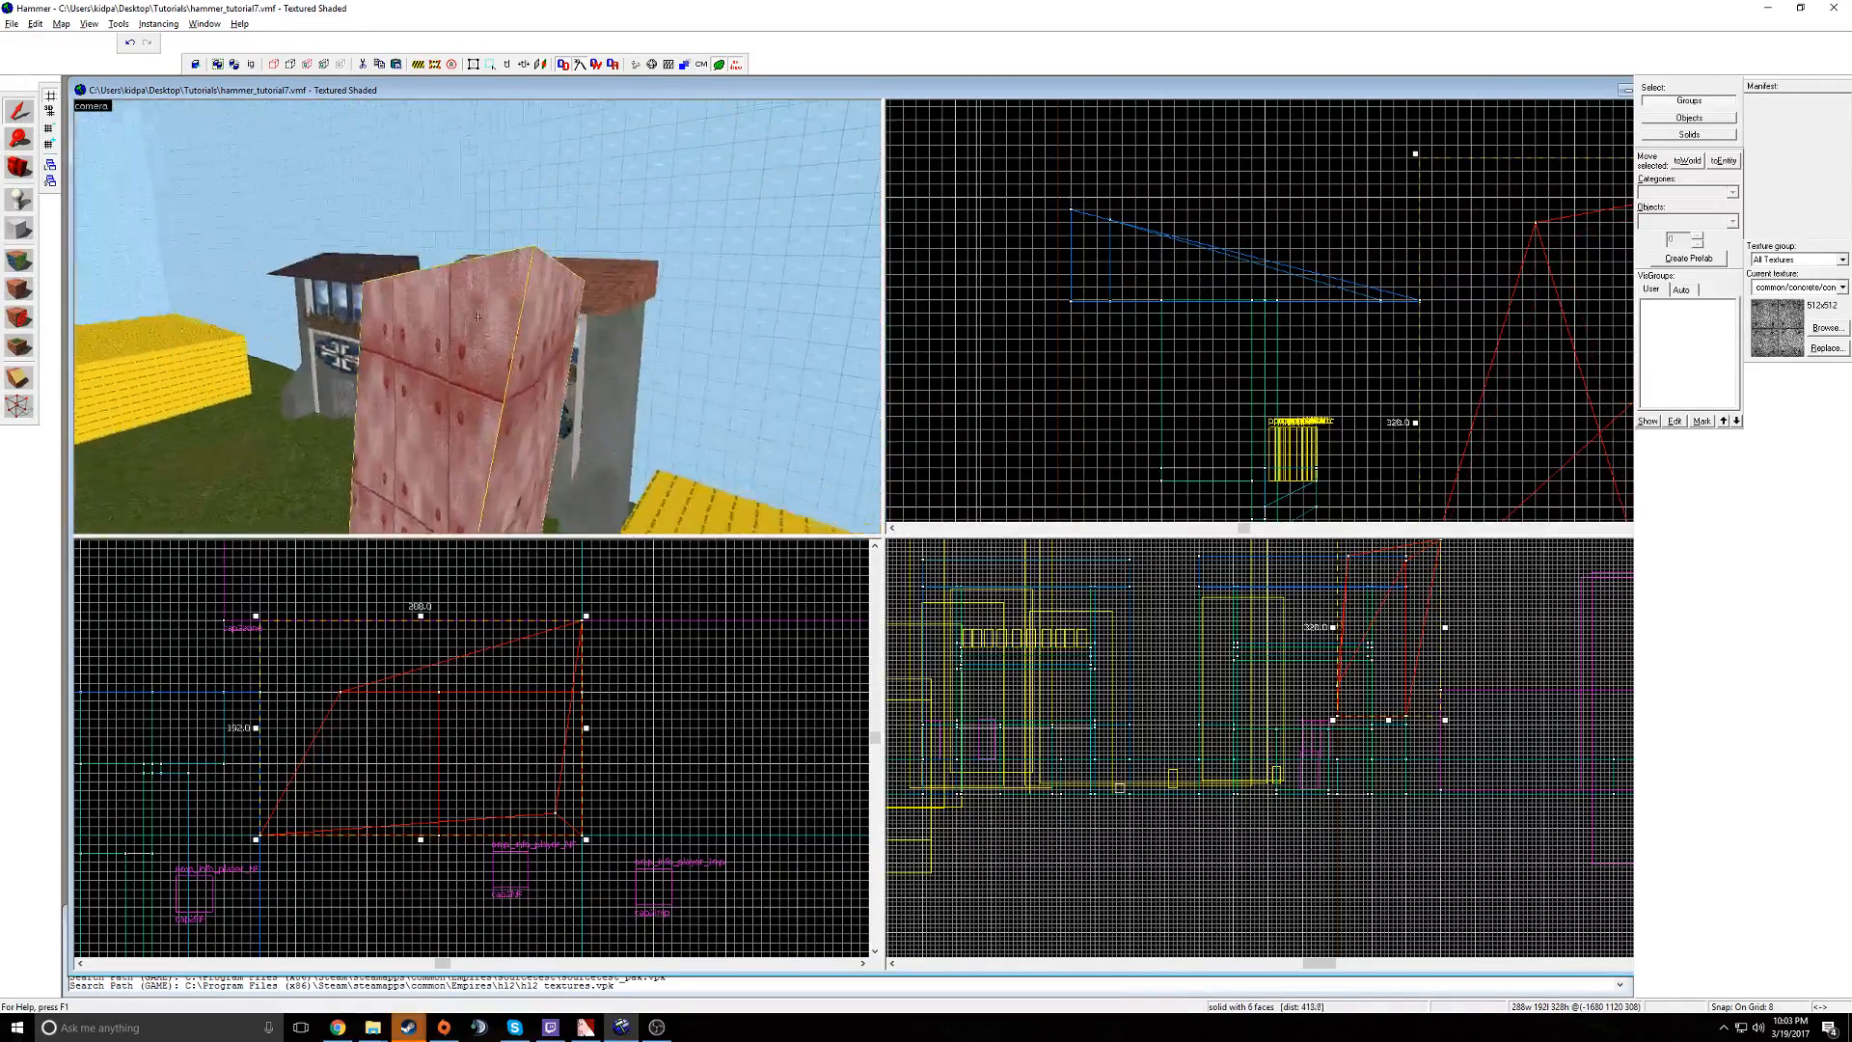
{"action": "key", "text": "d"}
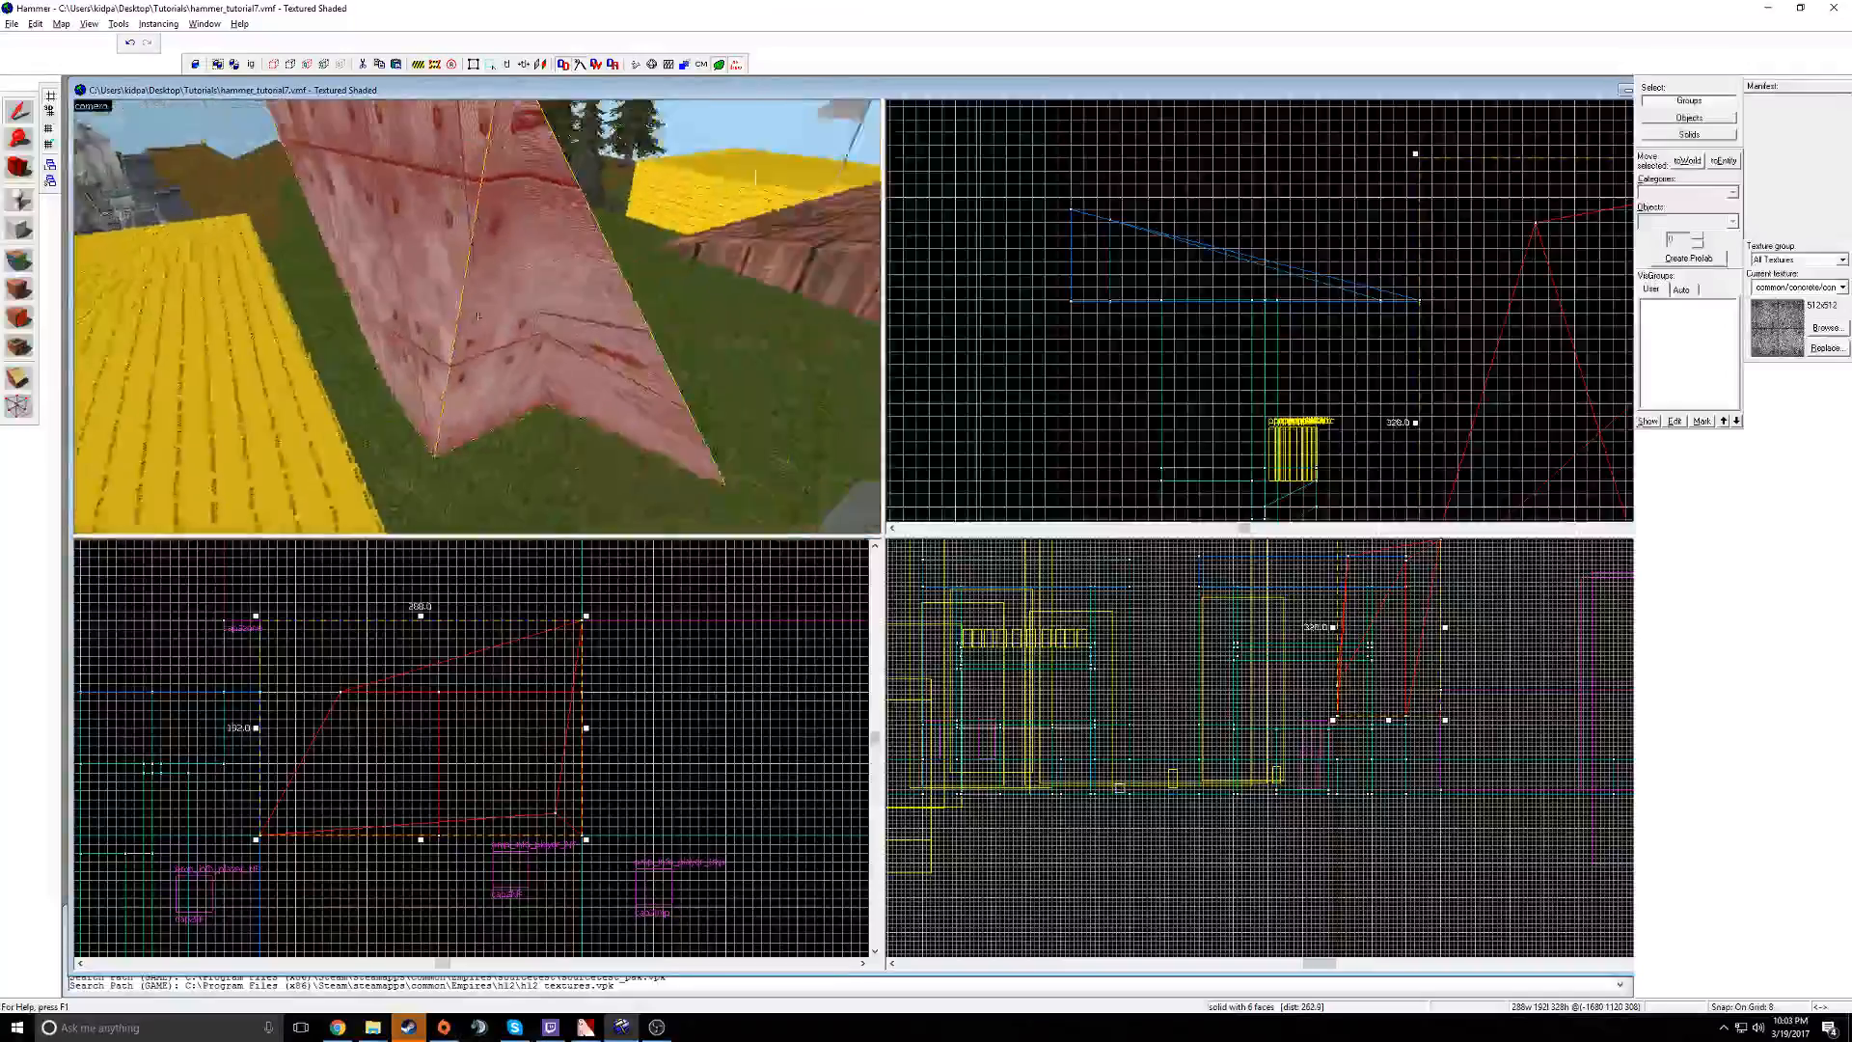
{"action": "key", "text": "s"}
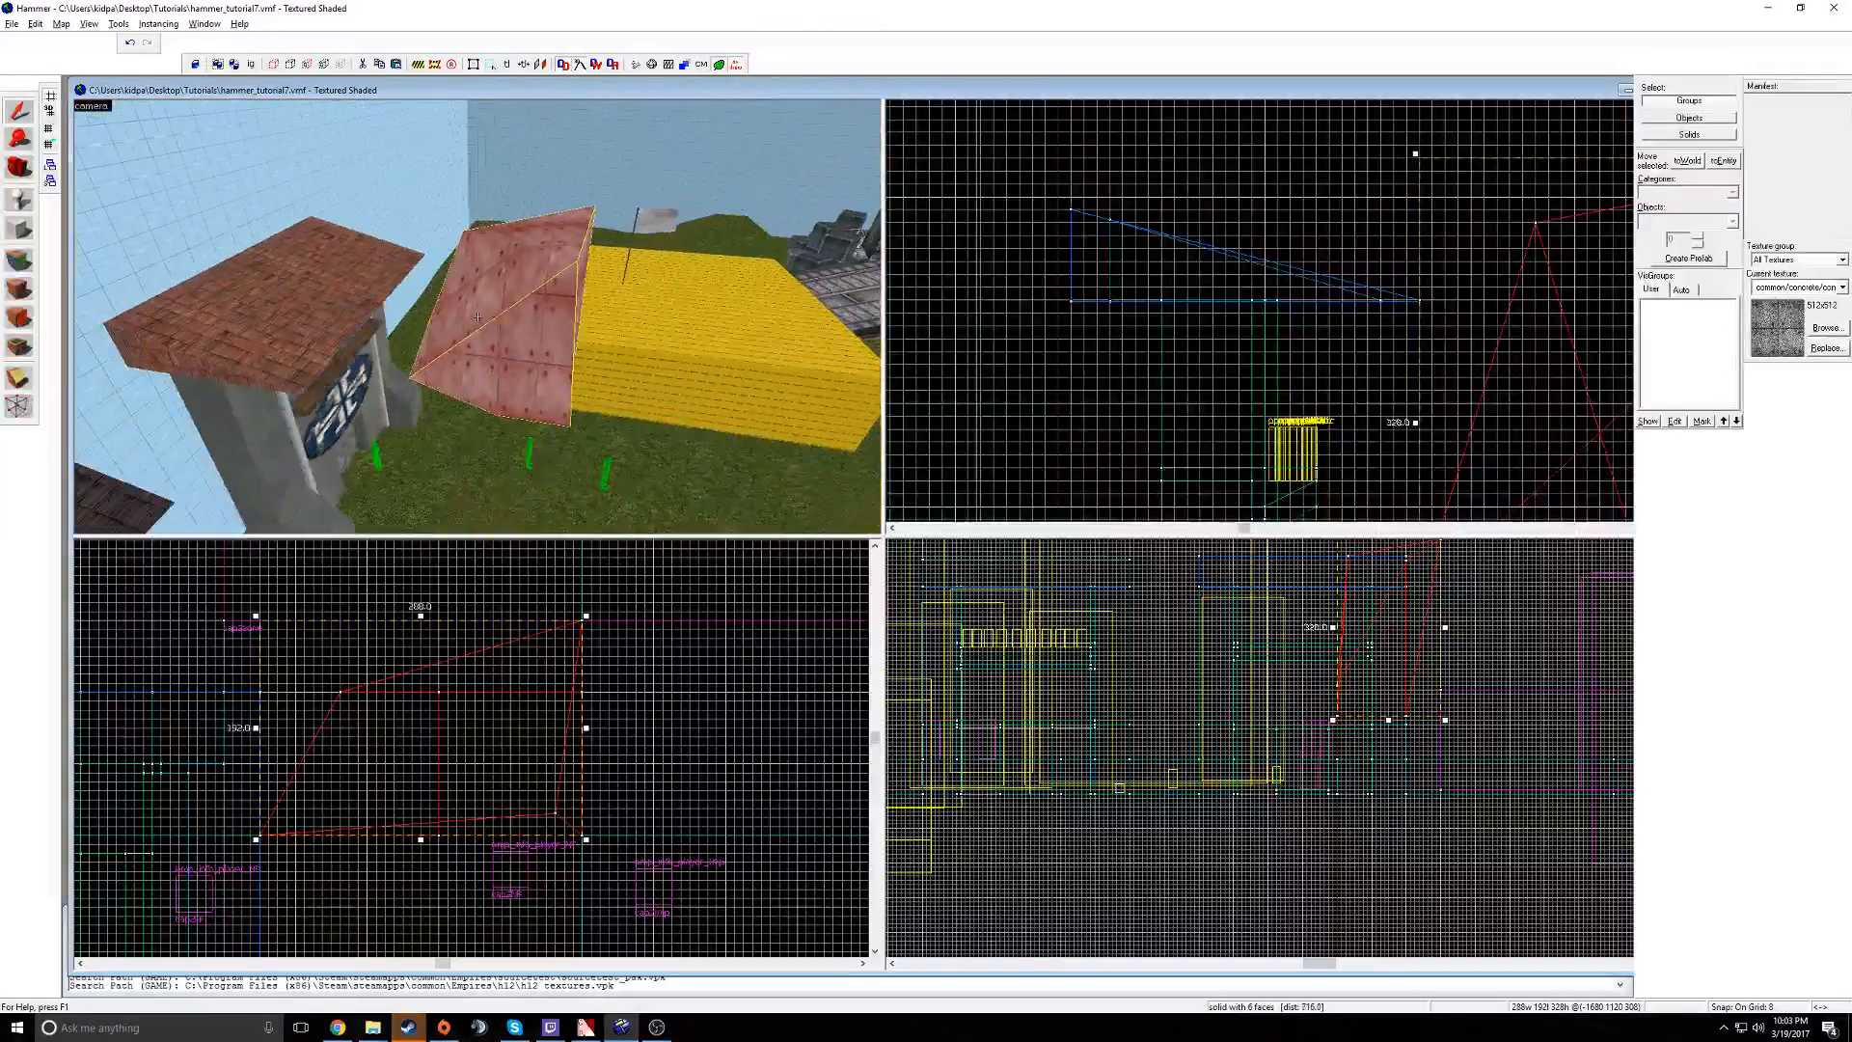
{"action": "key", "text": "w"}
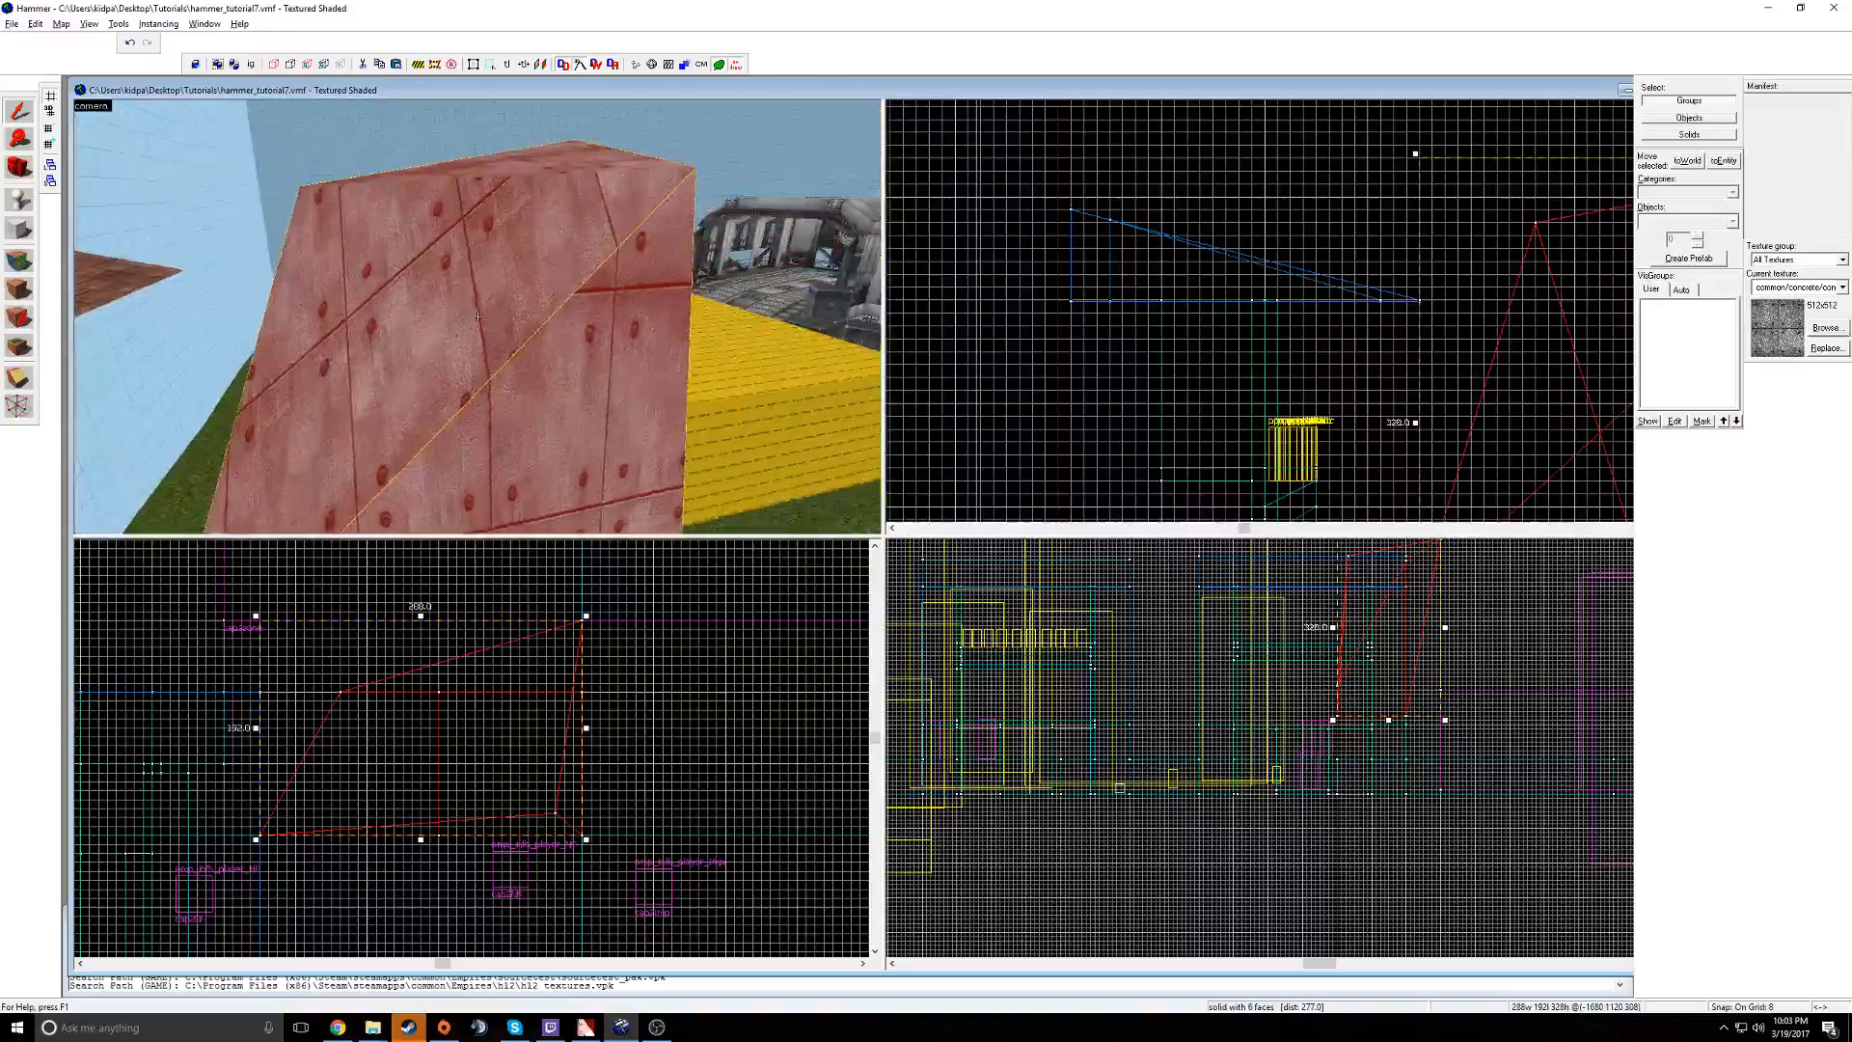
{"action": "key", "text": "w"}
{"action": "key", "text": "a"}
{"action": "key", "text": "a"}
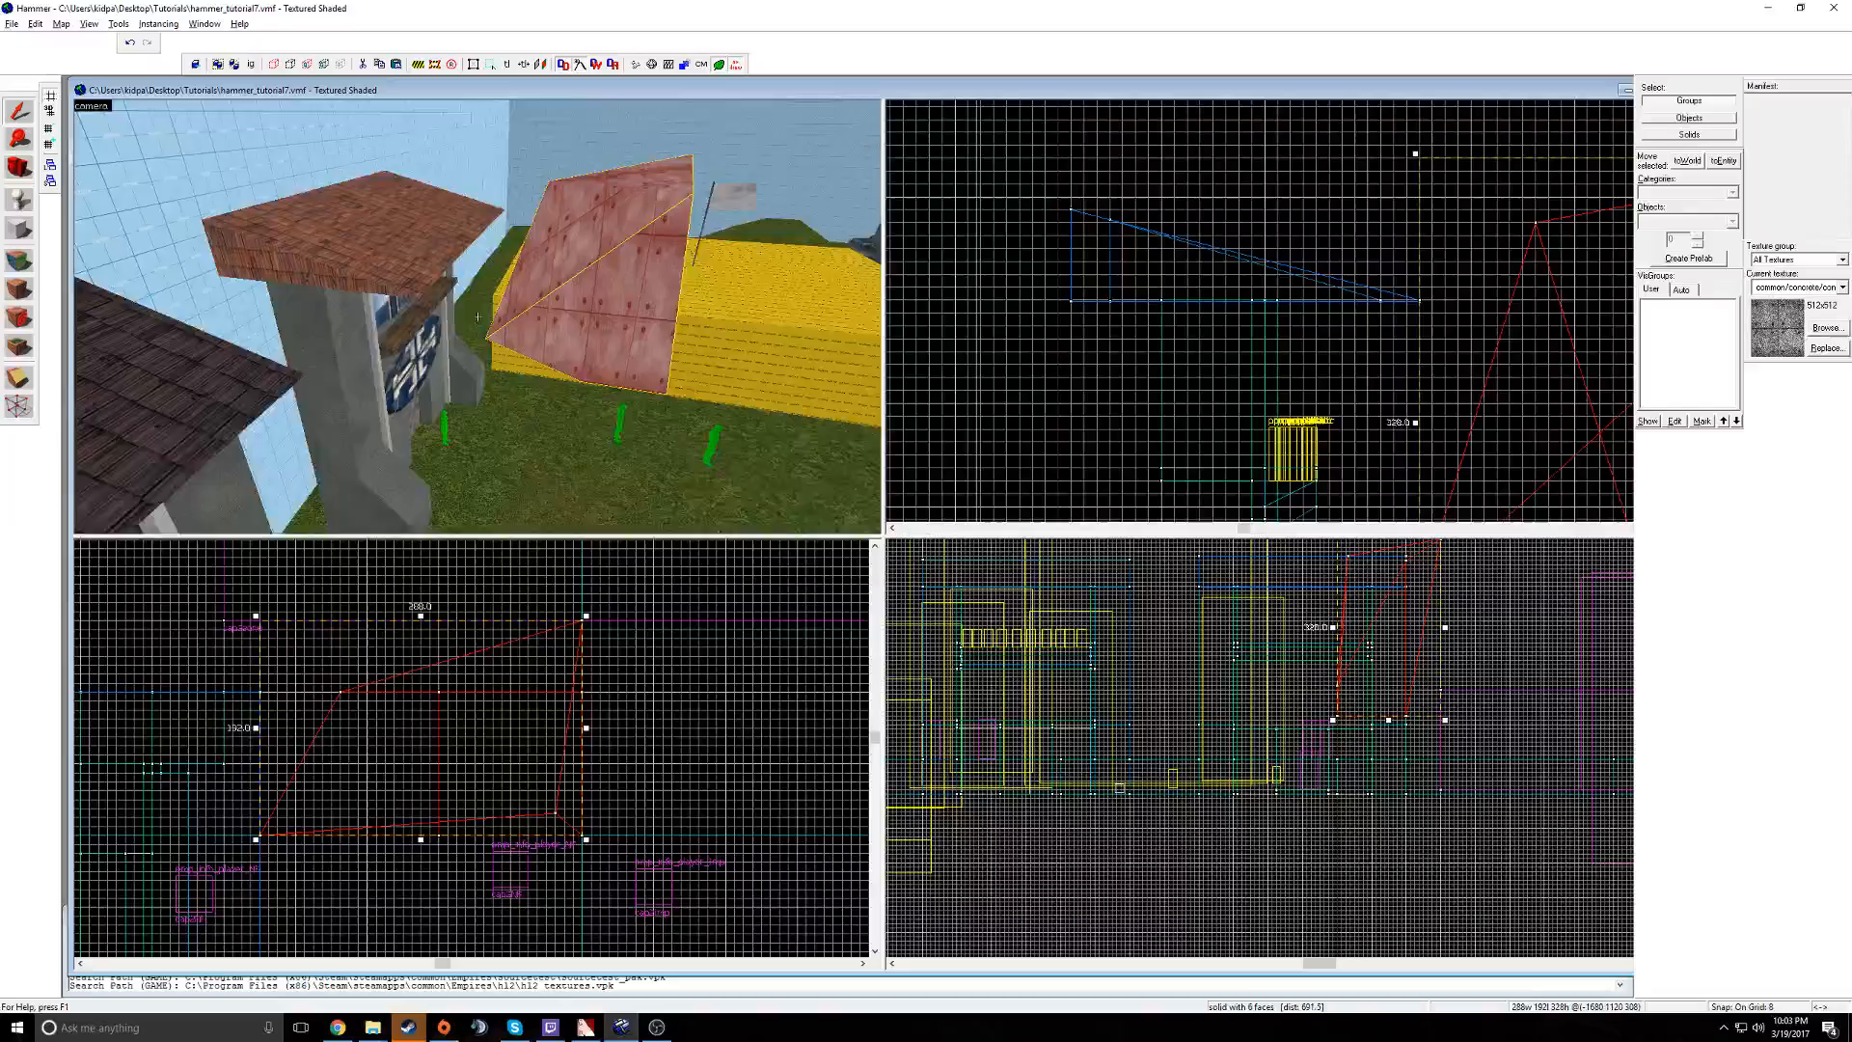
{"action": "key", "text": "Delete"}
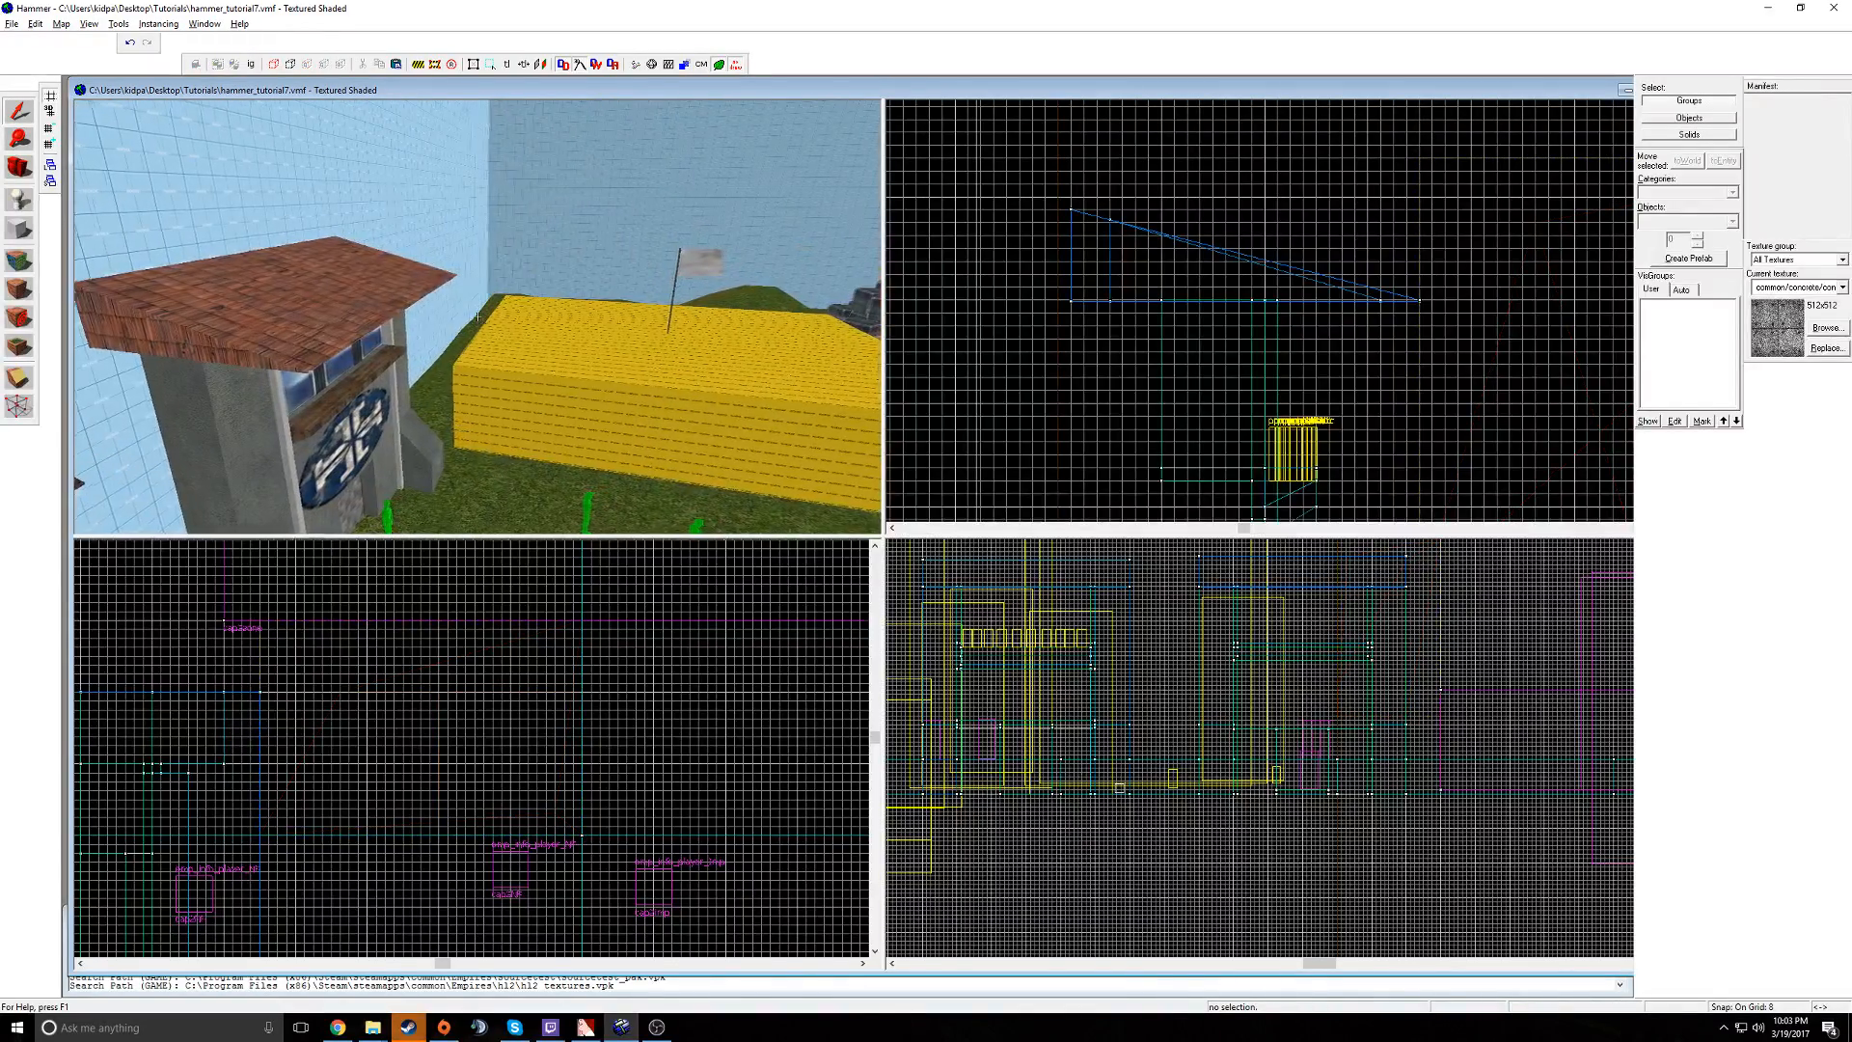
- Create a tall 128 by 128 concrete block near the rebuilt tower and a second 64 by 64 block beside it
{"action": "key", "text": "s"}
{"action": "key", "text": "z"}
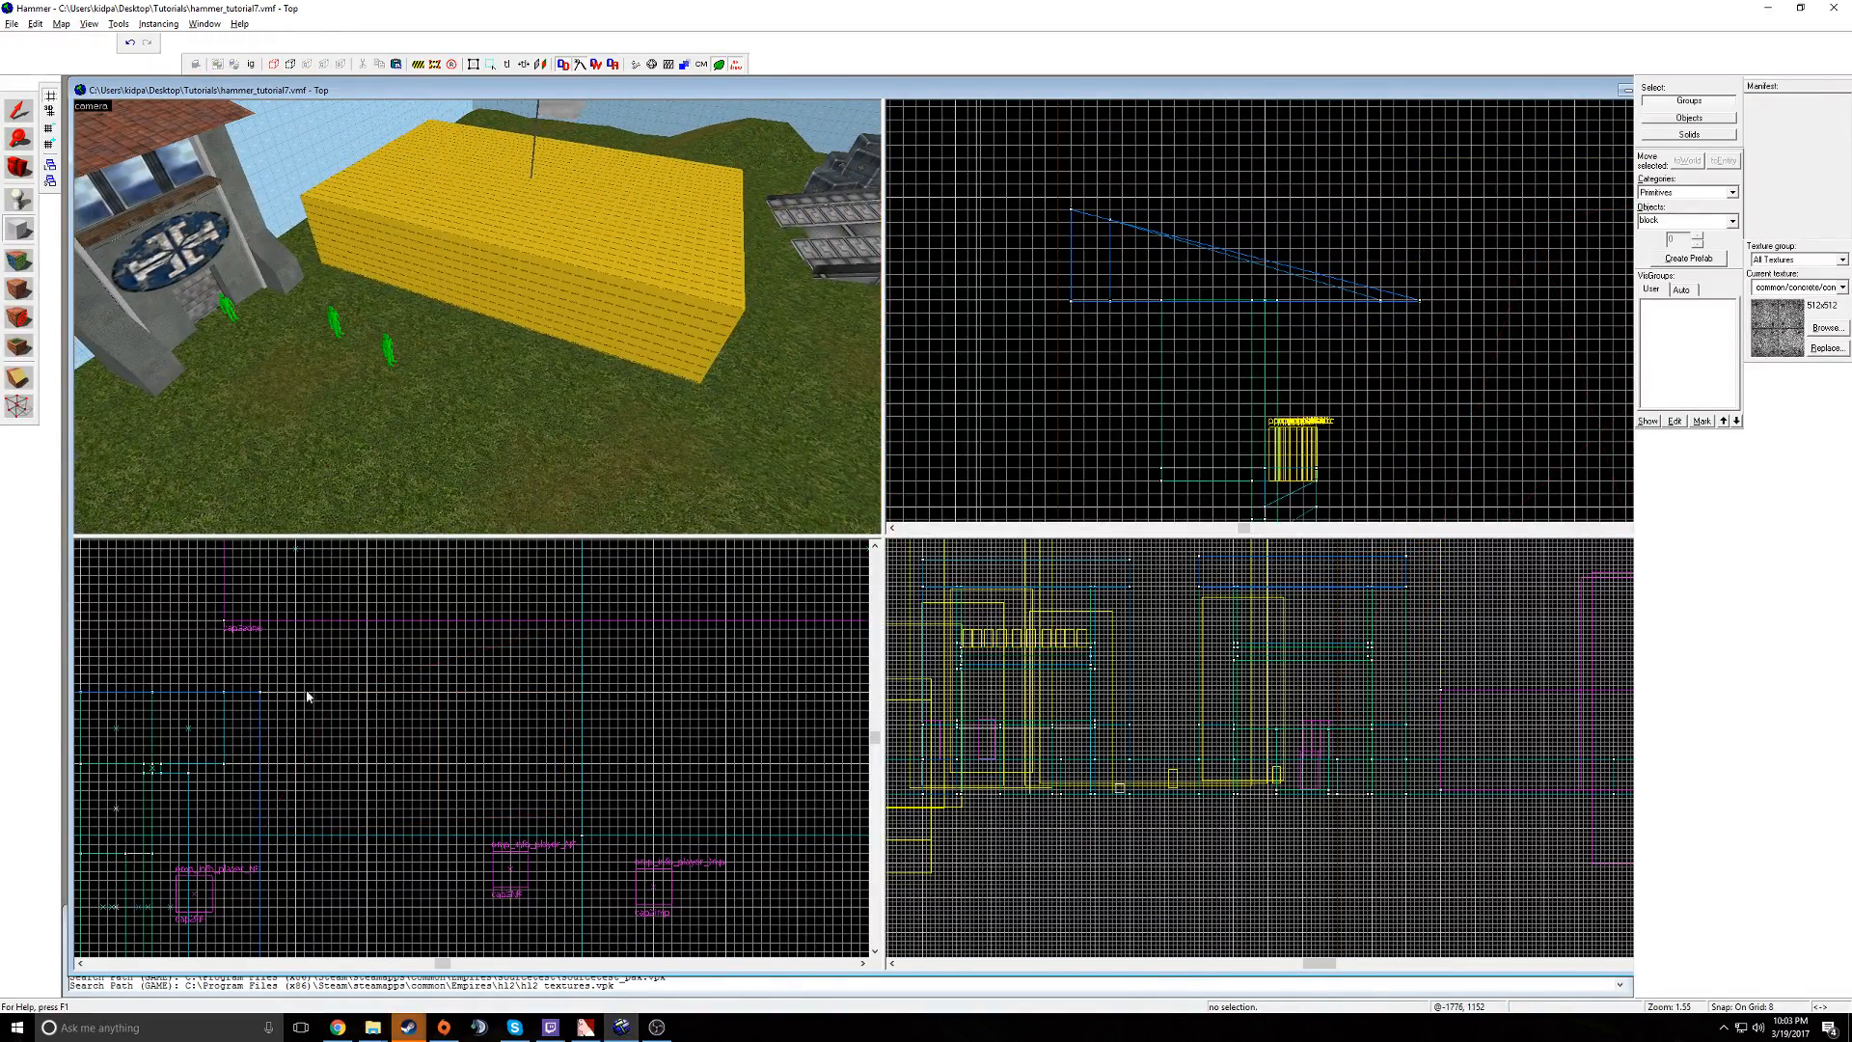
{"action": "key", "text": "ctrl+z"}
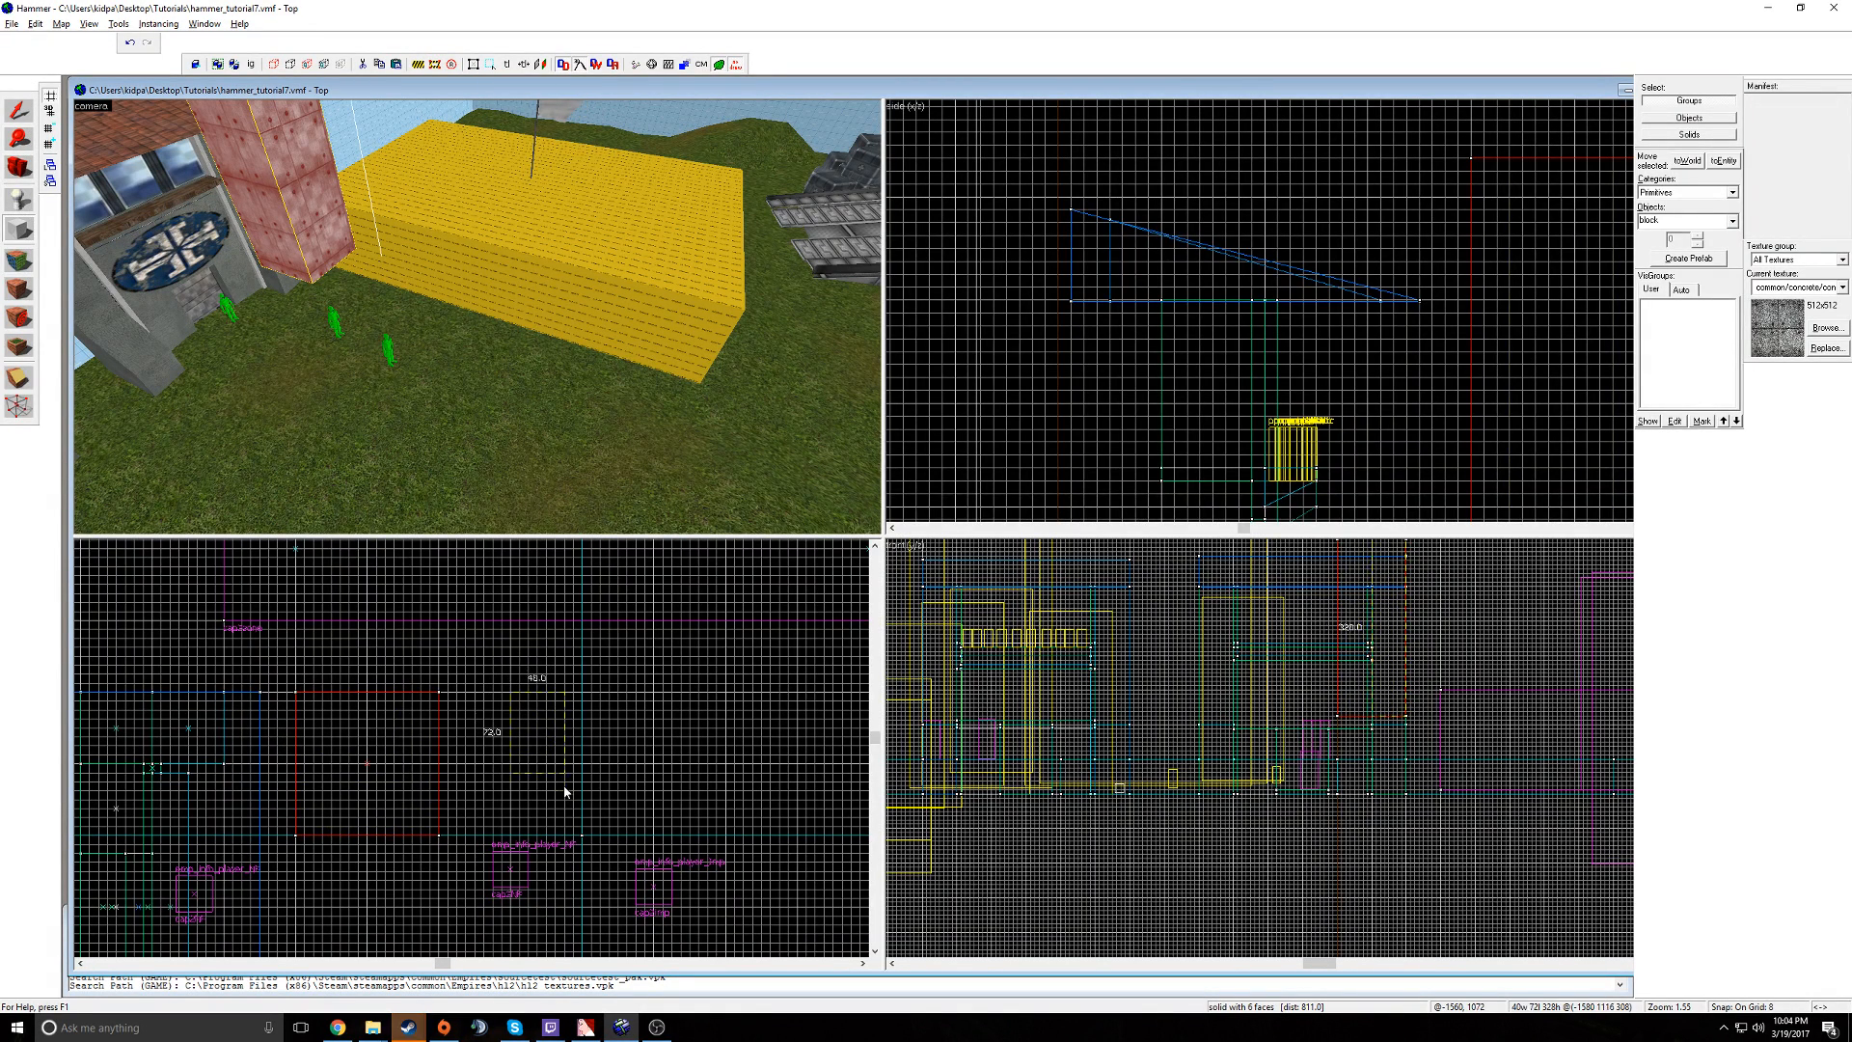
{"action": "key", "text": "ctrl+z"}
{"action": "left_click", "coordinate": [21, 111]}
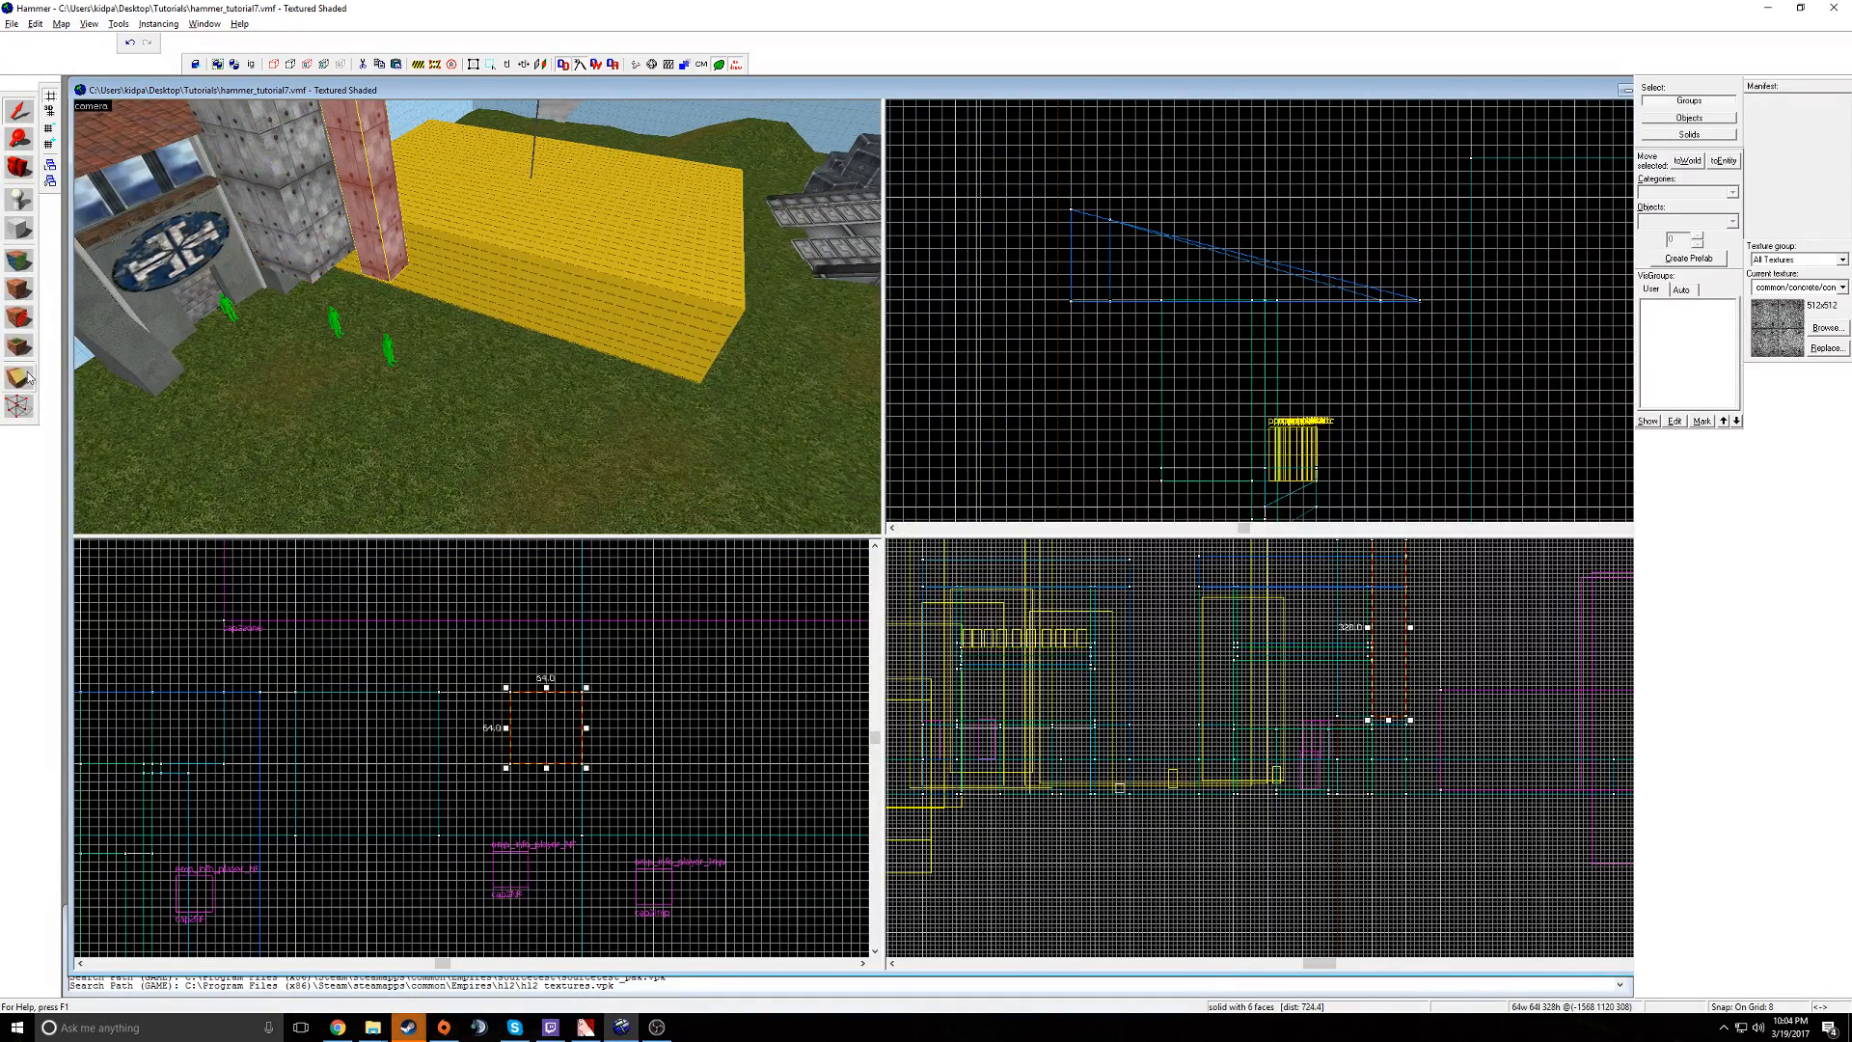
- Reshape the smaller block into a tall triangular wedge with the Vertex tool and view its sloped side
{"action": "scroll", "coordinate": [1425, 740], "scroll_direction": "up", "scroll_amount": 3}
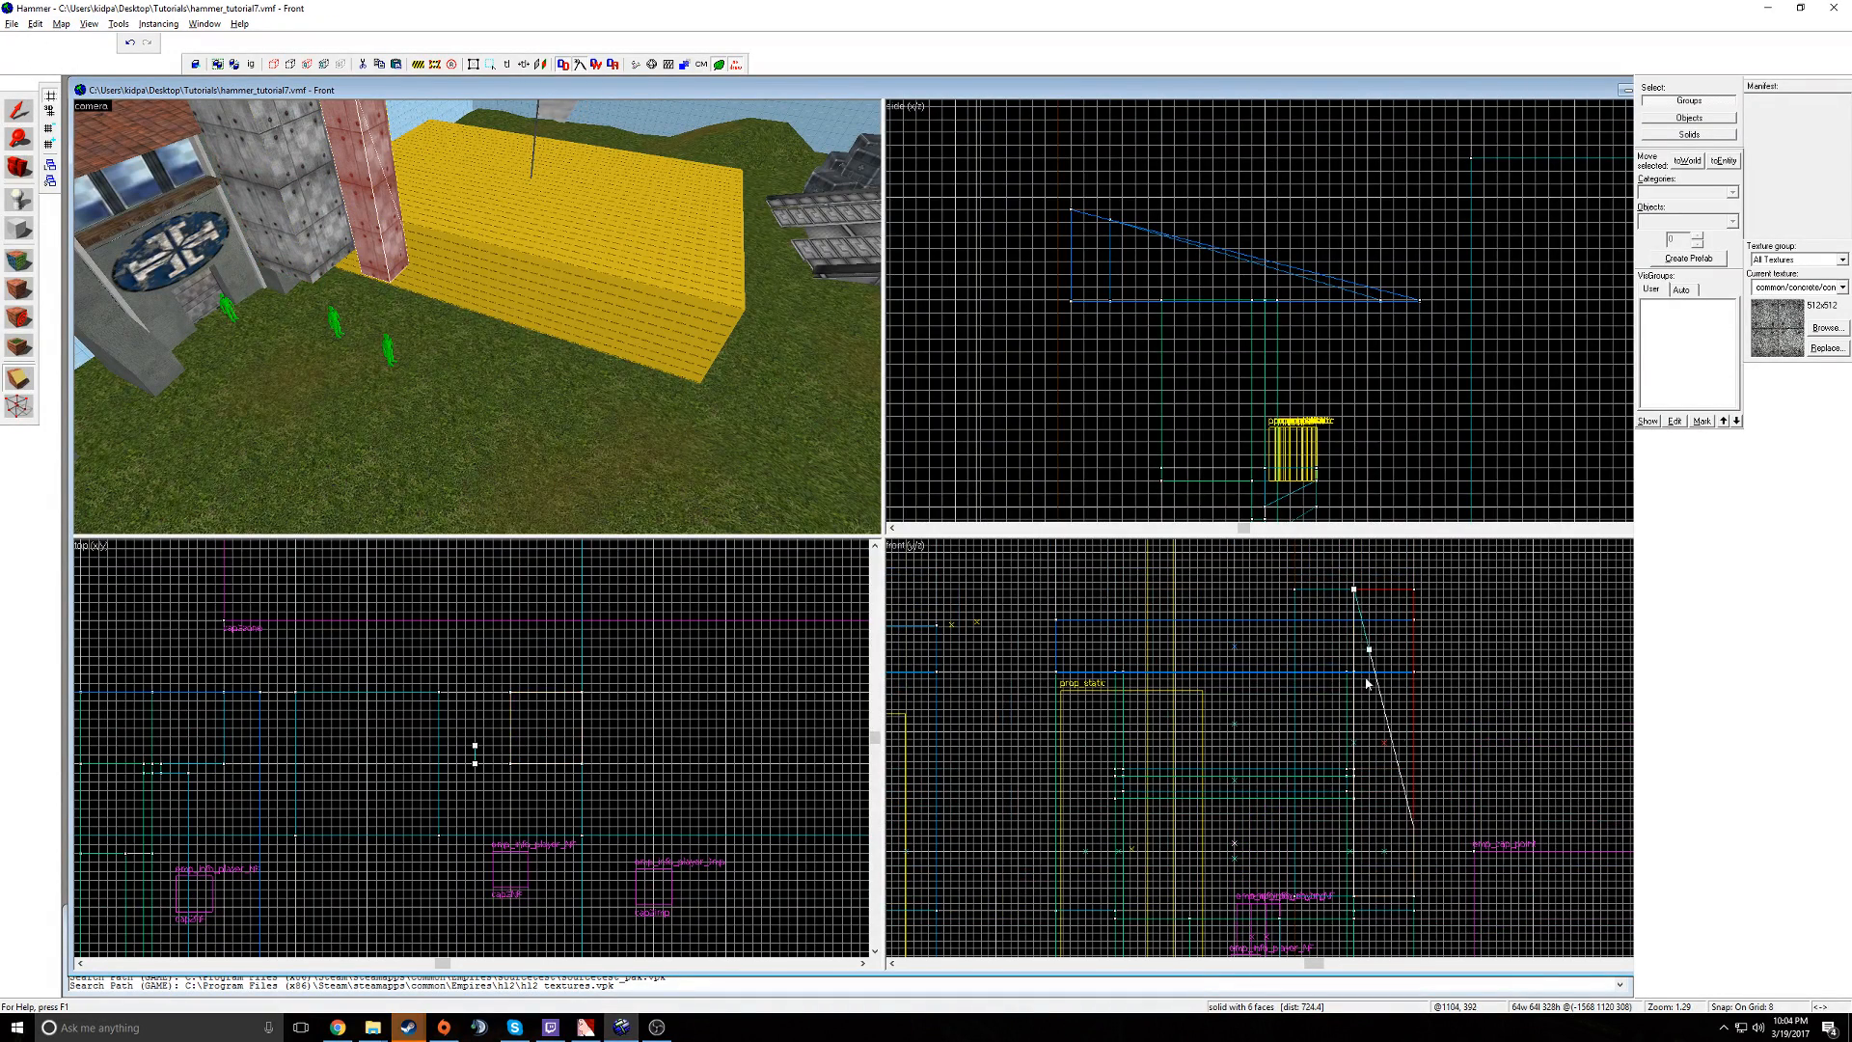
{"action": "key", "text": "Return"}
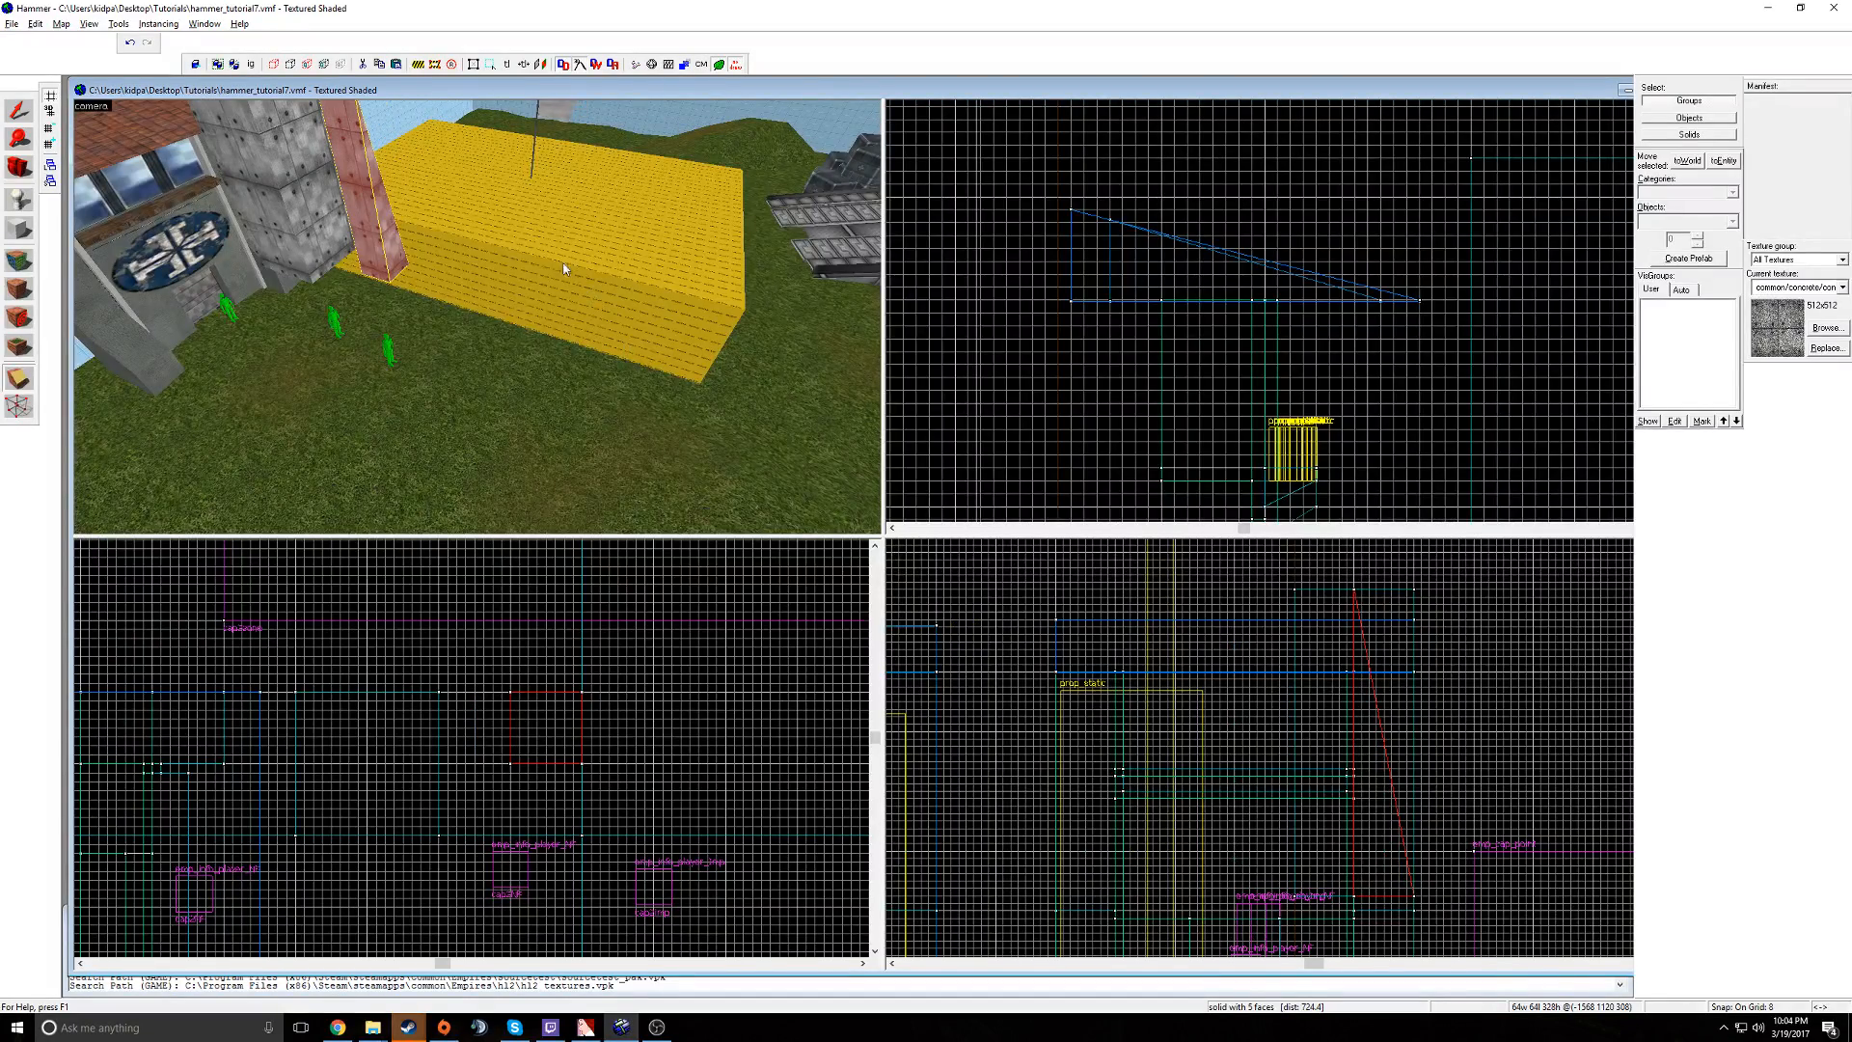
{"action": "key", "text": "z"}
{"action": "key", "text": "w"}
{"action": "key", "text": "d"}
{"action": "key", "text": "z"}
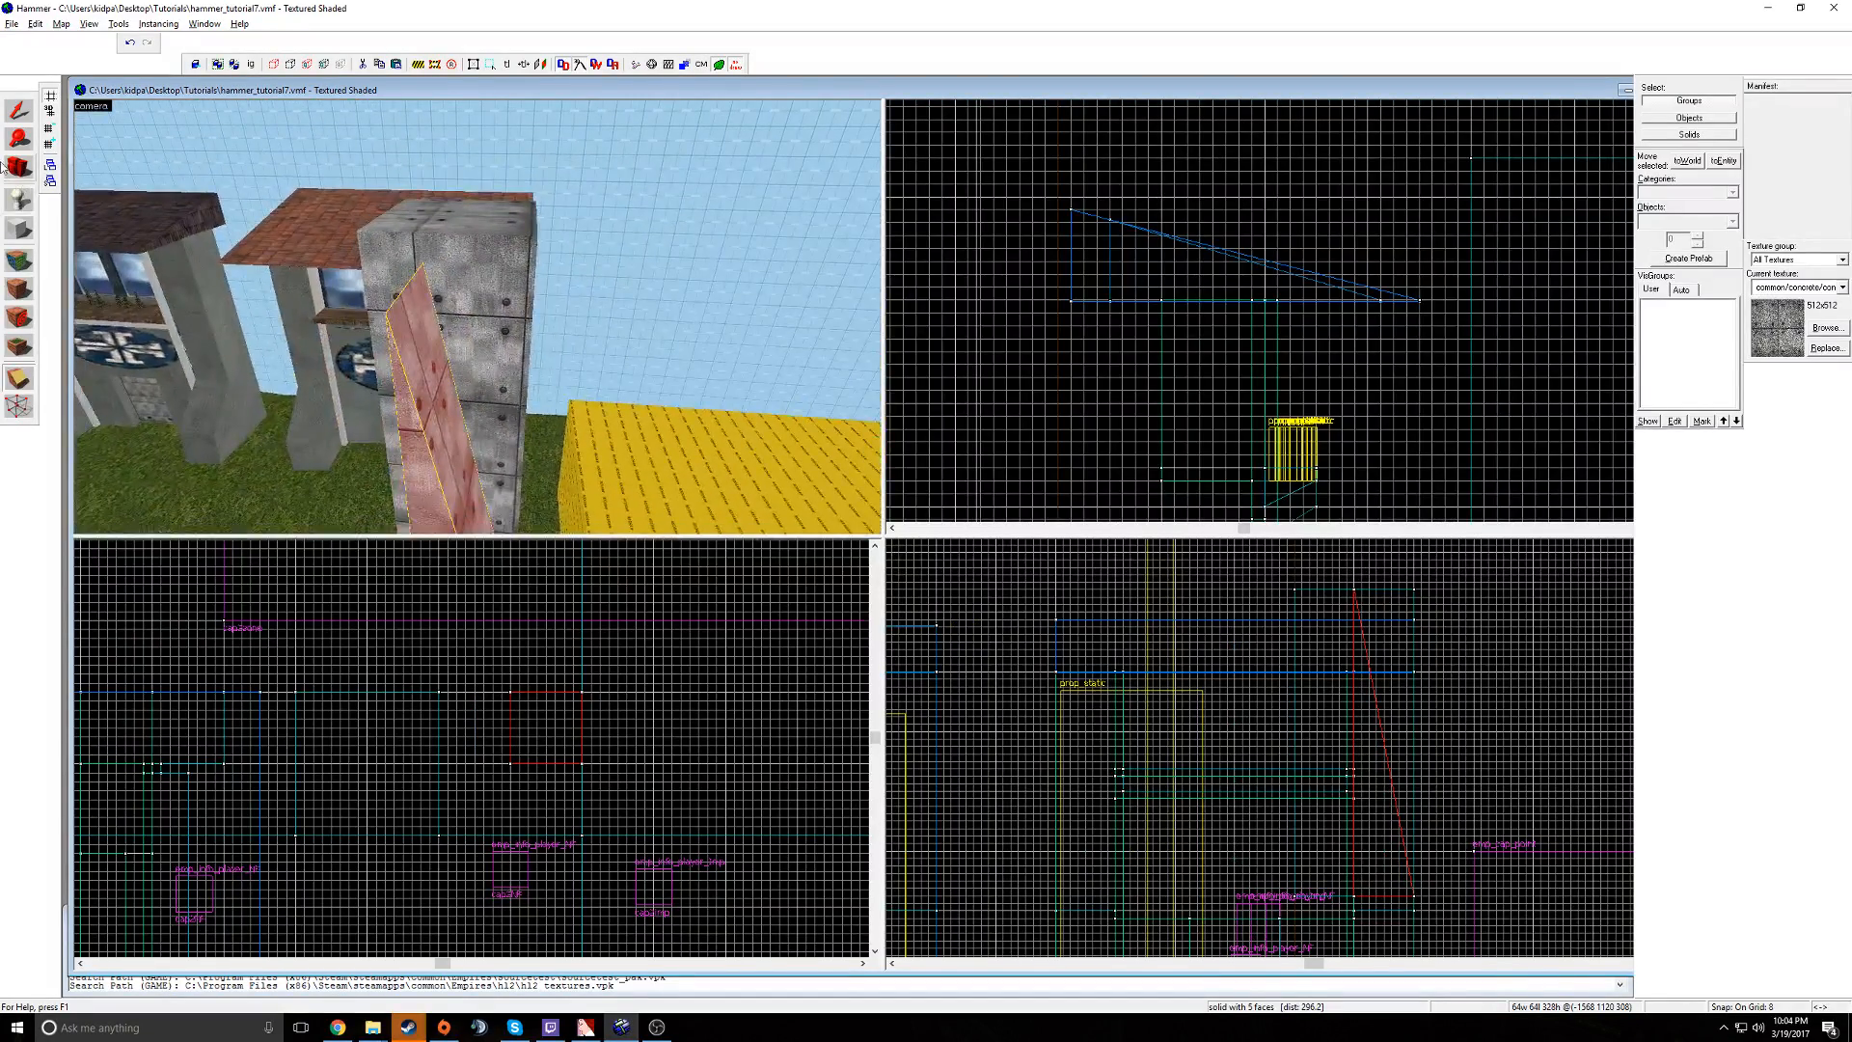
- Move the wedge into the larger block, carve the block with it, and delete the wedge
{"action": "left_click_drag", "start_coordinate": [541, 733], "coordinate": [398, 733]}
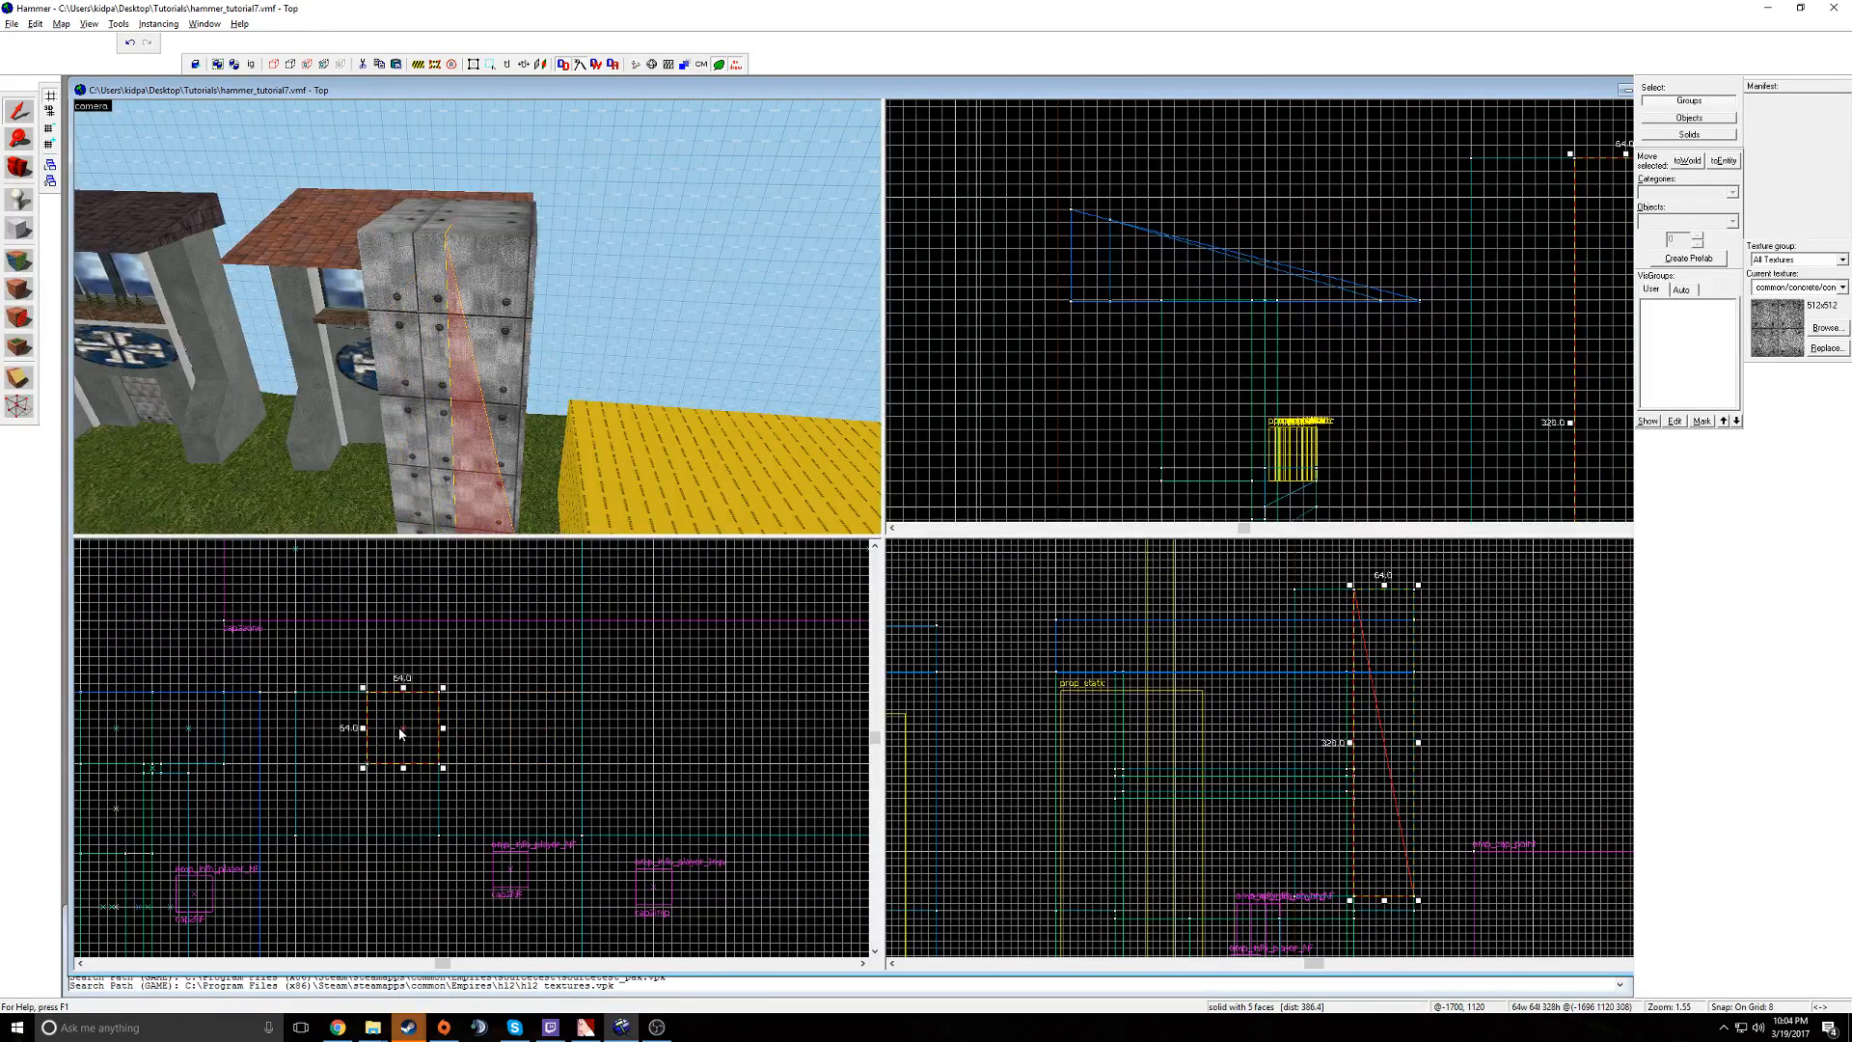
{"action": "right_click", "coordinate": [398, 730]}
{"action": "left_click", "coordinate": [438, 521]}
{"action": "key", "text": "Delete"}
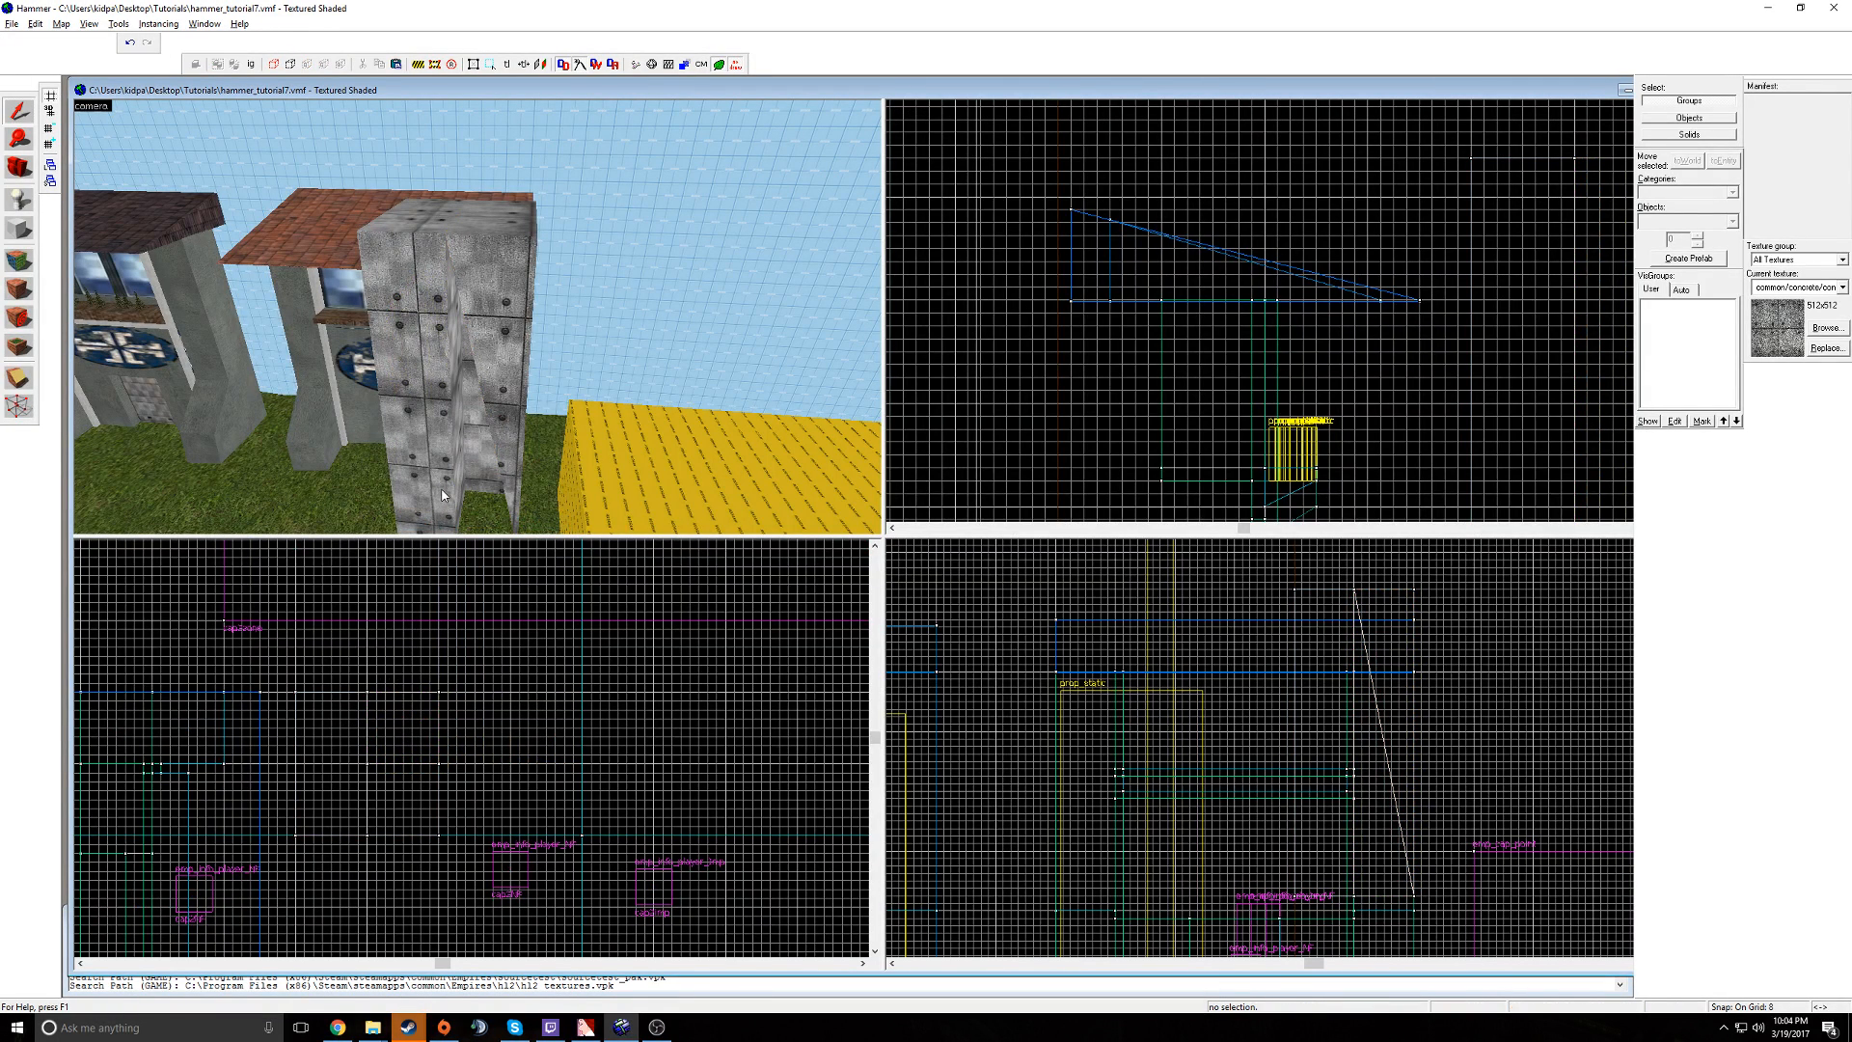
- Select the carved block and examine how the wedge cut split it into separate pieces
{"action": "key", "text": "z"}
{"action": "key", "text": "w"}
{"action": "key", "text": "s"}
{"action": "left_click", "coordinate": [476, 317]}
{"action": "key", "text": "s"}
{"action": "key", "text": "d"}
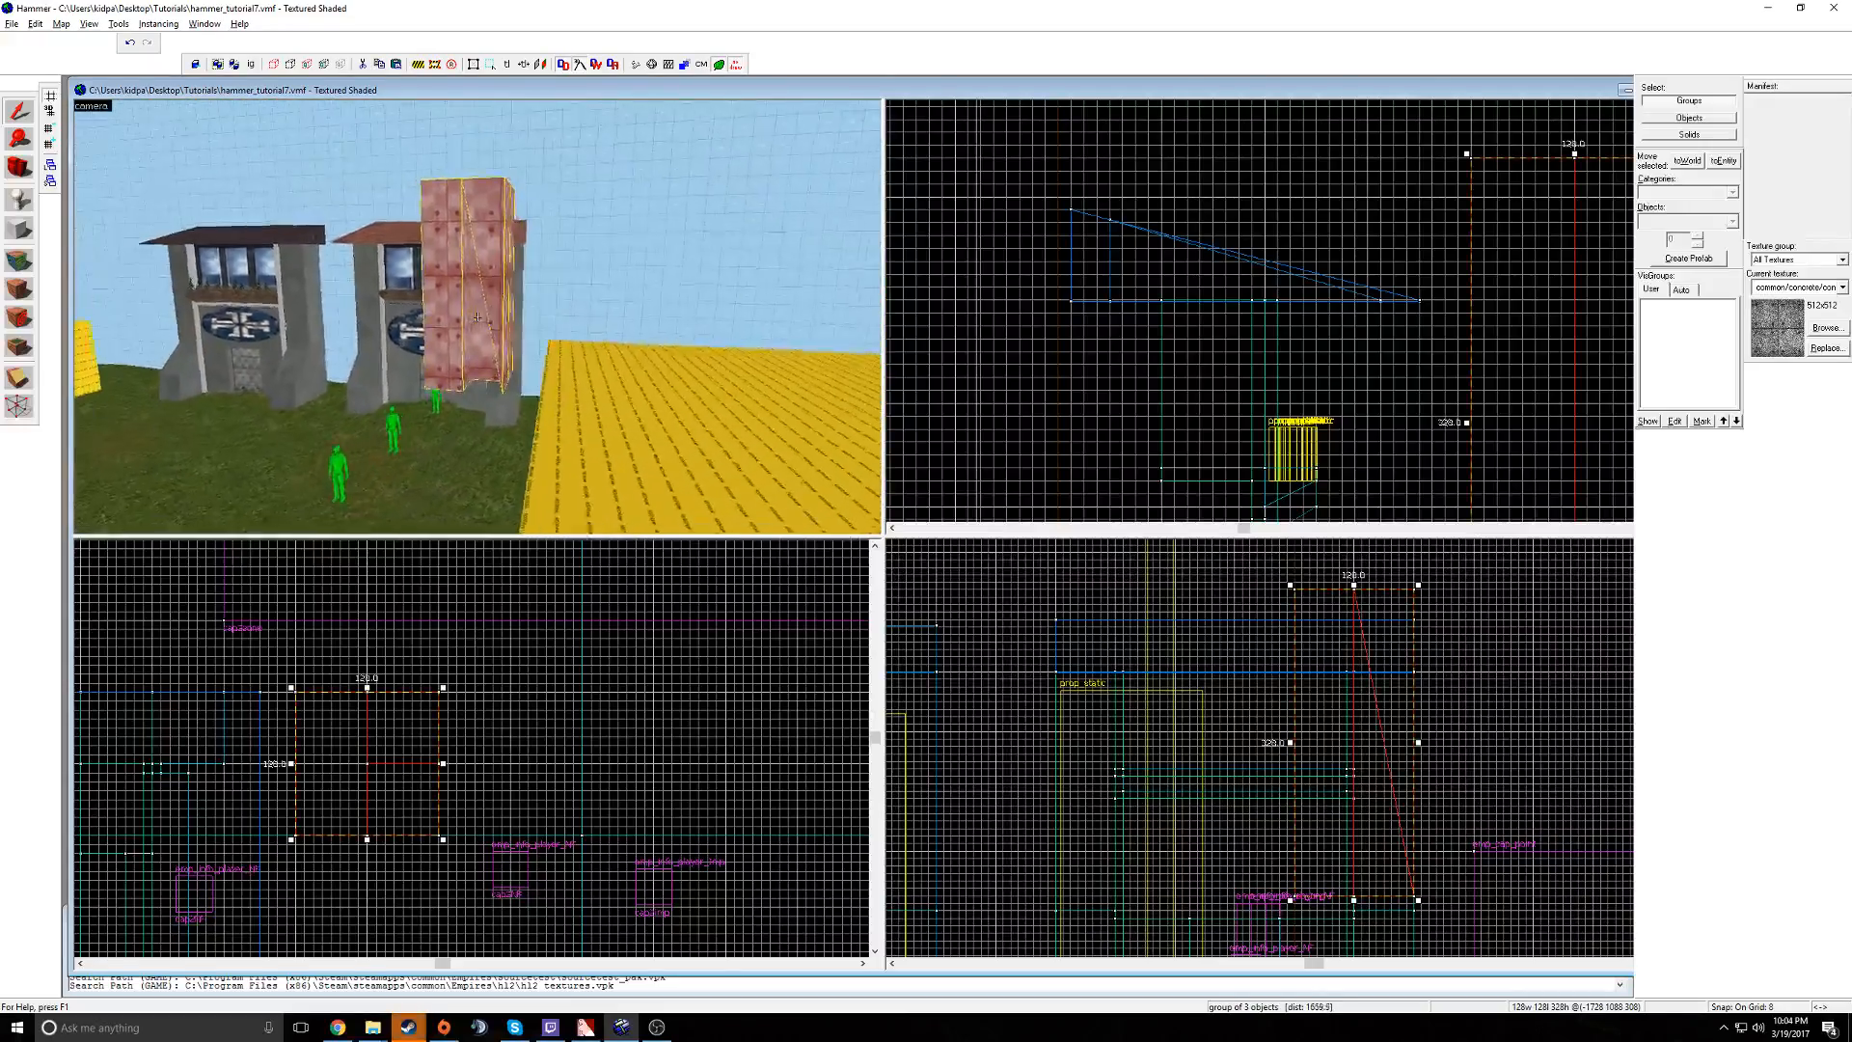
{"action": "key", "text": "w"}
{"action": "key", "text": "s"}
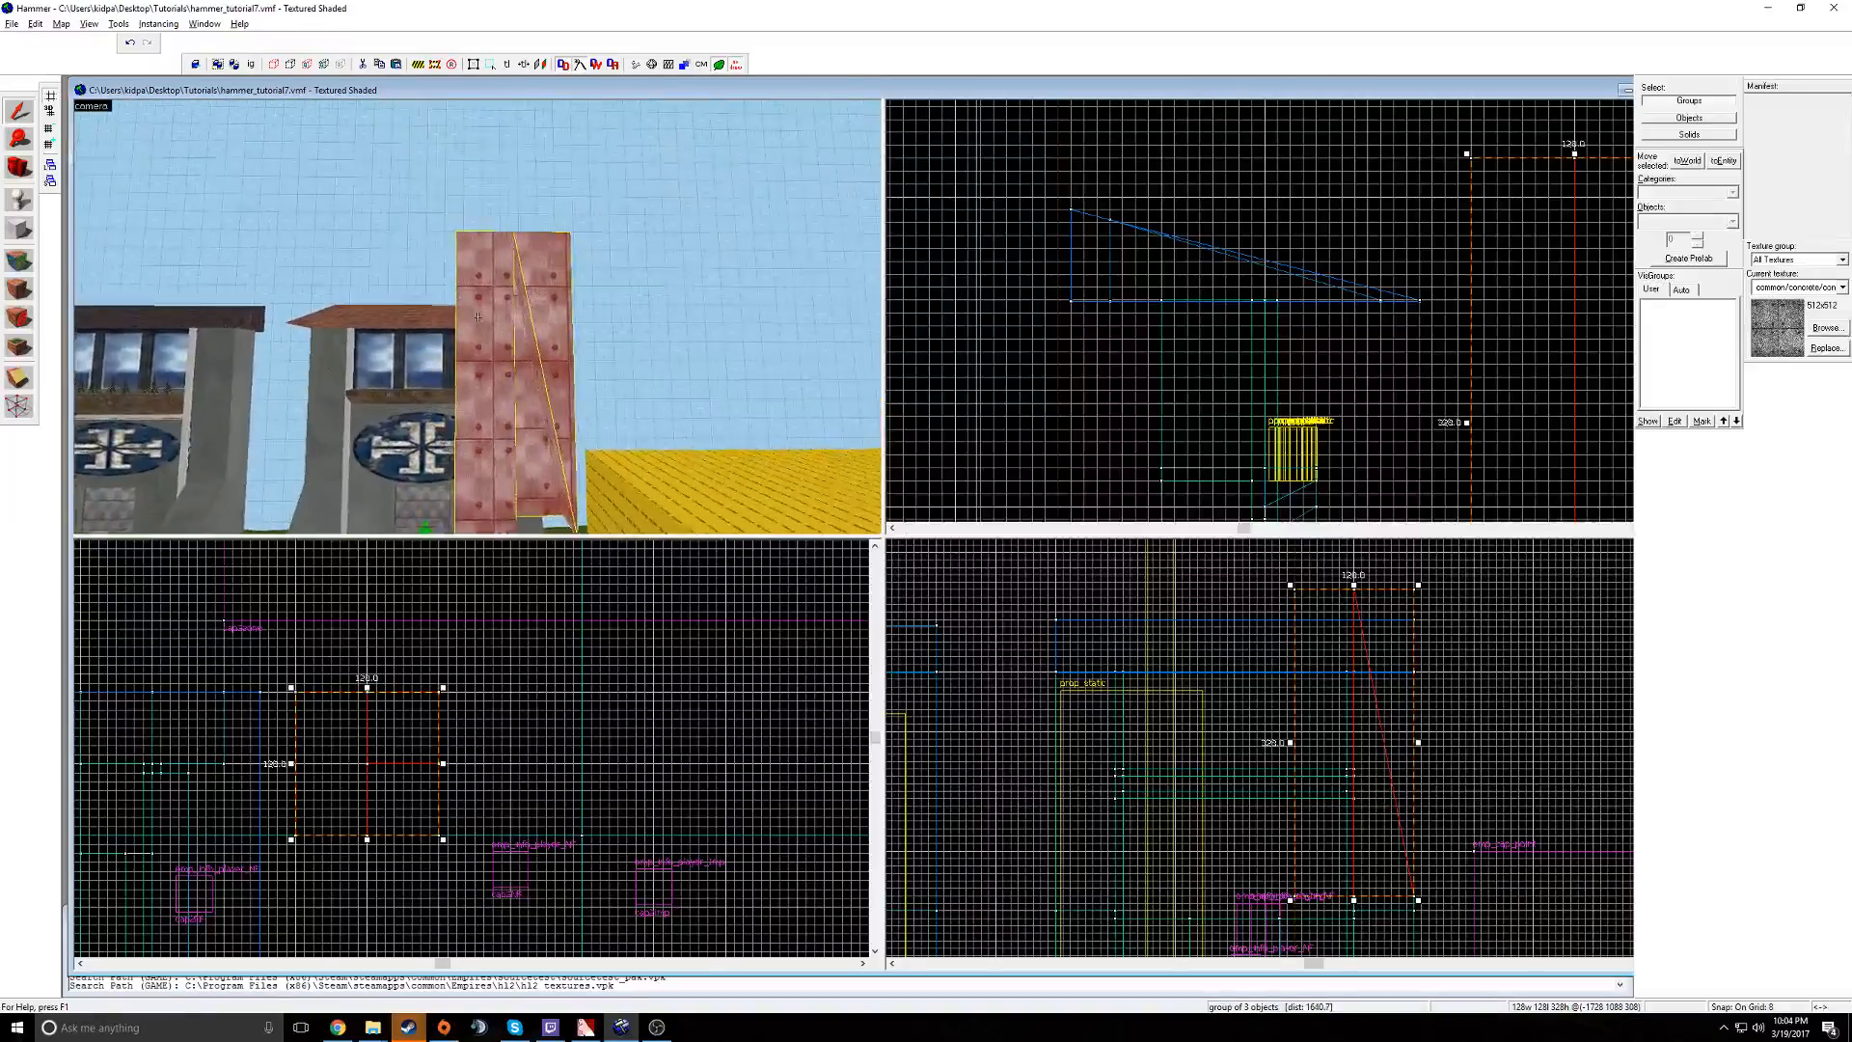
{"action": "key", "text": "w"}
{"action": "key", "text": "s"}
{"action": "key", "text": "z"}
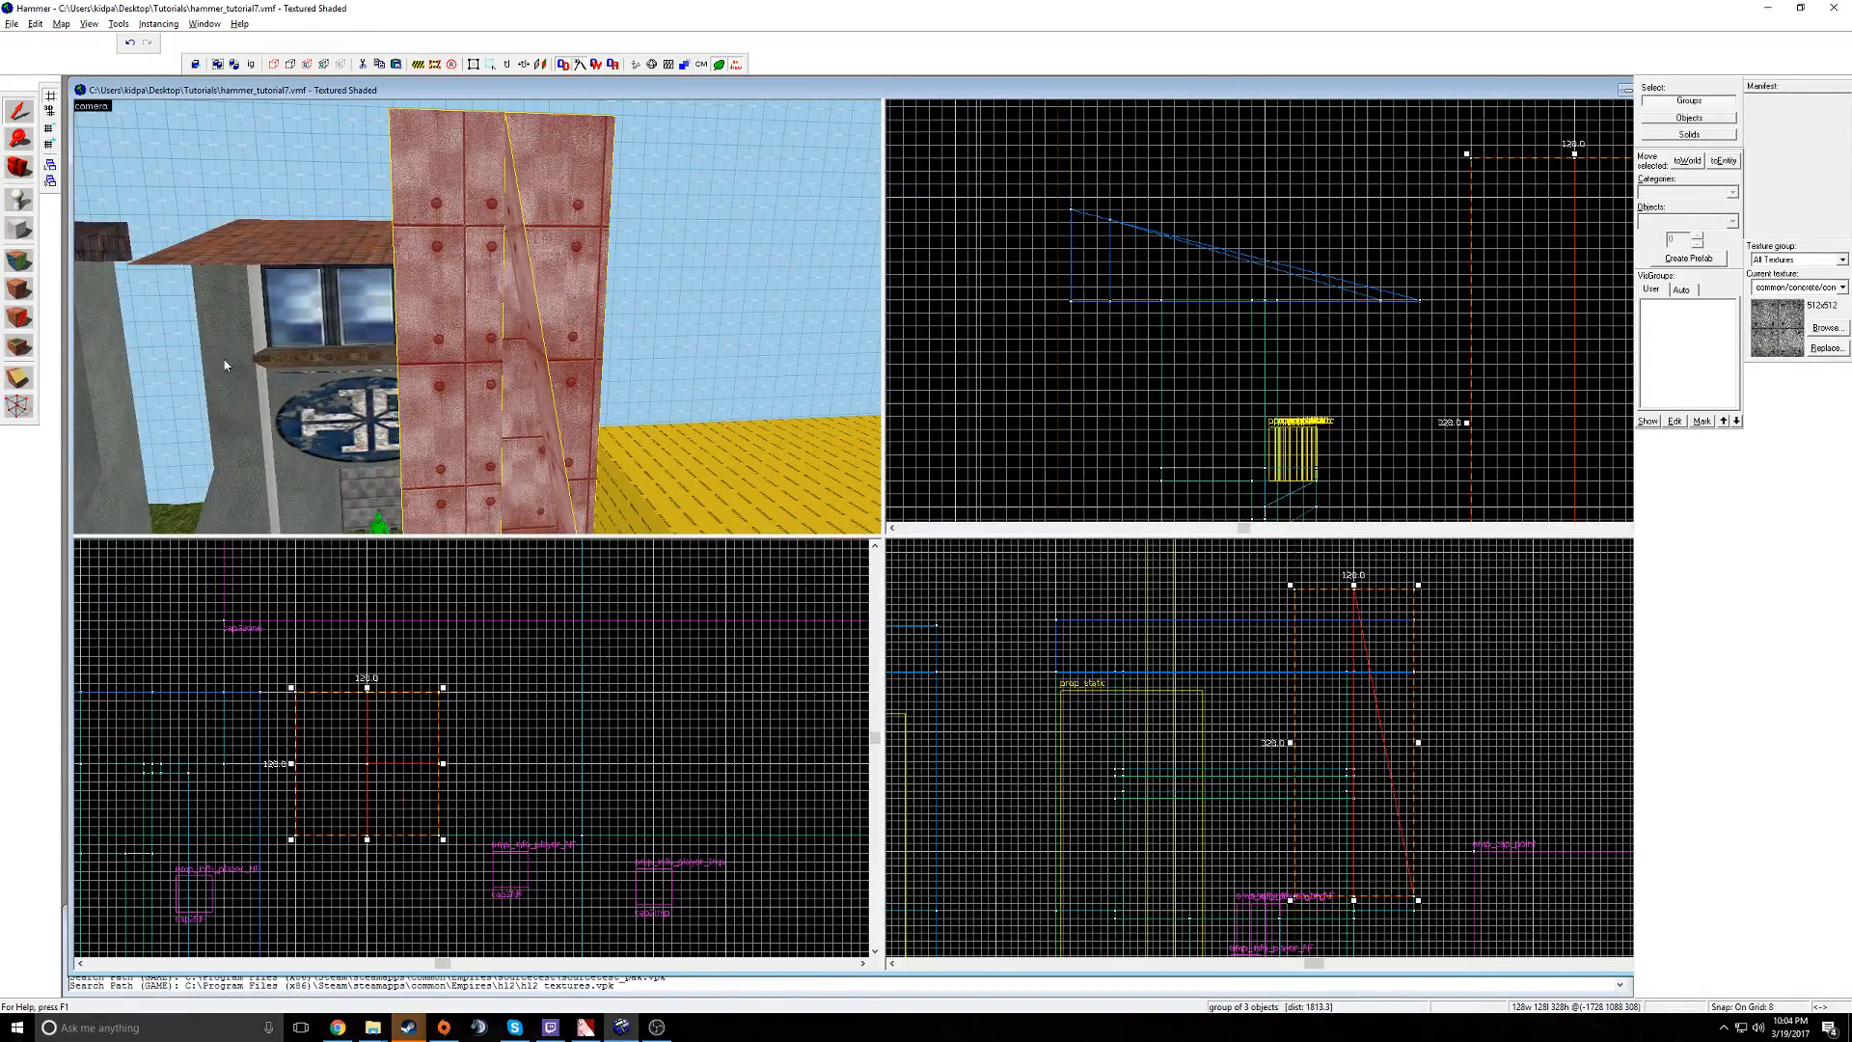
- Reduce the grid to 1 unit and clip the carved pieces along a shallow diagonal through the top view
{"action": "scroll", "coordinate": [403, 782], "scroll_direction": "up", "scroll_amount": 7}
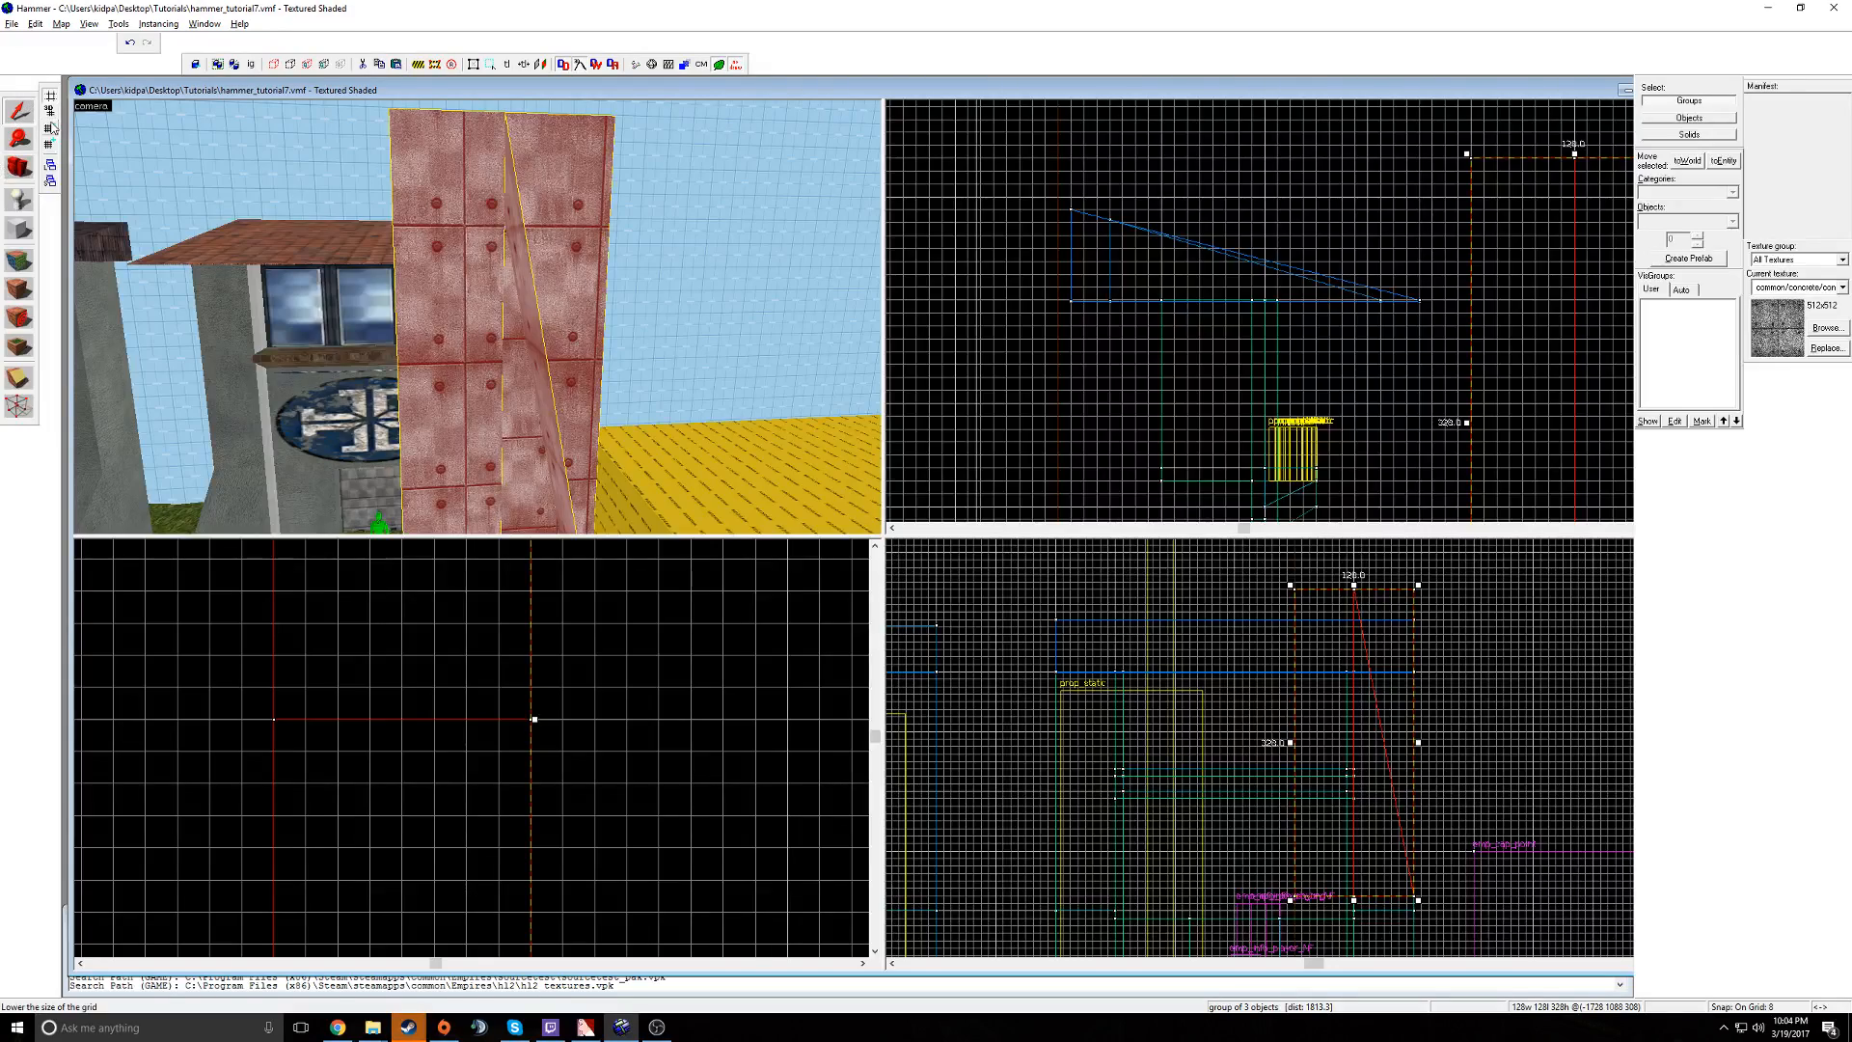
{"action": "left_click", "coordinate": [50, 128]}
{"action": "left_click", "coordinate": [50, 128]}
{"action": "left_click", "coordinate": [50, 128]}
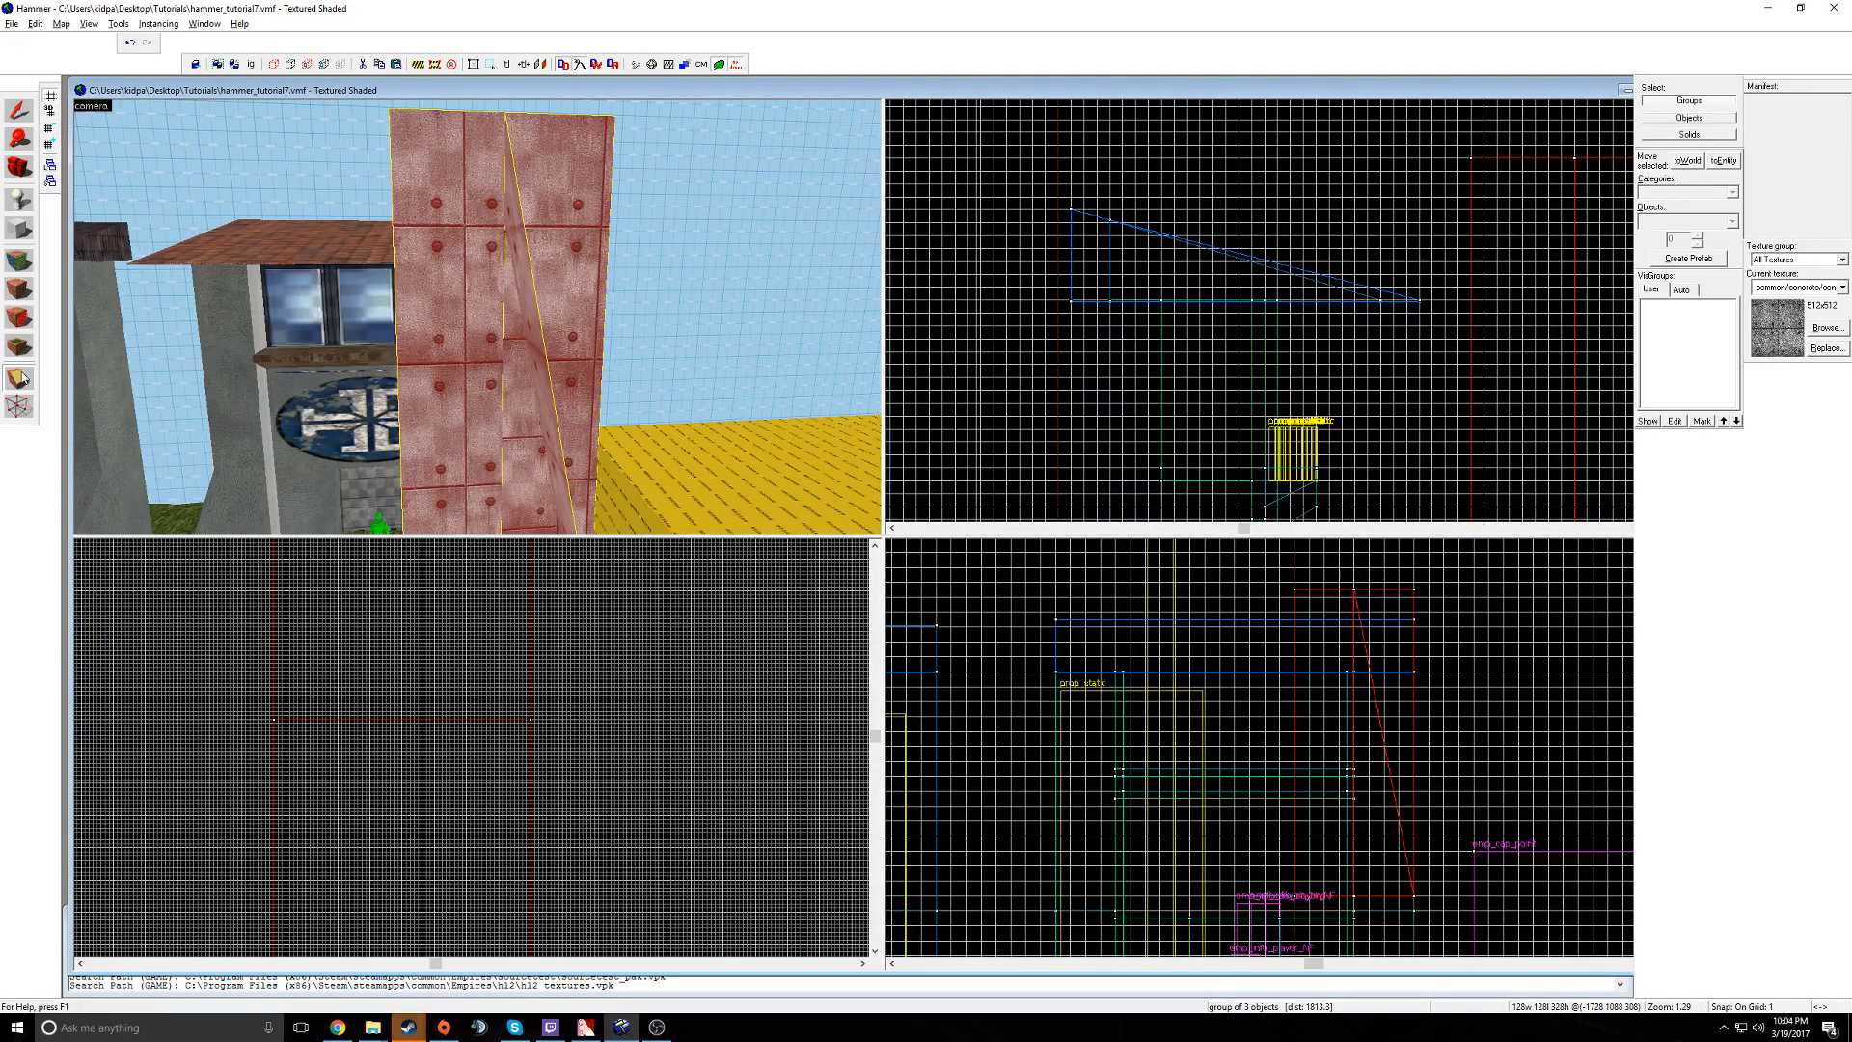
{"action": "left_click_drag", "start_coordinate": [275, 726], "coordinate": [533, 752]}
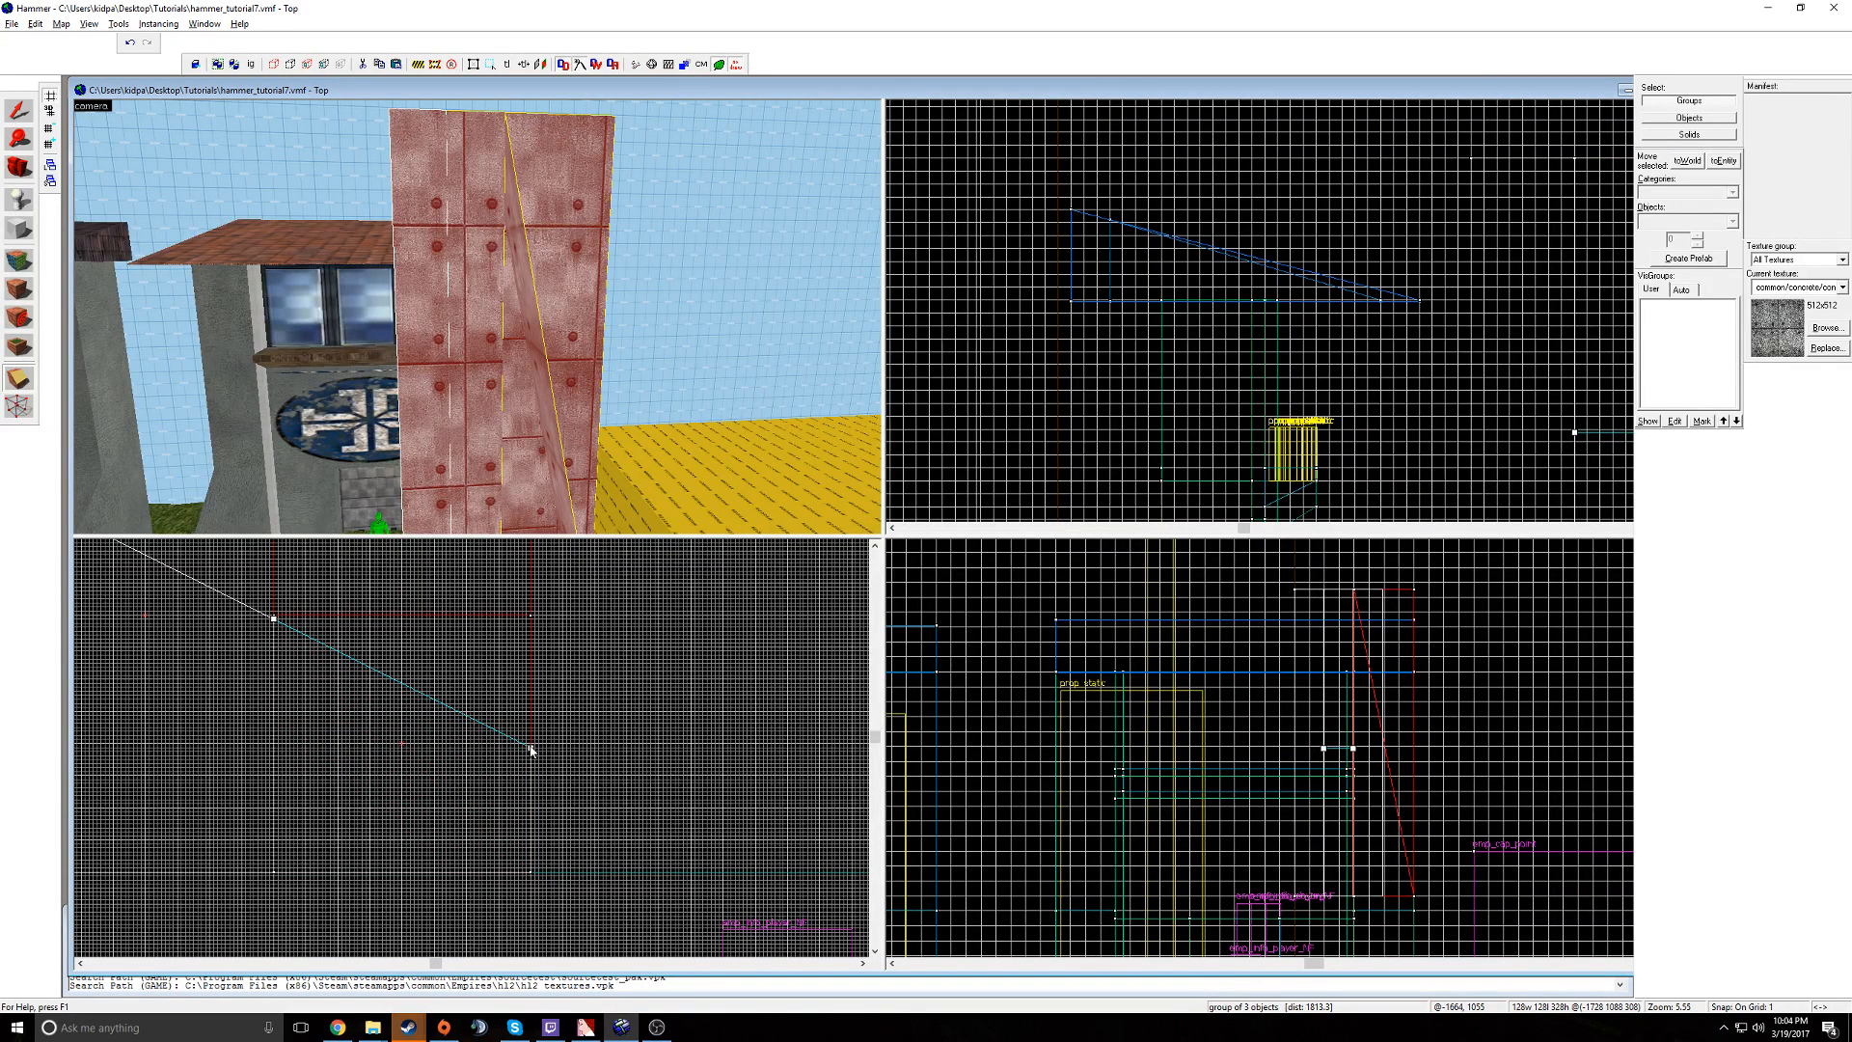
{"action": "key", "text": "Return"}
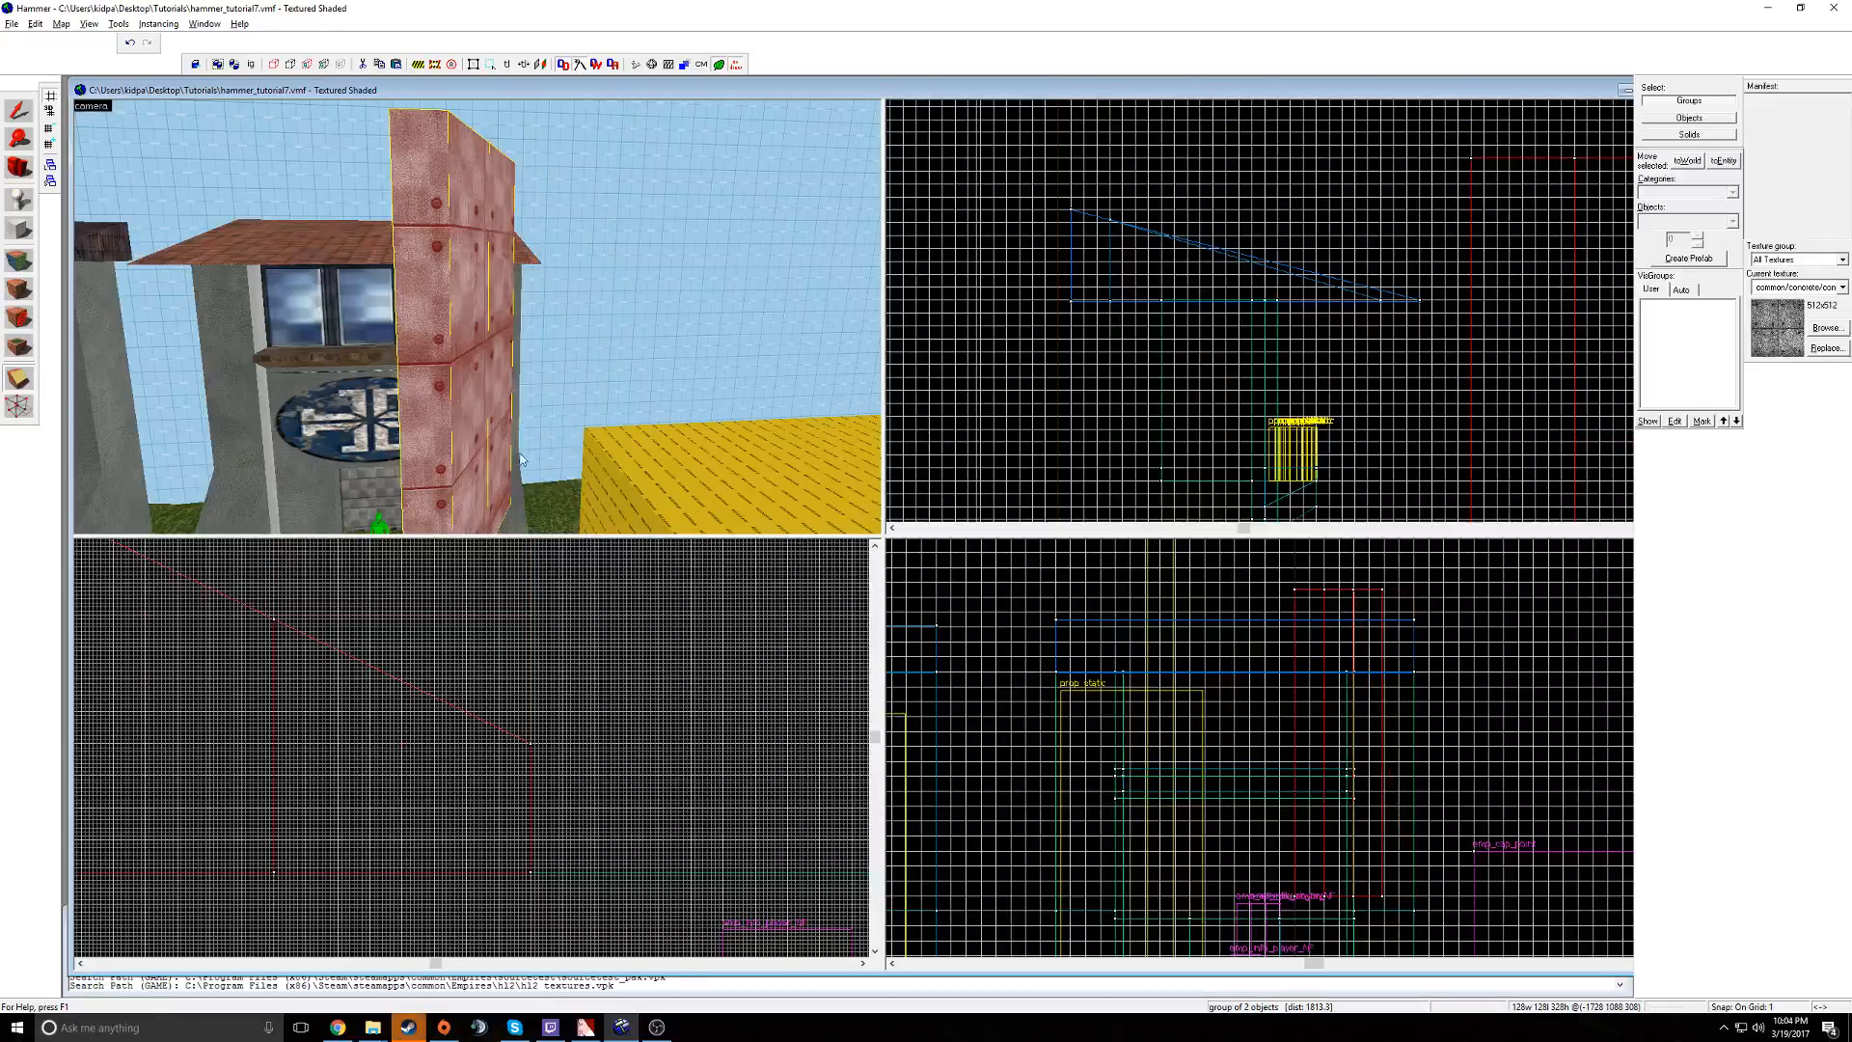
{"action": "key", "text": "z"}
{"action": "key", "text": "w"}
{"action": "key", "text": "s"}
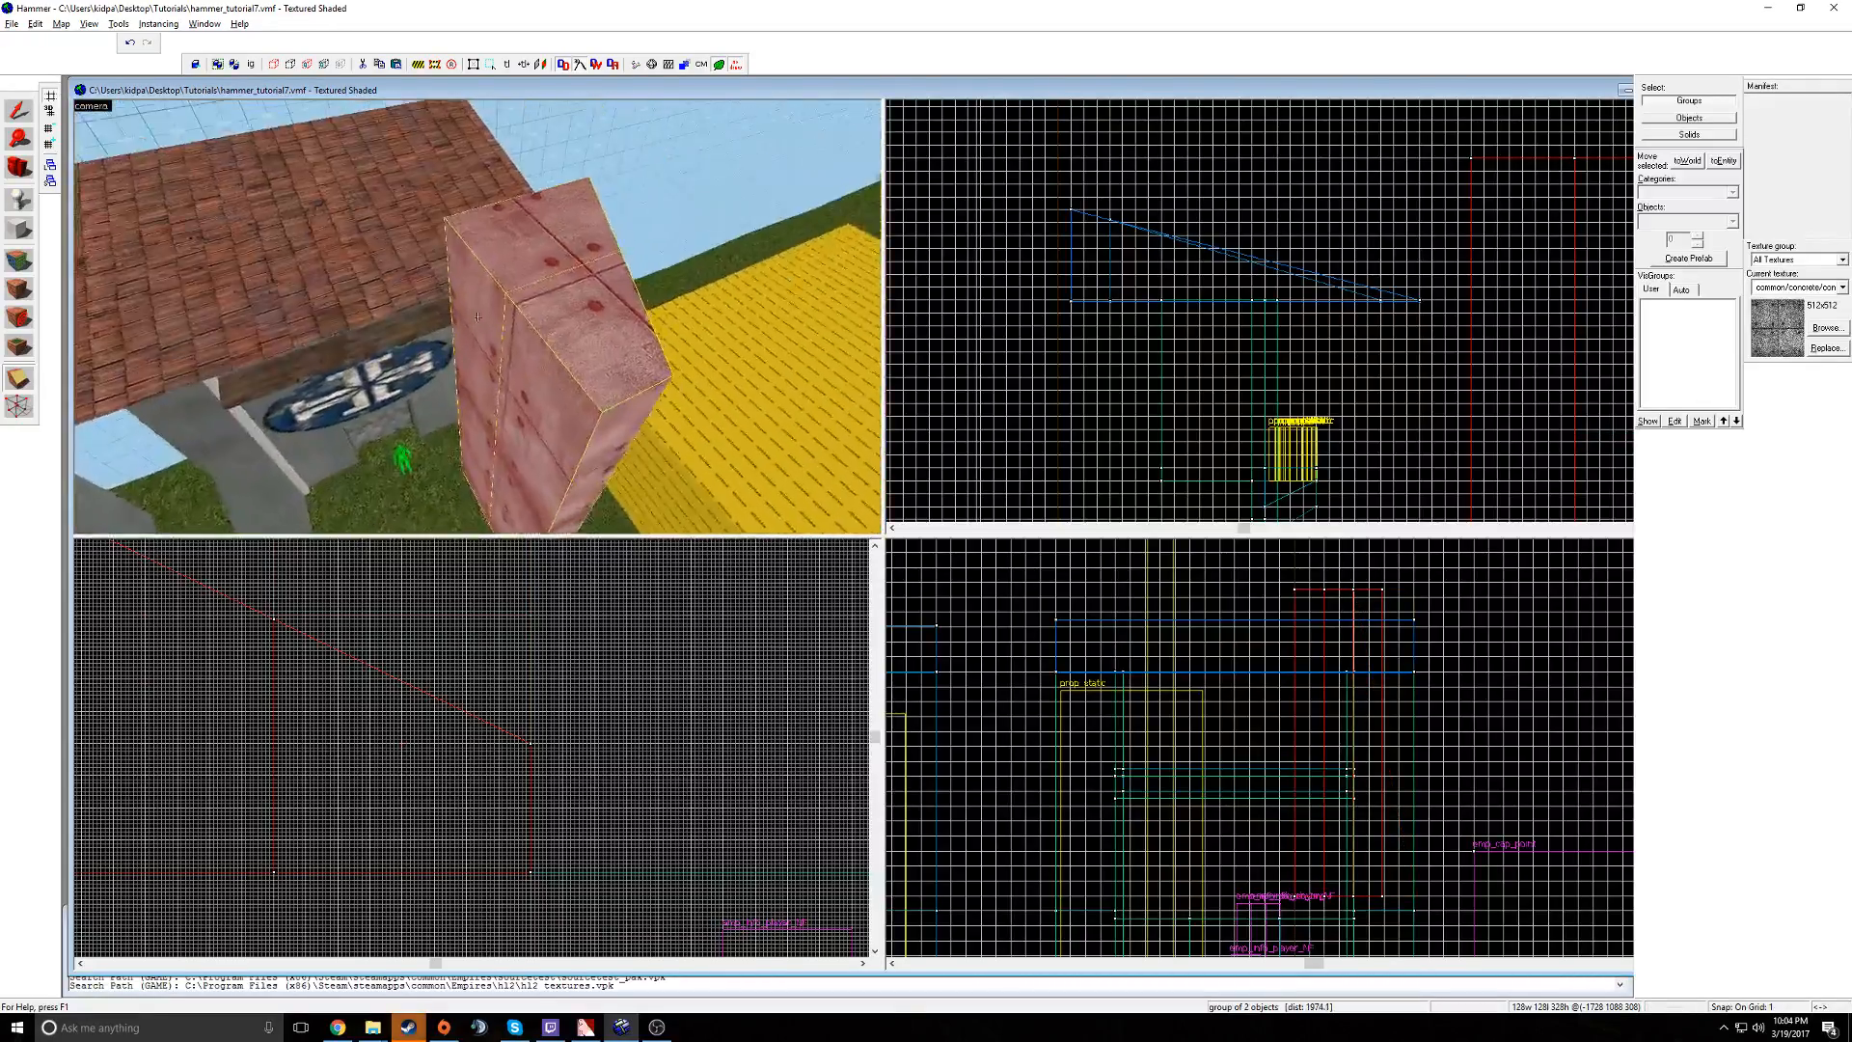
{"action": "key", "text": "z"}
- Enlarge the grid to 64 units to compare the clipped corner with the grid lines
{"action": "left_click", "coordinate": [52, 145]}
{"action": "left_click", "coordinate": [52, 145]}
{"action": "left_click", "coordinate": [52, 145]}
{"action": "left_click", "coordinate": [50, 146]}
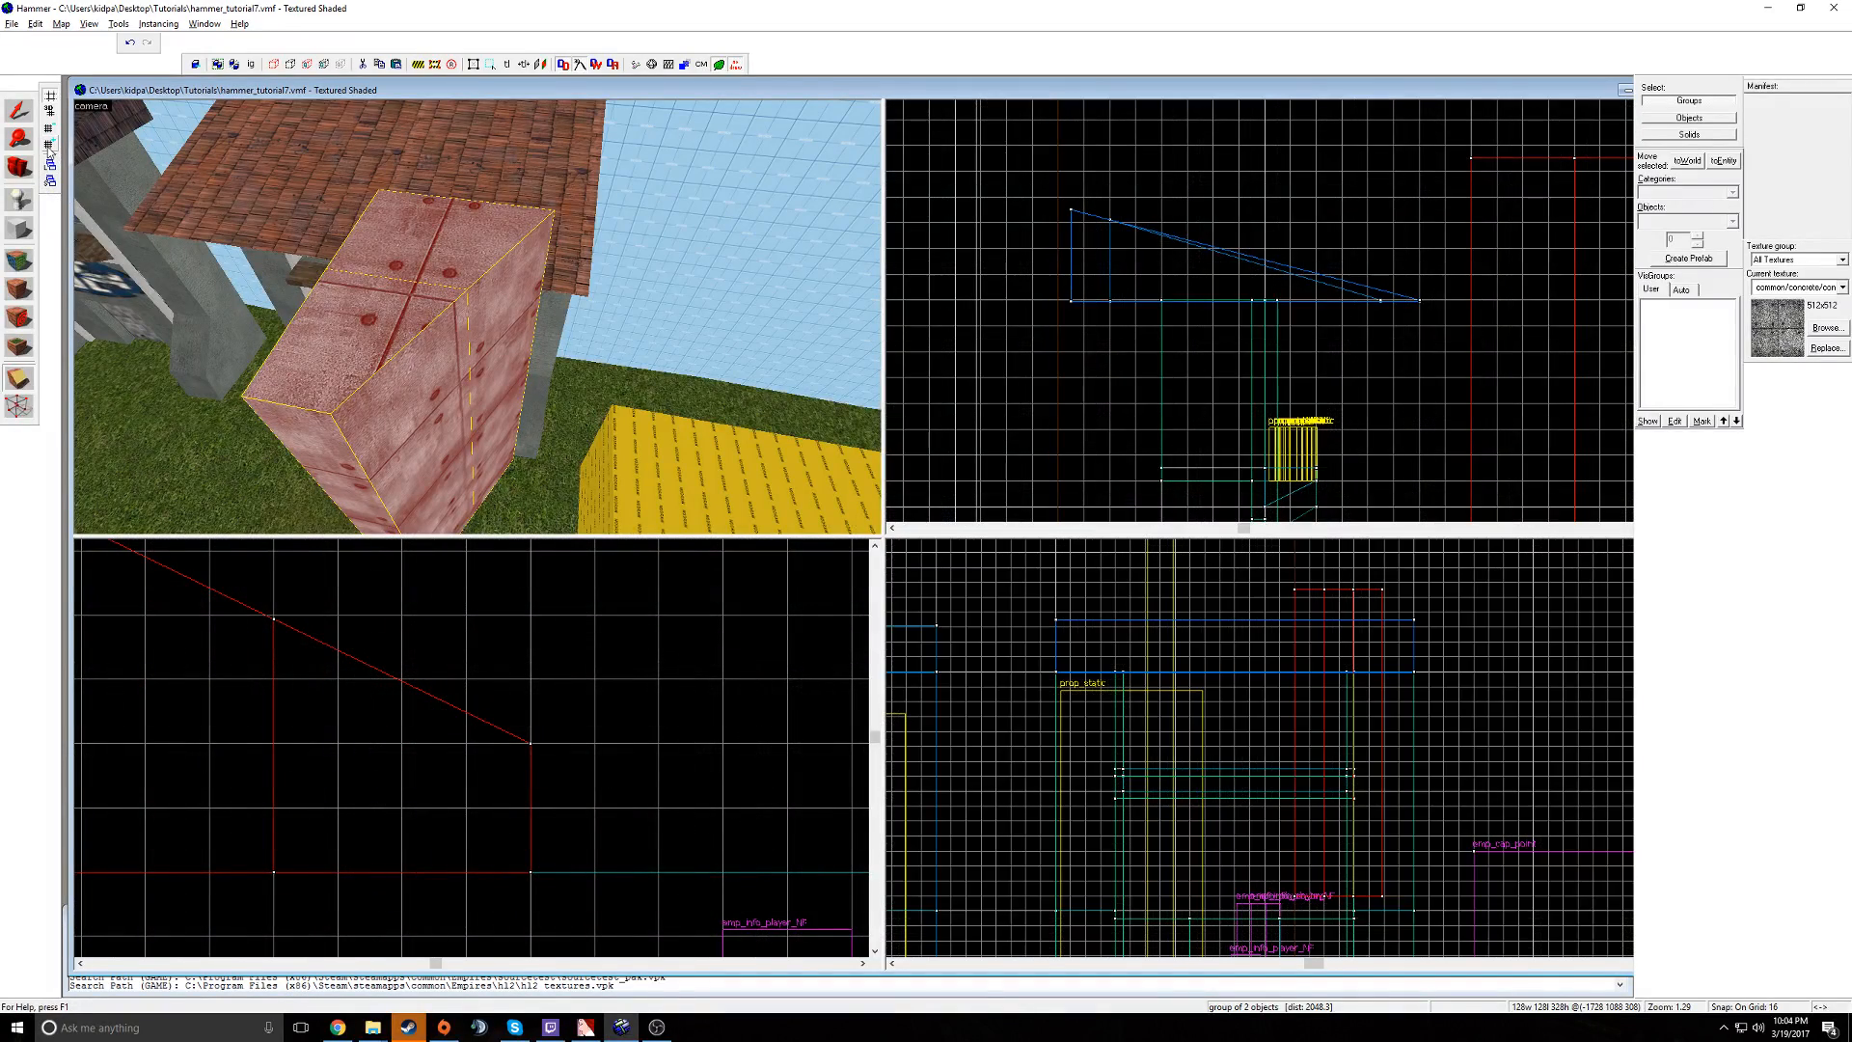
{"action": "left_click", "coordinate": [50, 146]}
{"action": "left_click", "coordinate": [50, 145]}
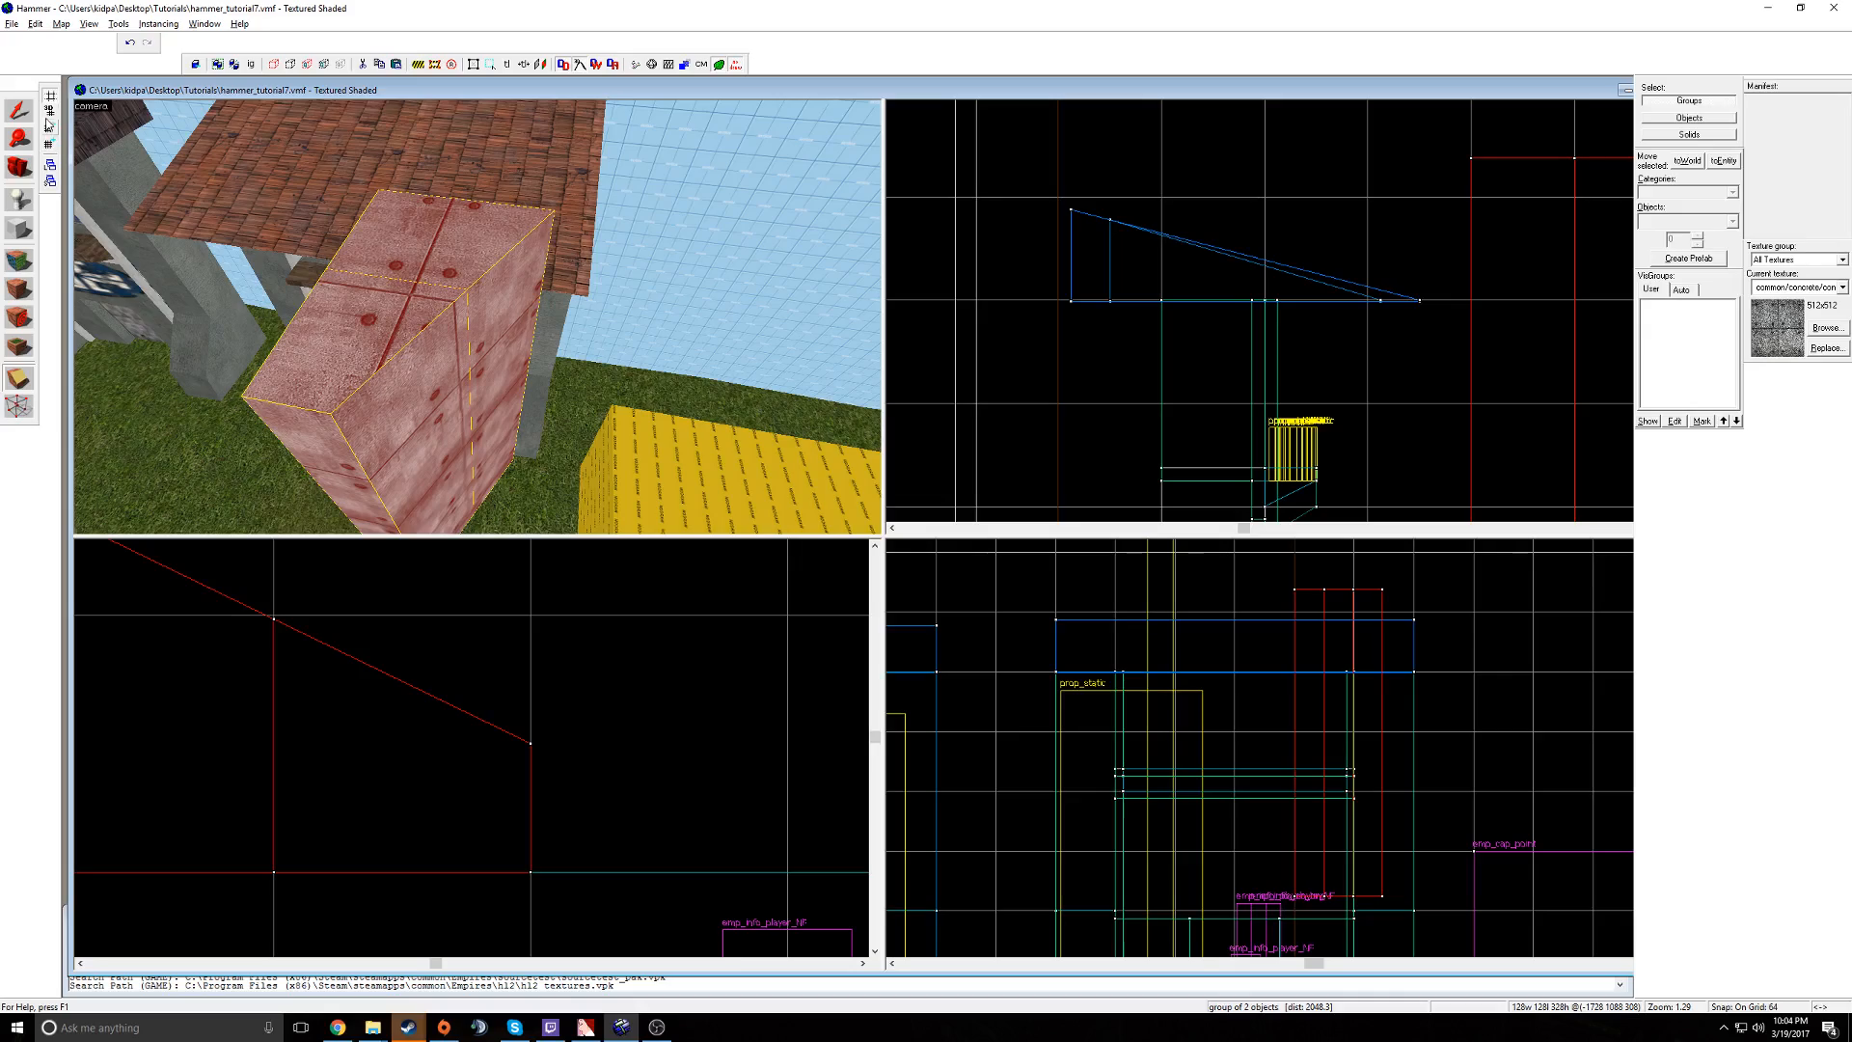
- Return the grid to 1 unit and clip the remaining block along a steep diagonal from its angled edge
{"action": "left_click", "coordinate": [50, 130]}
{"action": "left_click", "coordinate": [50, 129]}
{"action": "left_click", "coordinate": [50, 129]}
{"action": "left_click", "coordinate": [51, 130]}
{"action": "left_click", "coordinate": [50, 129]}
{"action": "left_click", "coordinate": [50, 129]}
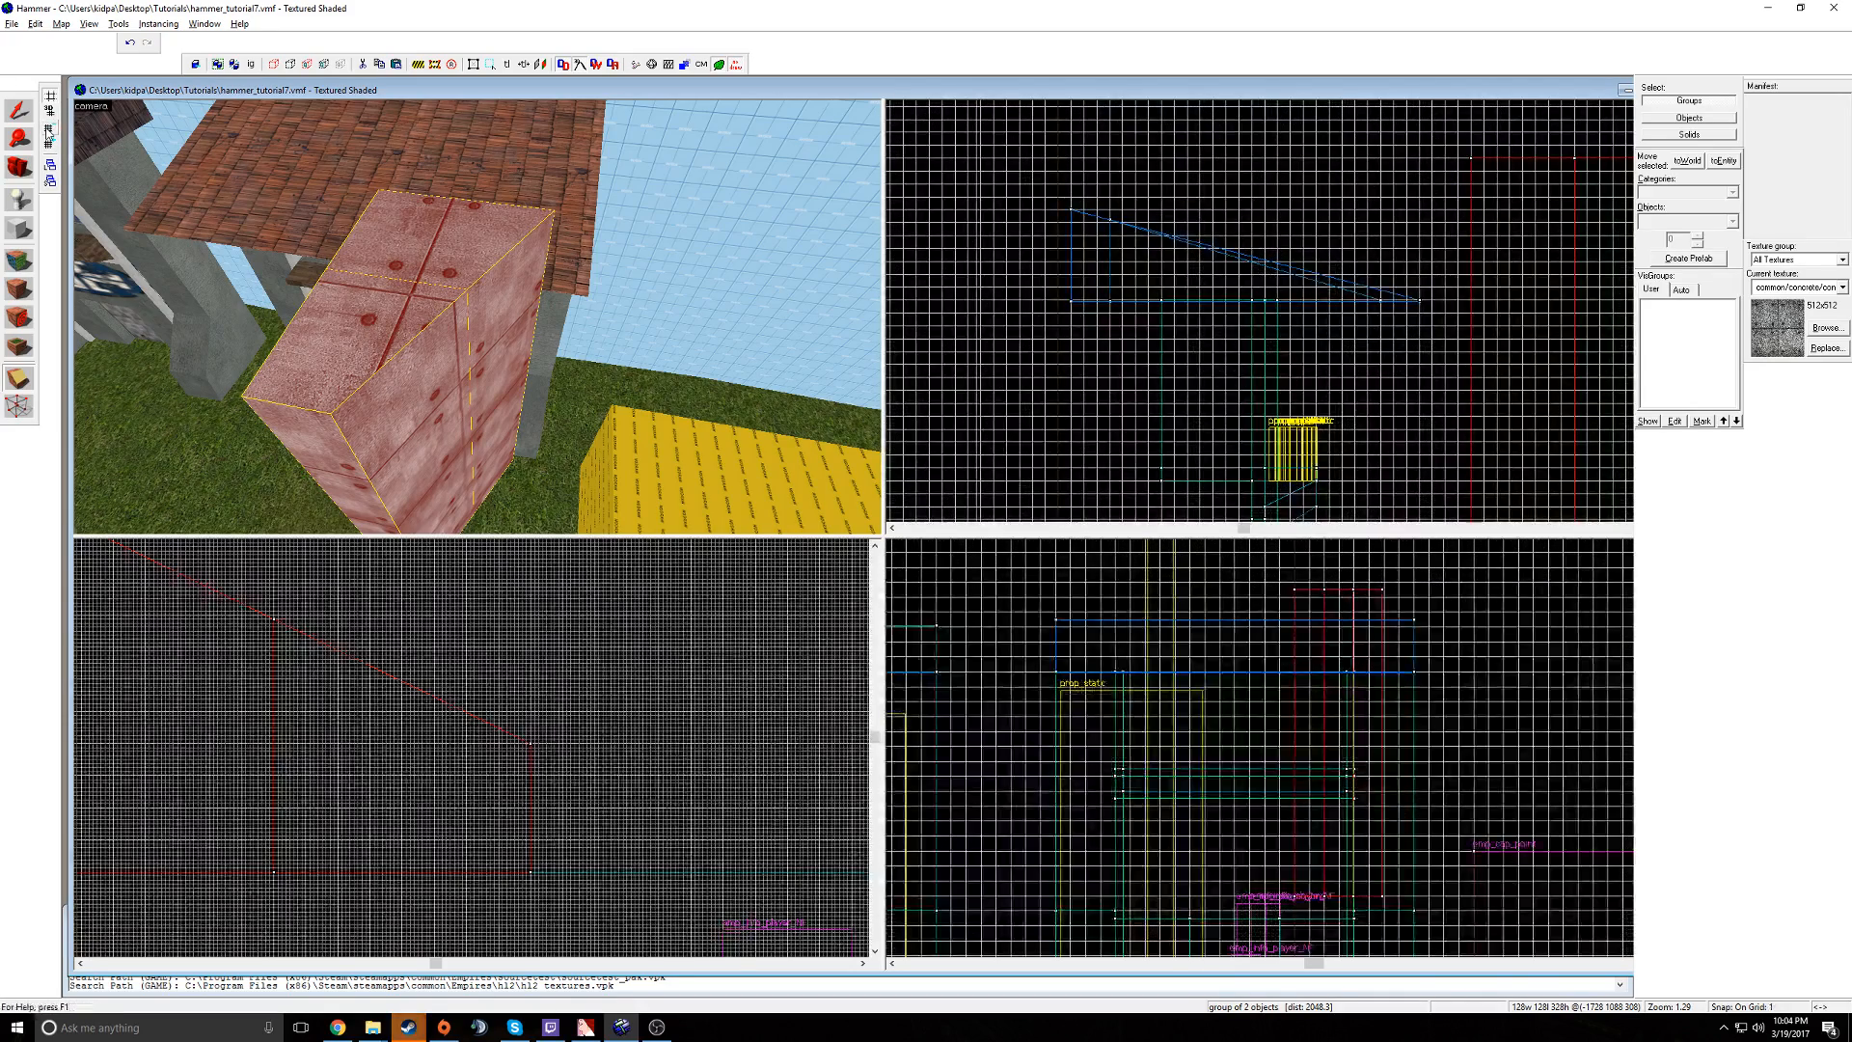
{"action": "left_click_drag", "start_coordinate": [277, 627], "coordinate": [353, 878]}
{"action": "key", "text": "Return"}
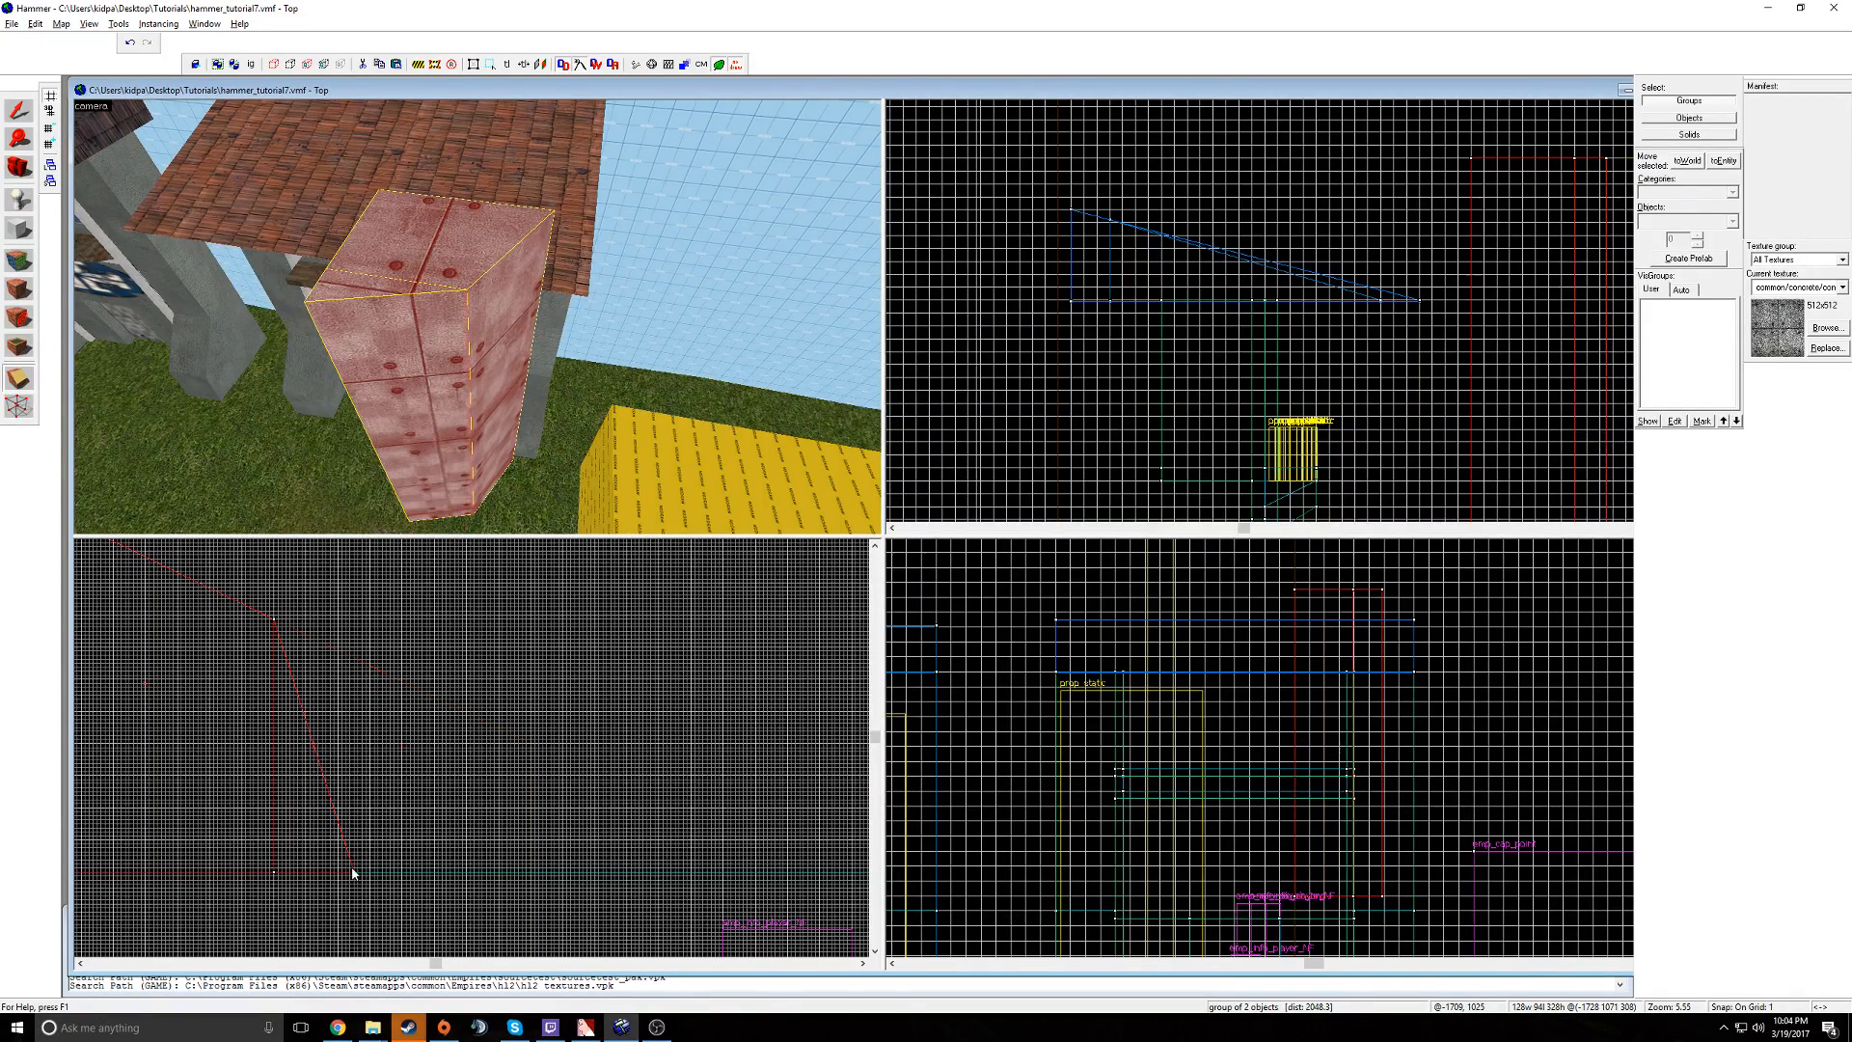
{"action": "key", "text": "a"}
{"action": "key", "text": "z"}
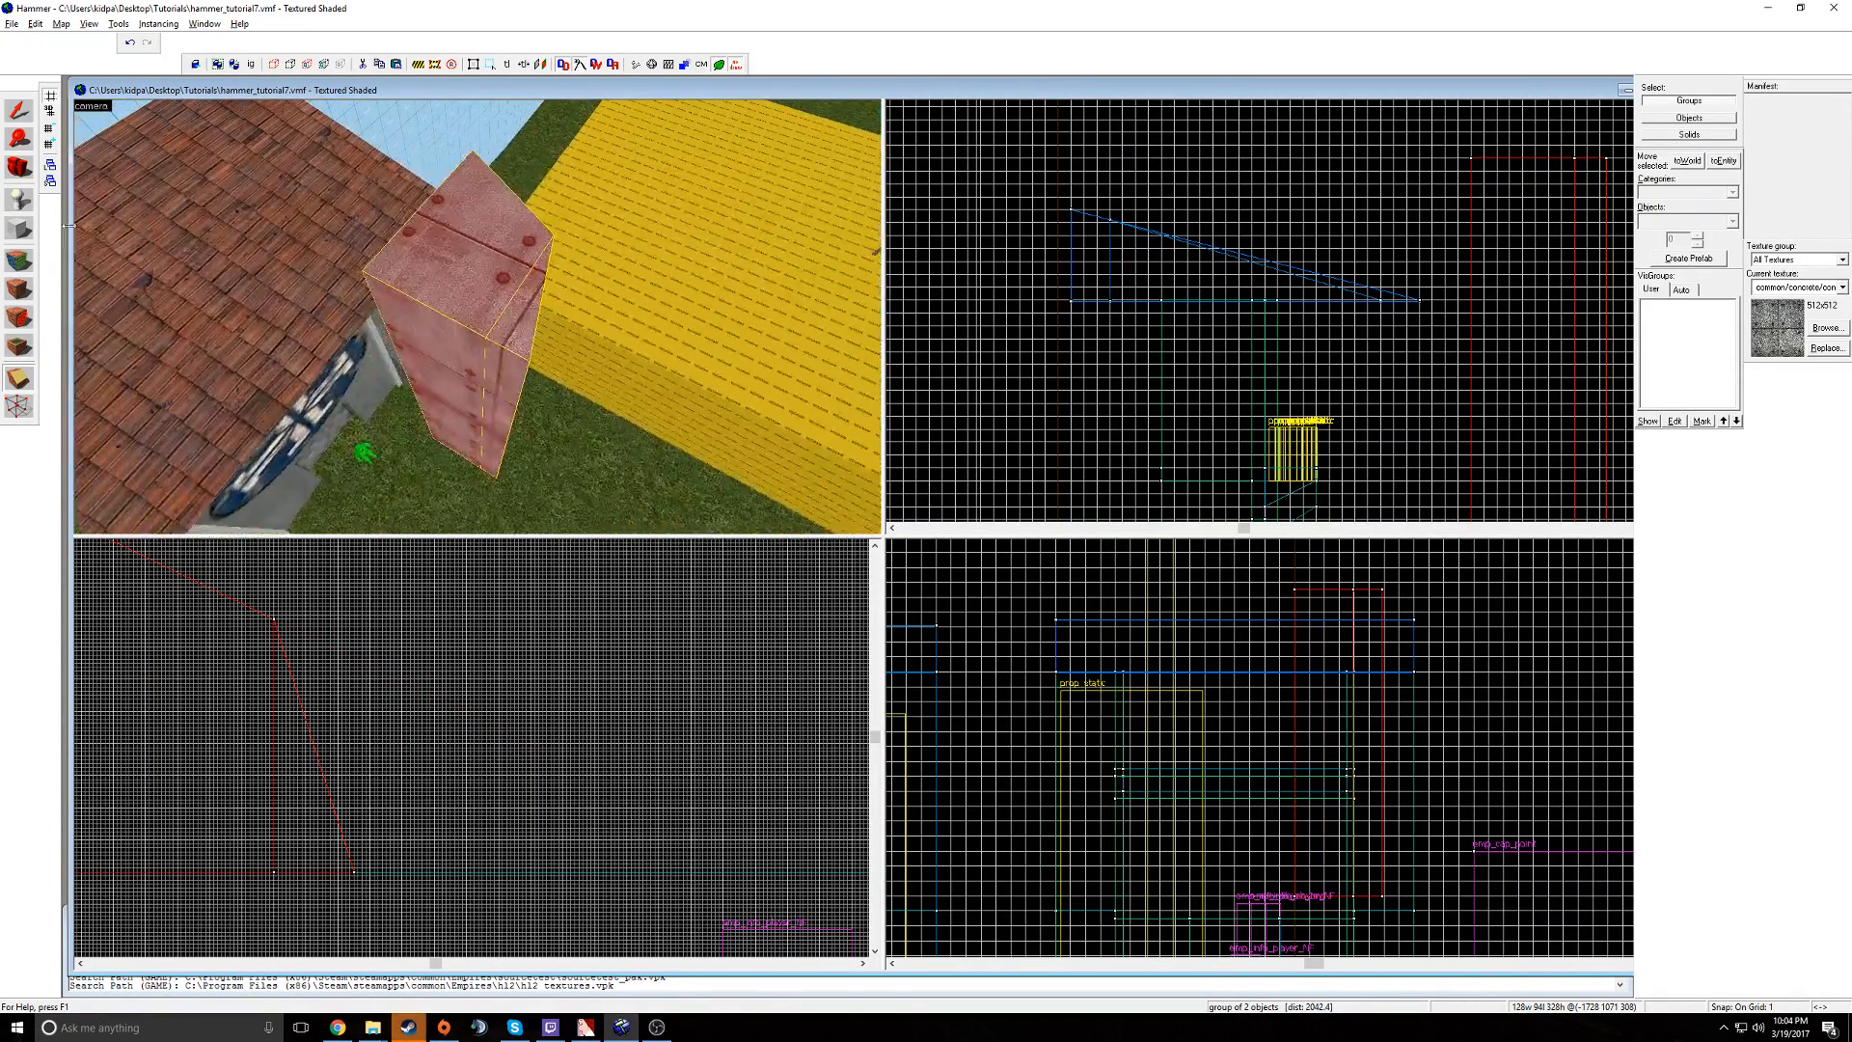
- Enlarge the grid to 64 units or more to check the new cut's alignment, and bring it back to 1 unit
{"action": "left_click", "coordinate": [49, 145]}
{"action": "left_click", "coordinate": [50, 145]}
{"action": "left_click", "coordinate": [50, 145]}
{"action": "left_click", "coordinate": [49, 145]}
{"action": "left_click", "coordinate": [49, 145]}
{"action": "left_click", "coordinate": [50, 146]}
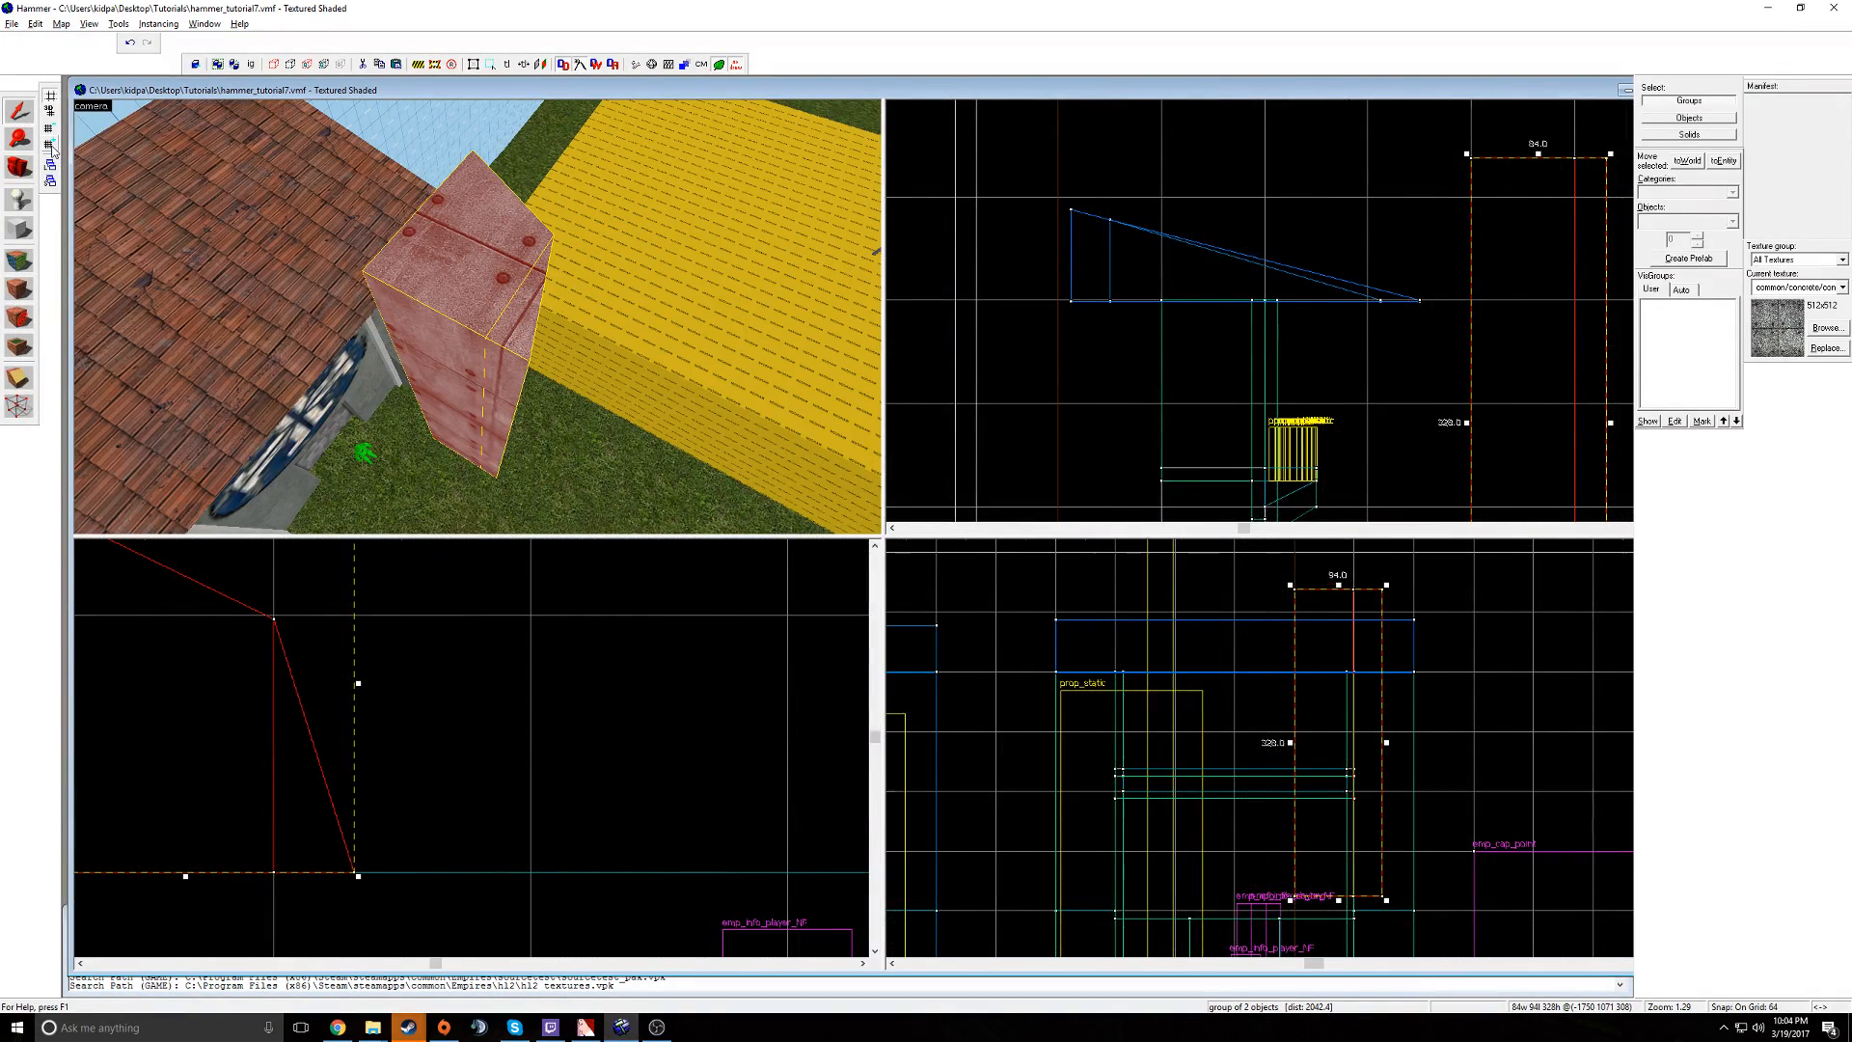
{"action": "left_click", "coordinate": [50, 146]}
{"action": "left_click", "coordinate": [51, 146]}
{"action": "left_click", "coordinate": [50, 125]}
{"action": "left_click", "coordinate": [51, 125]}
{"action": "left_click", "coordinate": [50, 125]}
{"action": "left_click", "coordinate": [50, 126]}
{"action": "left_click", "coordinate": [50, 126]}
{"action": "left_click", "coordinate": [50, 125]}
{"action": "left_click", "coordinate": [50, 125]}
{"action": "left_click", "coordinate": [51, 125]}
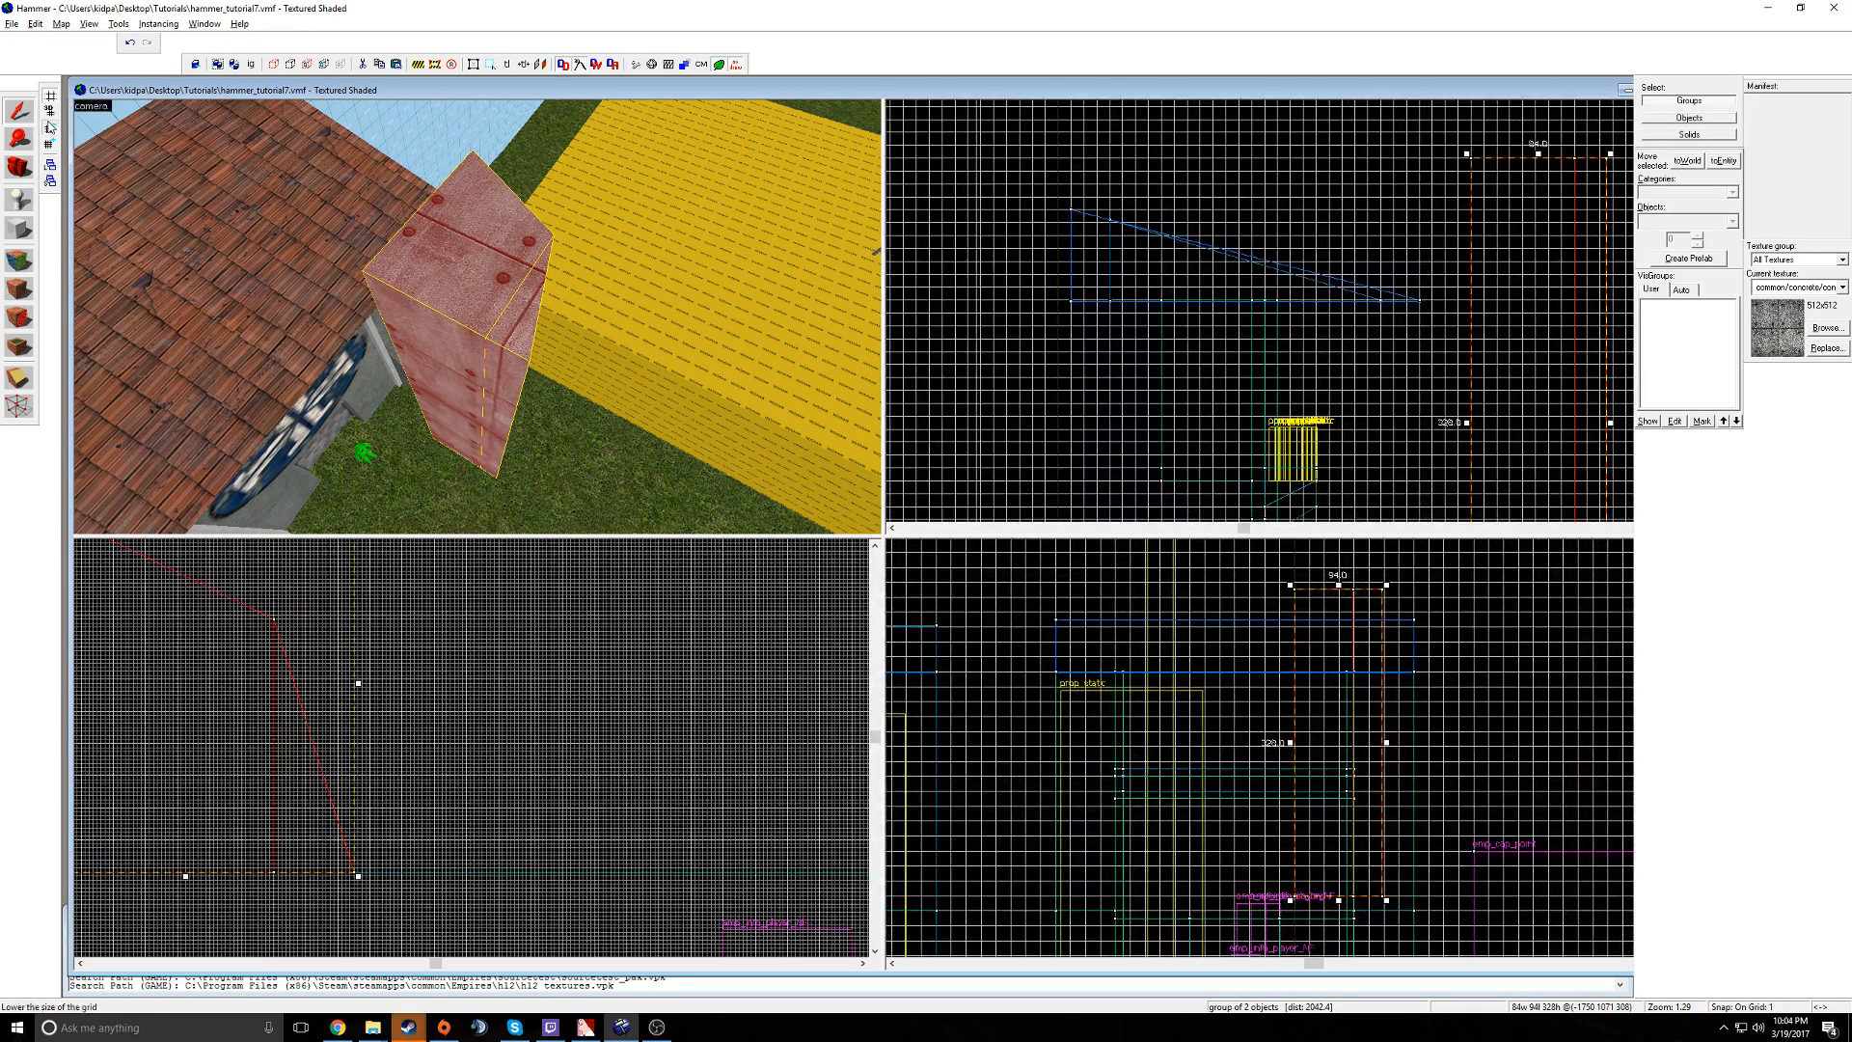
- Start face editing and examine the narrow triangular face on top of the clipped block
{"action": "key", "text": "z"}
{"action": "key", "text": "d"}
{"action": "key", "text": "z"}
{"action": "left_click", "coordinate": [19, 262]}
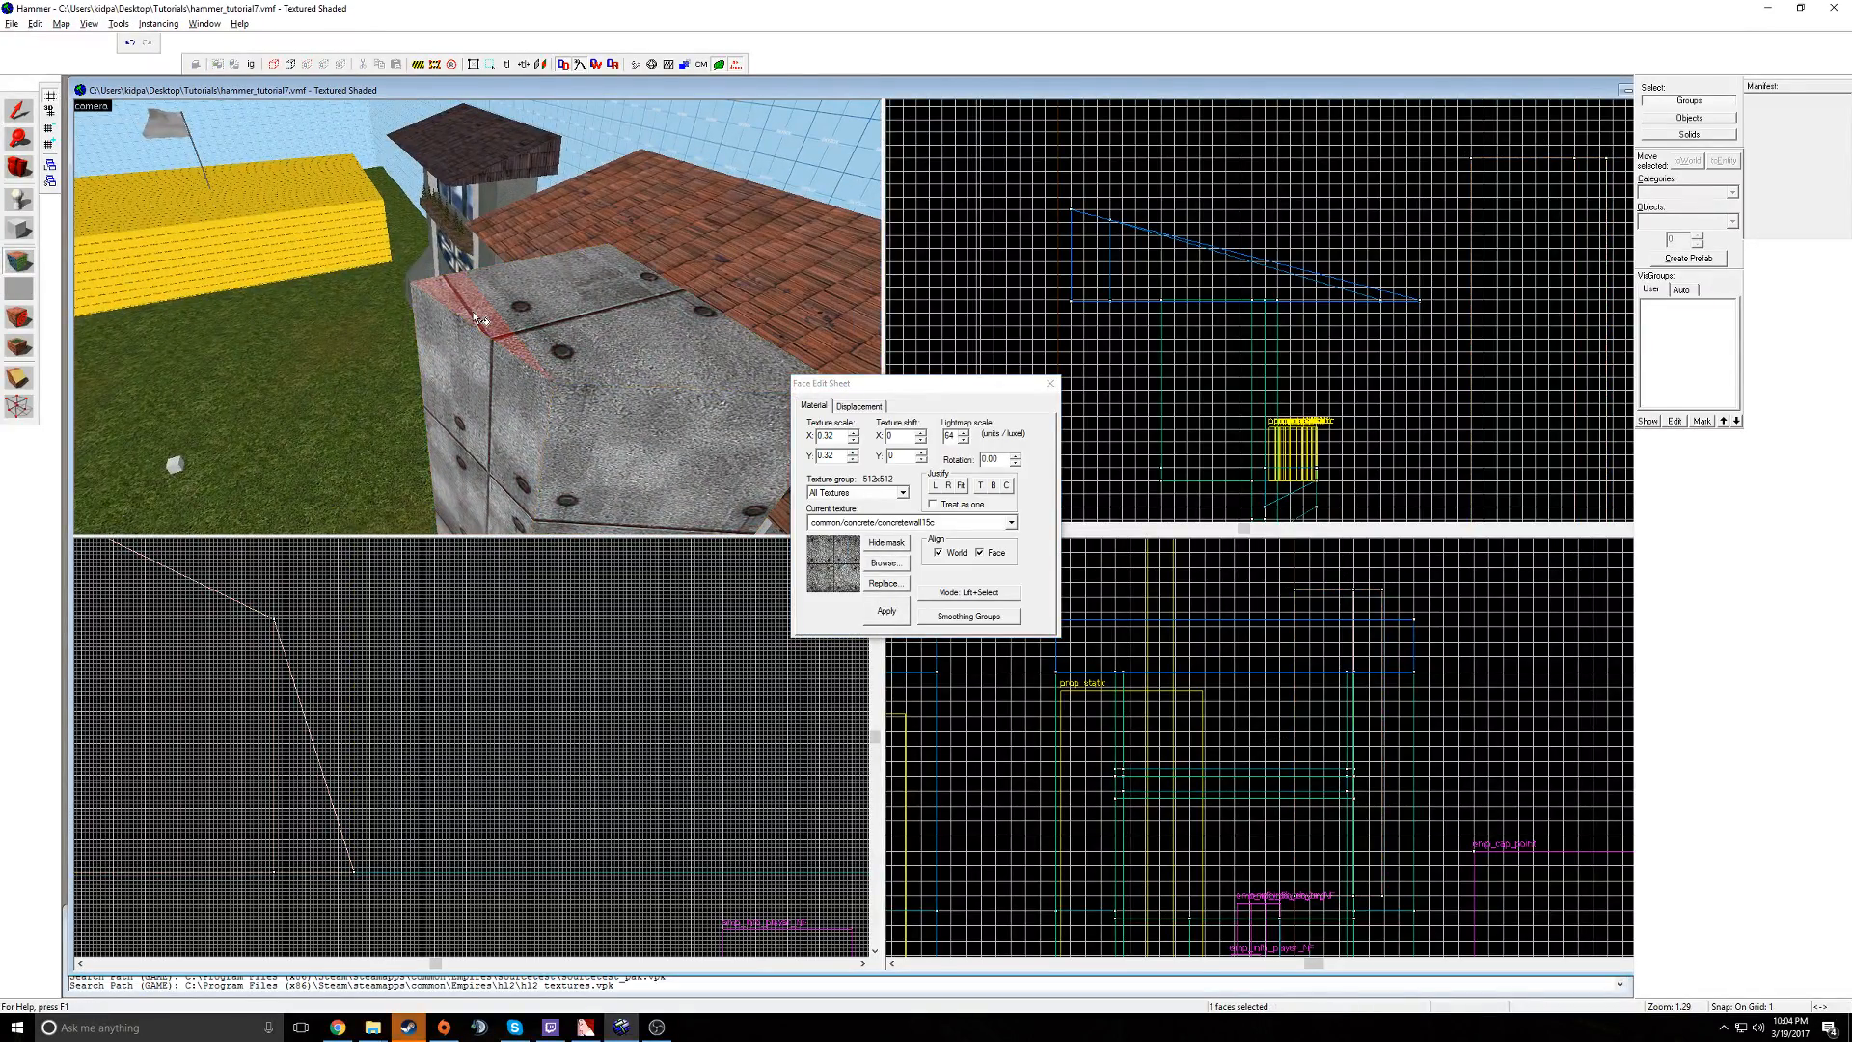
{"action": "key", "text": "z"}
{"action": "key", "text": "d"}
{"action": "key", "text": "z"}
{"action": "key", "text": "z"}
{"action": "key", "text": "z"}
- Select side faces of the clipped block and inspect how the pieces are divided
{"action": "left_click", "coordinate": [485, 293]}
{"action": "key", "text": "z"}
{"action": "key", "text": "d"}
{"action": "key", "text": "z"}
{"action": "key", "text": "z"}
{"action": "key", "text": "d"}
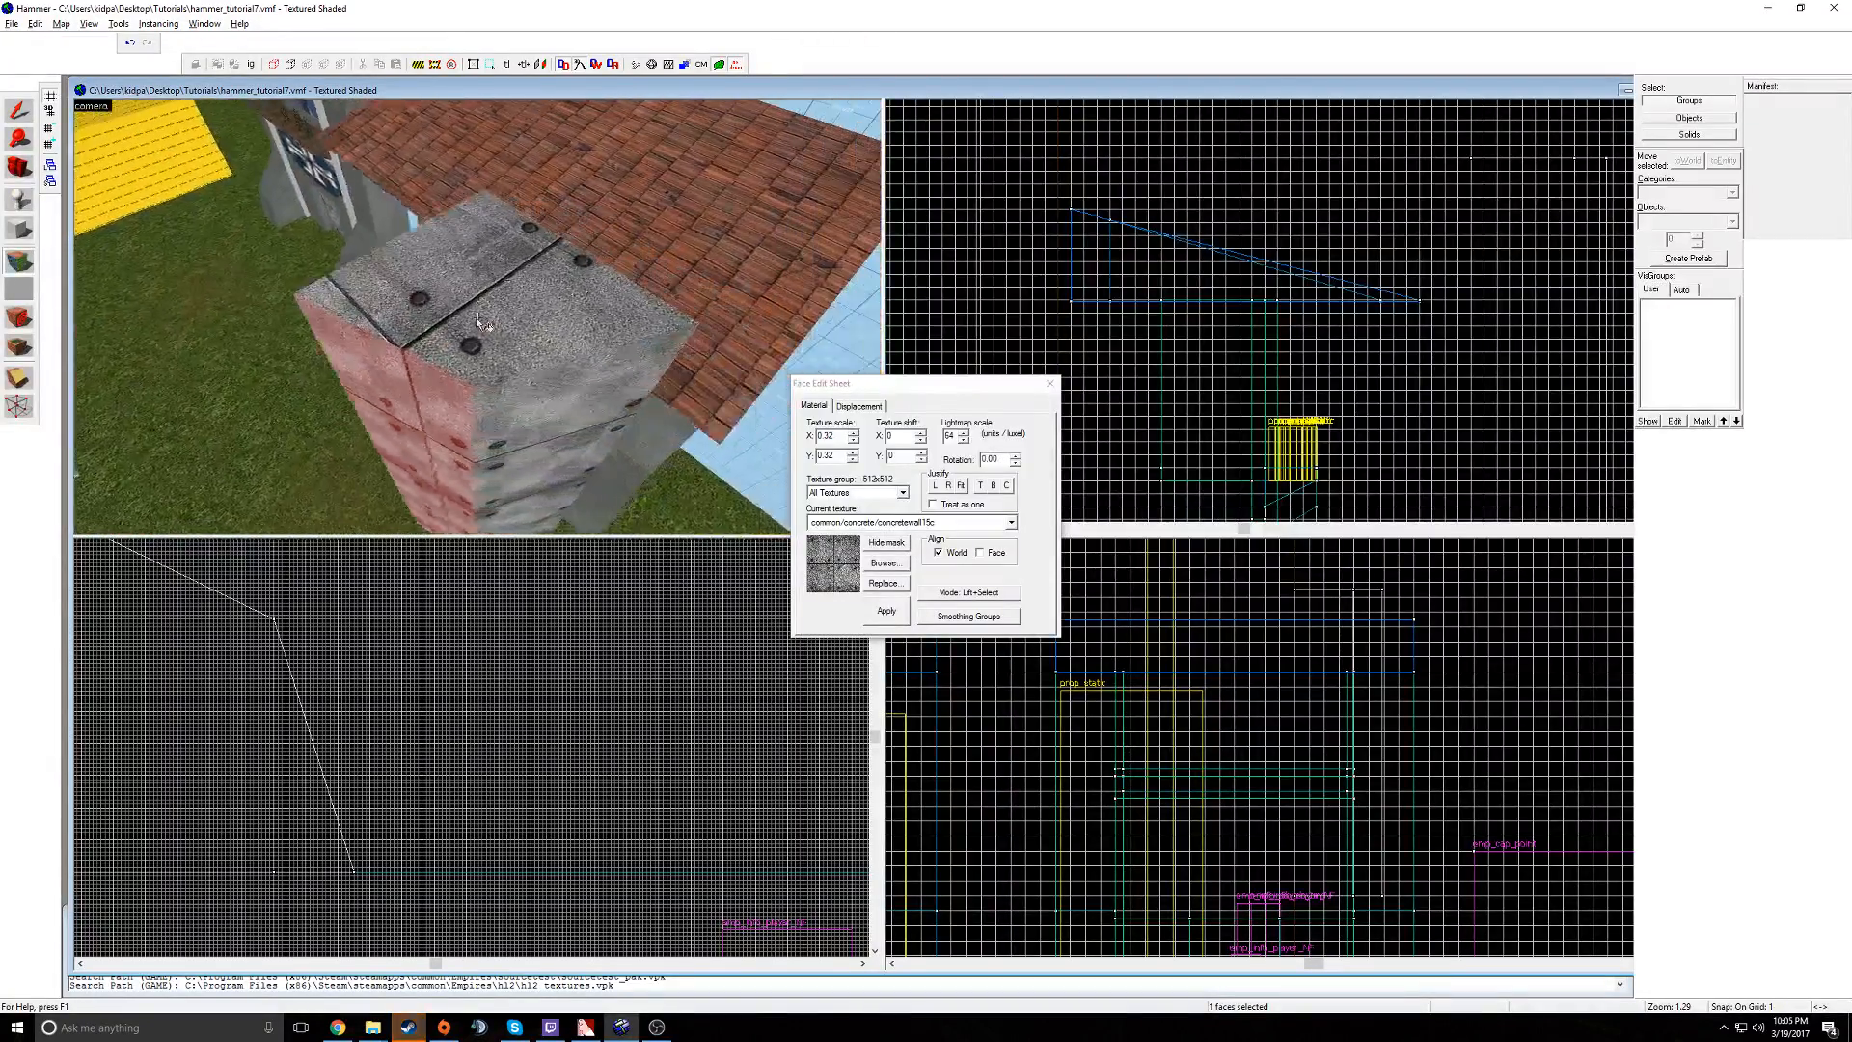
{"action": "key", "text": "z"}
{"action": "left_click", "coordinate": [436, 423]}
{"action": "key", "text": "z"}
{"action": "key", "text": "d"}
{"action": "key", "text": "z"}
- Select the small triangular top face and try applying the texture common/decals/emblems/imp_emblem_grunge2_128 to it
{"action": "left_click", "coordinate": [413, 211]}
{"action": "left_click", "coordinate": [407, 222]}
{"action": "left_click", "coordinate": [405, 213]}
{"action": "key", "text": "z"}
{"action": "key", "text": "d"}
{"action": "key", "text": "a"}
{"action": "key", "text": "z"}
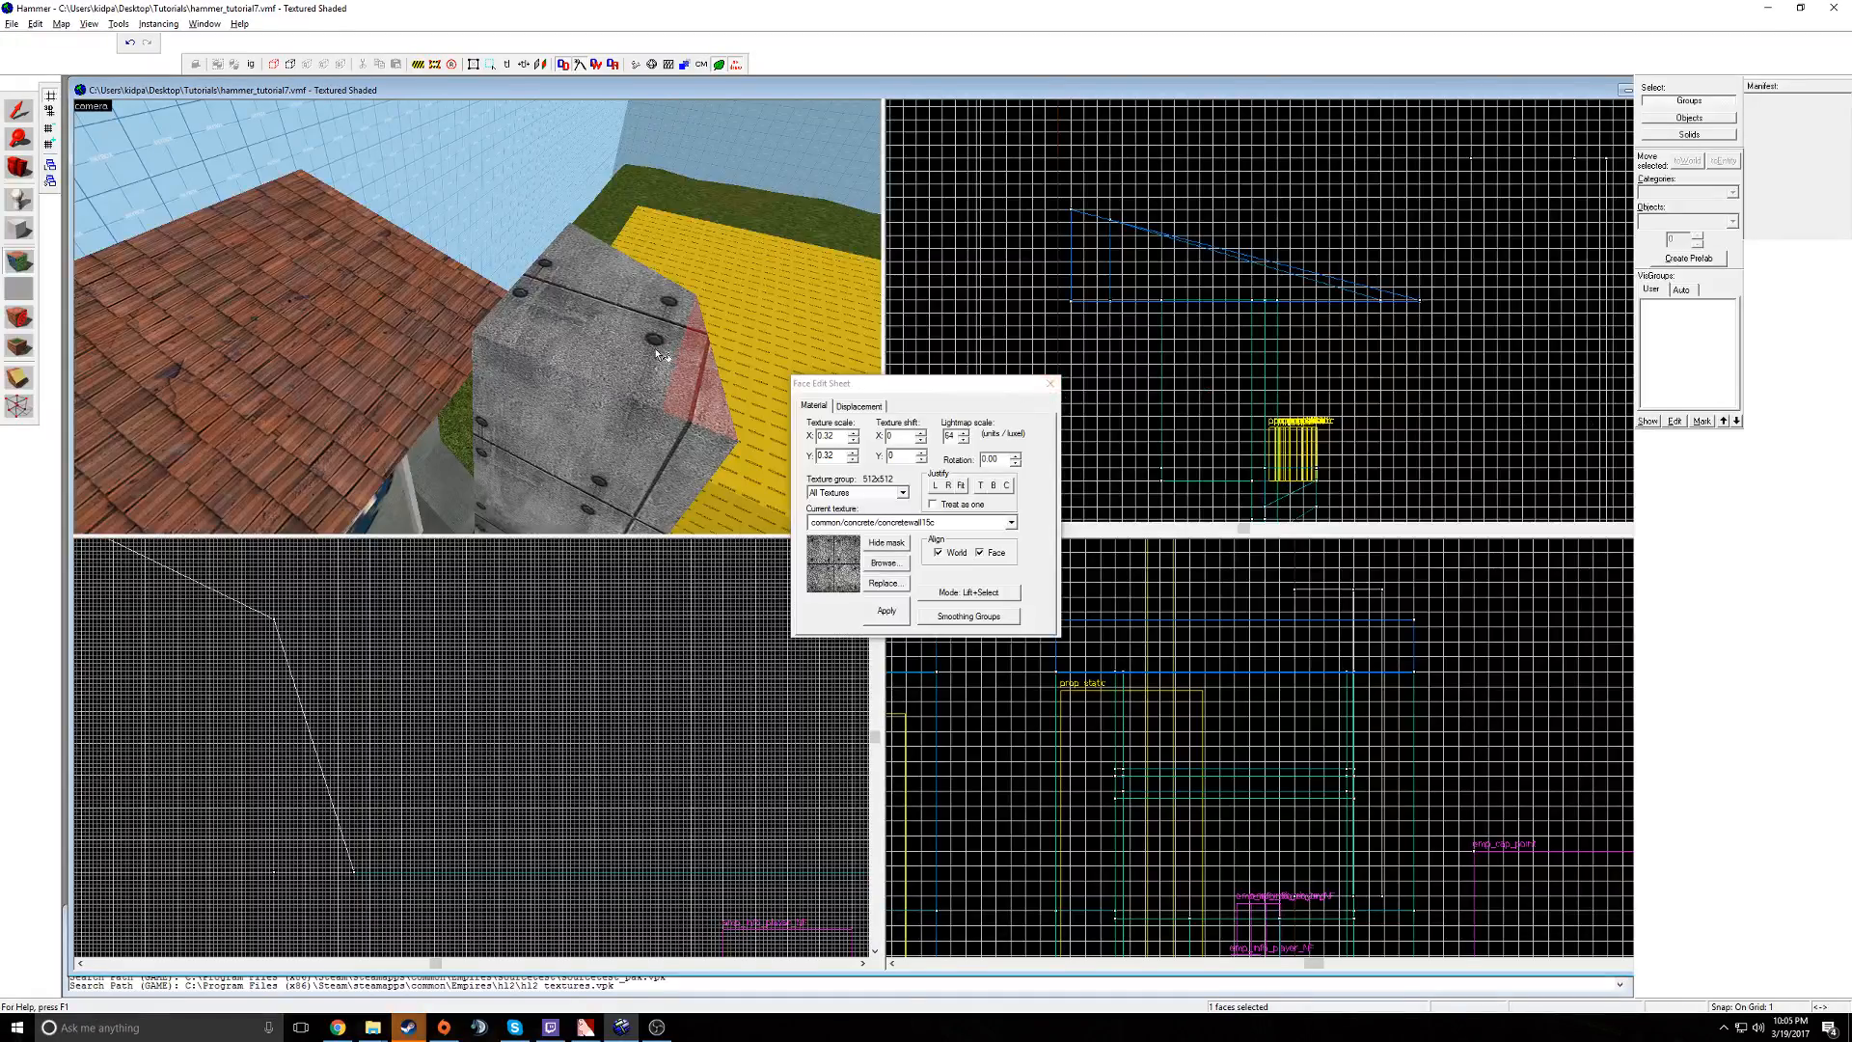
{"action": "key", "text": "z"}
{"action": "key", "text": "z"}
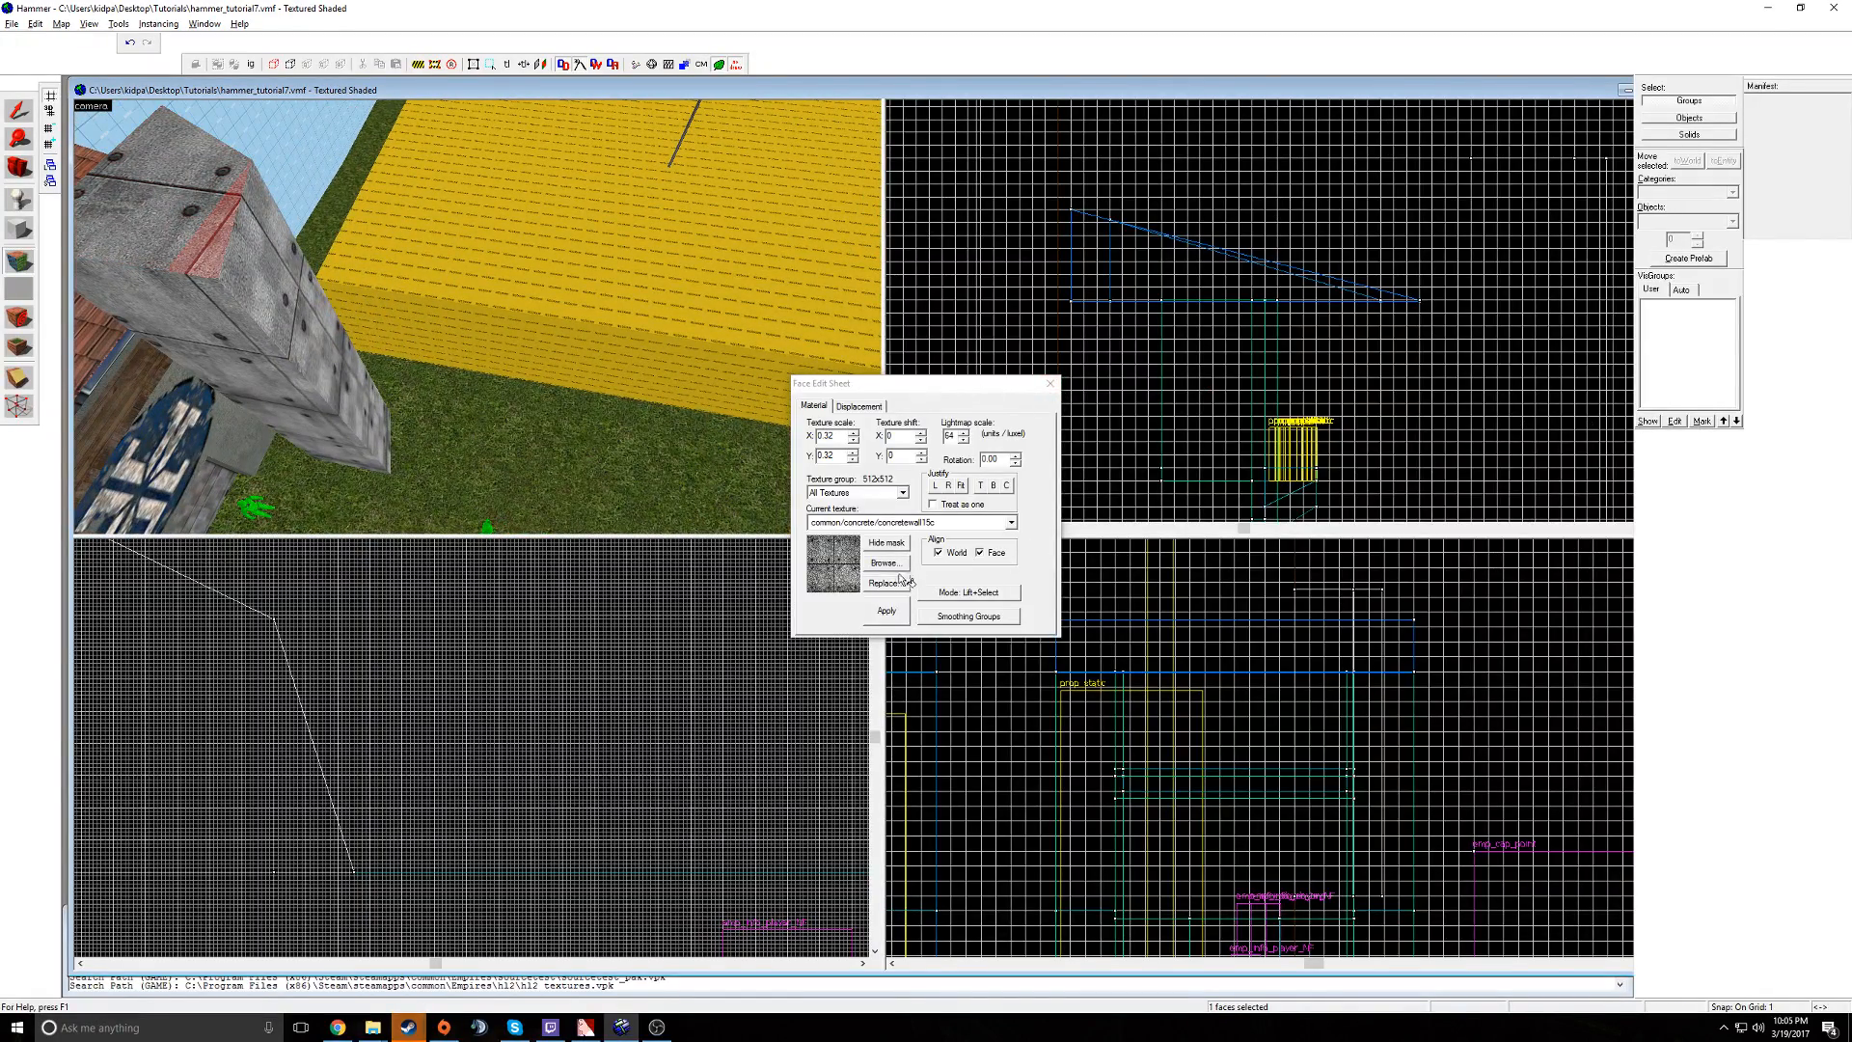
{"action": "left_click", "coordinate": [885, 562]}
{"action": "double_click", "coordinate": [852, 454]}
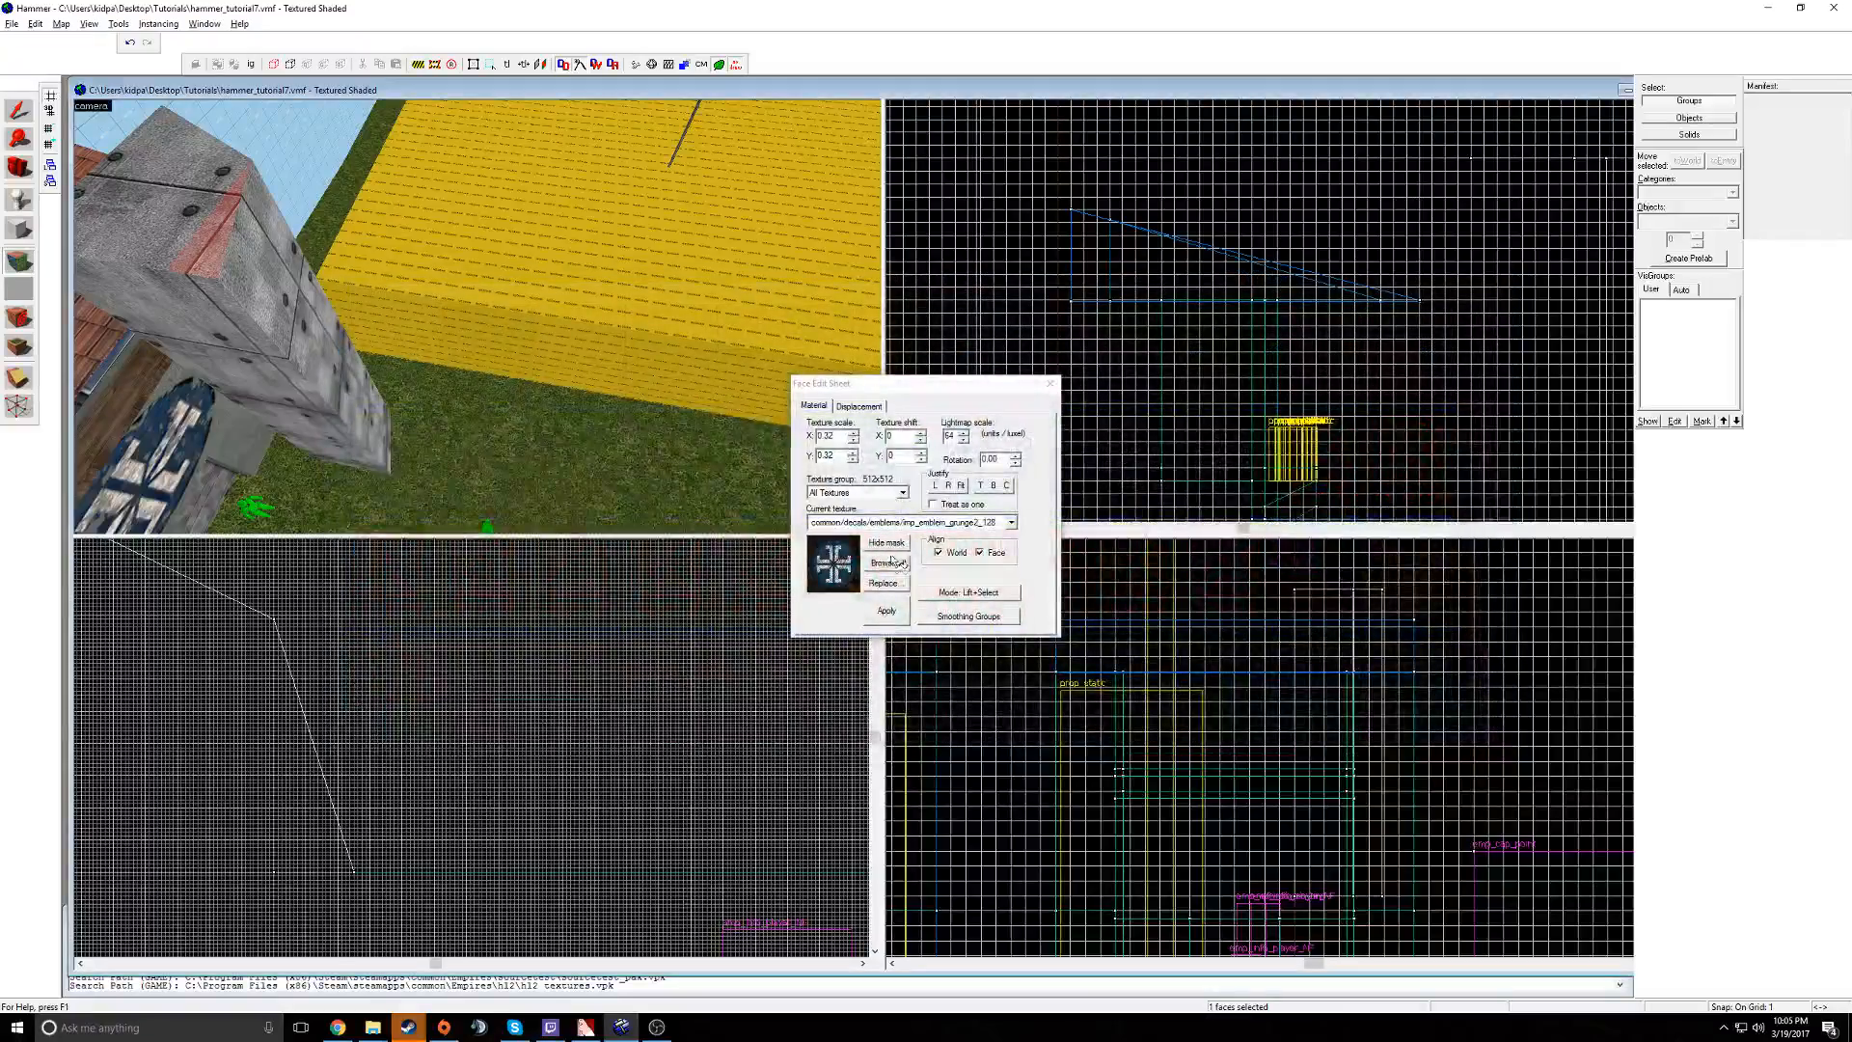
{"action": "left_click", "coordinate": [887, 620]}
{"action": "key", "text": "z"}
{"action": "key", "text": "a"}
{"action": "key", "text": "z"}
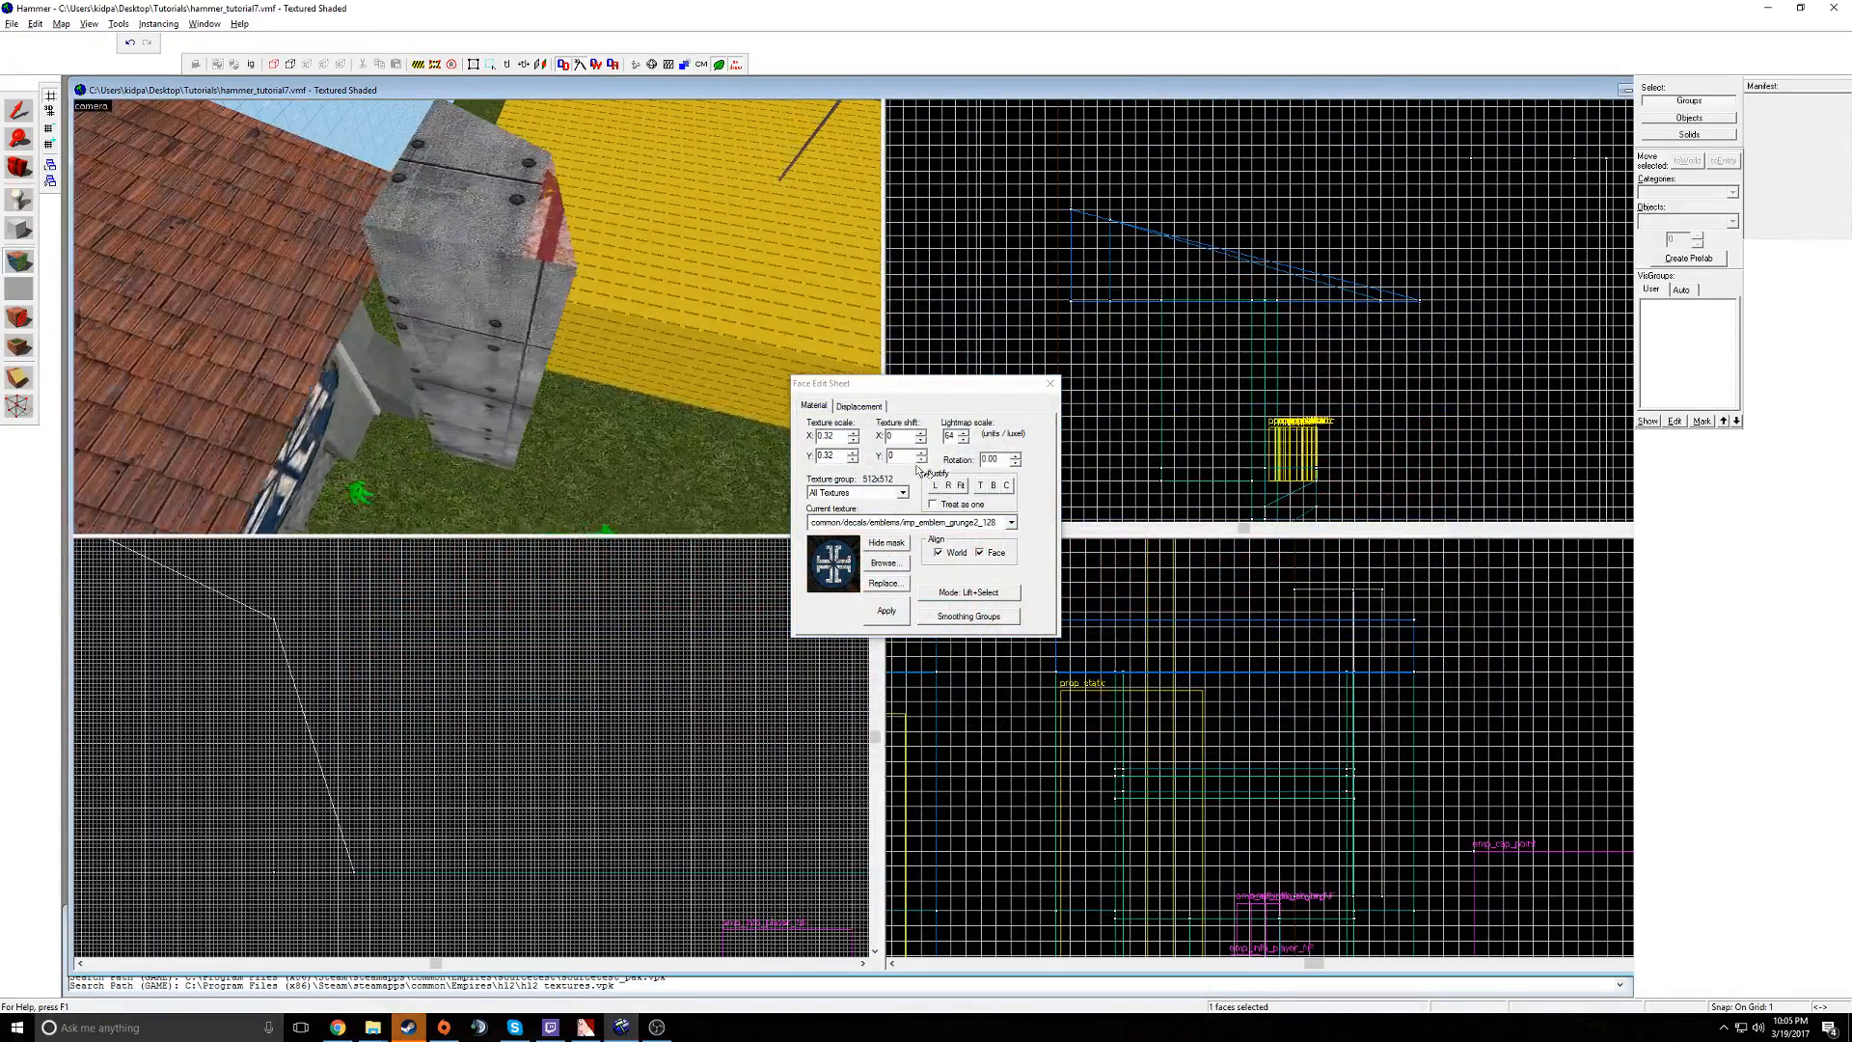
- Apply the orange dev/dev_measuredesk texture to the small triangular top face, and select the adjoining side and top faces for comparison
{"action": "left_click", "coordinate": [888, 564]}
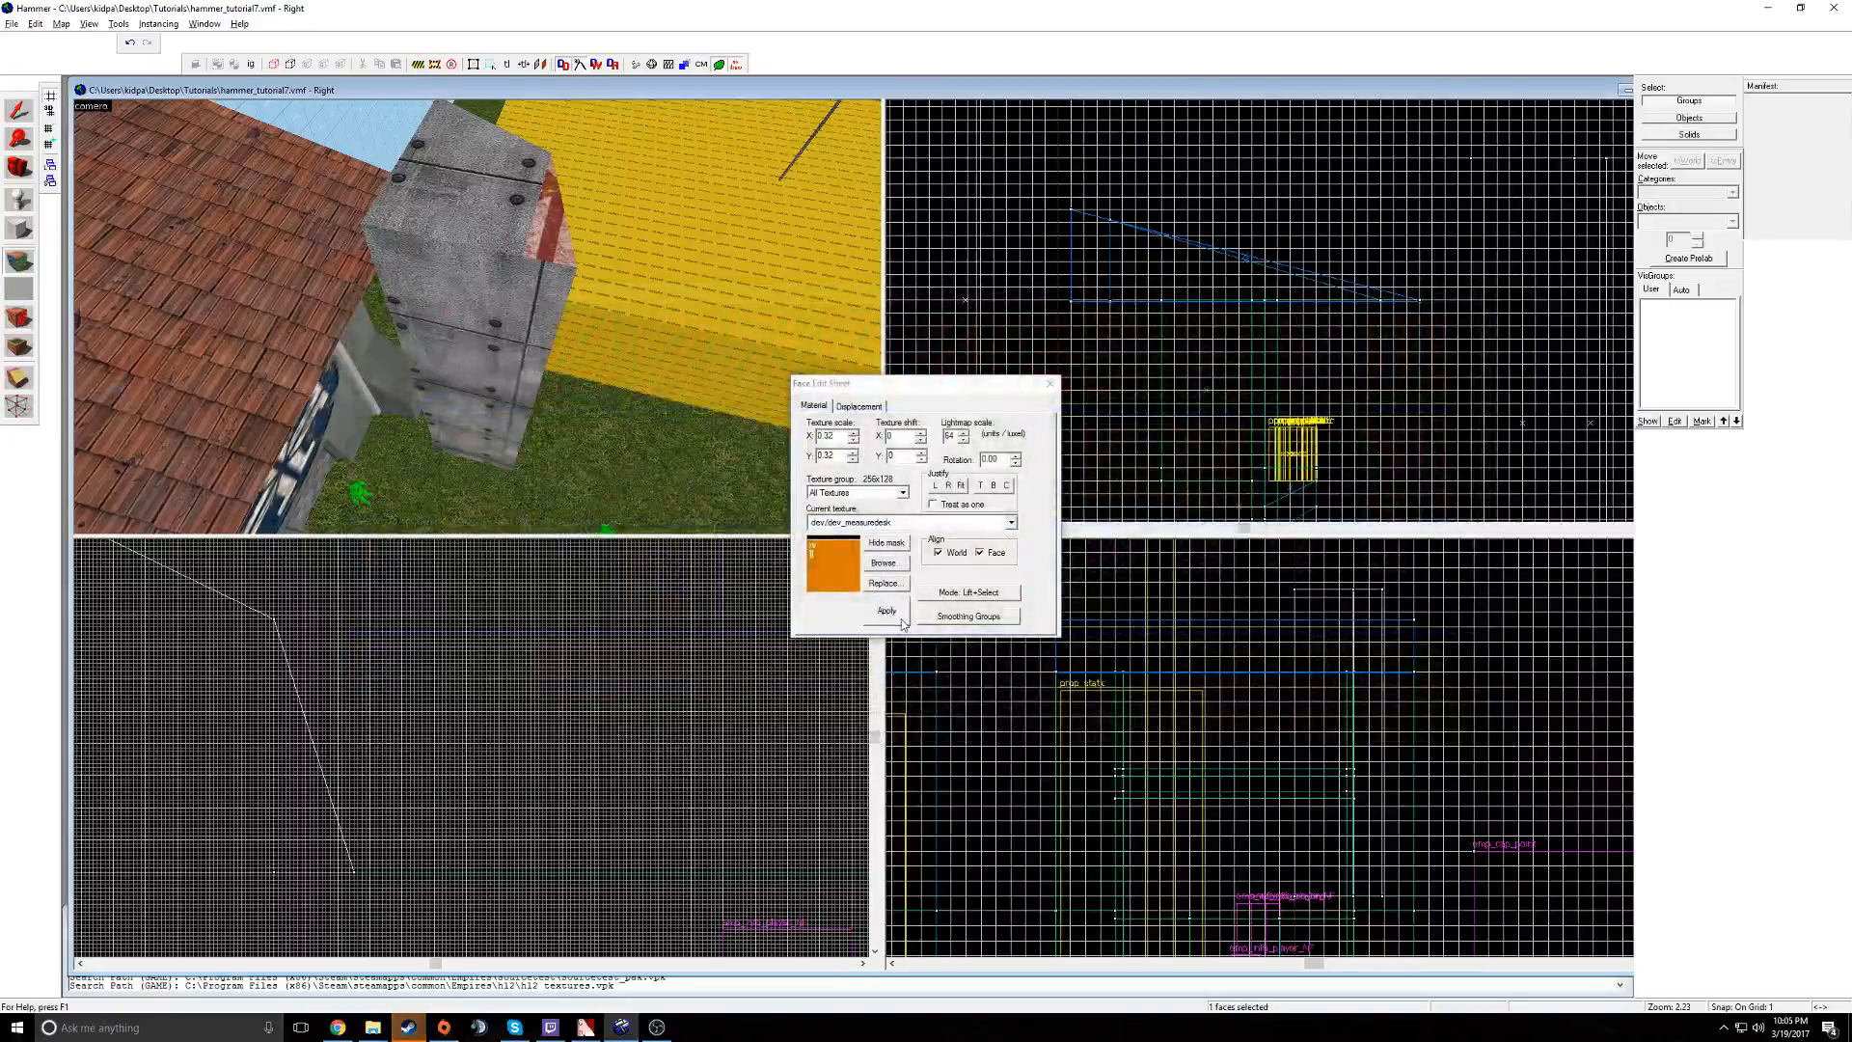
{"action": "left_click", "coordinate": [489, 267]}
{"action": "key", "text": "z"}
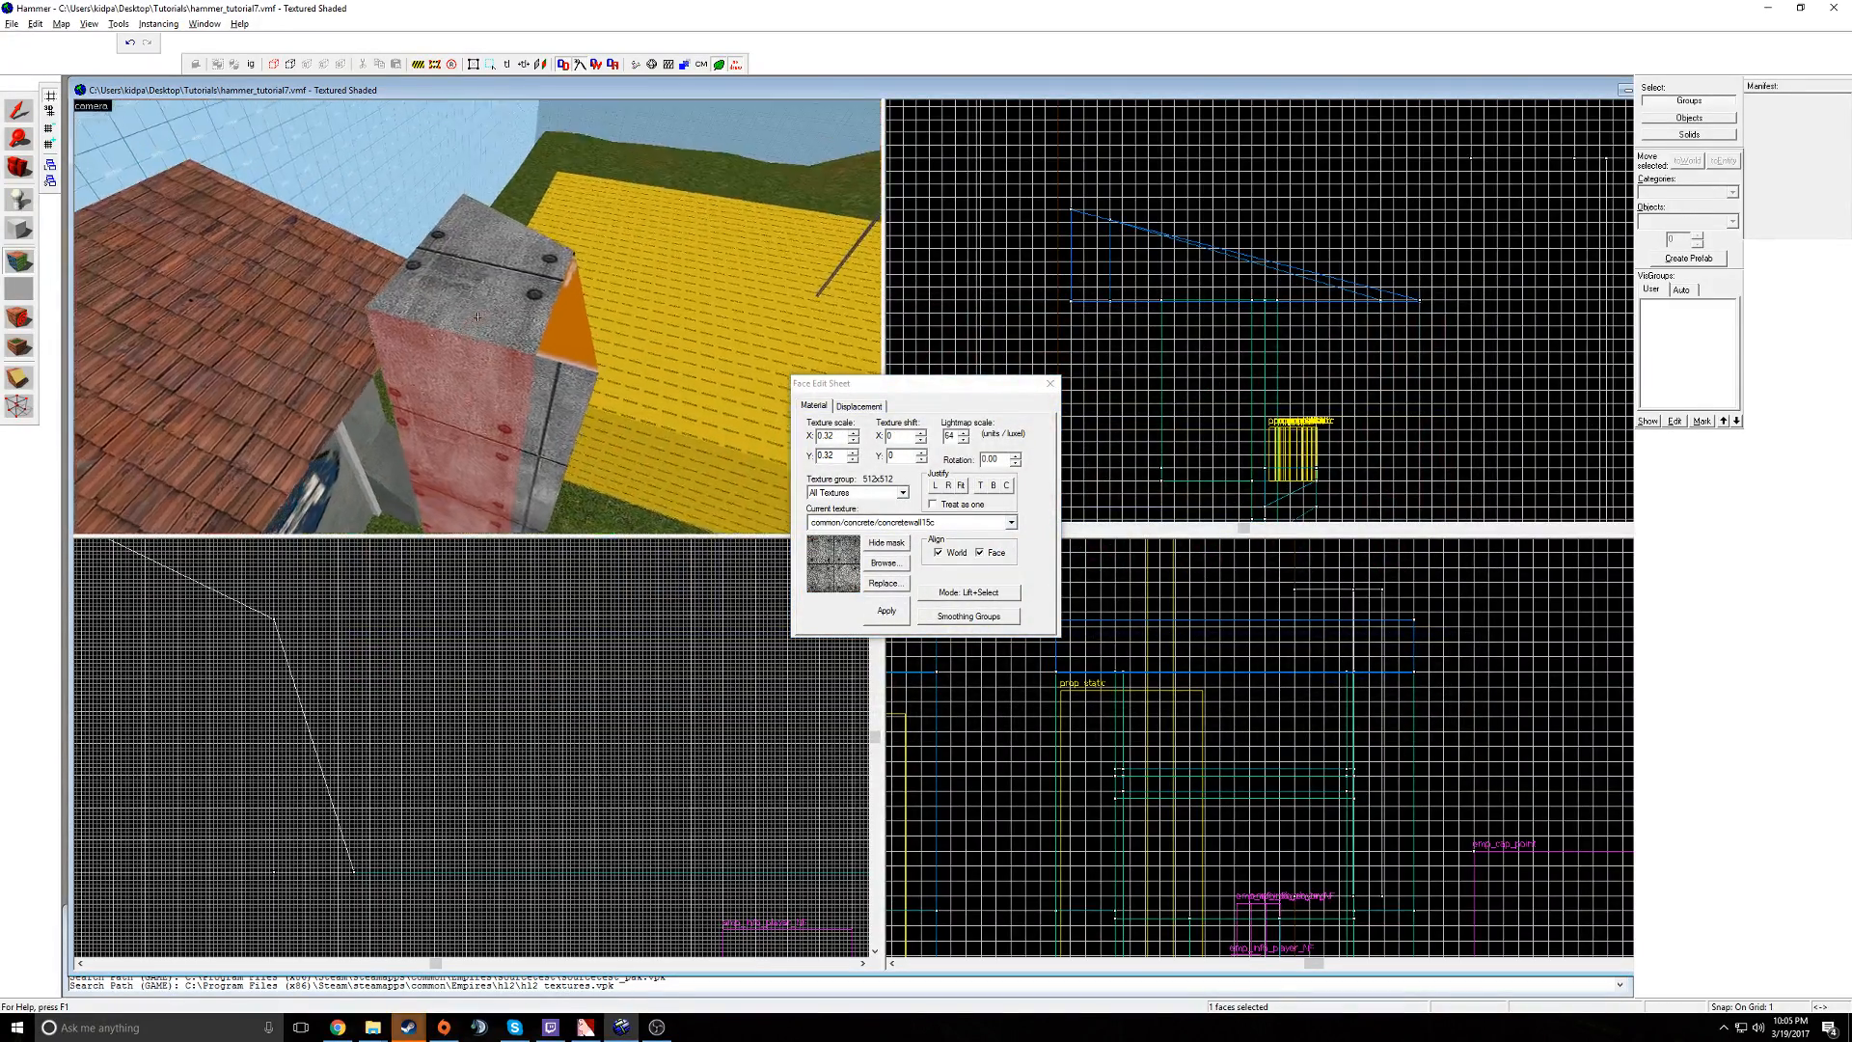
{"action": "key", "text": "w"}
{"action": "key", "text": "s"}
{"action": "key", "text": "z"}
{"action": "left_click", "coordinate": [479, 317]}
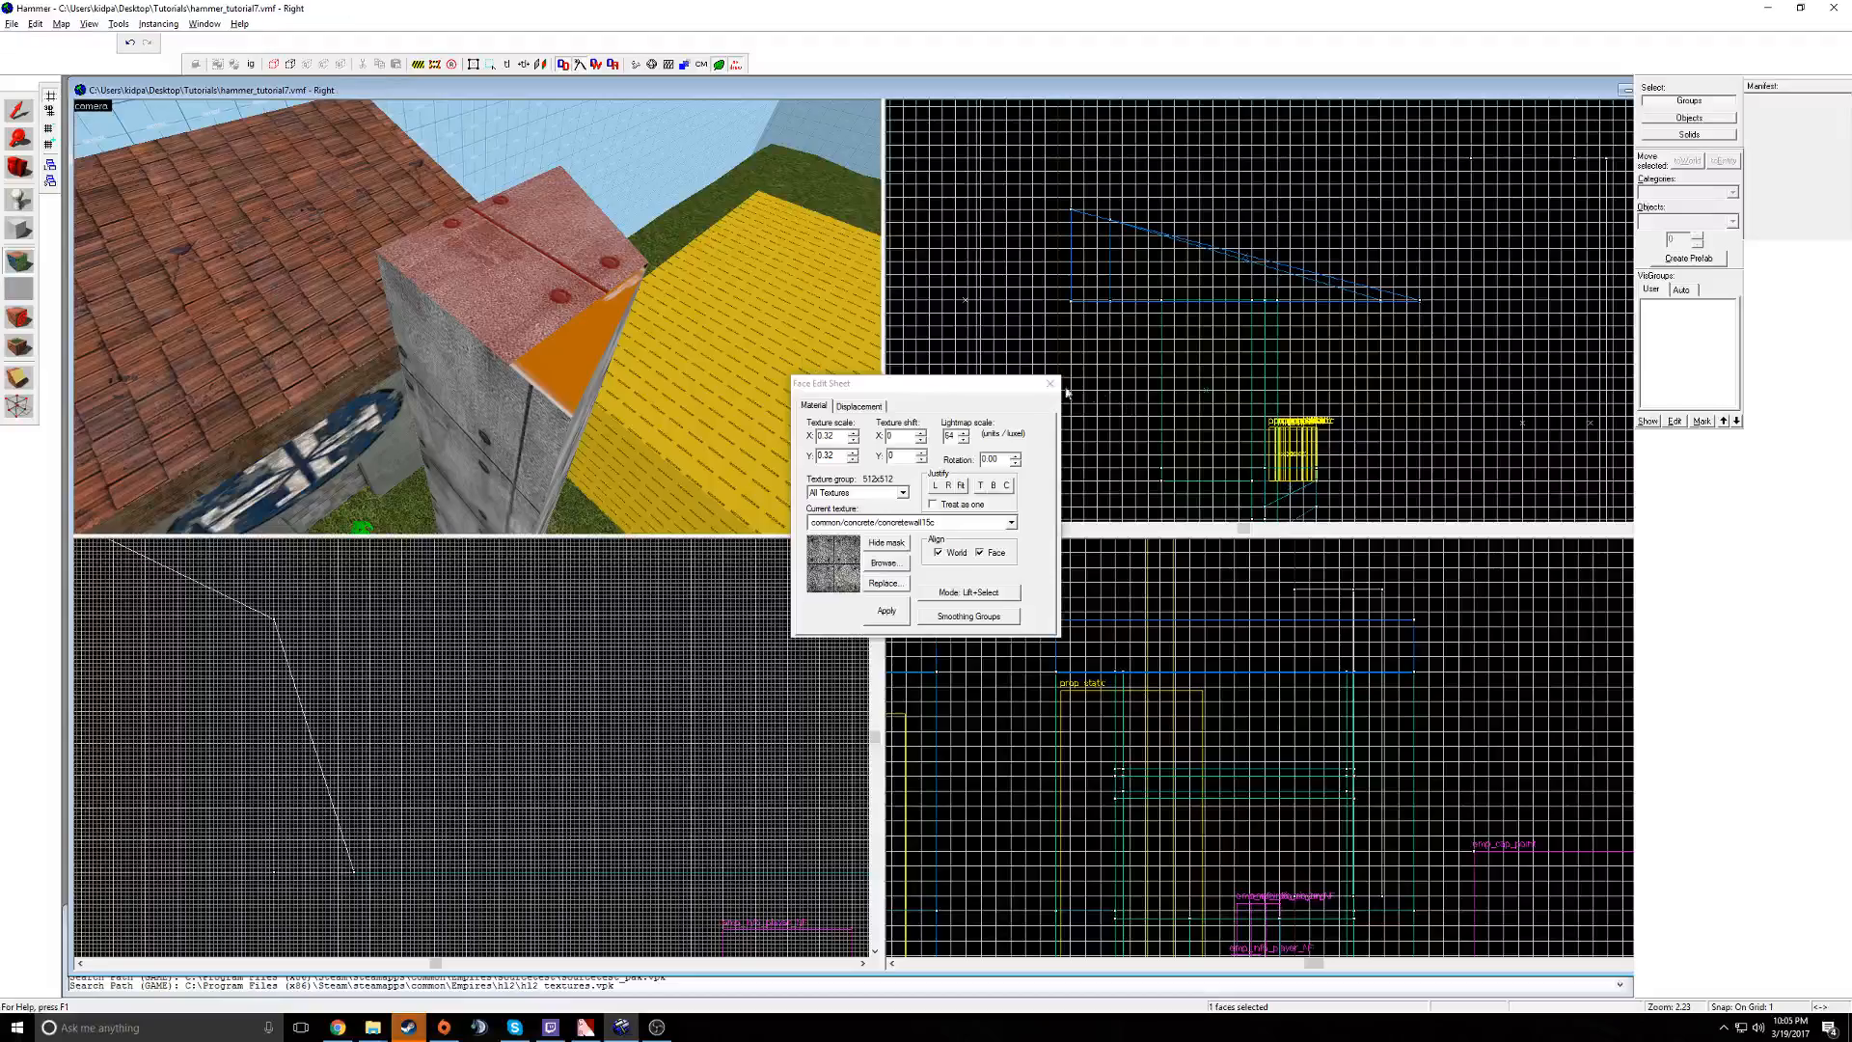
- Leave face editing, delete the clipped test block, and view both towers from the front
{"action": "left_click", "coordinate": [1050, 384]}
{"action": "key", "text": "z"}
{"action": "key", "text": "s"}
{"action": "key", "text": "d"}
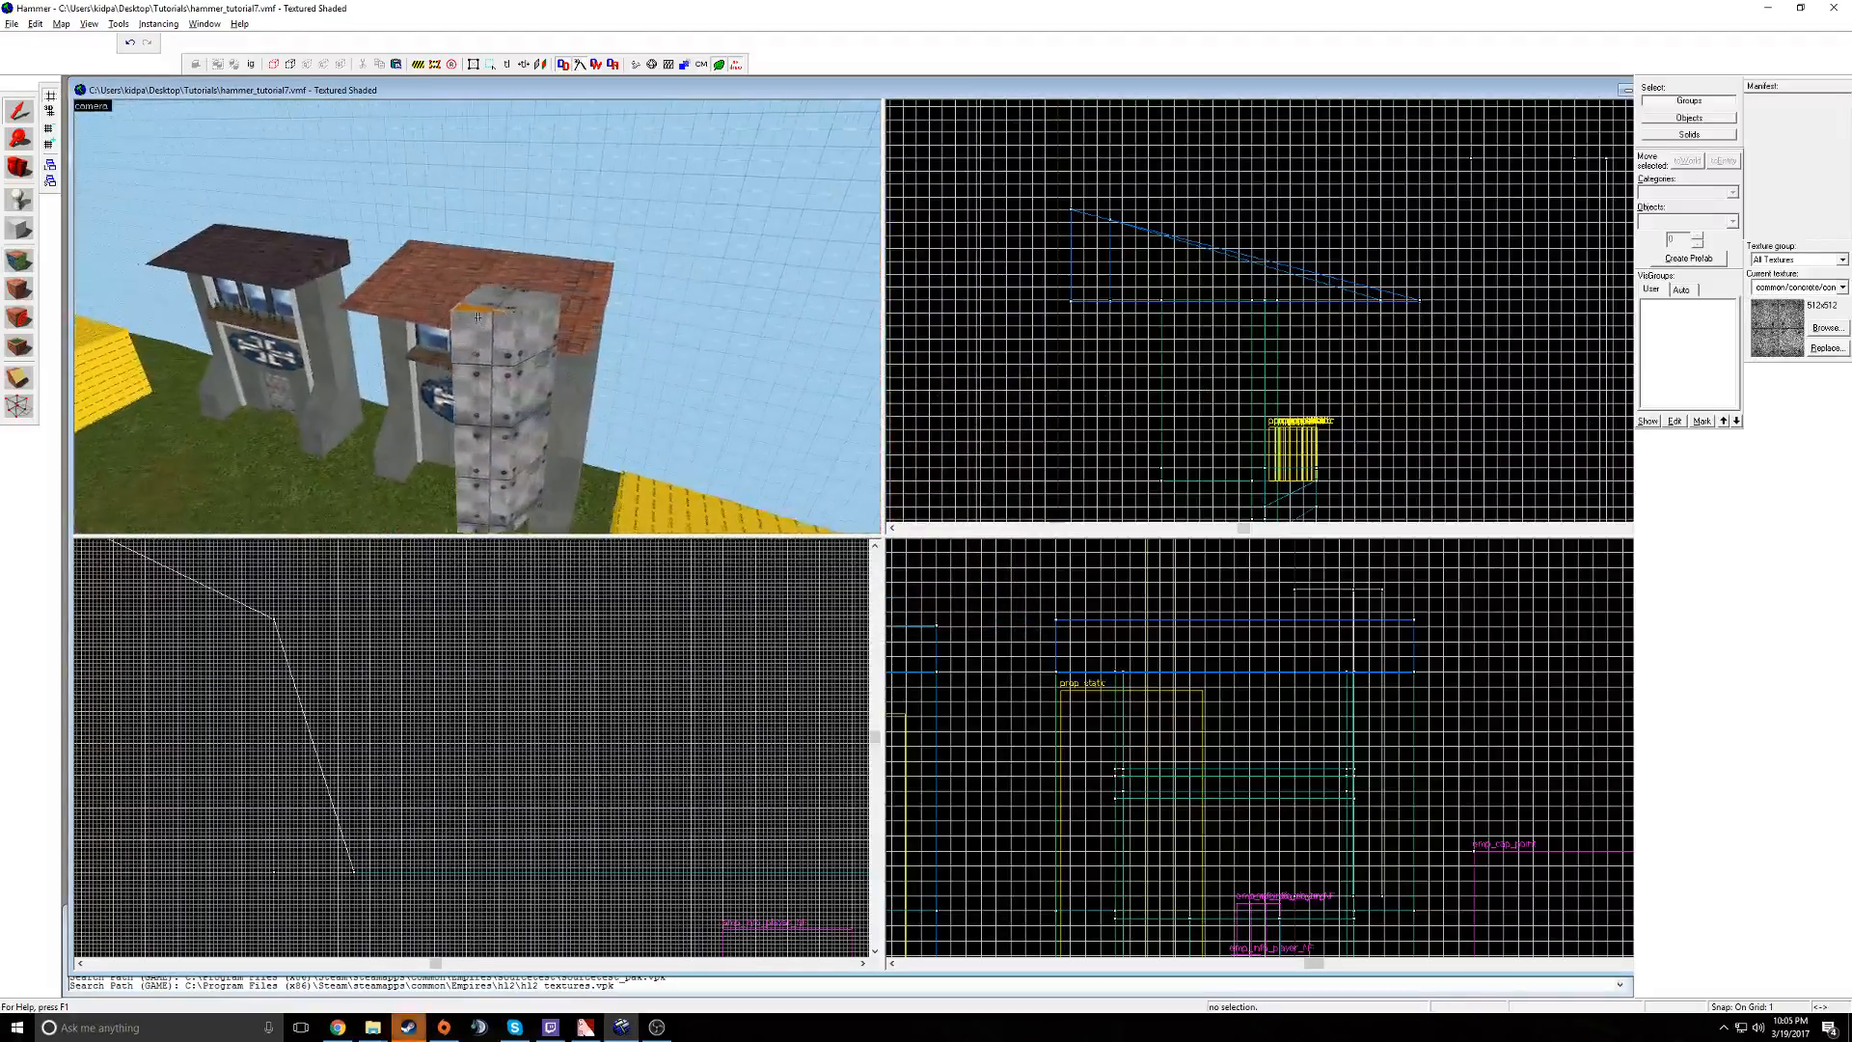
{"action": "left_click", "coordinate": [477, 316]}
{"action": "key", "text": "a"}
{"action": "key", "text": "Delete"}
{"action": "key", "text": "w"}
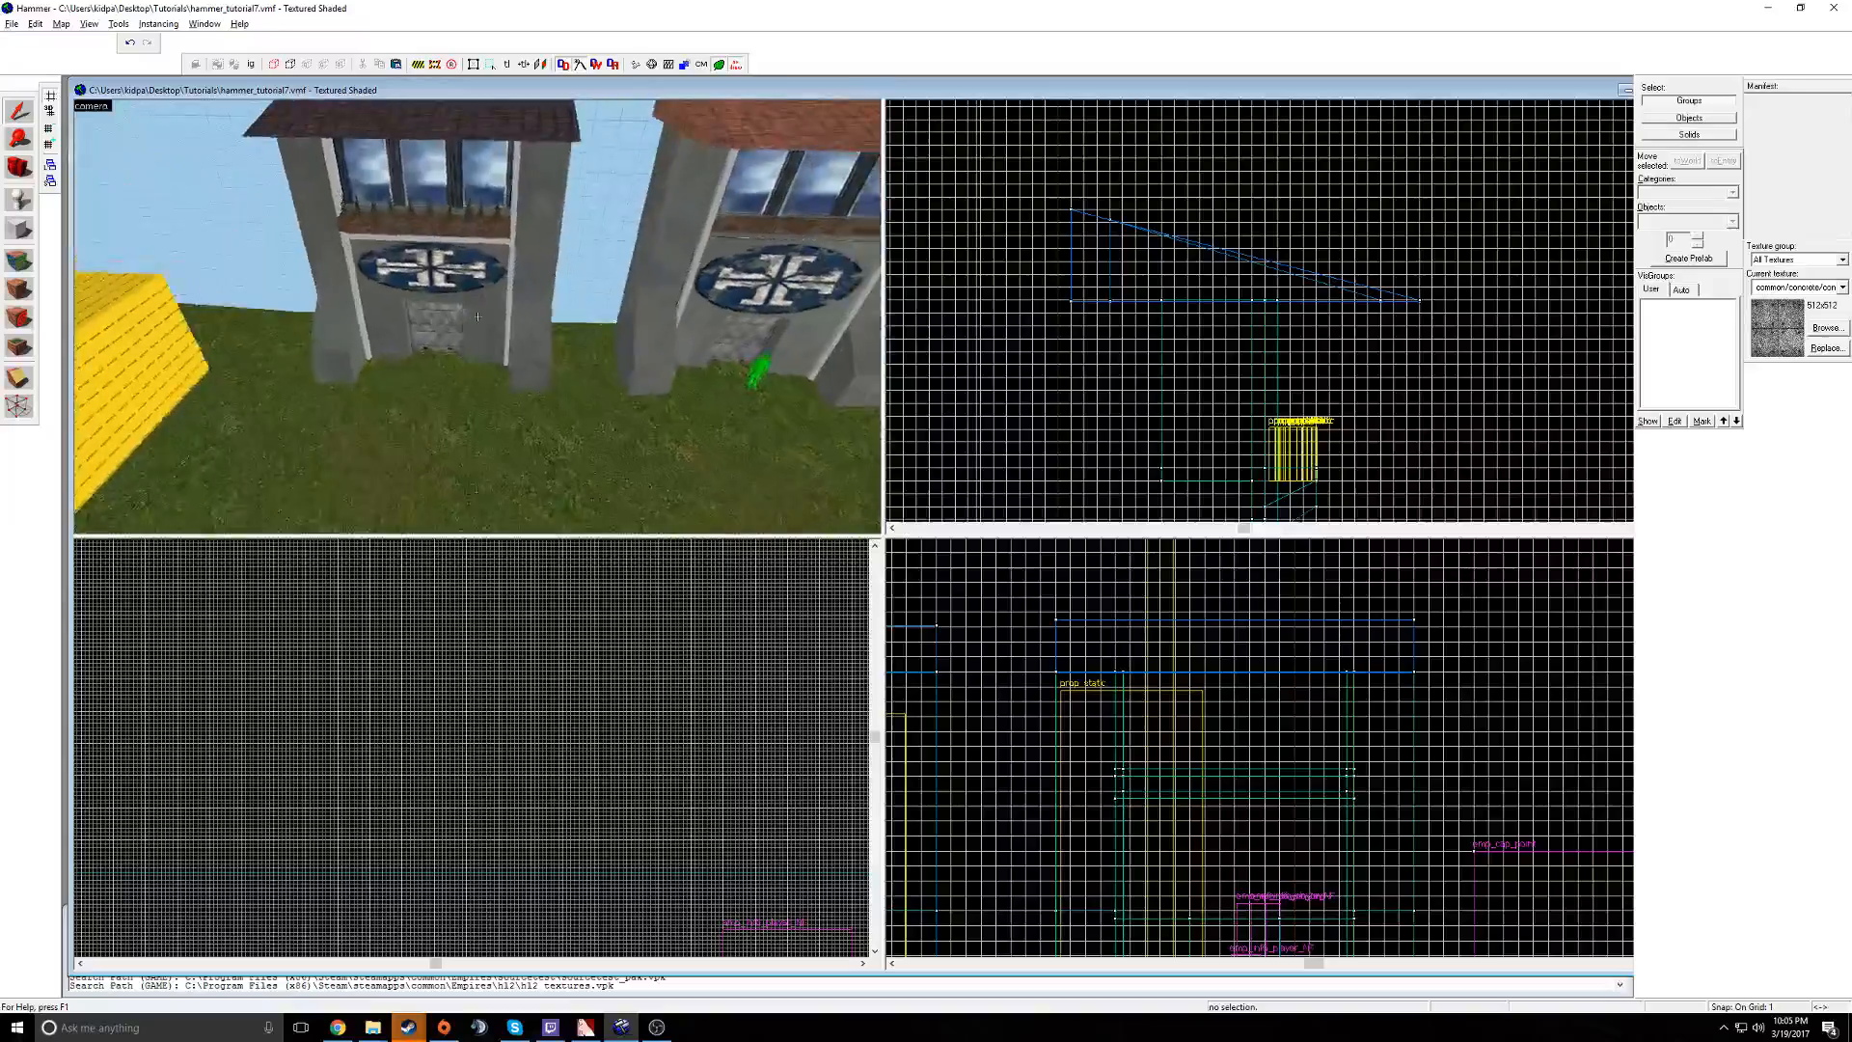
{"action": "key", "text": "w"}
{"action": "key", "text": "s"}
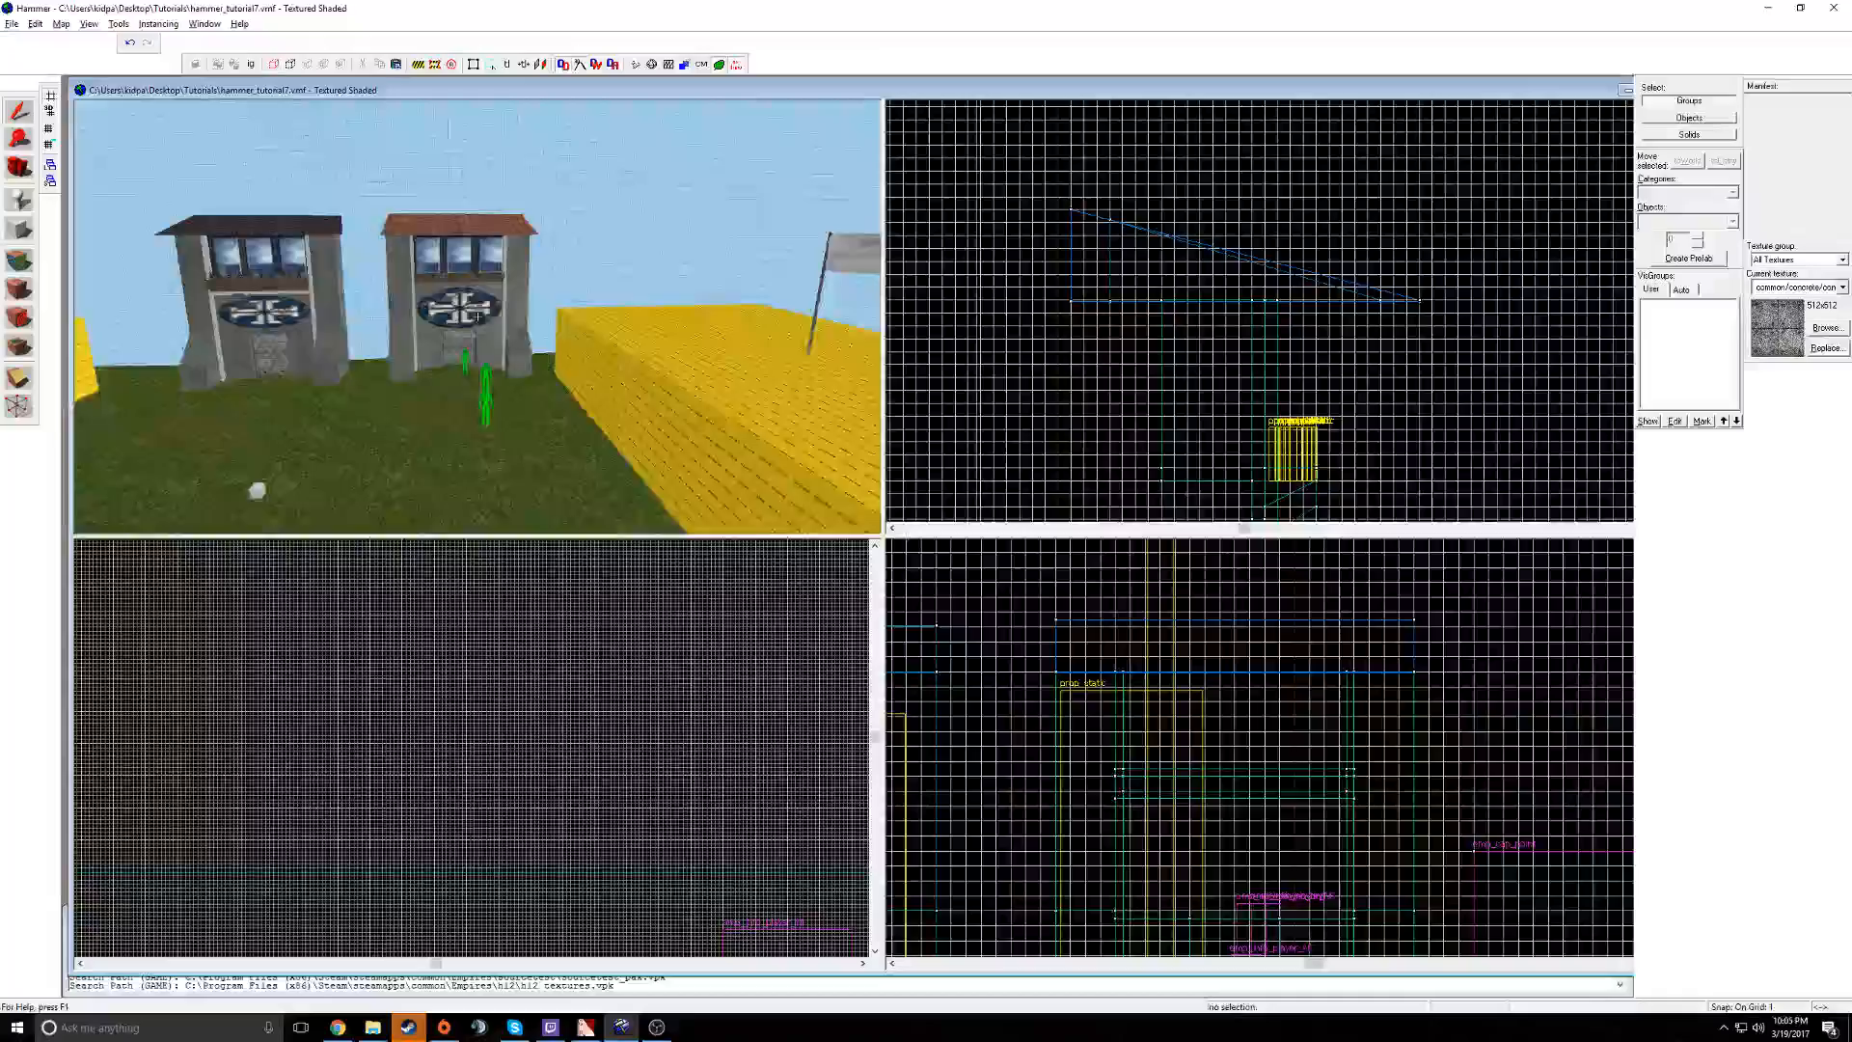
- Select the narrow vertical trim and the window block of the red-roofed tower to inspect its separate pieces
{"action": "key", "text": "w"}
{"action": "left_click", "coordinate": [477, 317]}
{"action": "left_click", "coordinate": [478, 316]}
{"action": "key", "text": "s"}
{"action": "left_click", "coordinate": [478, 317]}
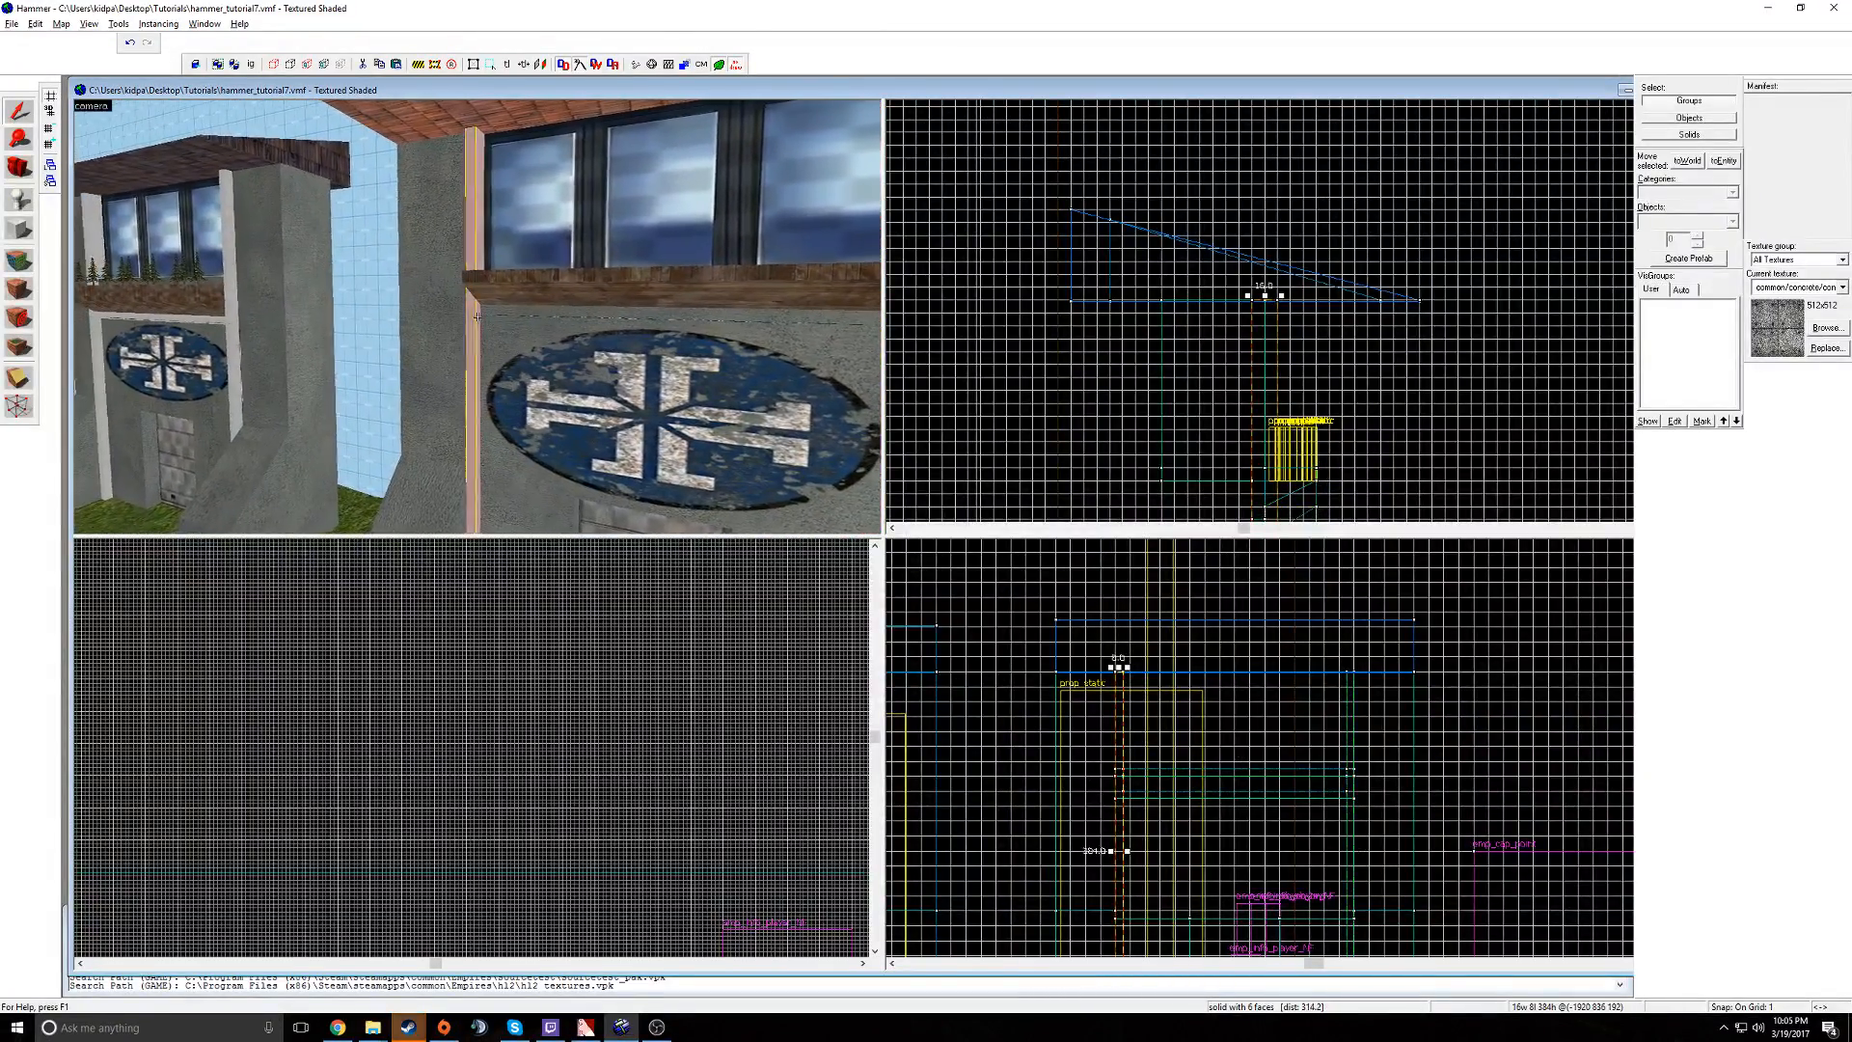
{"action": "key", "text": "s"}
{"action": "left_click", "coordinate": [477, 317]}
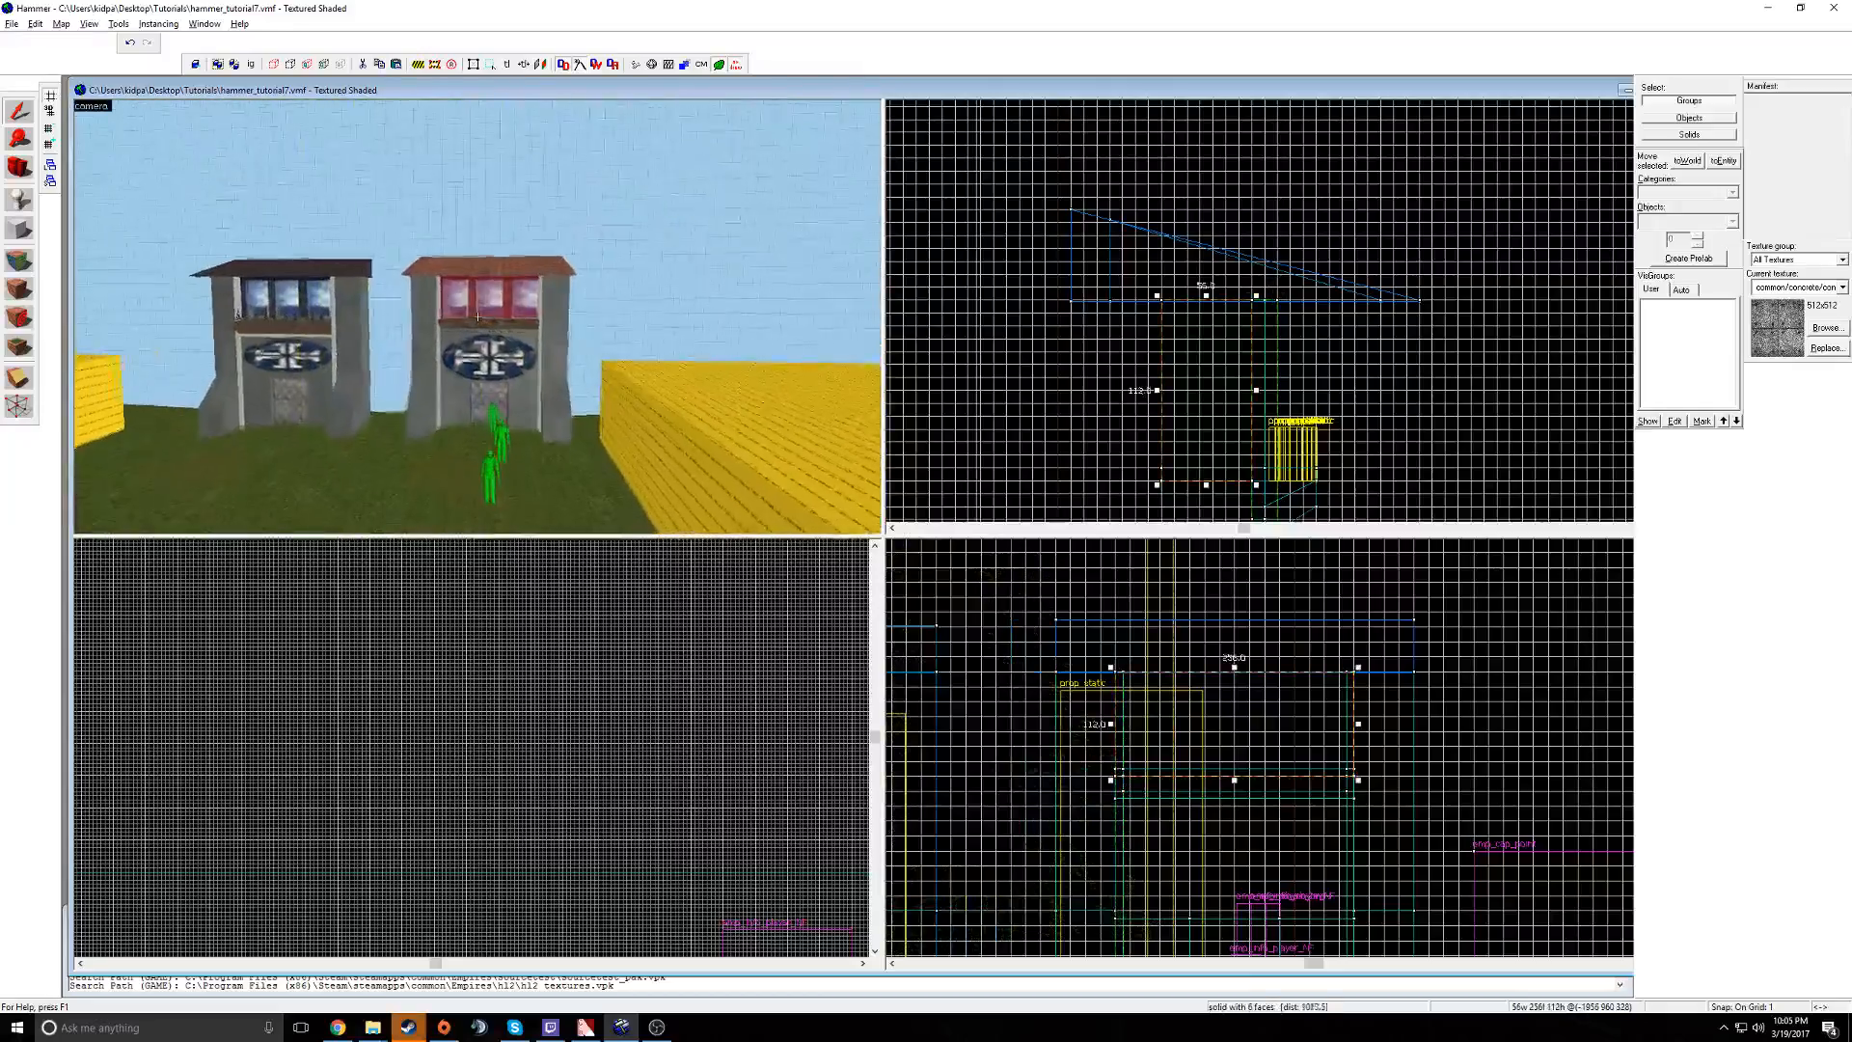
- Select the sloped roof and a tall side wall of the red-roofed tower and inspect their shapes
{"action": "key", "text": "w"}
{"action": "left_click", "coordinate": [478, 316]}
{"action": "key", "text": "s"}
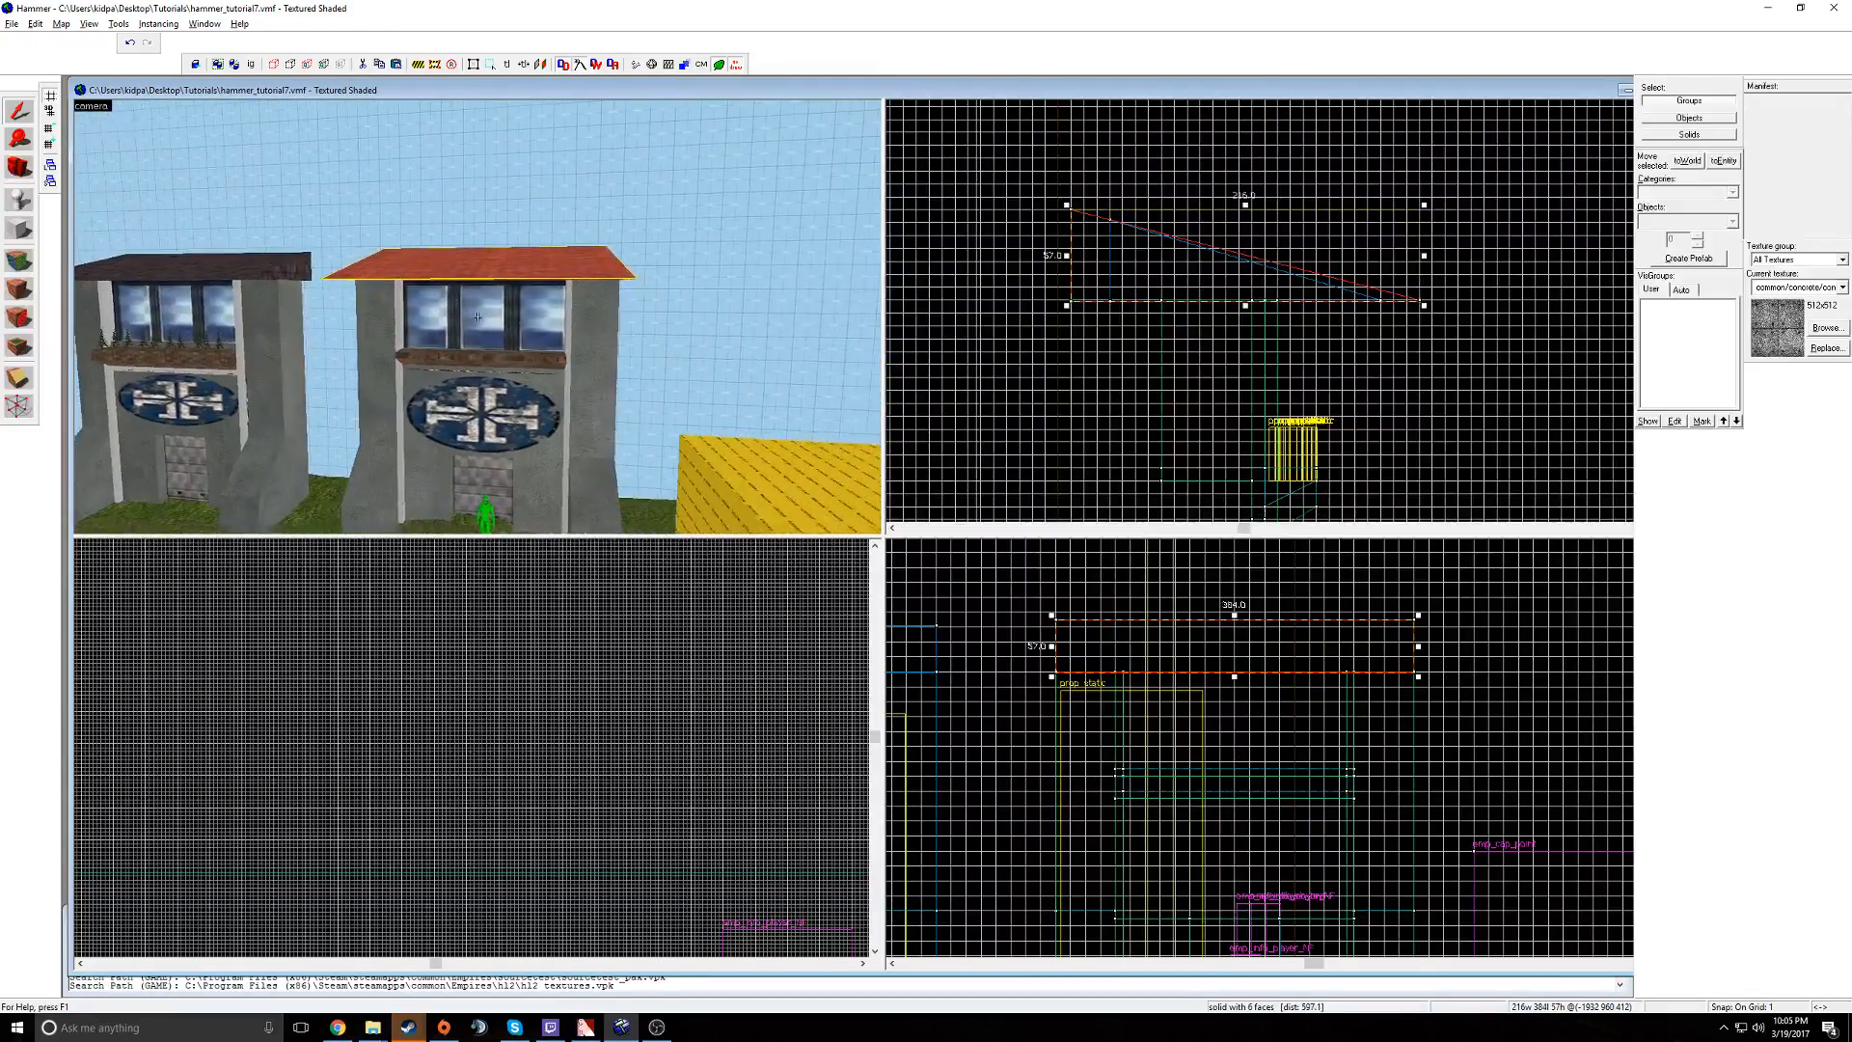
{"action": "left_click", "coordinate": [477, 316]}
{"action": "key", "text": "w"}
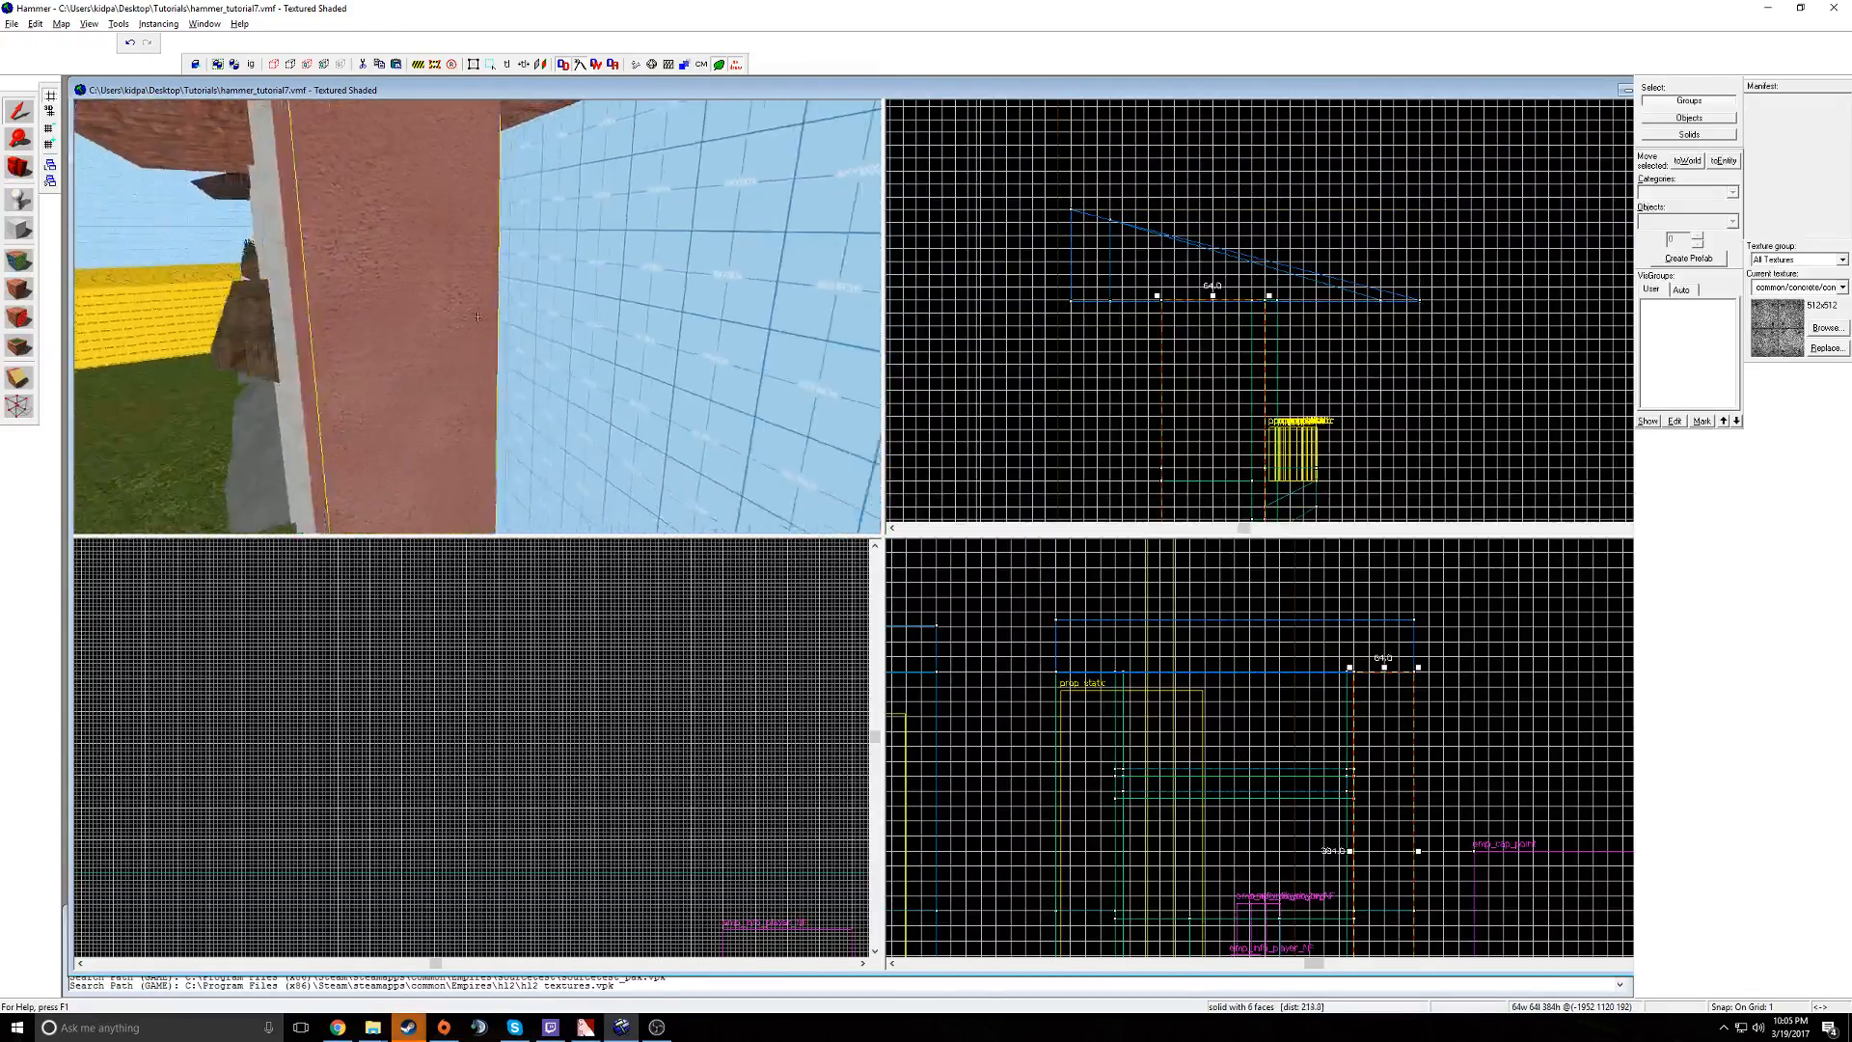
- Select the wooden ledge under the dark-roofed tower's windows and the red-roofed tower's front wall group for comparison
{"action": "key", "text": "a"}
{"action": "key", "text": "s"}
{"action": "left_click", "coordinate": [478, 316]}
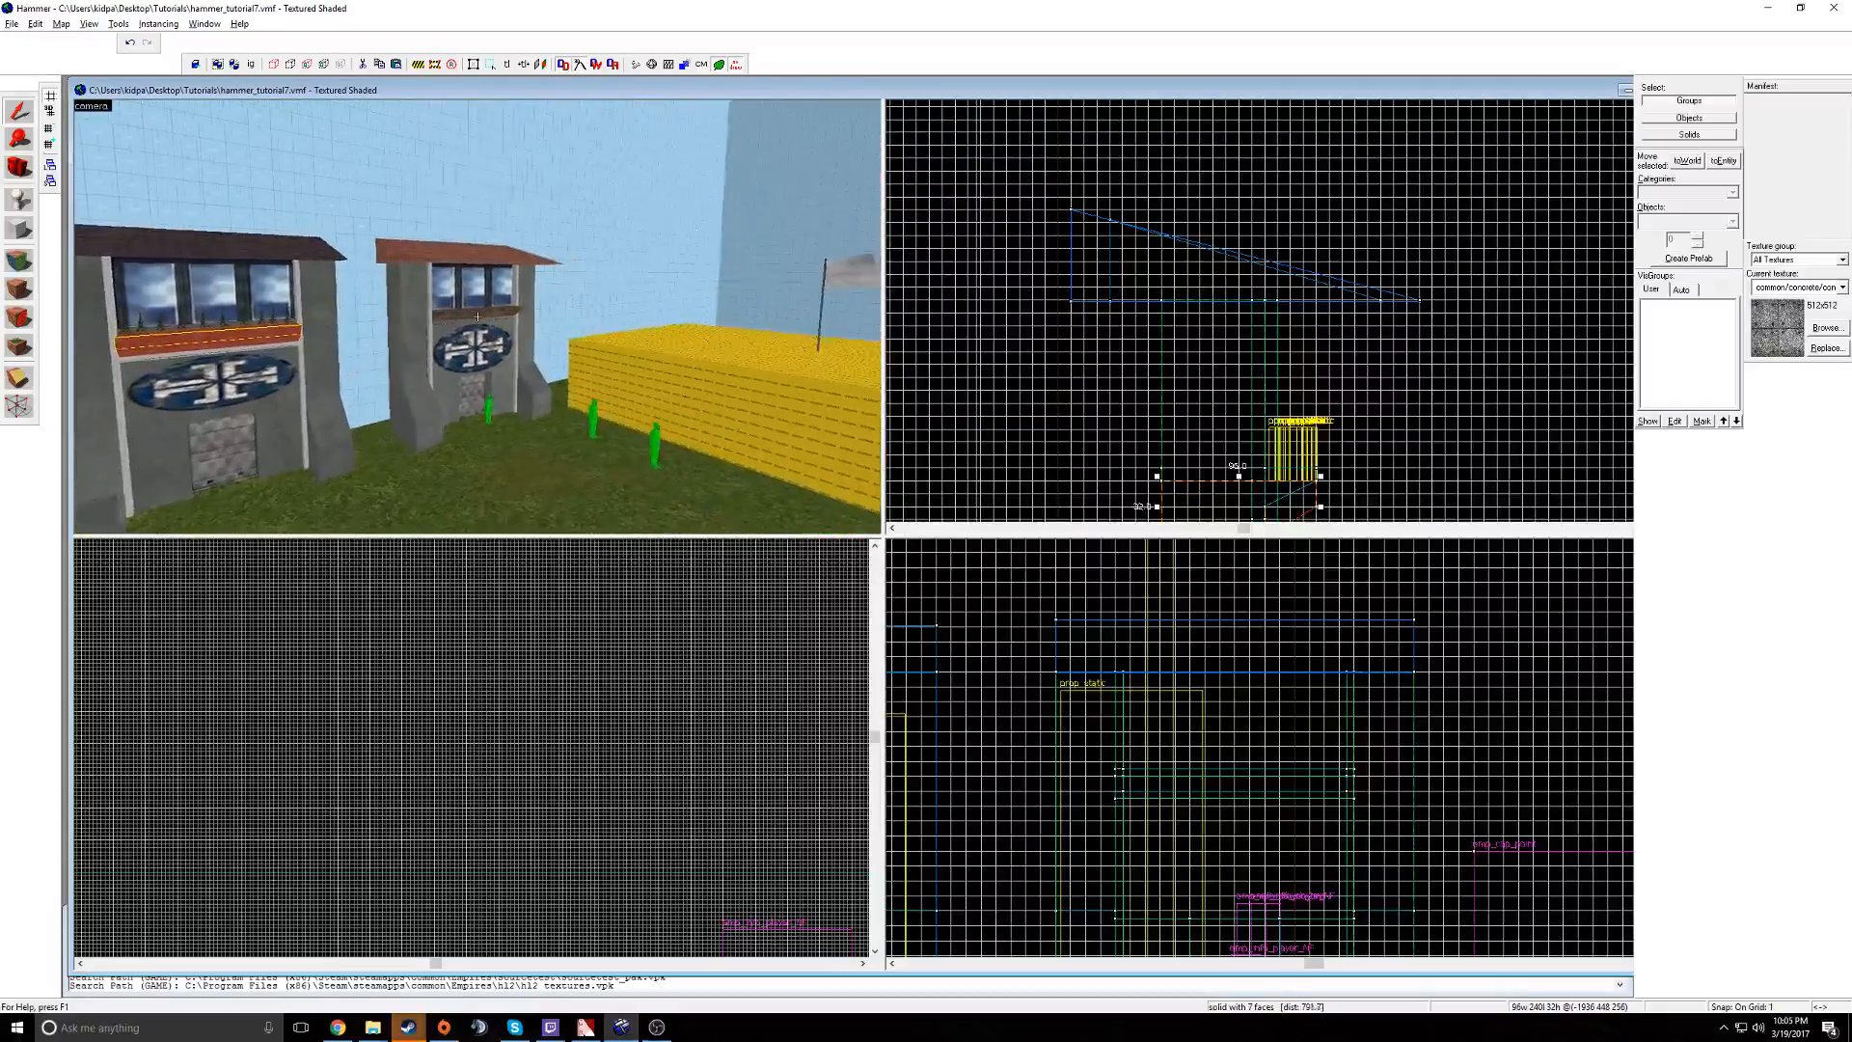
{"action": "key", "text": "d"}
{"action": "key", "text": "a"}
{"action": "key", "text": "s"}
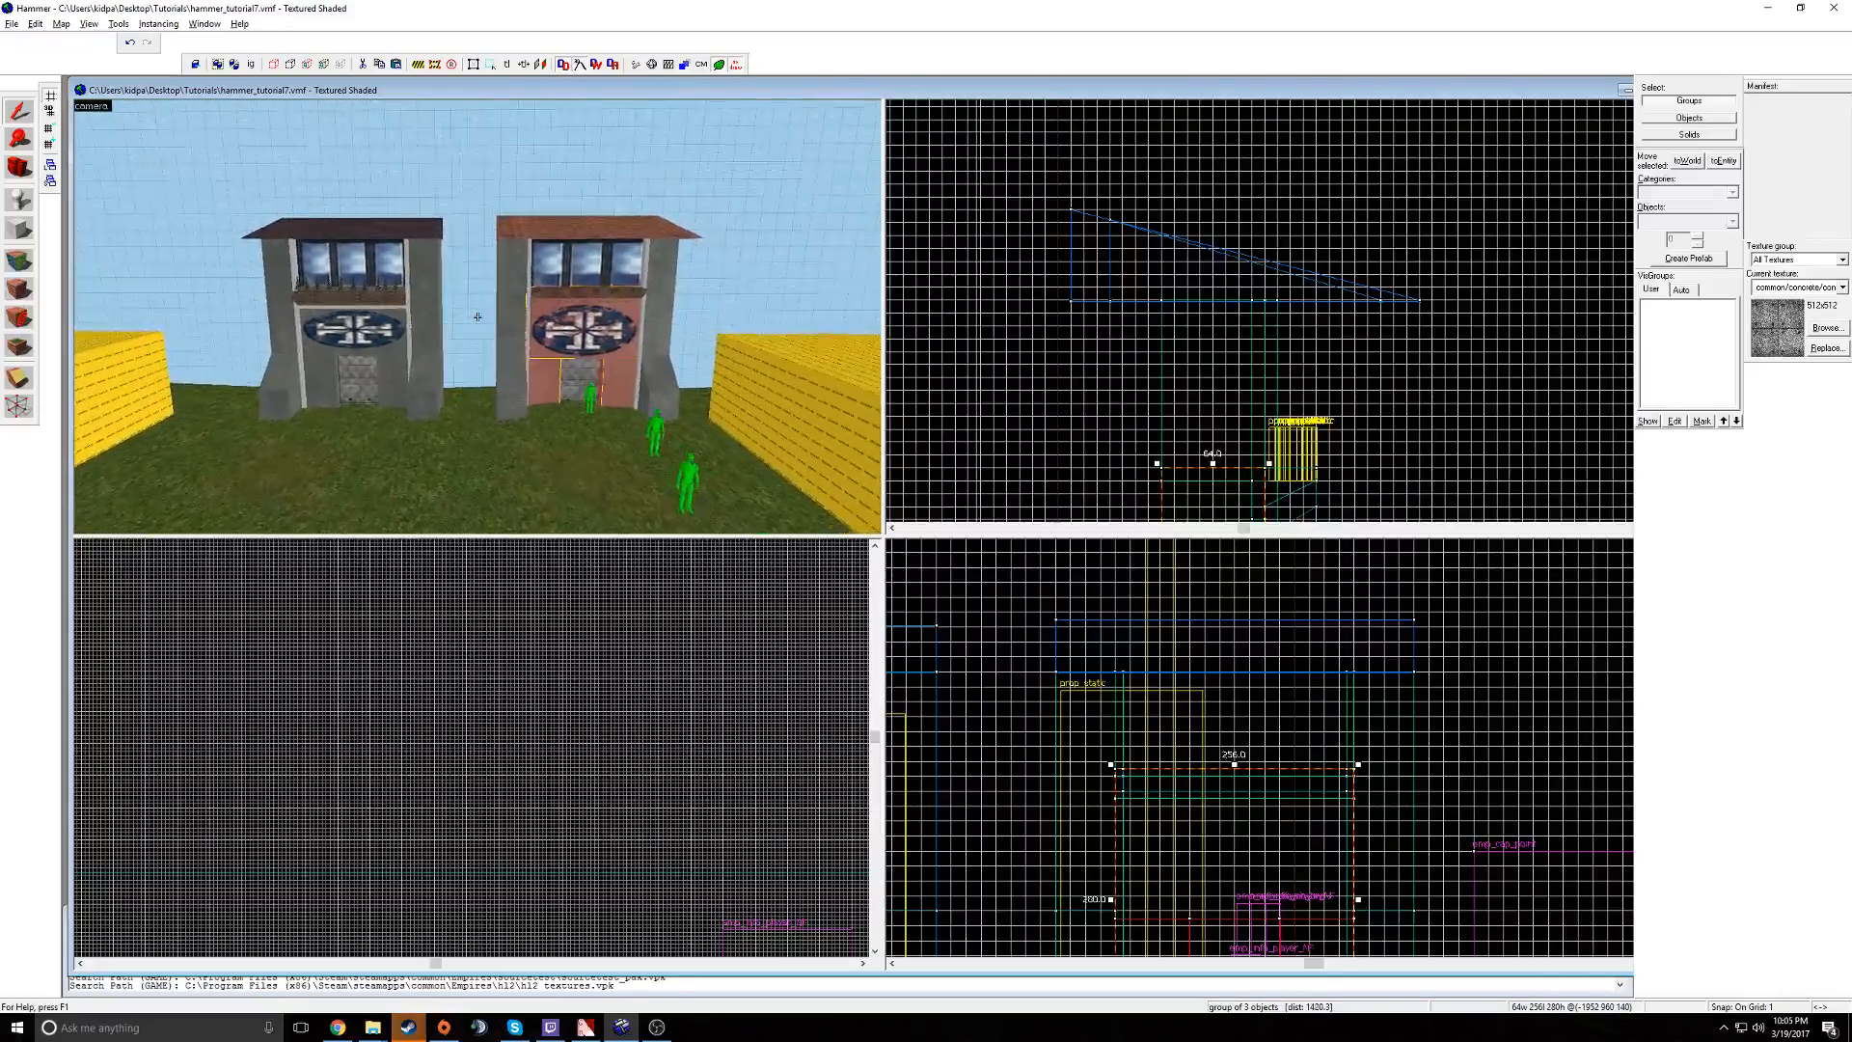
- Examine the dark-roofed tower's ledge and emblem up close and select its front wall group
{"action": "key", "text": "w"}
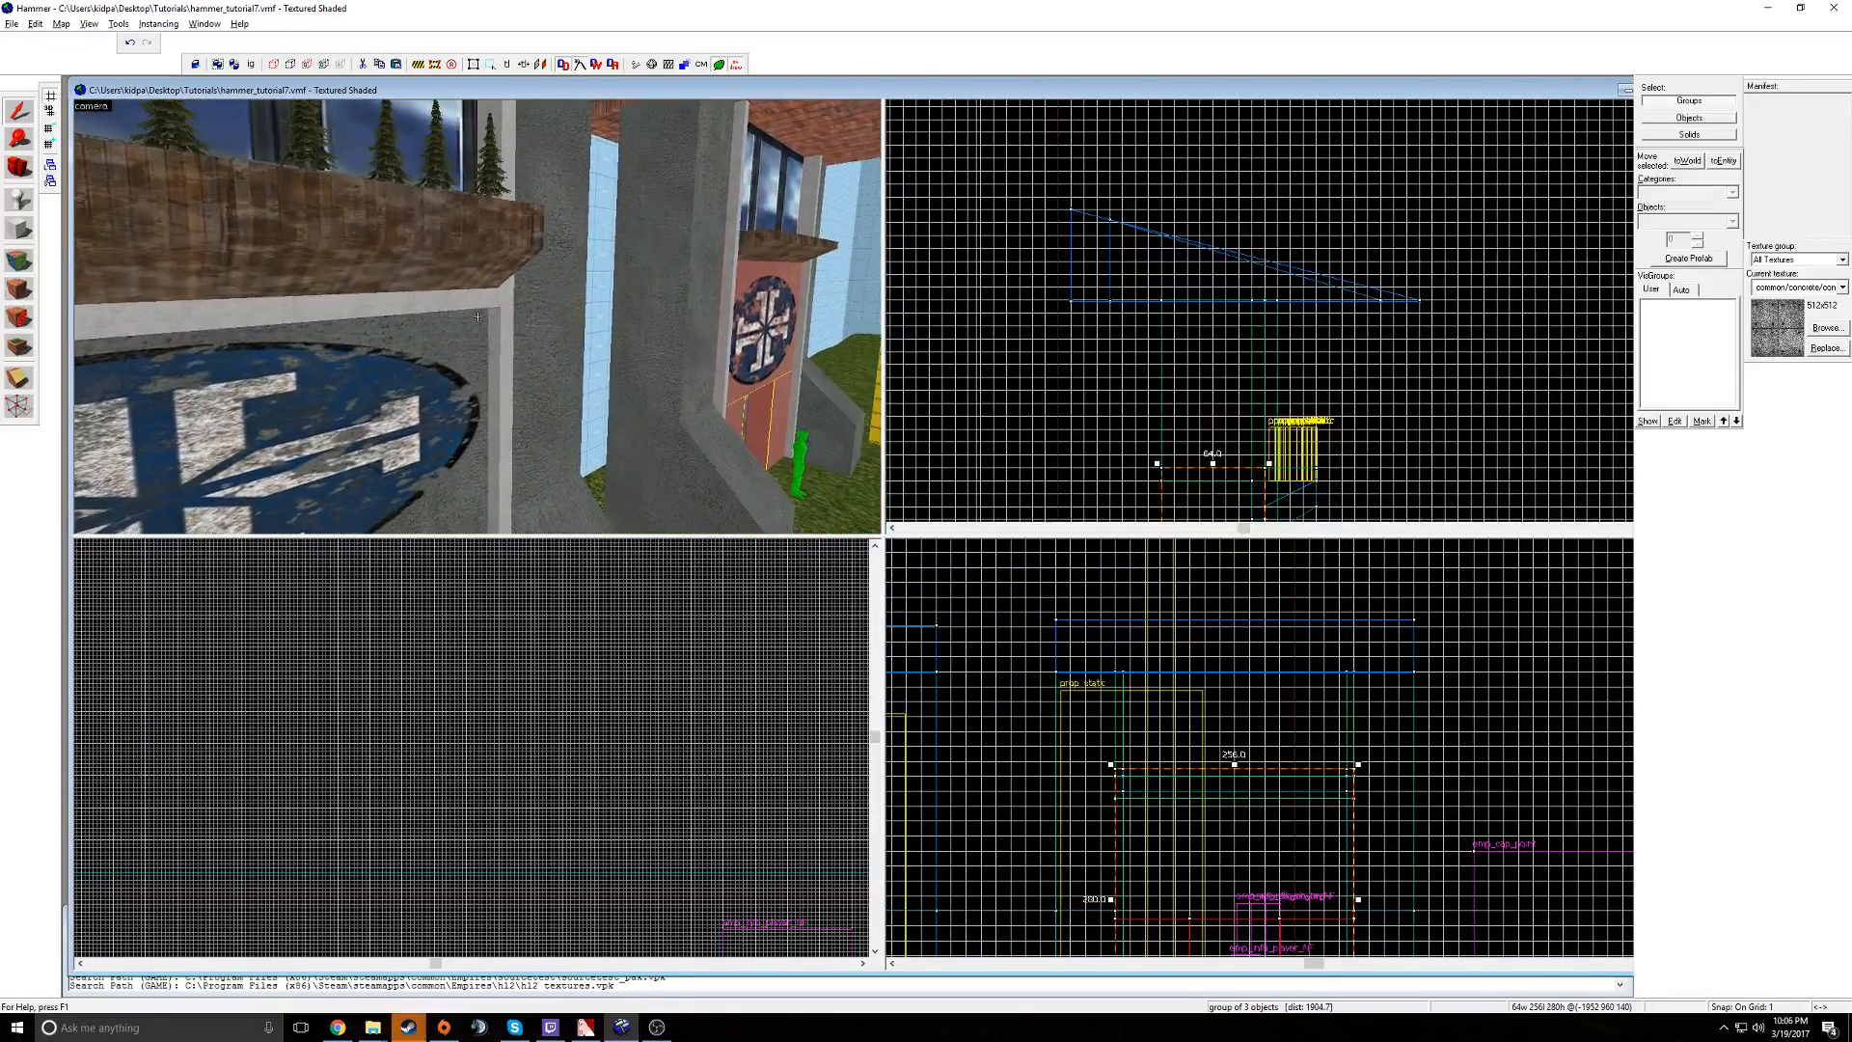
{"action": "key", "text": "s"}
{"action": "left_click_drag", "start_coordinate": [514, 320], "coordinate": [477, 314]}
{"action": "key", "text": "w"}
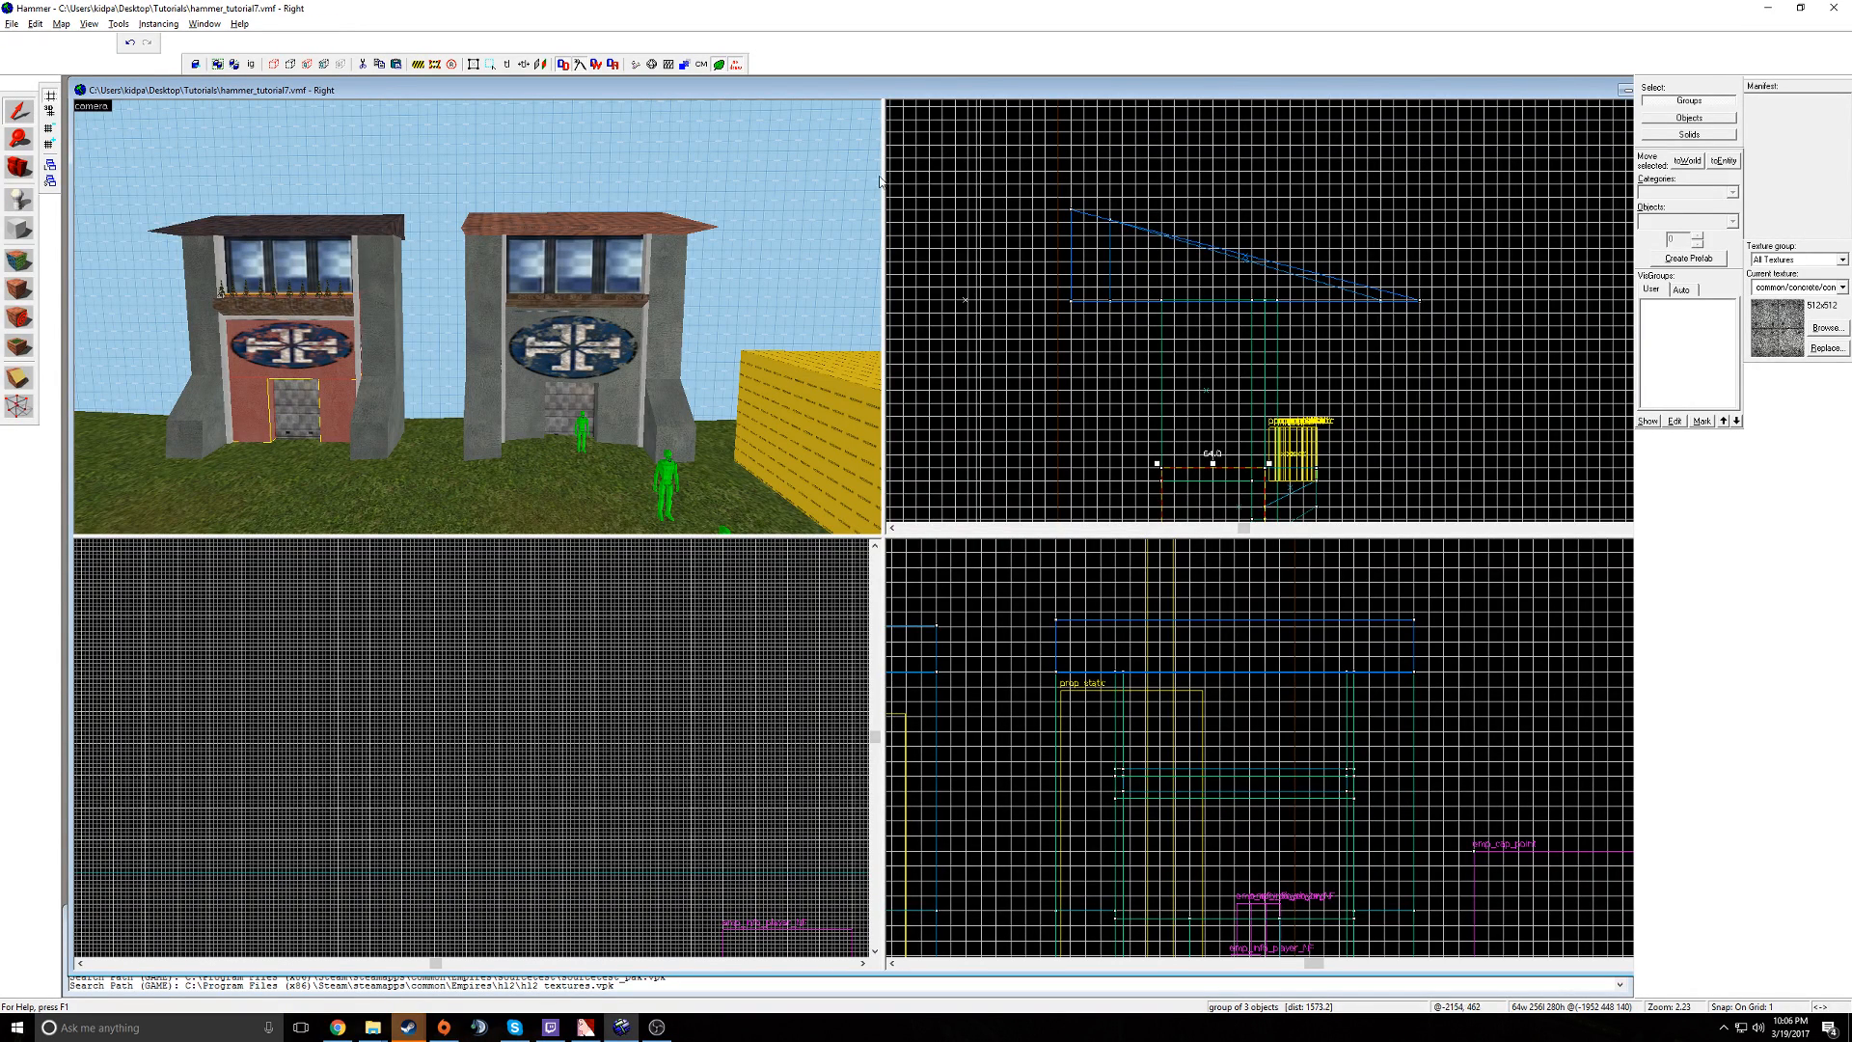
- Select the door block of the dark-roofed tower, compare both towers from the front, and select the surrounding sky group
{"action": "key", "text": "z"}
{"action": "left_click", "coordinate": [477, 317]}
{"action": "key", "text": "s"}
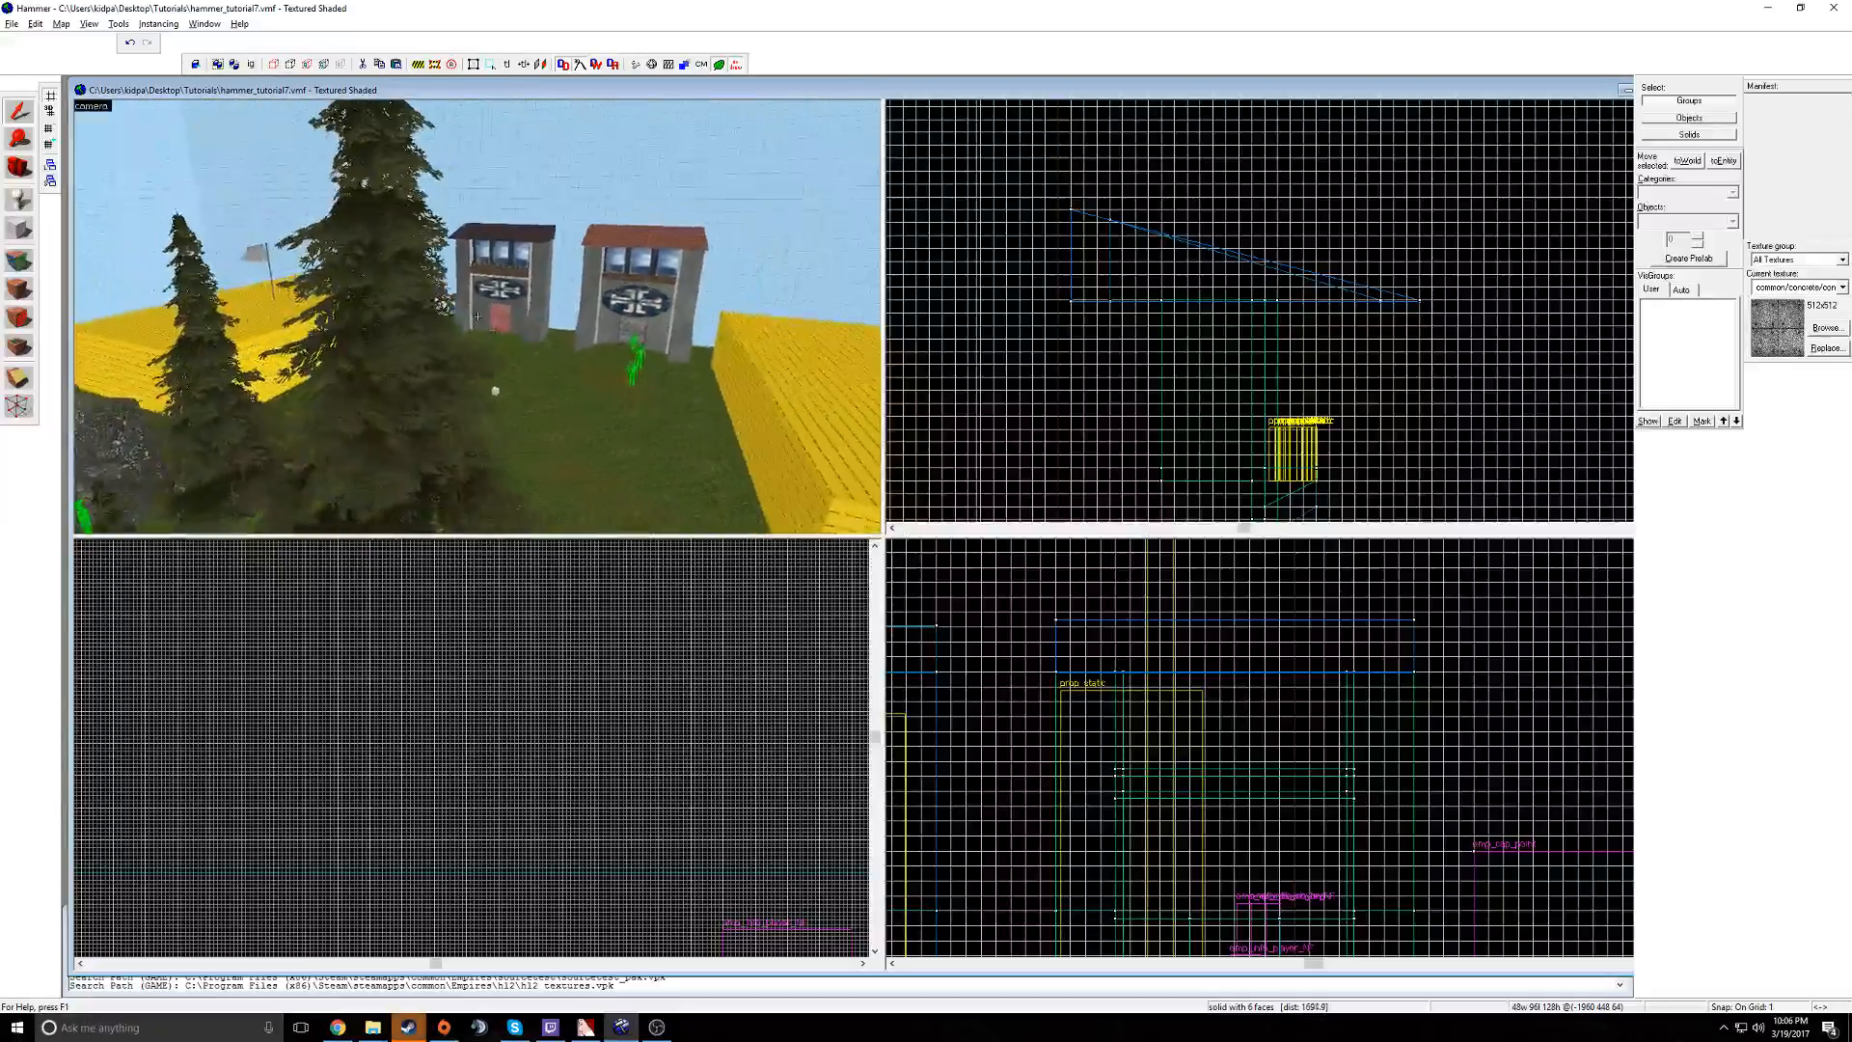
{"action": "key", "text": "w"}
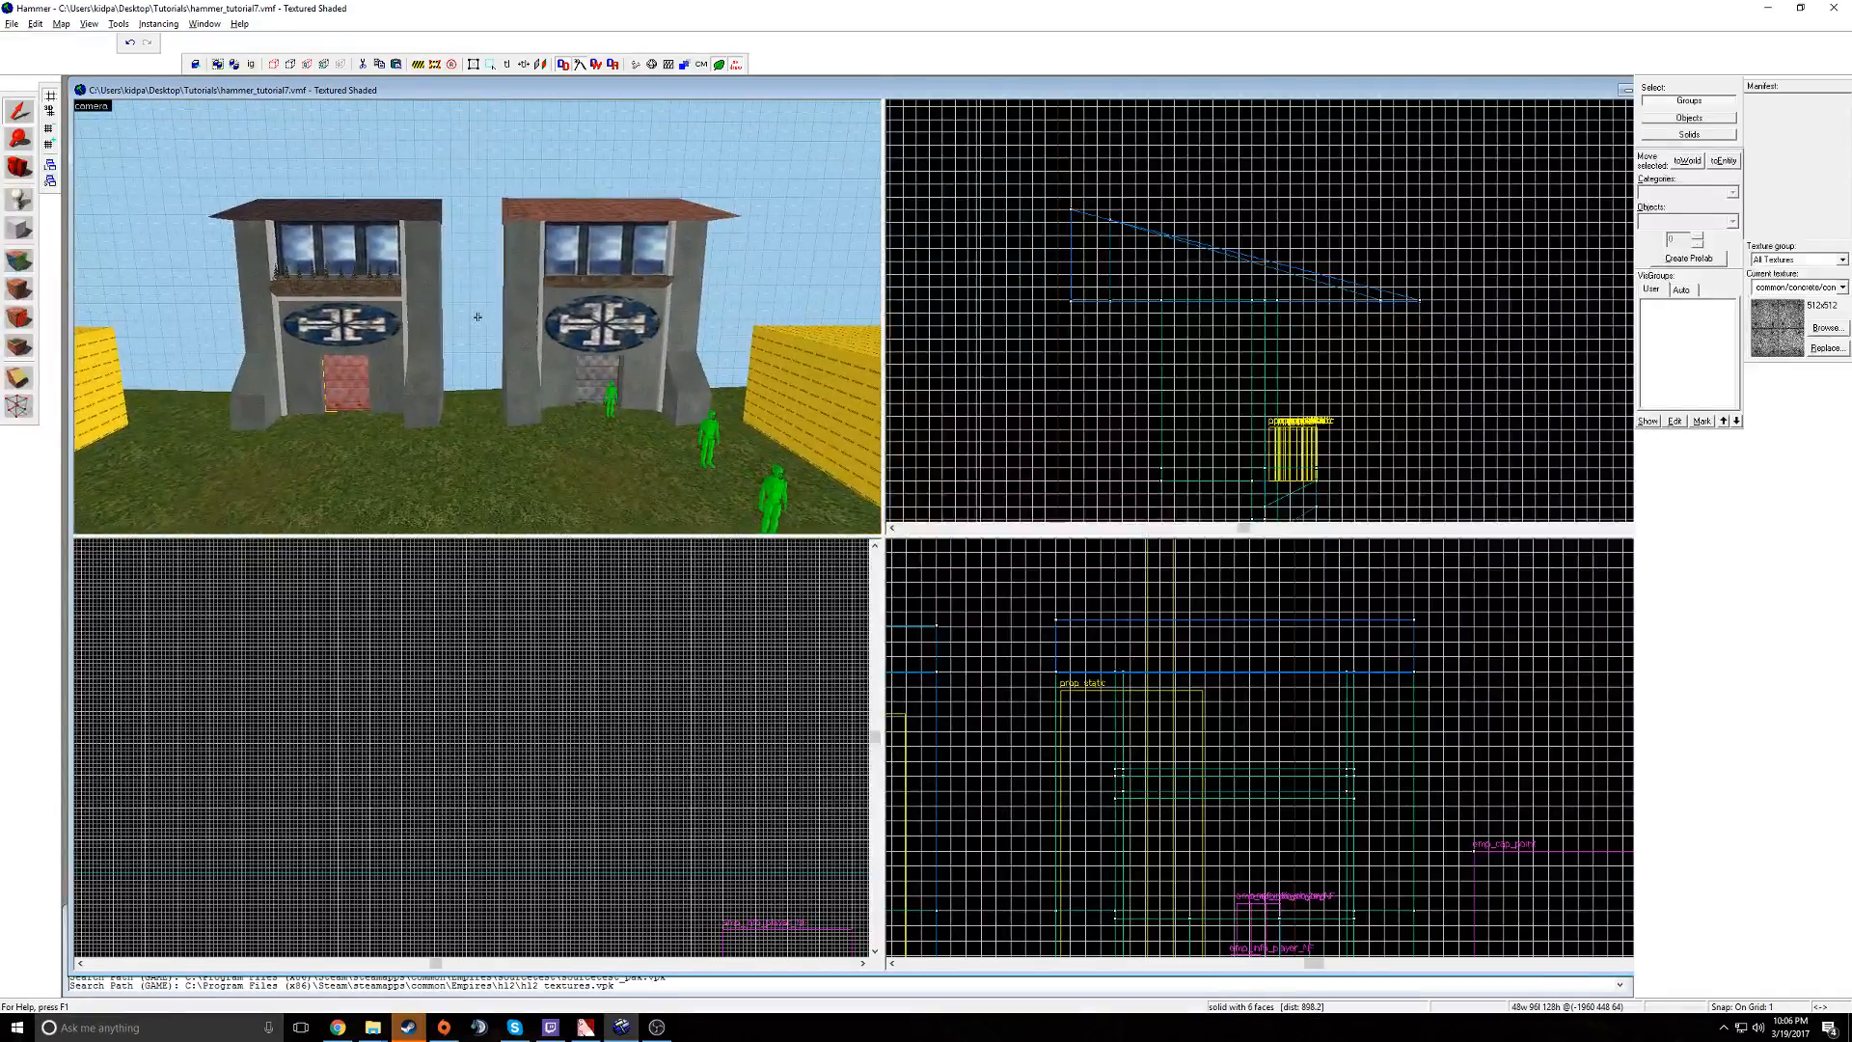
{"action": "left_click", "coordinate": [478, 317]}
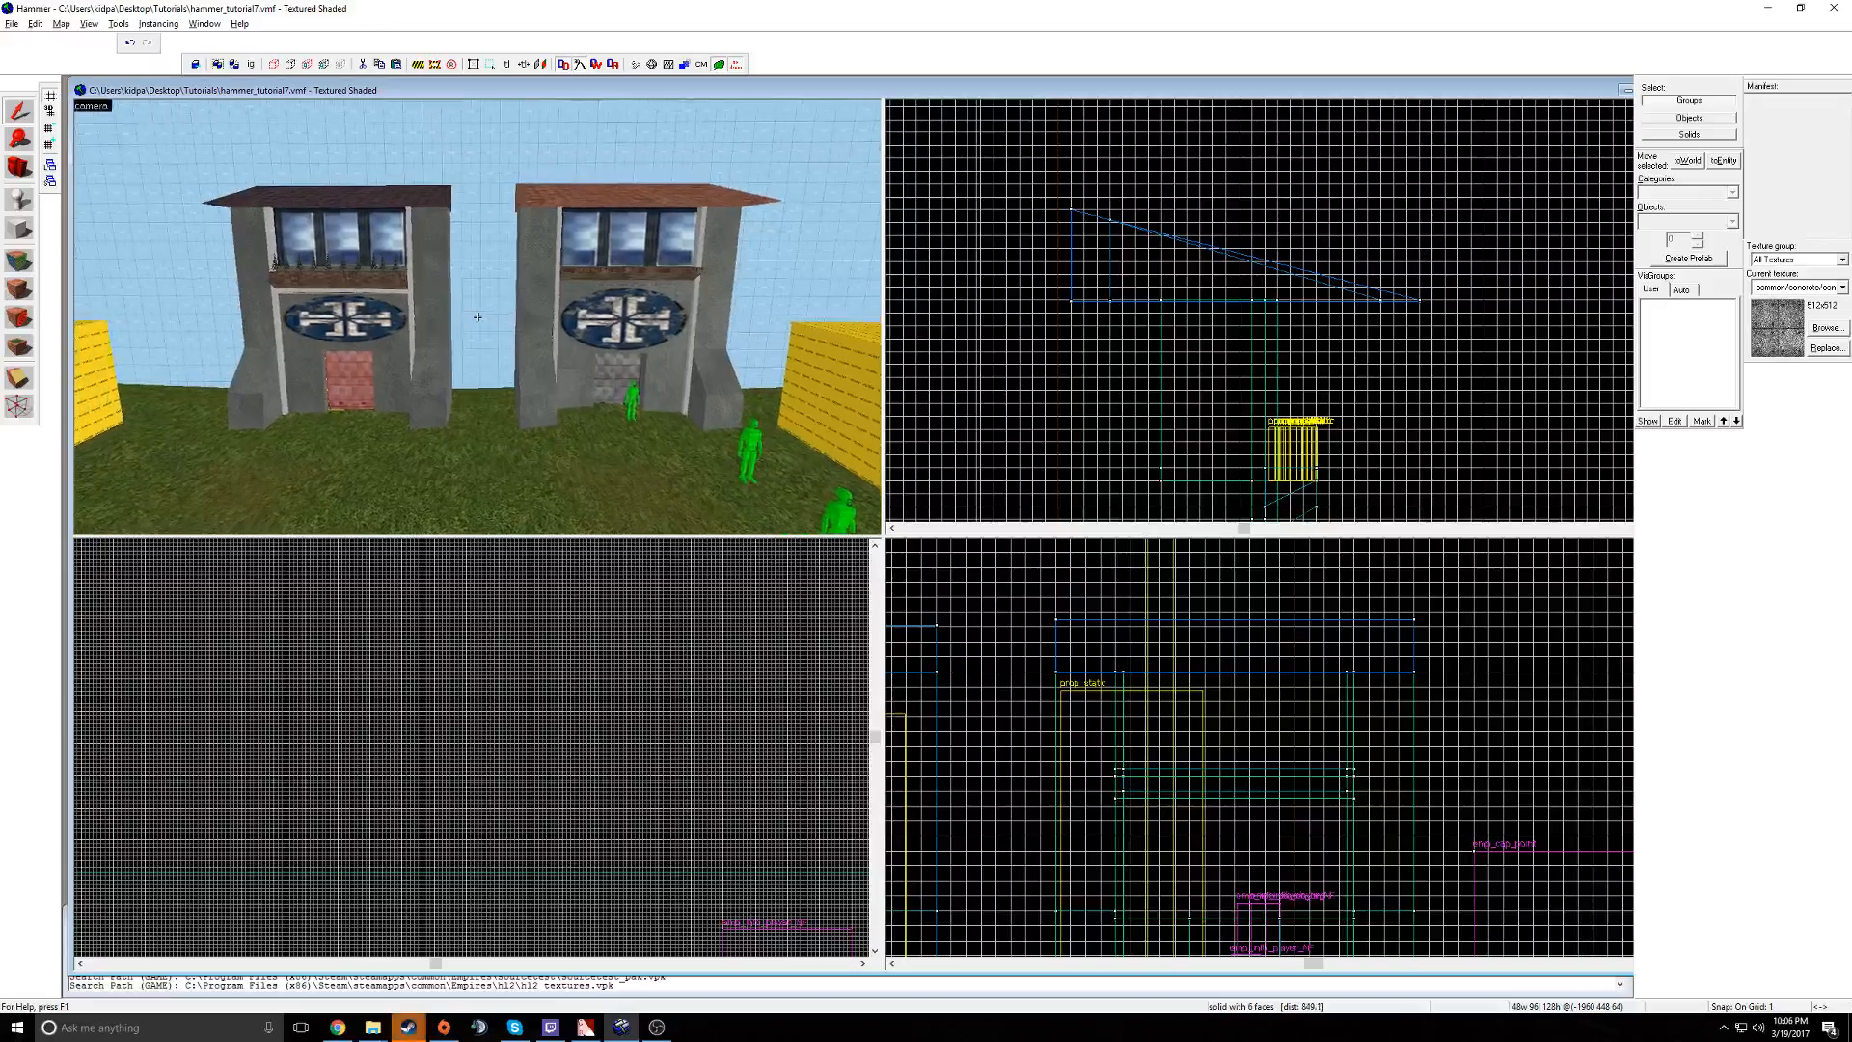
{"action": "key", "text": "z"}
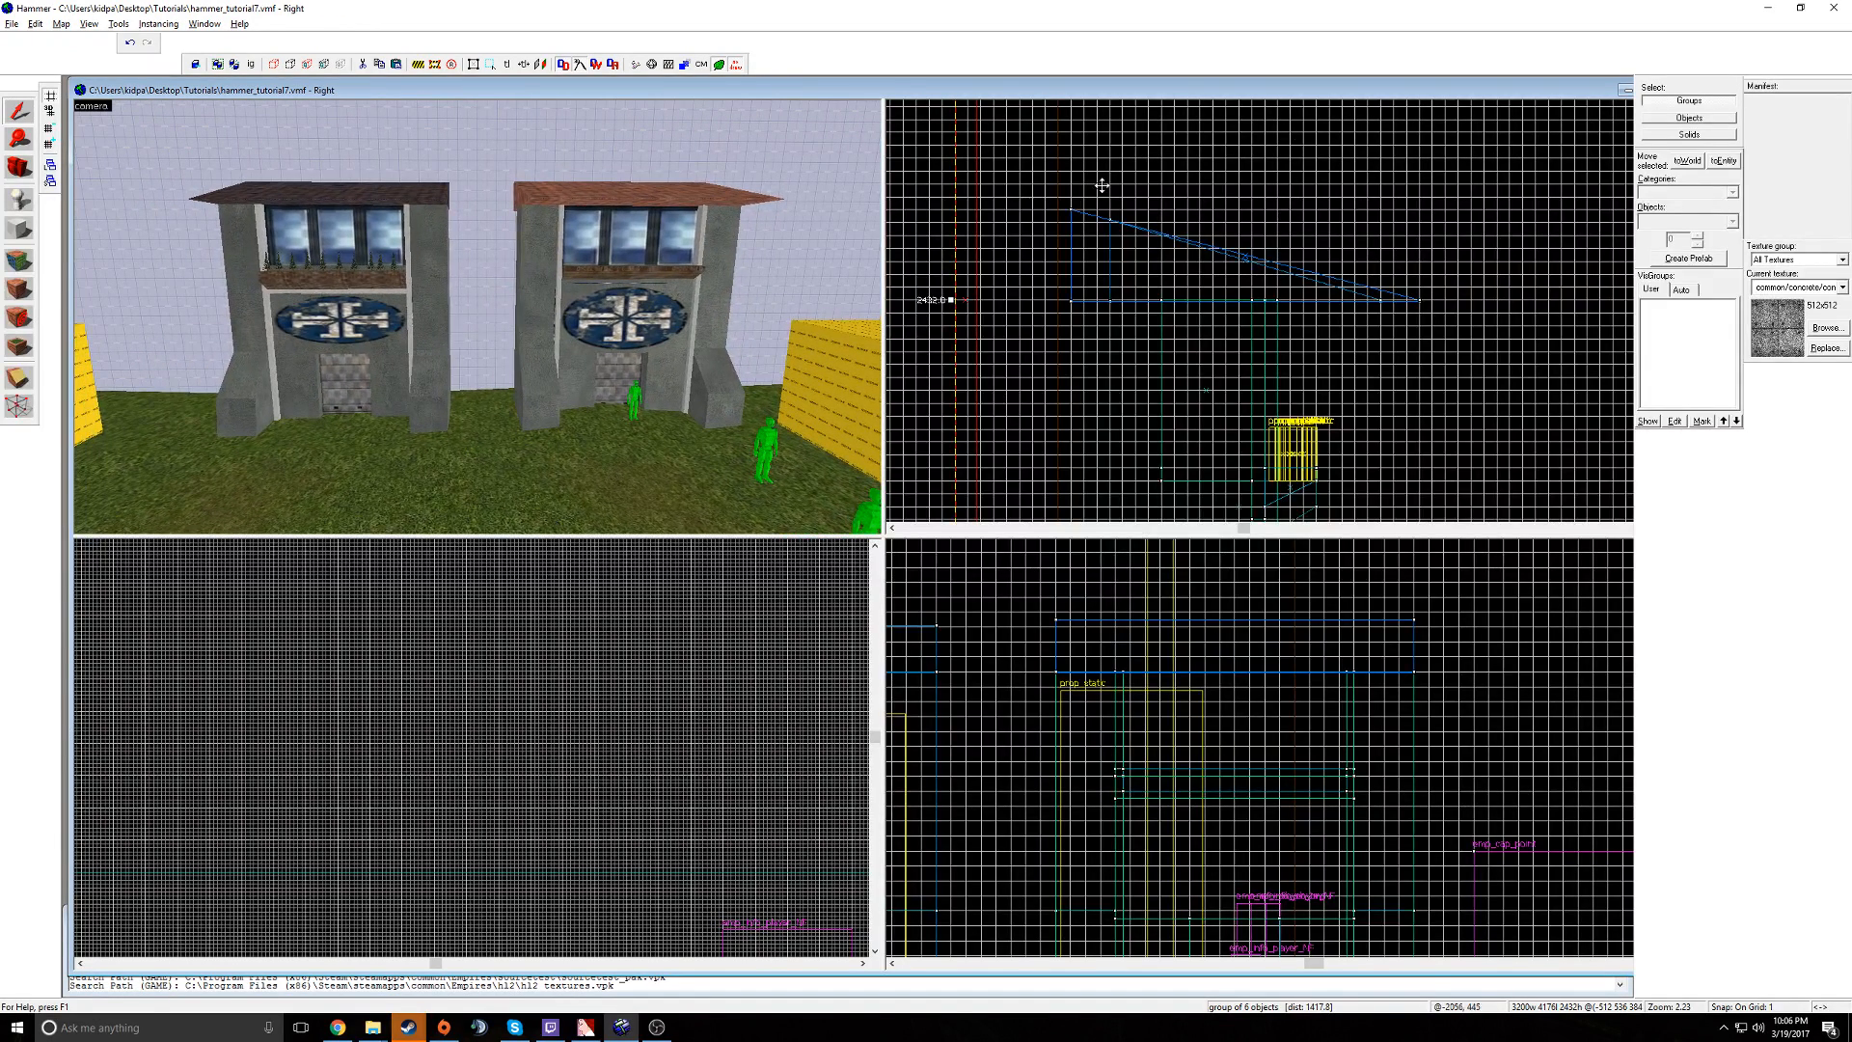